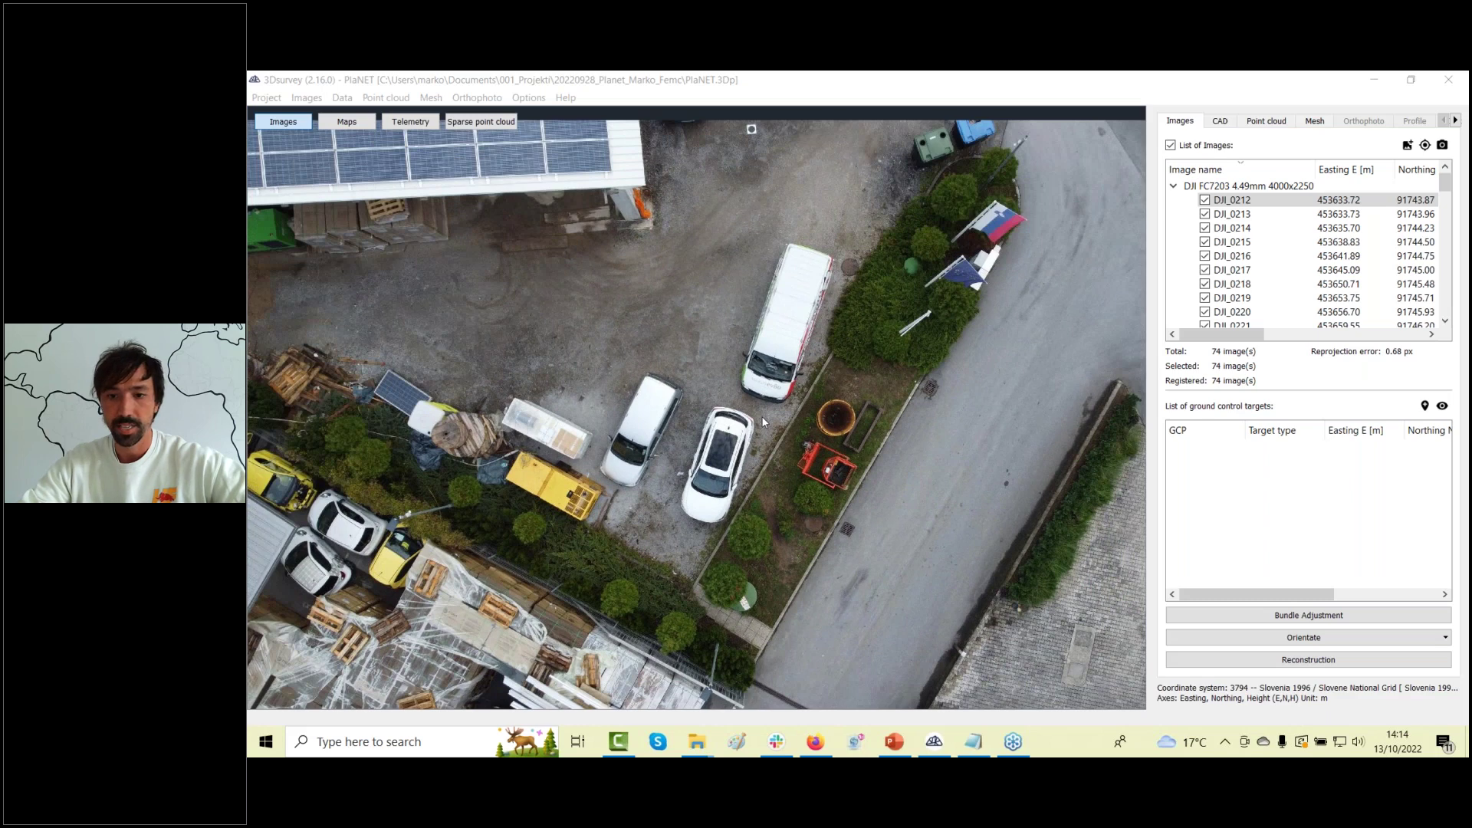
Select photo DJI_0212 and step through each drone photo in turn down to DJI_0267.
scroll(597, 305, down, 2)
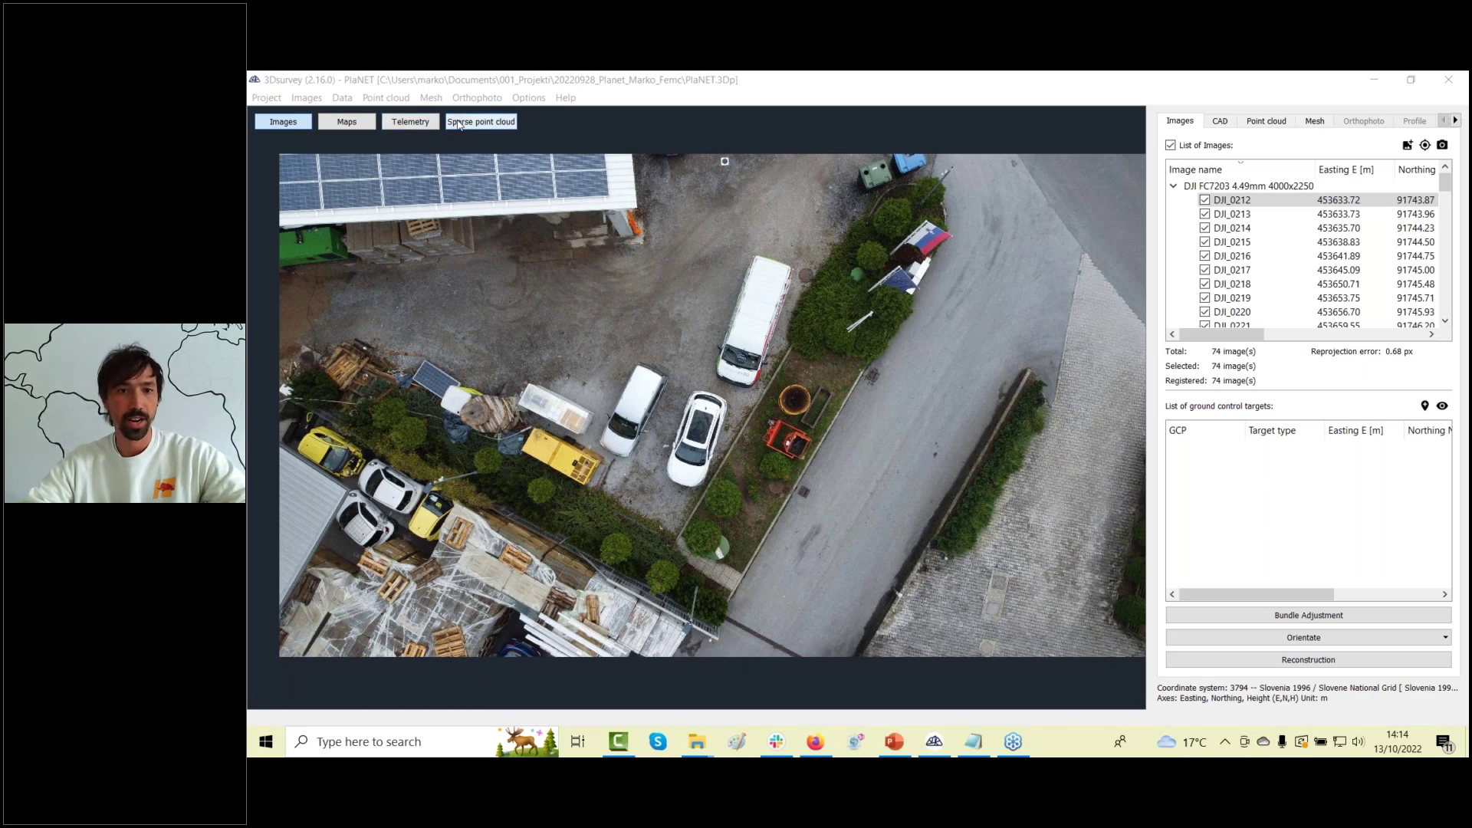
click(1233, 203)
key(Down)
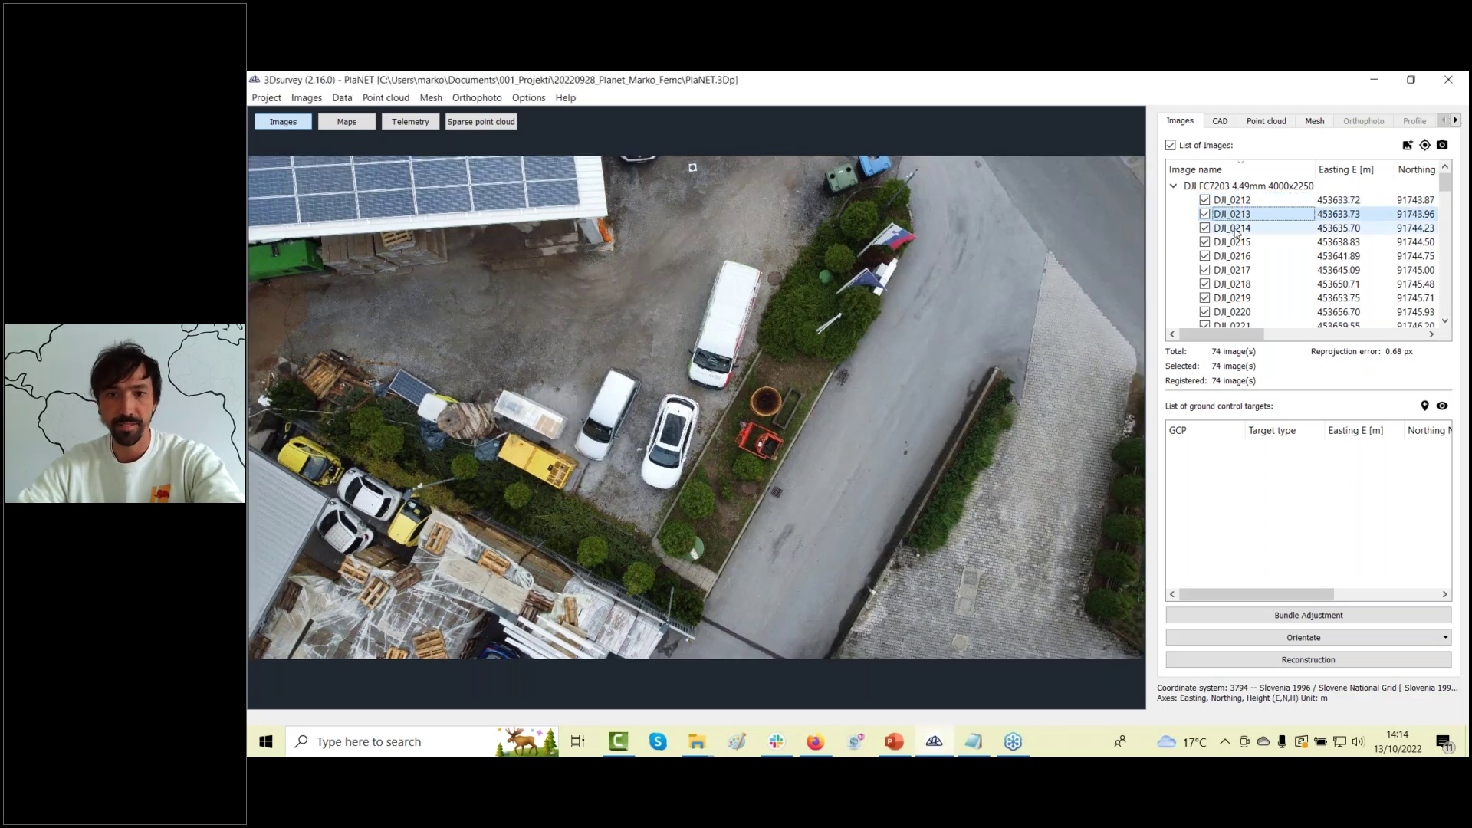
key(Down)
key(Down)
key(Down)
key(Down)
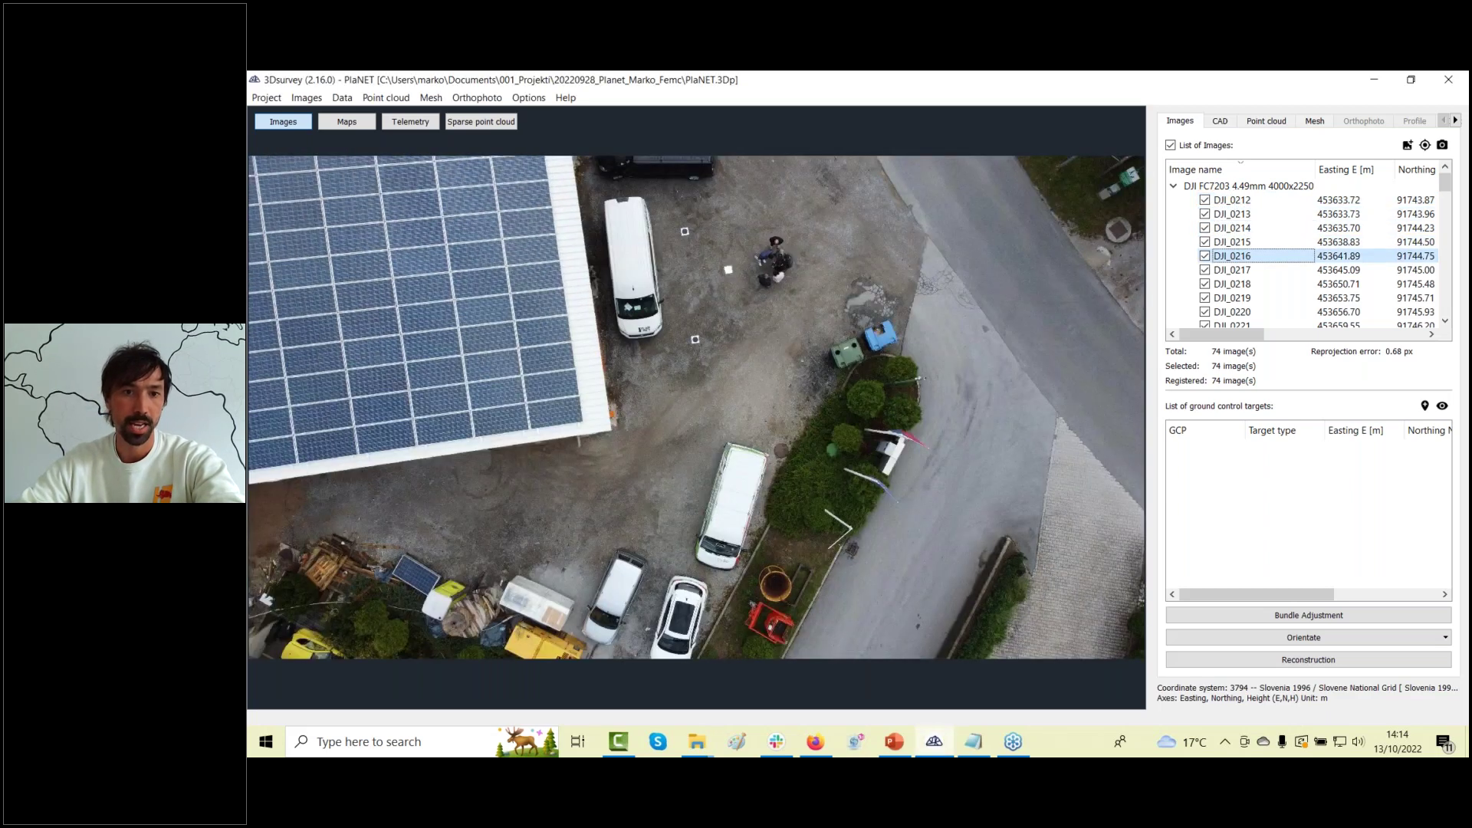
key(Down)
key(Down)
key(Down)
key(Down)
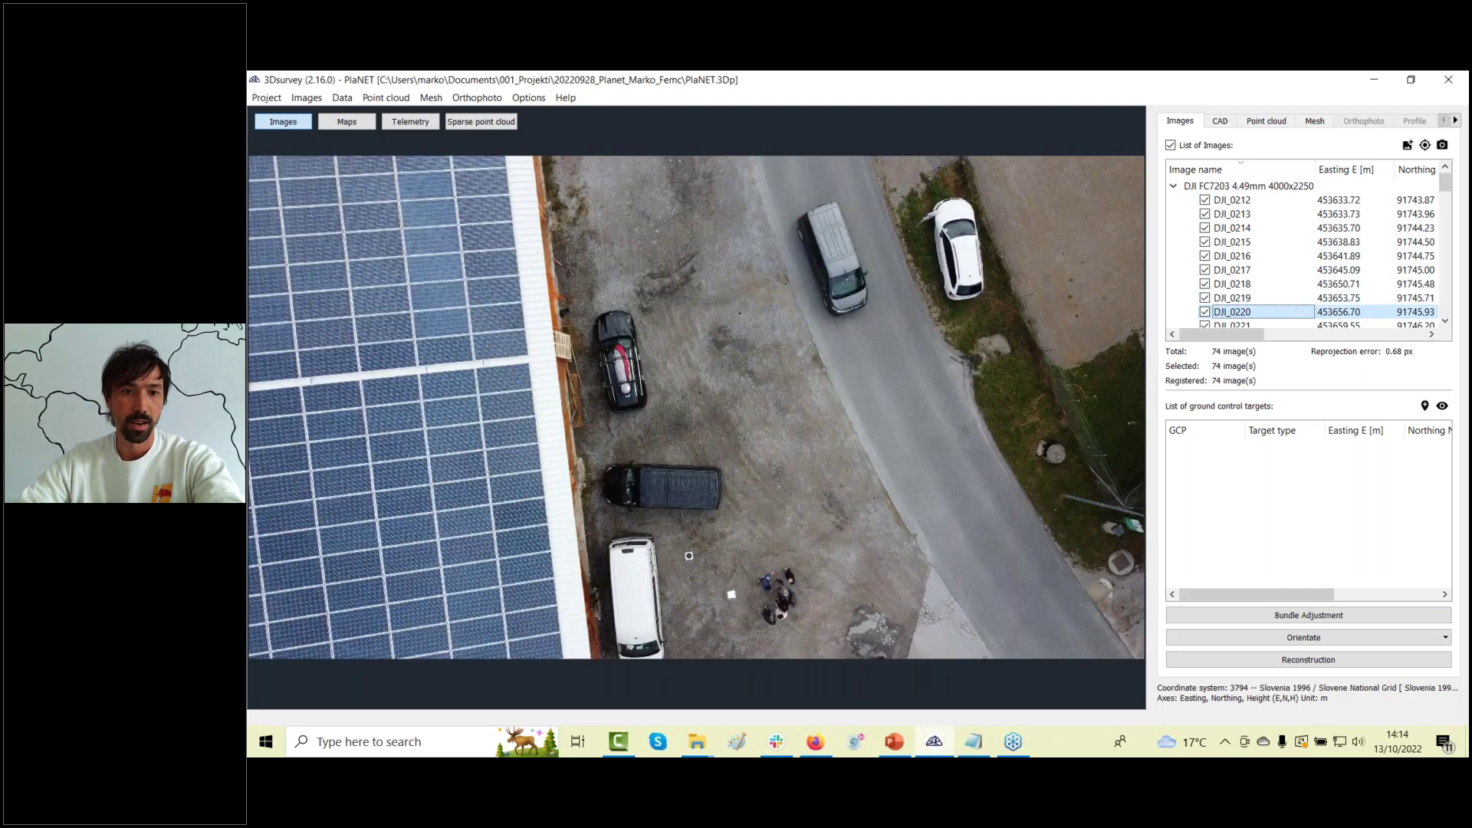
key(Down)
key(Down)
key(Down)
key(Down)
key(Down)
key(Down)
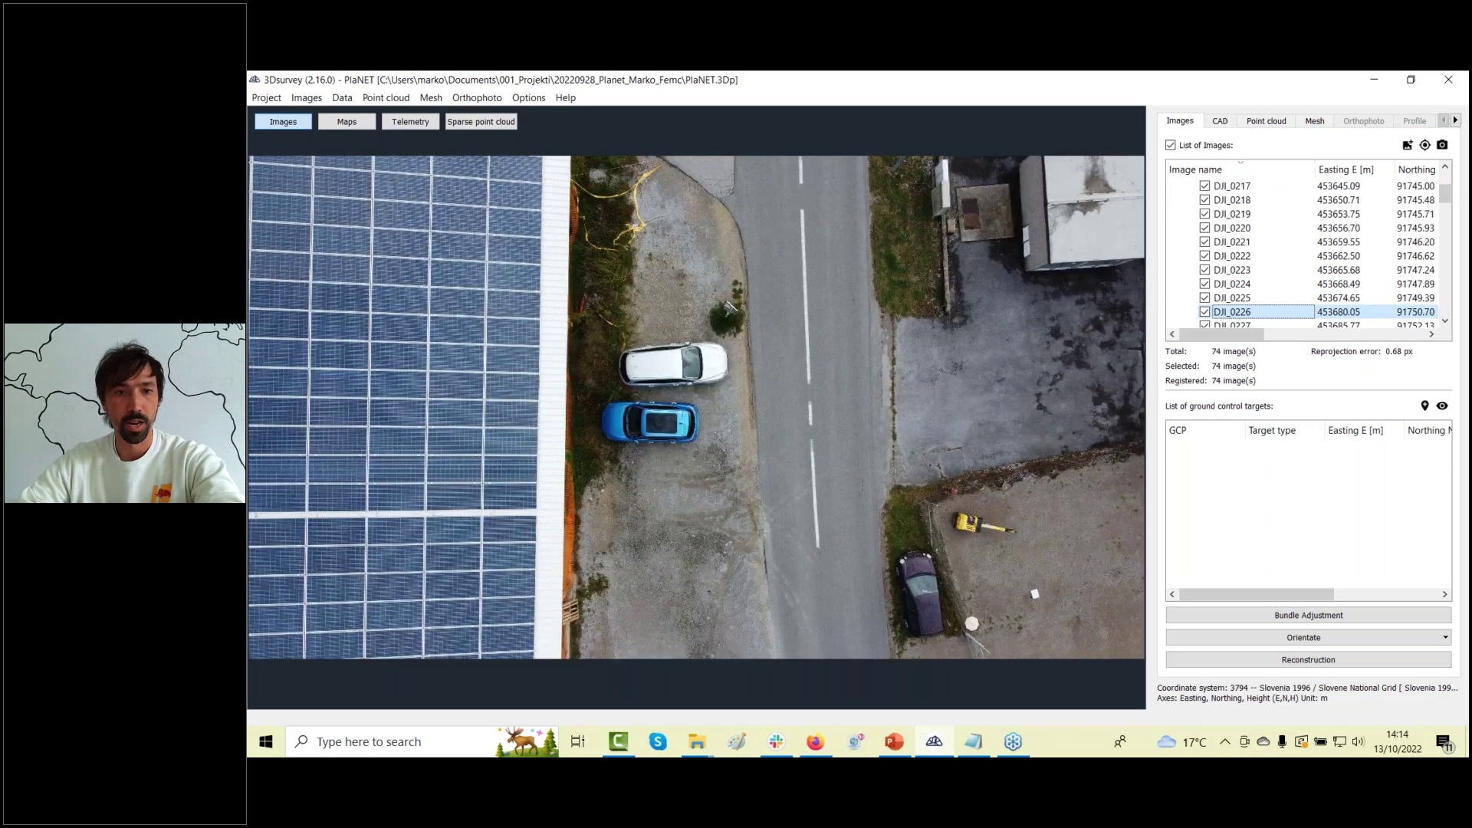
key(Down)
key(Down)
key(Down)
key(Down)
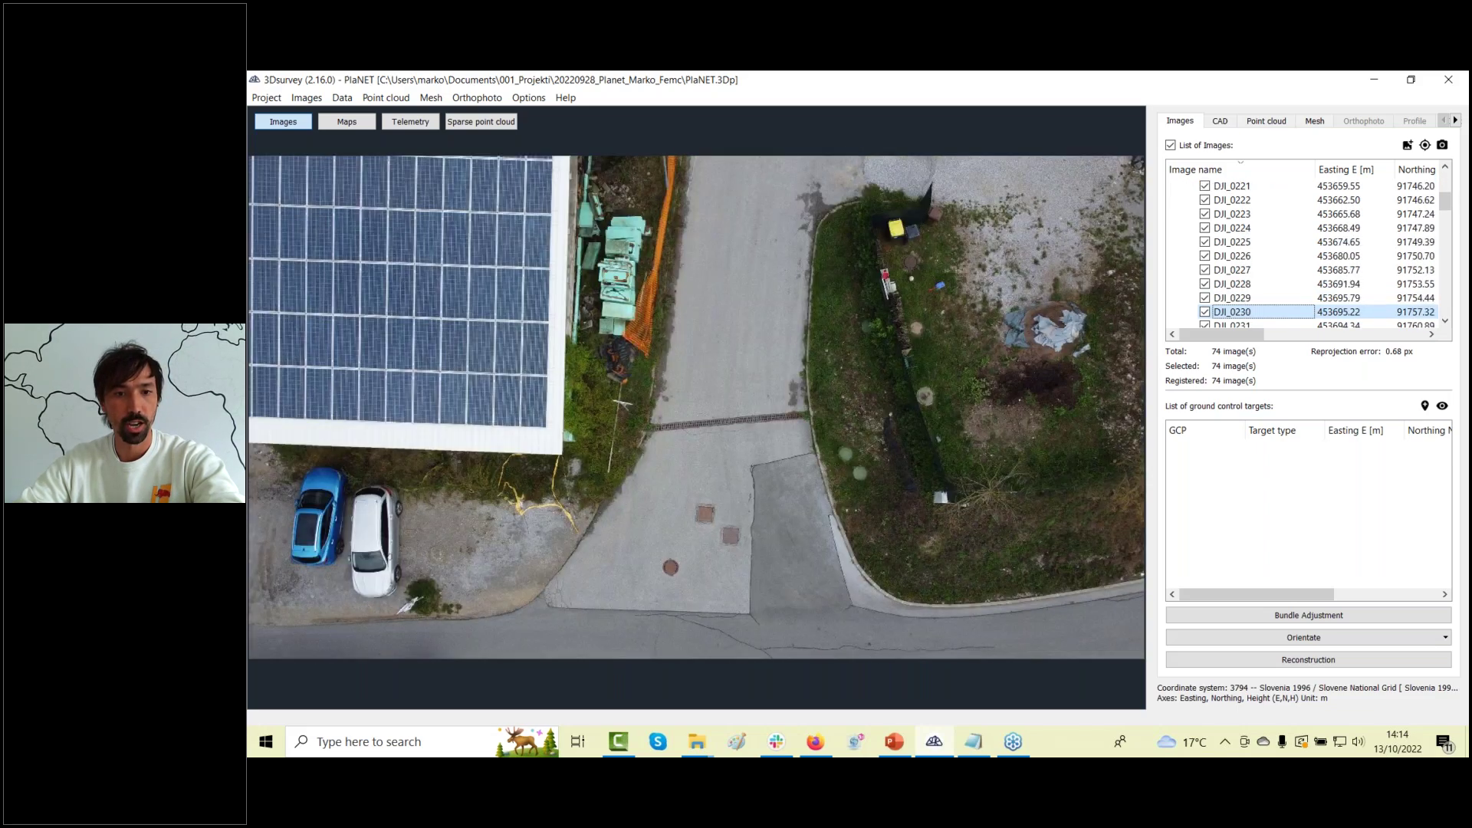
key(Down)
key(Down)
key(Down)
key(Down)
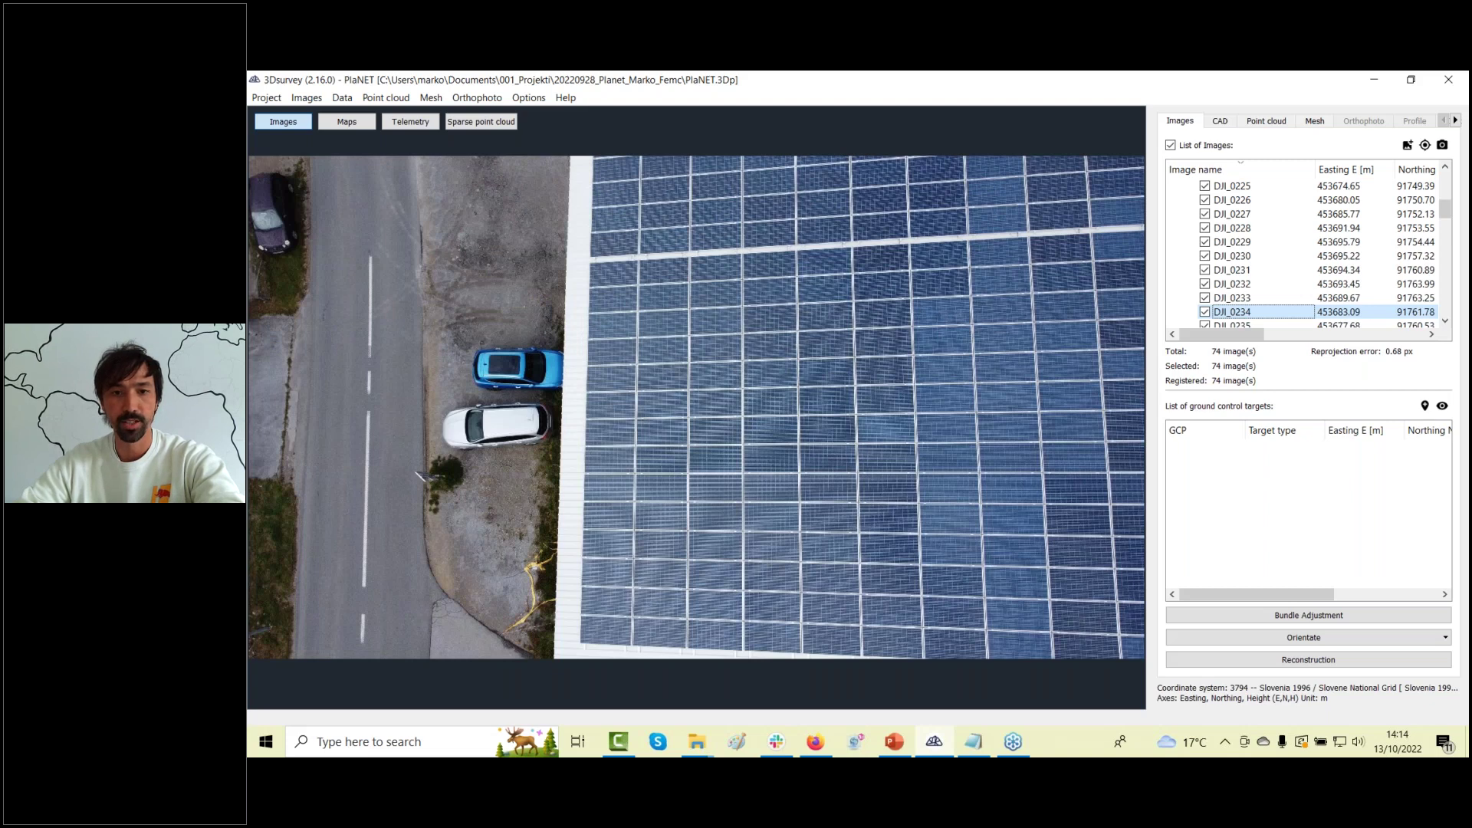
key(Down)
key(Down)
key(Down)
key(Down)
key(Down)
key(Down)
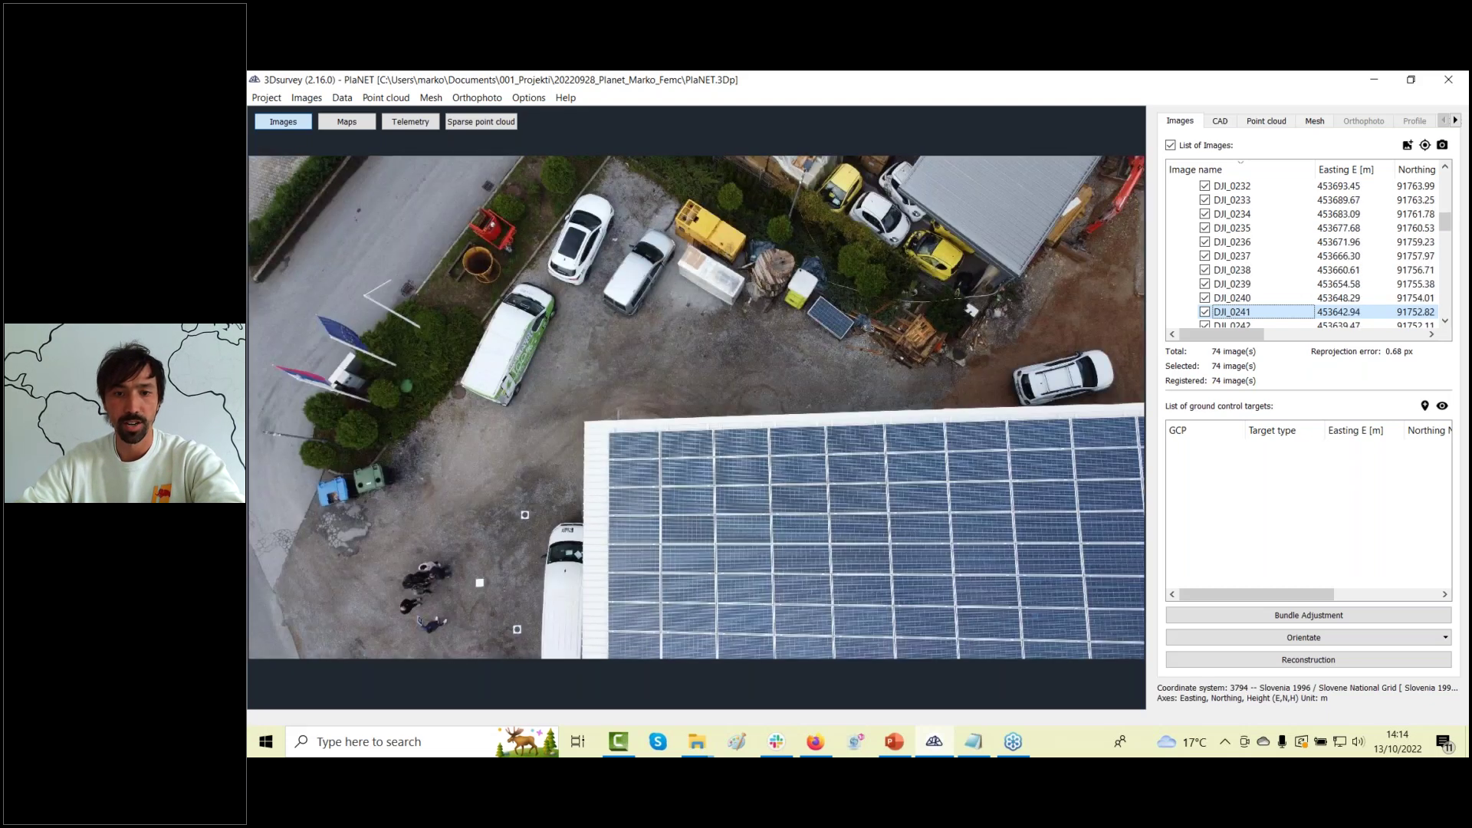
key(Down)
key(Down)
key(Down)
key(Down)
key(Down)
key(Down)
key(Down)
key(Down)
key(Down)
key(Down)
key(Down)
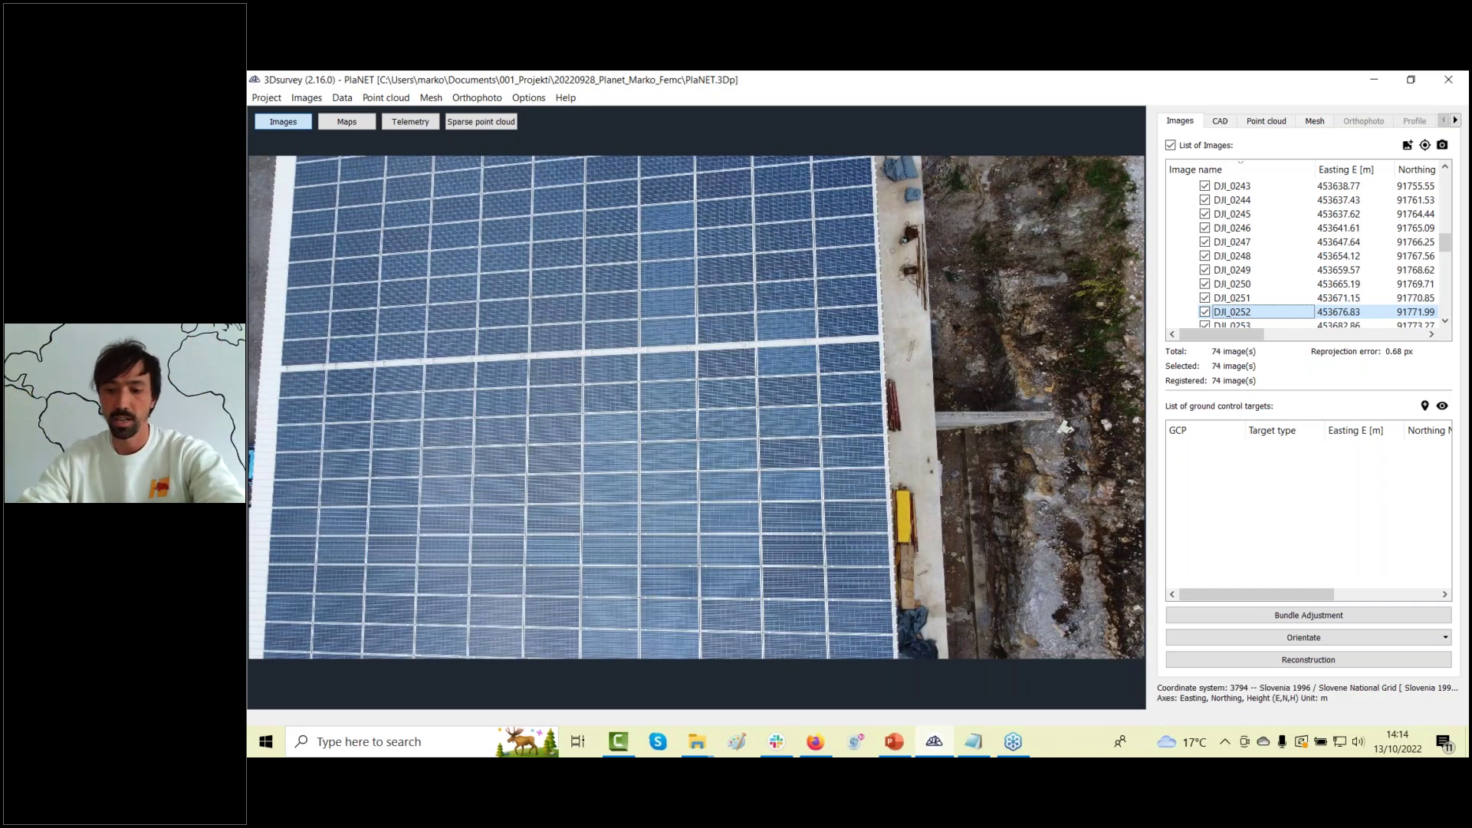
key(Down)
key(Down)
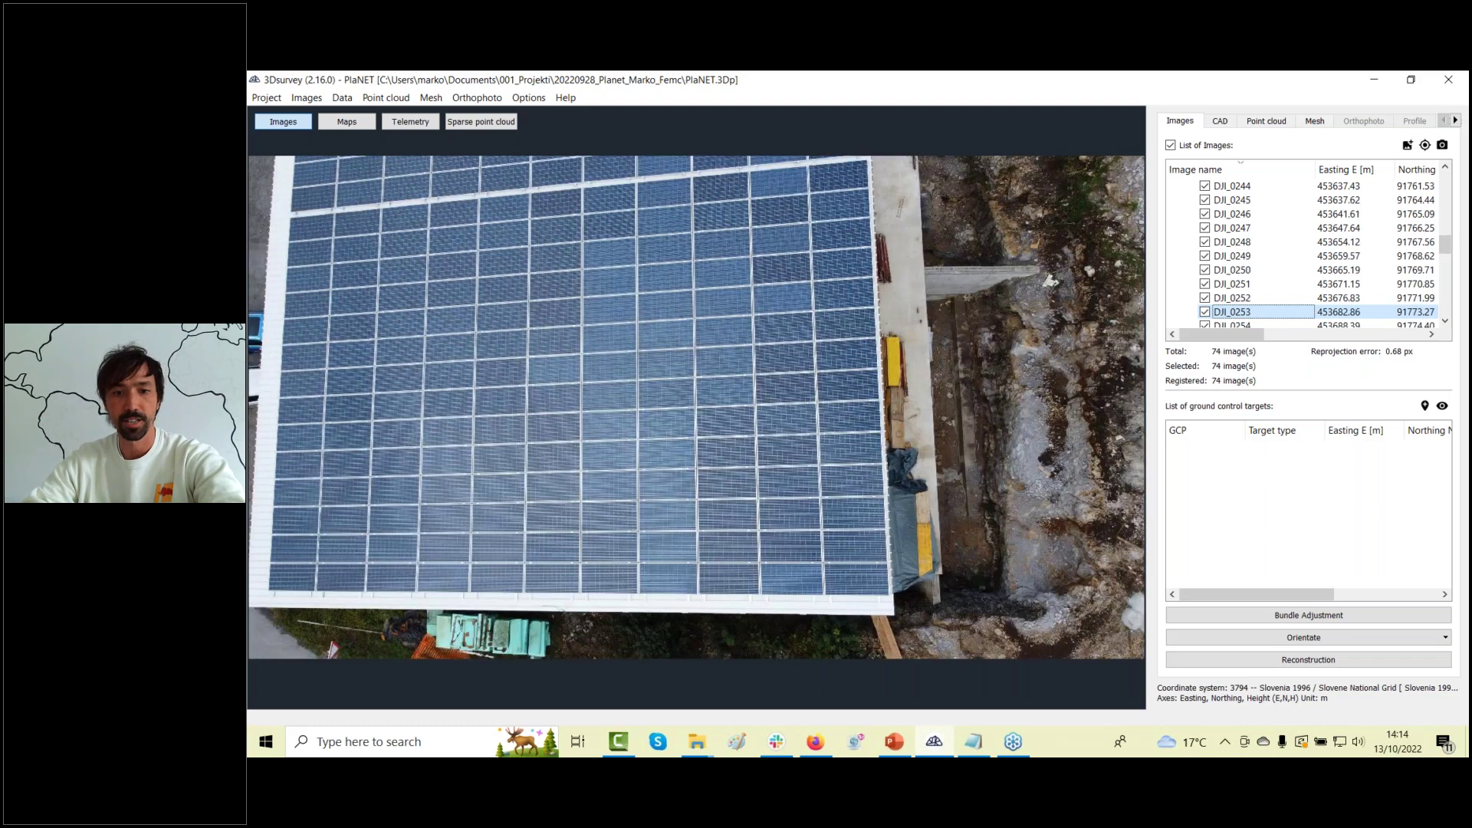
key(Down)
key(Down)
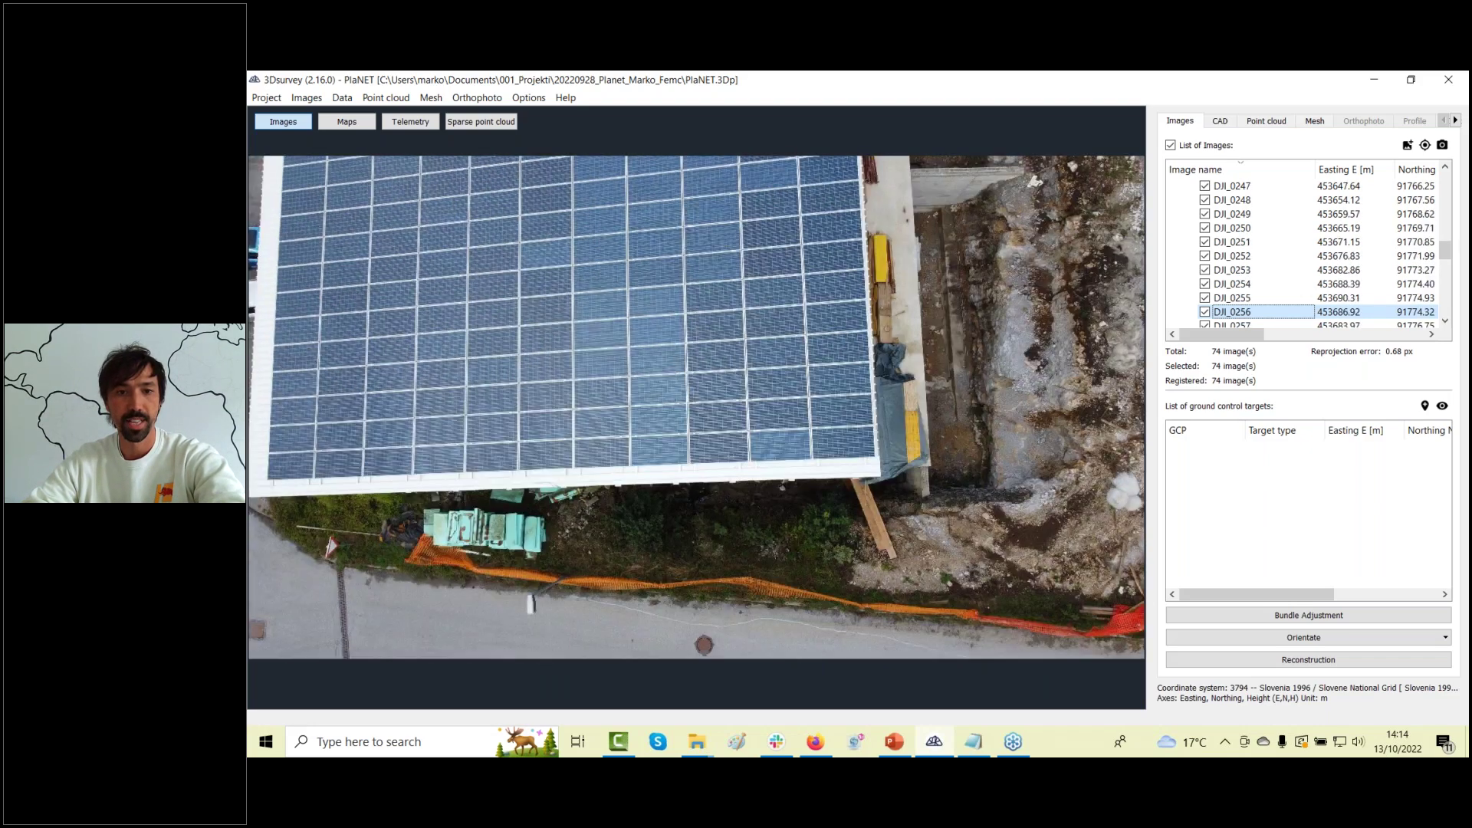
key(Down)
key(Down)
key(Down)
key(Down)
key(Down)
key(Down)
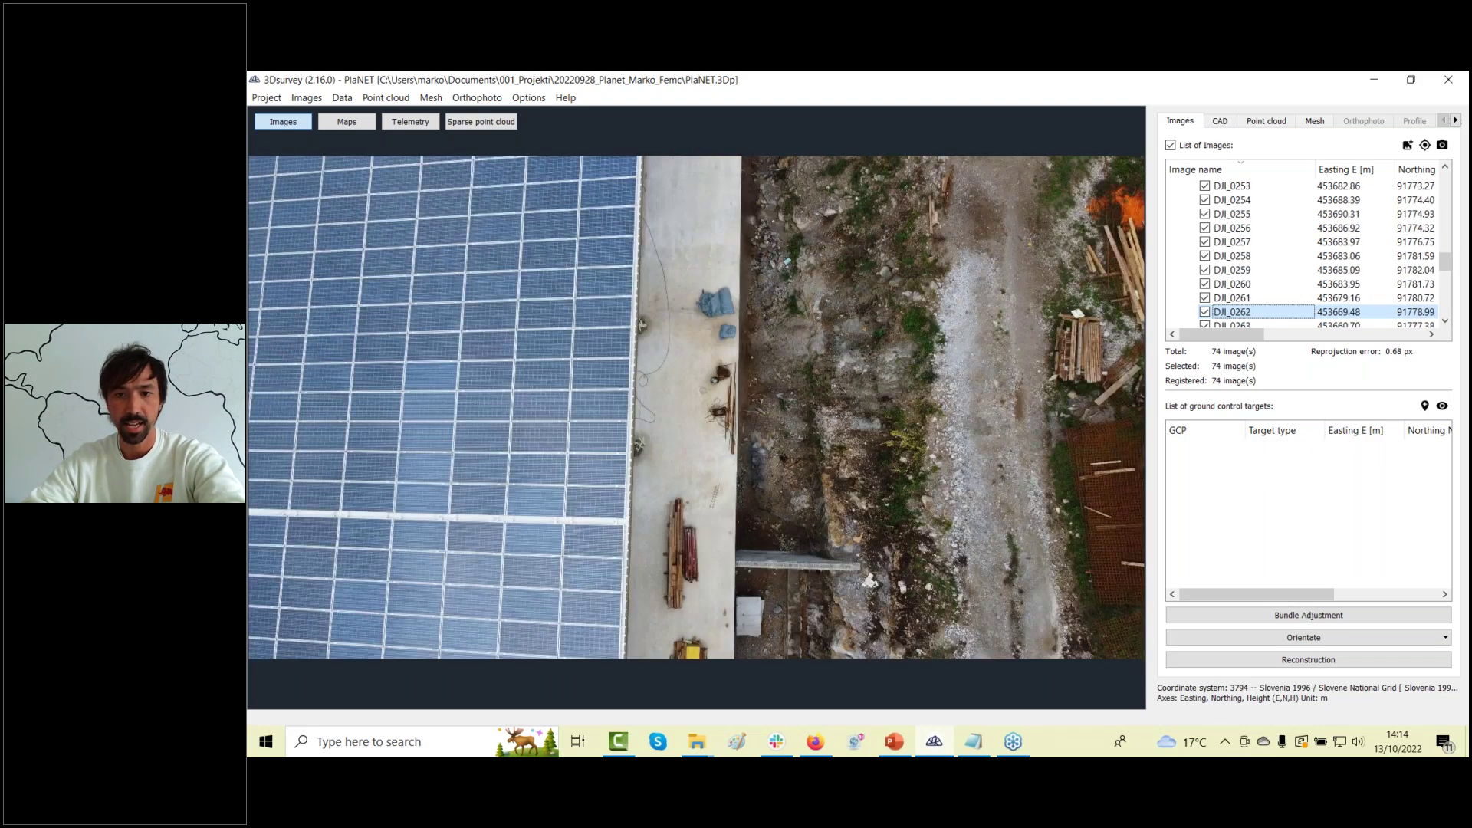
key(Down)
key(Down)
key(Down)
key(Down)
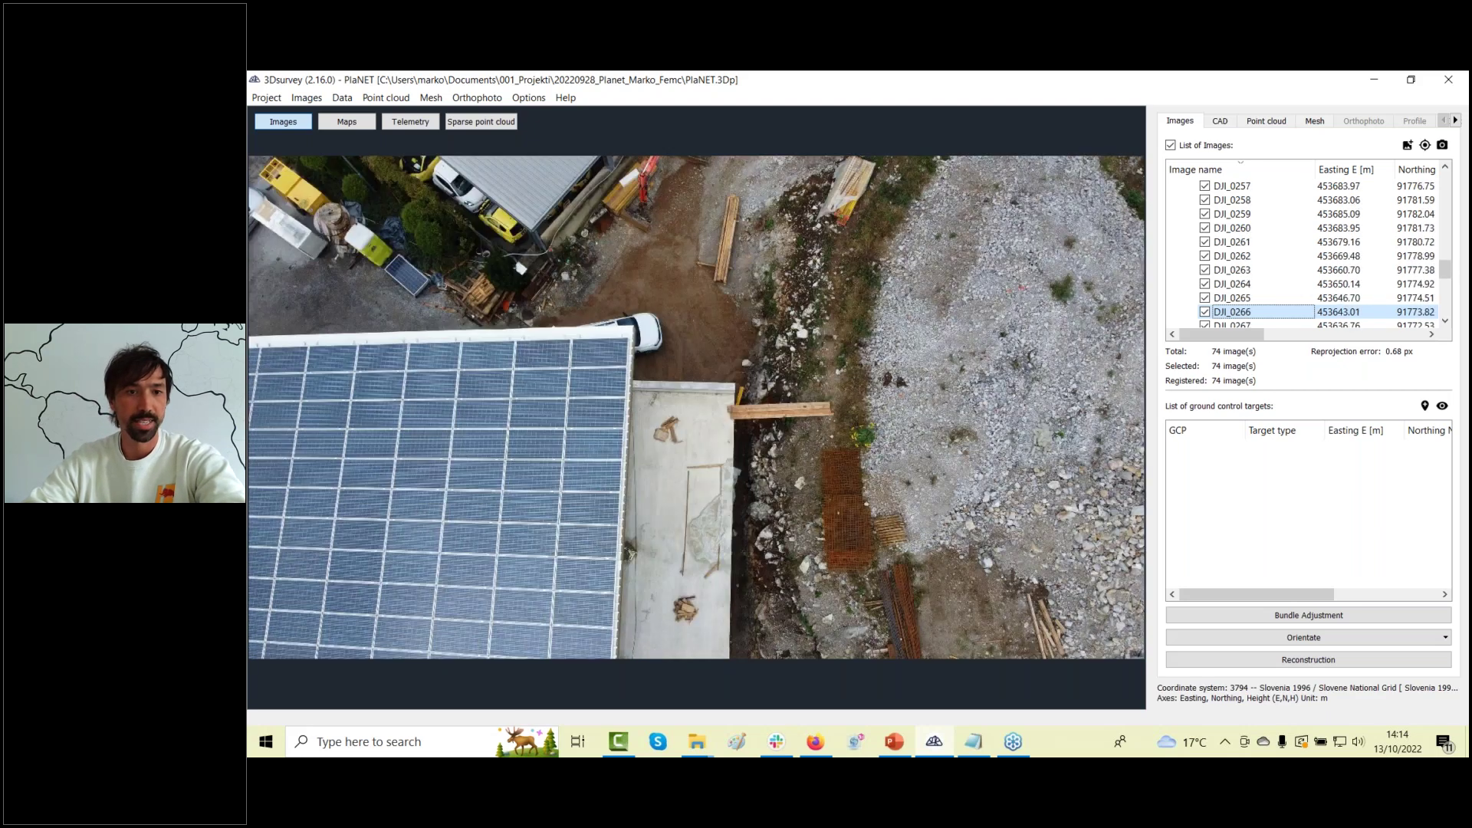
key(Down)
Show the telemetry camera positions and the sparse point cloud, orbiting to a lower angle.
click(418, 124)
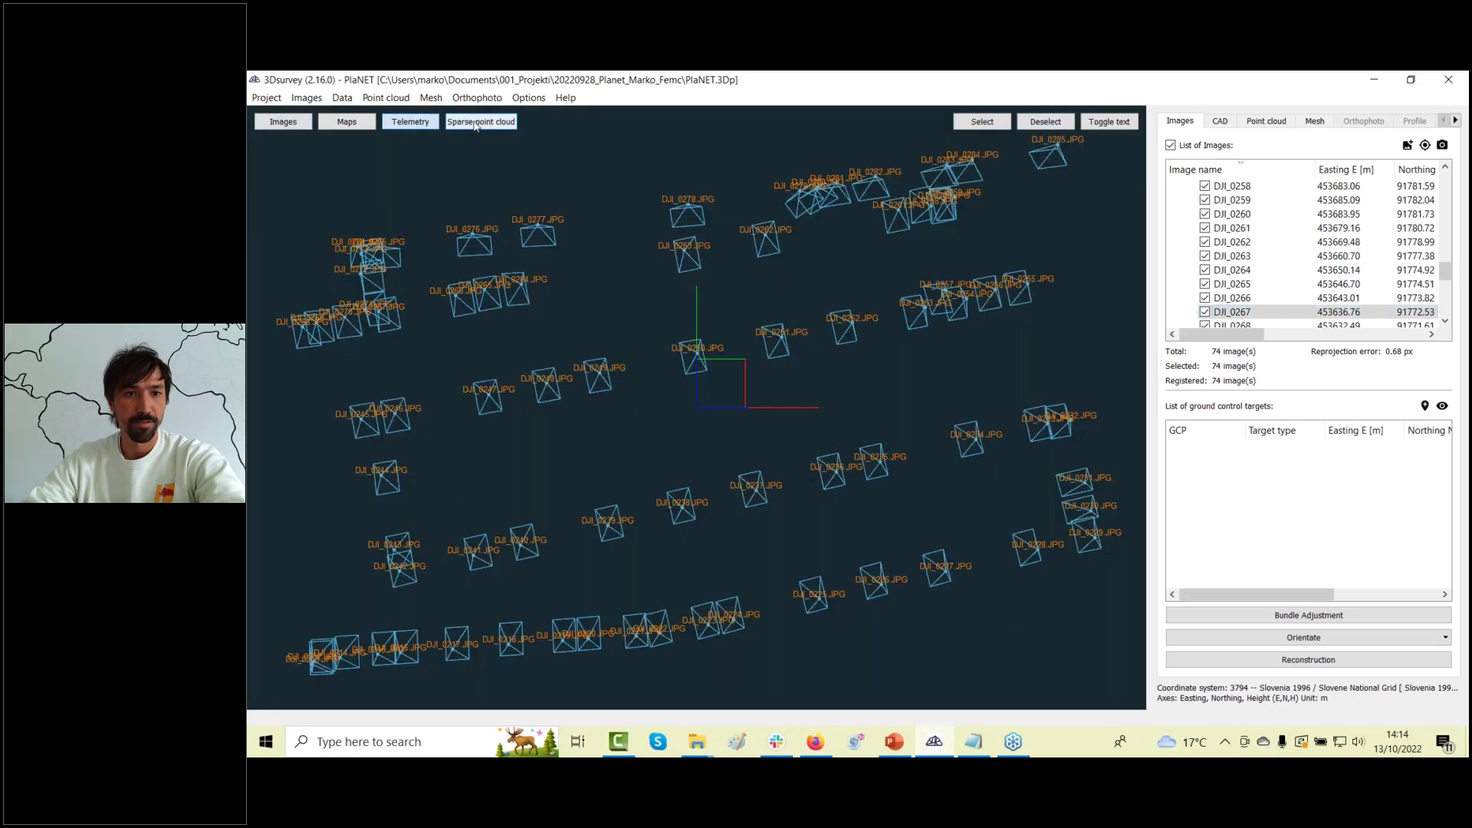
click(475, 123)
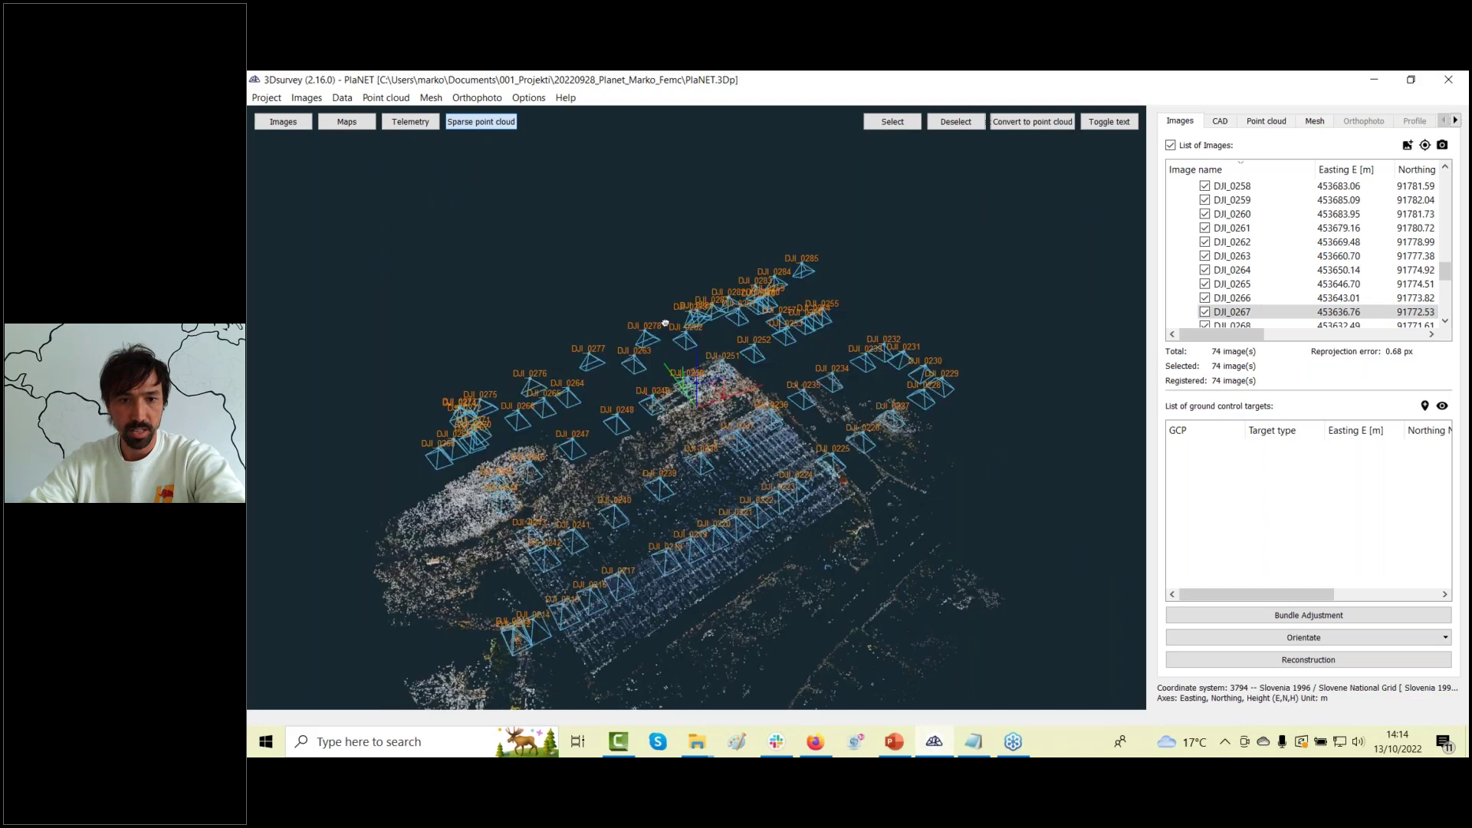
drag(790, 537, 805, 399)
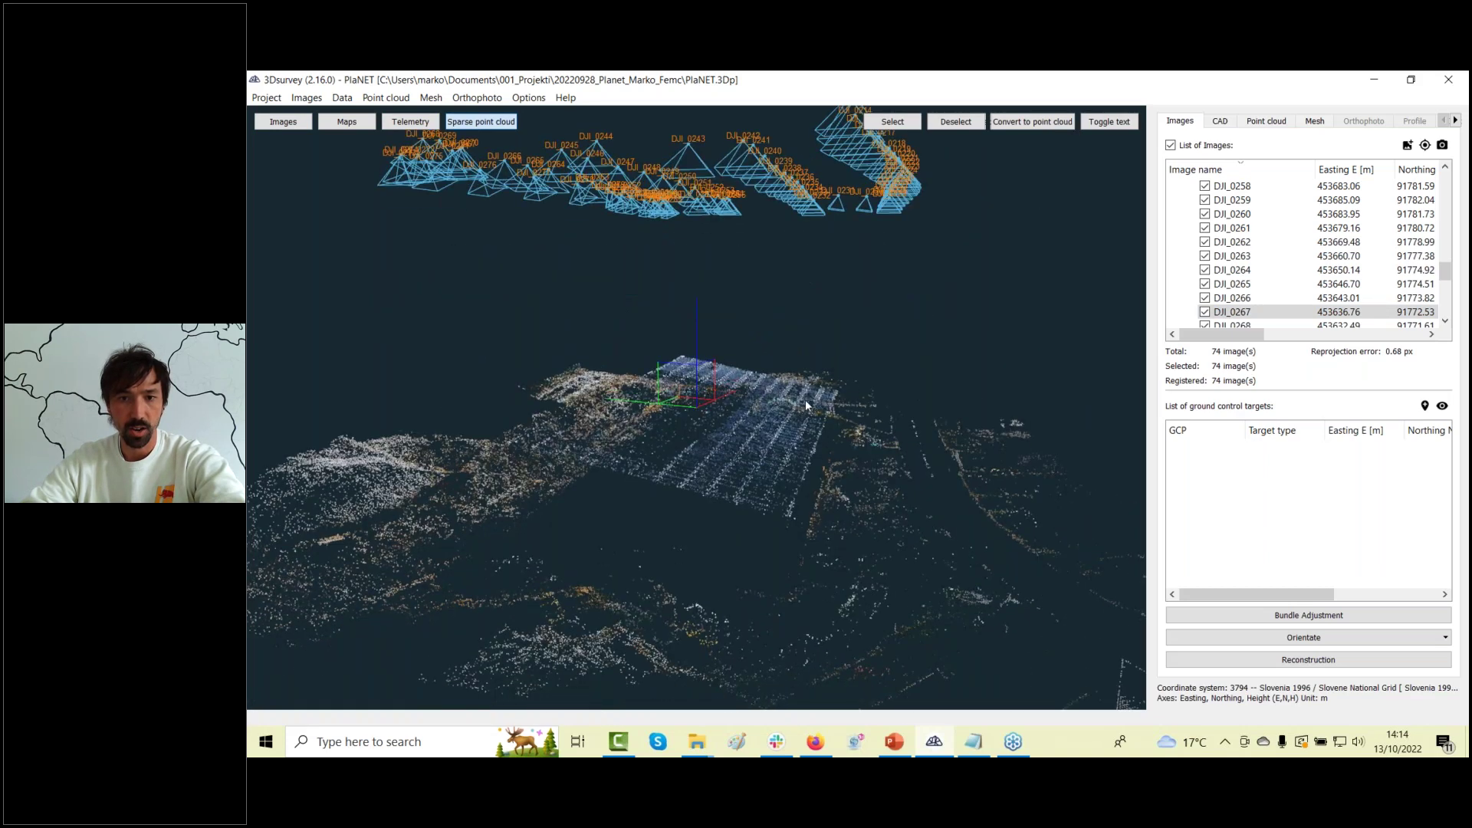
Show the 13,327,206-point dense cloud at an oblique angle with camera positions on.
click(1277, 123)
drag(683, 498, 793, 357)
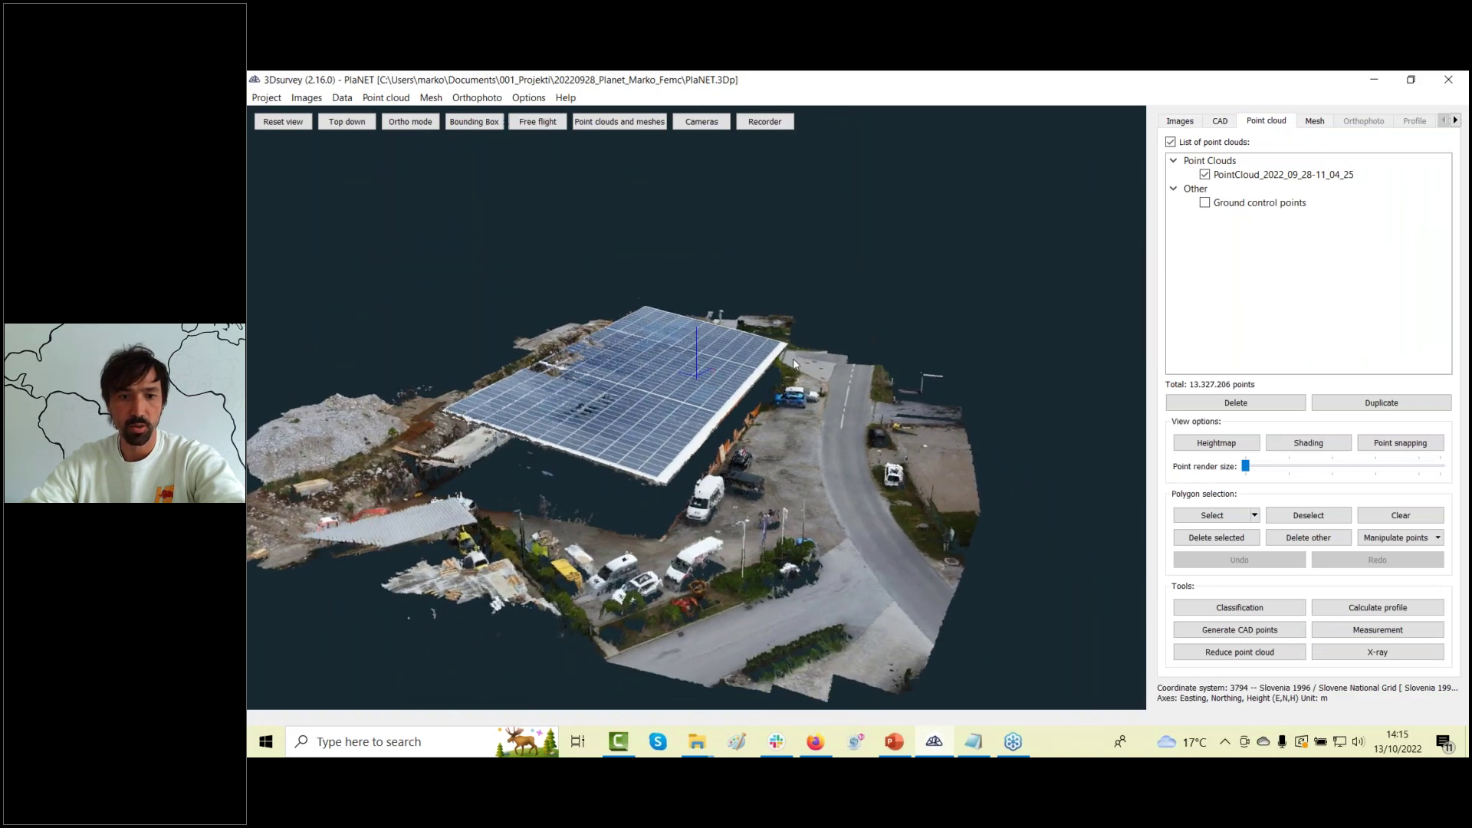
click(721, 125)
Orbit around the dense point cloud, turning the site so the solar roof runs horizontally.
drag(784, 458, 594, 430)
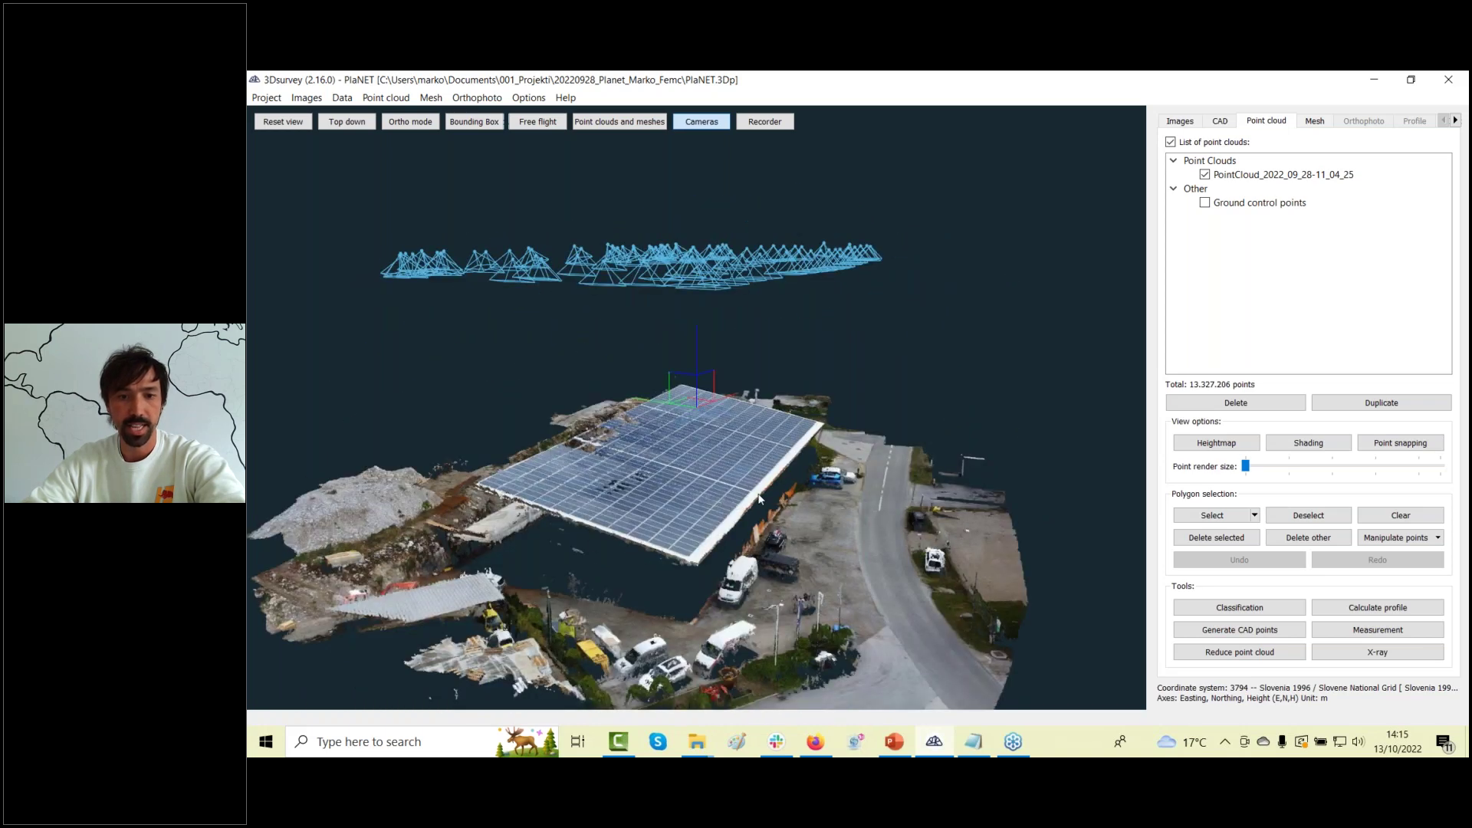
drag(835, 606, 743, 591)
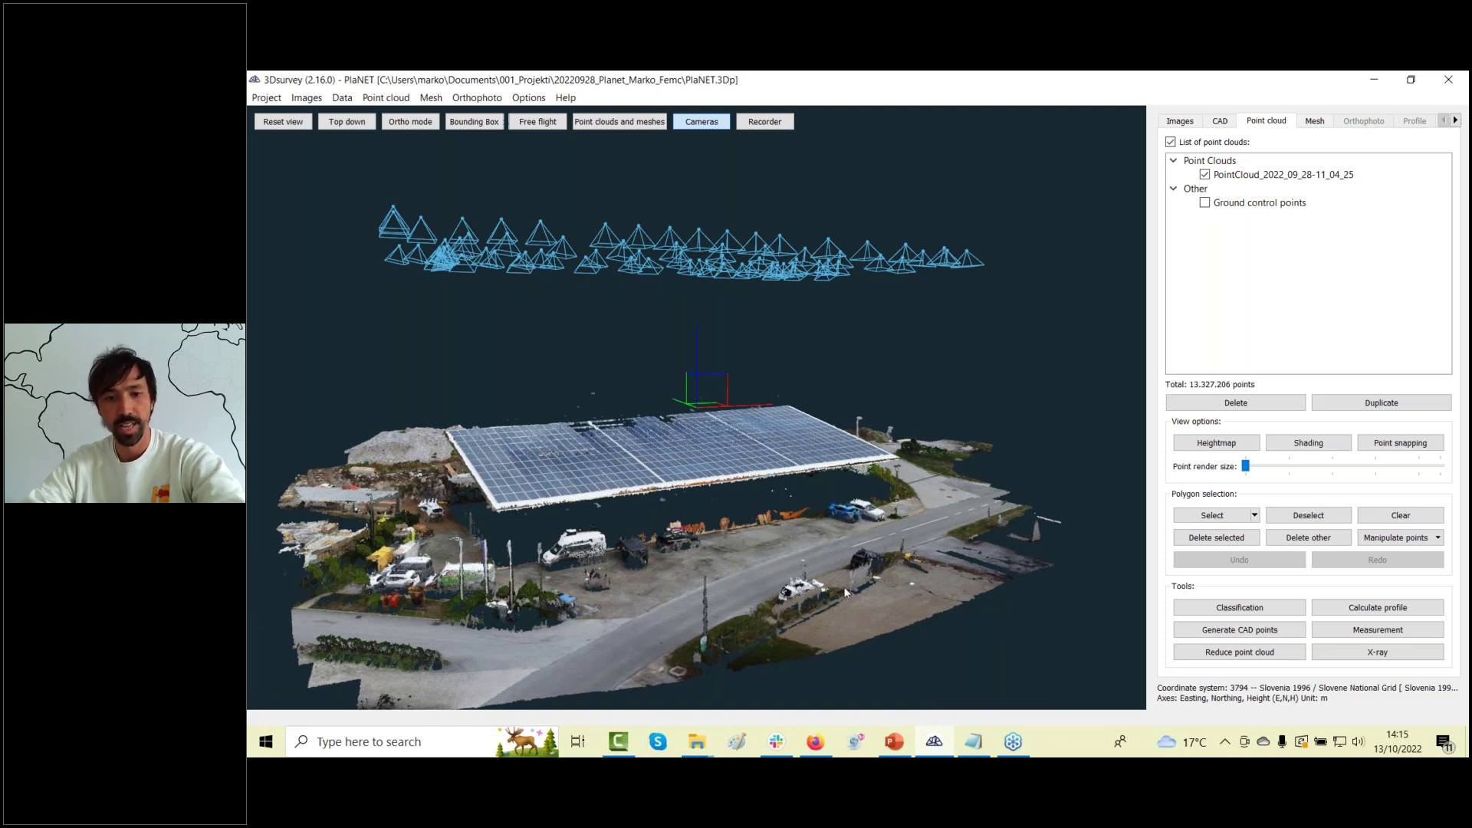
drag(742, 591, 1172, 237)
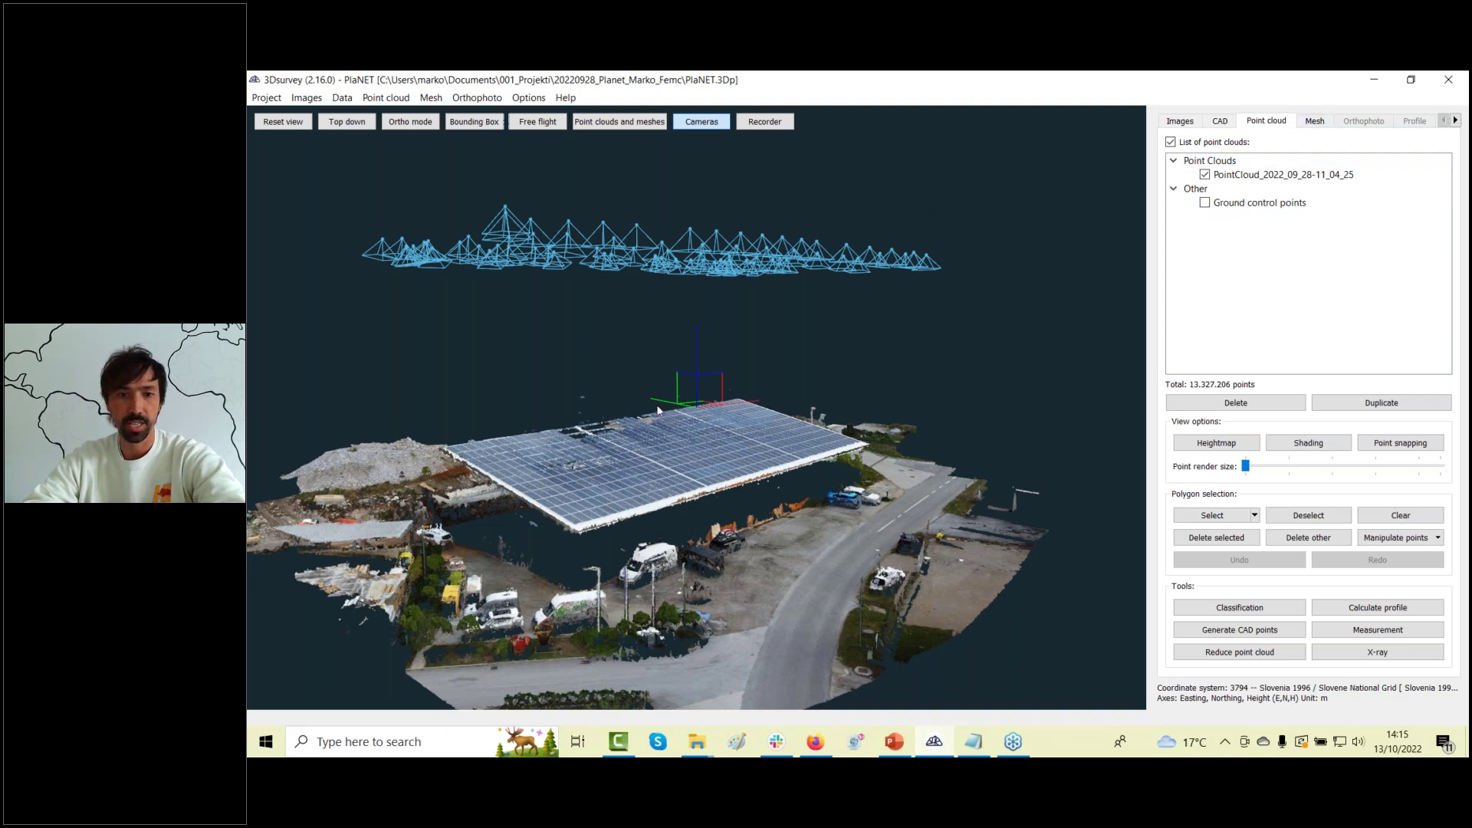
Display the textured mesh of the solar-roofed building and orbit to a steep top-down view.
click(1315, 120)
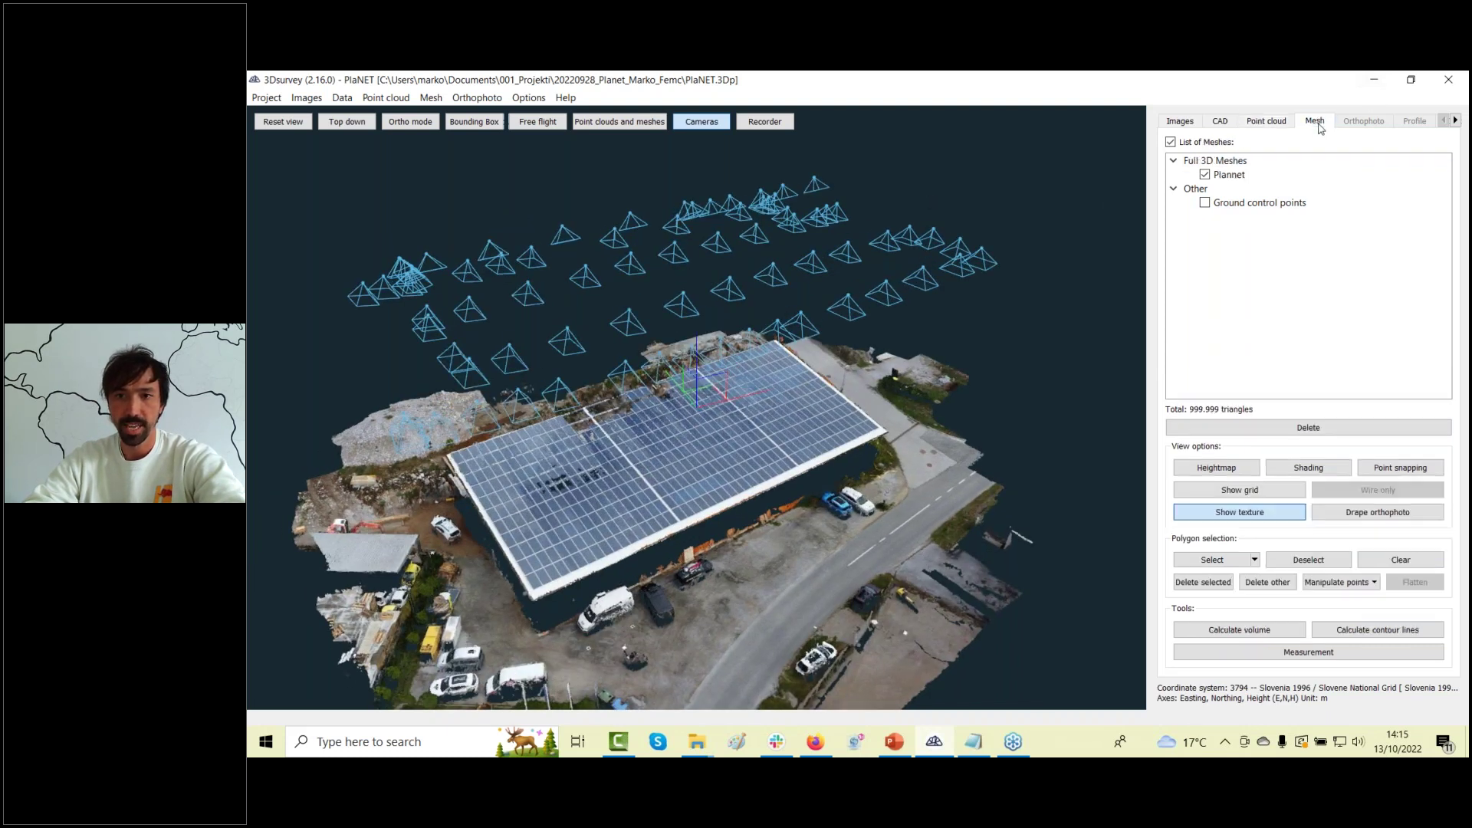
drag(617, 565, 664, 573)
scroll(665, 573, up, 10)
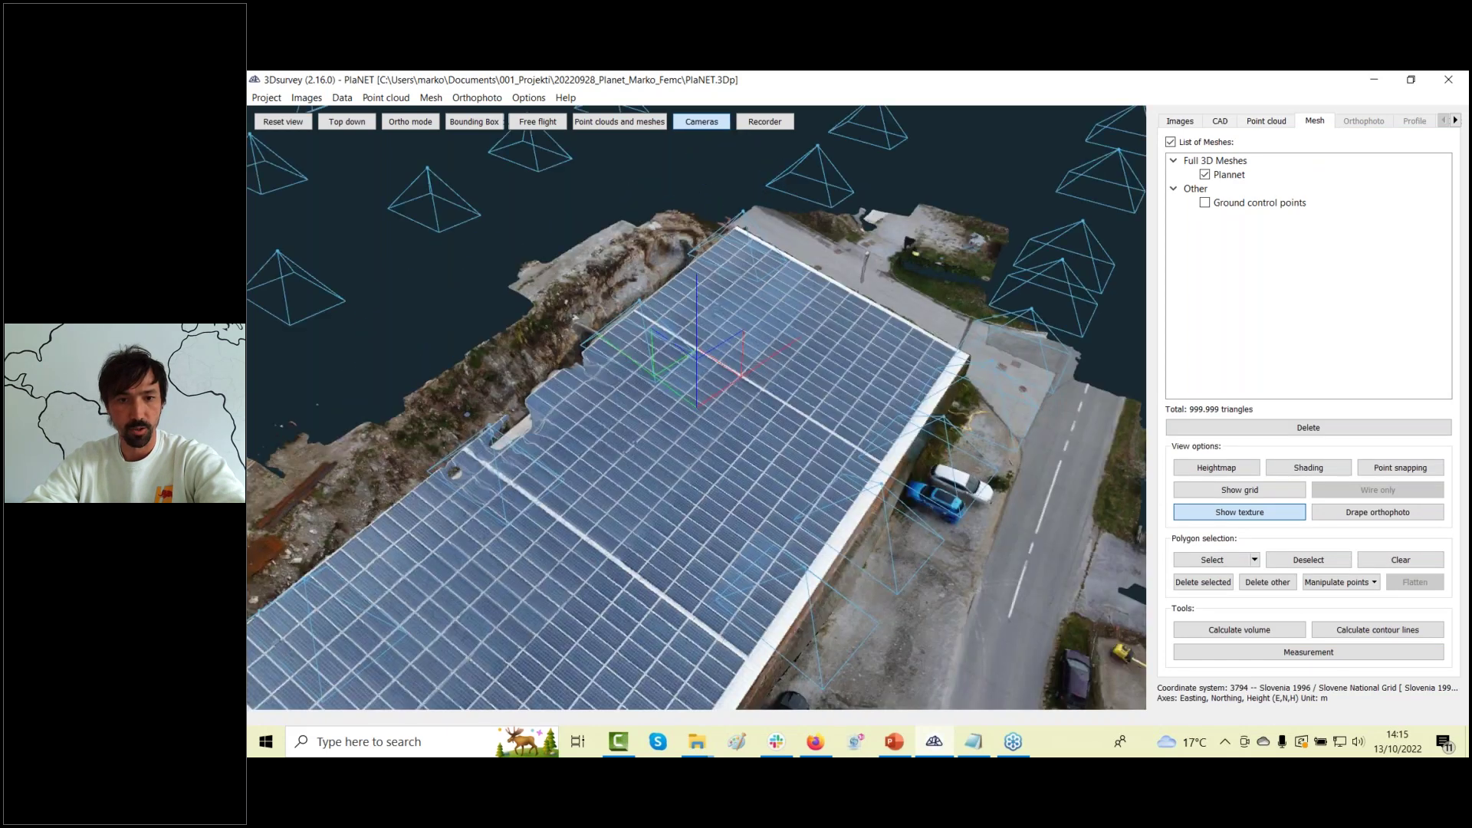
scroll(661, 300, down, 8)
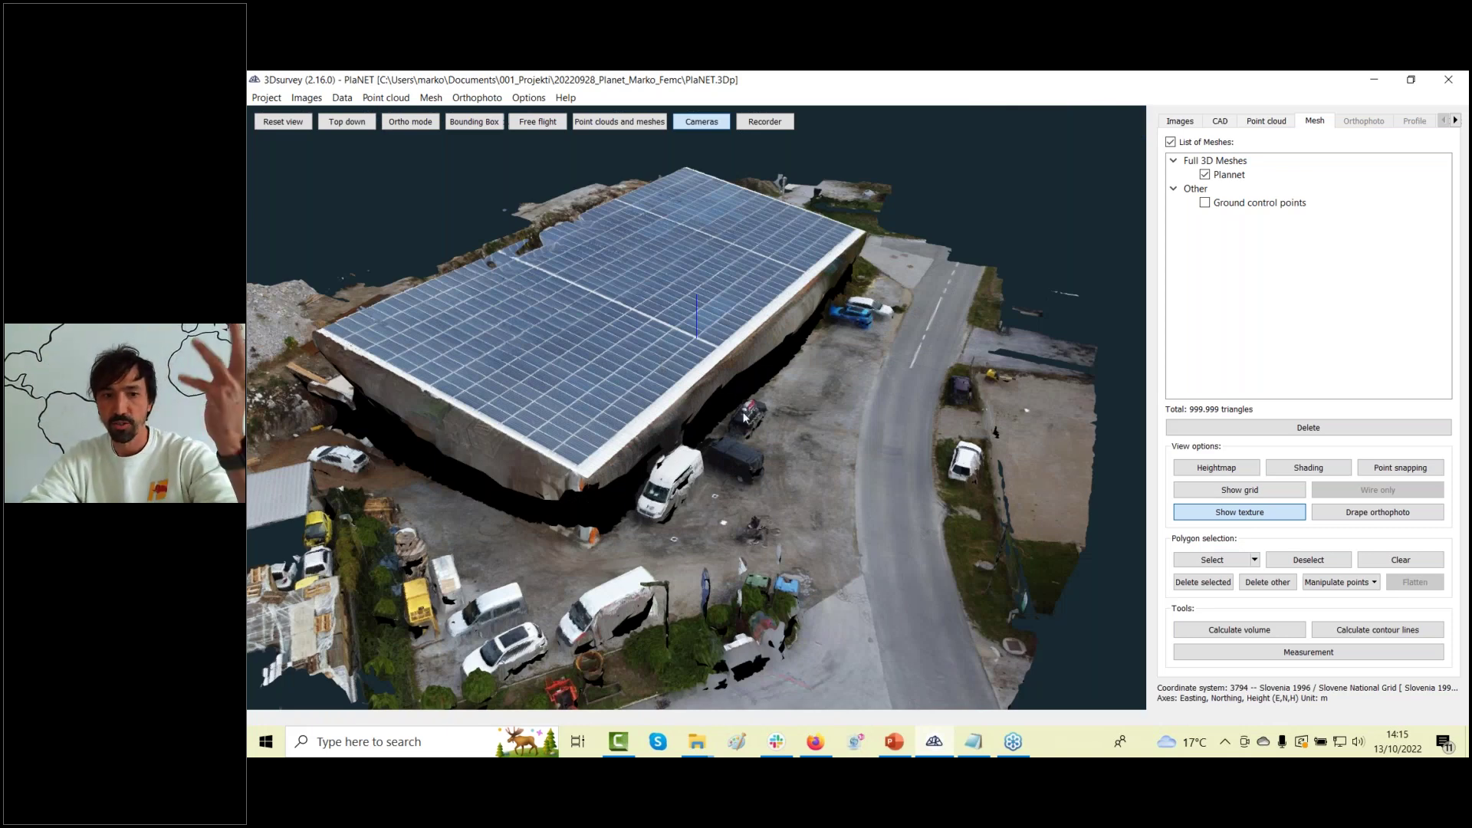
drag(763, 335, 734, 177)
Hide the camera positions, view the mesh diagonally, then return to the Point cloud workspace.
click(700, 123)
scroll(620, 355, up, 5)
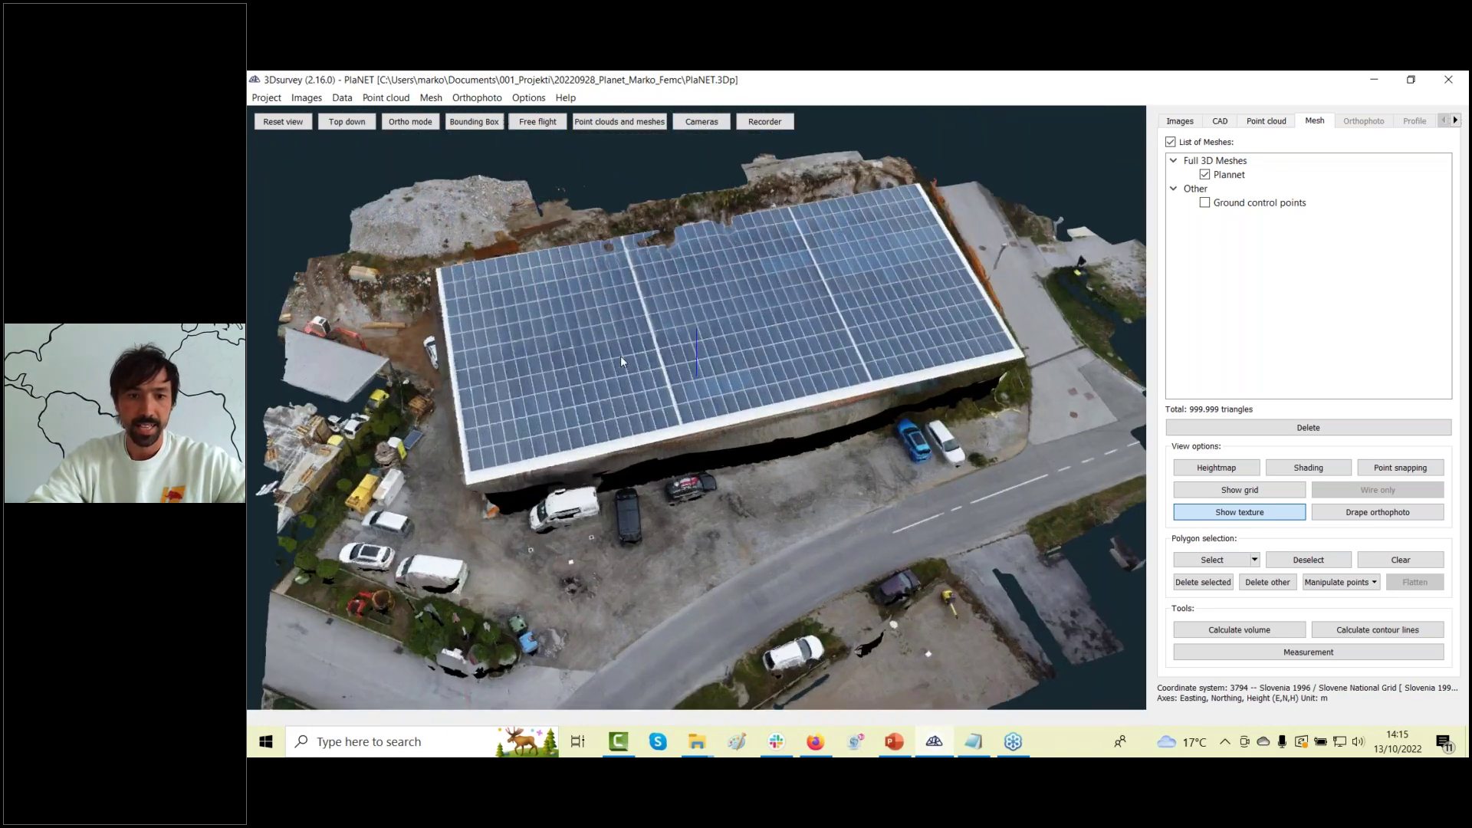
drag(649, 390, 737, 476)
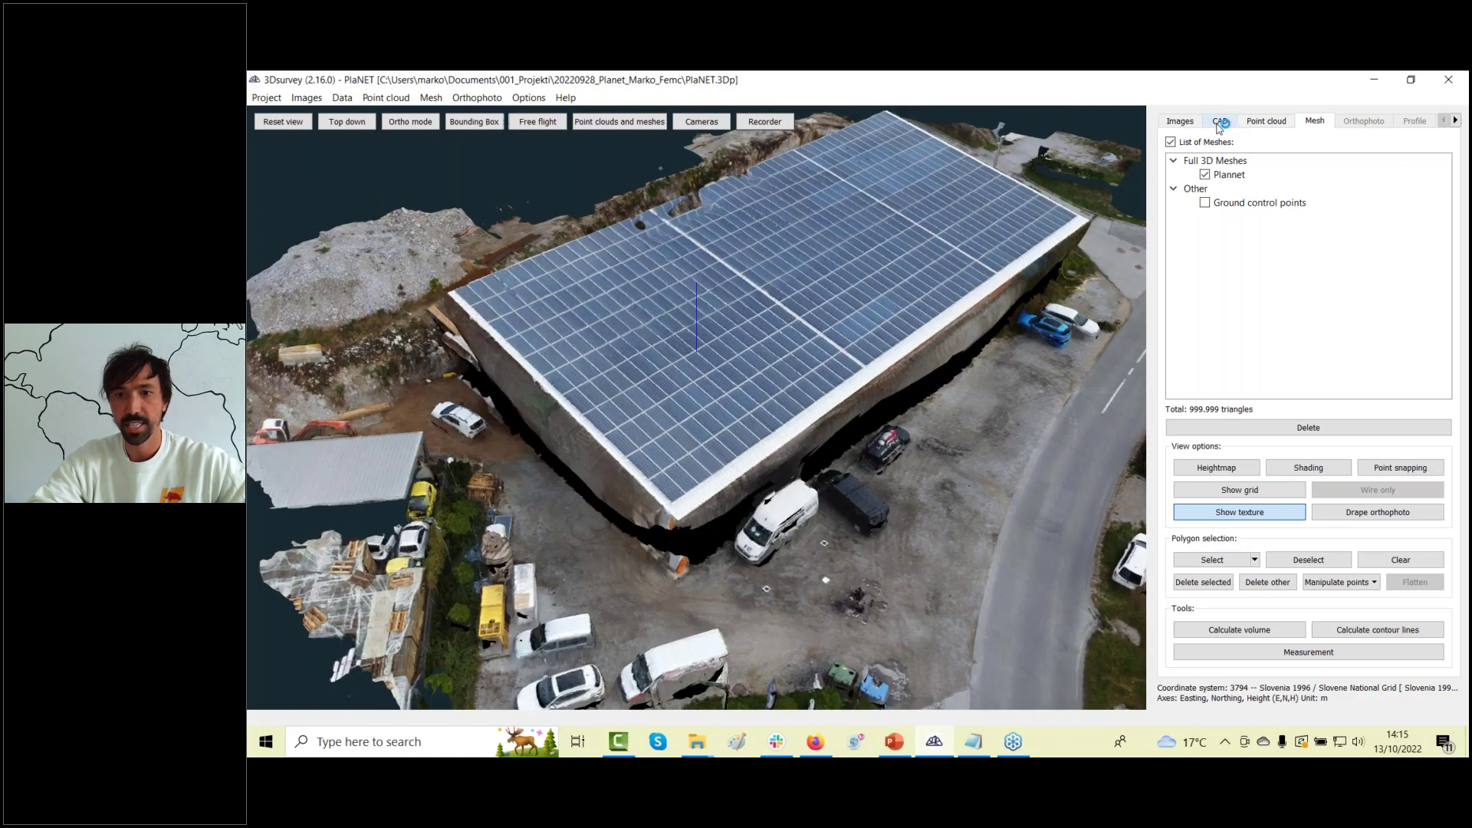
click(1264, 122)
Hide the dense point cloud and create a new active CAD layer named Roof.
click(1205, 175)
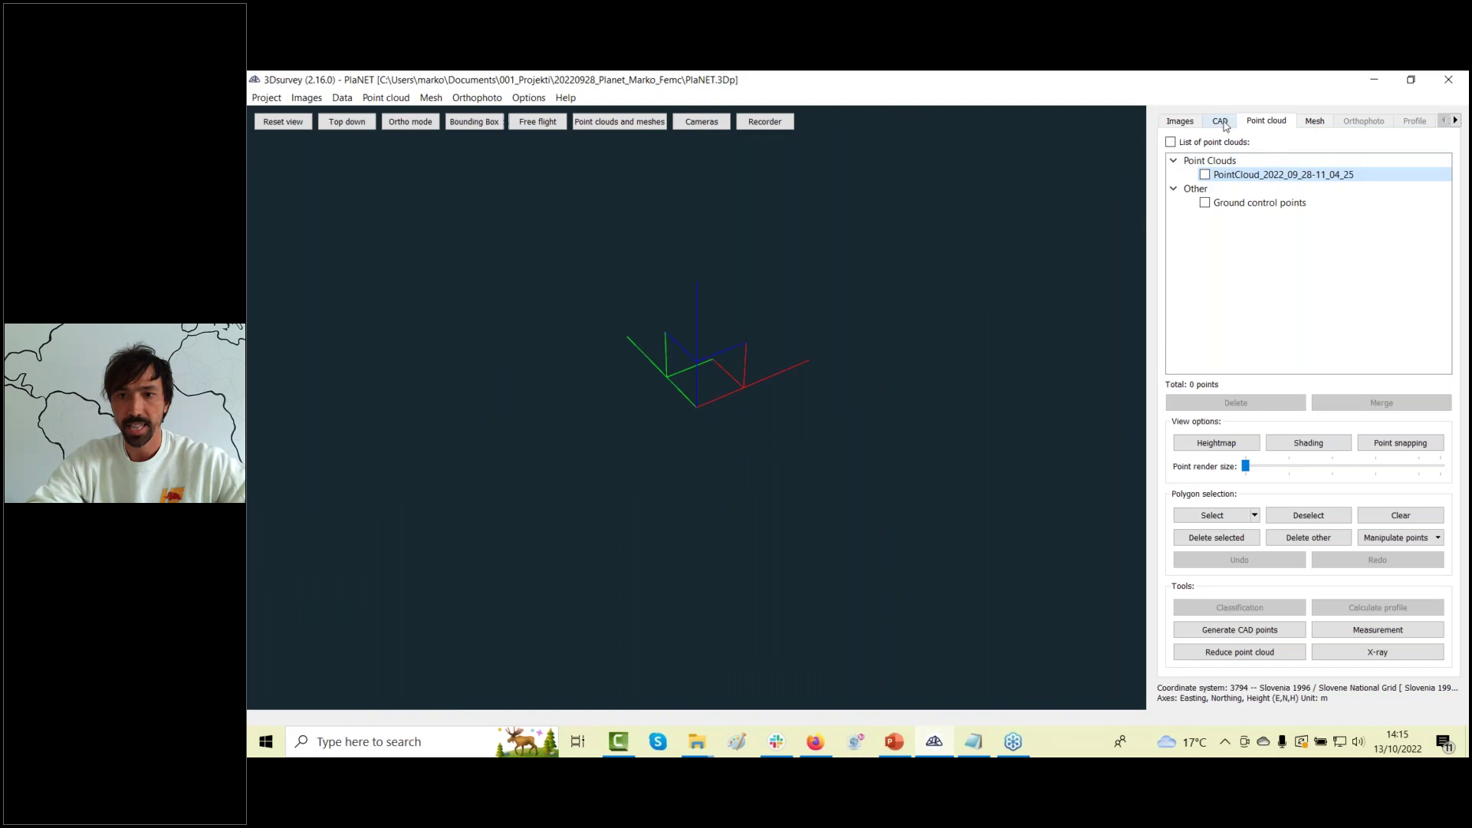
click(1223, 122)
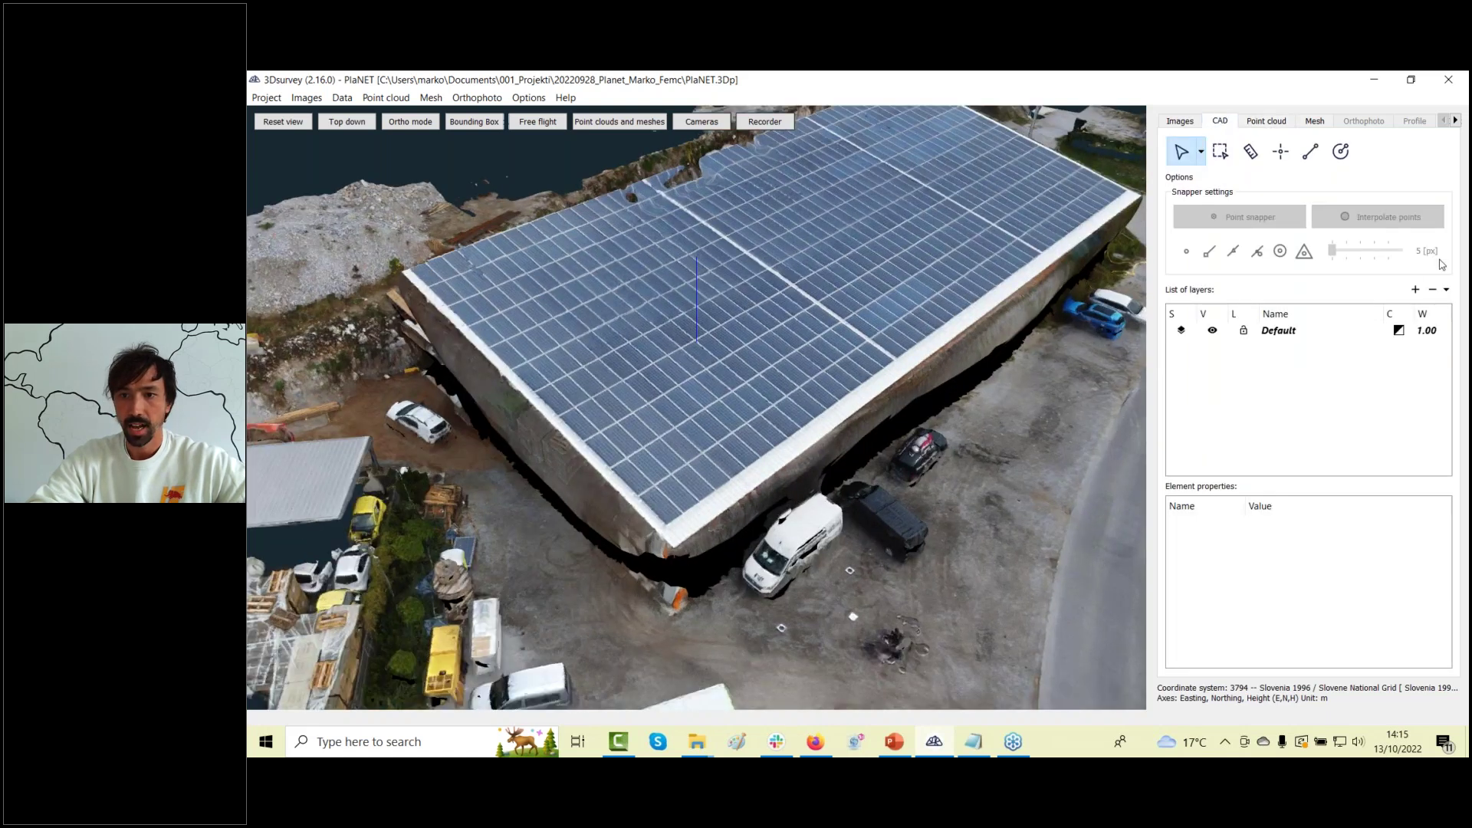
click(1411, 289)
text(Roof)
key(Return)
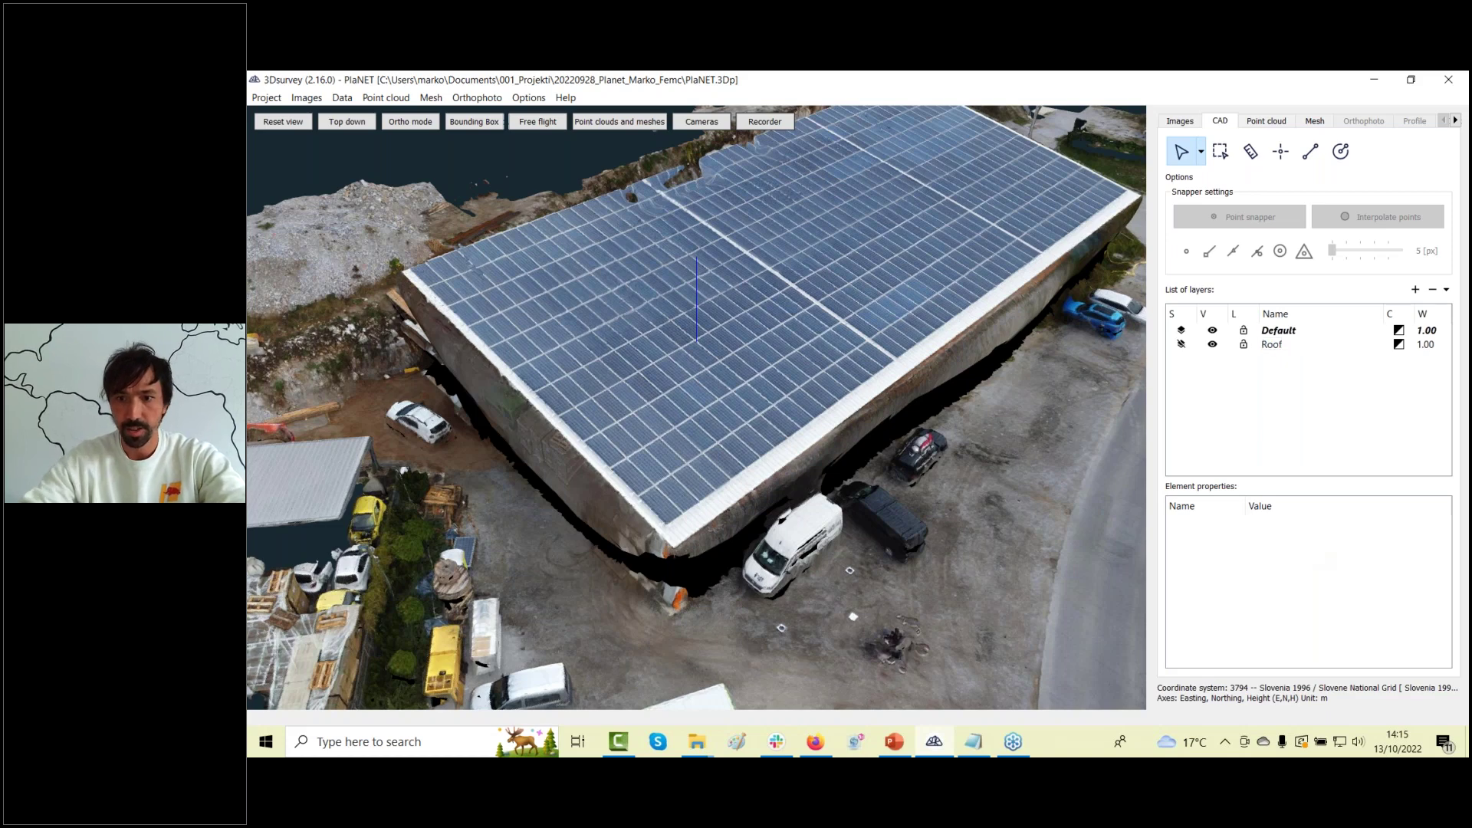
click(1181, 345)
Give the Roof layer red colour and 3.00 line width, and start a polyline at the roof corner.
click(1398, 346)
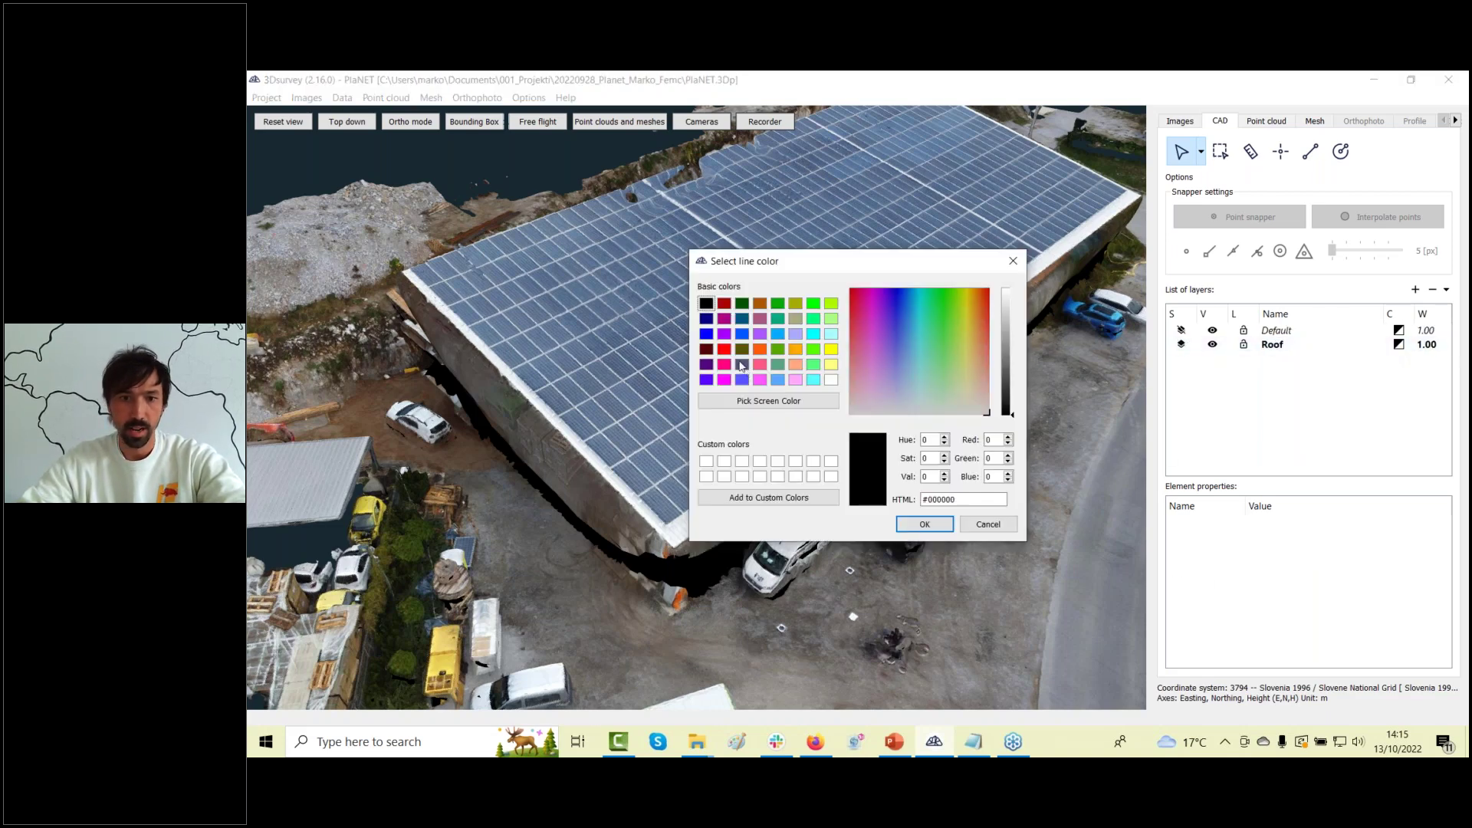
click(724, 349)
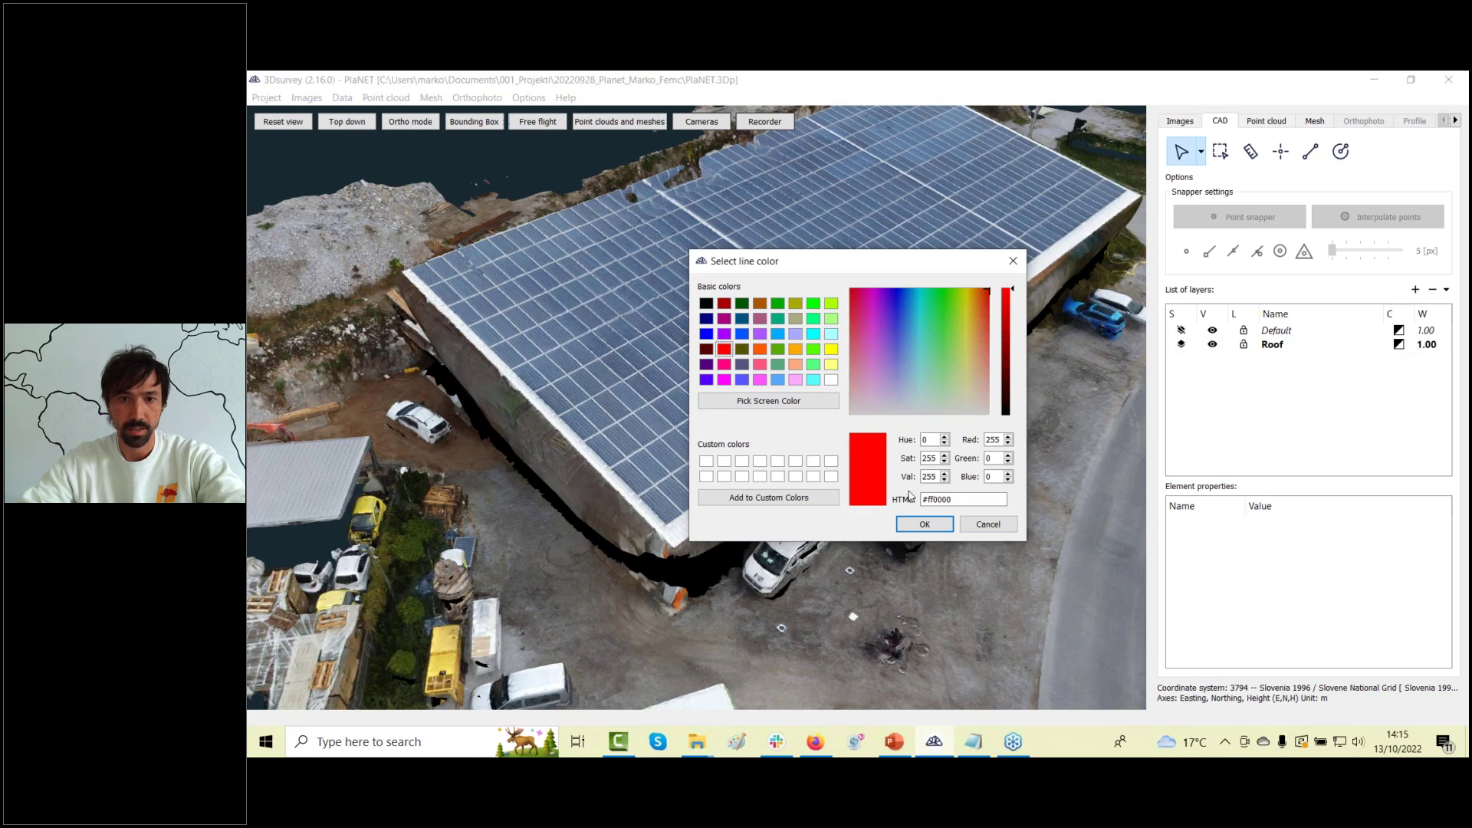
click(925, 524)
double_click(1428, 345)
text(3)
key(Return)
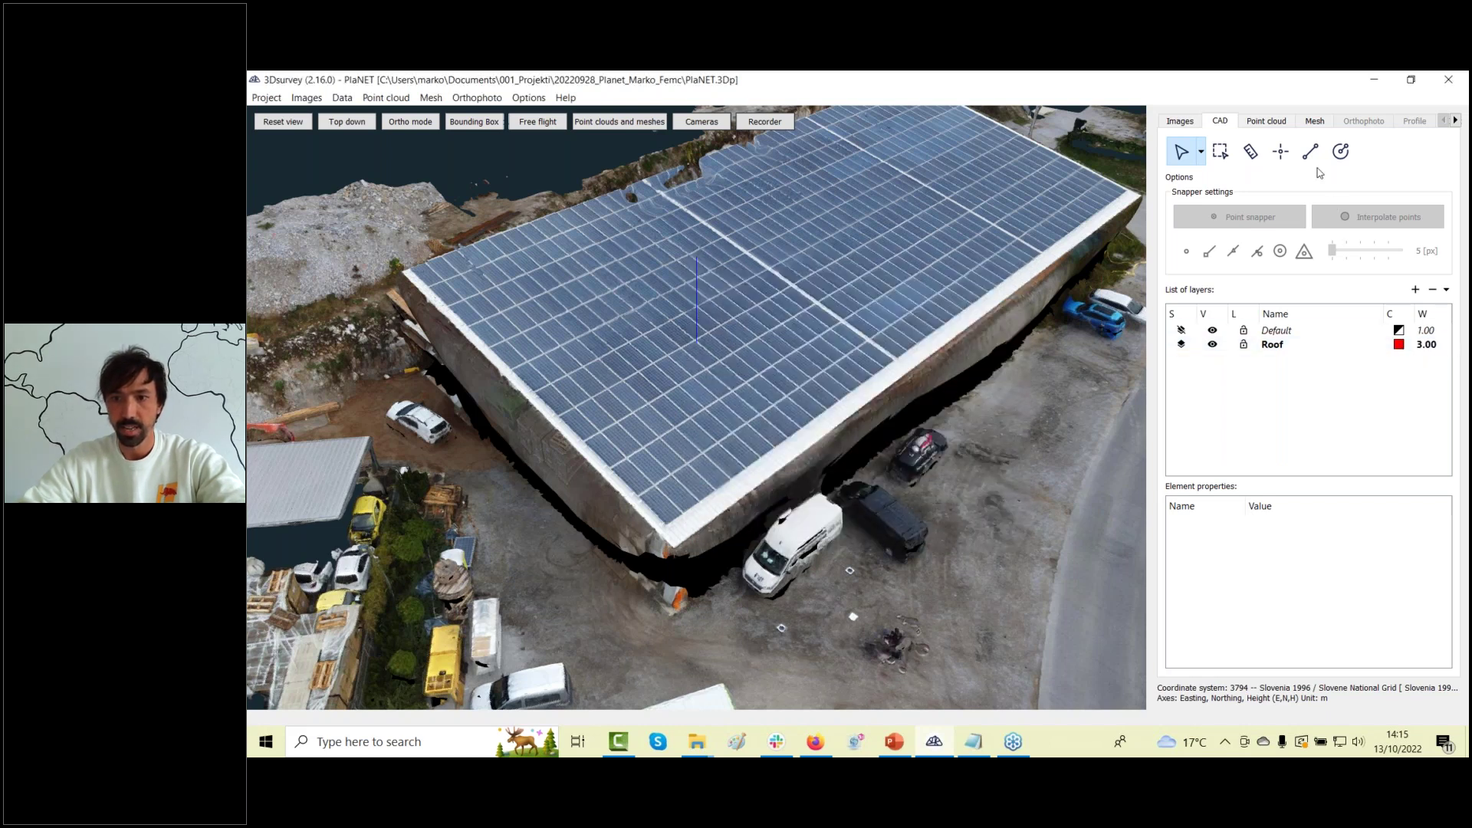
click(1309, 156)
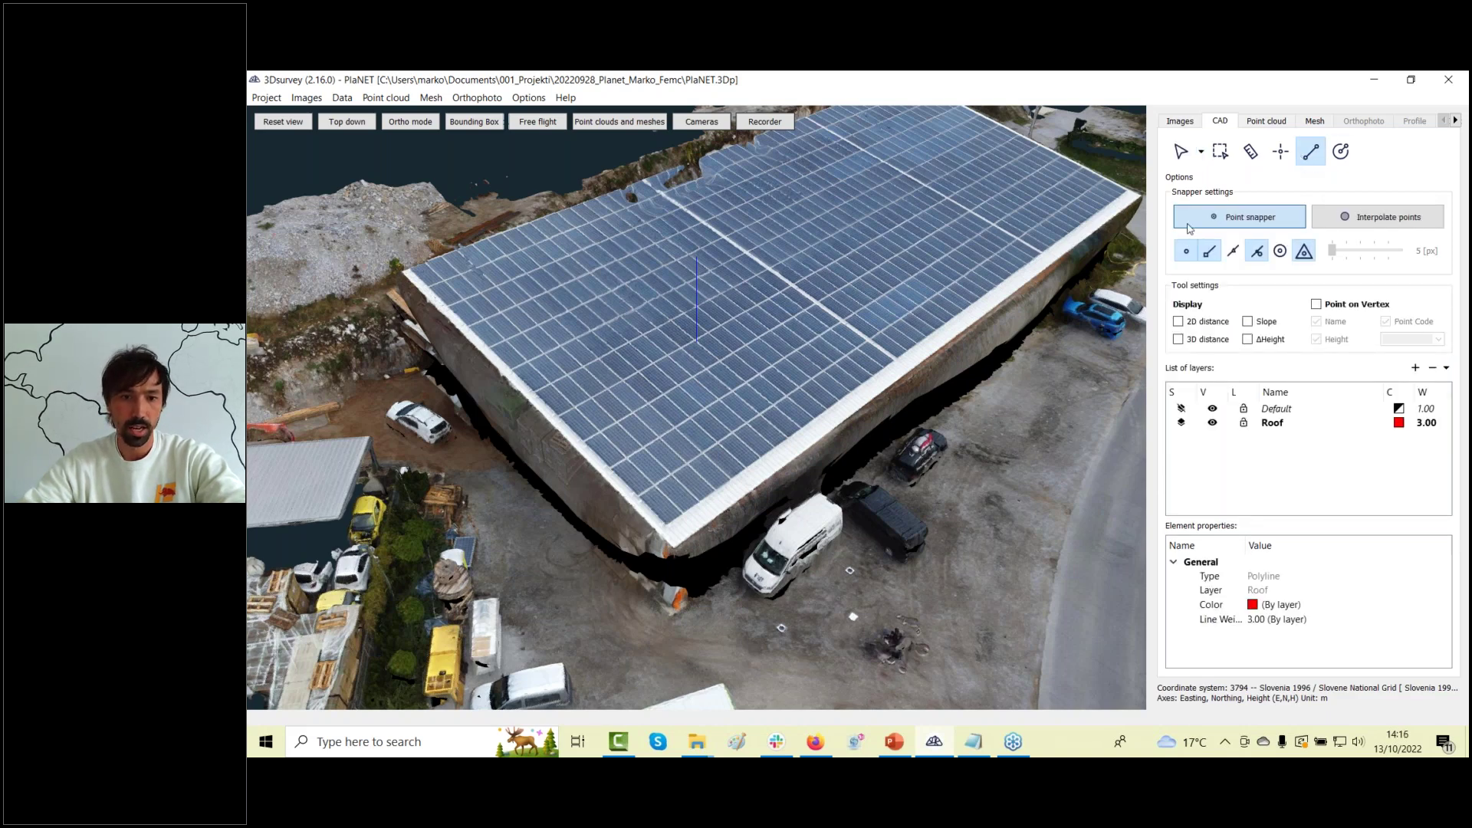
click(674, 540)
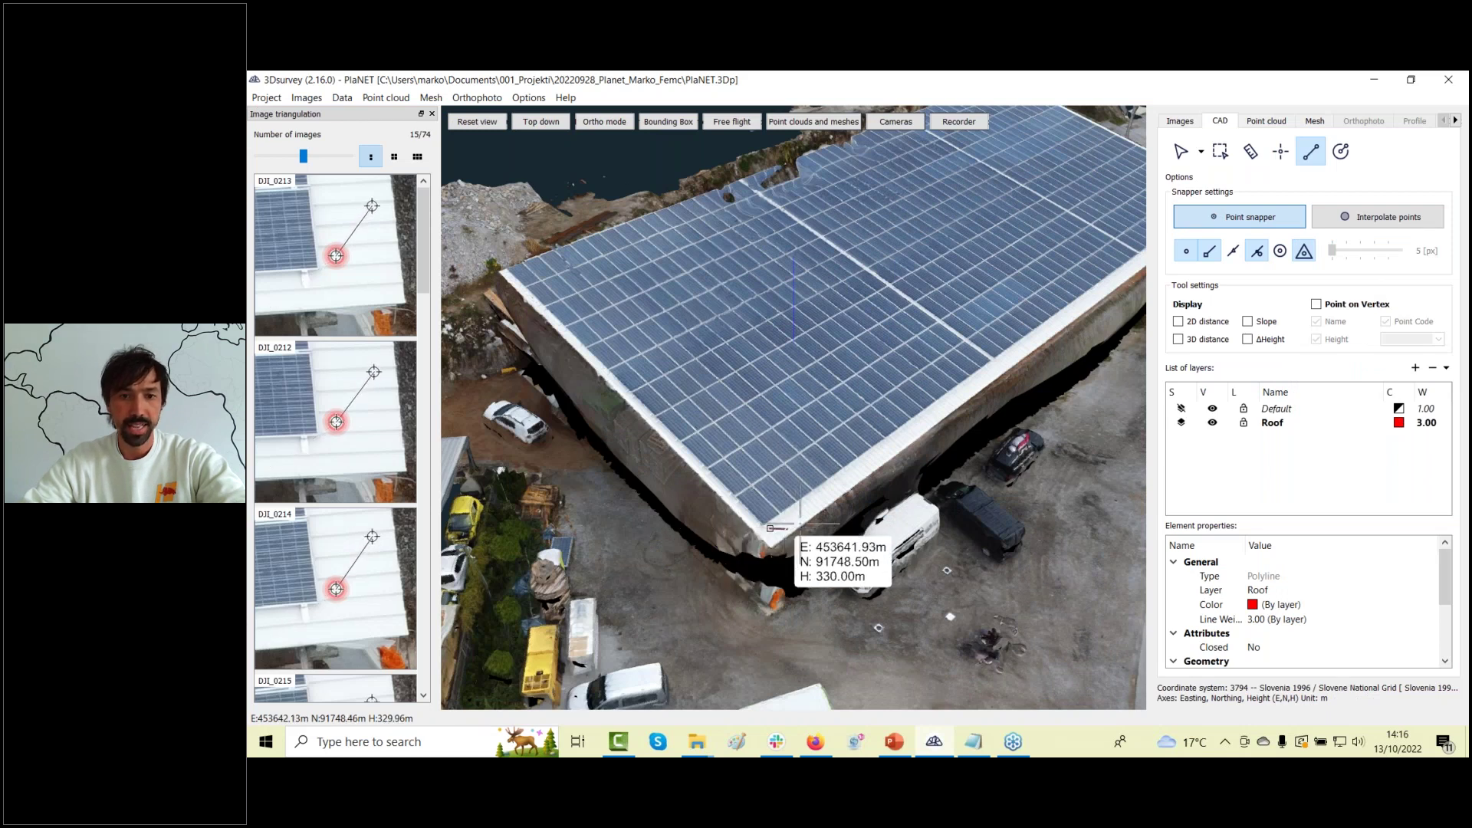
Fix a roof-corner vertex and widen the matching drone-photo panel to inspect it.
click(769, 528)
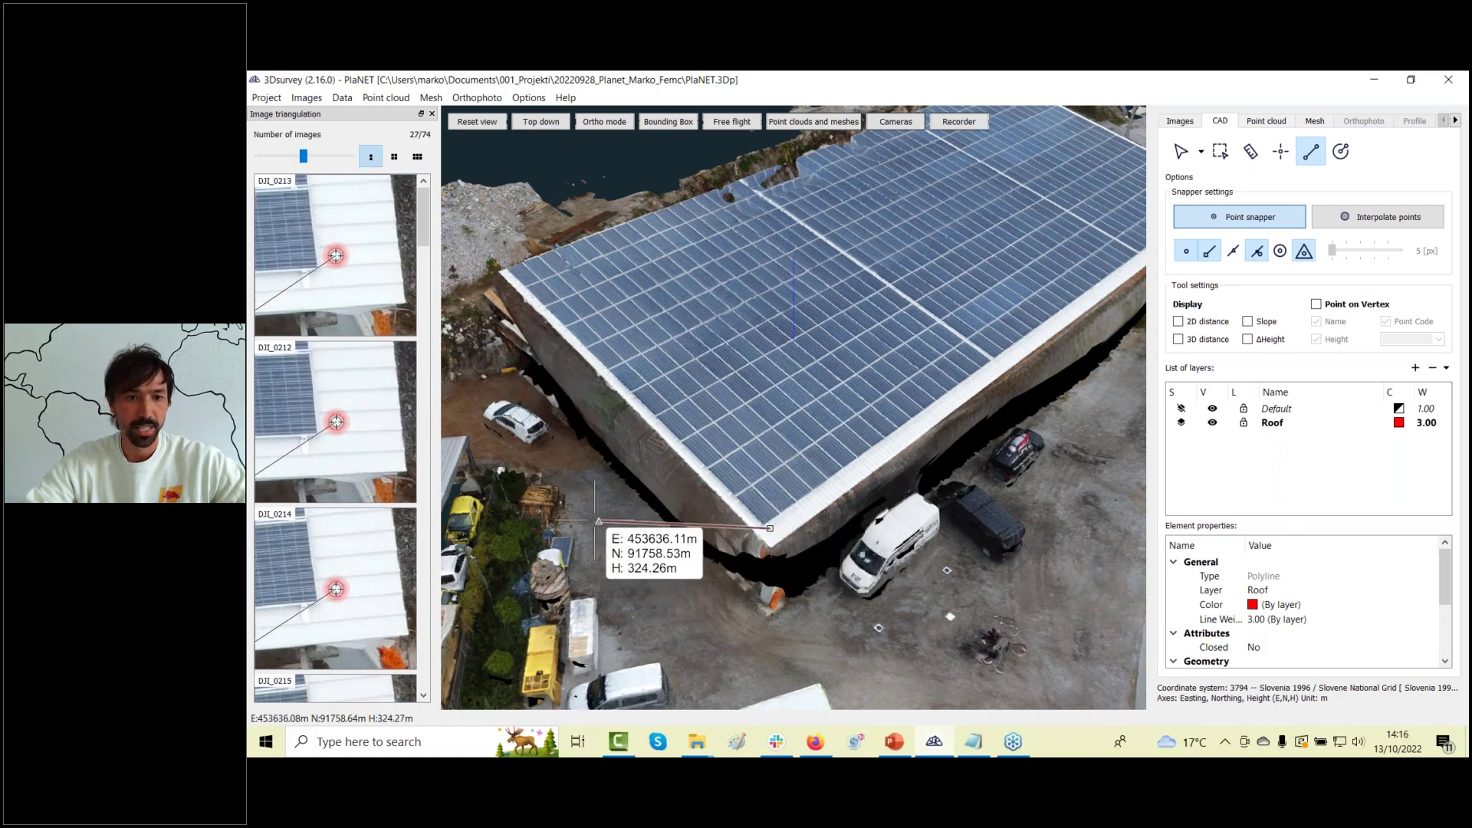
mouse_move(852, 513)
middle_down()
mouse_move(801, 491)
mouse_move(828, 495)
middle_up()
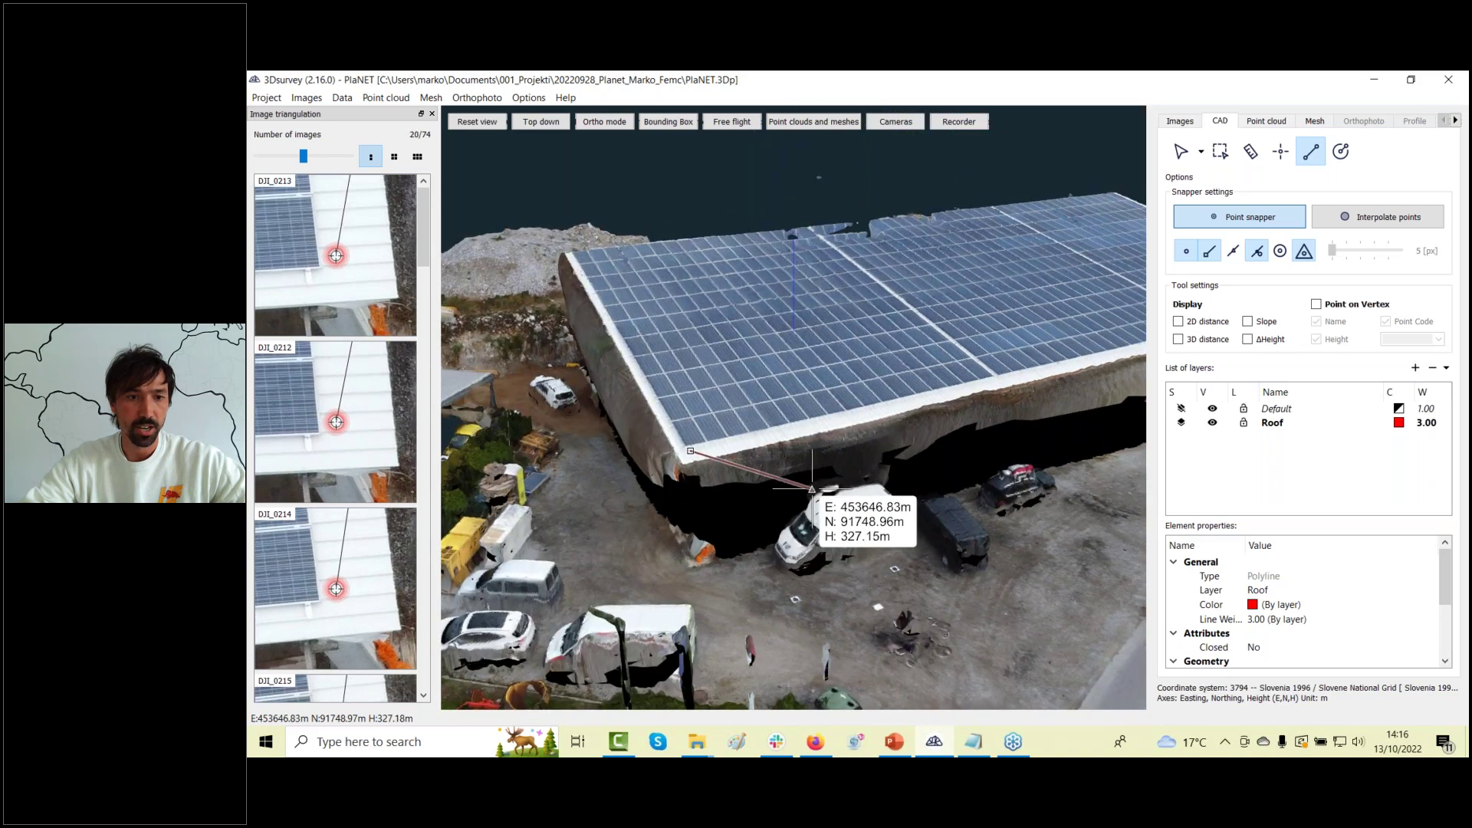
middle_drag(841, 560, 871, 554)
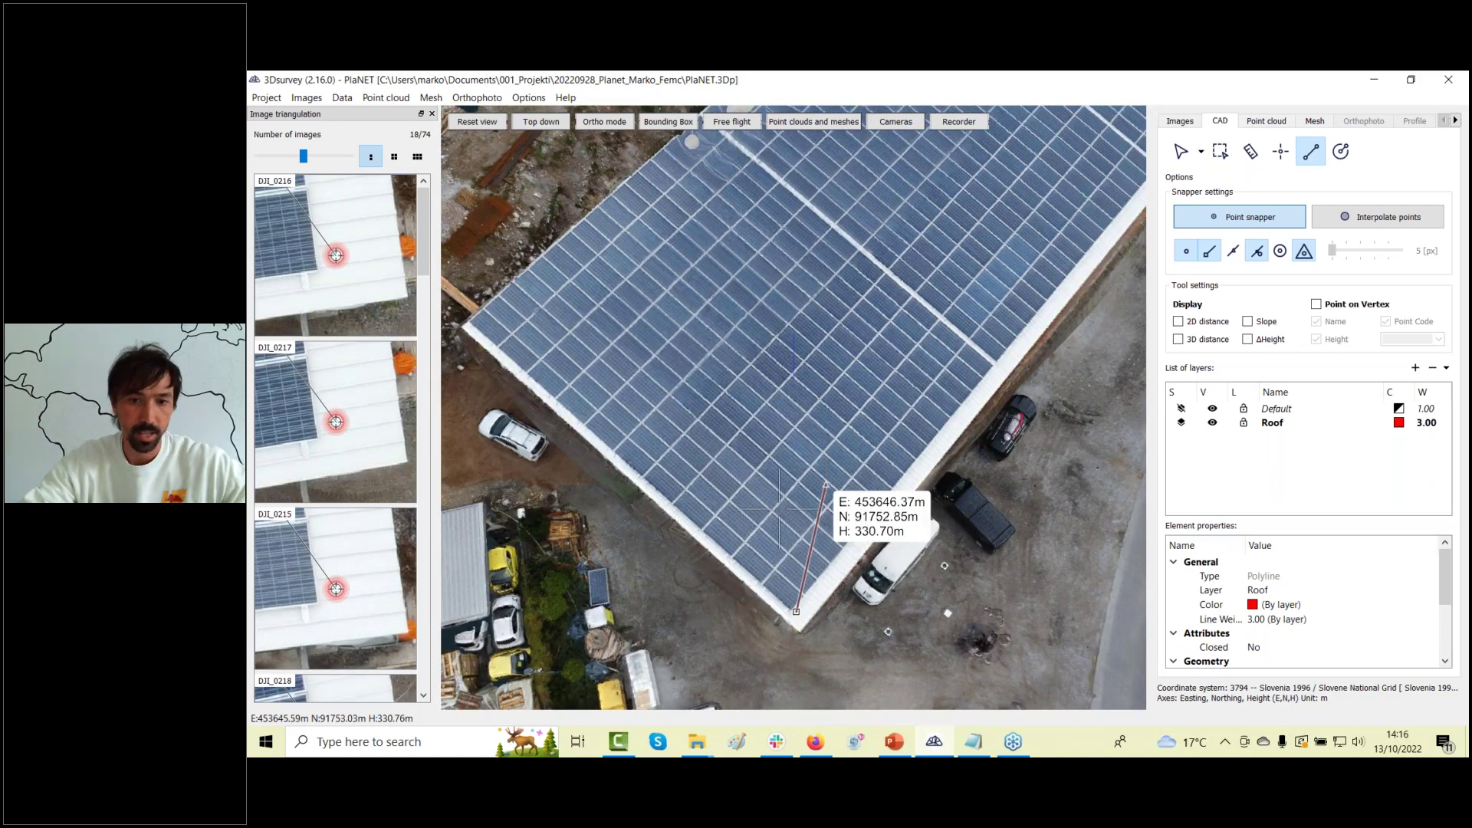
mouse_move(772, 605)
middle_down()
mouse_move(800, 609)
mouse_move(760, 595)
middle_up()
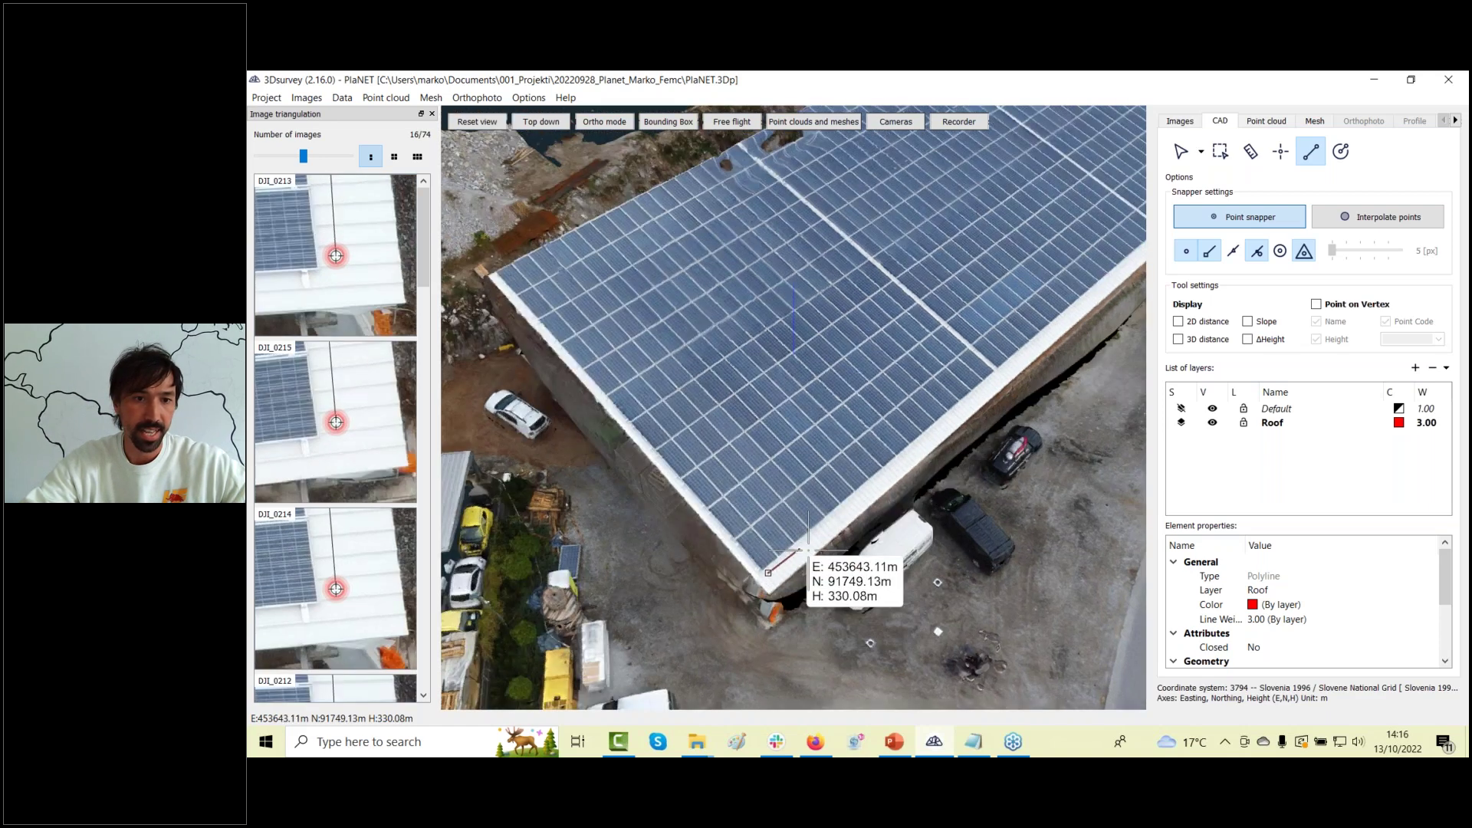
drag(437, 414, 485, 413)
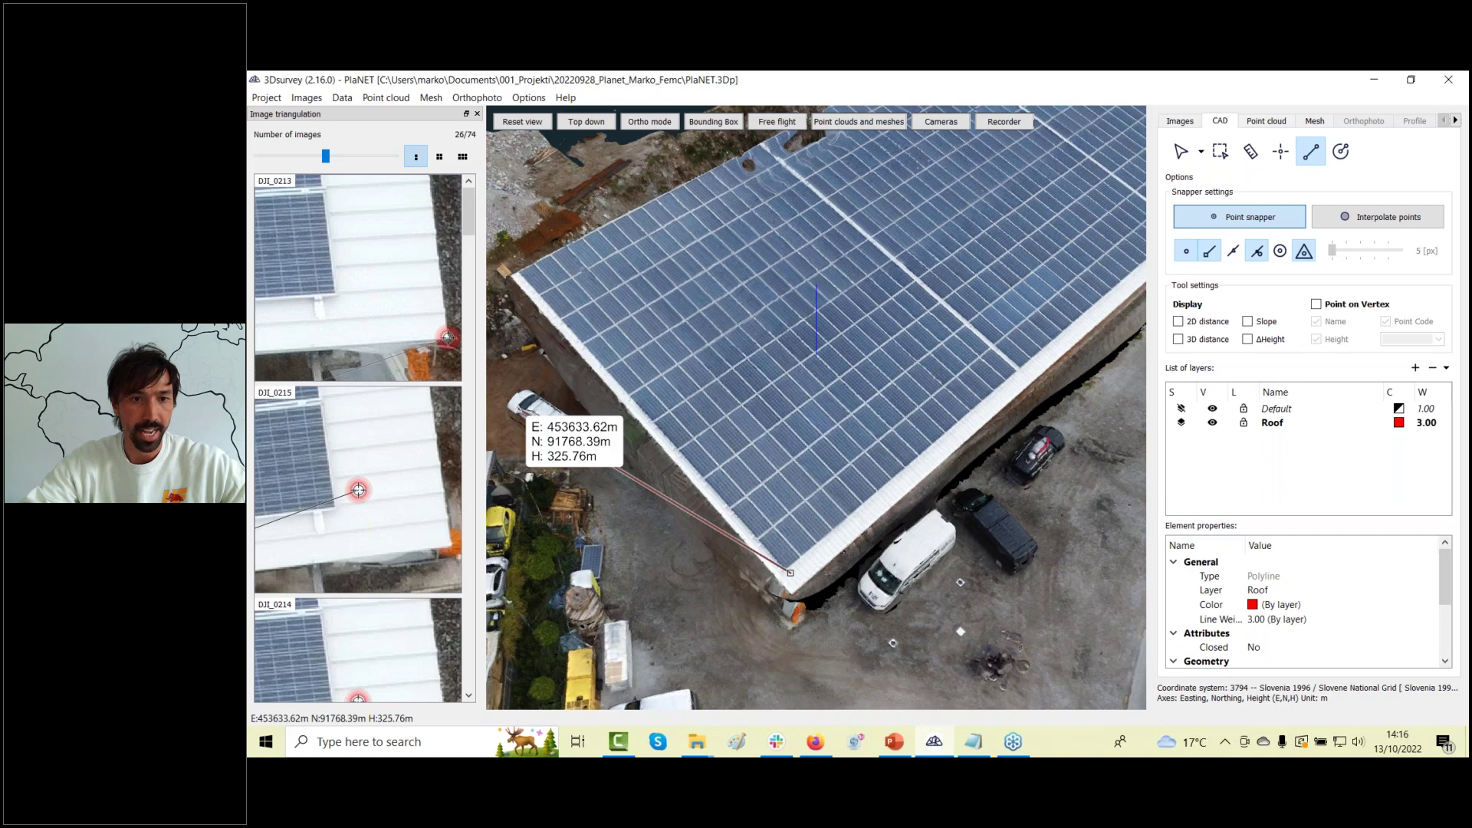
scroll(357, 468, up, 2)
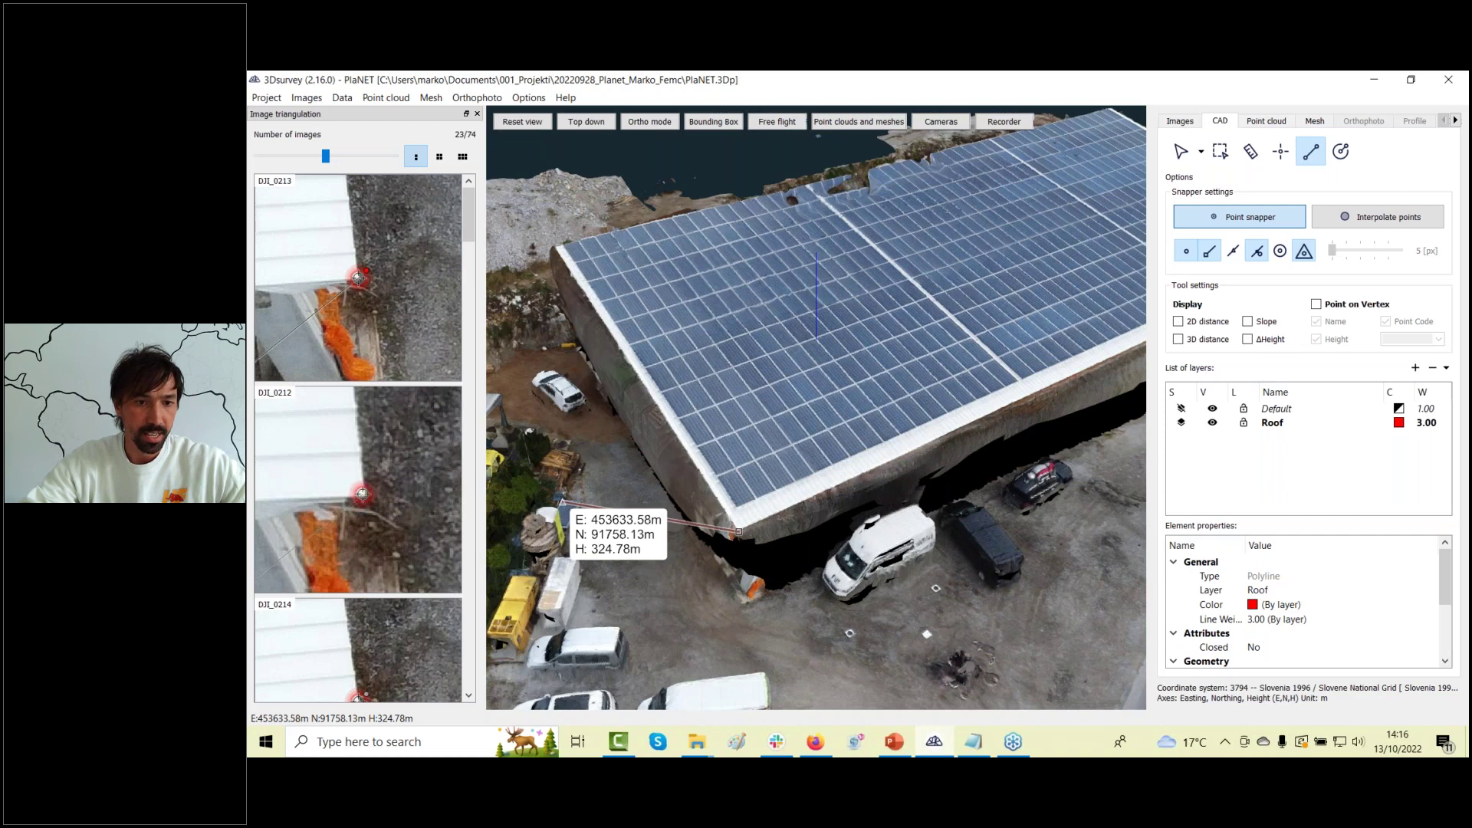
drag(469, 211, 486, 245)
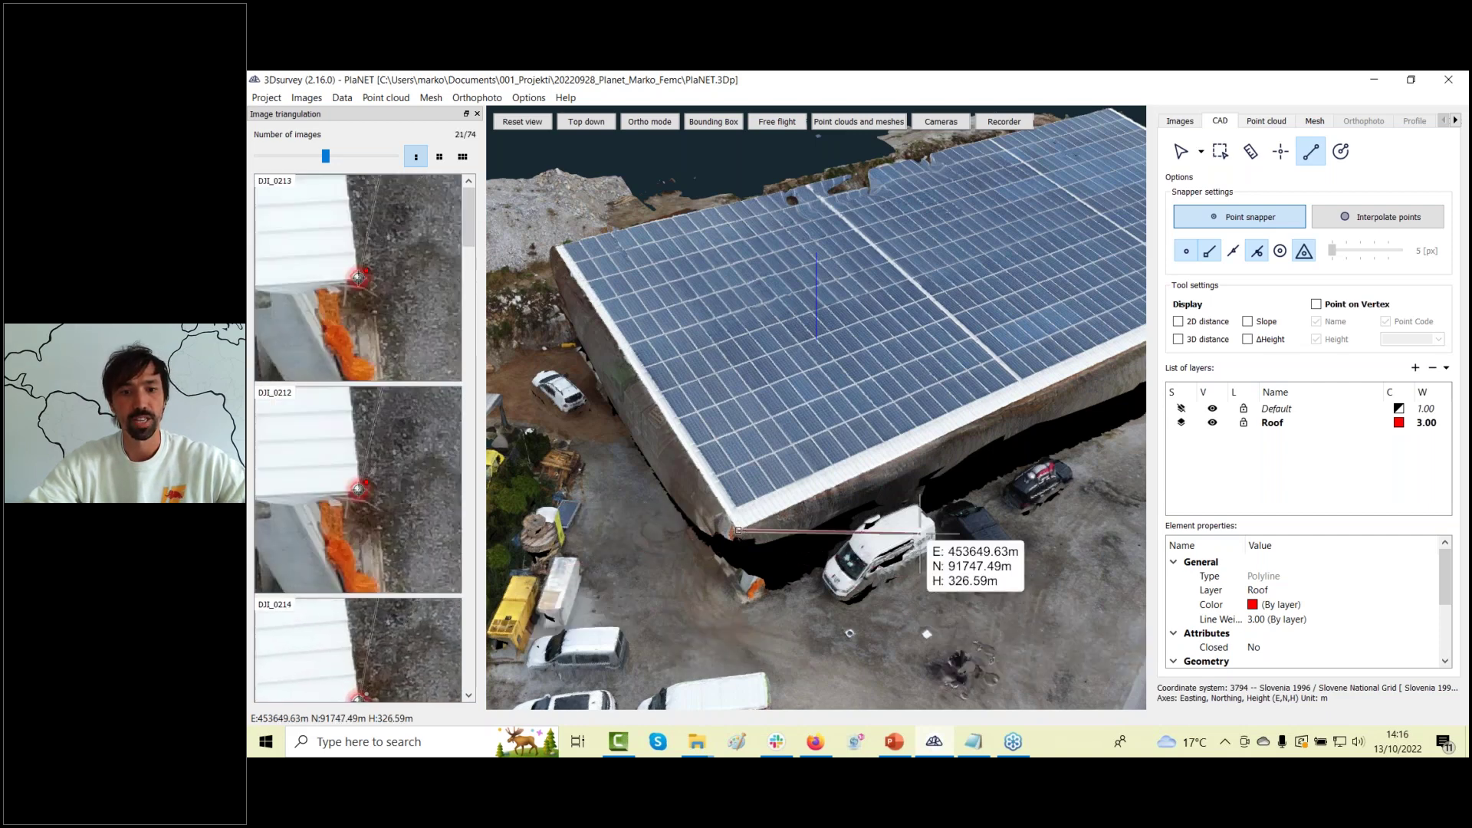
drag(851, 529, 886, 398)
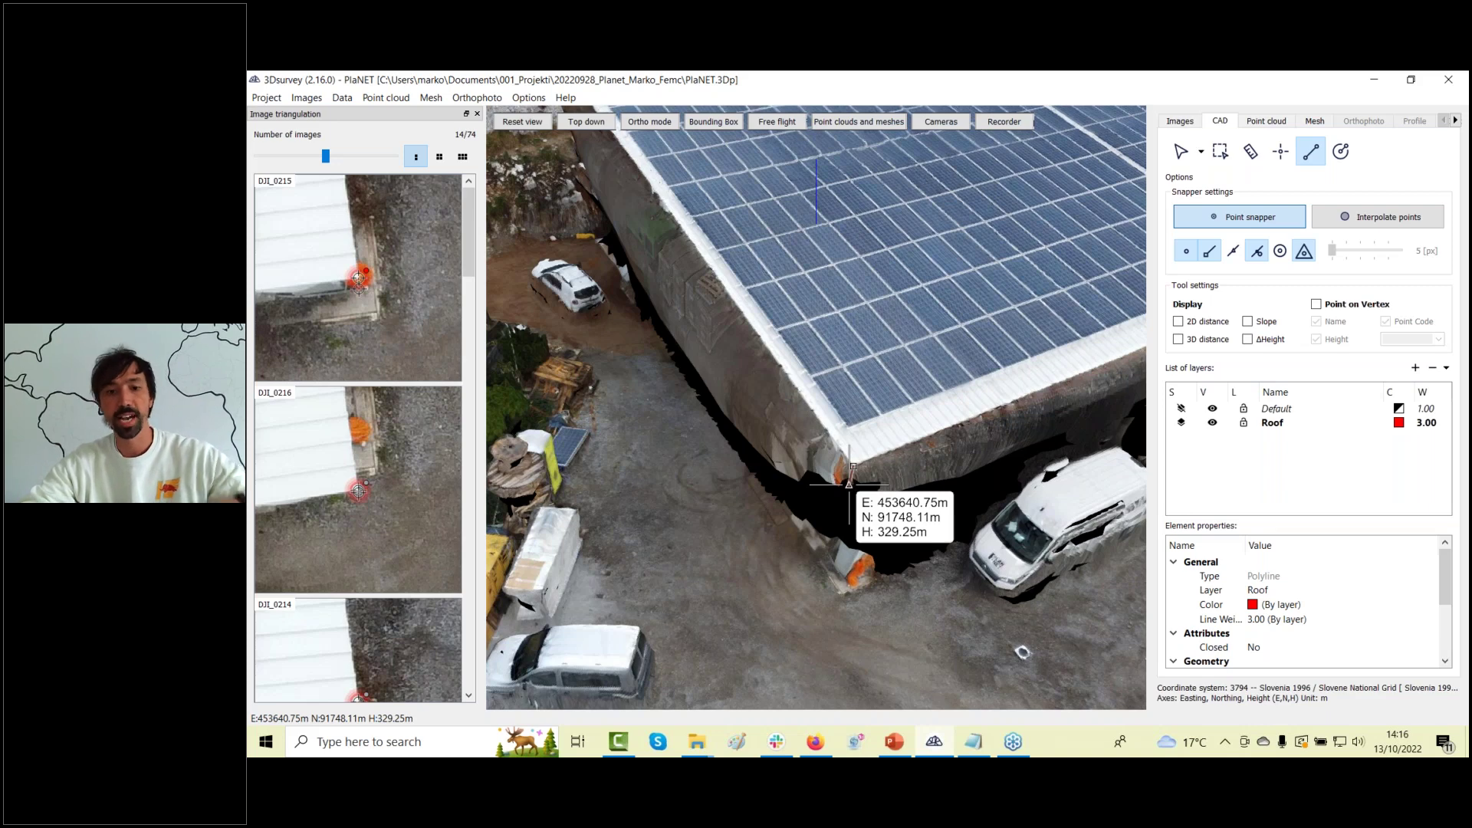
Fix the next roof-corner vertex, view the corner from new angles, and widen the photo panel.
click(852, 481)
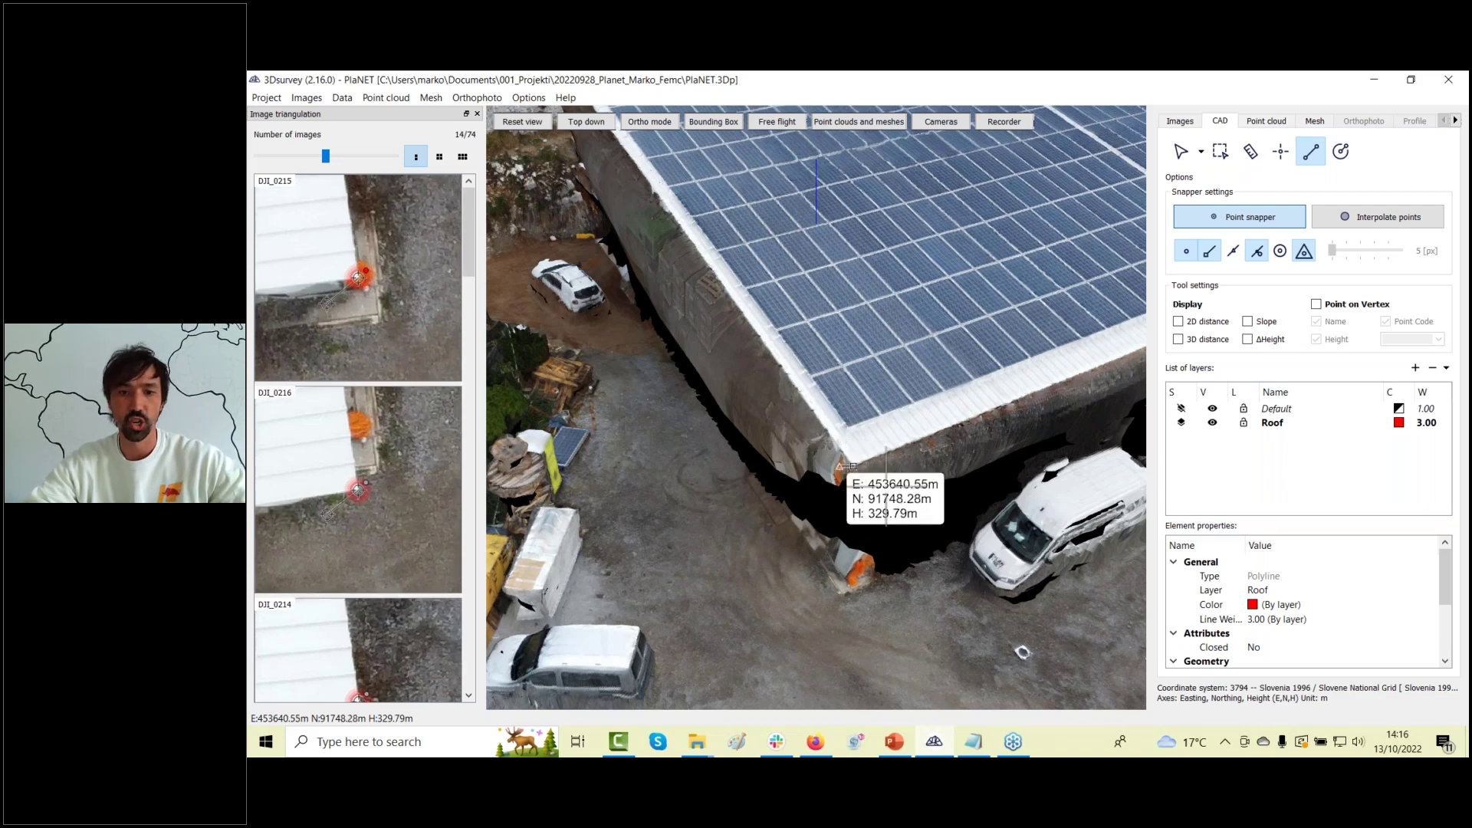
scroll(916, 495, down, 3)
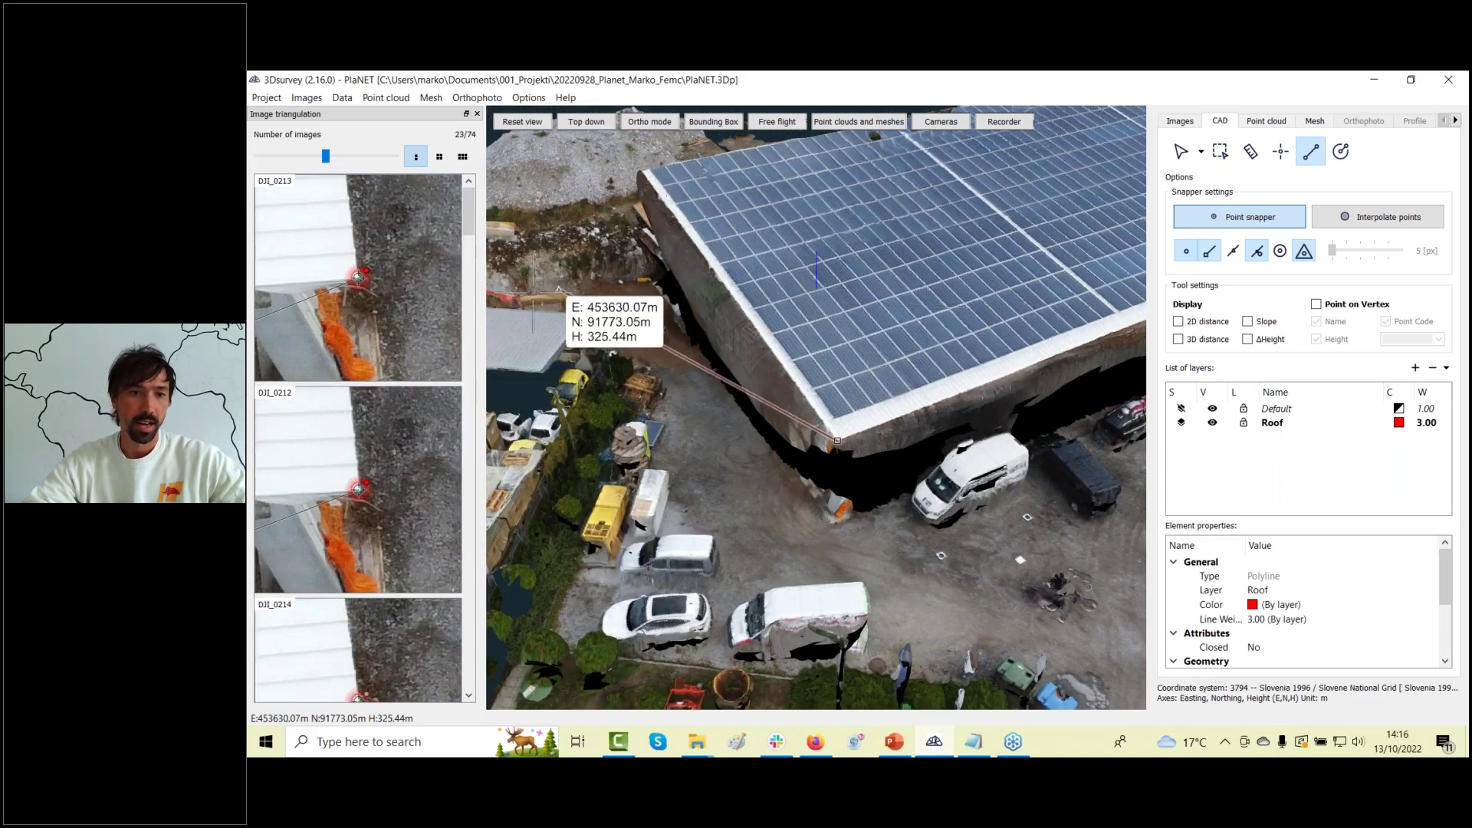
drag(926, 399, 782, 466)
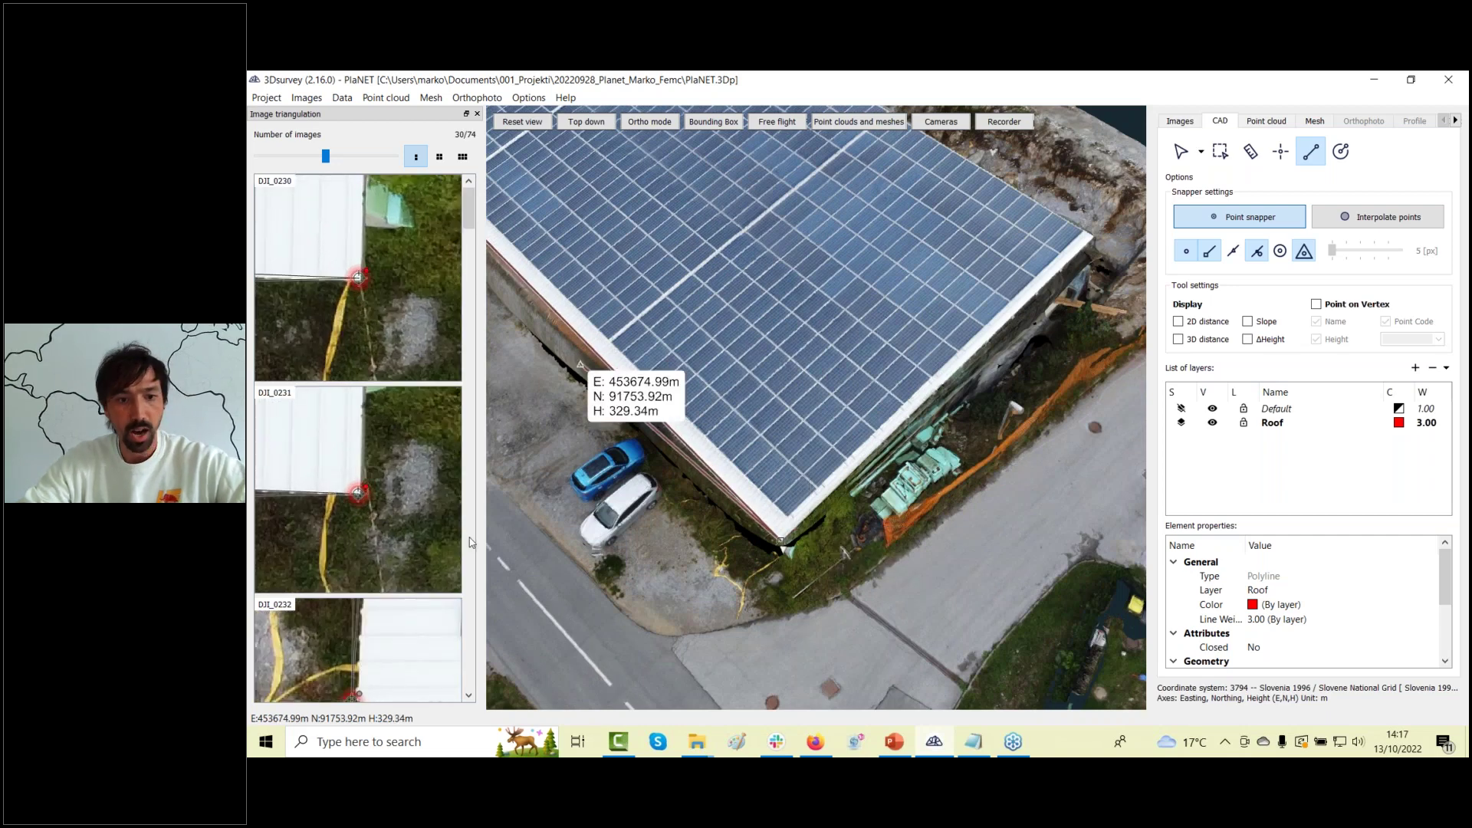
drag(873, 605, 893, 385)
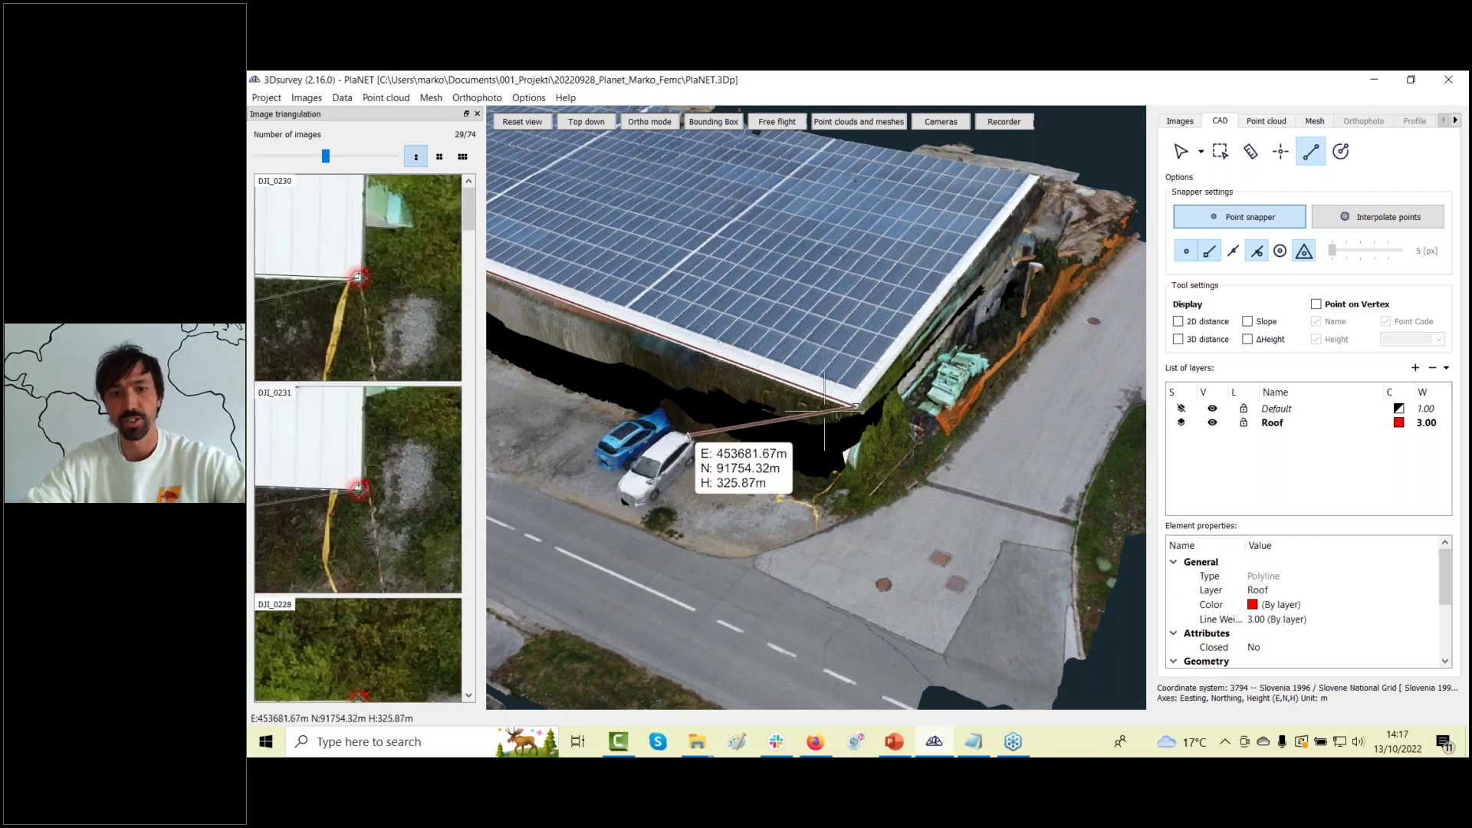
scroll(923, 511, up, 3)
drag(922, 512, 899, 467)
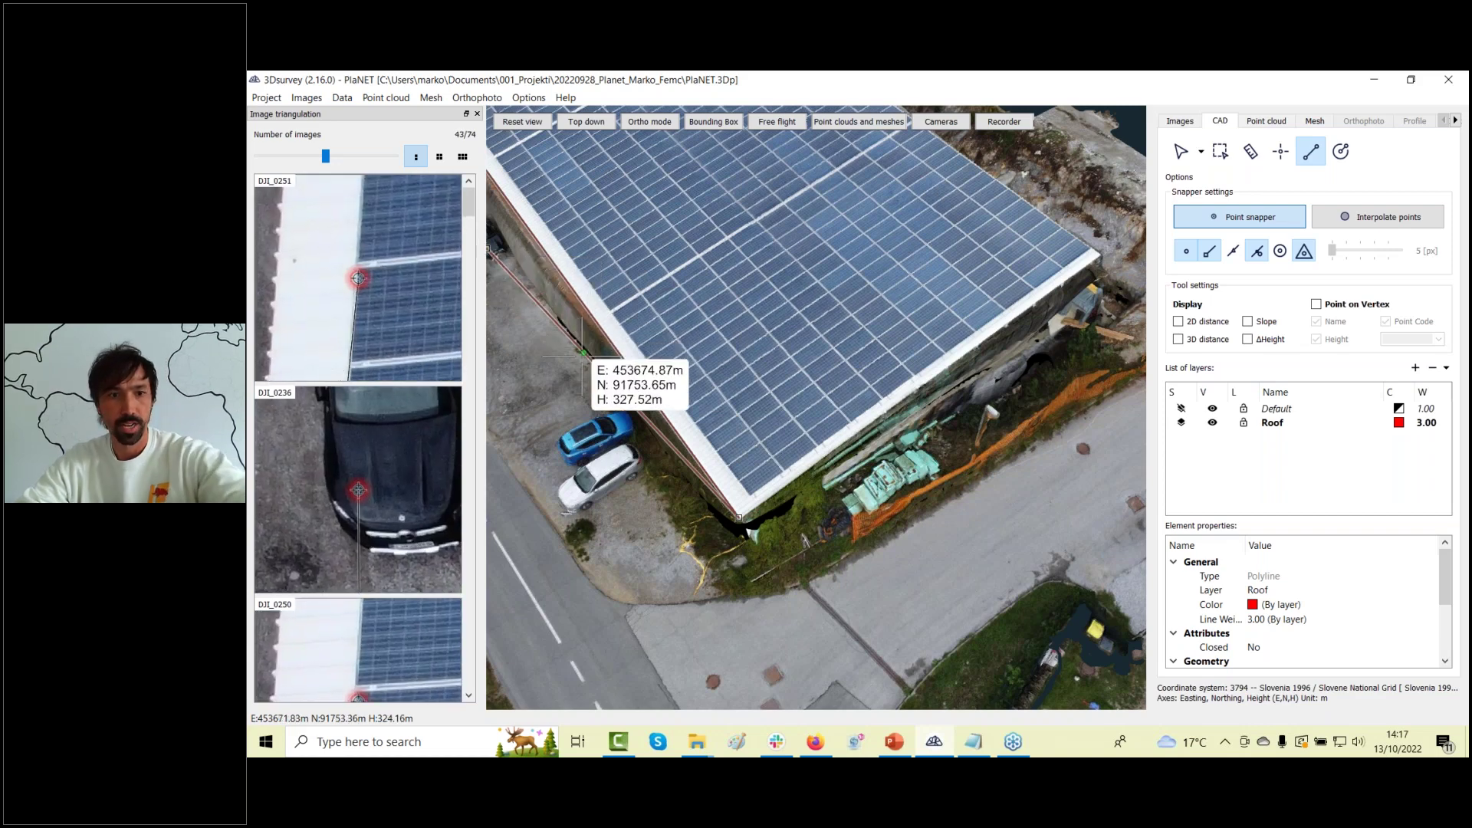
drag(506, 323, 489, 339)
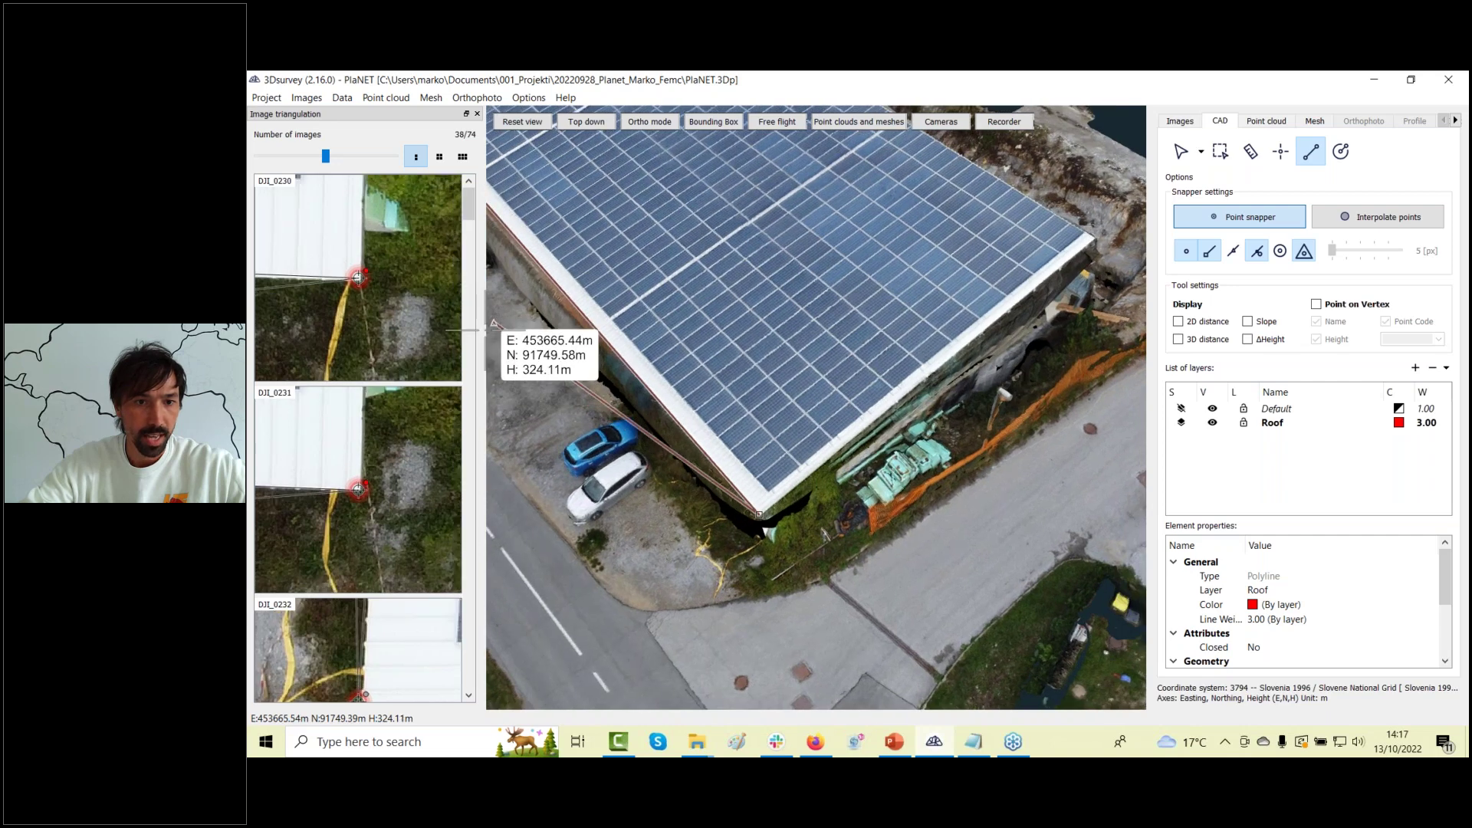
drag(486, 339, 678, 336)
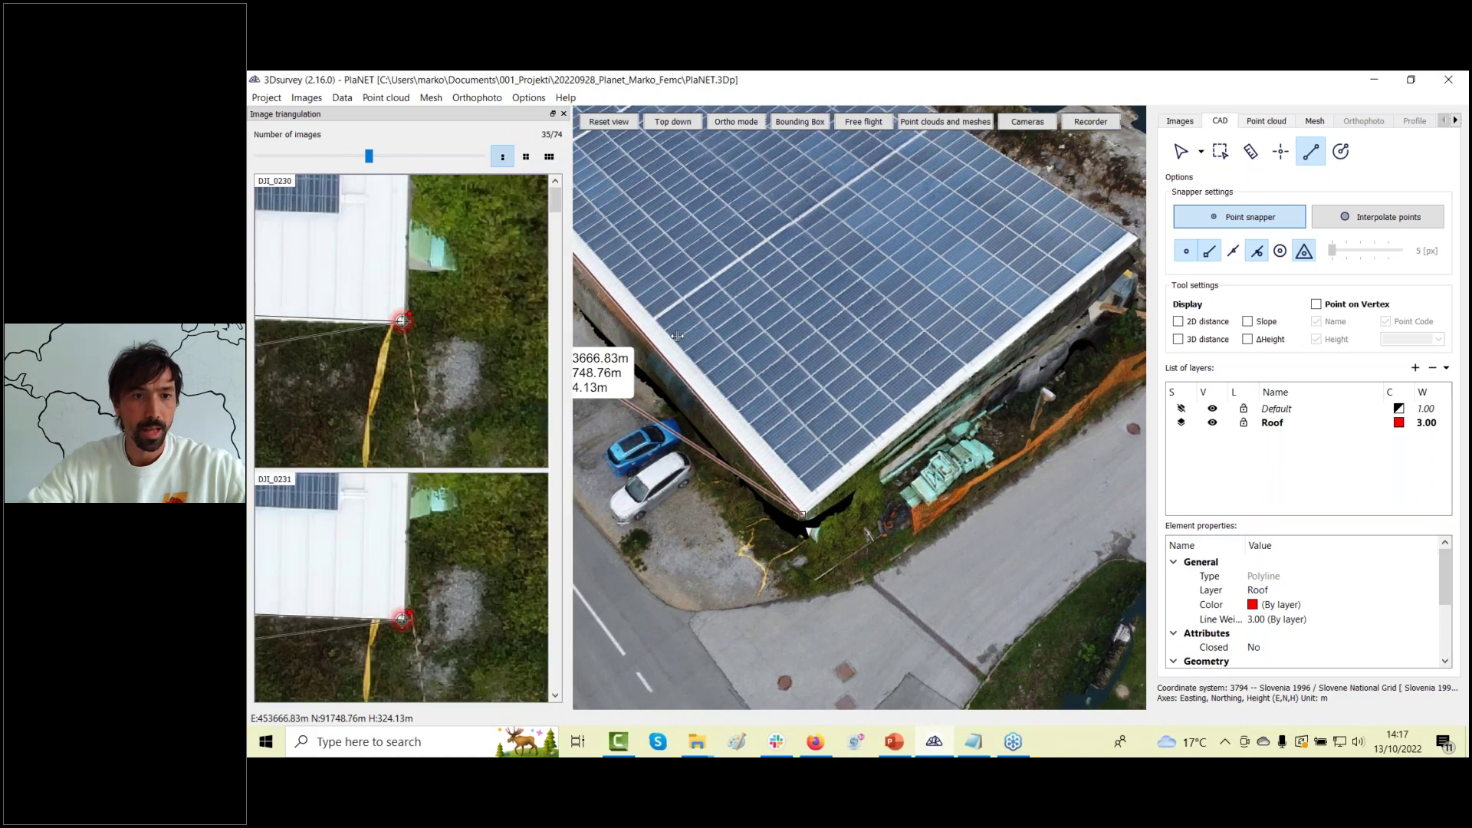
In two-column zoomed thumbnails, move the DJI_0233 point onto the building corner and add that vertex.
click(526, 157)
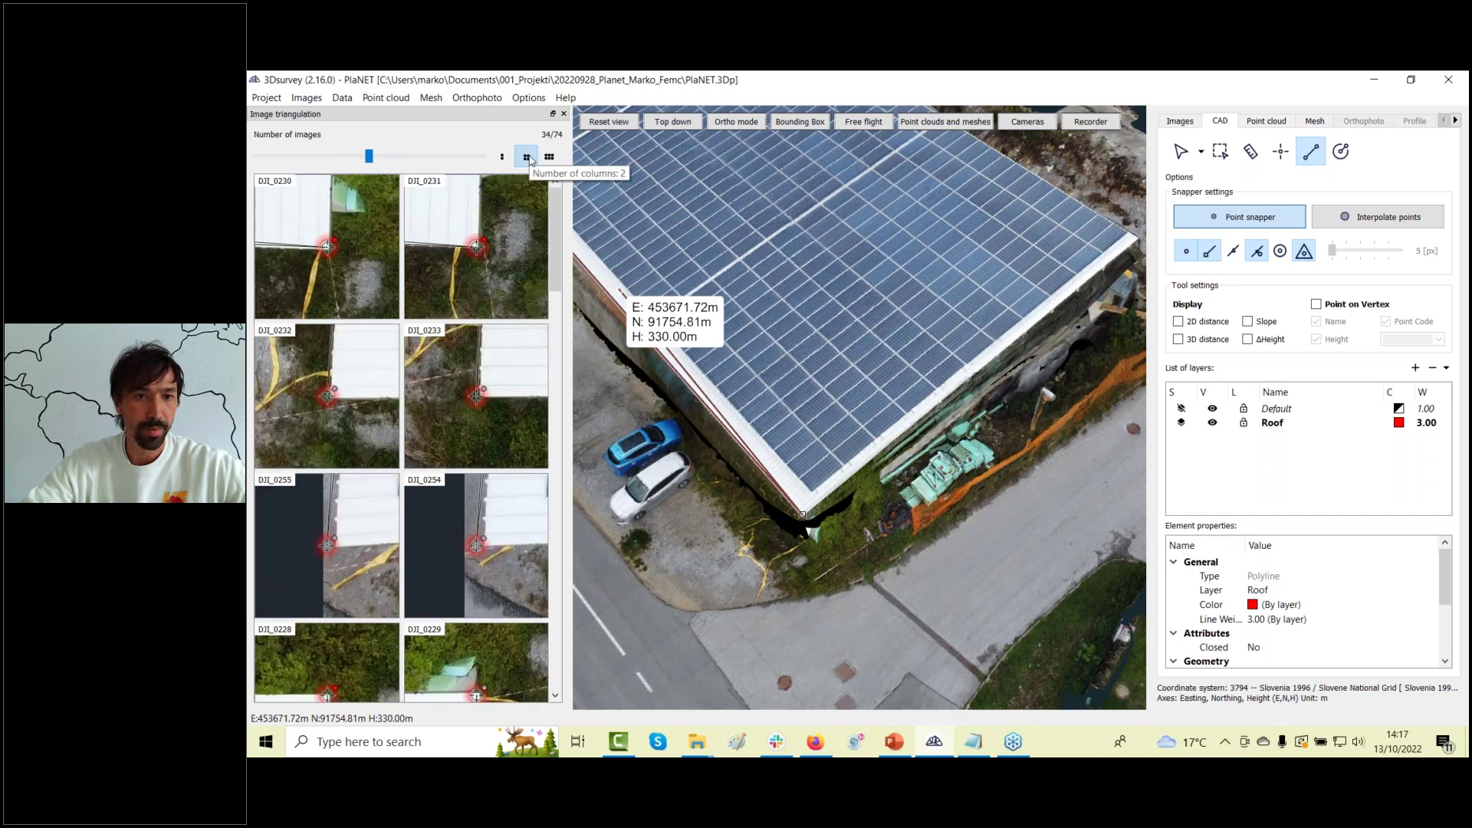
click(548, 158)
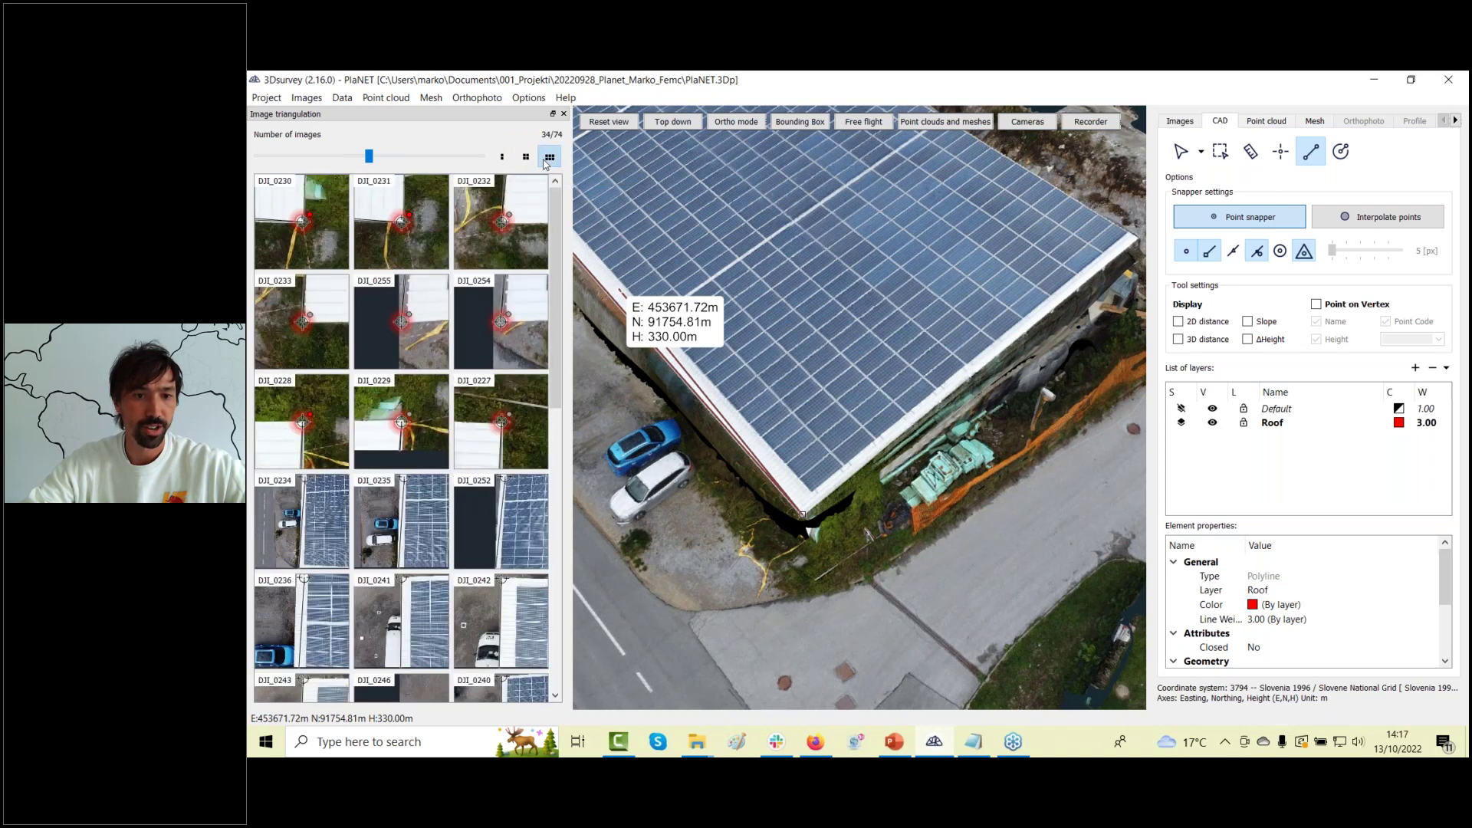
click(526, 157)
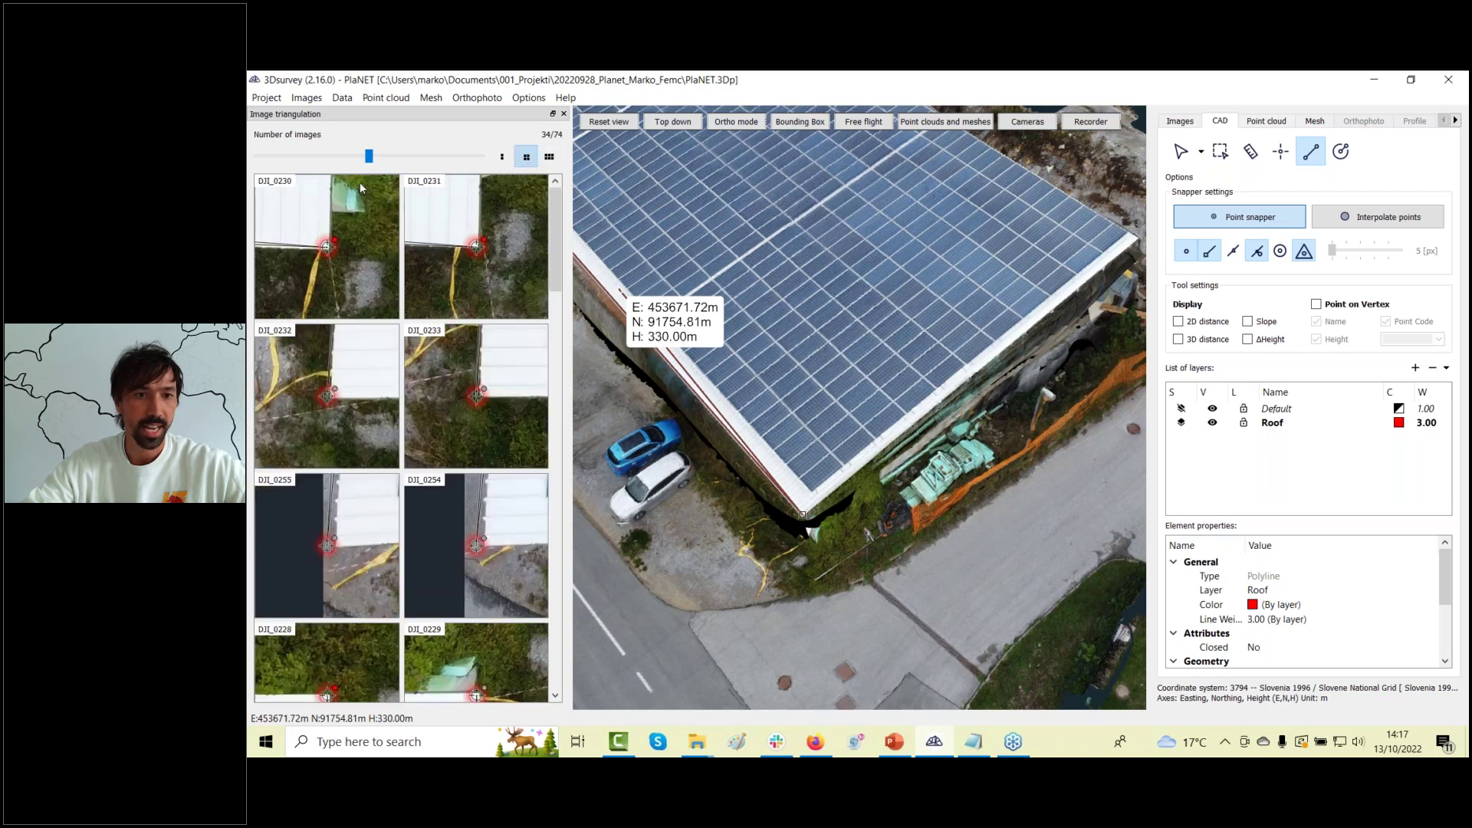
drag(368, 156, 405, 157)
scroll(491, 404, up, 2)
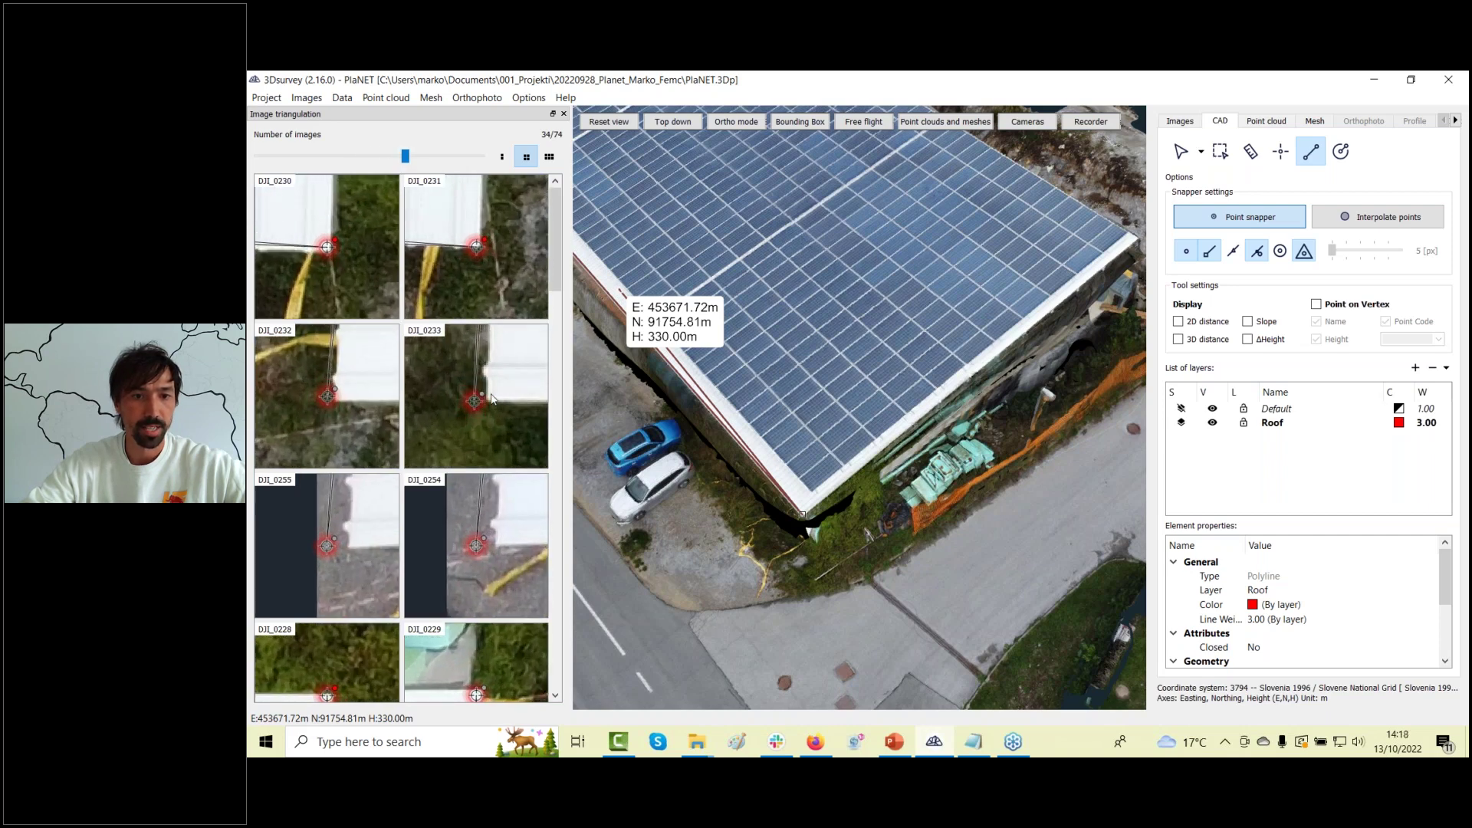
scroll(492, 404, up, 1)
drag(456, 424, 489, 421)
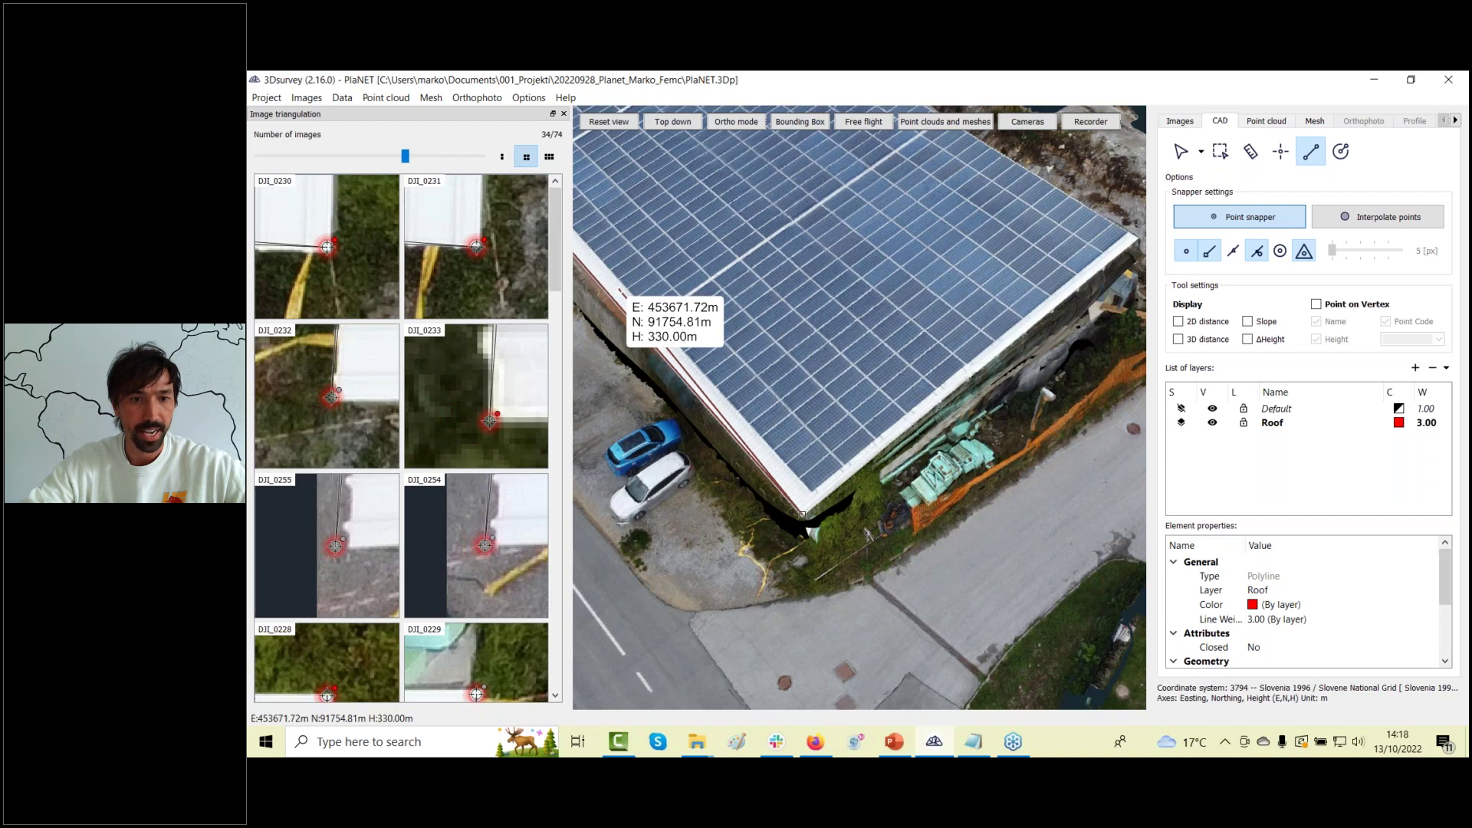
click(939, 504)
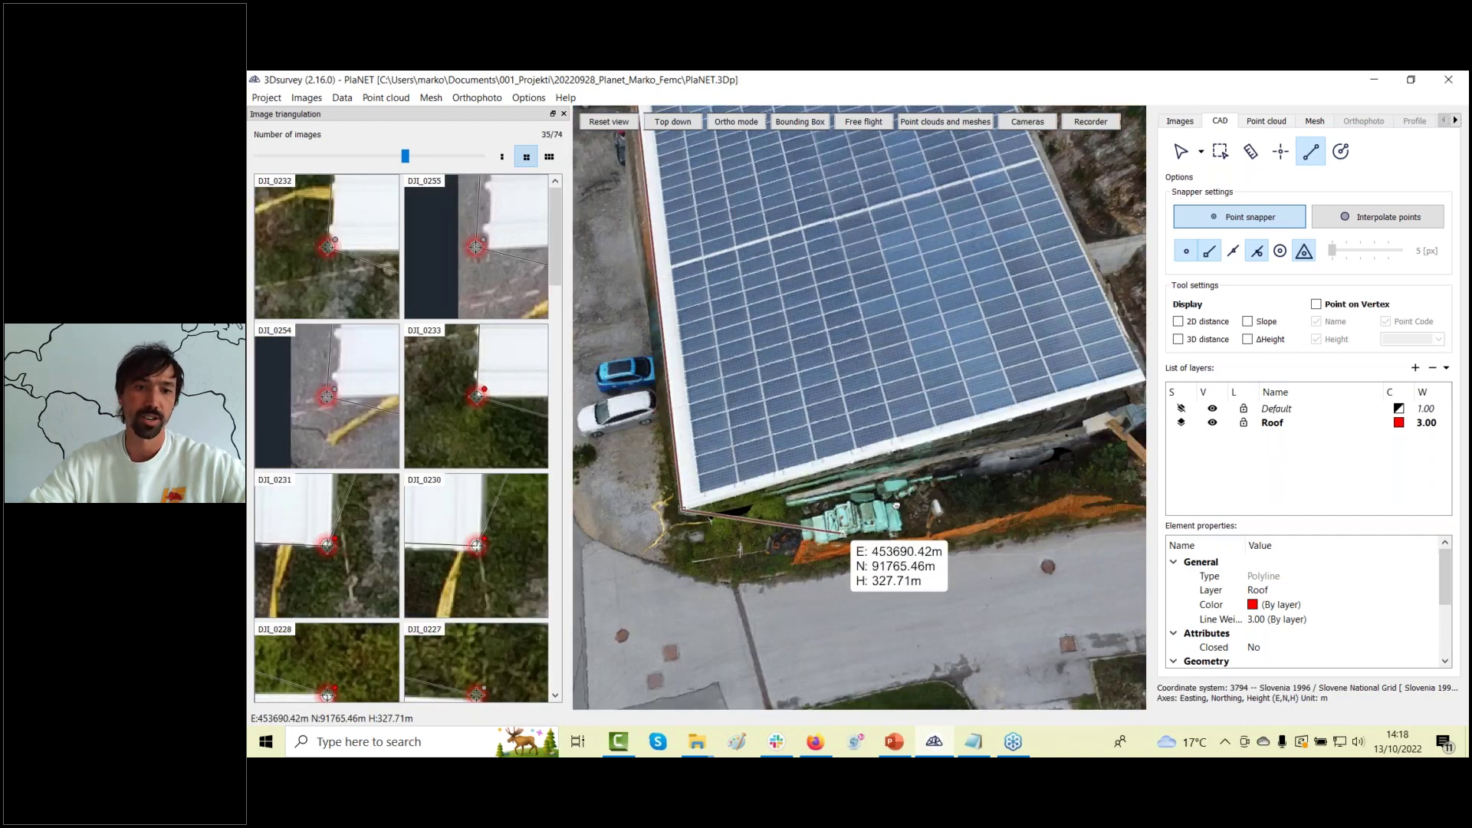
Add another roof vertex, nudge its DJI_0255 point, re-dock the photo panel and finish the polyline.
click(589, 332)
click(491, 247)
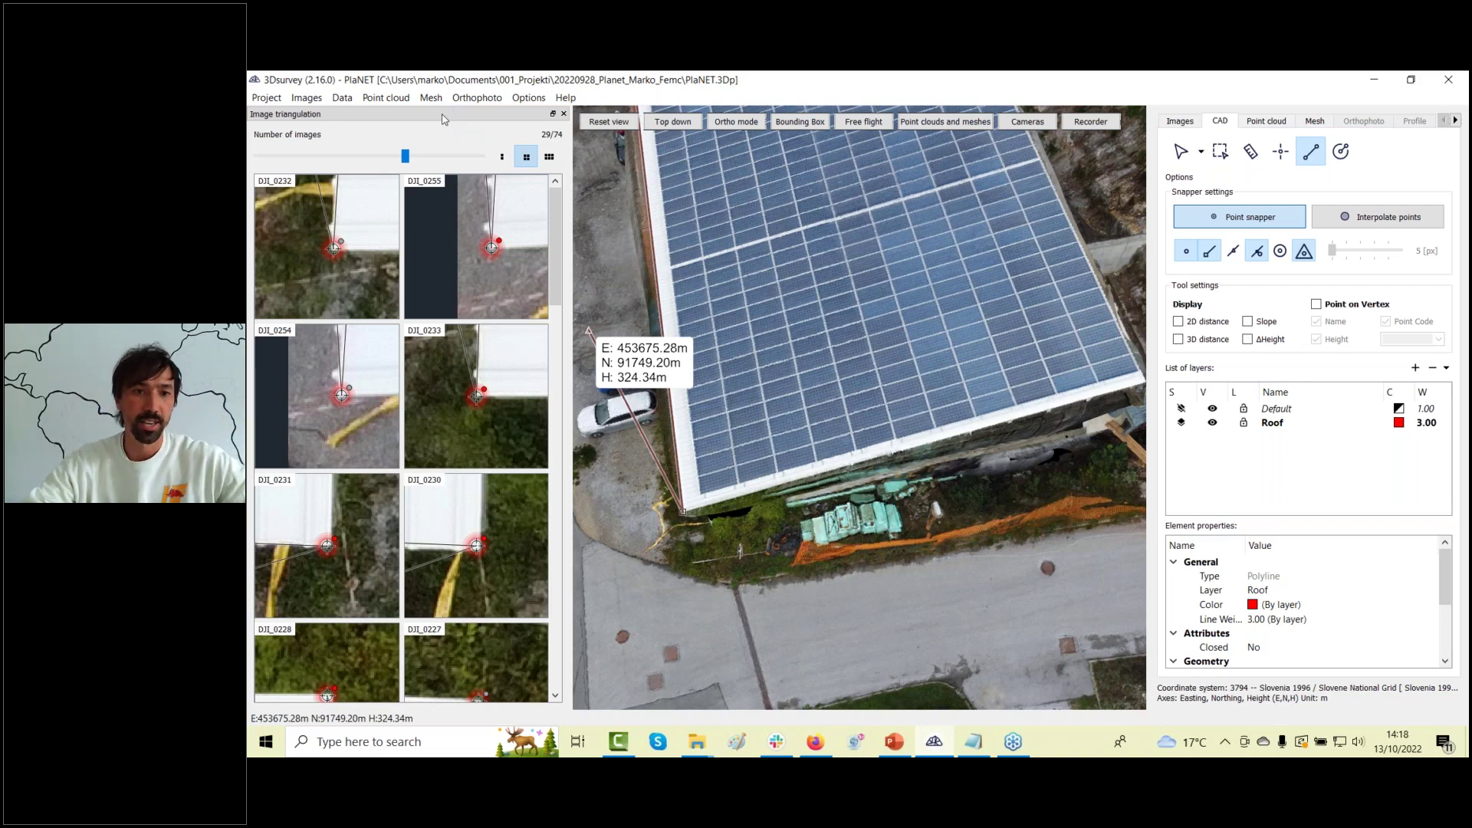
double_click(442, 118)
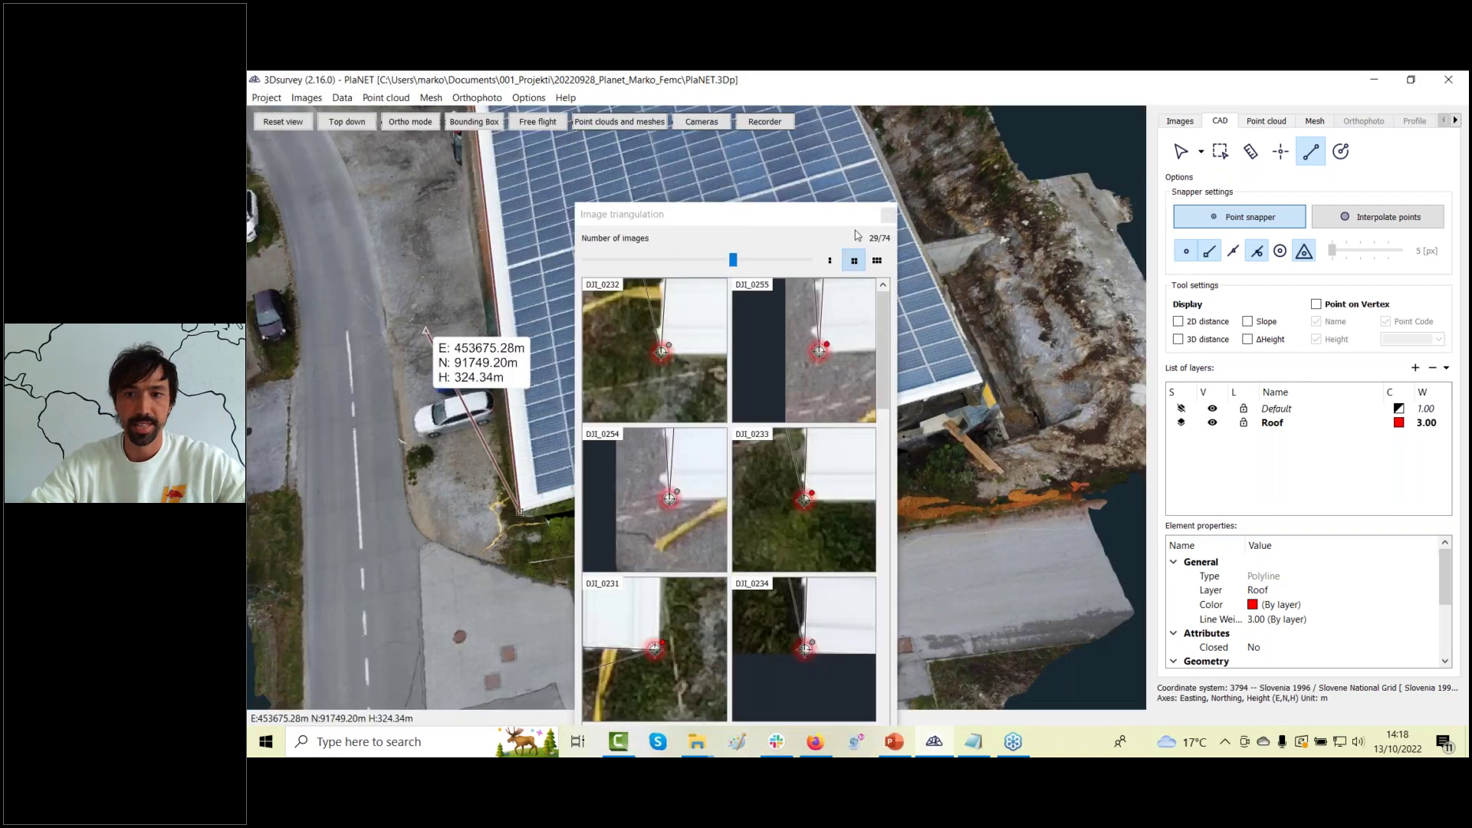
drag(857, 230, 249, 230)
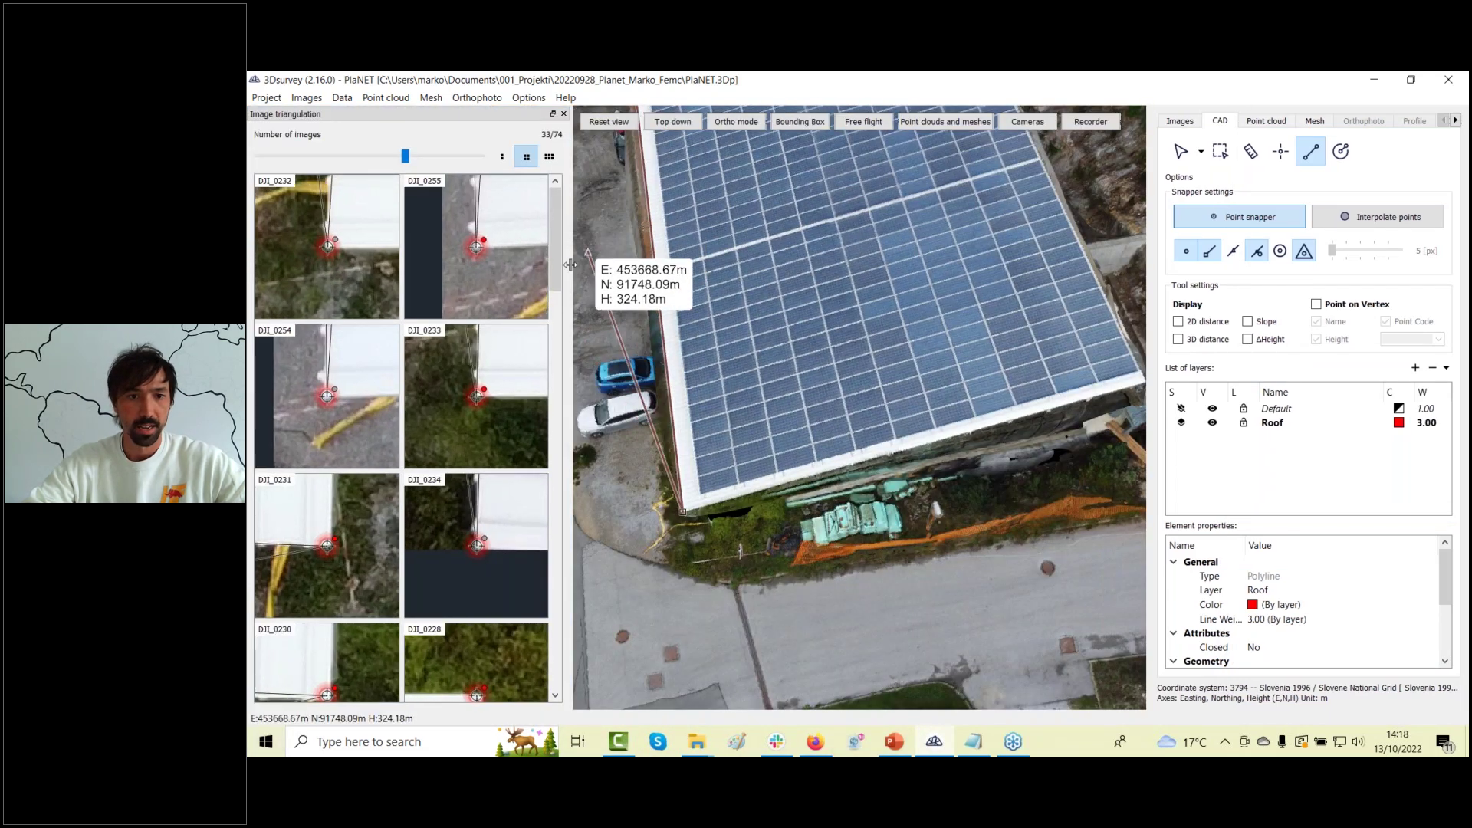
drag(563, 264, 506, 317)
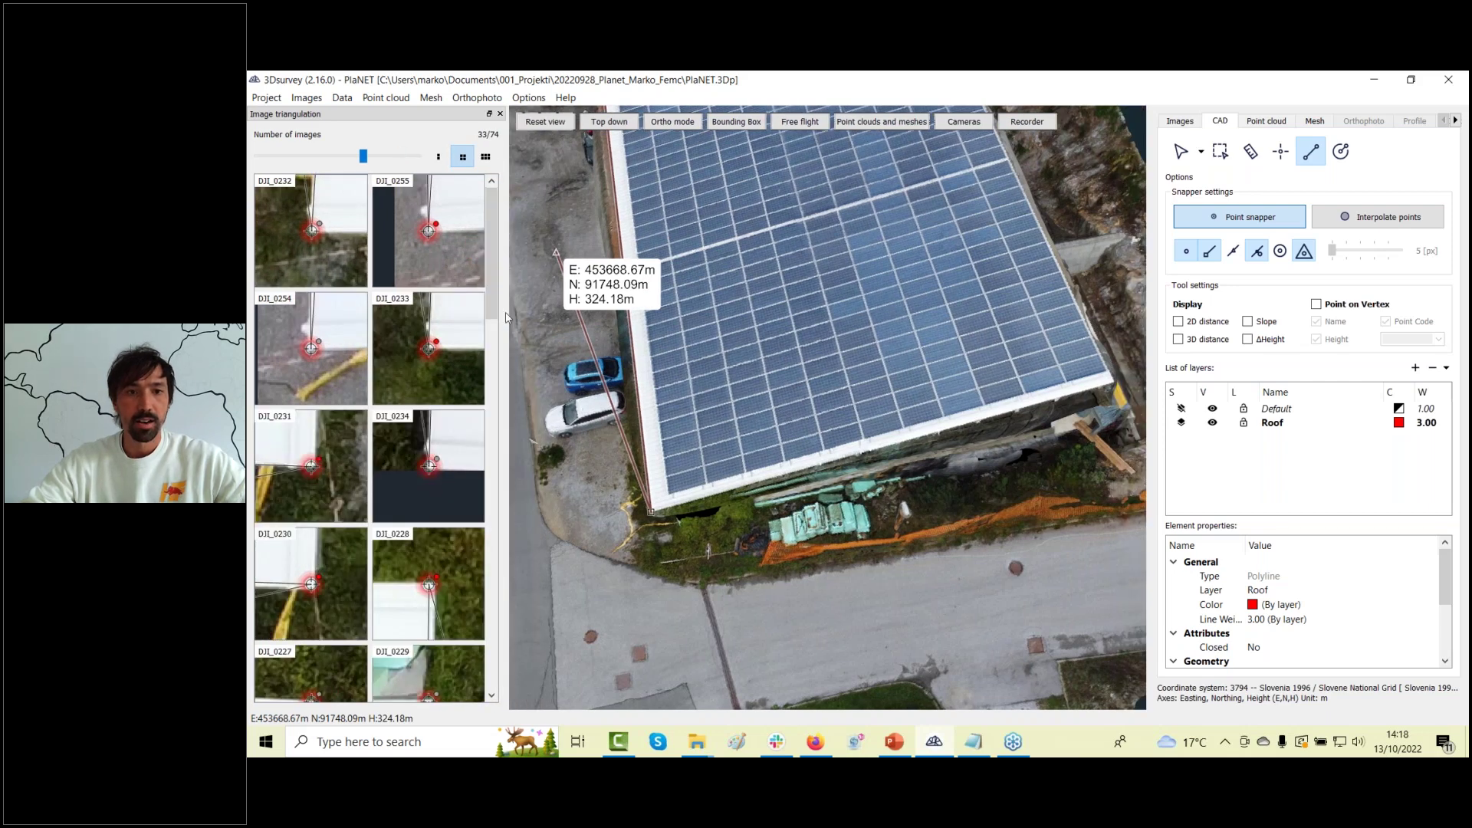
right_click(602, 361)
Start a new polyline along the road edge and place its first four vertices.
drag(659, 553, 970, 460)
scroll(724, 625, up, 3)
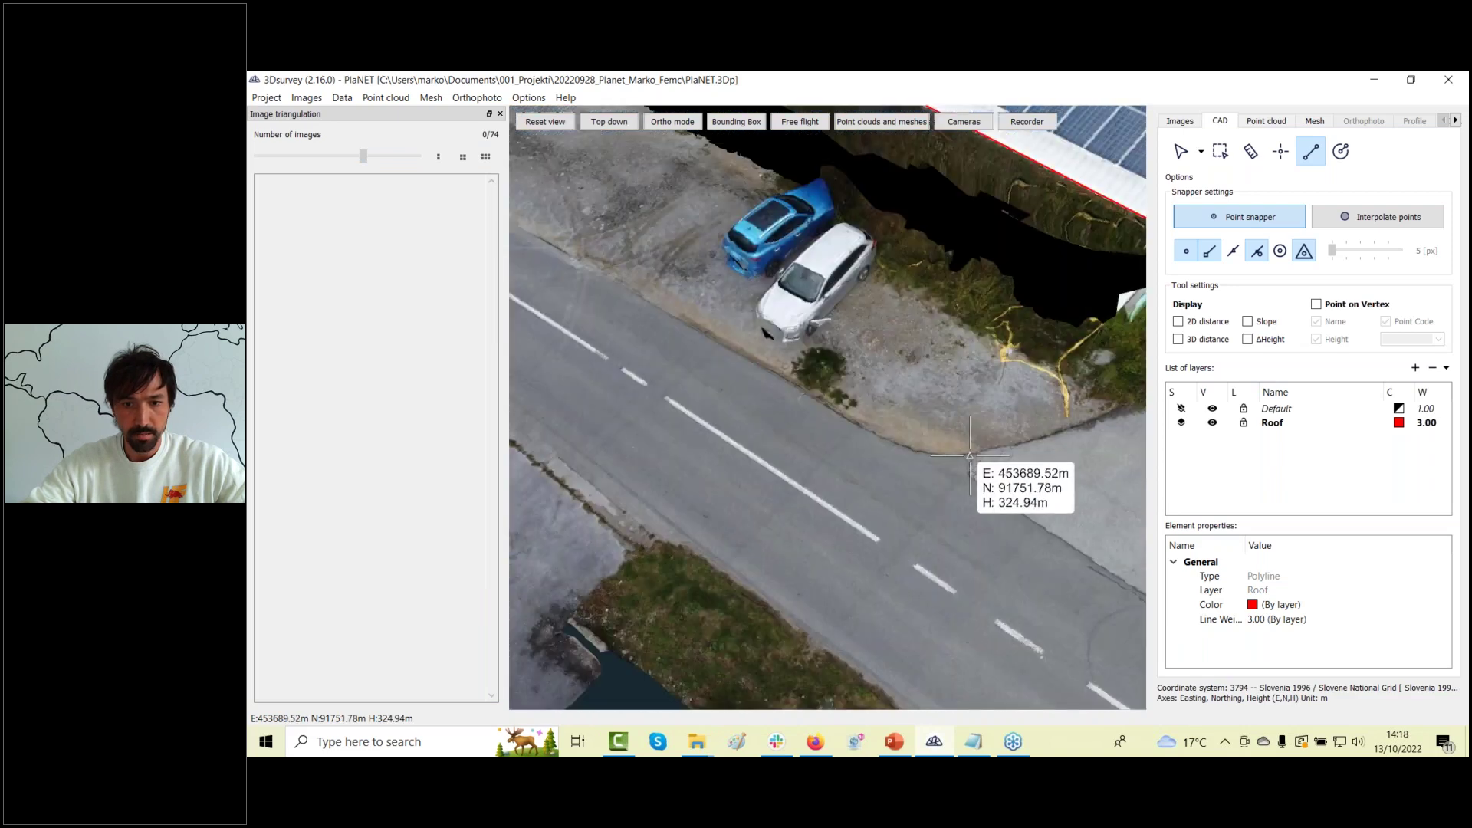
click(970, 460)
click(899, 445)
click(789, 381)
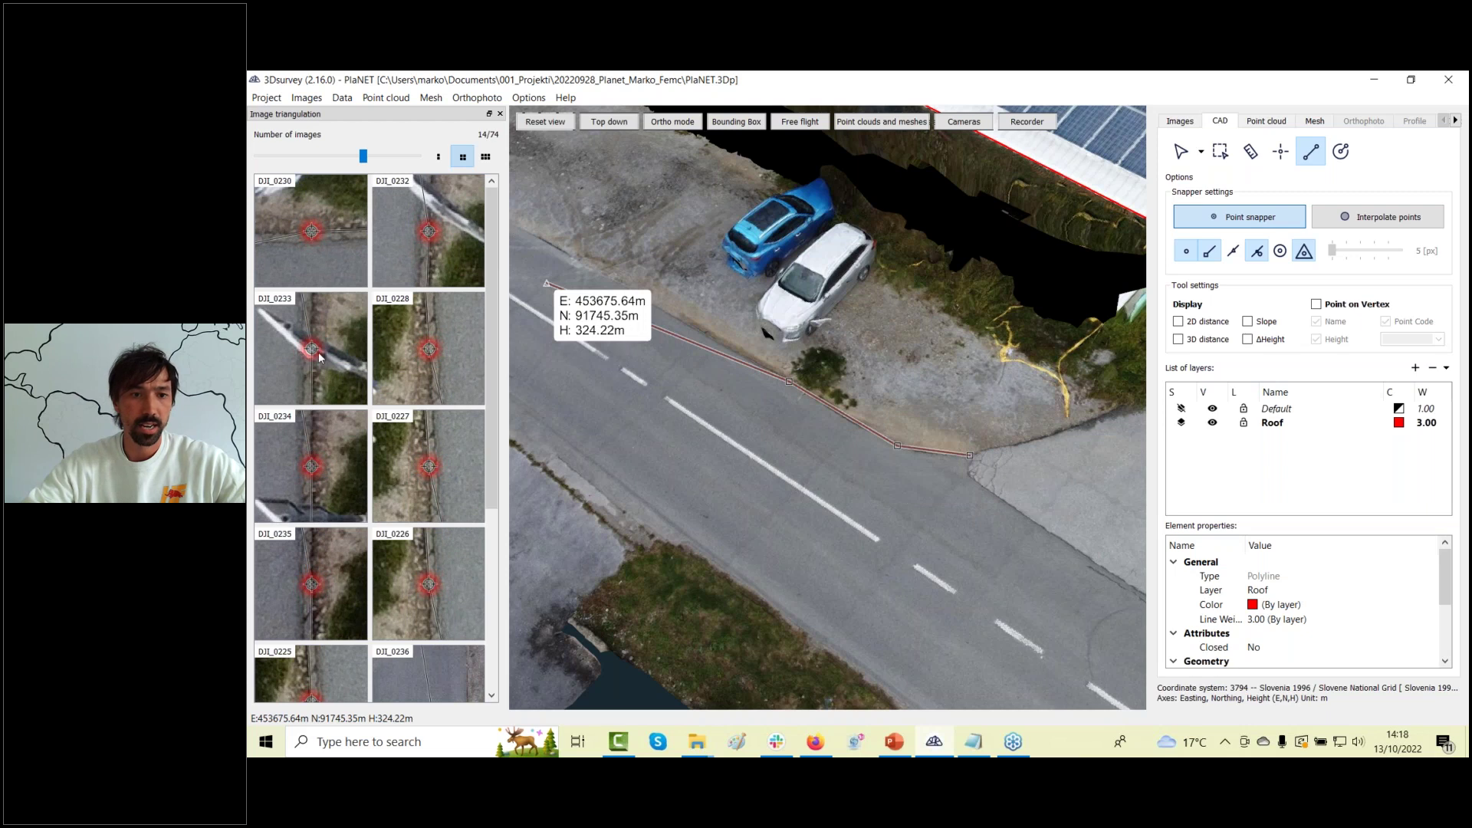
click(438, 157)
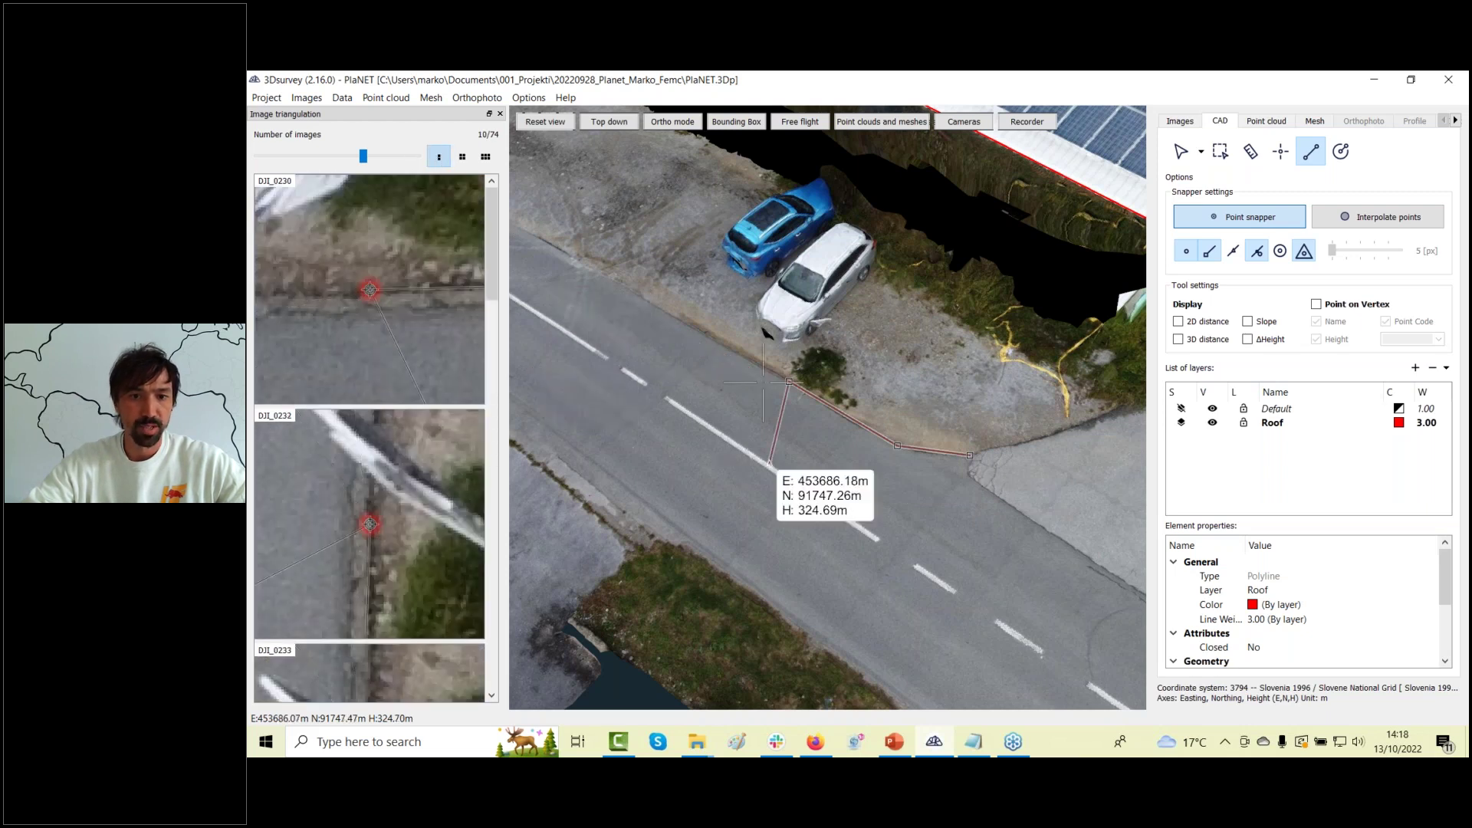
click(583, 264)
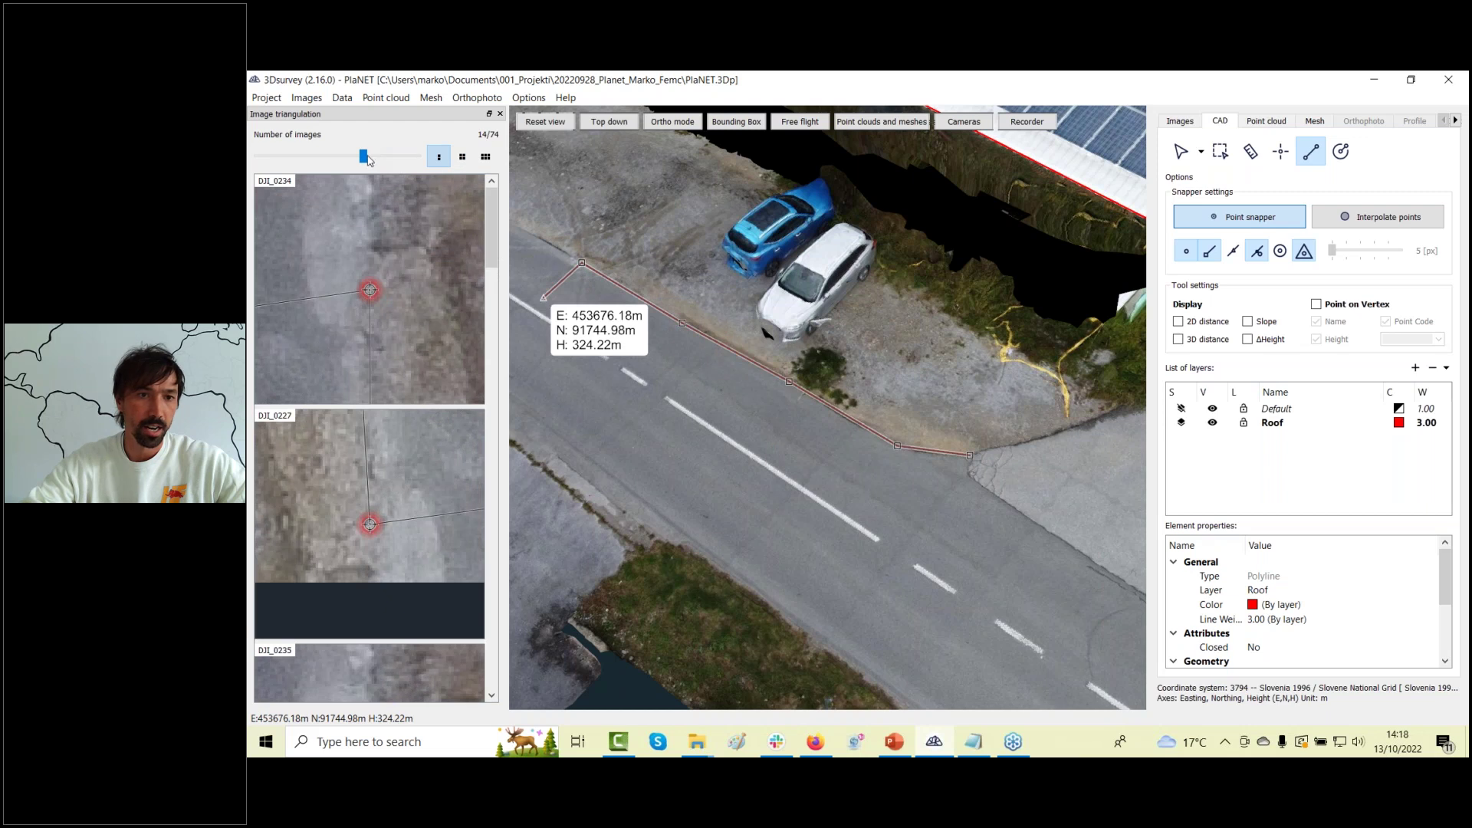
scroll(369, 159, down, 3)
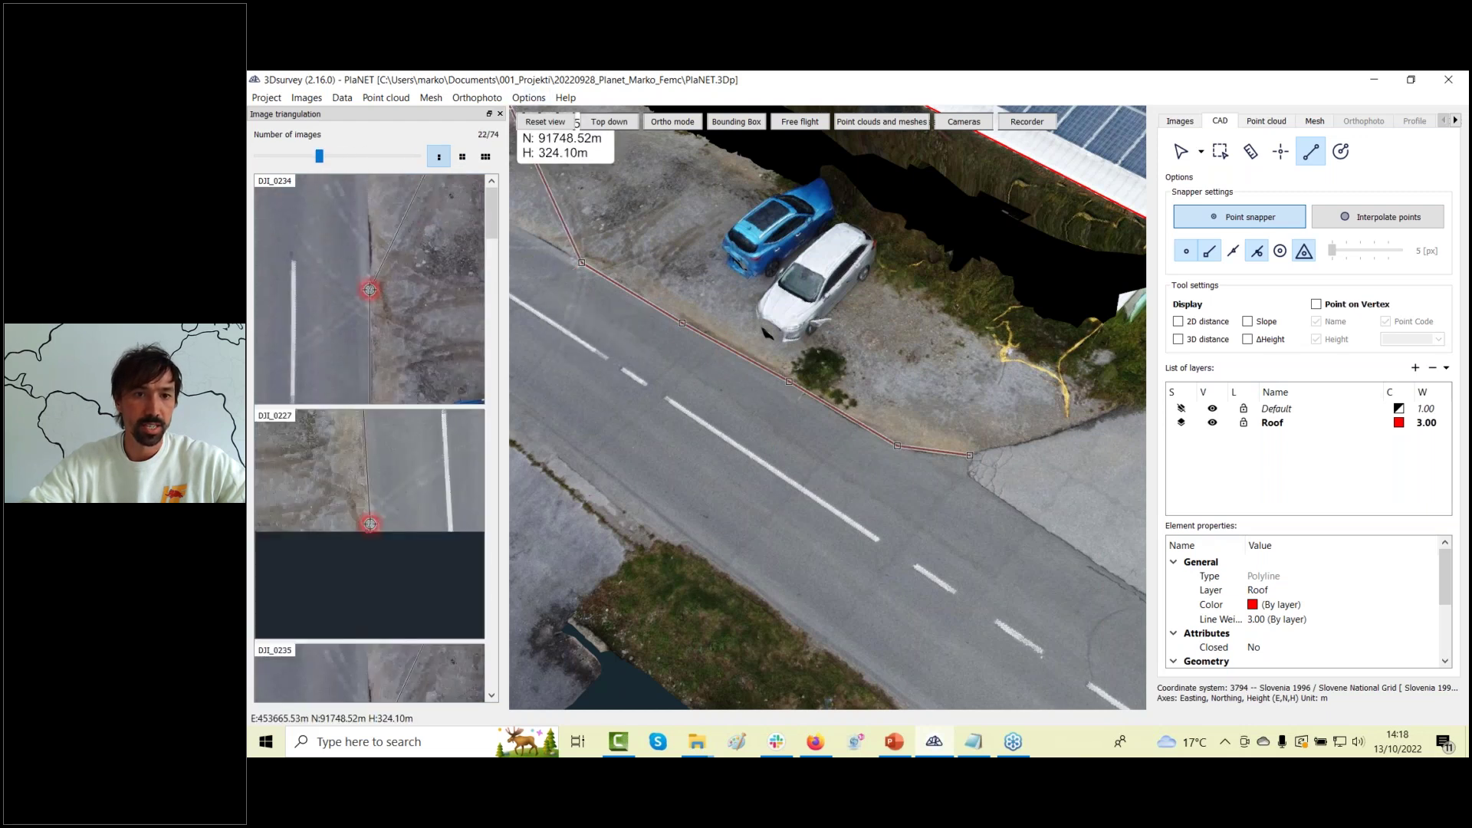
click(500, 113)
Follow the road horizontally and add vertices along its edge up to the road corner.
drag(460, 399, 643, 613)
right_drag(643, 614, 742, 372)
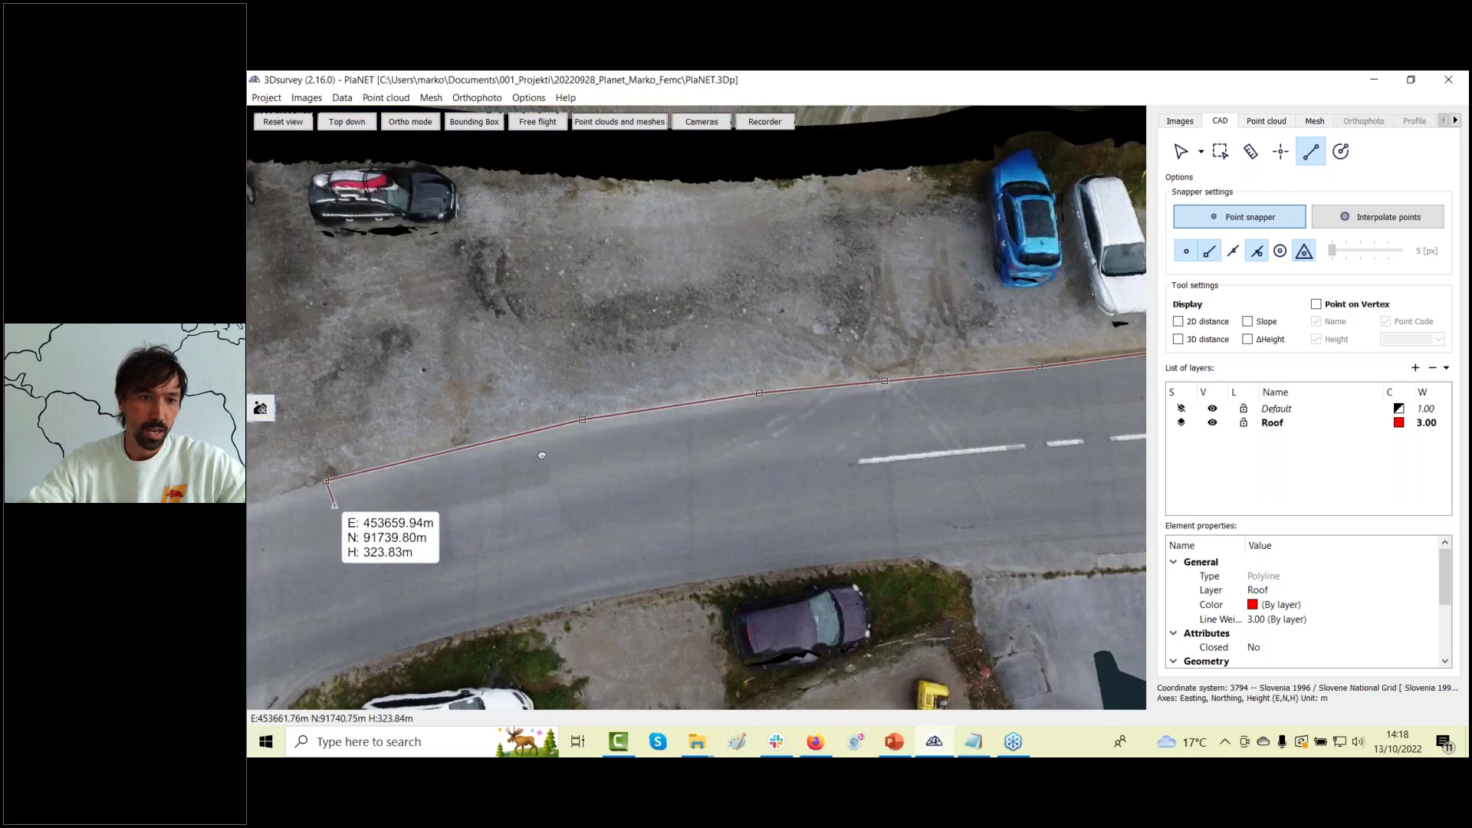
scroll(491, 467, up, 3)
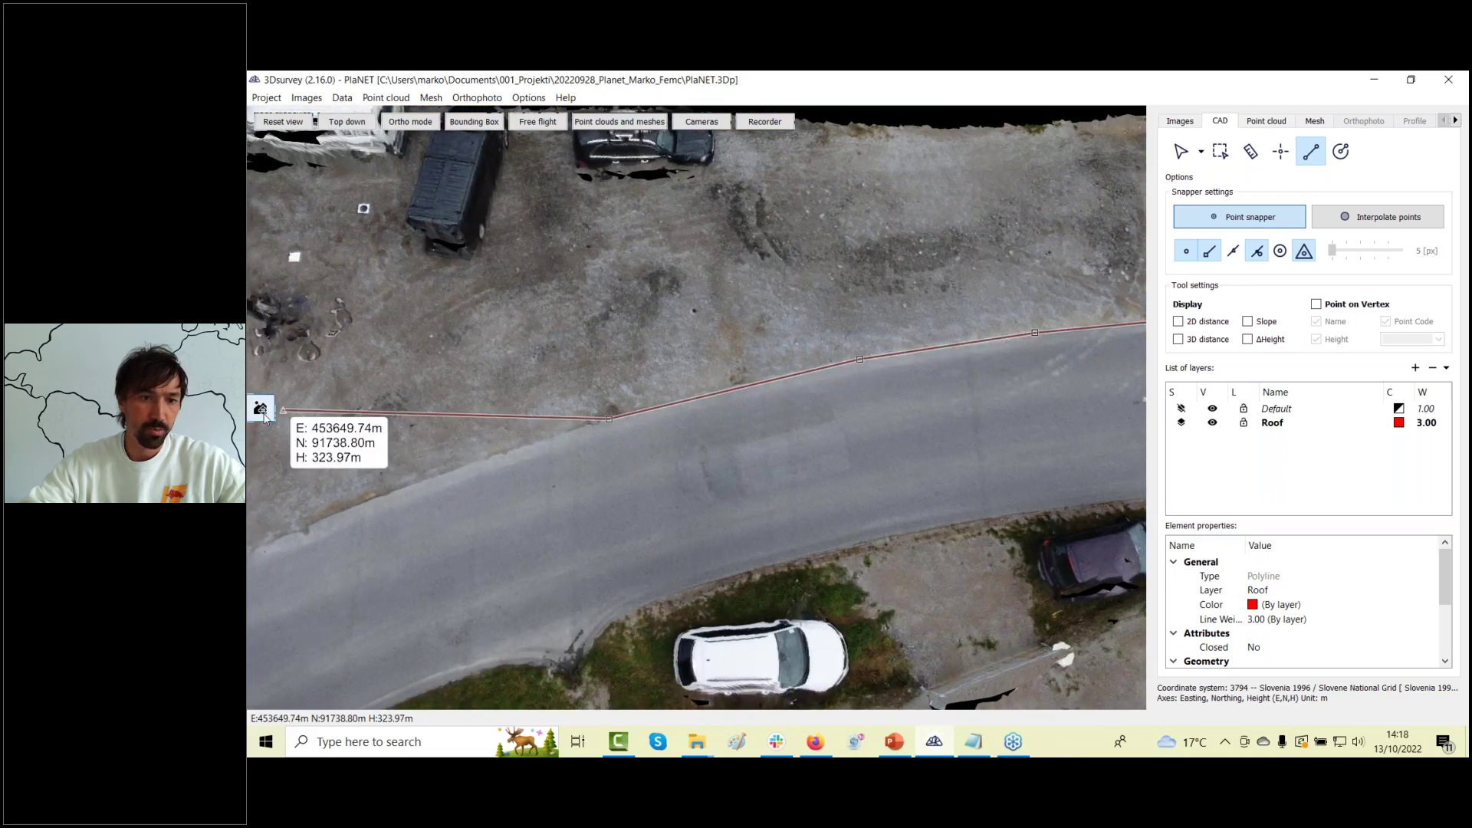
click(408, 488)
middle_drag(364, 529, 692, 458)
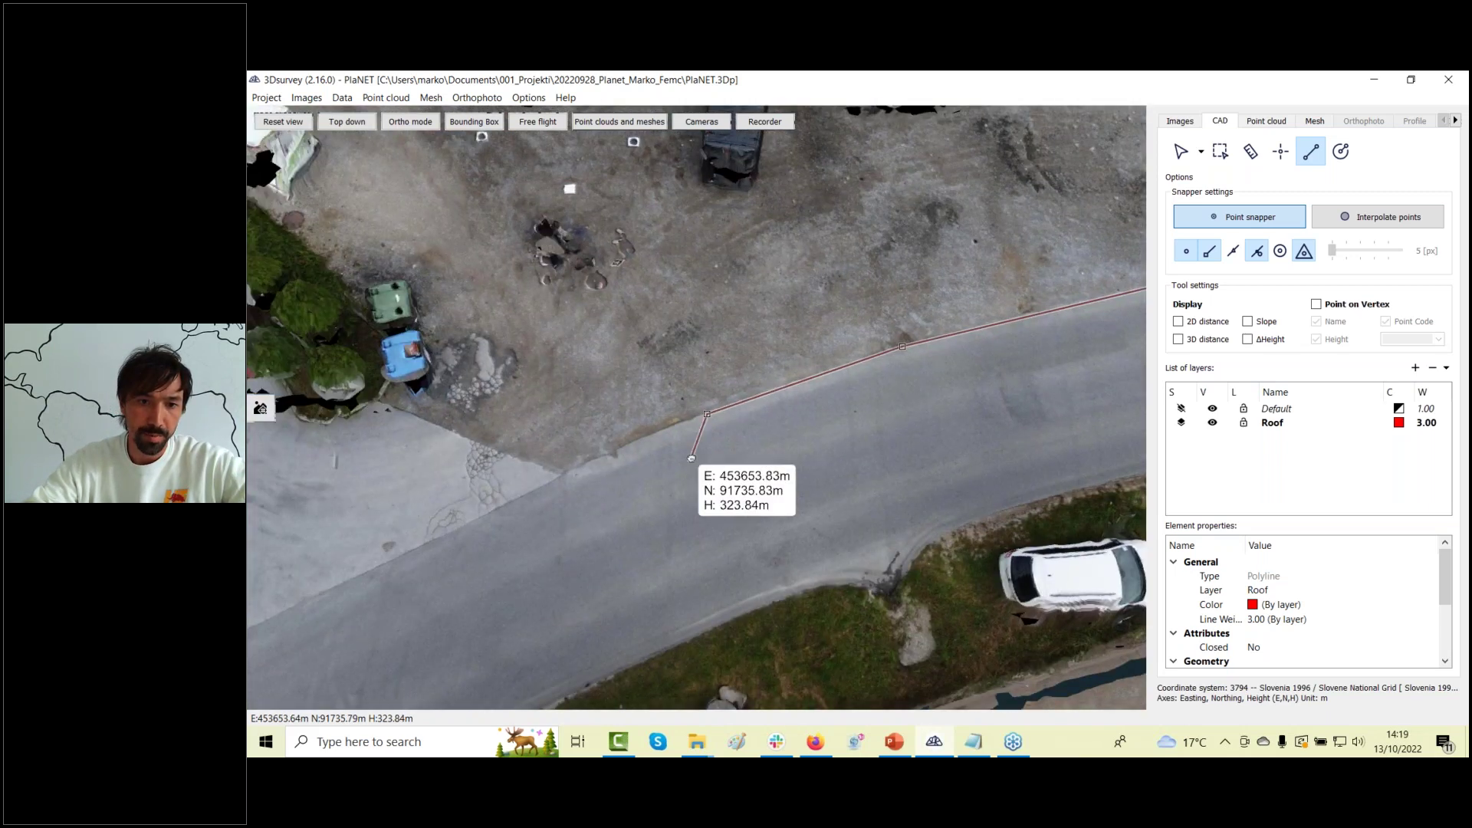
click(569, 478)
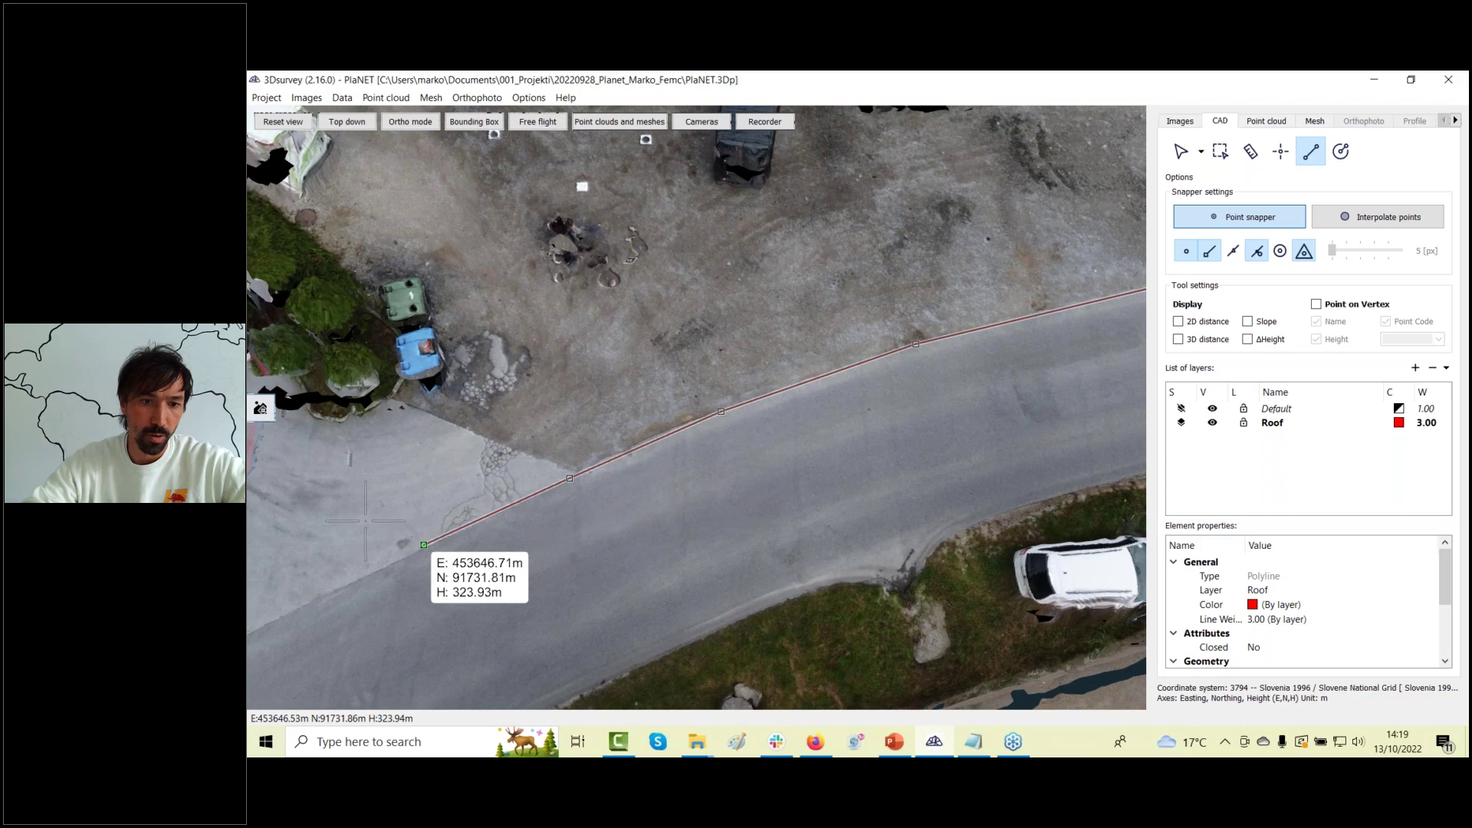
click(424, 545)
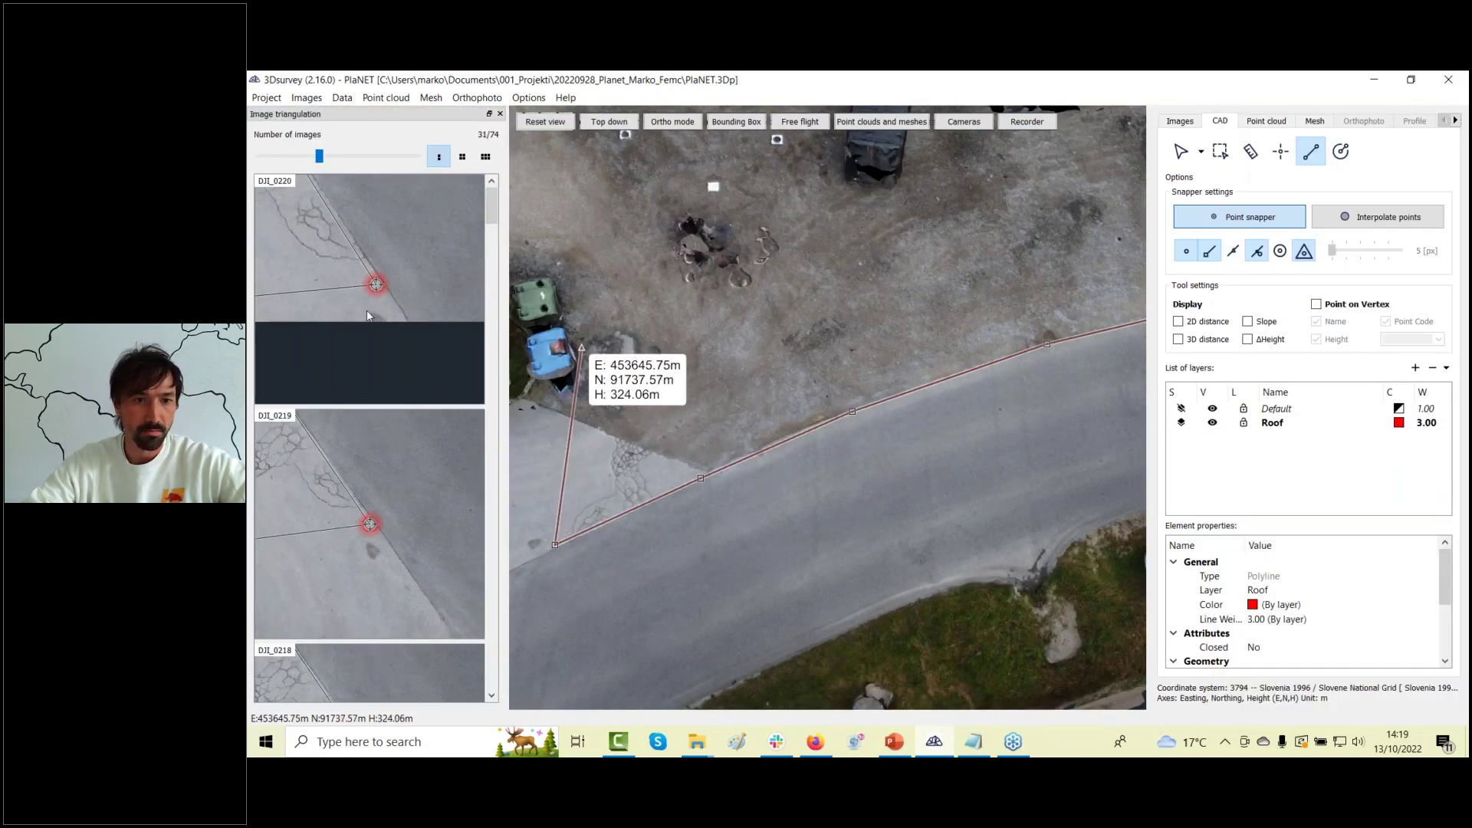
Align the road-corner vertex marker with the edge in photo DJI_0220 and review the thumbnails.
drag(389, 308, 409, 309)
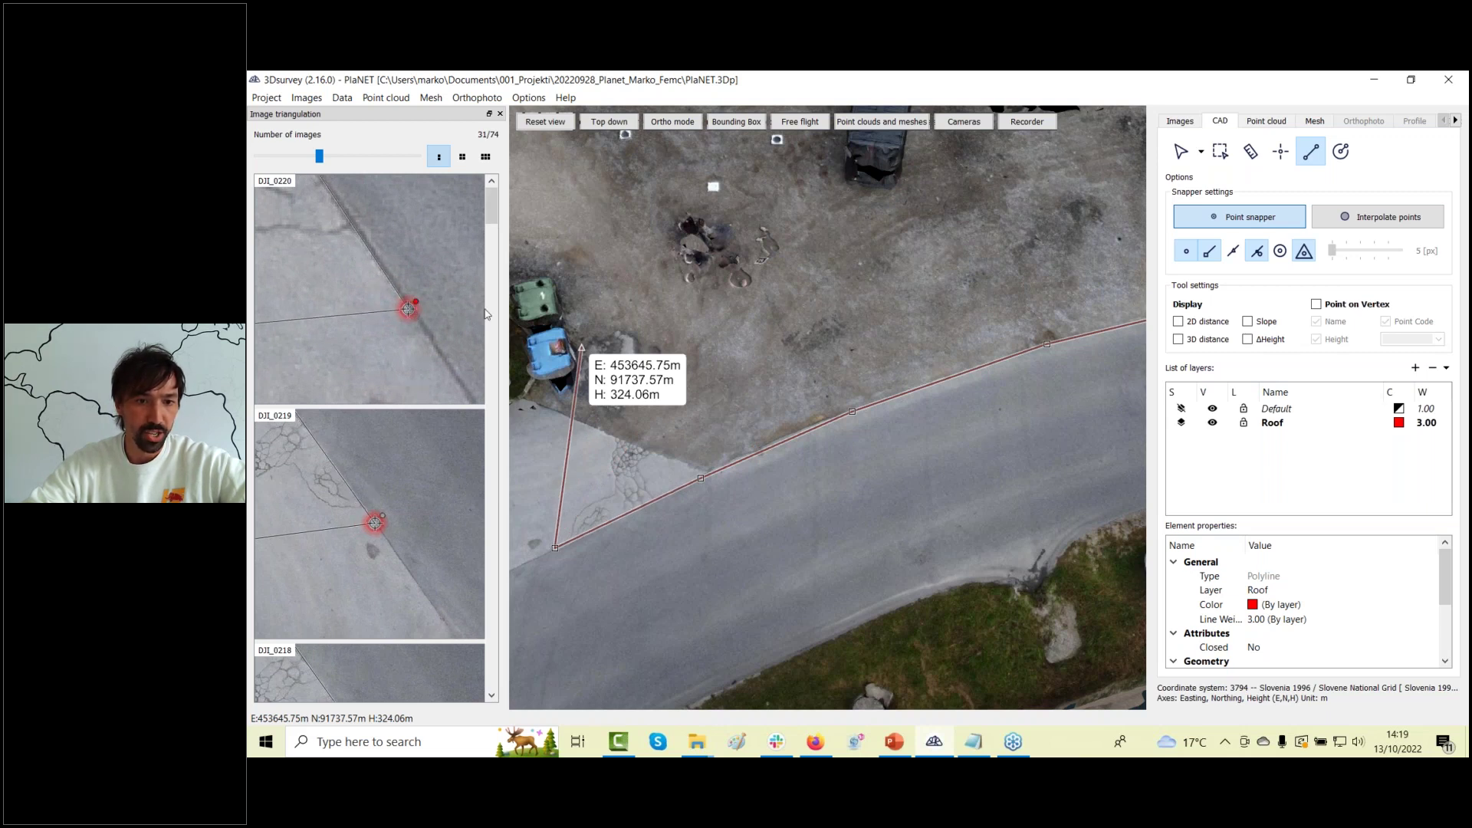
drag(492, 224, 493, 258)
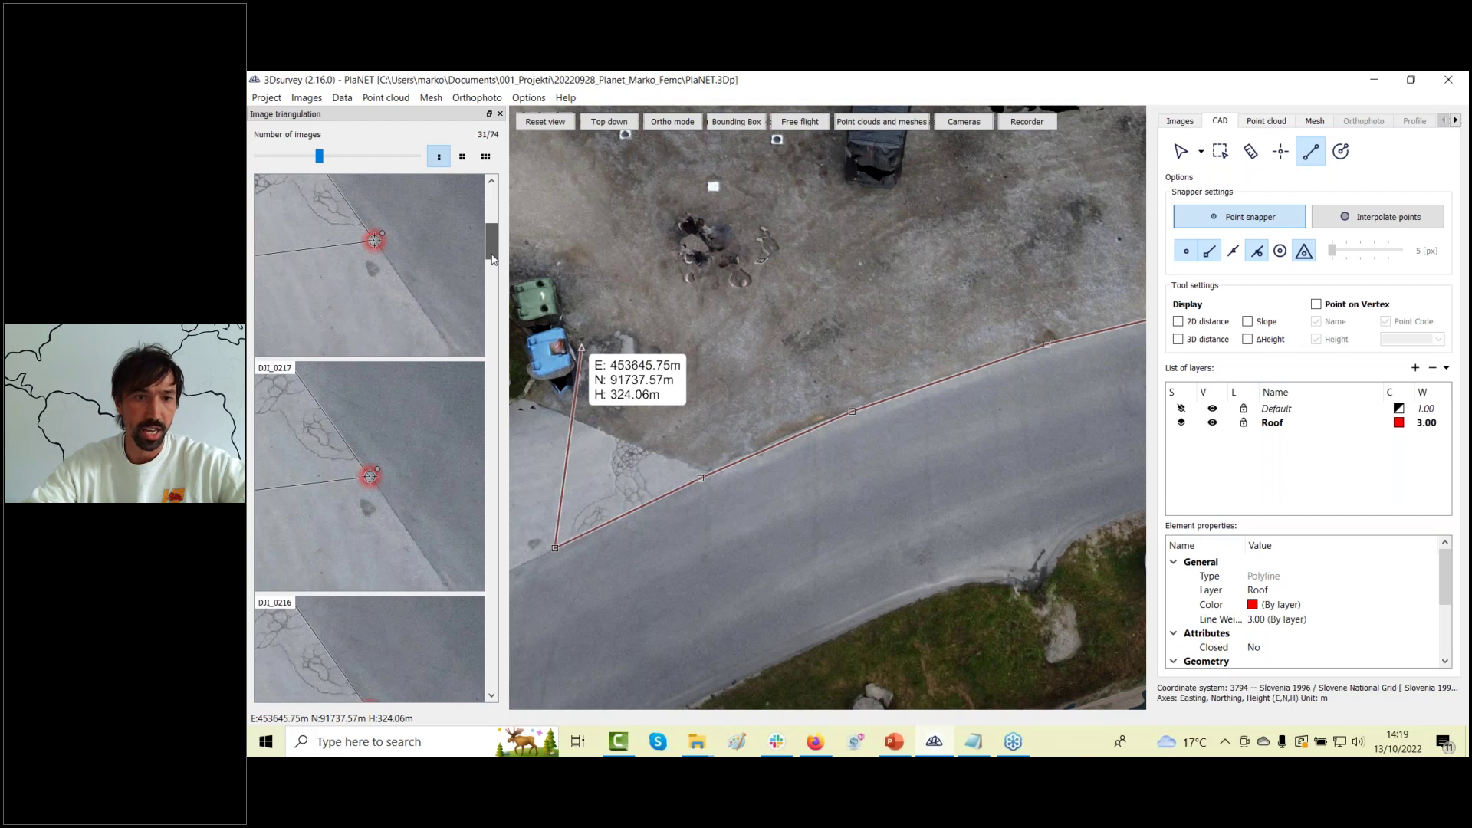
scroll(712, 400, down, 2)
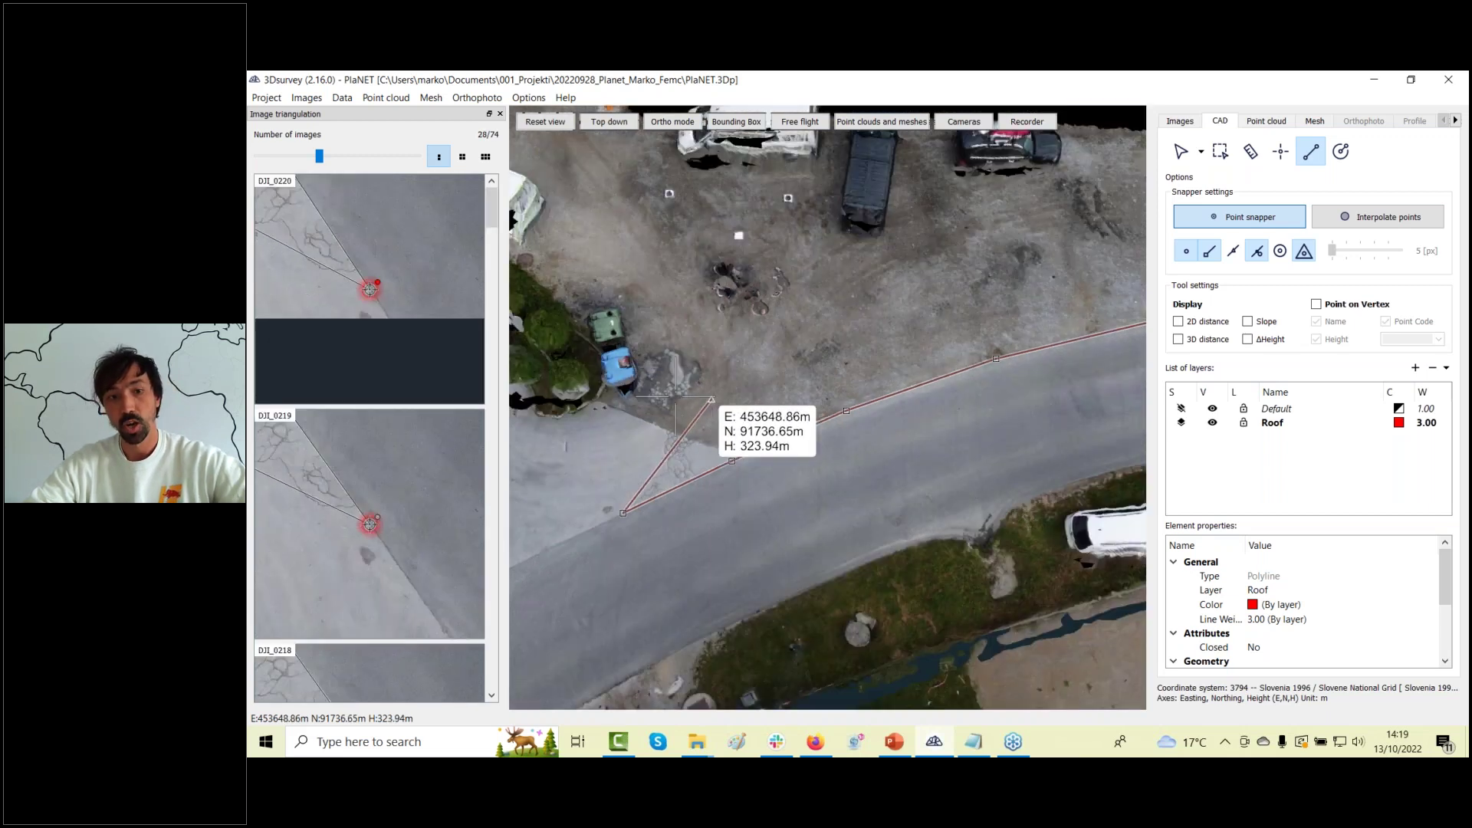
scroll(712, 400, down, 2)
scroll(368, 545, up, 2)
scroll(382, 547, up, 1)
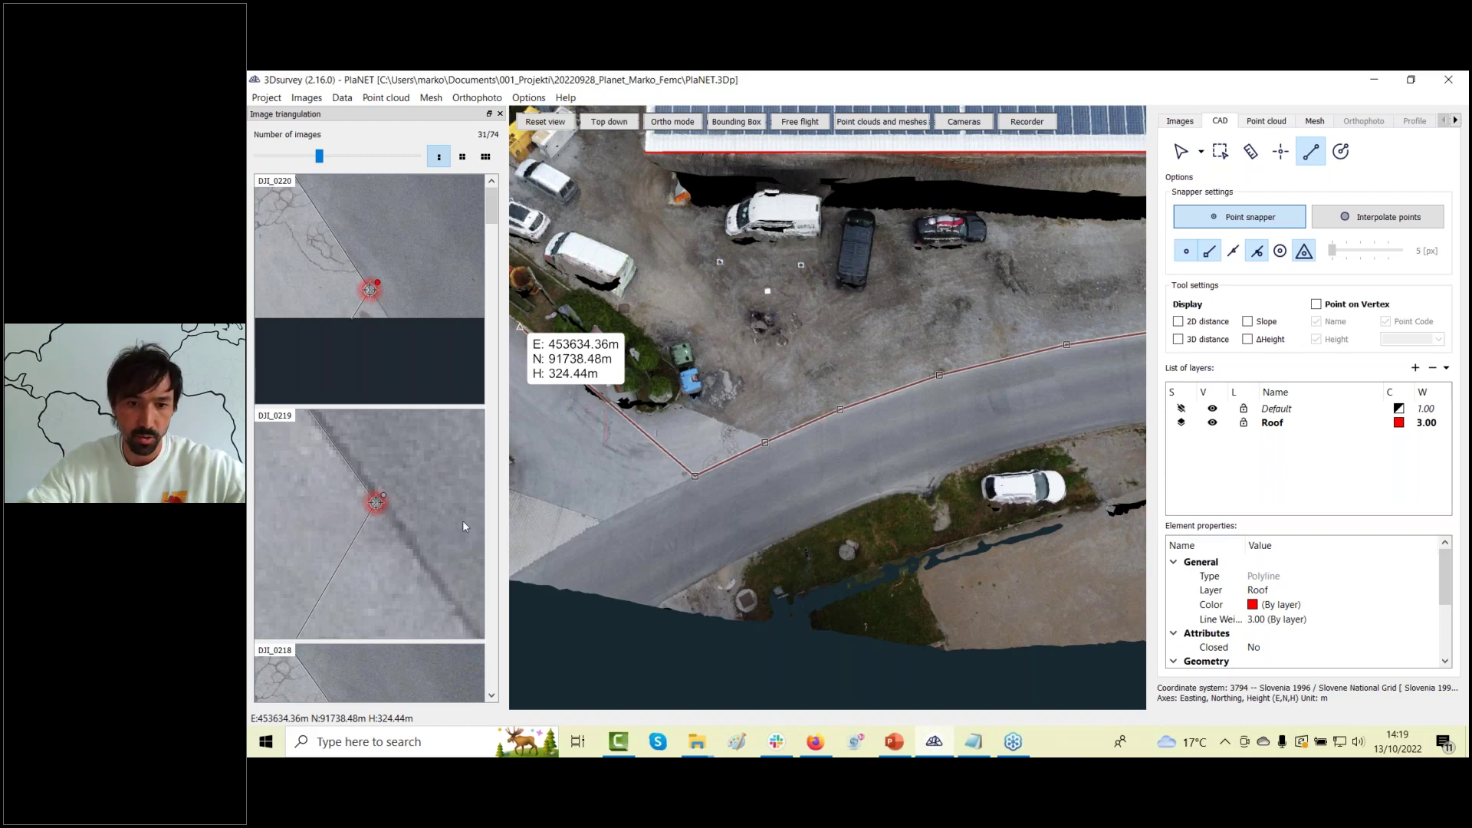
scroll(614, 487, up, 6)
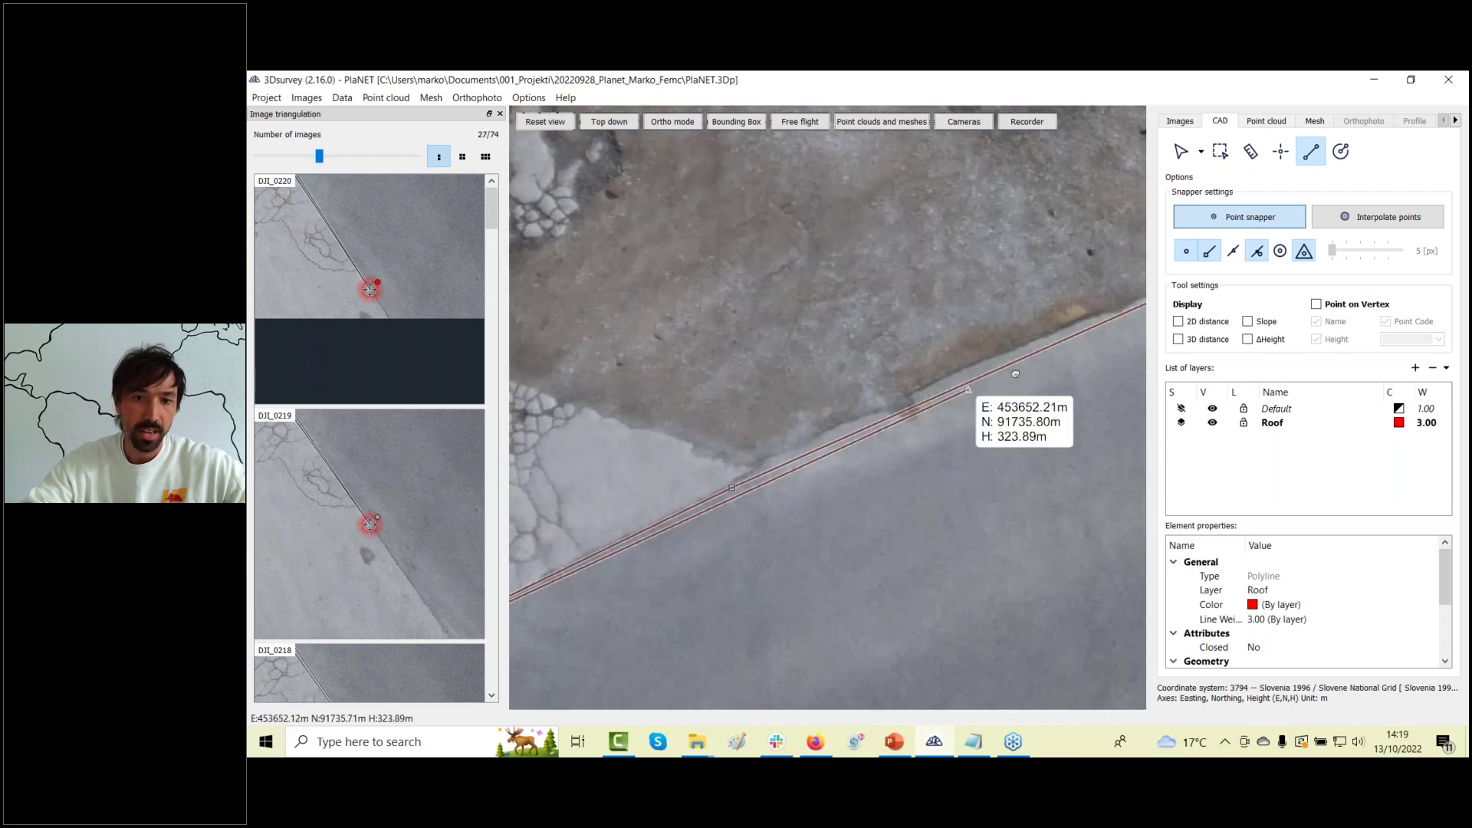
scroll(968, 389, up, 4)
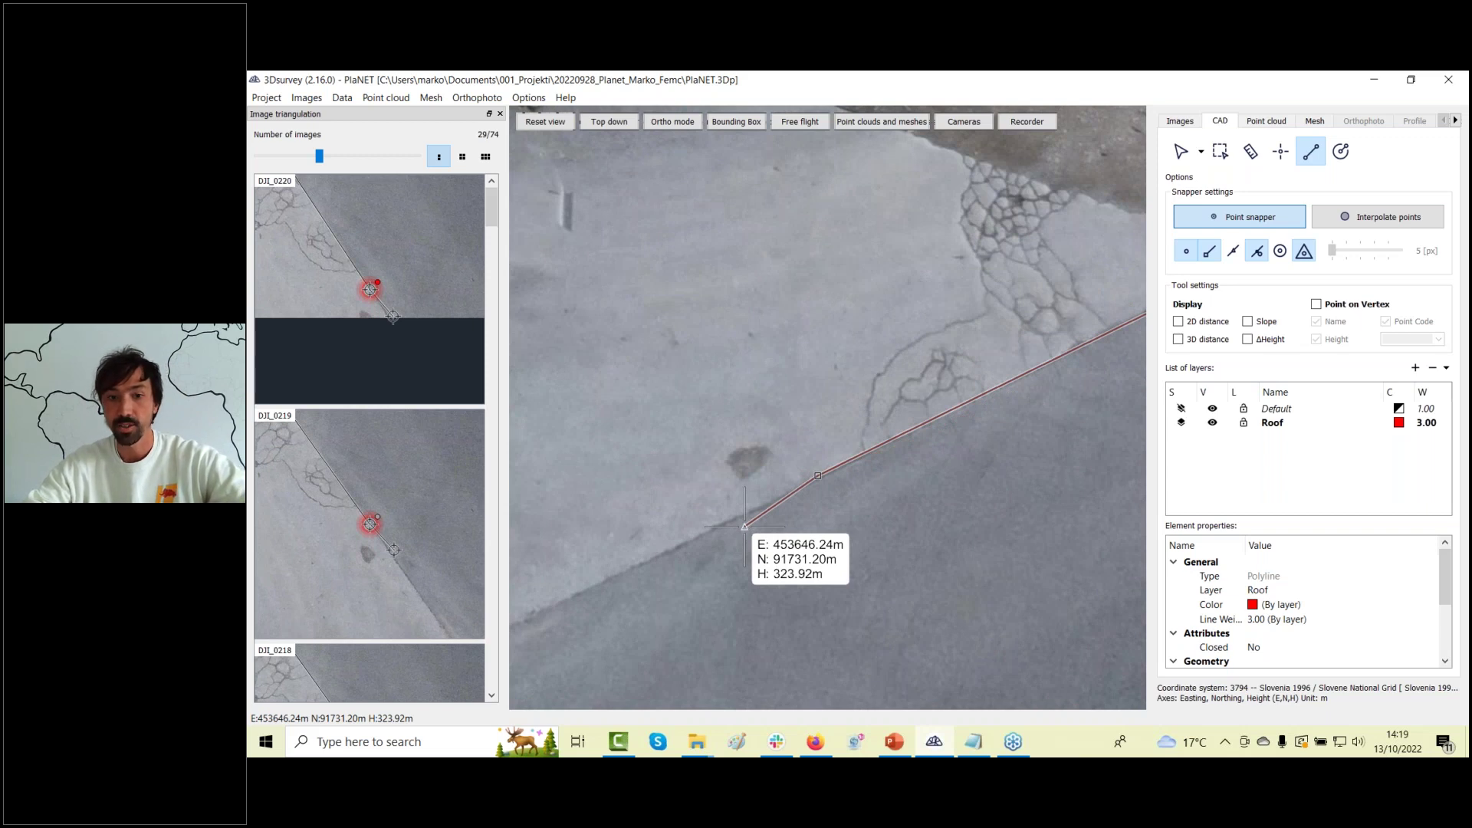
scroll(636, 461, down, 3)
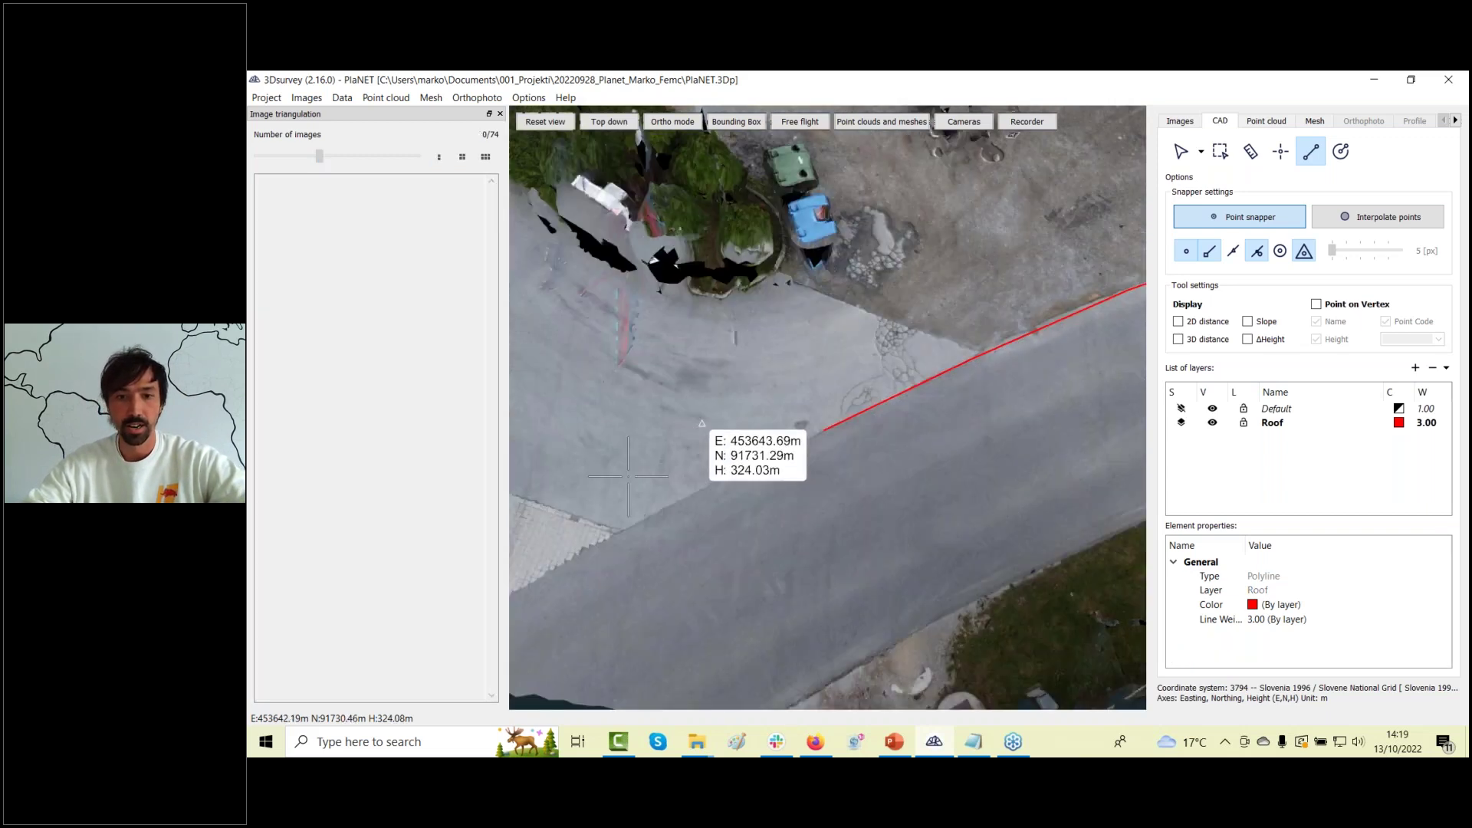
scroll(628, 475, down, 3)
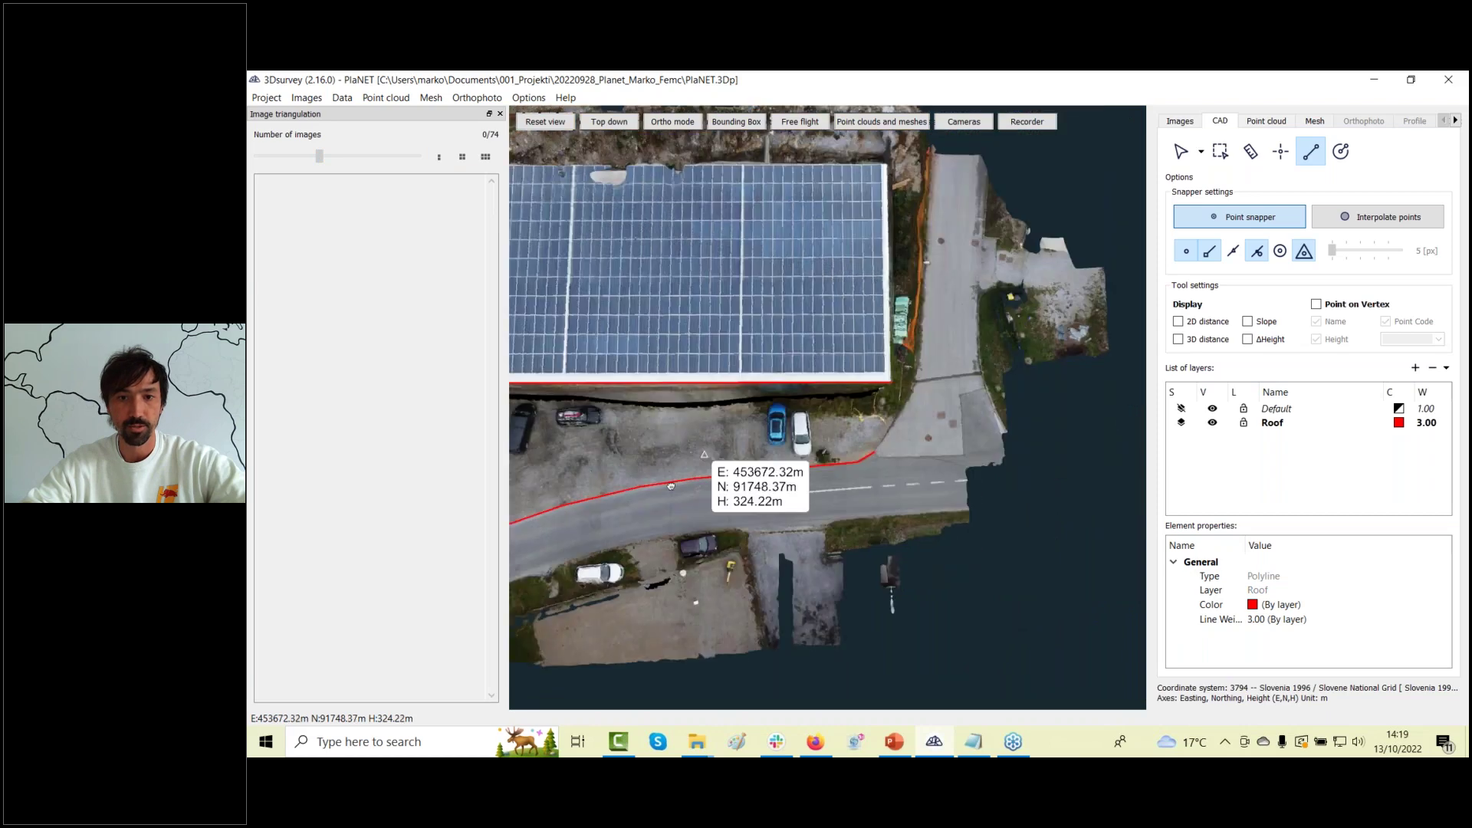
Trace the solar roof's edge and close the red Roof outline back at its first corner.
scroll(671, 486, up, 5)
drag(730, 341, 637, 485)
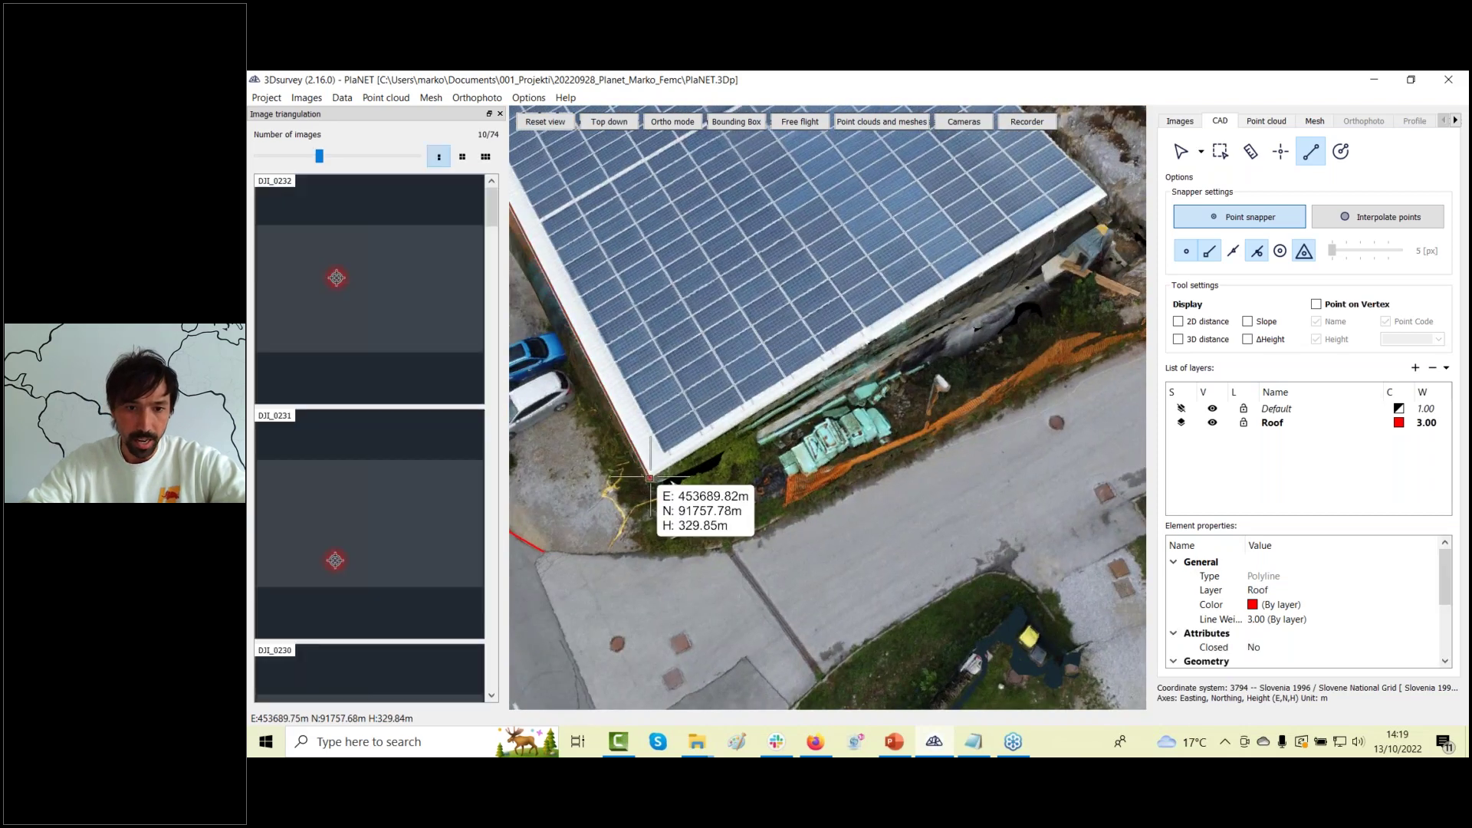
drag(720, 456, 772, 515)
drag(755, 443, 790, 361)
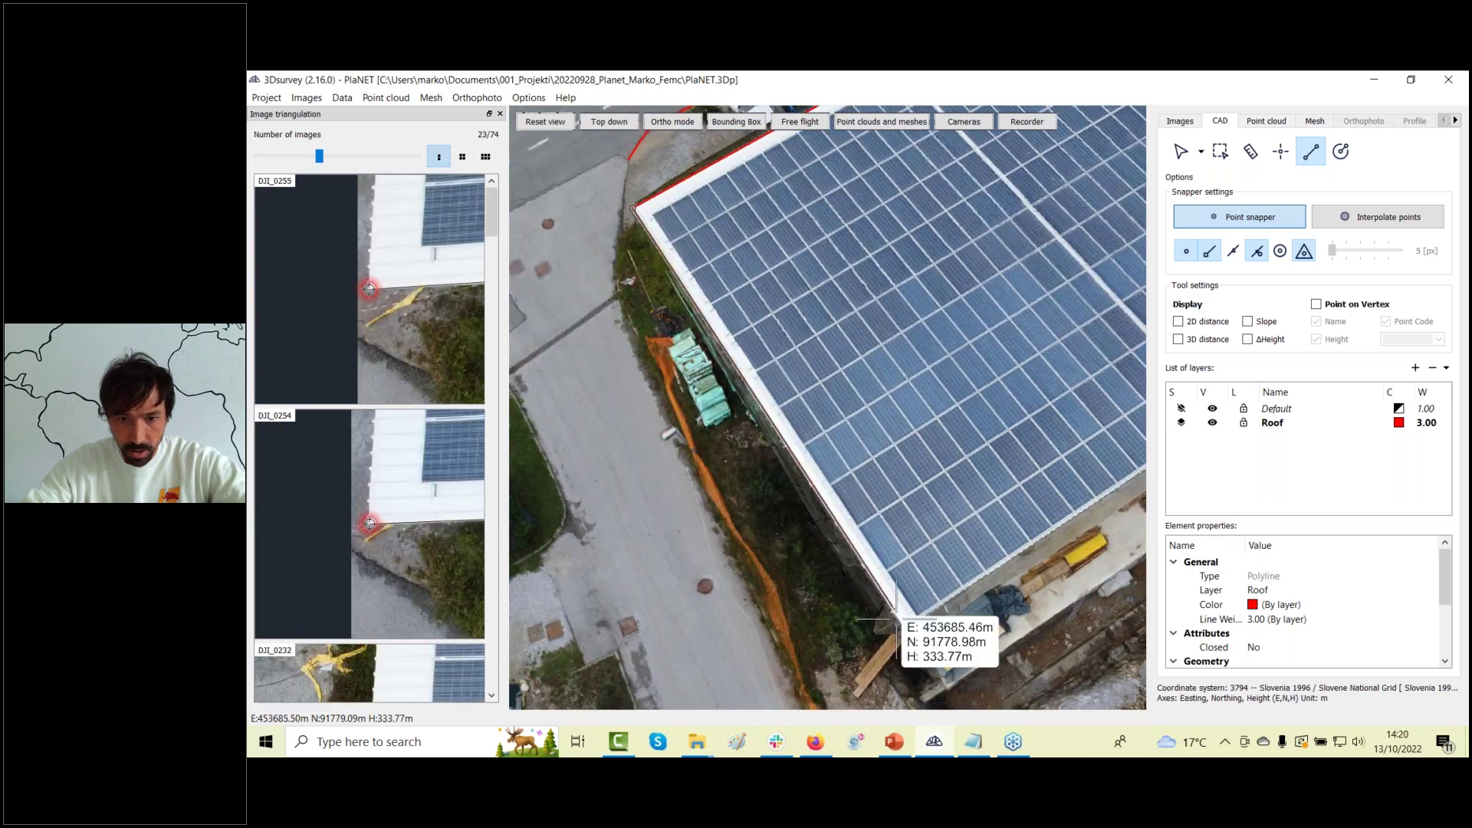
drag(994, 553, 813, 338)
mouse_move(928, 627)
mouse_down()
mouse_move(874, 648)
mouse_move(578, 412)
mouse_move(938, 379)
mouse_move(862, 598)
mouse_up()
click(817, 561)
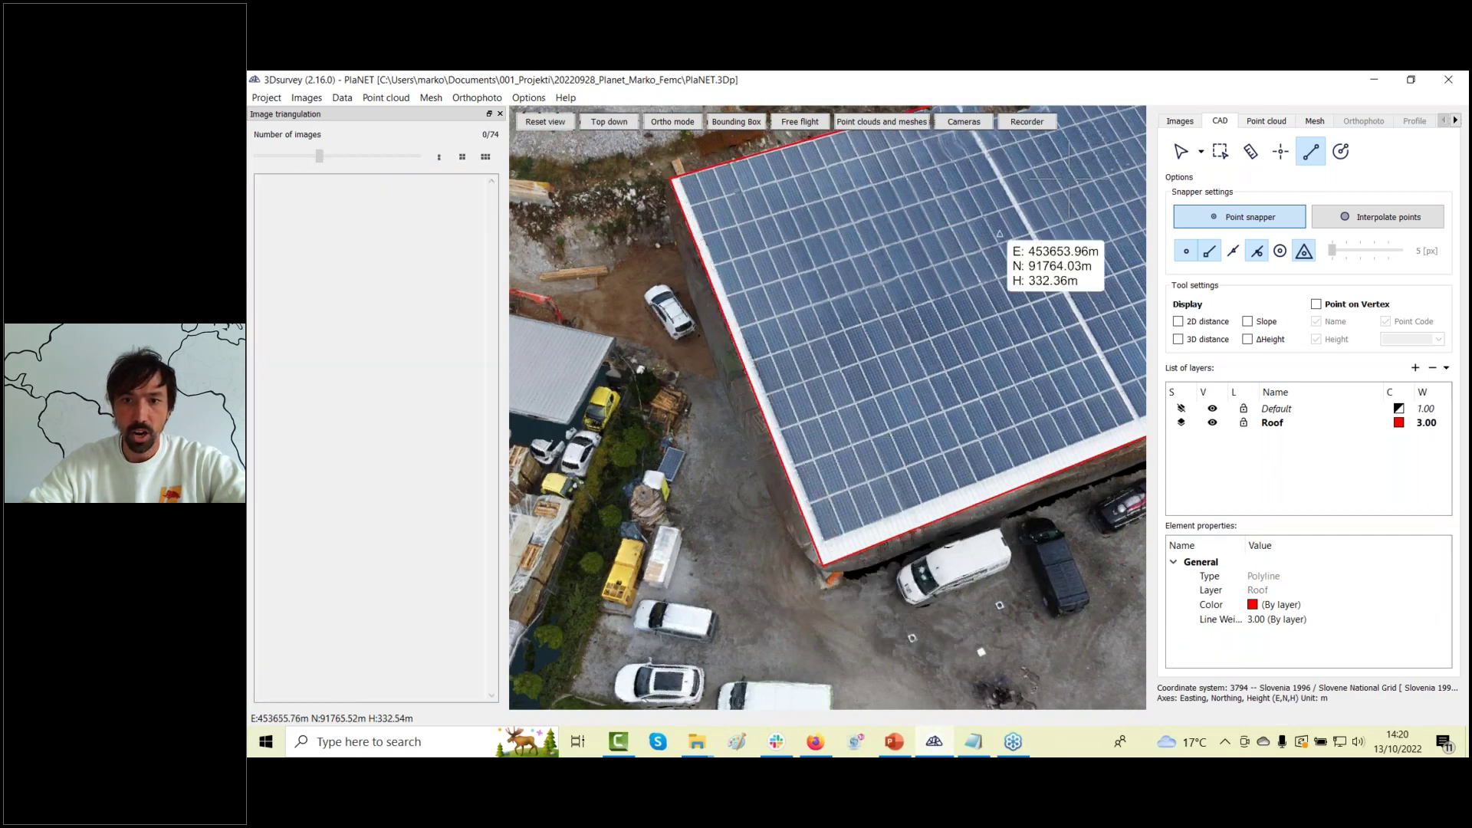
drag(1020, 250, 1124, 253)
click(1181, 152)
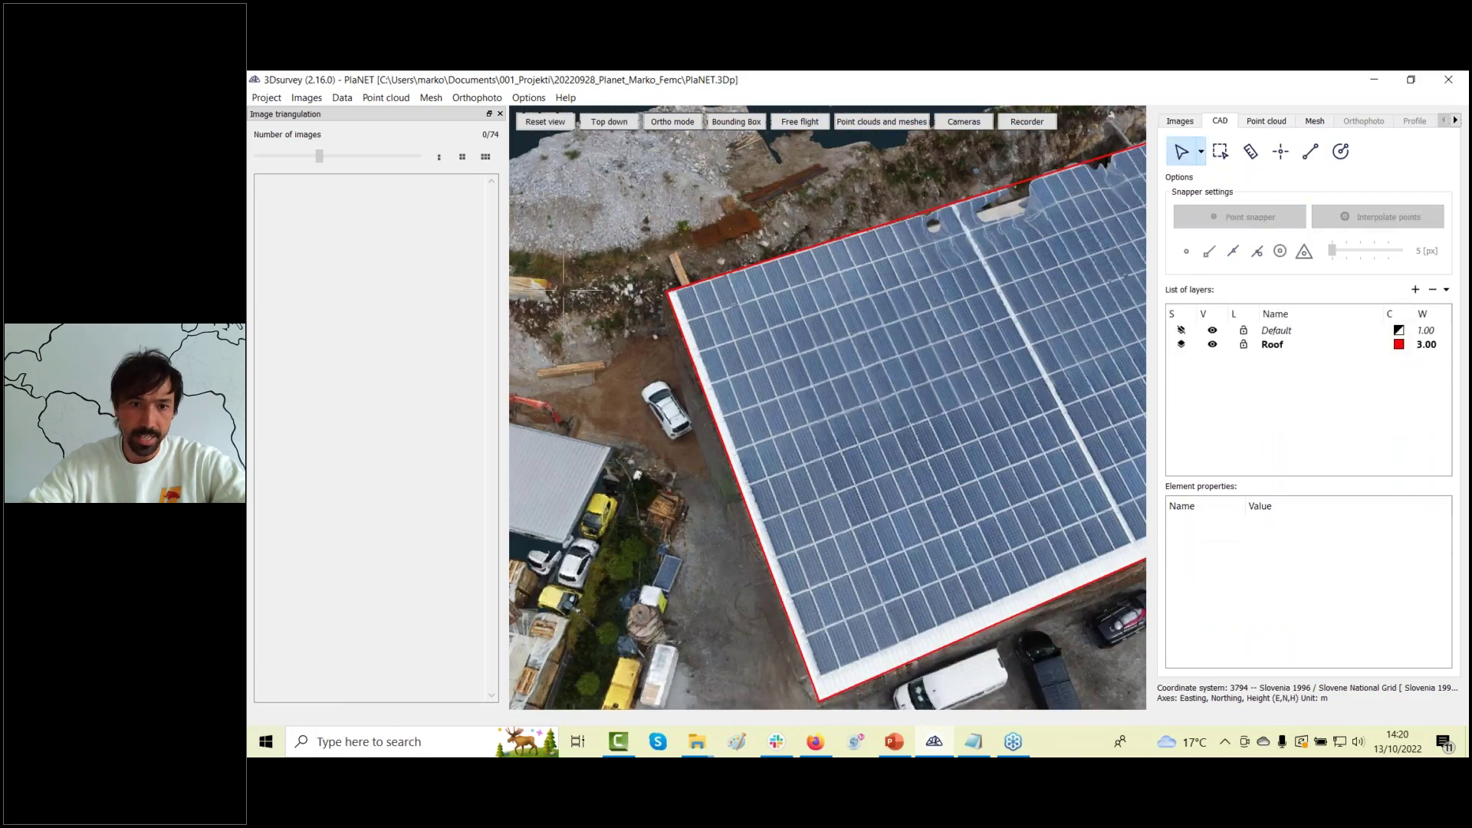
Align one roof-corner vertex's markers with the building corner in DJI_0244 and DJI_0247.
click(665, 291)
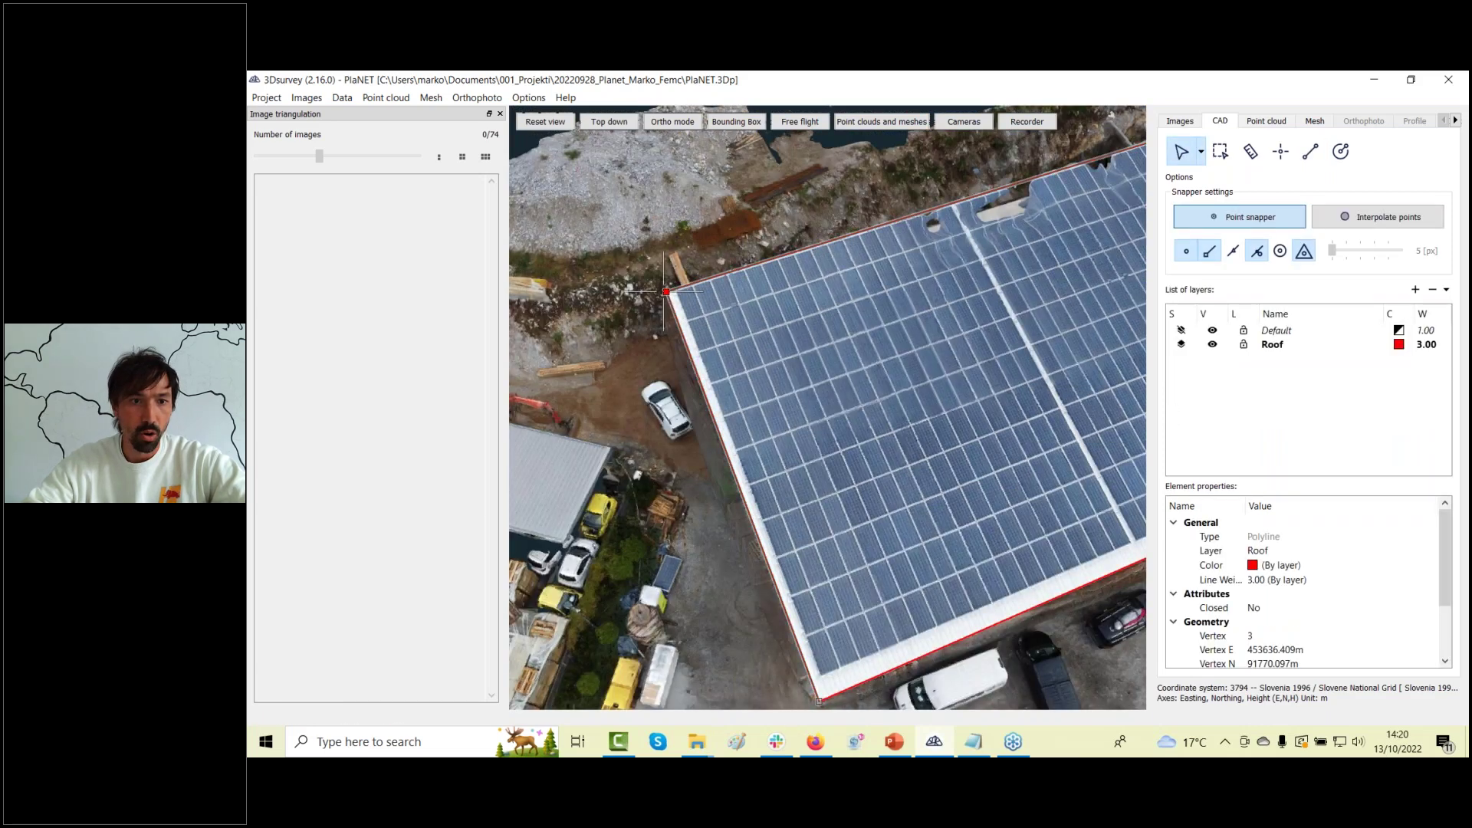
drag(379, 299, 371, 310)
drag(369, 524, 366, 528)
Select the roof's far corner vertex and place its markers on the corner in DJI_0256 and DJI_0253.
drag(891, 290, 966, 326)
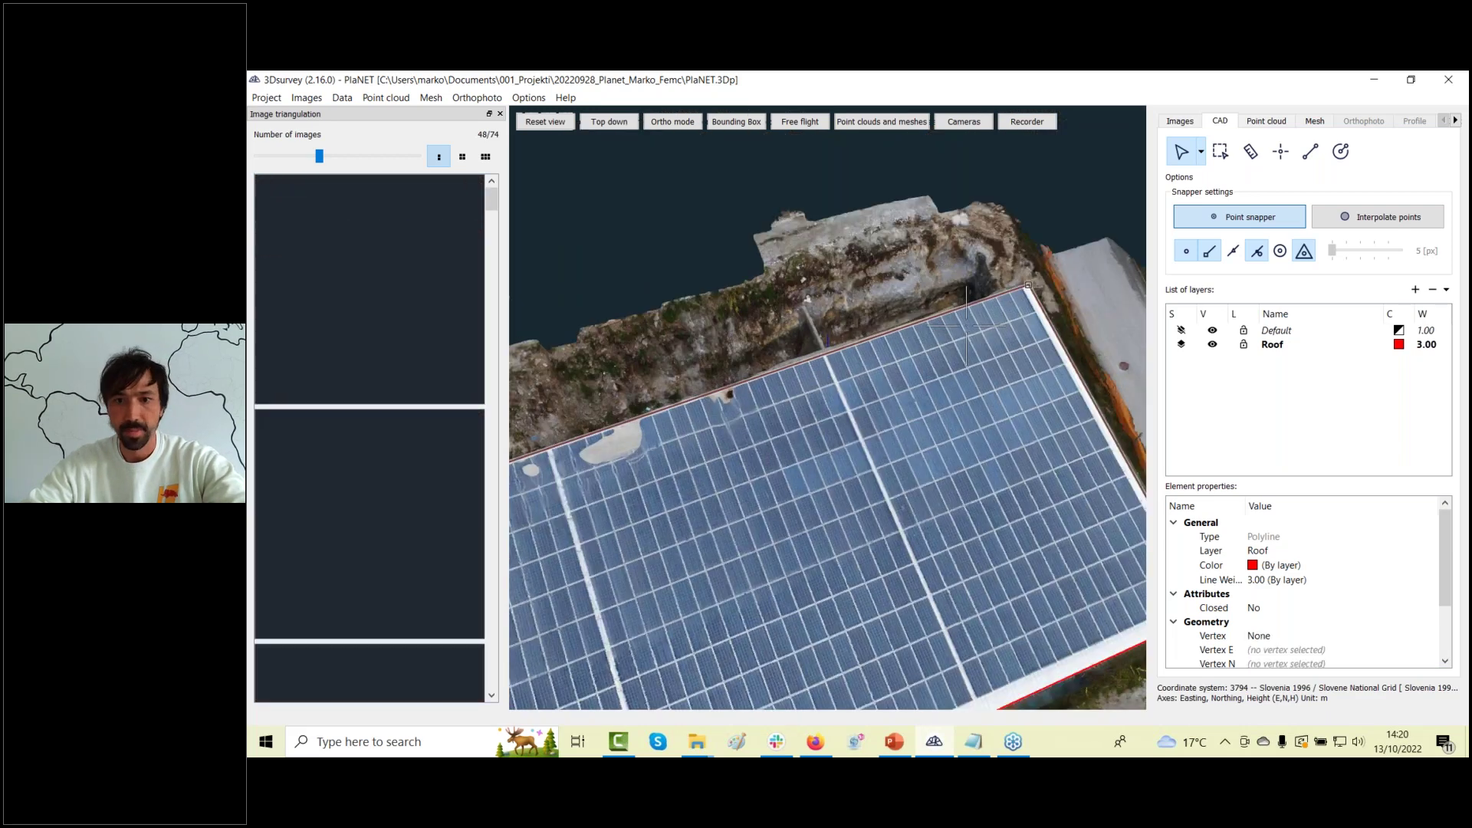
scroll(789, 404, up, 5)
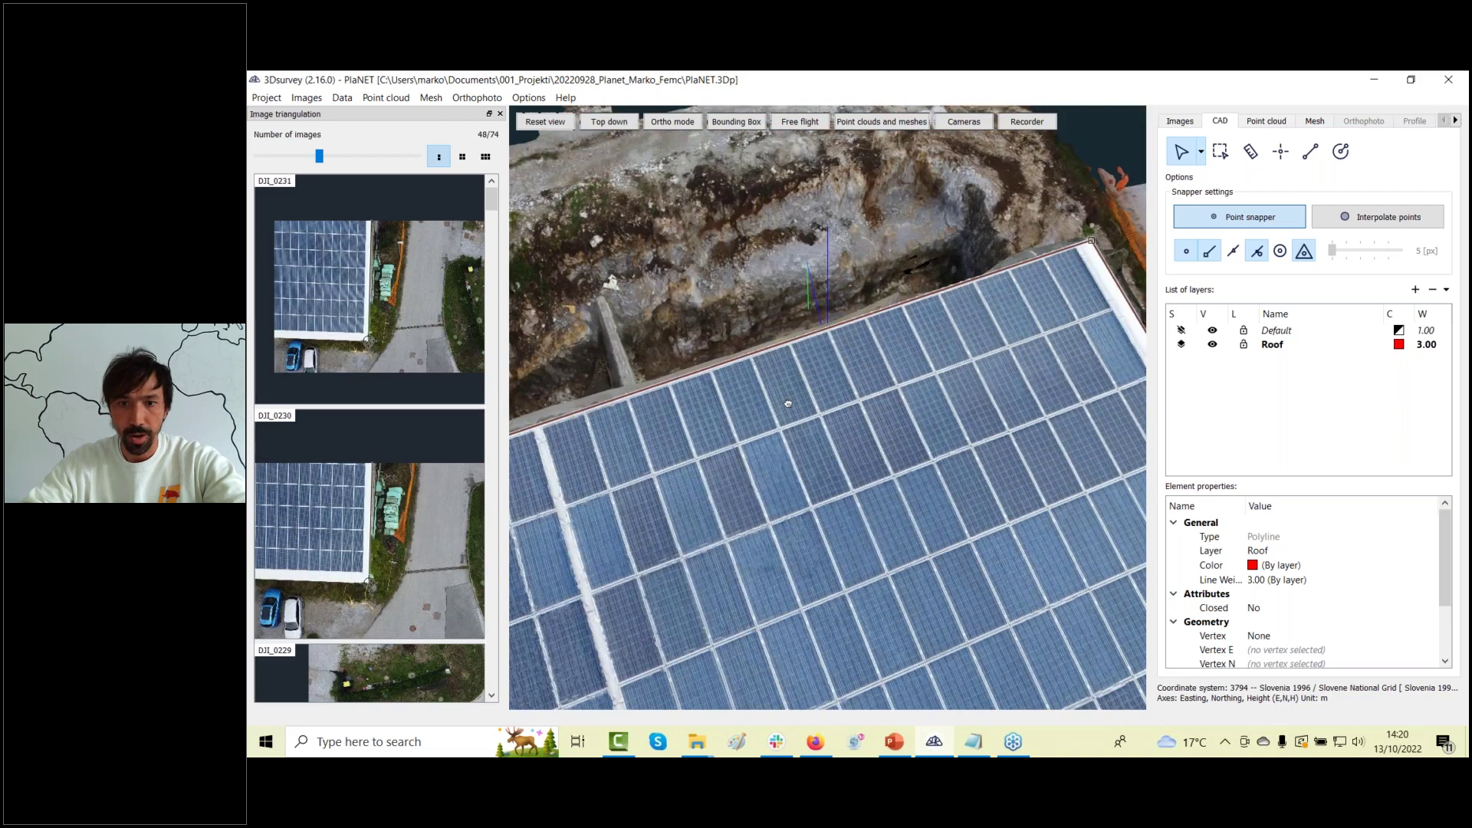
scroll(788, 403, down, 2)
click(999, 286)
scroll(364, 292, up, 2)
drag(362, 289, 371, 291)
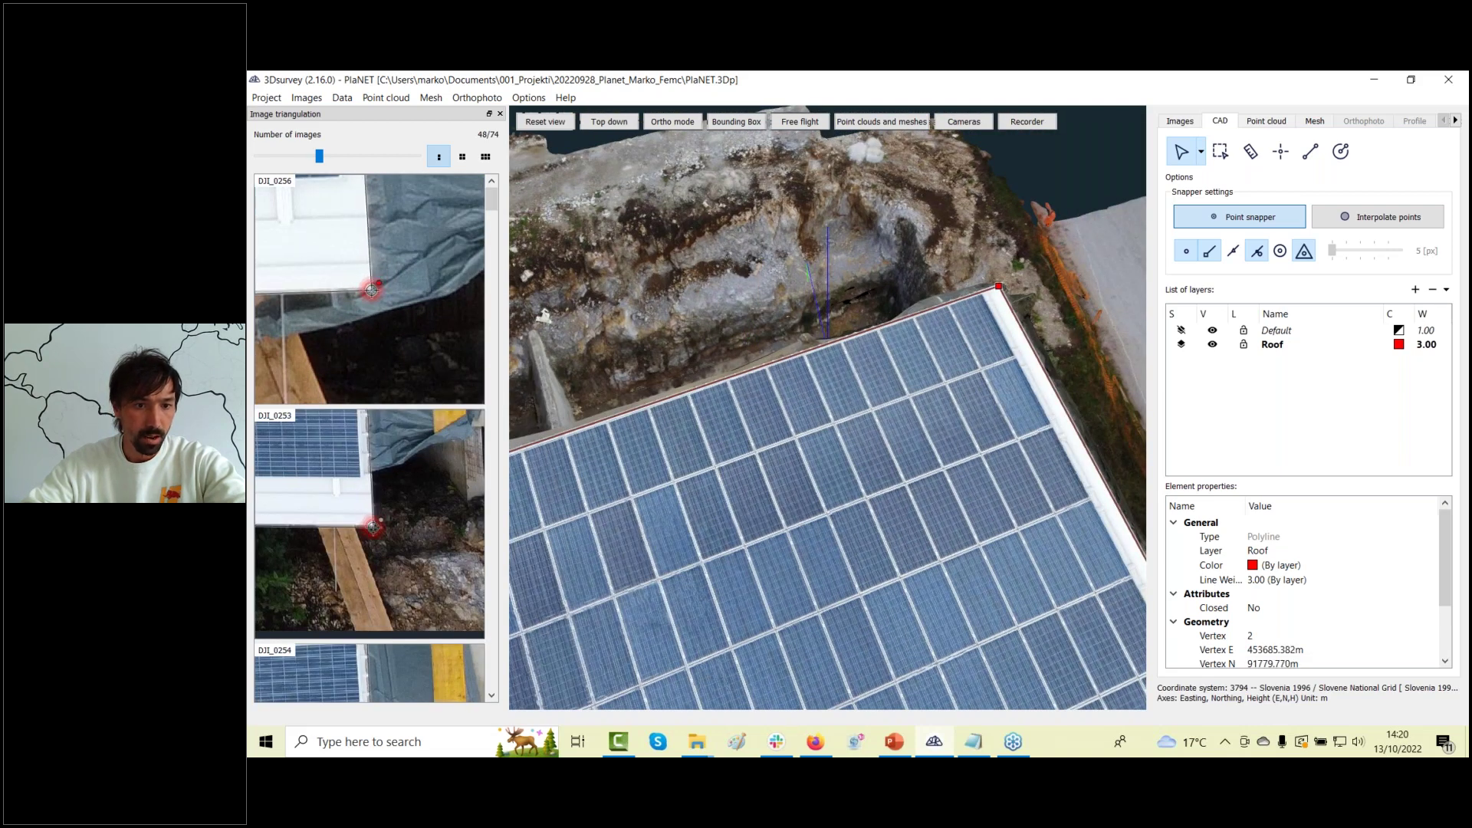
drag(373, 526, 375, 527)
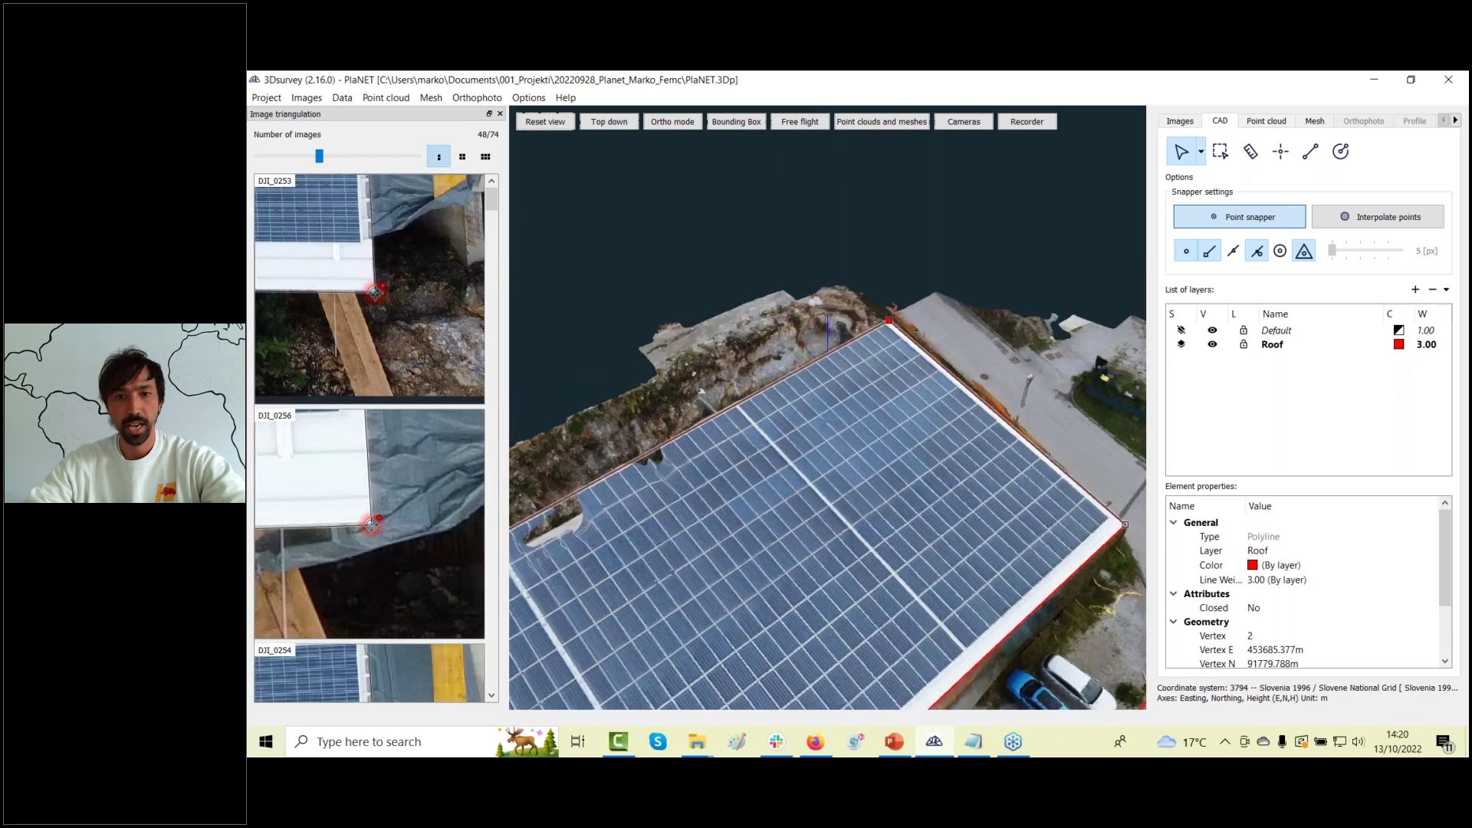
click(1317, 124)
Hide the Plannet textured mesh and orbit to see the roof and road outlines alone.
click(1208, 178)
click(1220, 120)
mouse_move(889, 449)
mouse_down()
mouse_move(963, 434)
mouse_move(877, 427)
mouse_move(892, 457)
mouse_up()
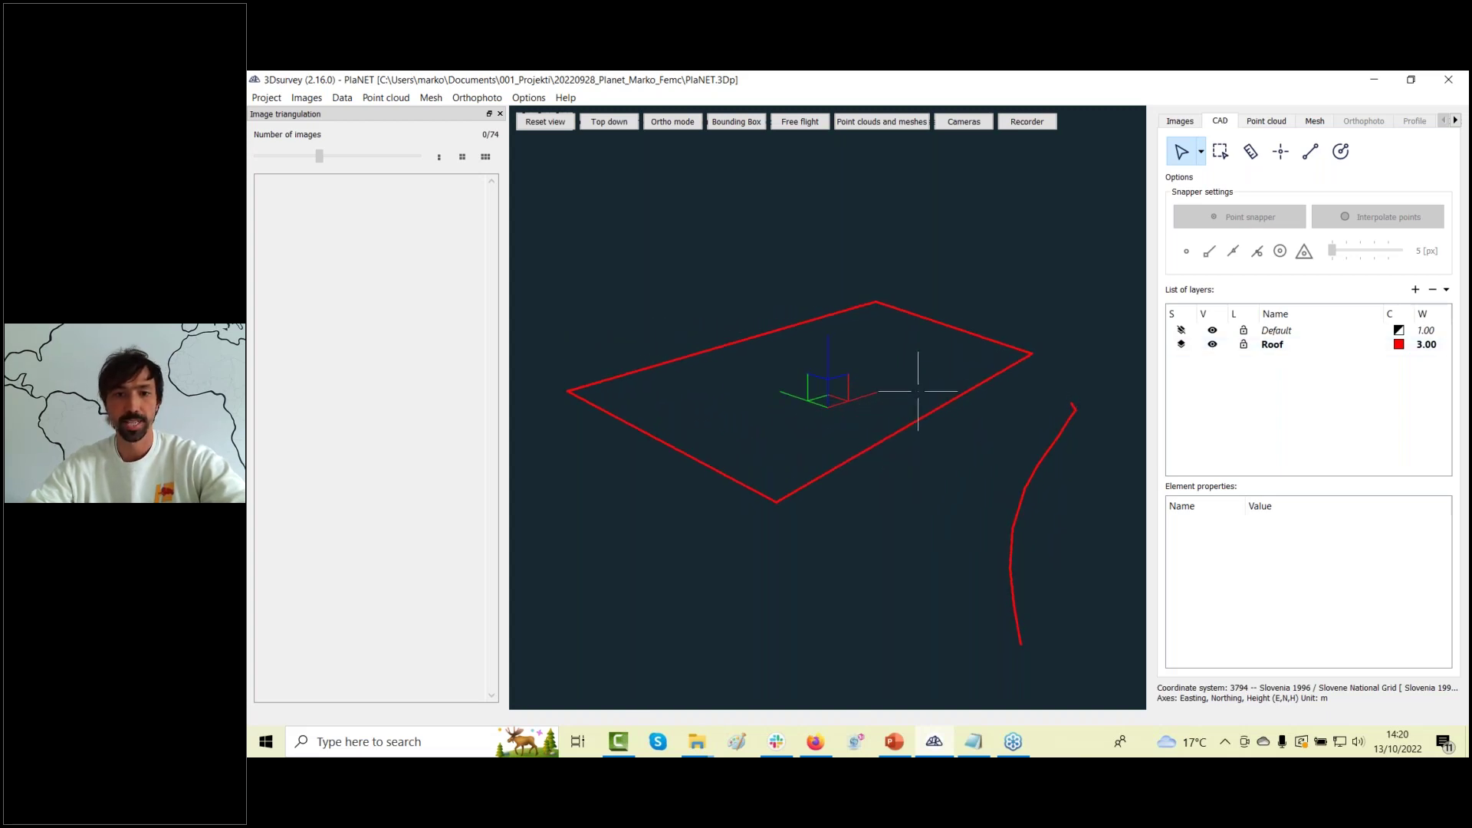
Show the Plannet mesh, orbit and pan to compare the outlines with it, then hide it.
click(1315, 120)
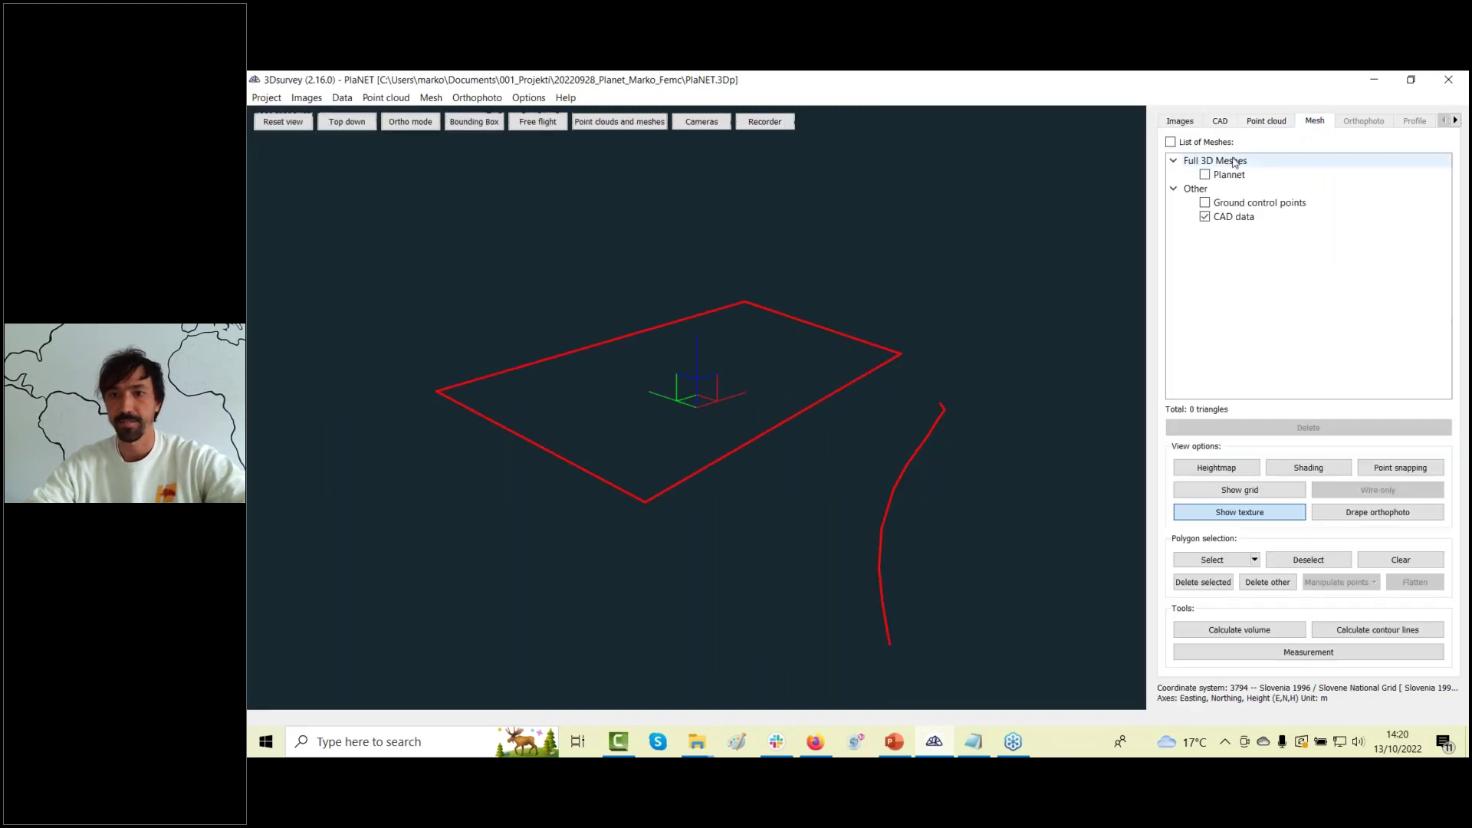
click(1206, 176)
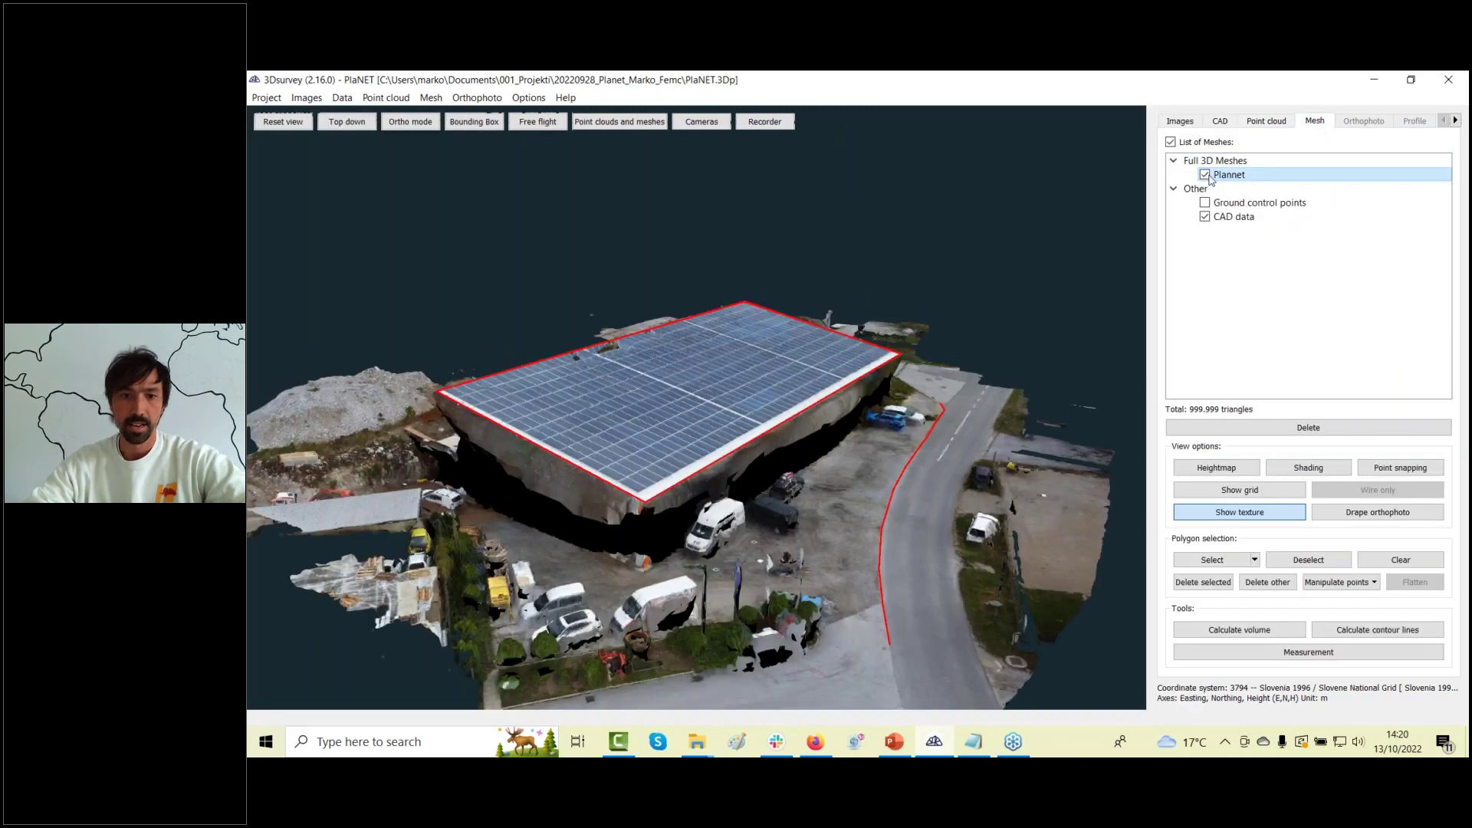
drag(687, 371, 731, 455)
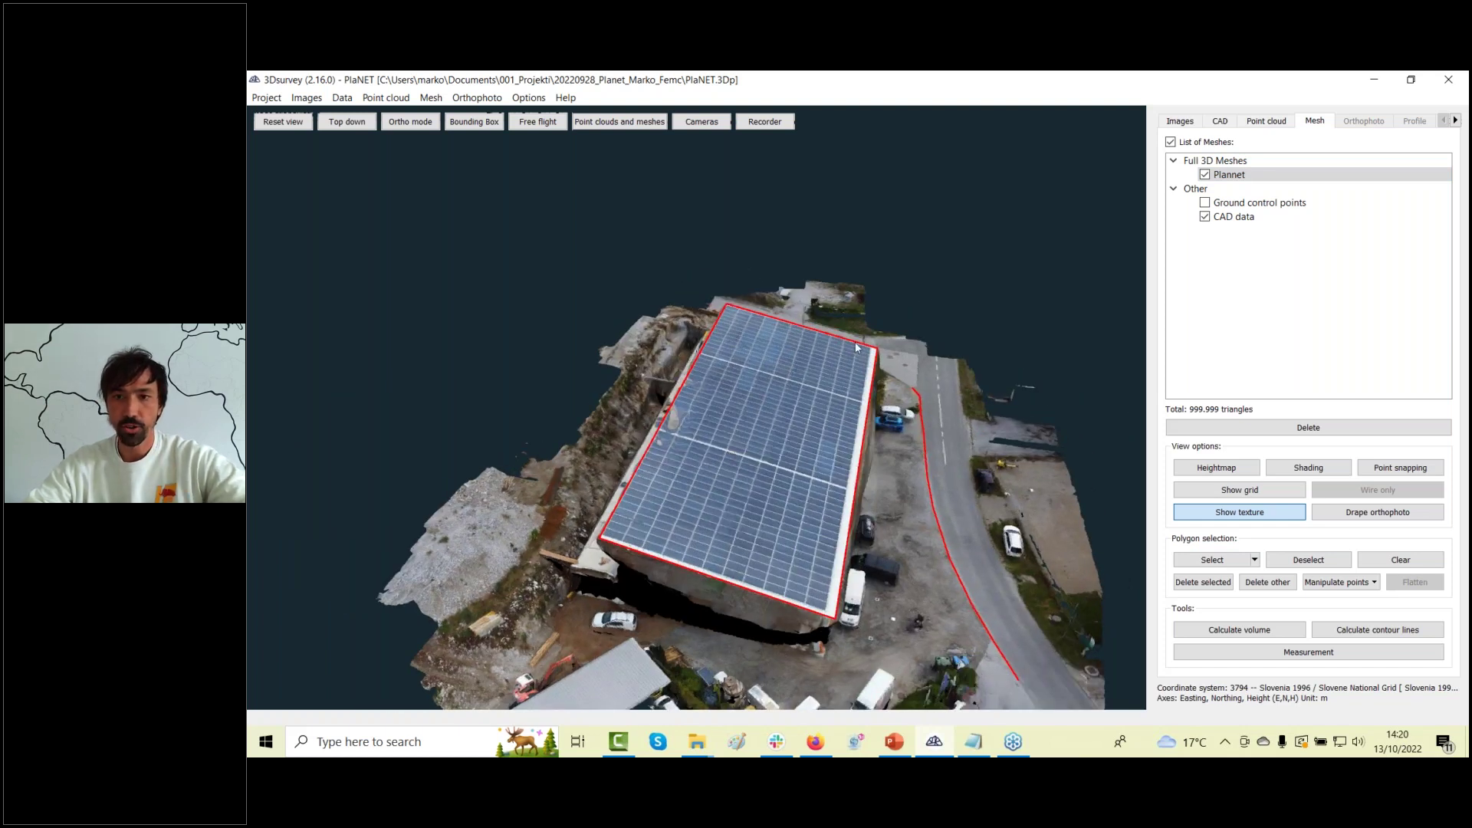
drag(786, 475, 714, 496)
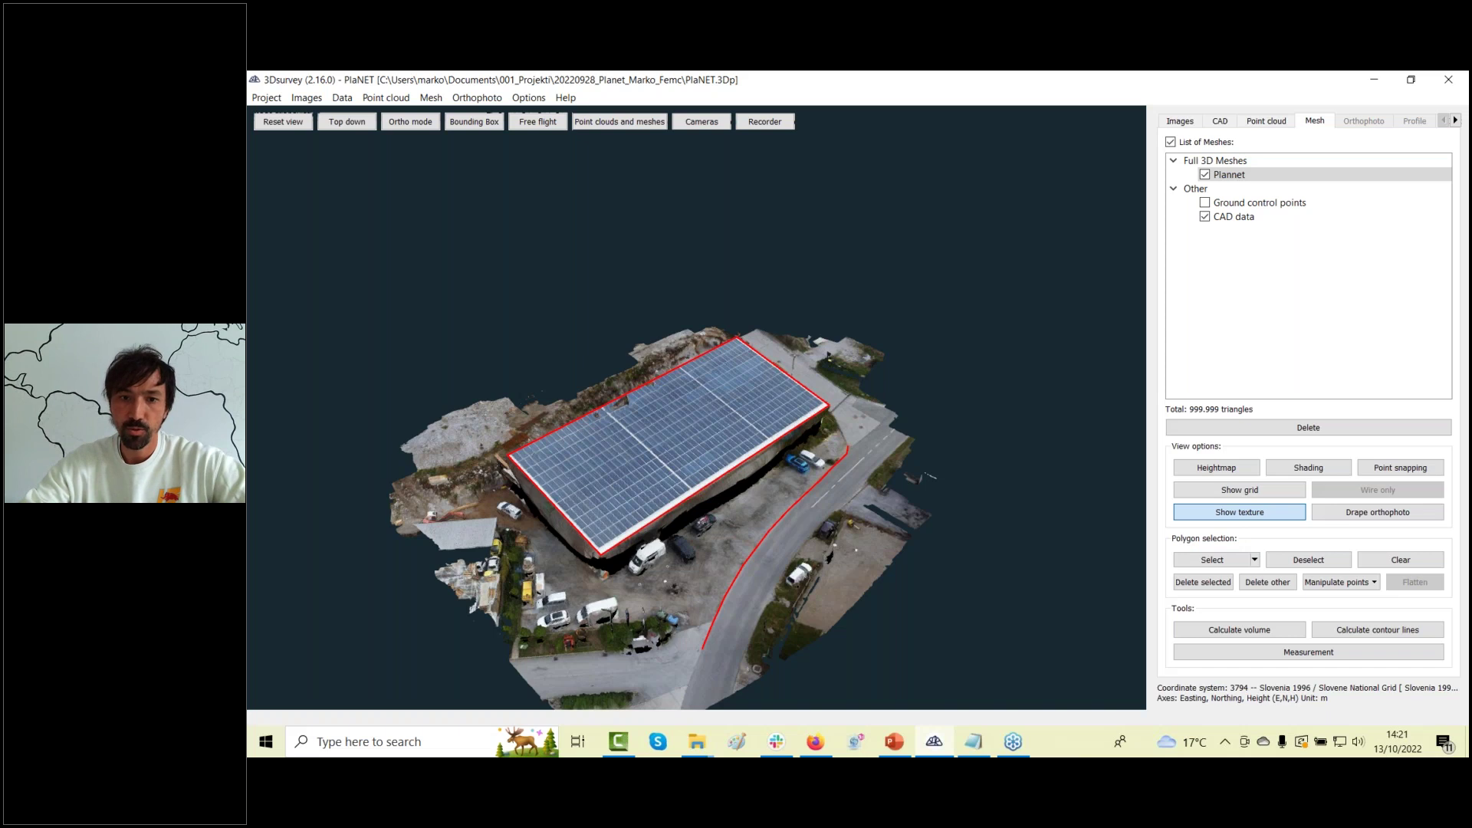
right_drag(675, 434, 985, 382)
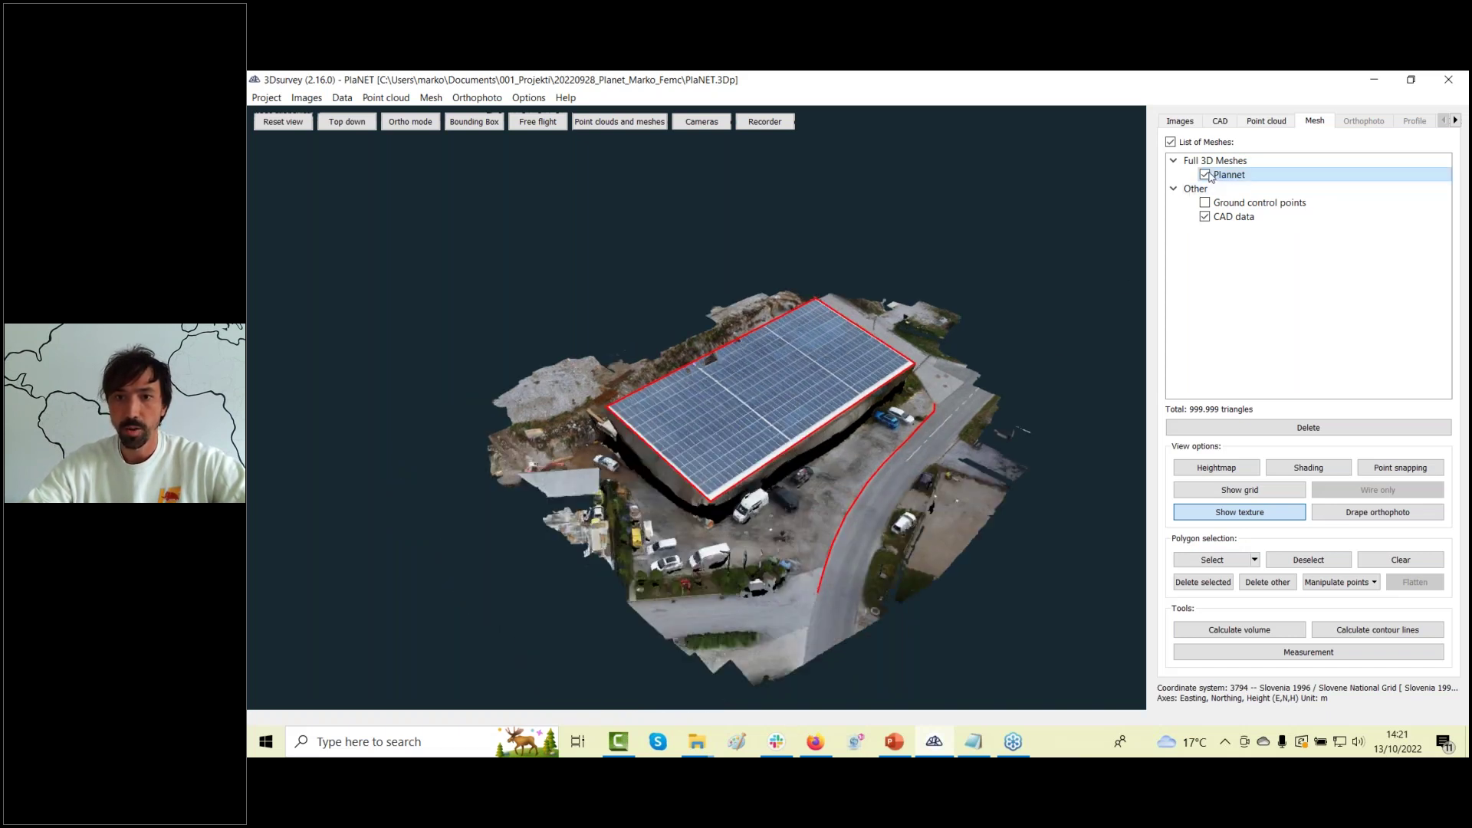
click(1206, 175)
Hide the Roof layer's lines and switch to the image and ground control point lists.
click(1262, 123)
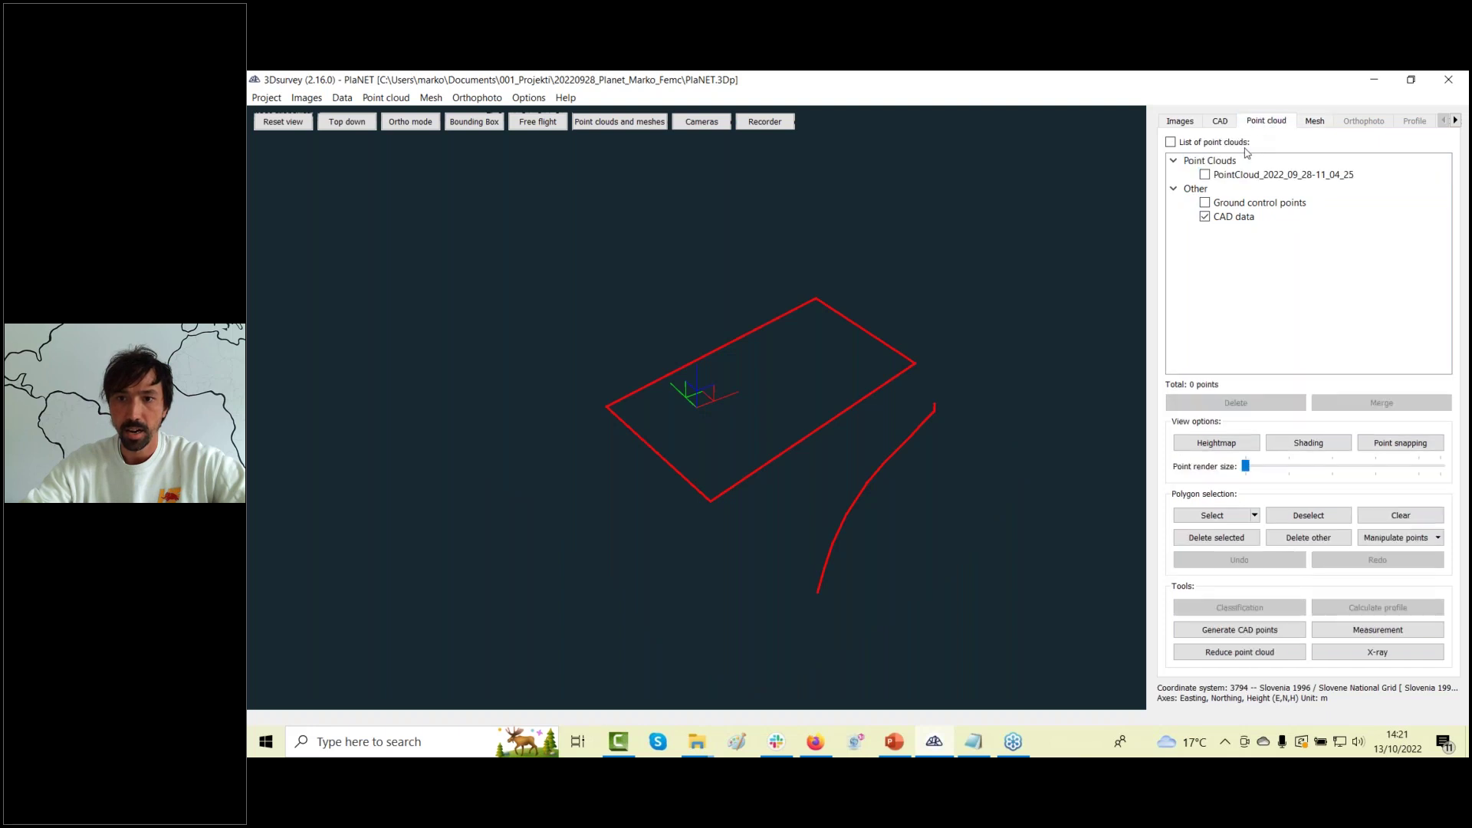
click(1217, 123)
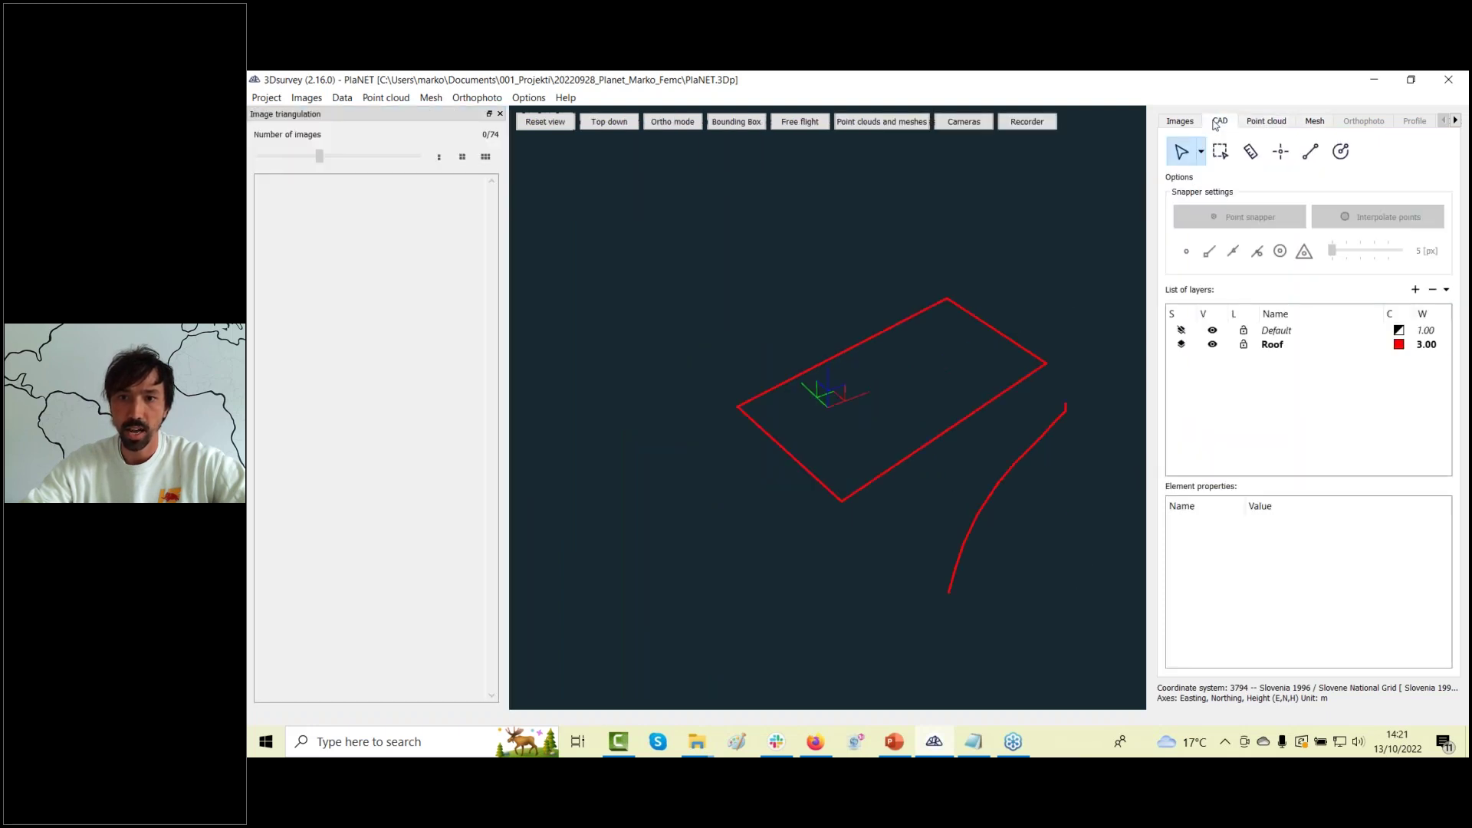
click(1212, 344)
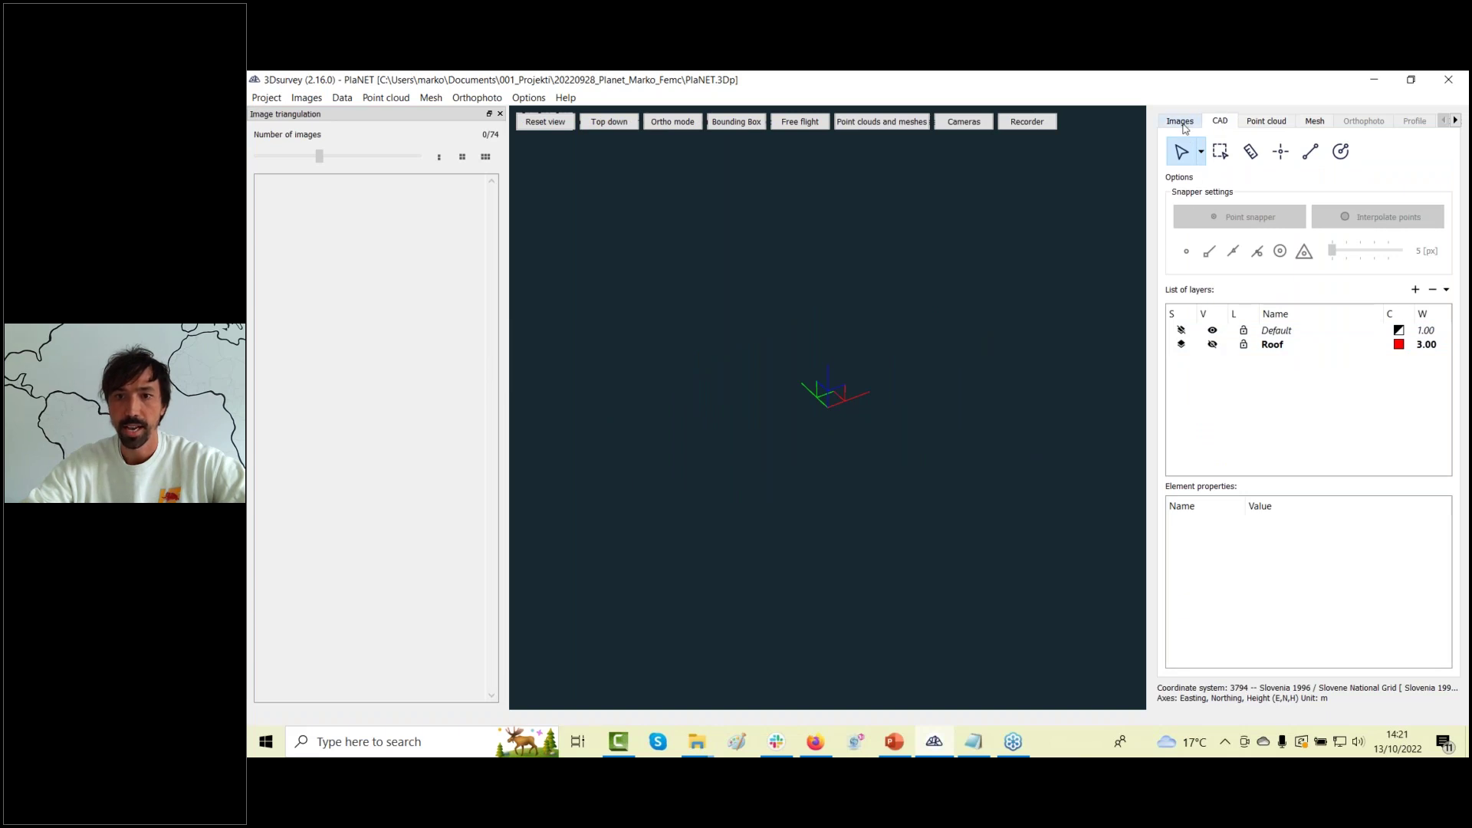
click(1181, 123)
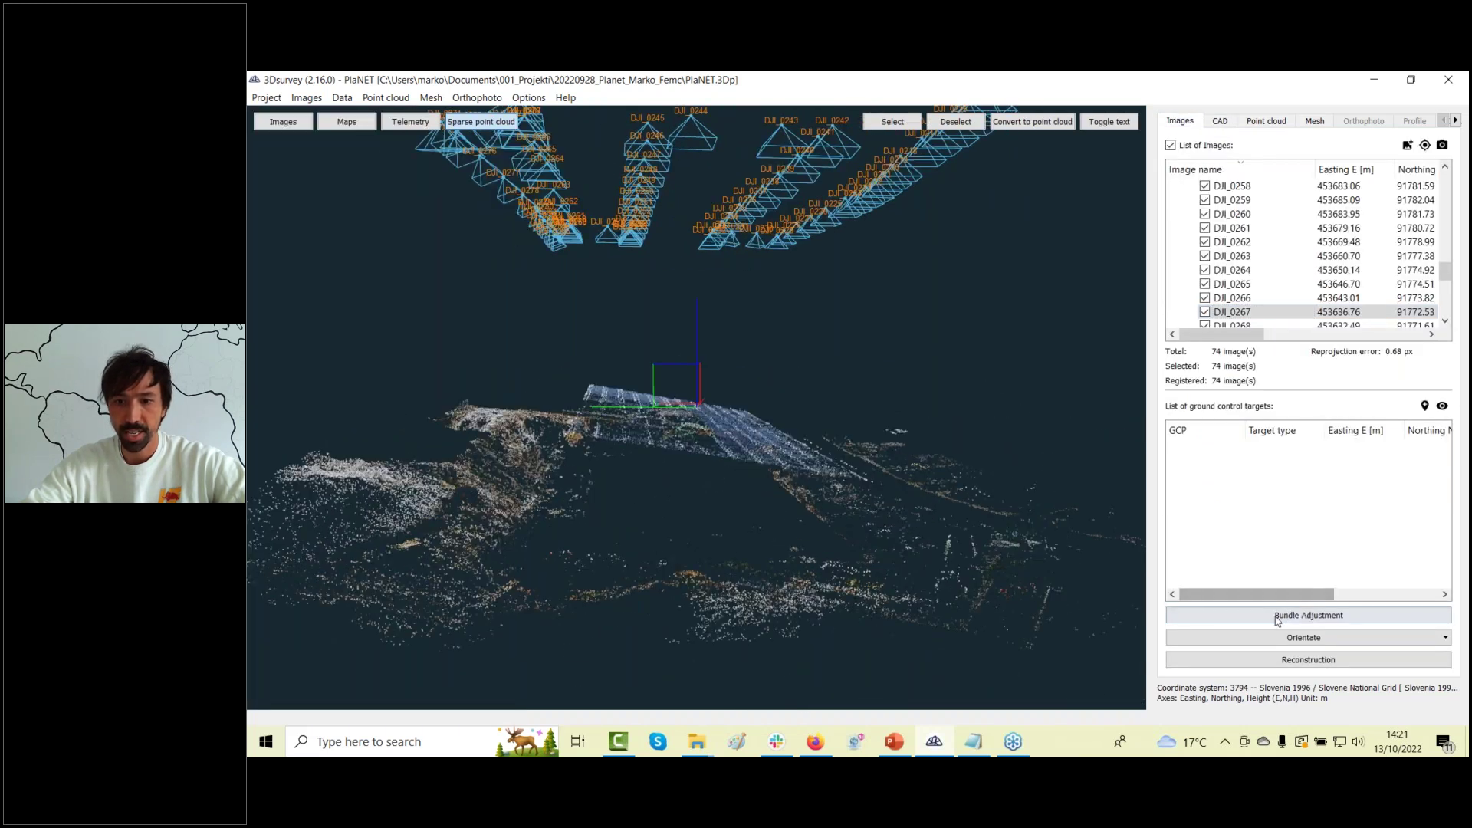
Convert the sparse cloud into a 57,643-point cloud, SparsePointCloud_2022_10_13-14_21_27.
drag(828, 530, 816, 547)
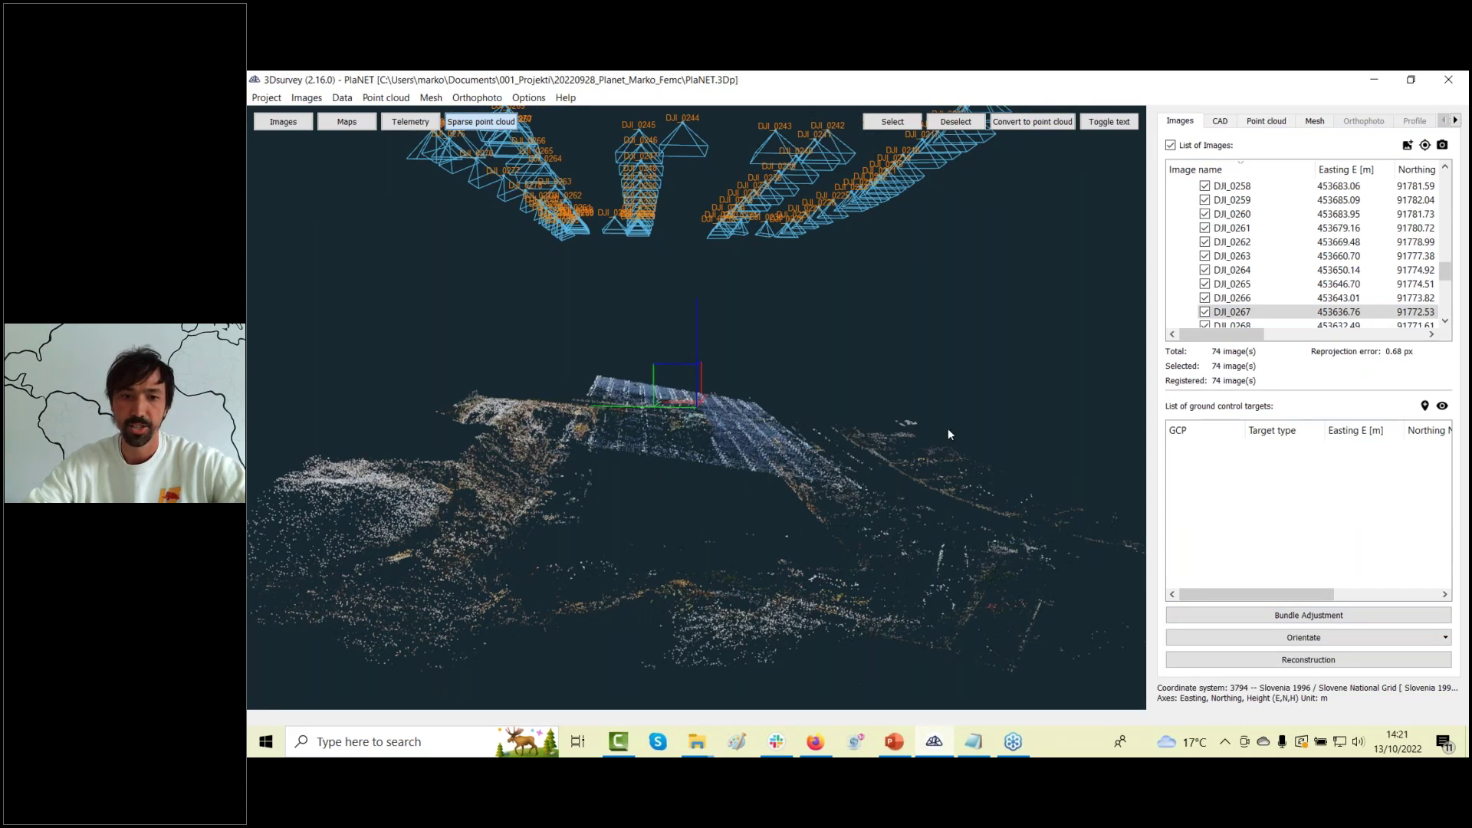
drag(947, 434, 944, 468)
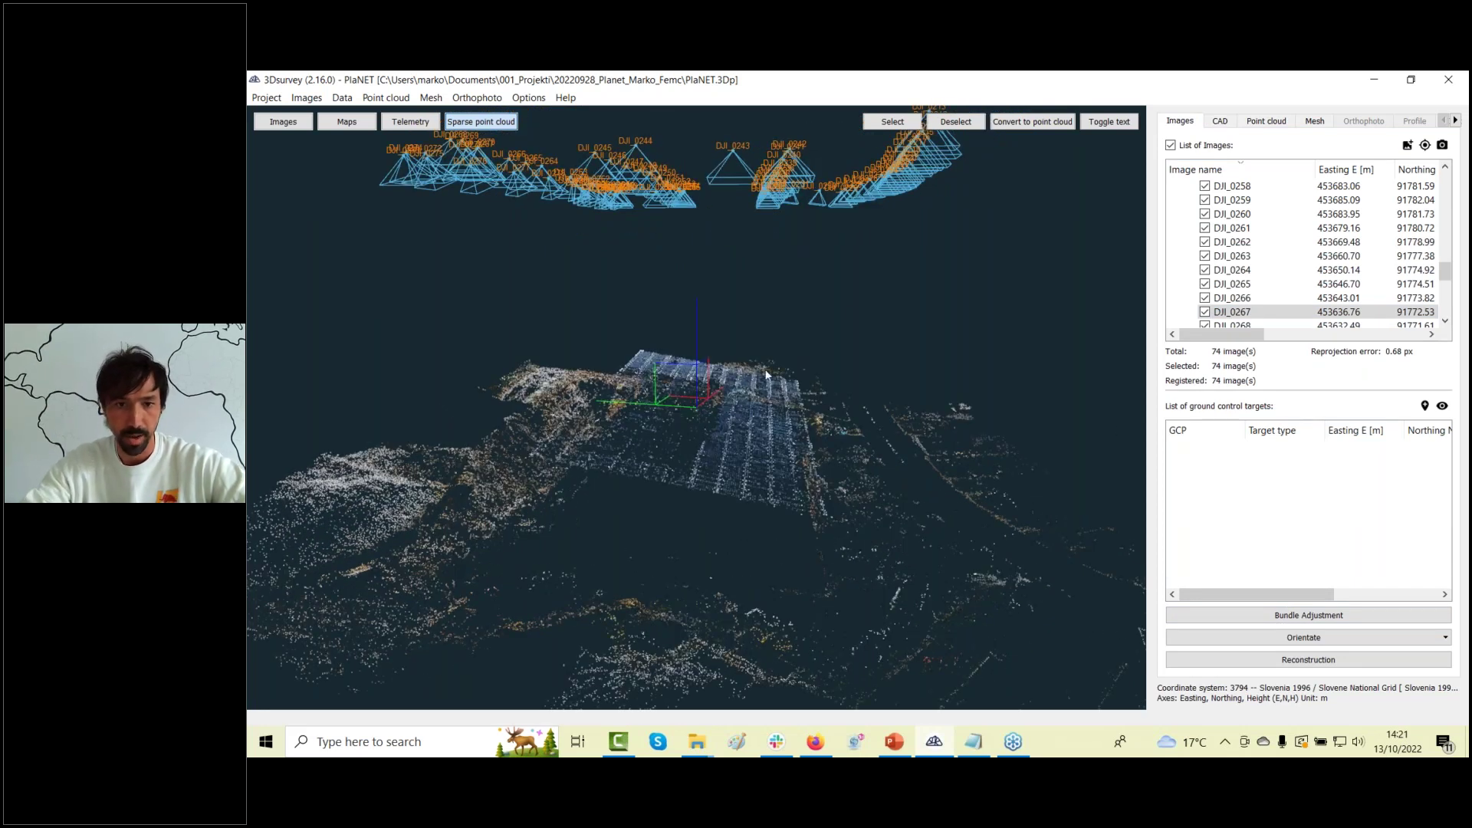
drag(732, 396, 804, 330)
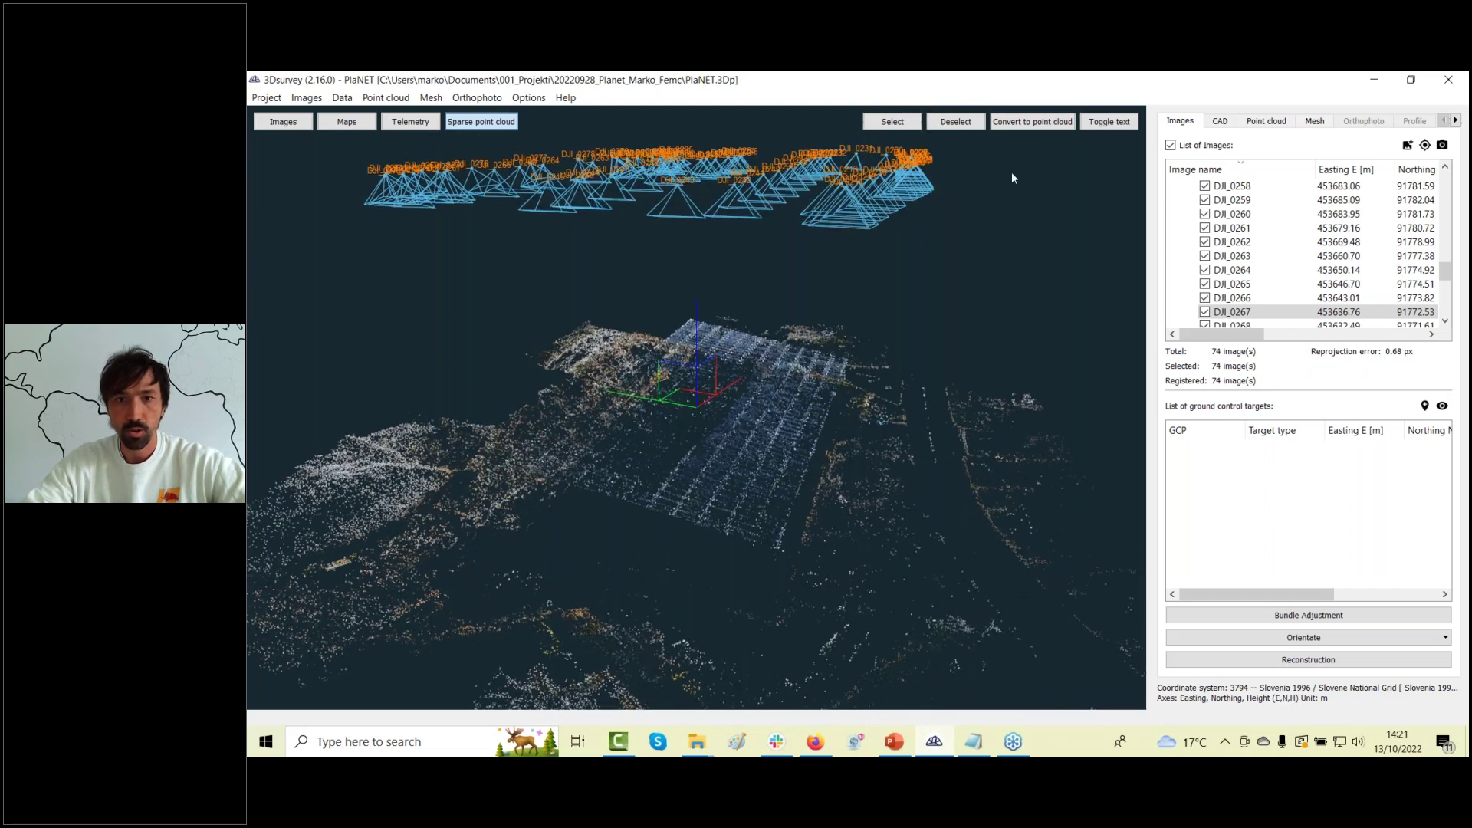
click(1022, 123)
drag(721, 490, 771, 303)
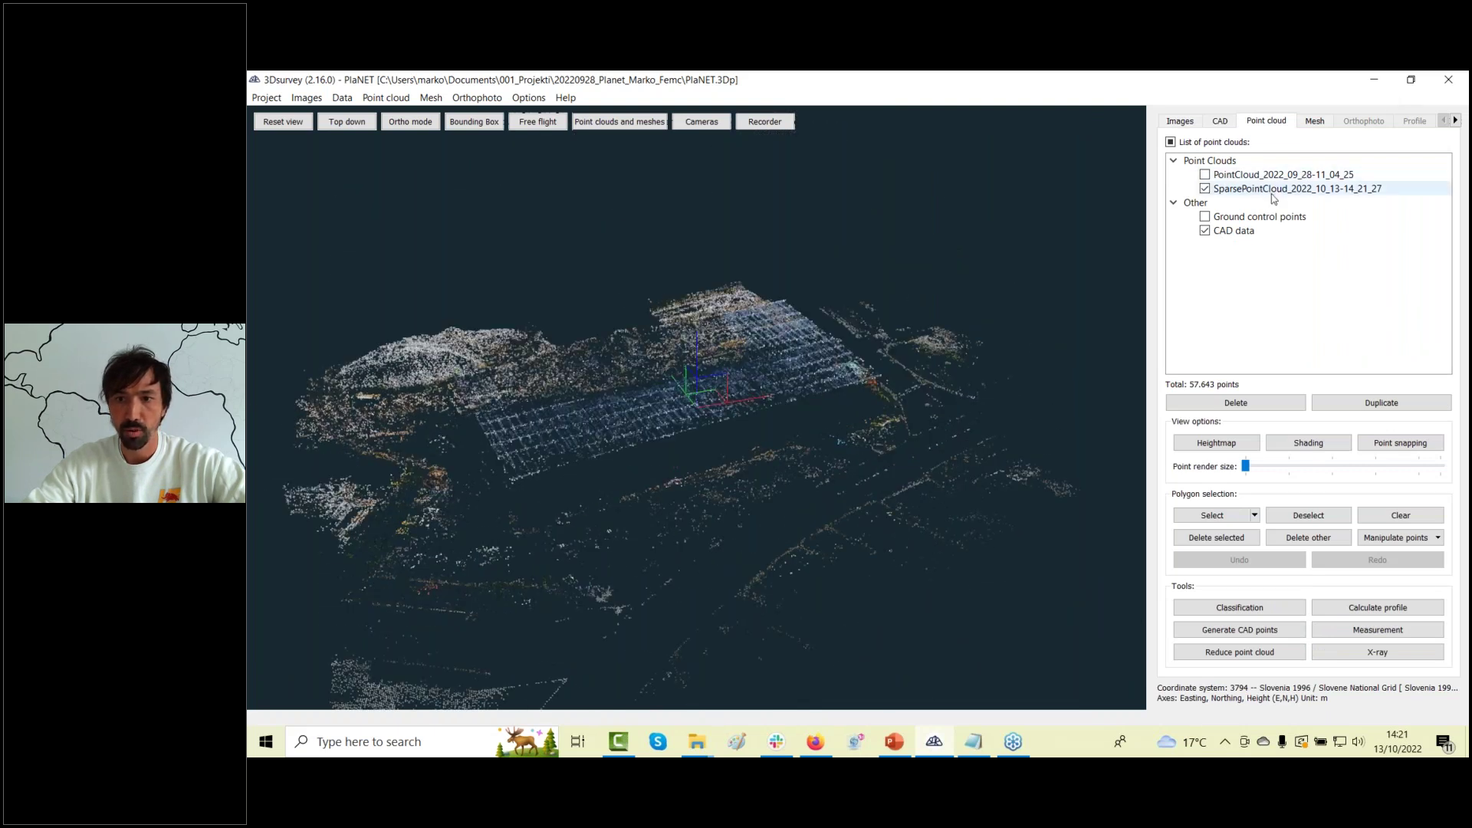
Draw a Roof-layer polyline through each roof corner in the converted point cloud.
click(1225, 120)
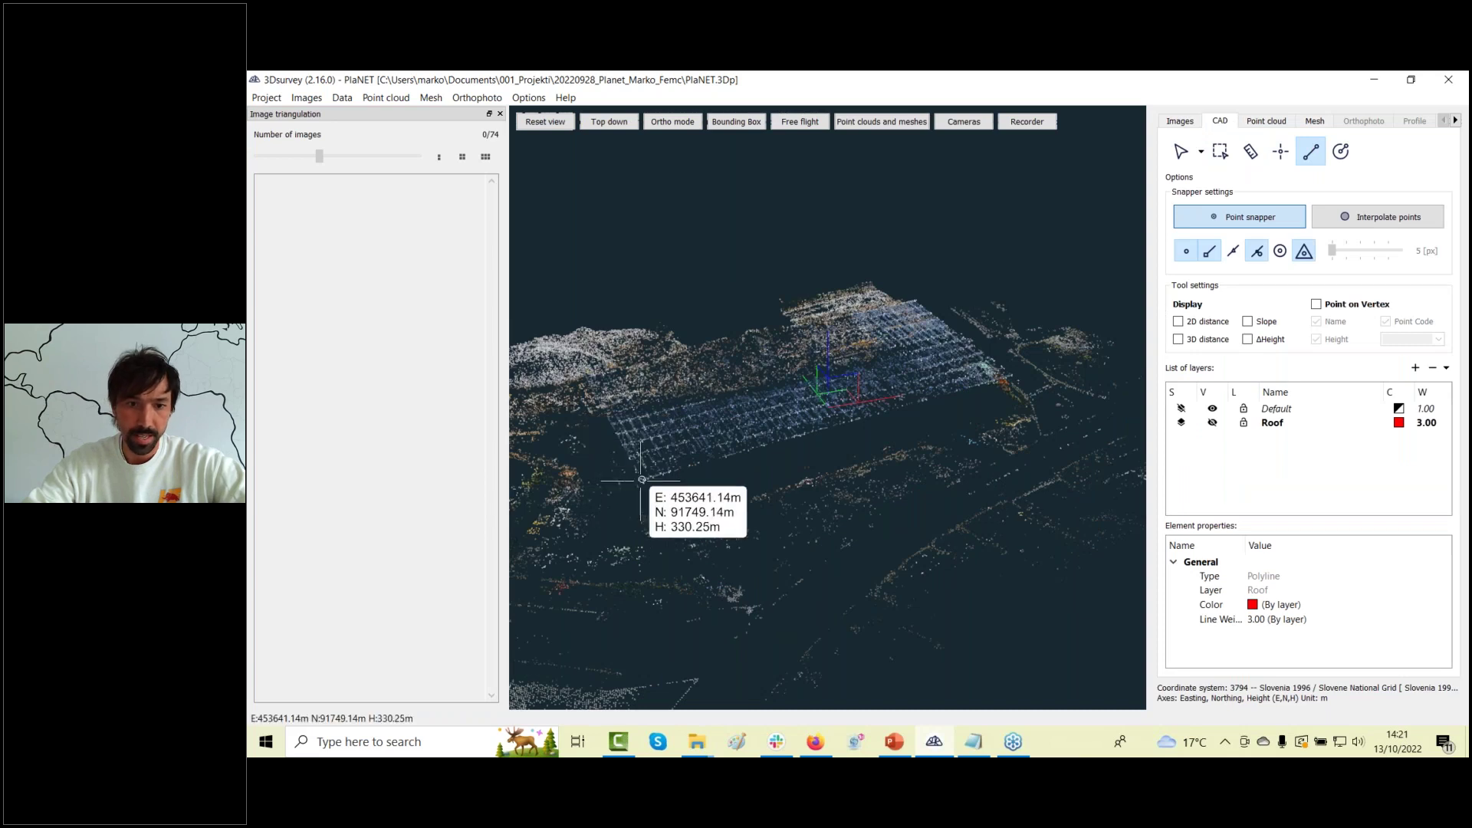
click(643, 480)
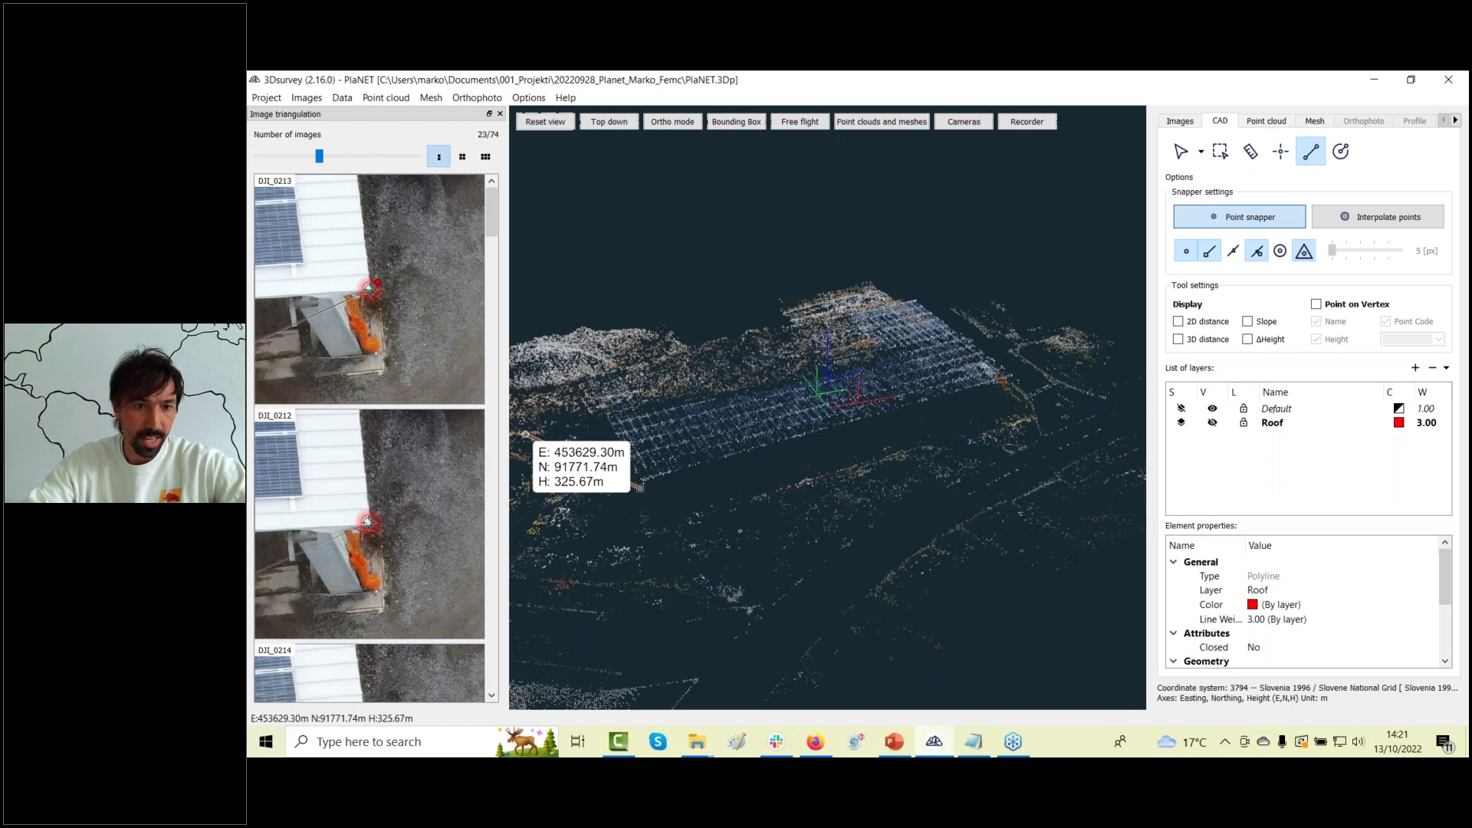
middle_drag(729, 592, 652, 548)
middle_drag(1047, 479, 962, 516)
click(962, 516)
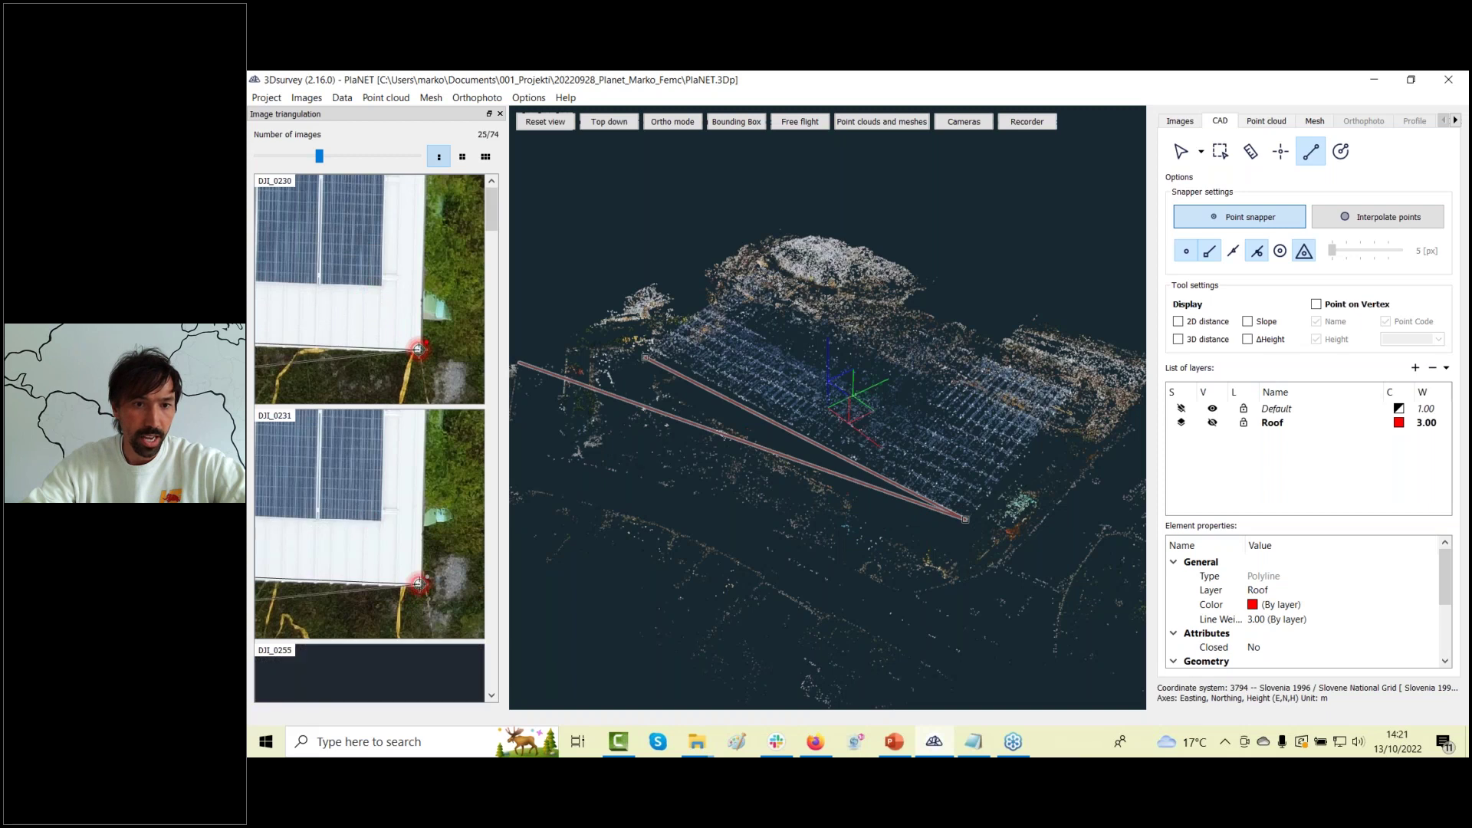
click(950, 510)
drag(950, 510, 844, 583)
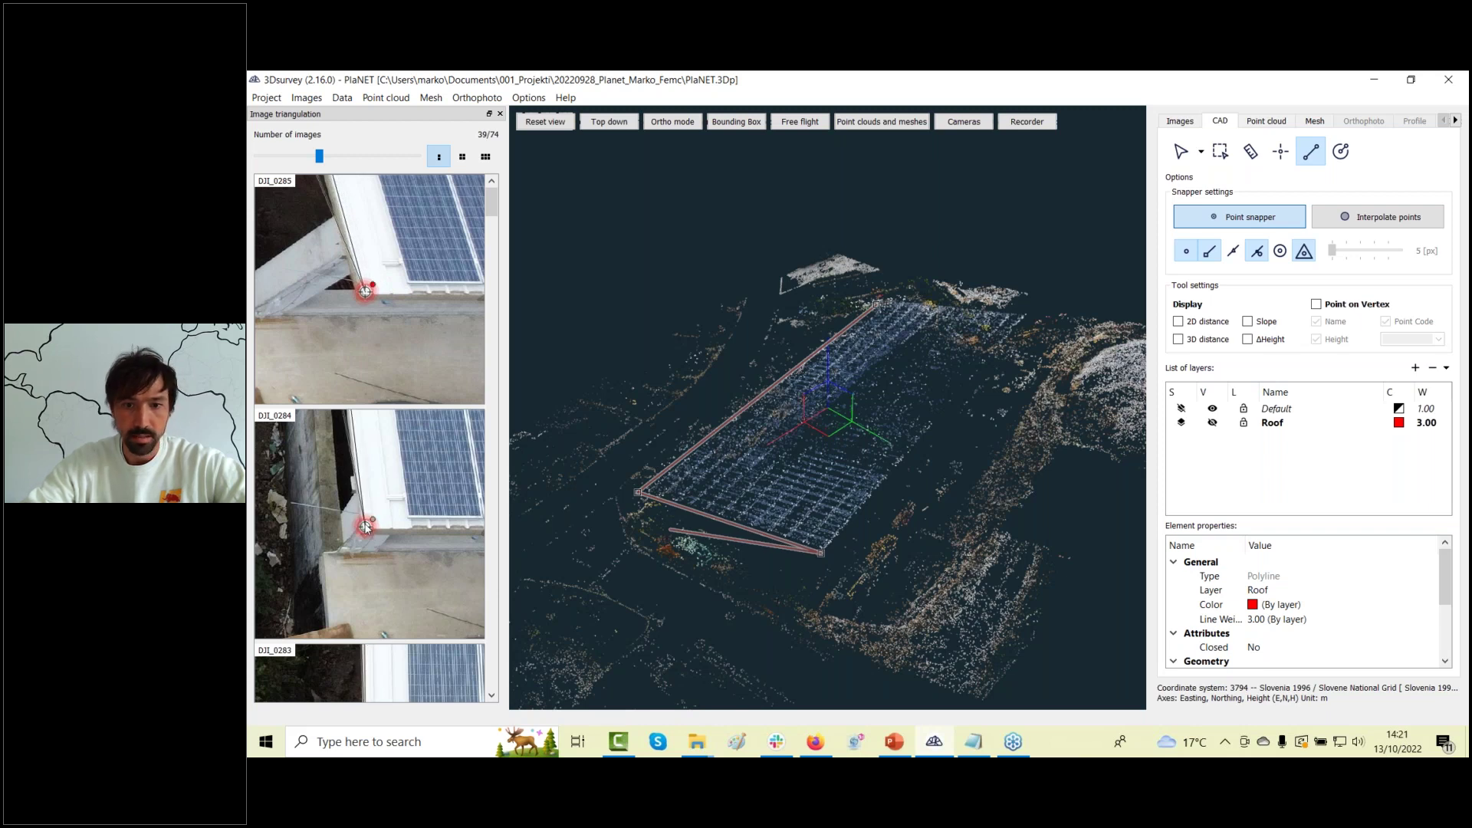
mouse_move(820, 602)
mouse_down()
mouse_move(638, 428)
mouse_move(799, 609)
mouse_up()
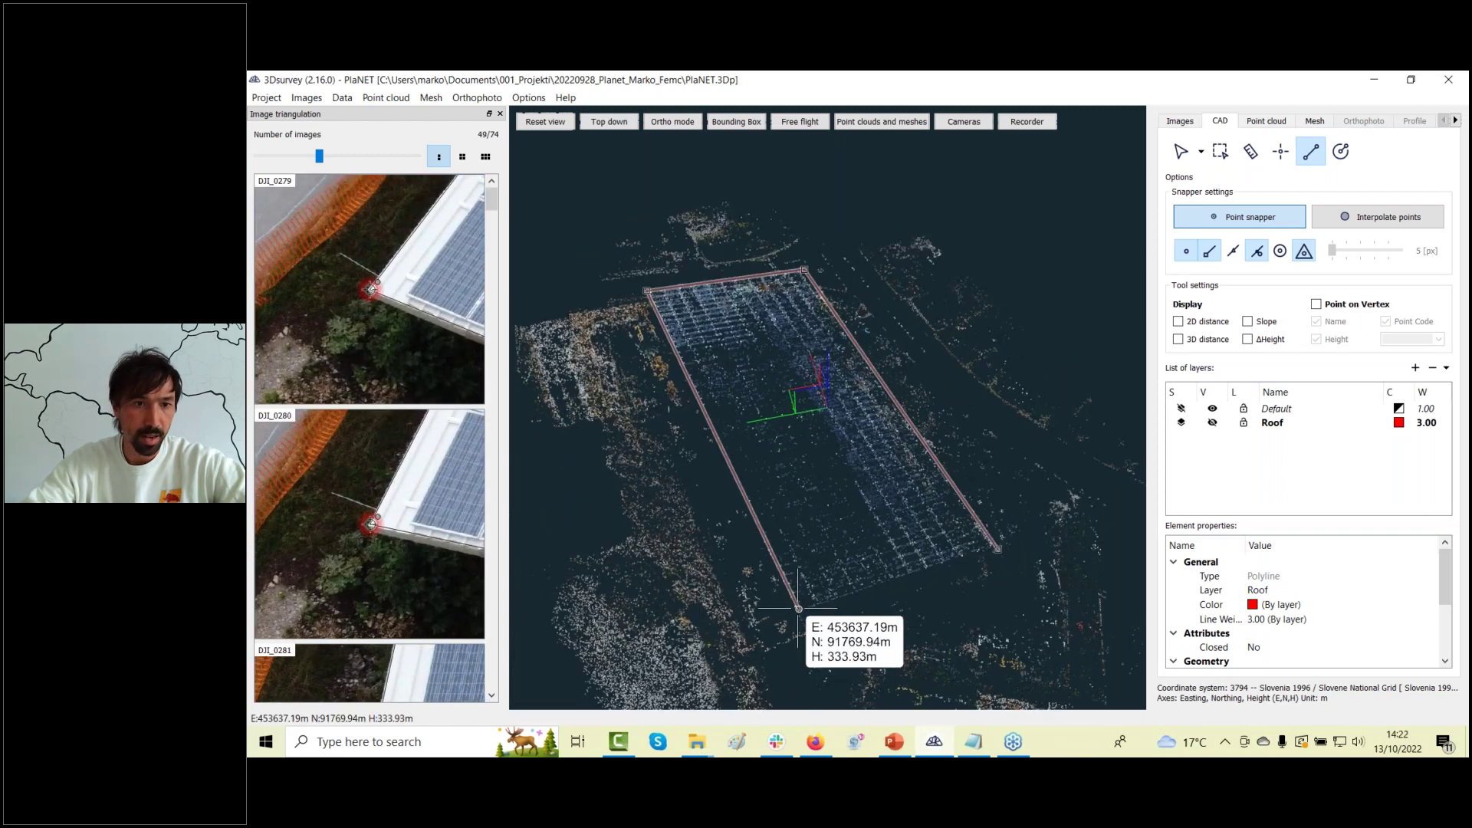
click(798, 608)
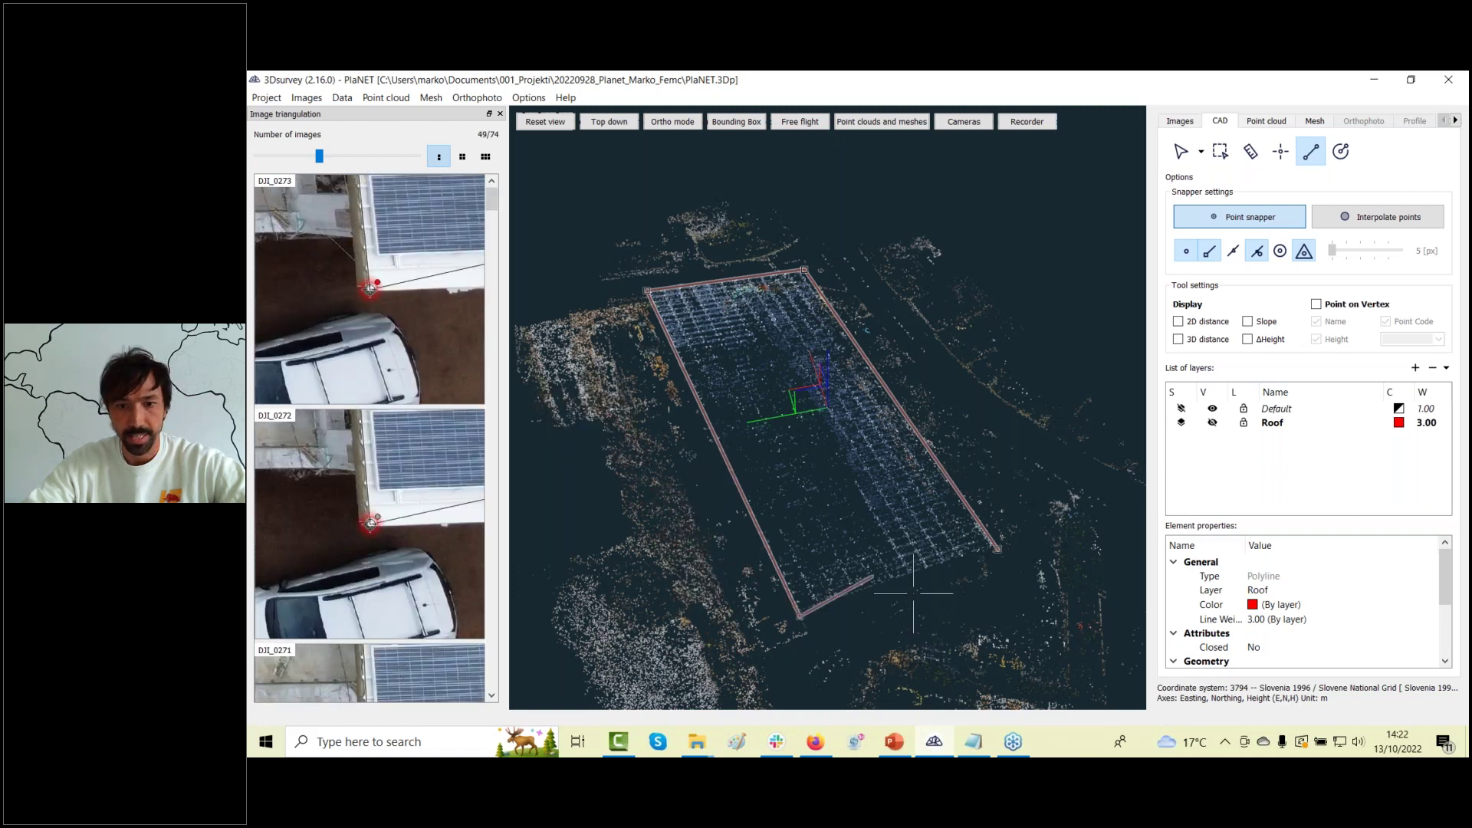
drag(913, 593, 871, 594)
key(Escape)
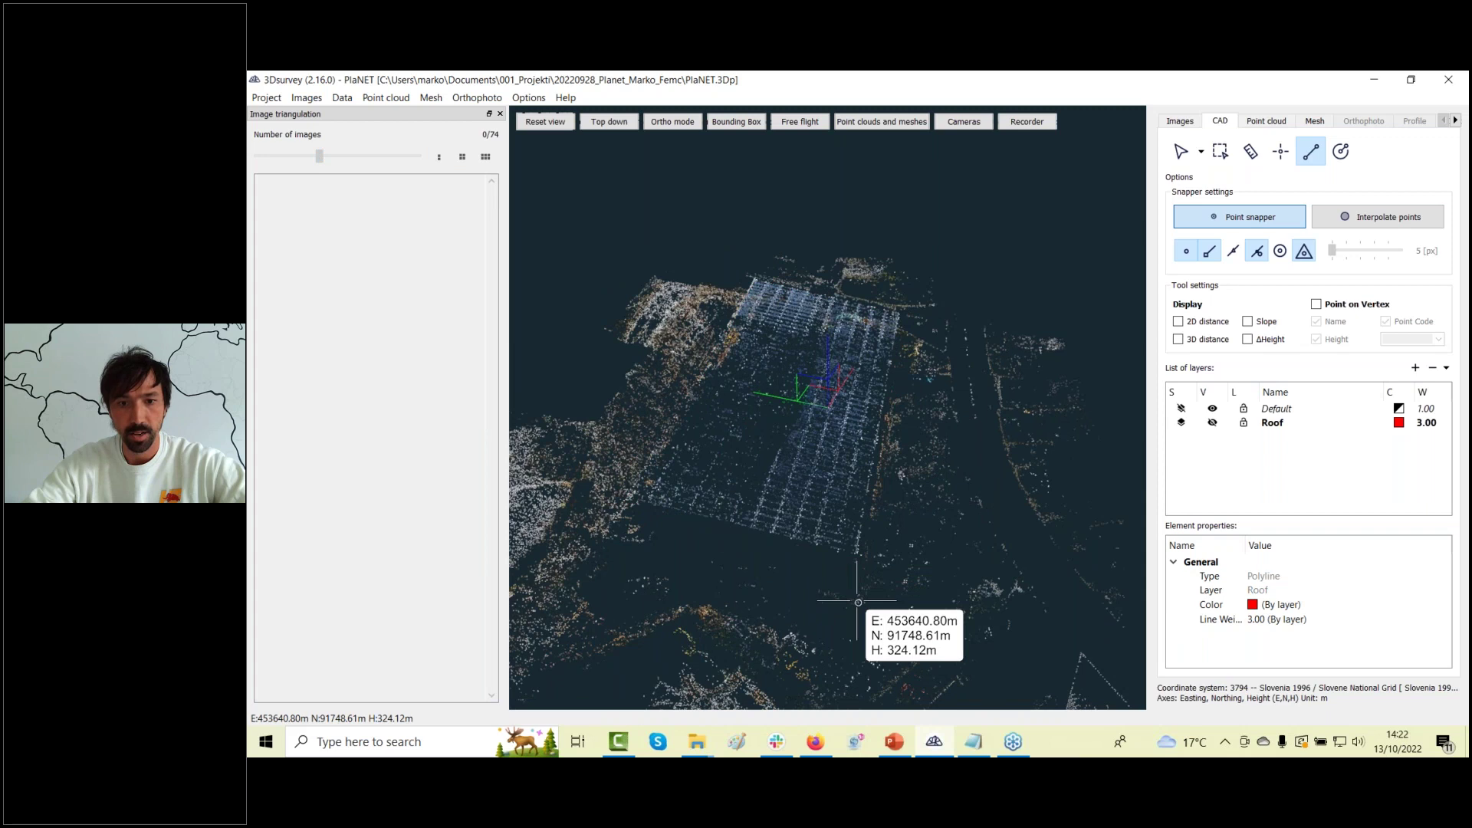
Show the Roof layer outlines again and zoom in to inspect them.
click(1213, 424)
drag(872, 508, 932, 446)
mouse_move(1009, 493)
mouse_down()
mouse_move(1024, 491)
mouse_move(861, 601)
mouse_move(964, 541)
mouse_move(1074, 536)
mouse_move(936, 450)
mouse_move(1019, 429)
mouse_move(1026, 396)
mouse_move(997, 479)
mouse_up()
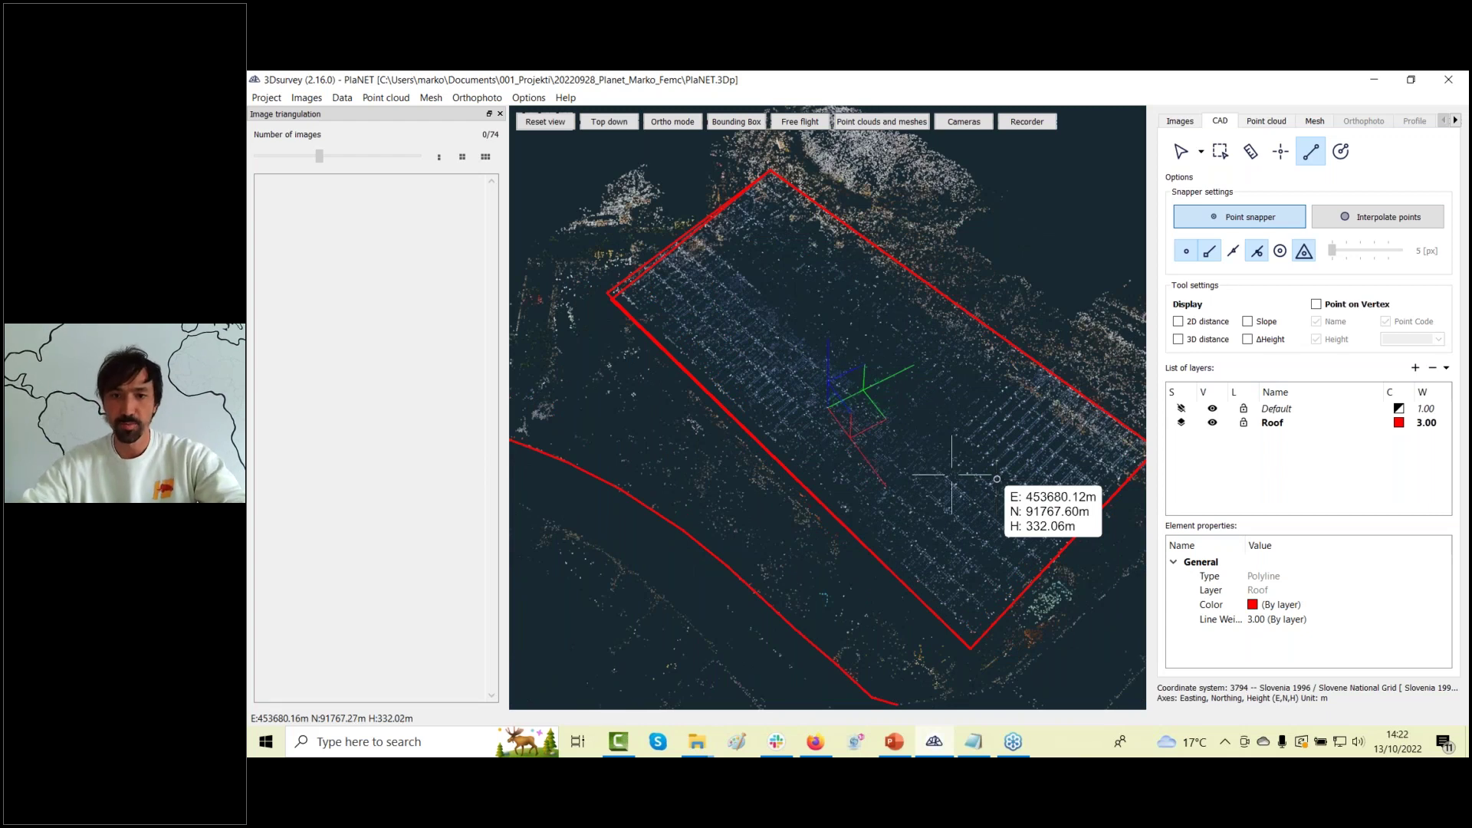
scroll(876, 462, down, 2)
click(267, 97)
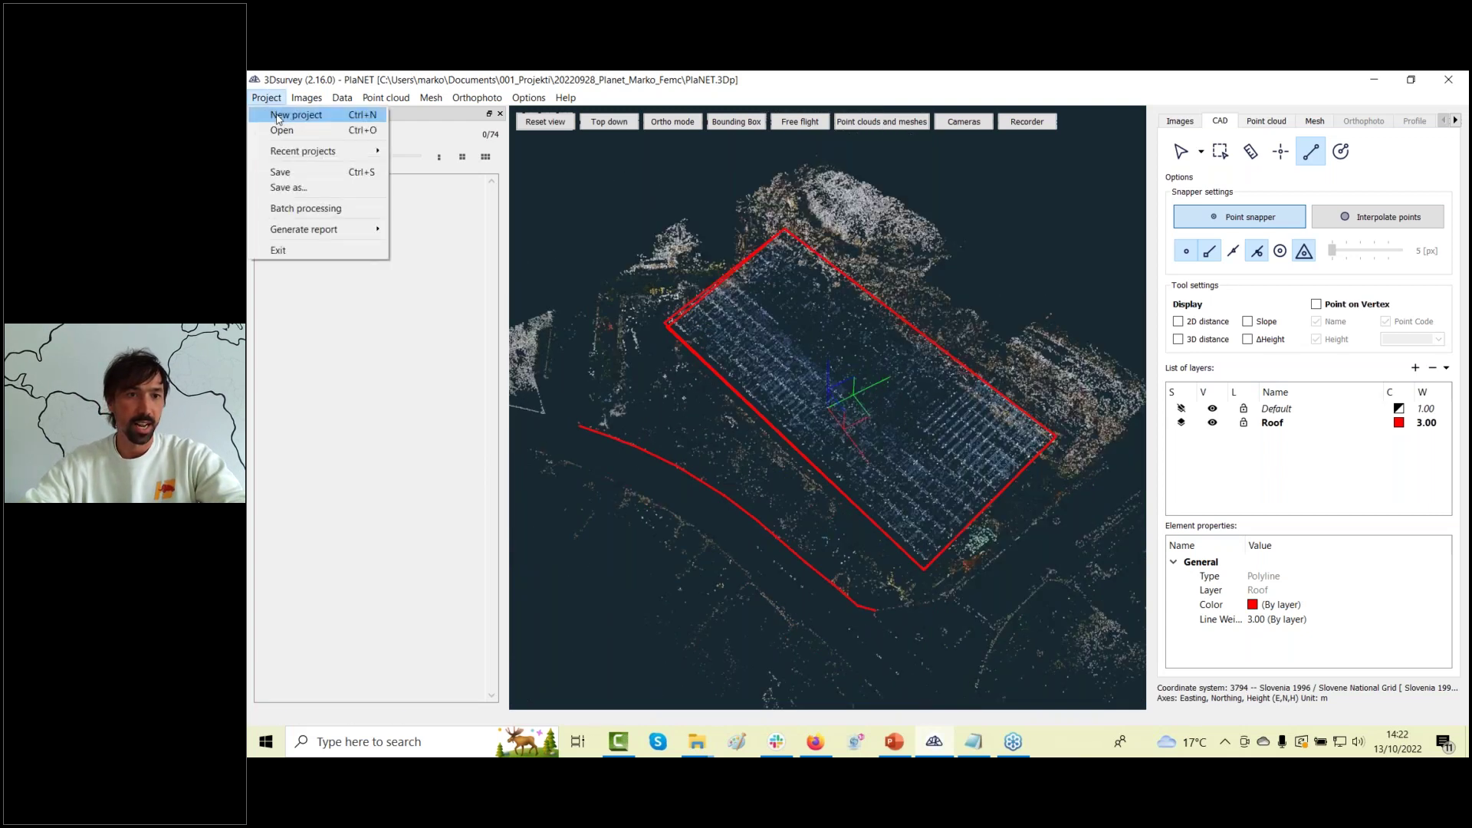
mouse_move(305, 151)
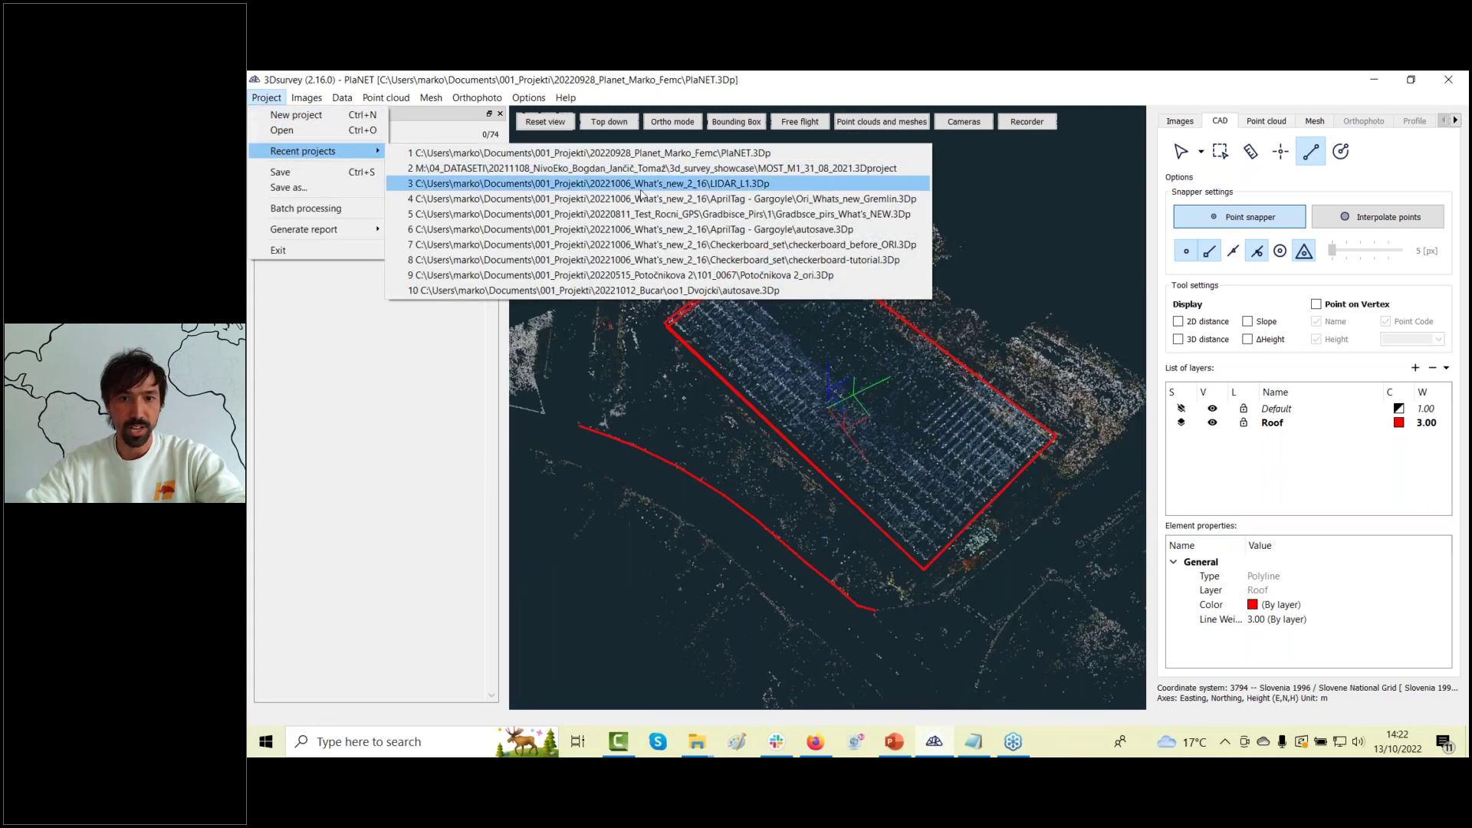
click(678, 272)
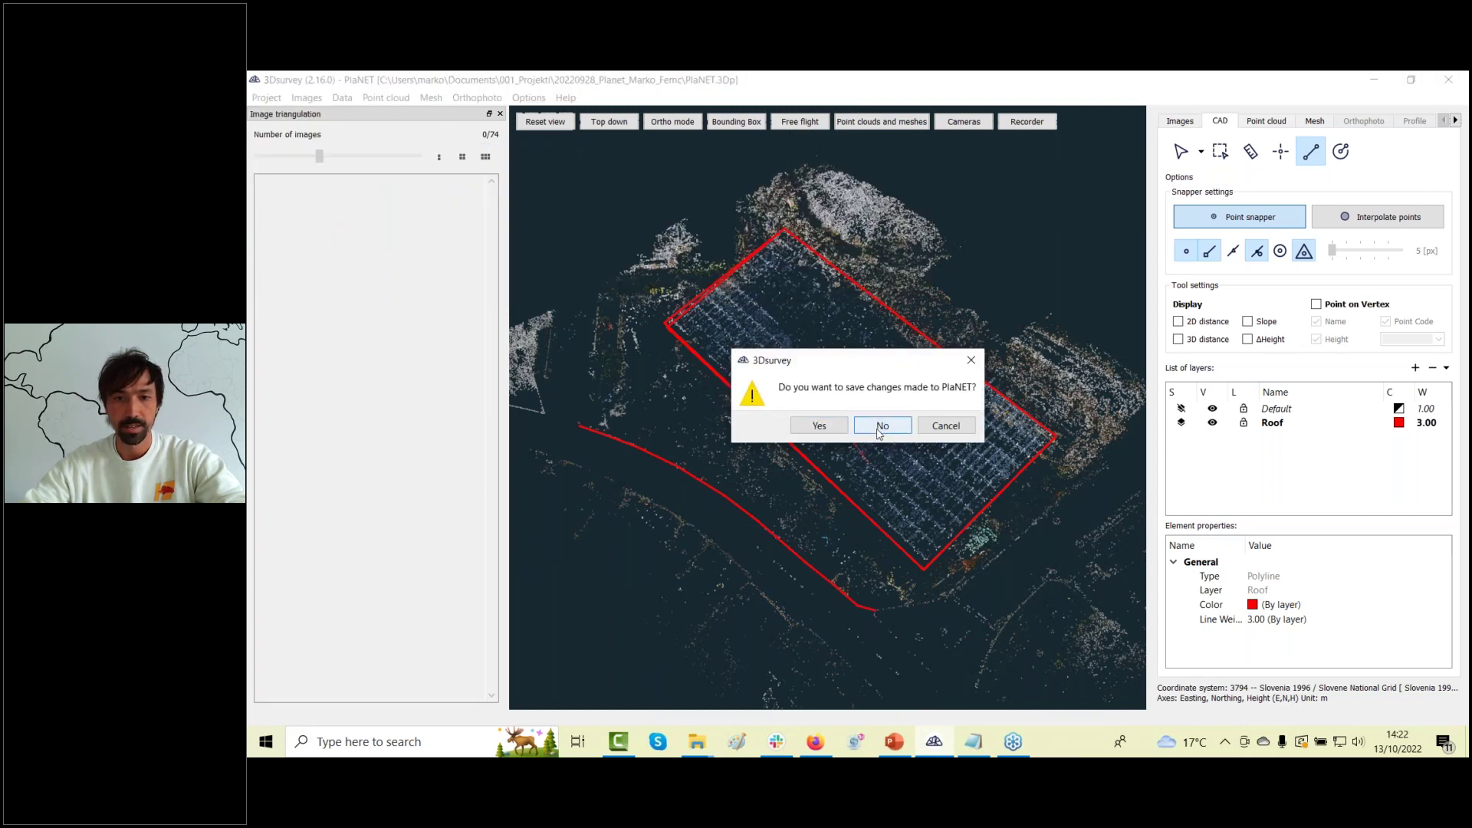
click(880, 428)
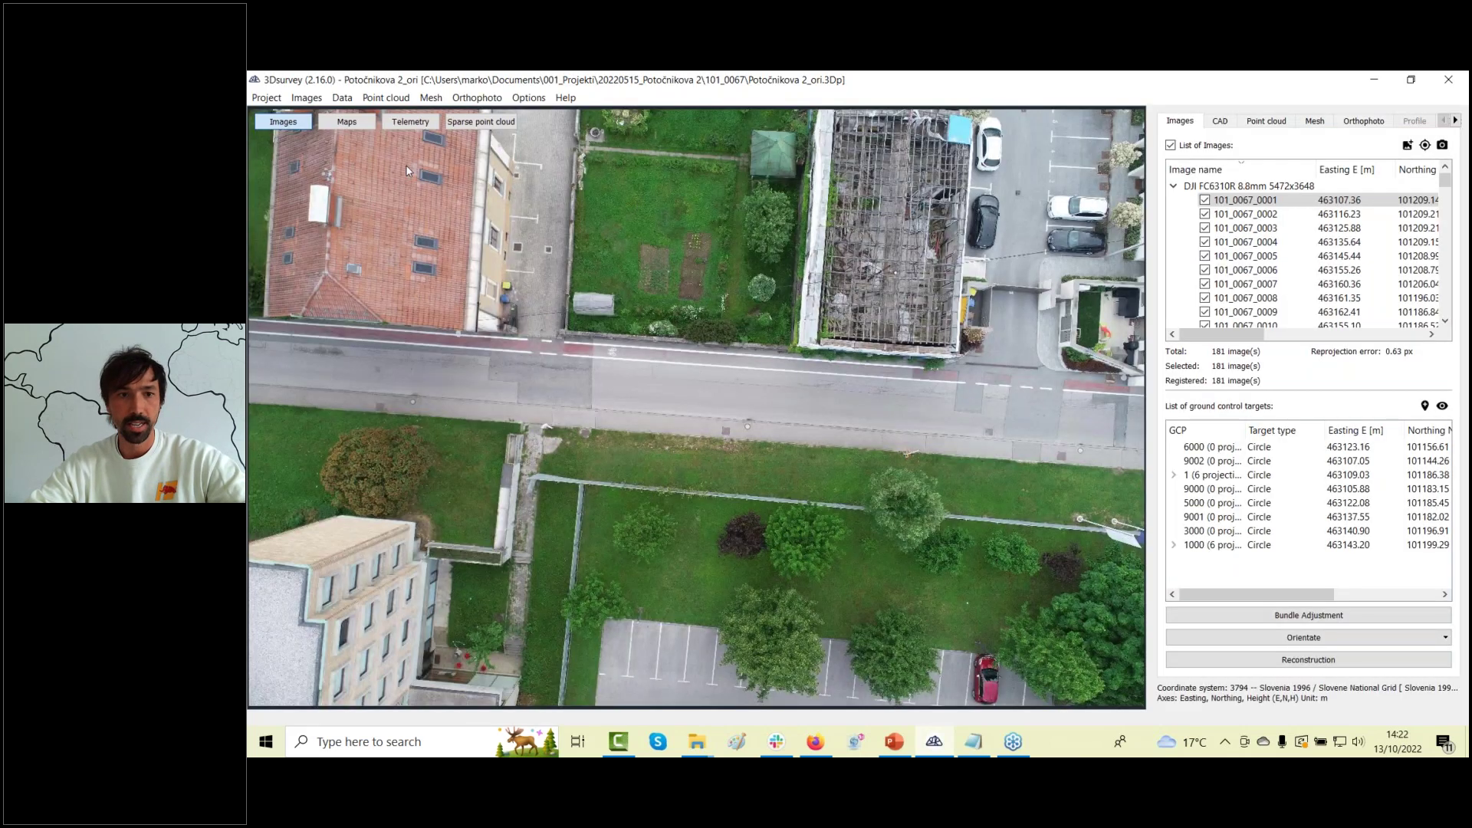
Browse the aerial photos from 101_0067_0001 through 101_0067_0033.
scroll(823, 322, down, 3)
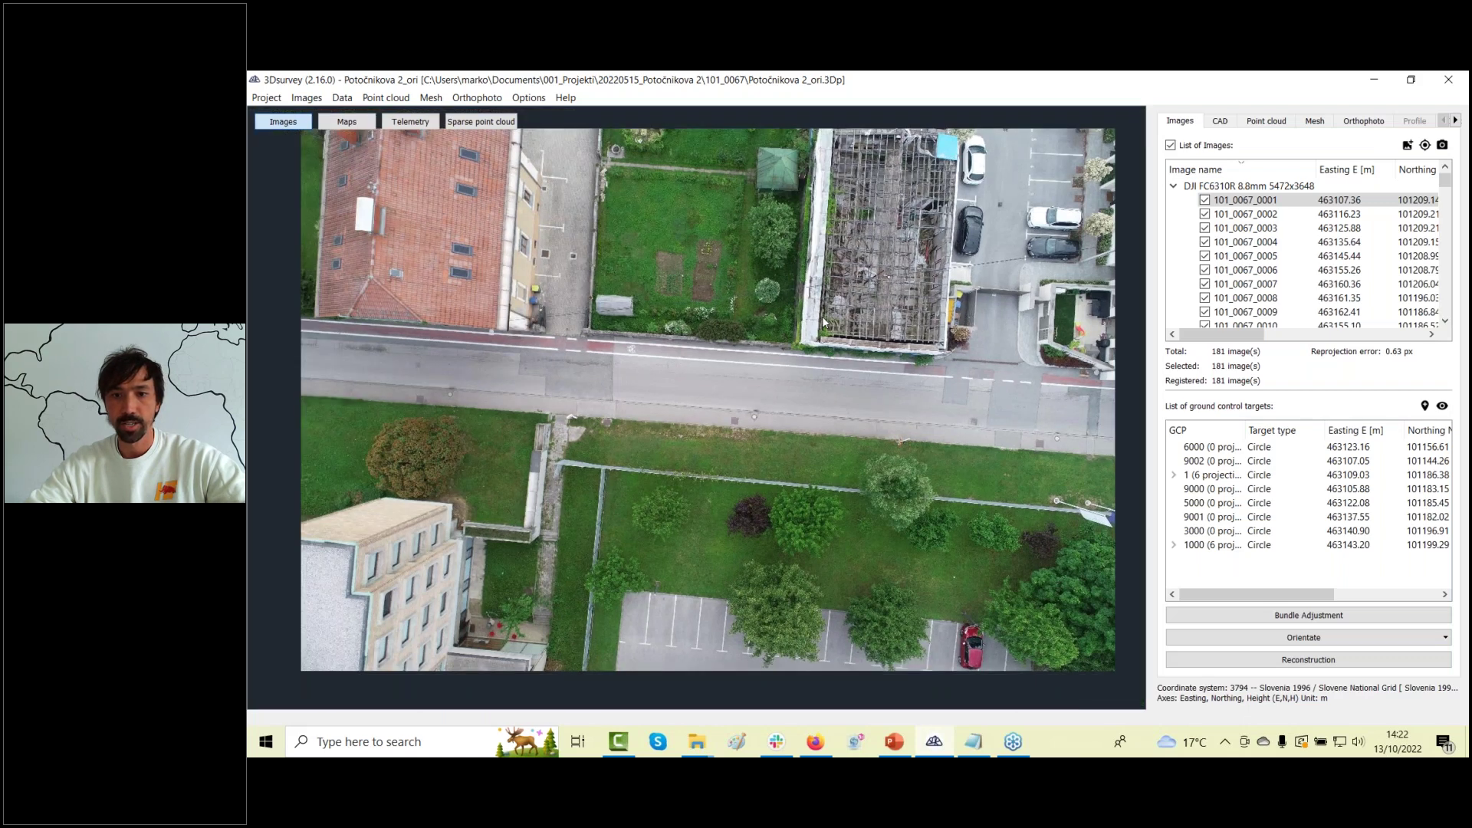
click(1246, 200)
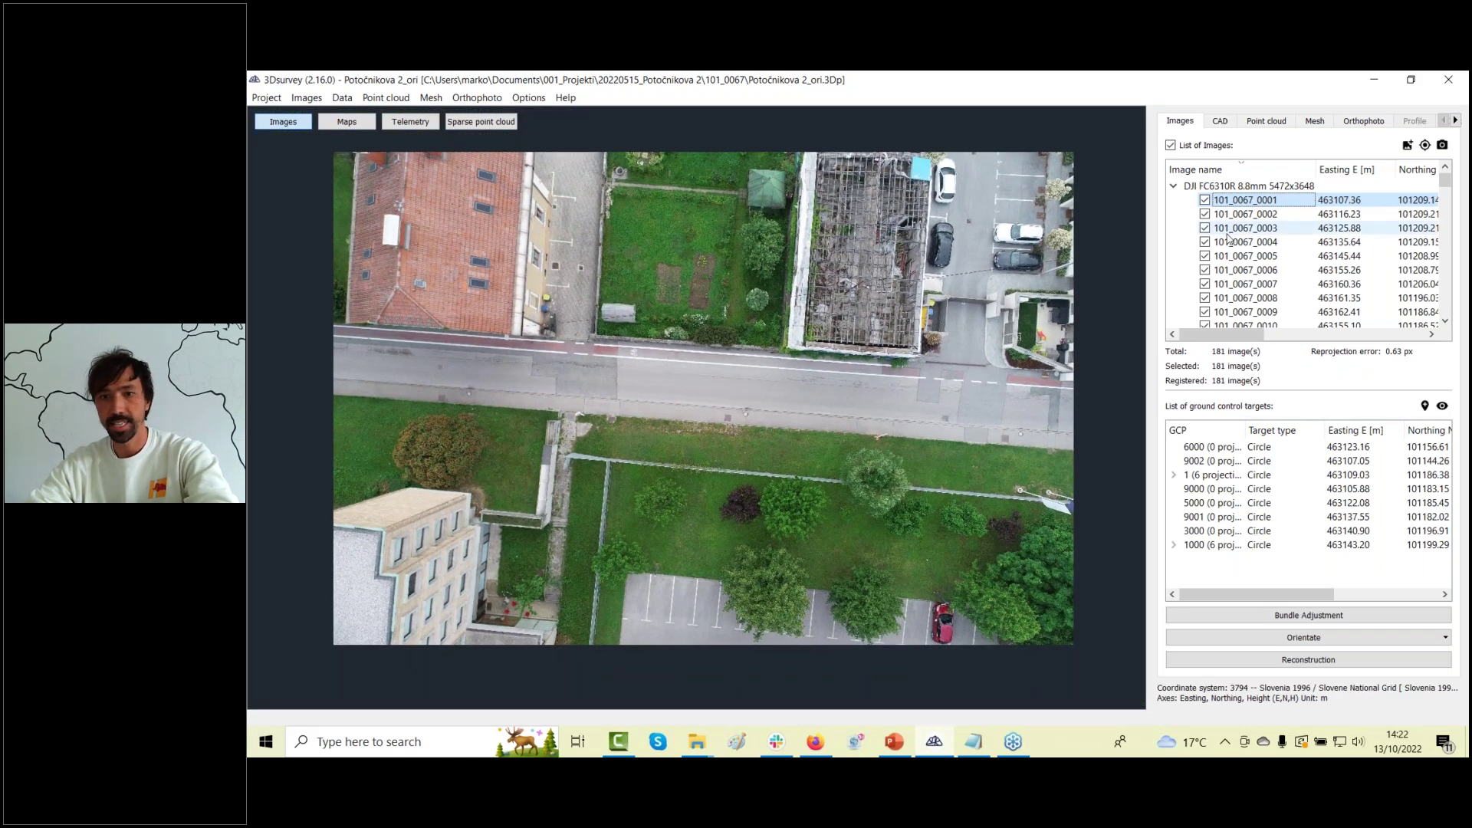
key(Down)
key(Down)
key(Down)
key(Down)
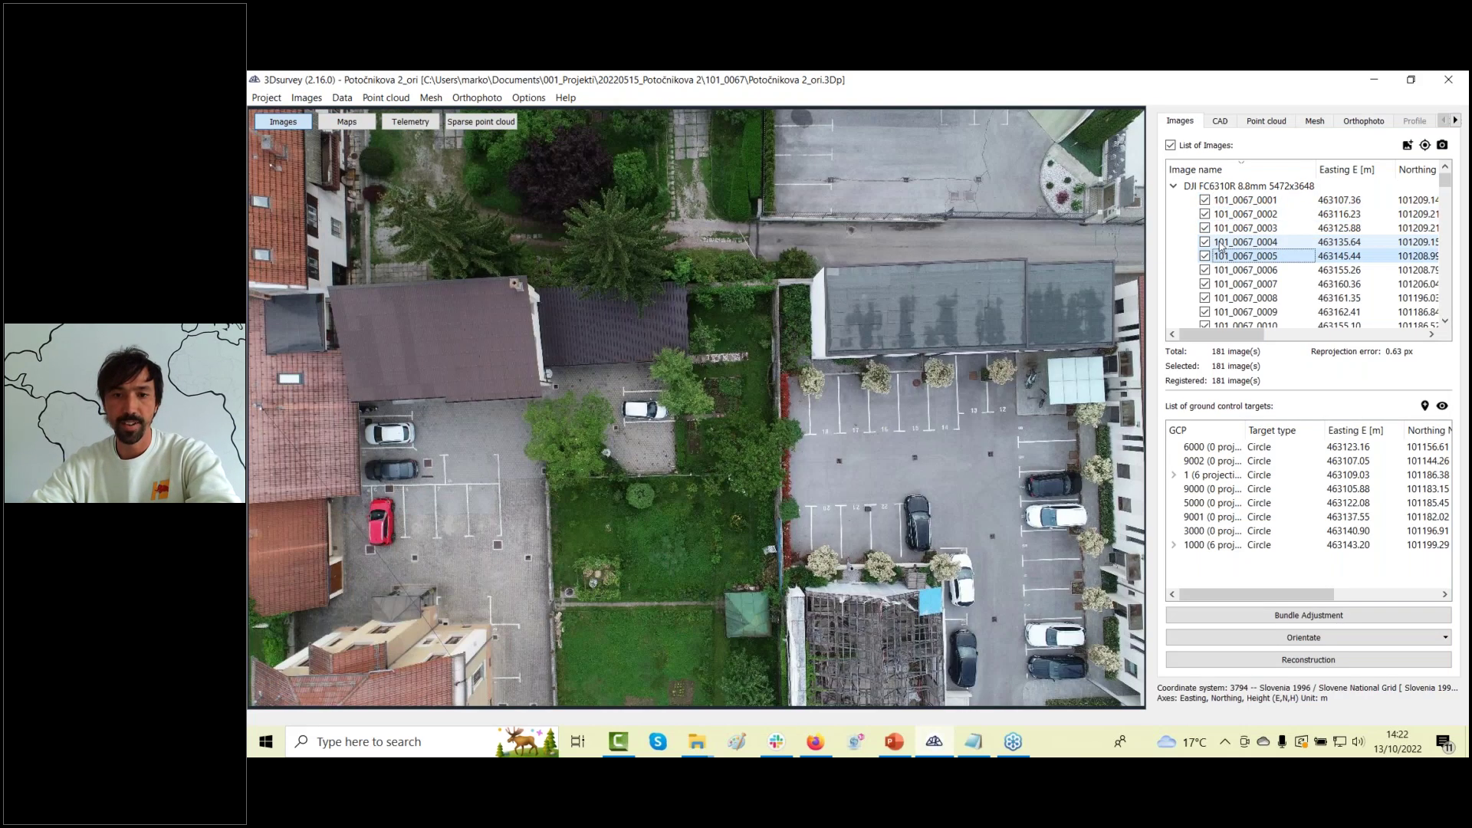
key(Down)
key(Down)
key(Down)
key(Down)
key(Down)
key(Down)
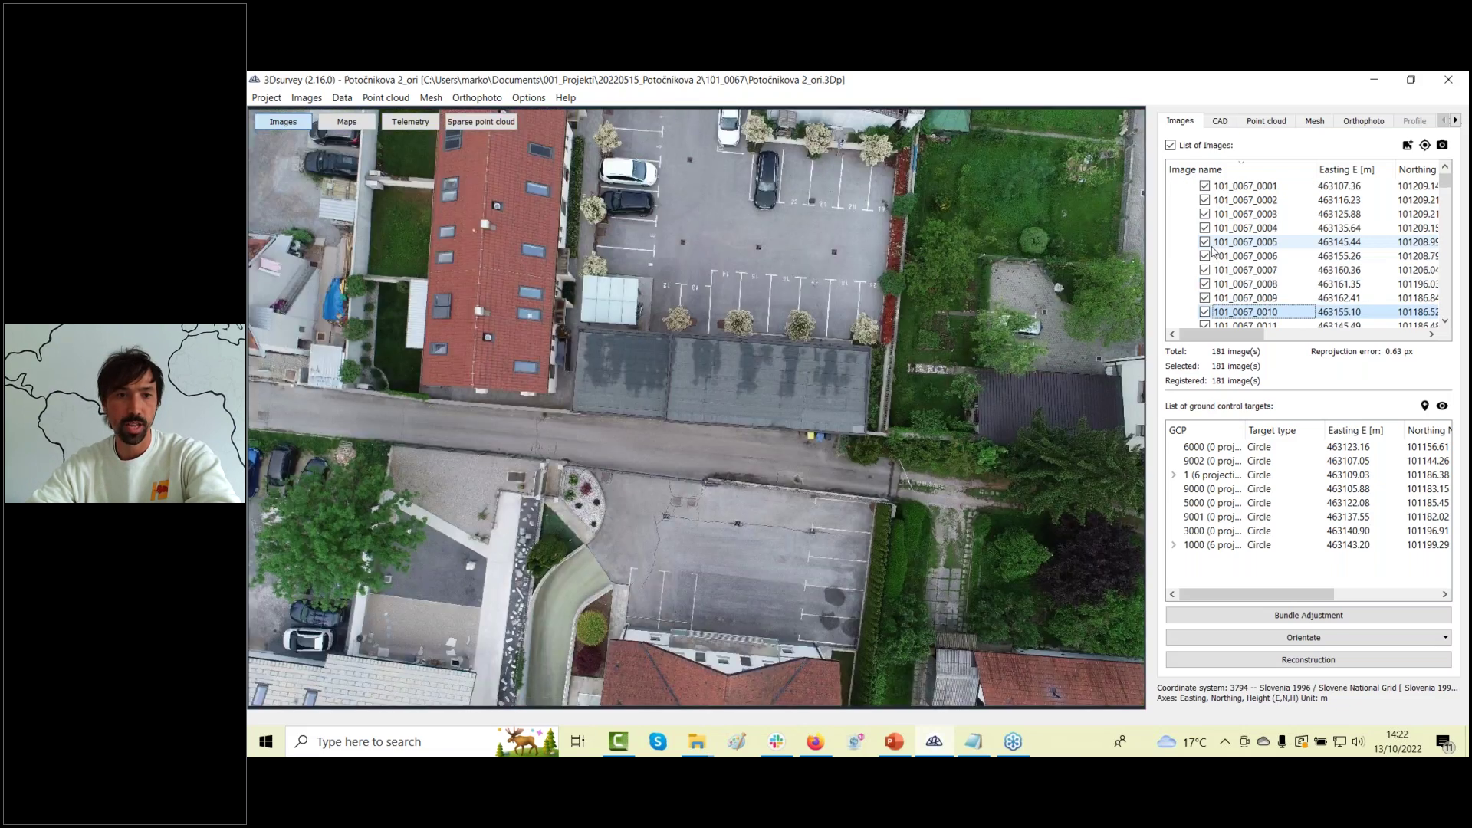
key(Down)
key(Down)
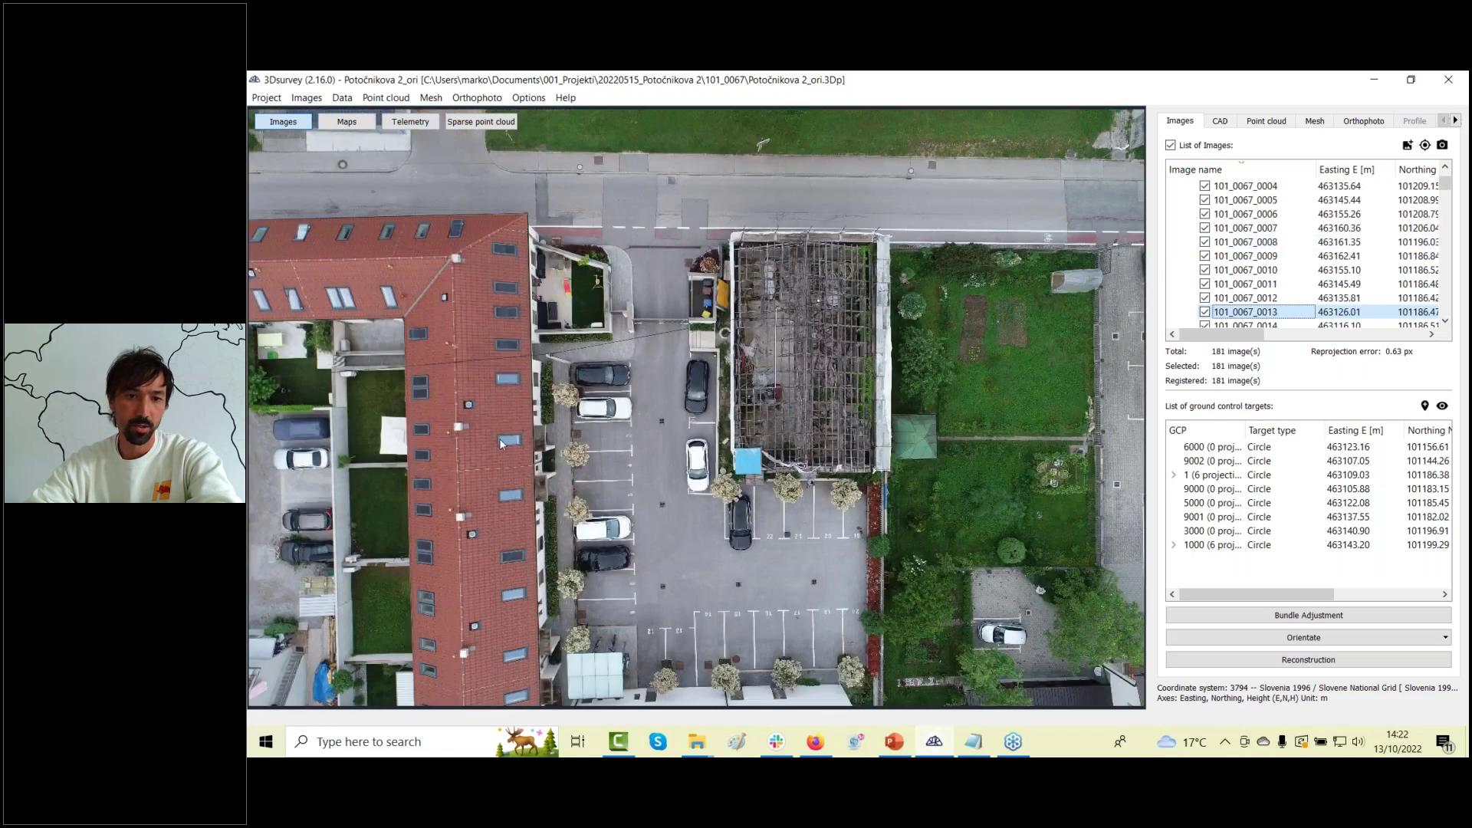
key(Down)
key(Down)
key(Down)
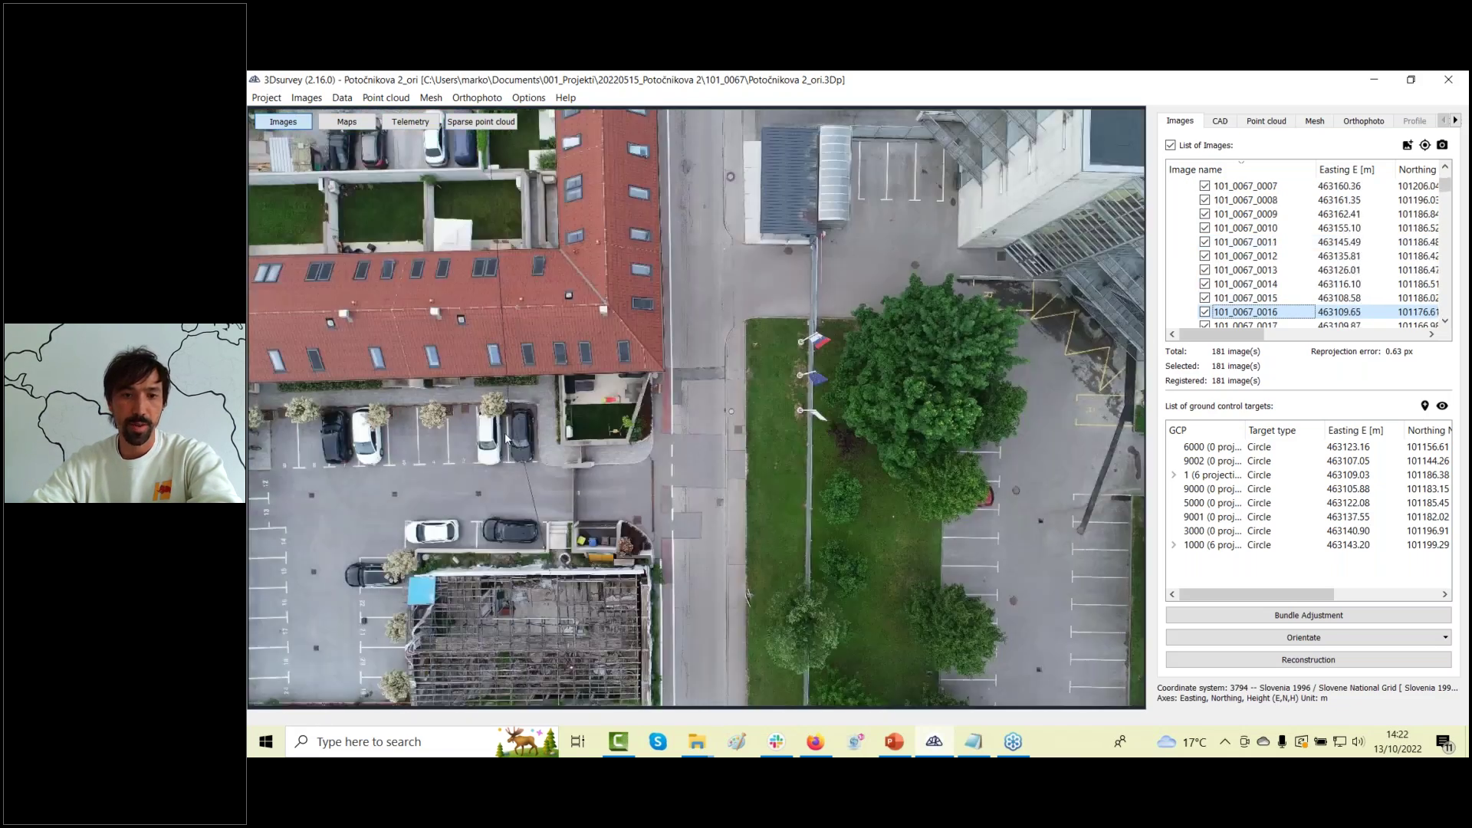
key(Down)
key(Down)
key(Down)
key(Down)
key(Down)
key(Down)
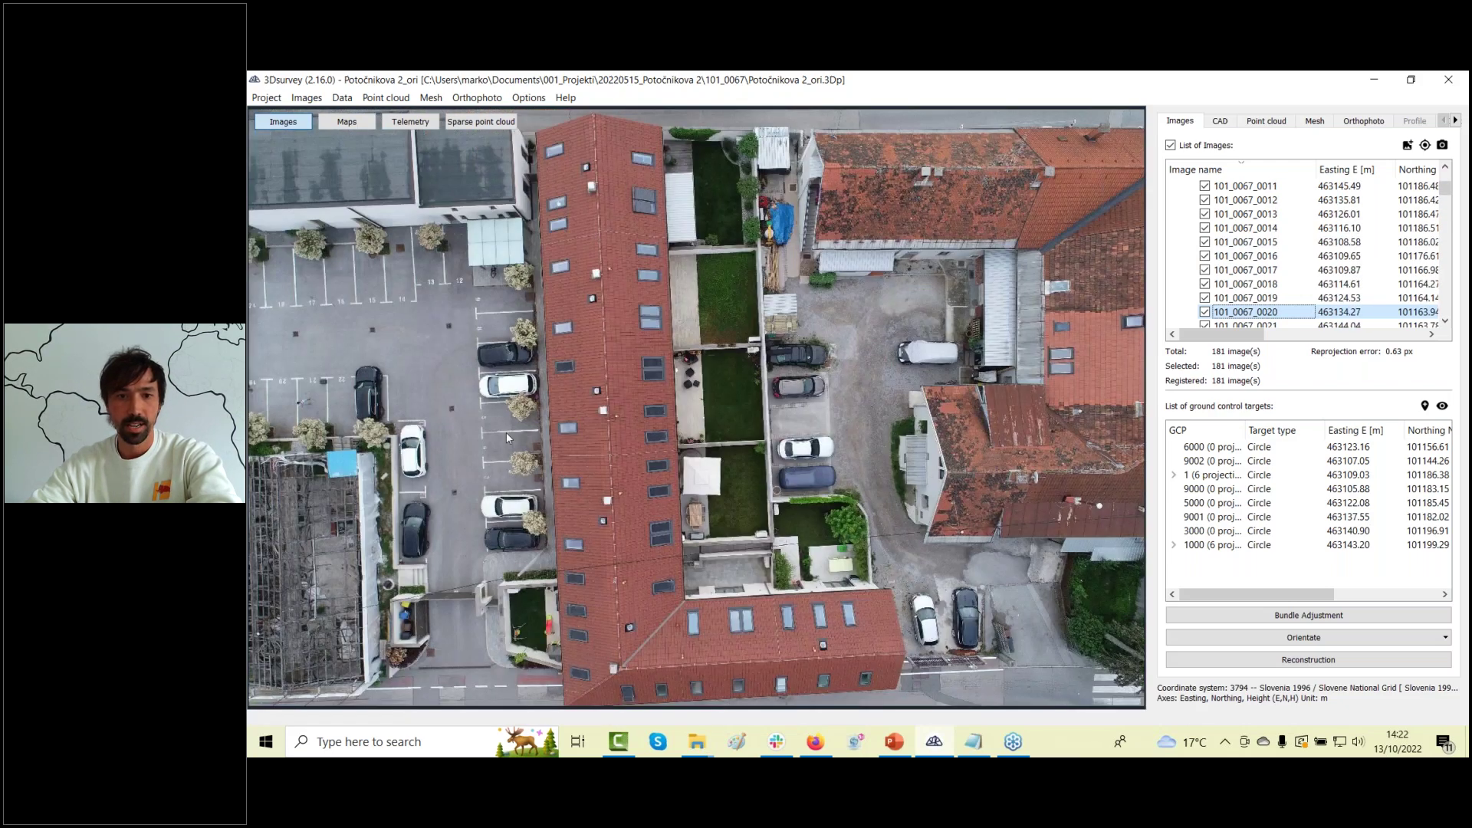
key(Down)
key(Down)
key(Down)
key(Down)
key(Down)
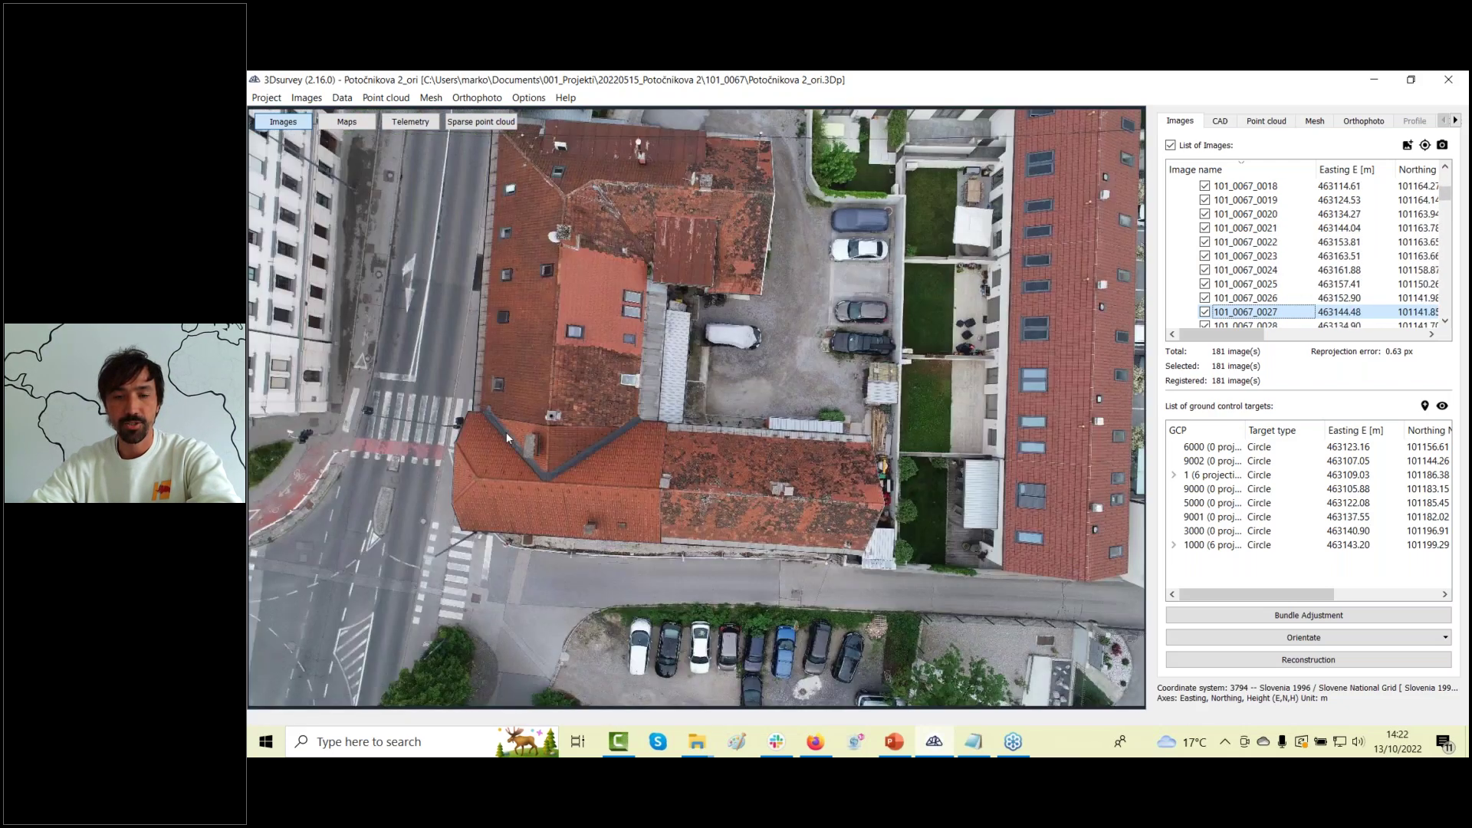
key(Down)
key(Down)
key(Down)
key(Down)
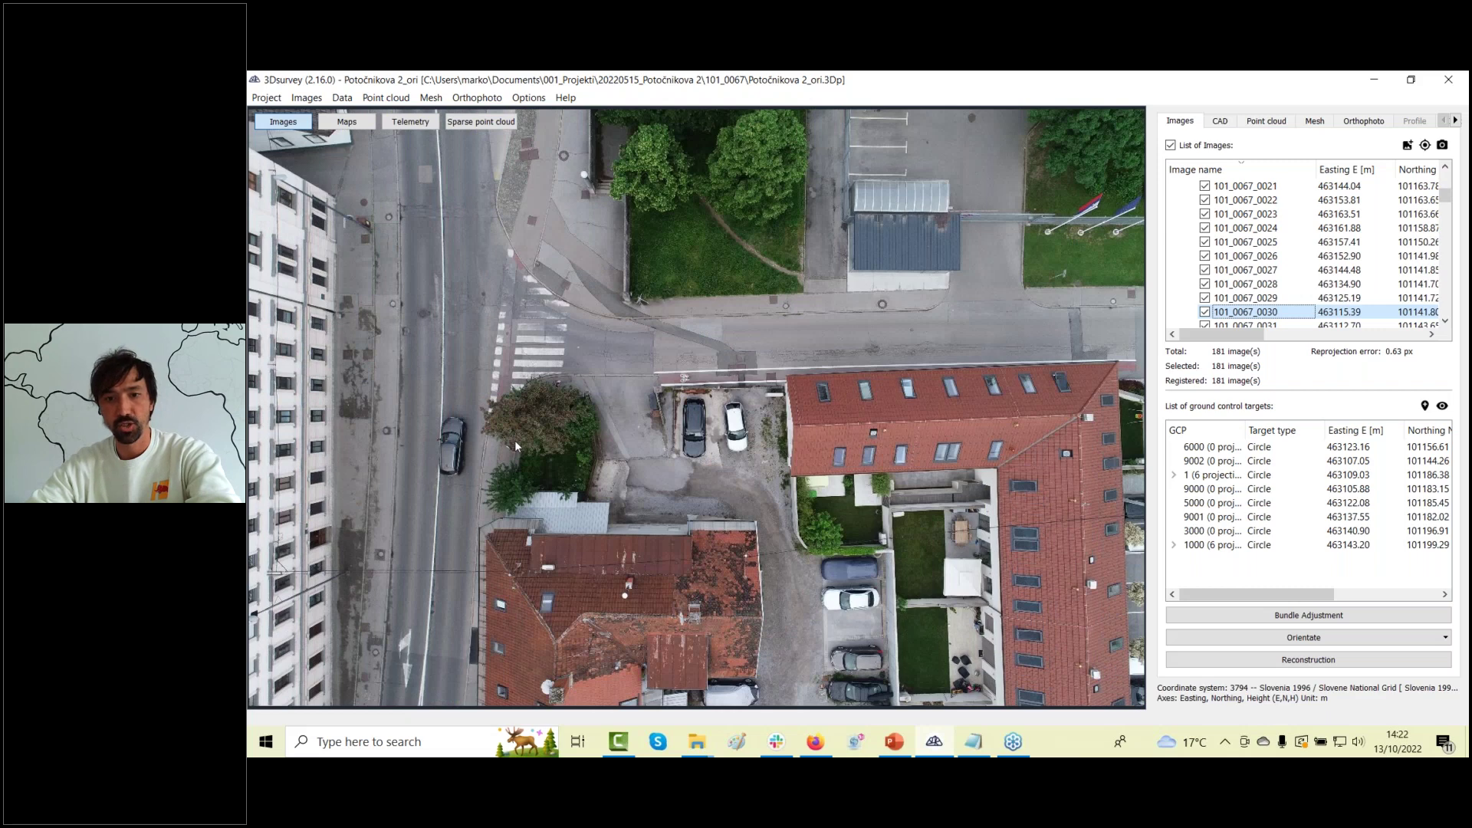
key(Down)
key(Down)
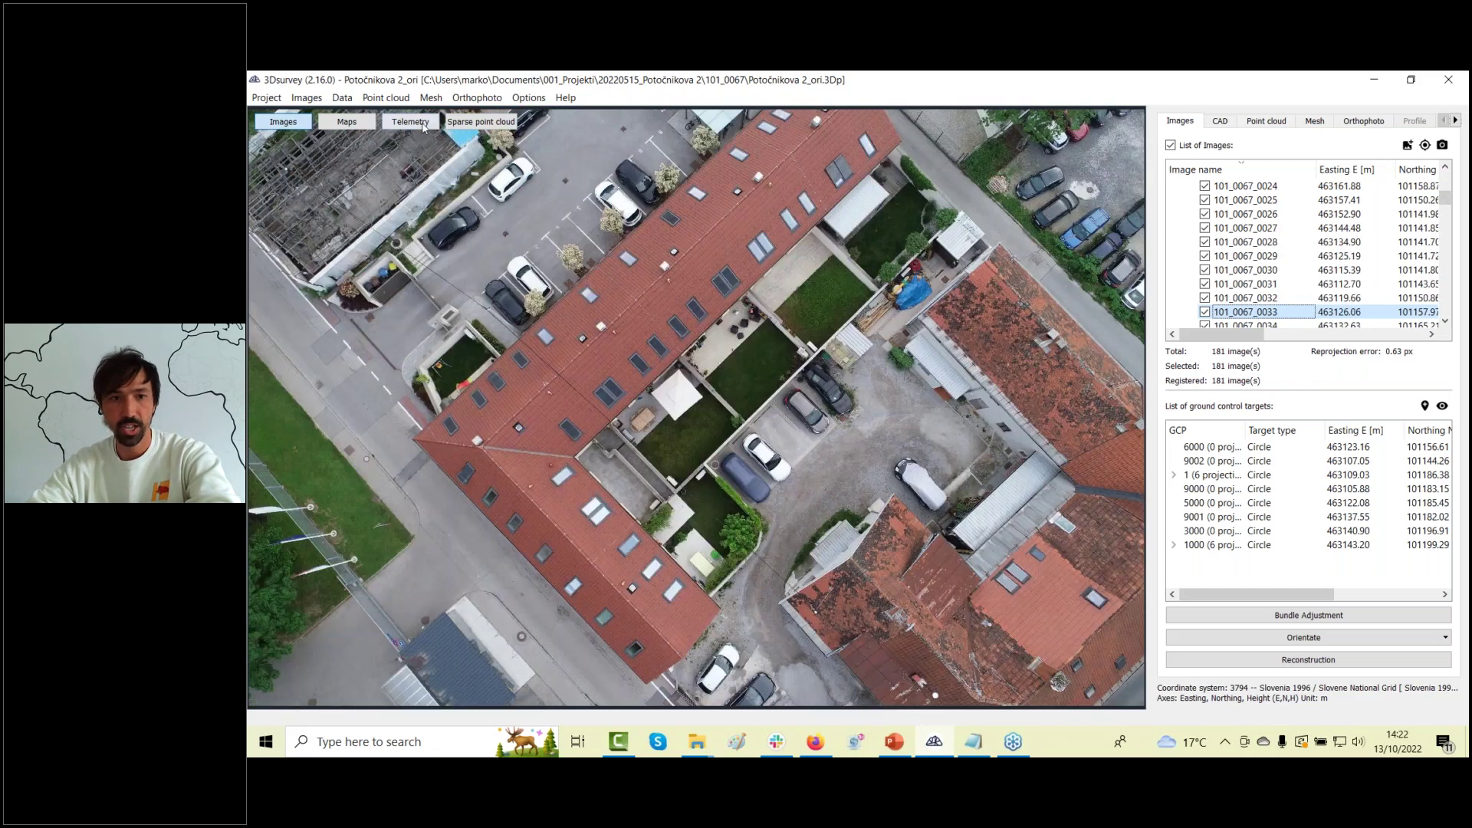
click(459, 128)
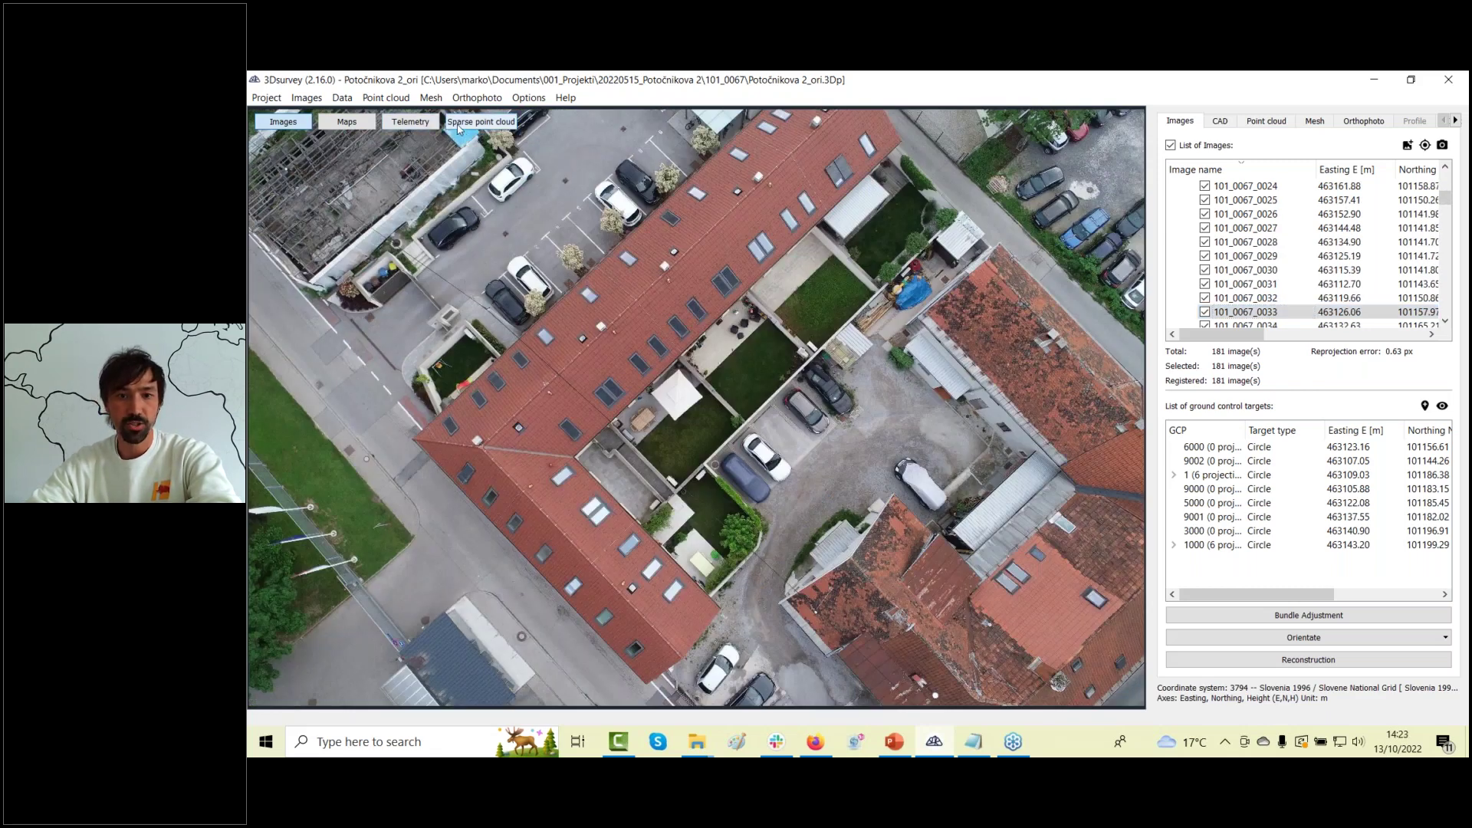
drag(849, 339, 895, 418)
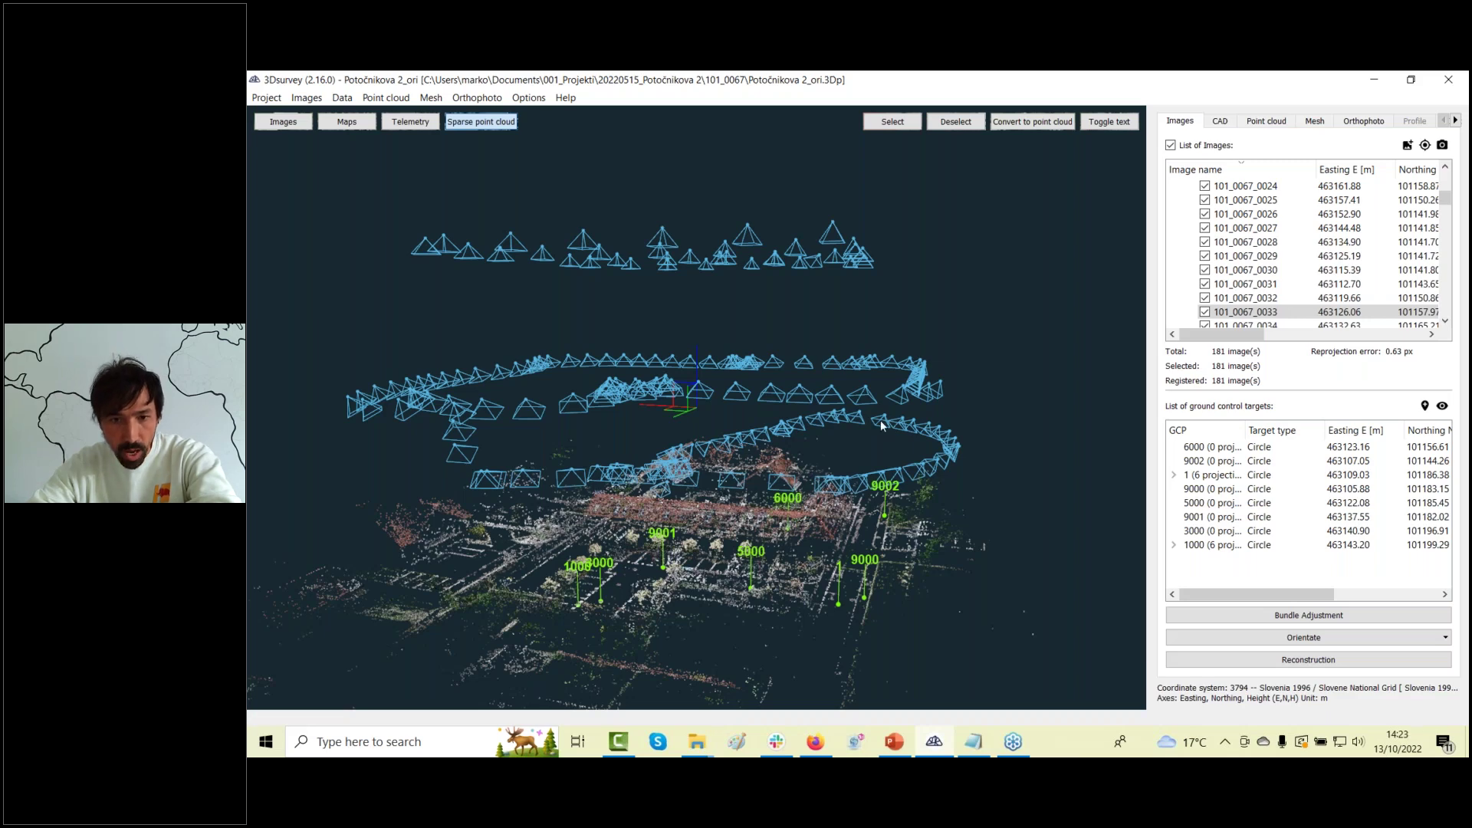
drag(882, 426, 713, 466)
drag(704, 558, 1089, 571)
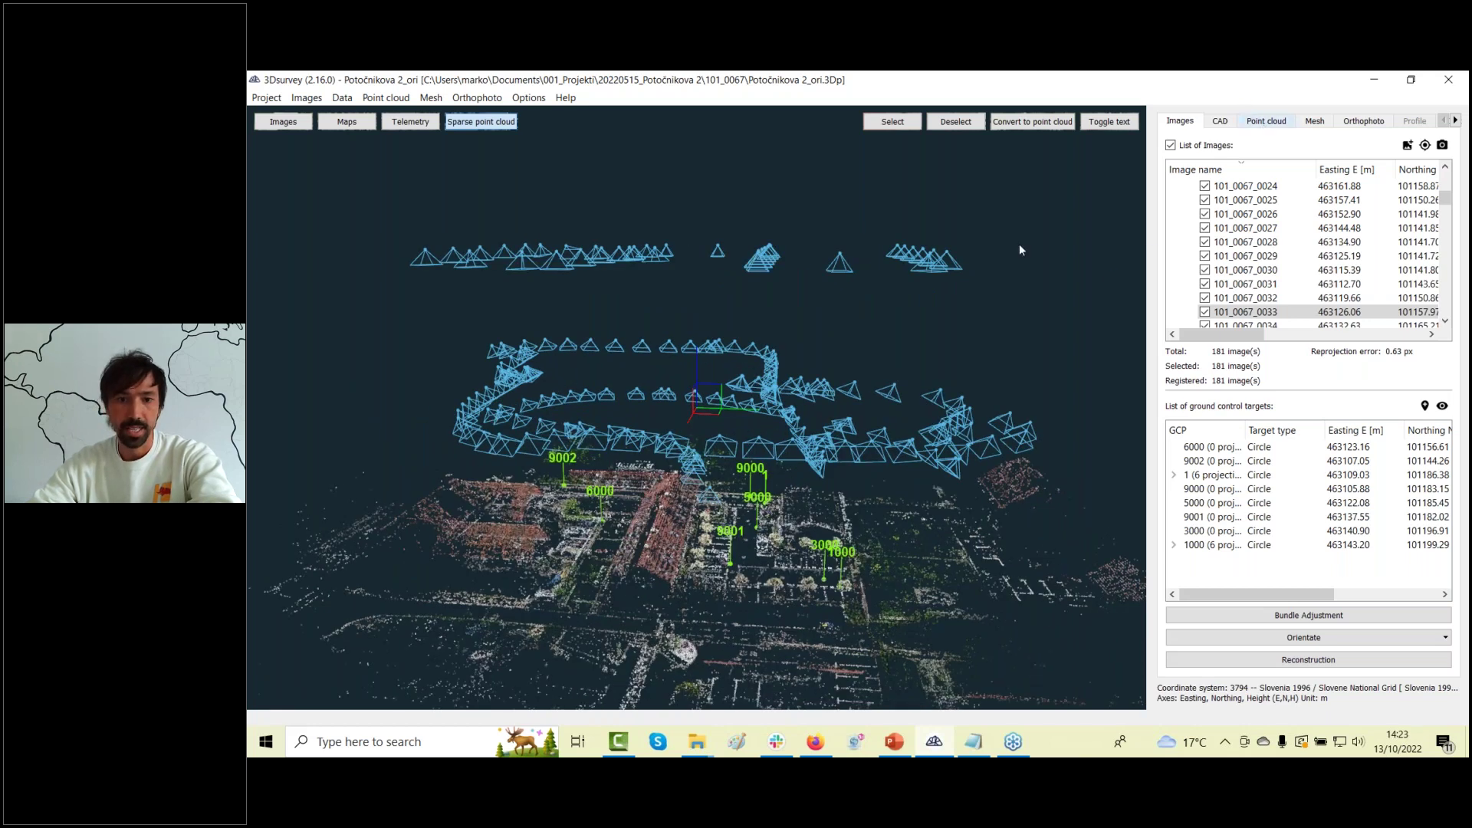
Display the dense point cloud and orbit to an oblique overview of the buildings.
click(1205, 175)
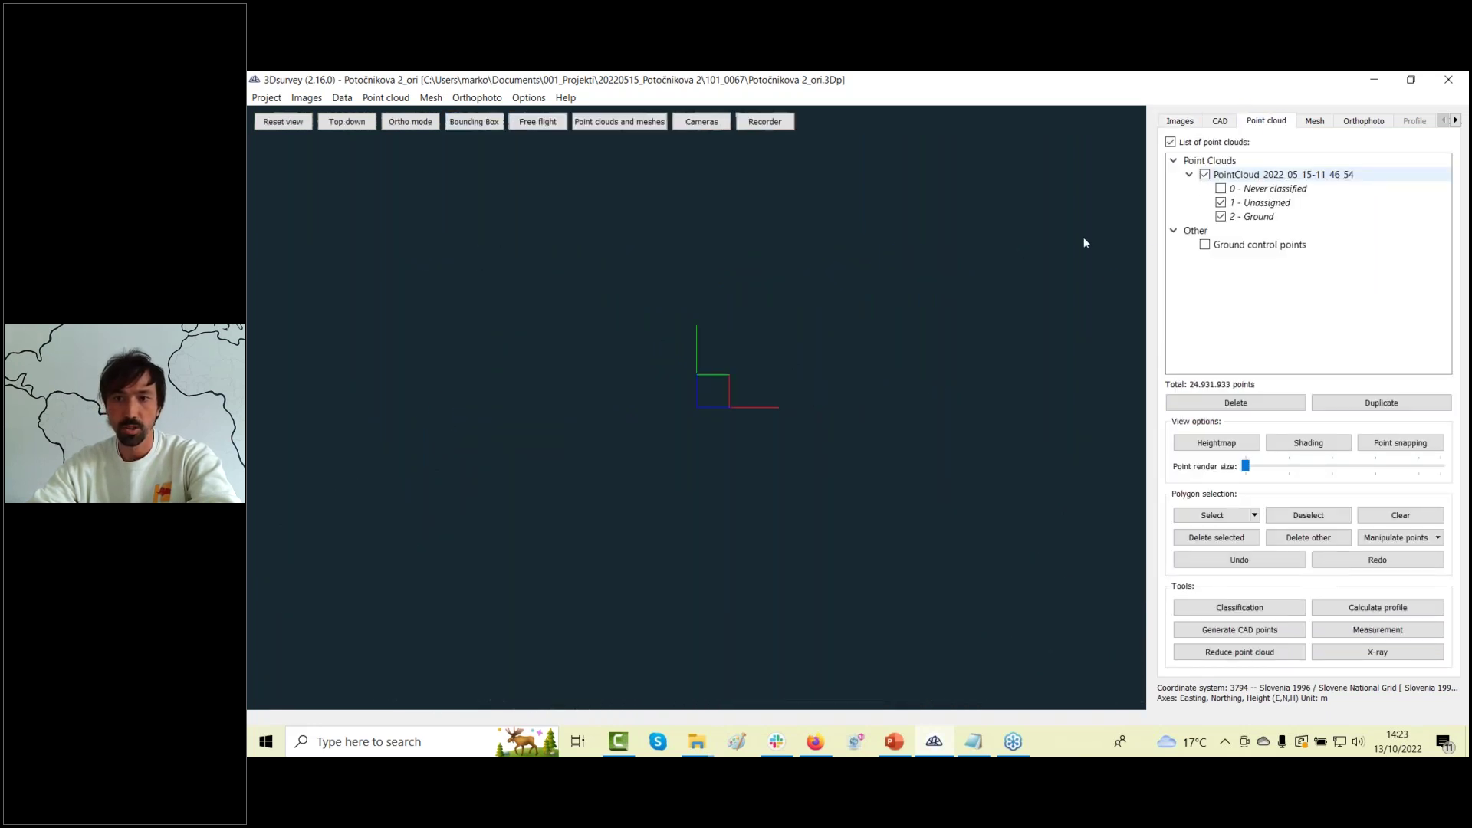
drag(606, 457, 881, 325)
scroll(881, 326, up, 8)
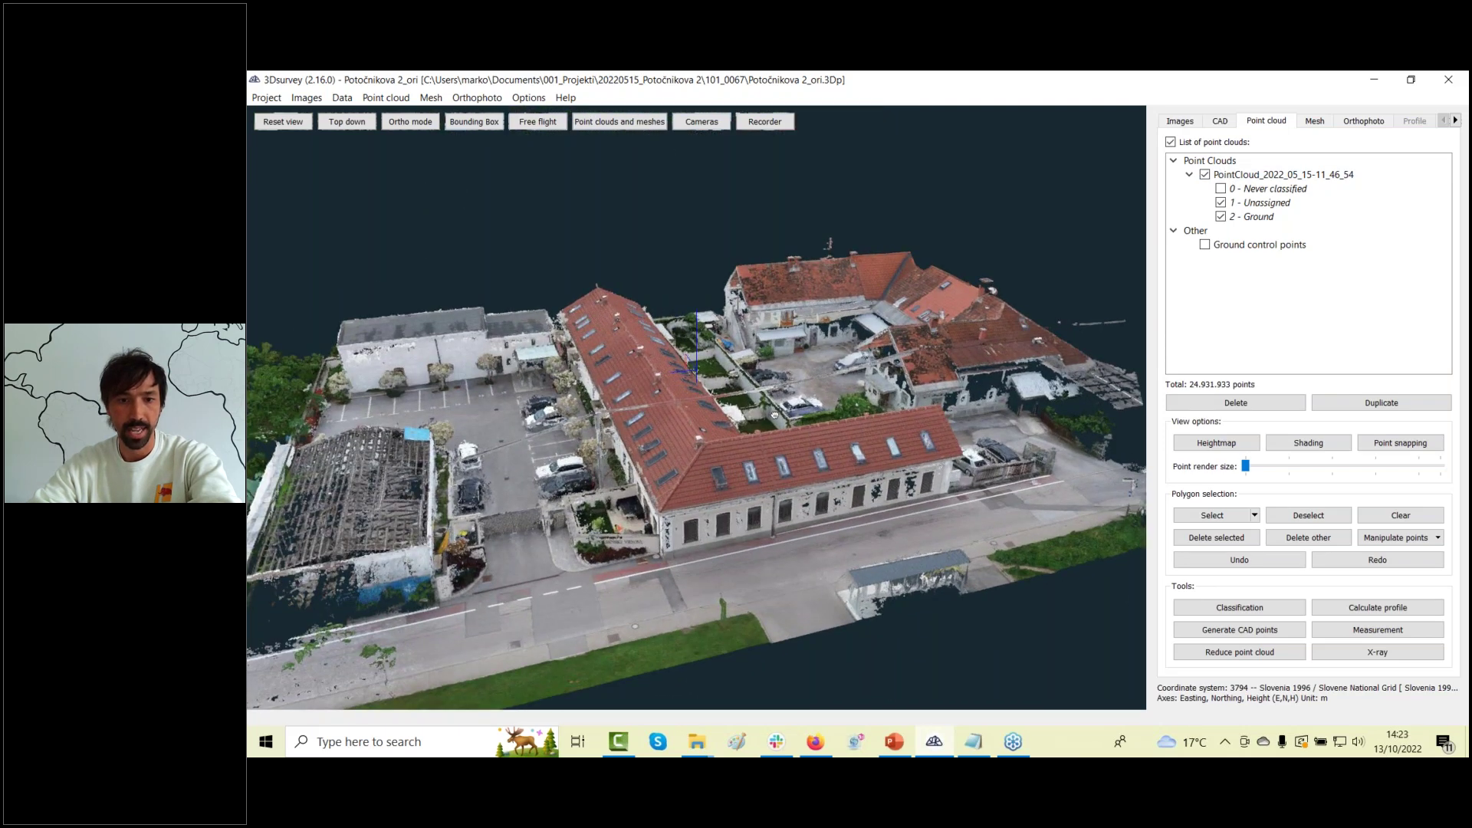
scroll(735, 438, down, 5)
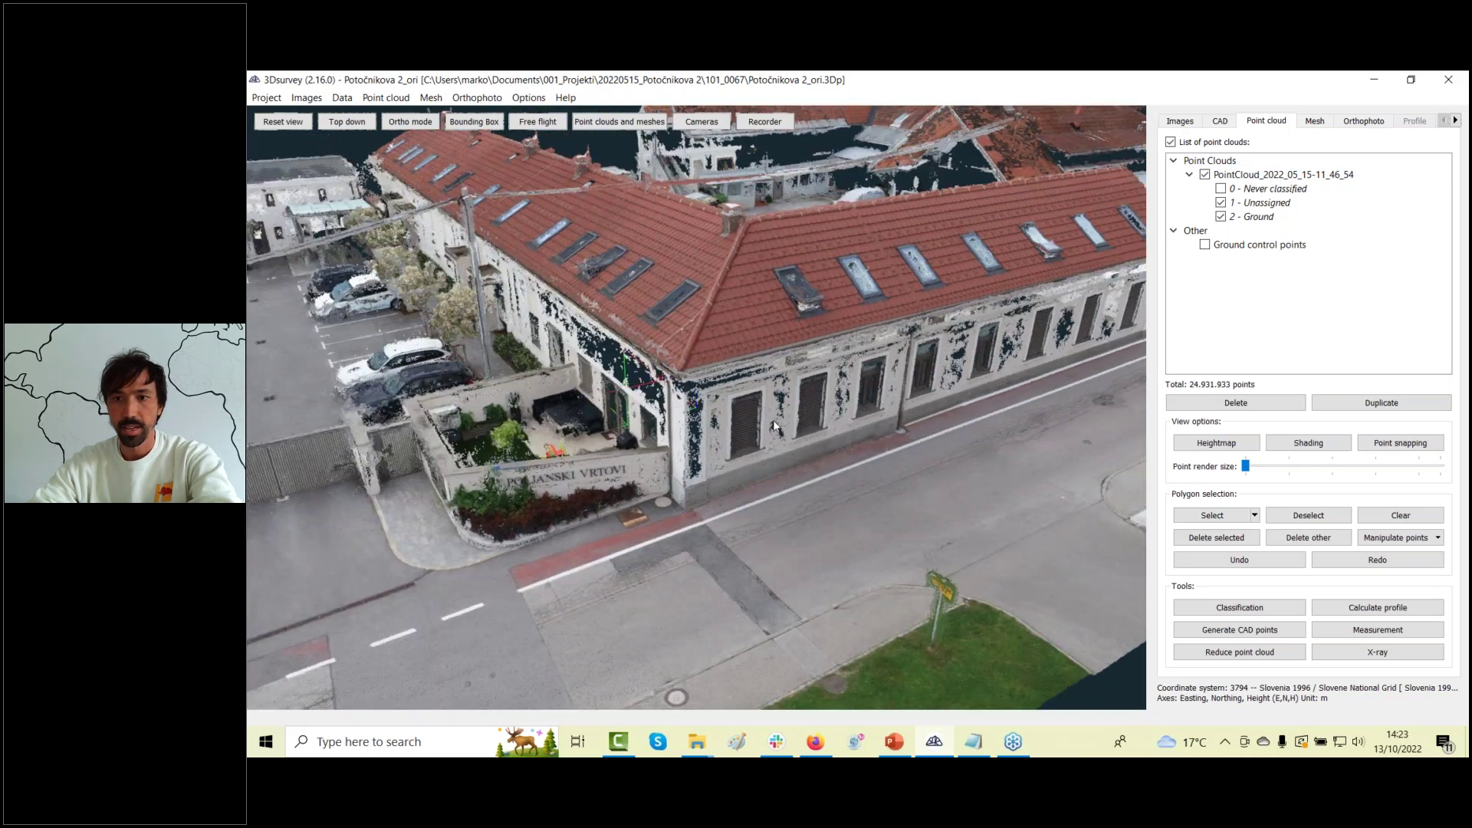
Switch to the textured mesh and zoom in on the curb beside the grass verge.
click(1314, 122)
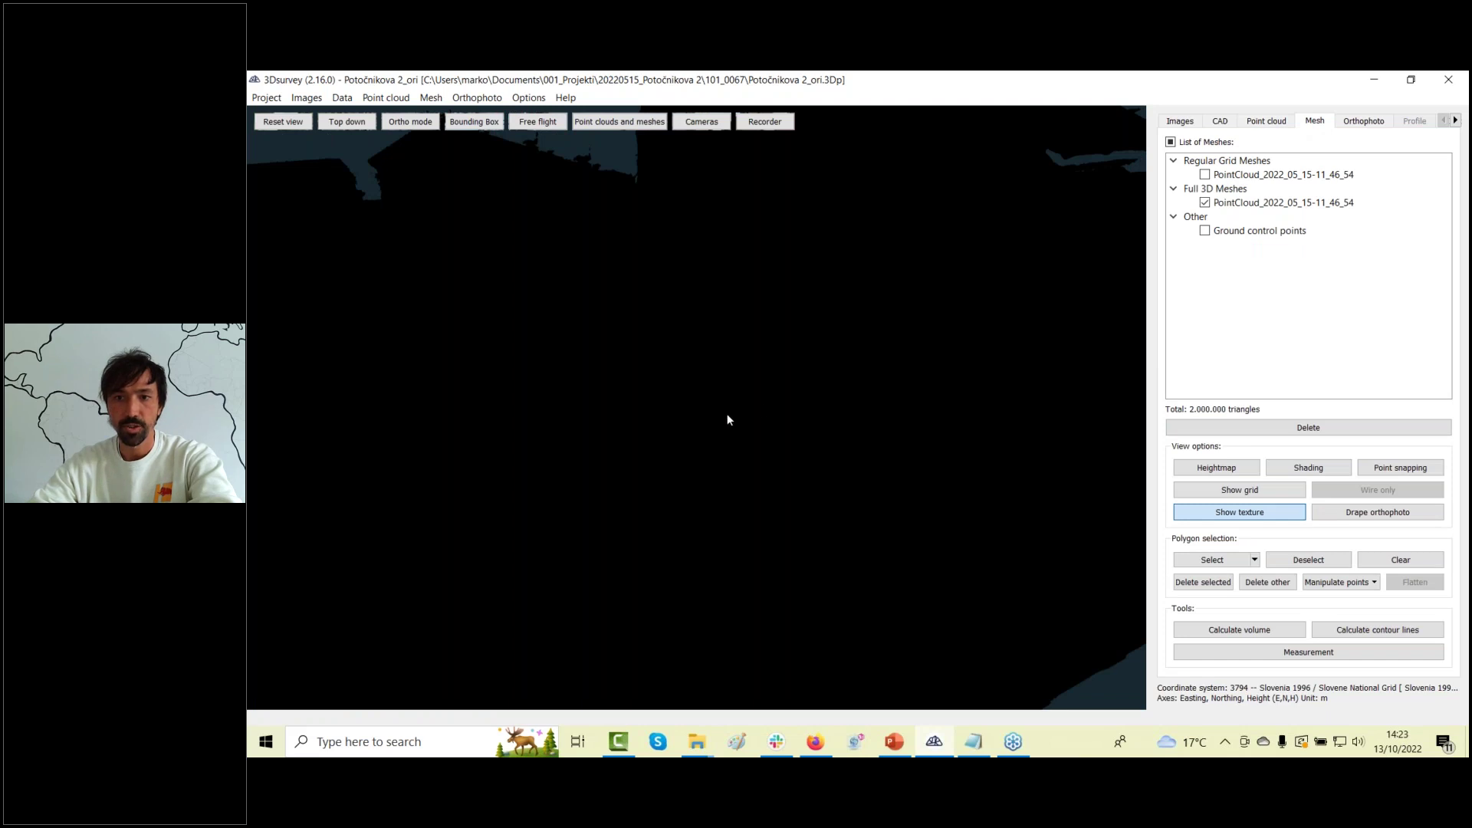
scroll(608, 444, down, 3)
scroll(602, 469, up, 5)
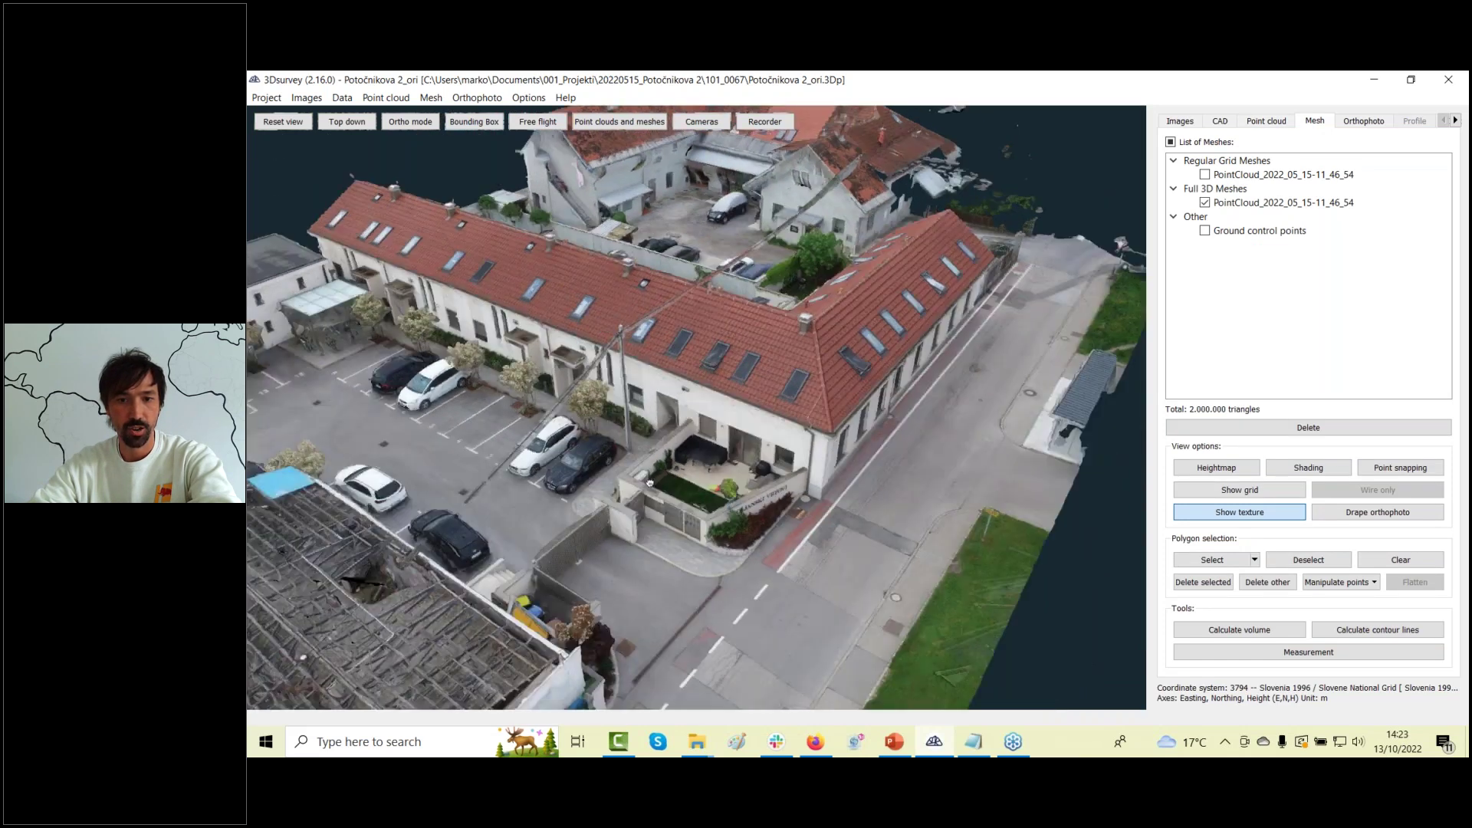
scroll(557, 286, down, 2)
drag(557, 286, 725, 473)
scroll(726, 473, up, 10)
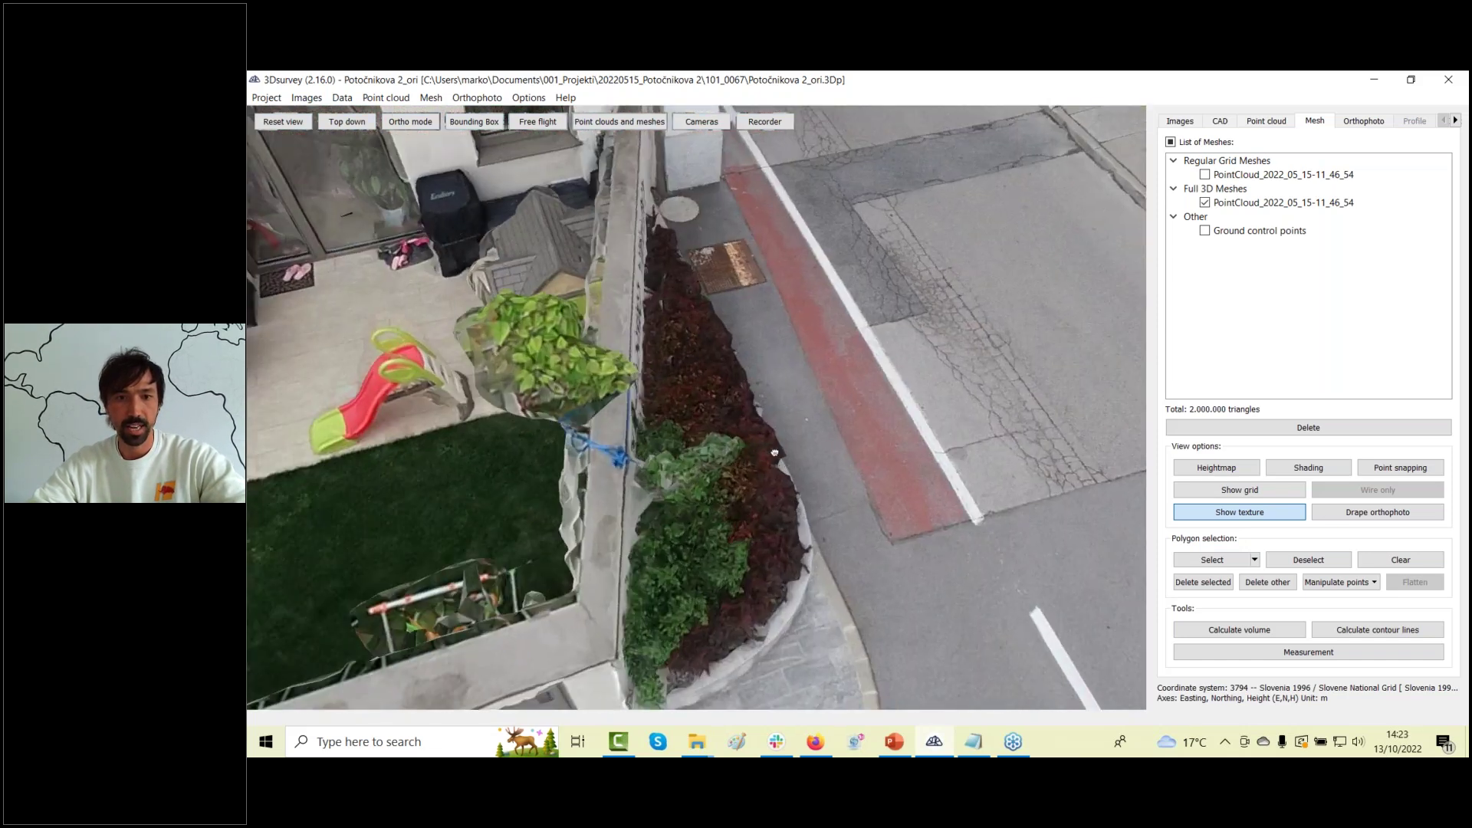
scroll(774, 453, up, 5)
drag(857, 475, 836, 498)
scroll(606, 251, down, 3)
With the polyline tool active, add a new layer named Curb and make it current.
click(1219, 123)
click(1311, 153)
click(1416, 368)
text(Curb)
key(Return)
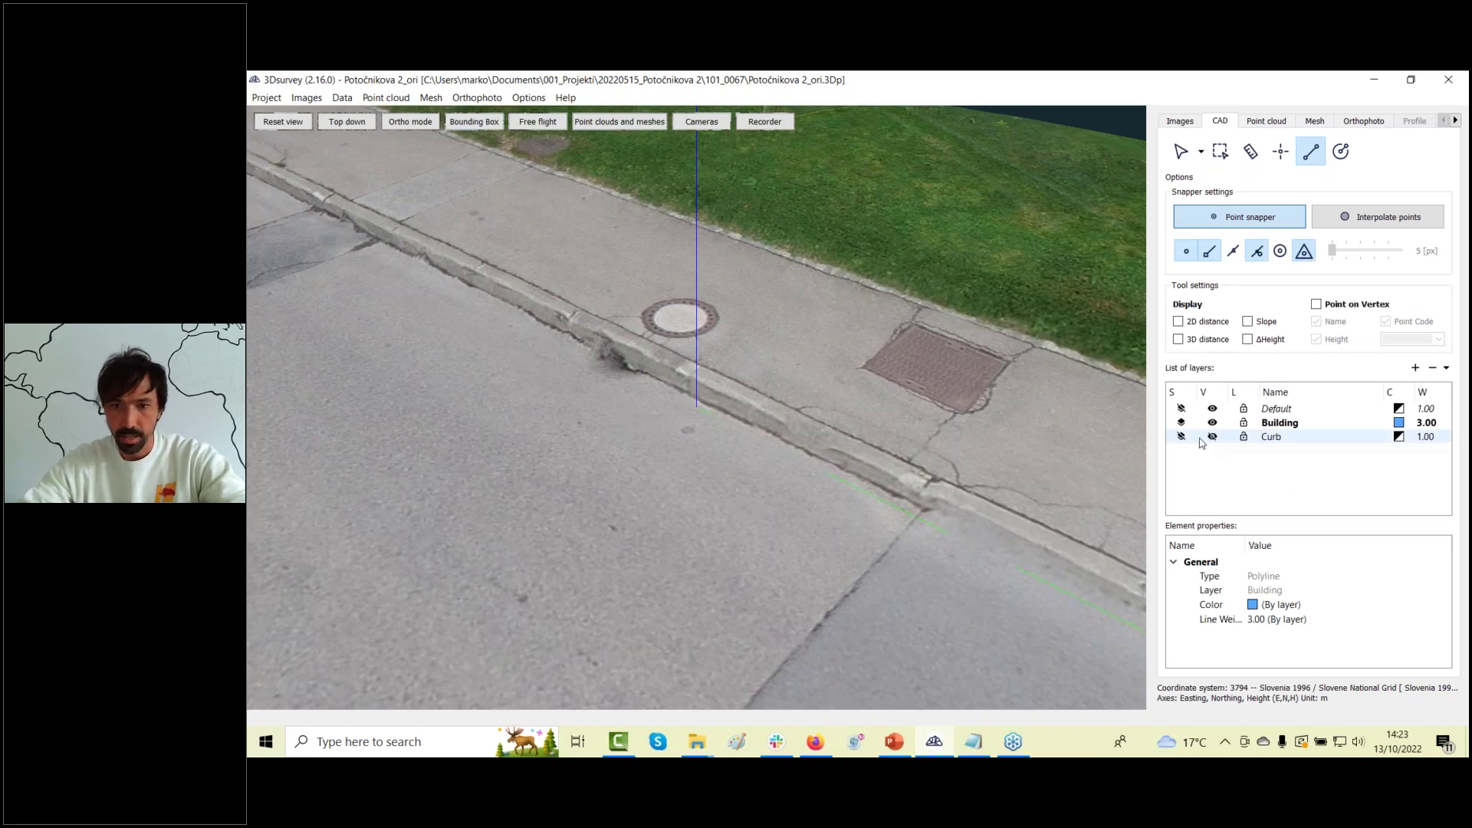
click(1181, 437)
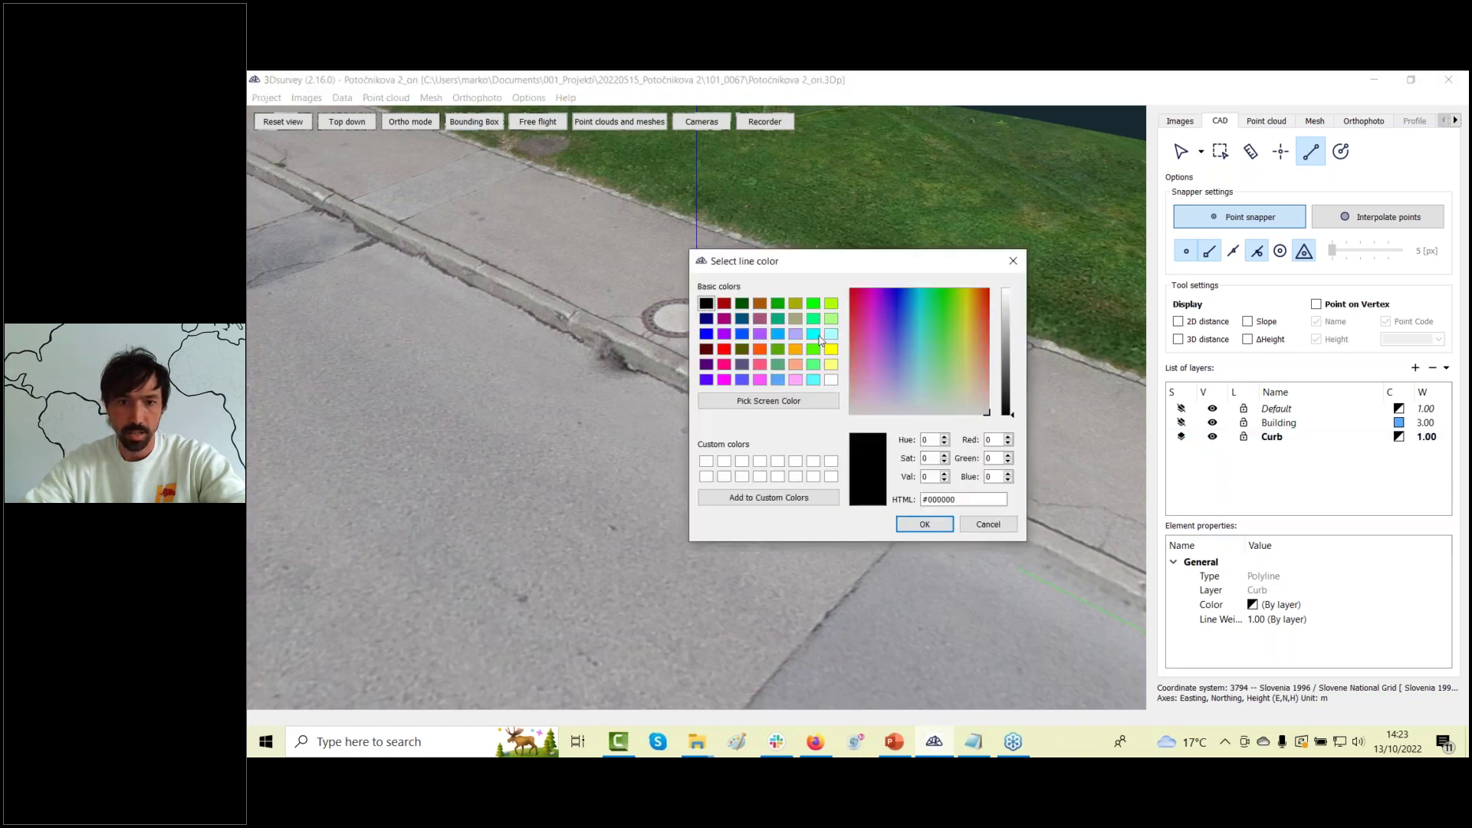
Set the Curb layer to yellow, line weight 3.00, with vertex name and height labels.
click(832, 350)
click(924, 524)
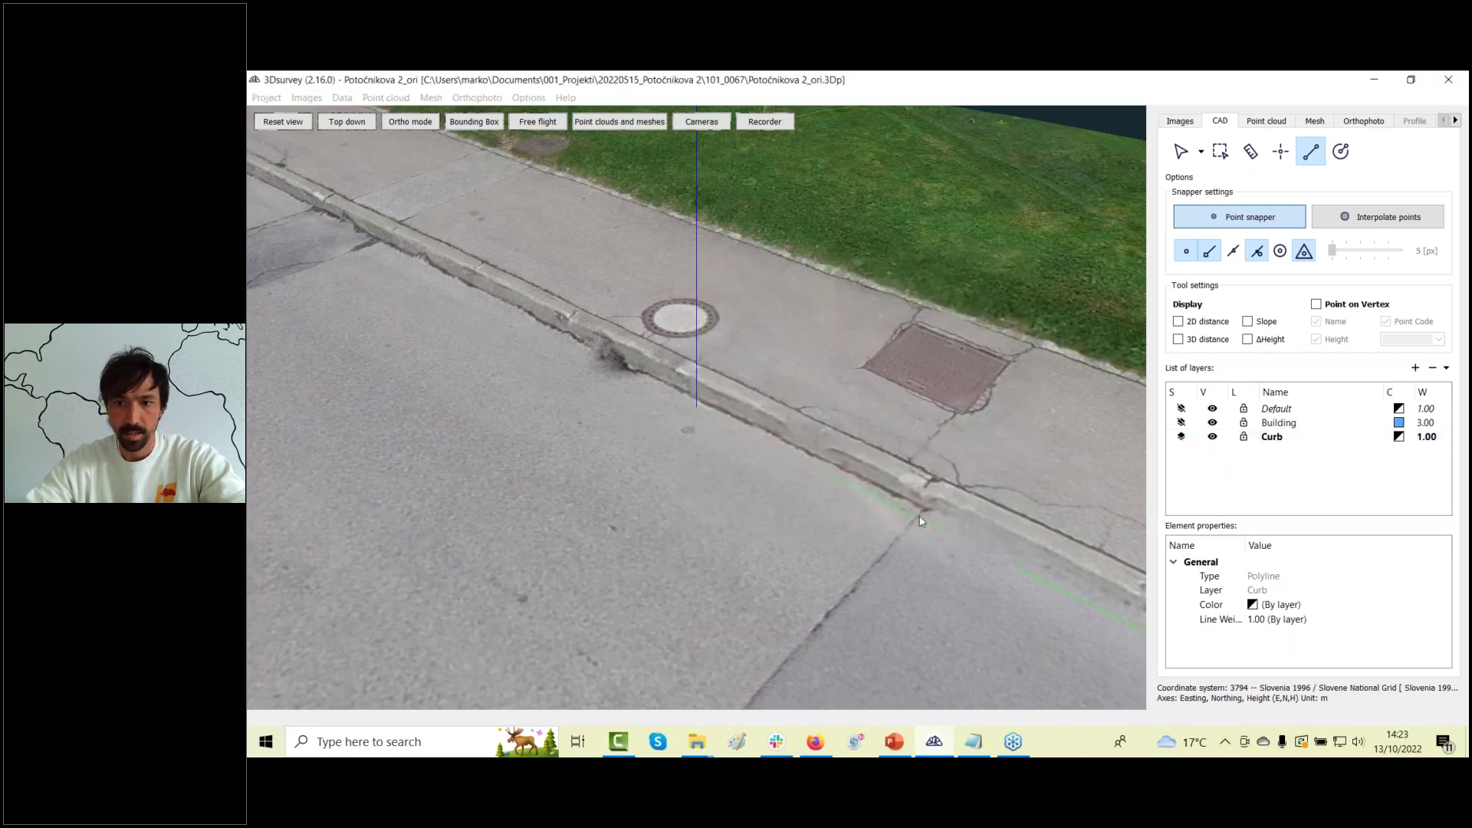
double_click(1445, 436)
click(1446, 434)
click(1385, 371)
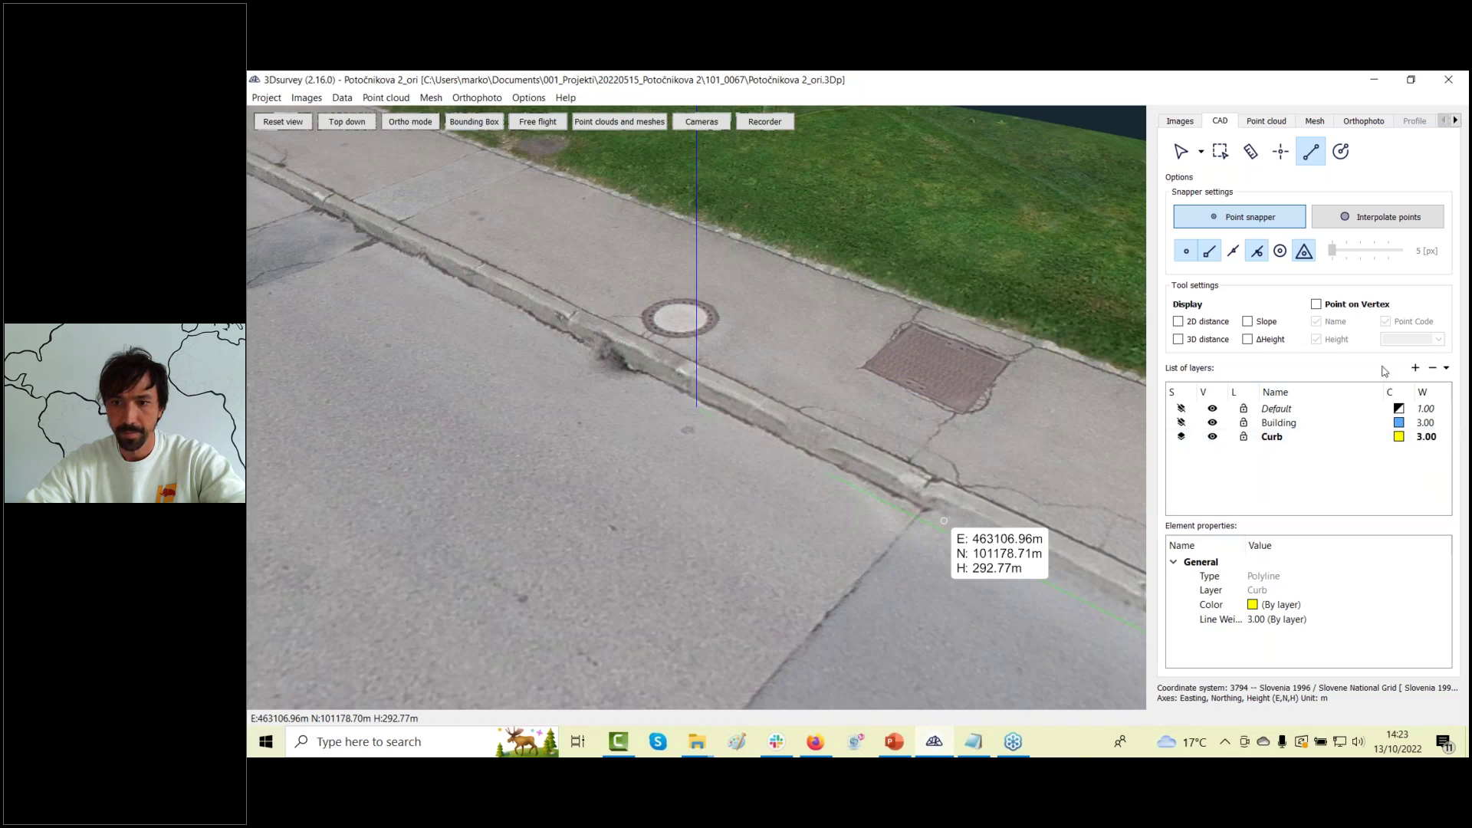
click(1316, 305)
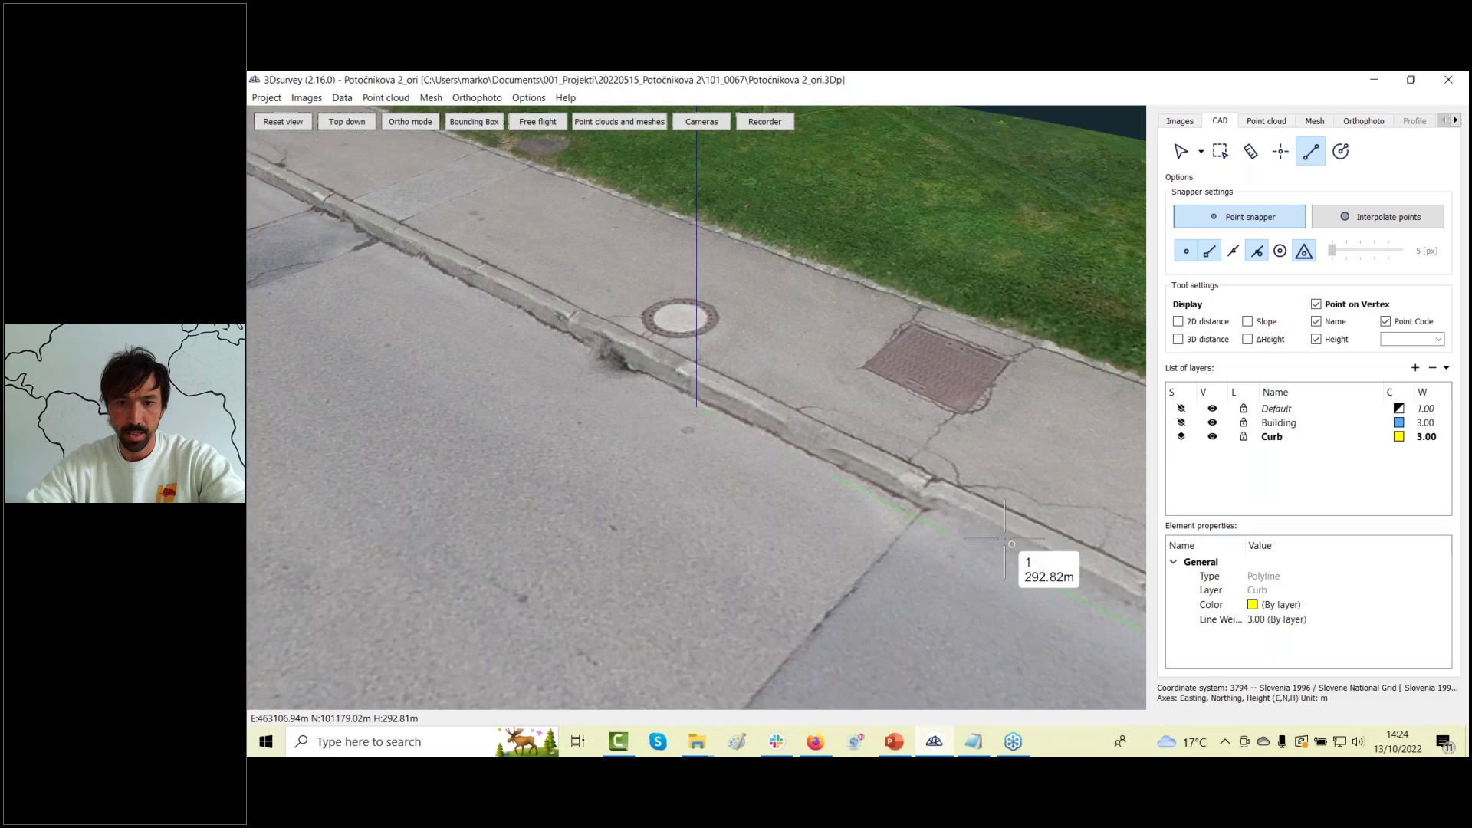
click(981, 590)
Place Curb polyline vertices 2 through 5 along the curb edge up to its bend.
click(786, 376)
right_drag(567, 315, 764, 458)
click(776, 423)
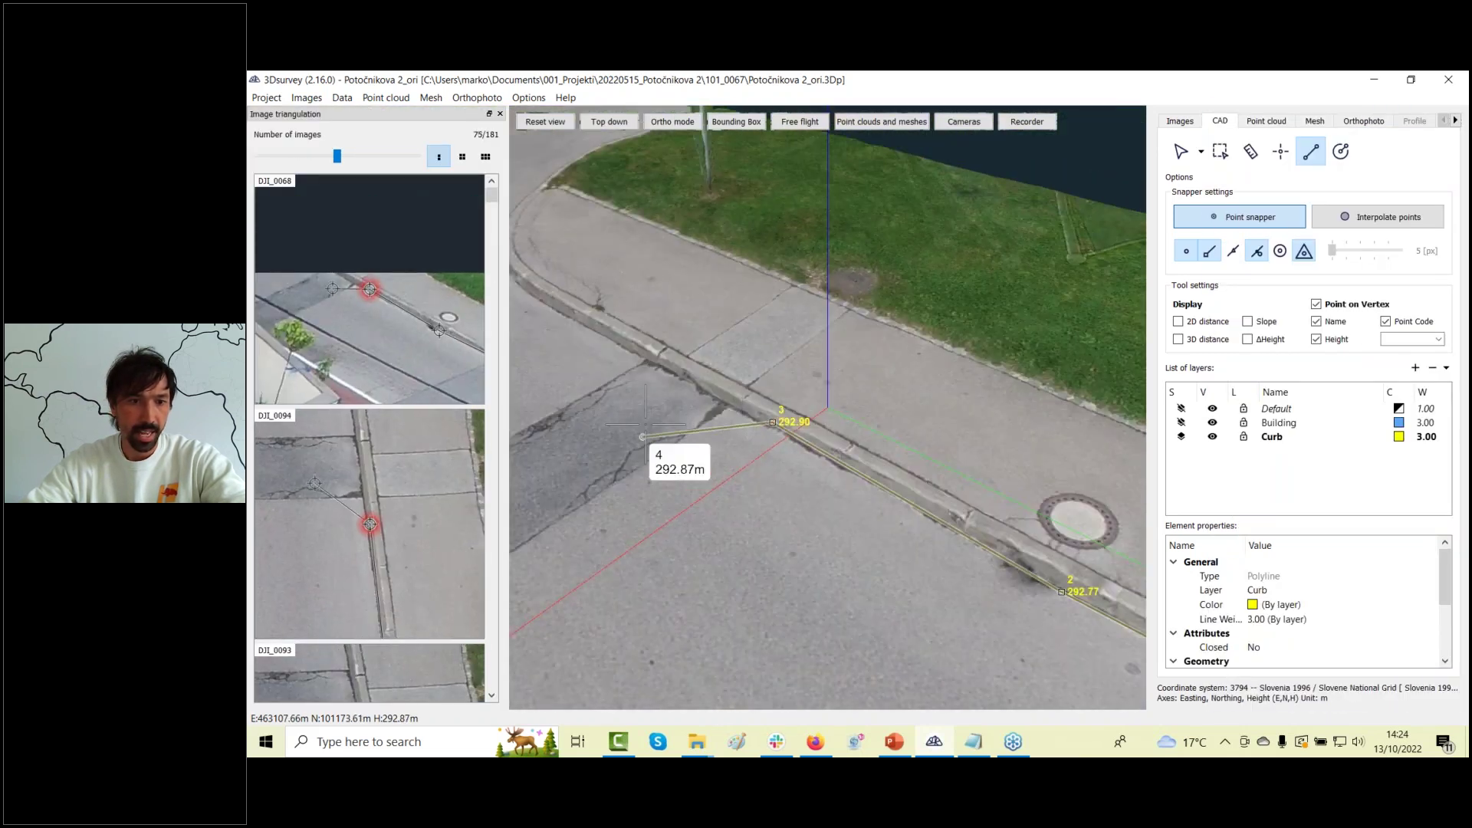
right_drag(651, 427, 712, 391)
click(713, 391)
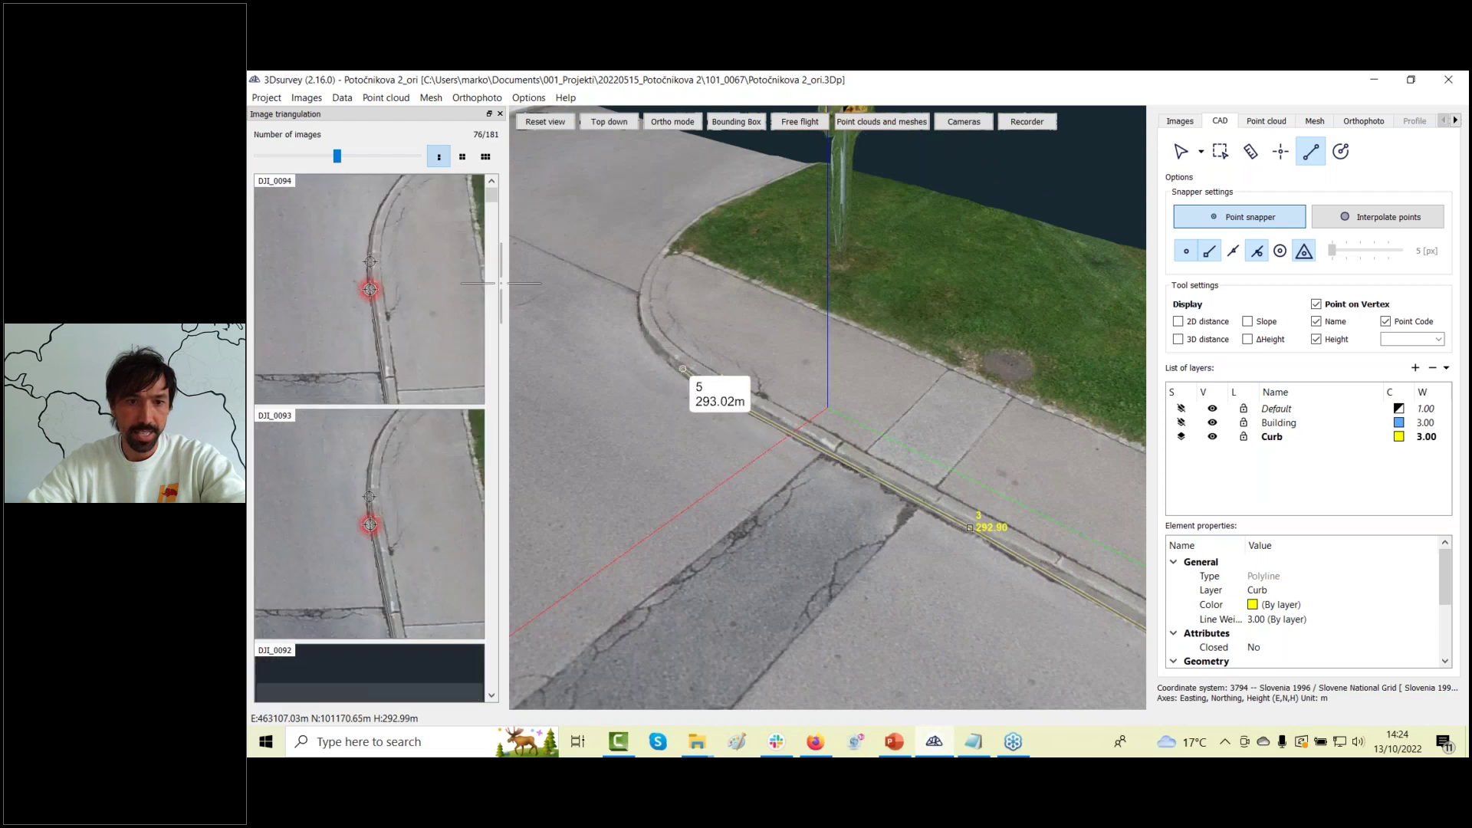
drag(332, 158, 372, 157)
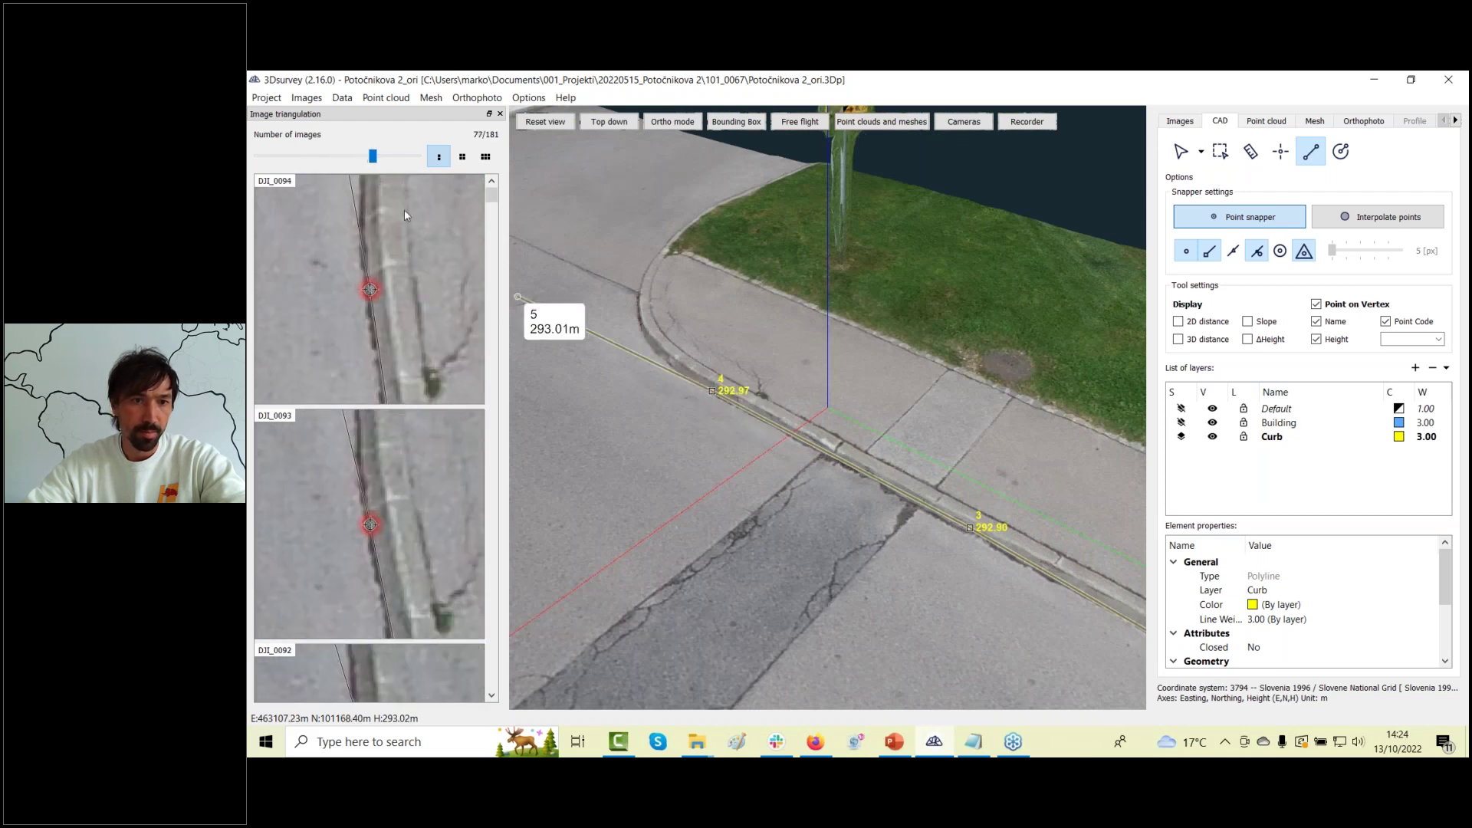
middle_drag(649, 386, 762, 448)
click(761, 446)
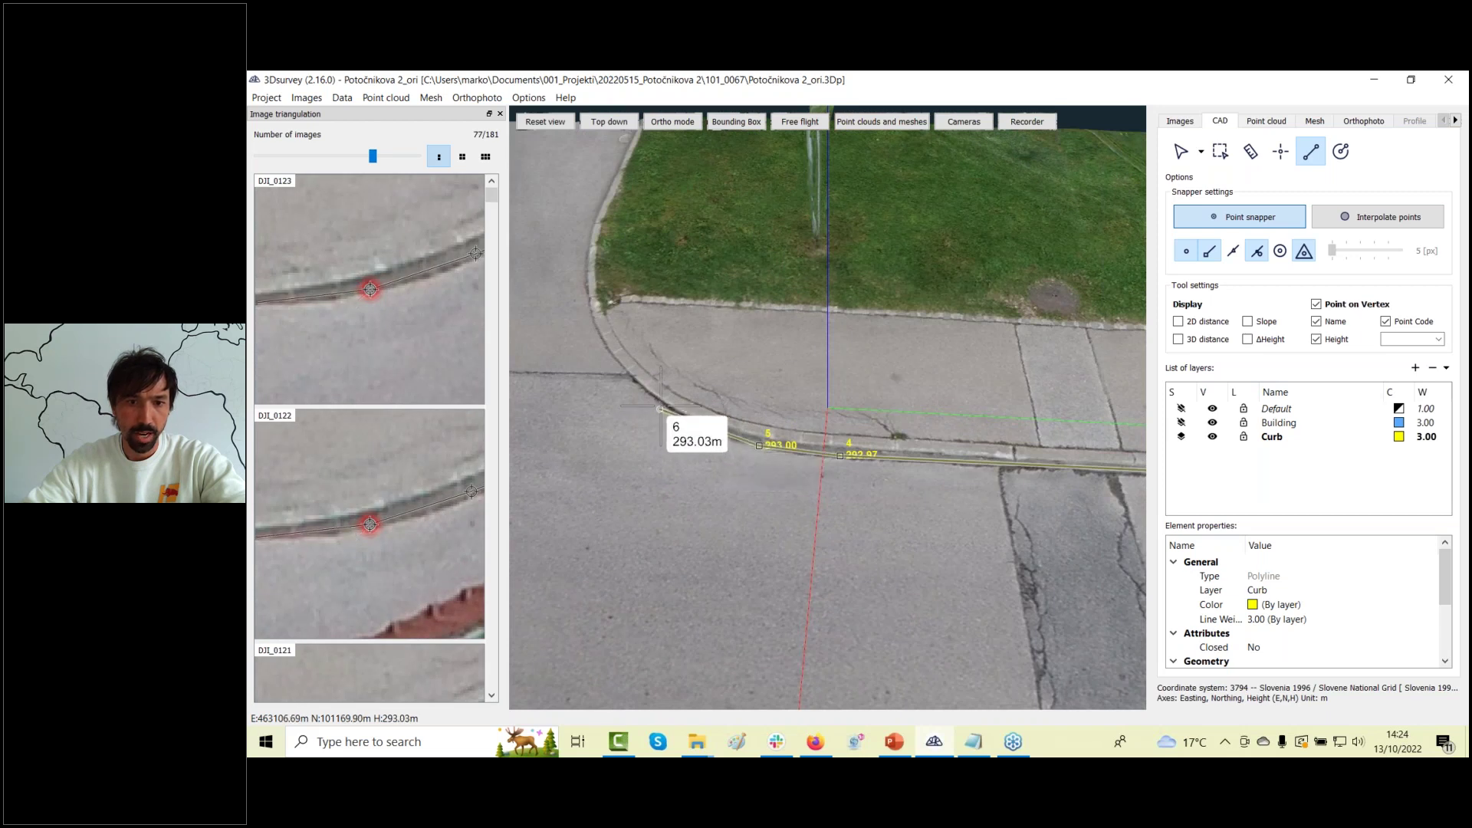
Place vertices 6 through 10 around the curb bend to the curb's far end.
click(659, 404)
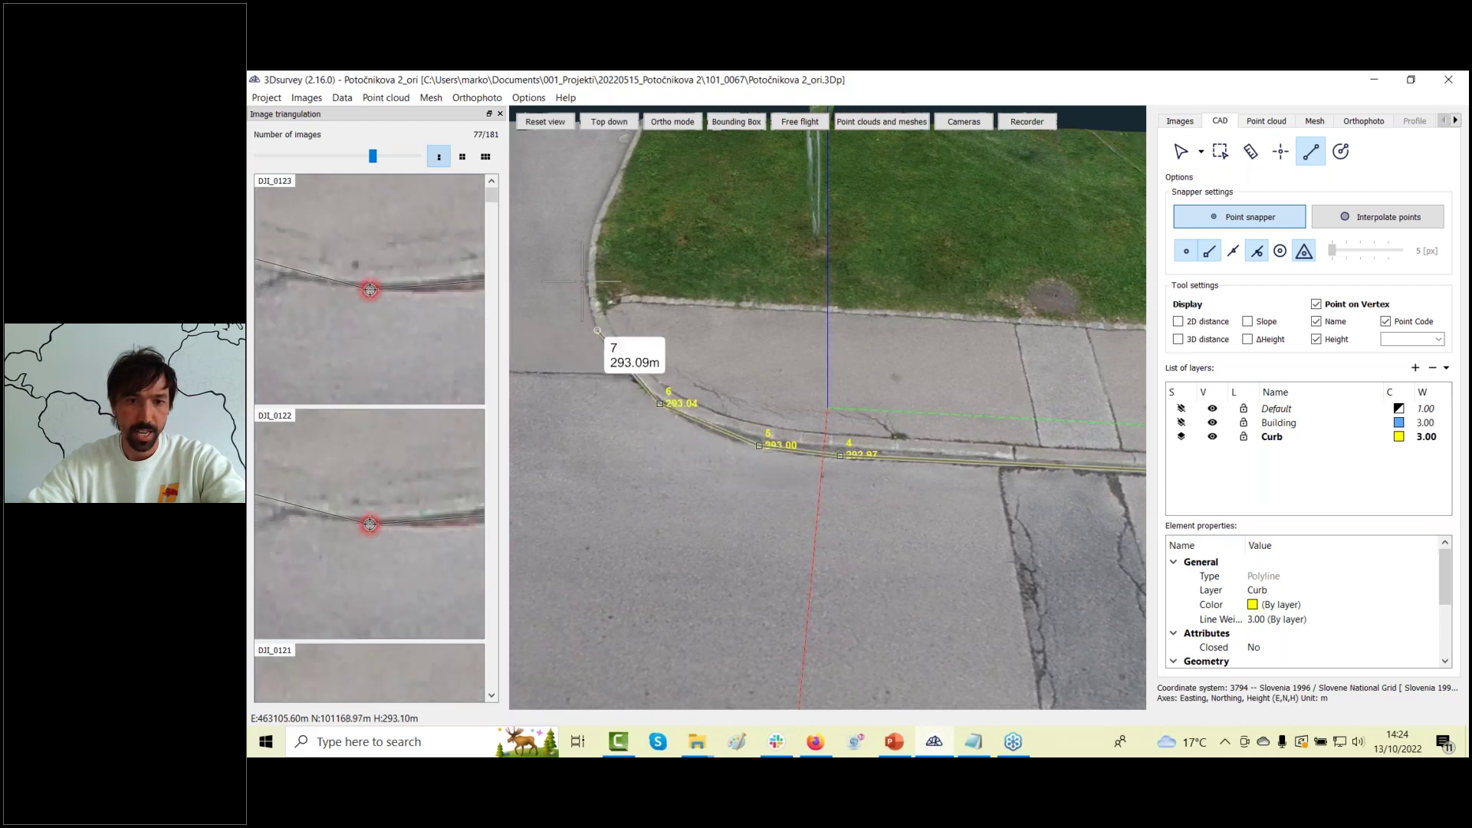
middle_drag(594, 322, 599, 299)
click(612, 372)
click(604, 297)
middle_drag(549, 353, 776, 331)
click(776, 316)
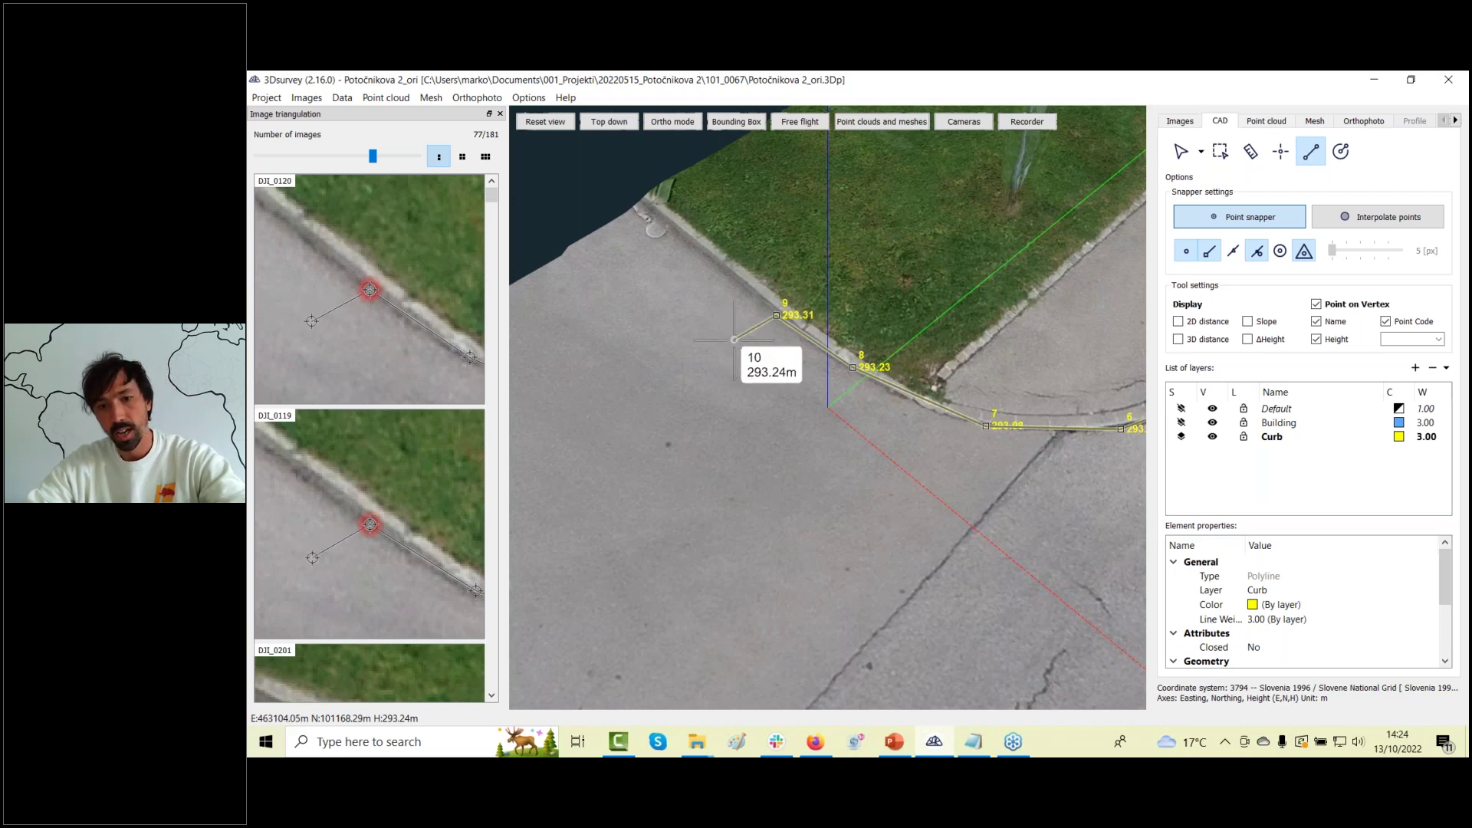
click(691, 246)
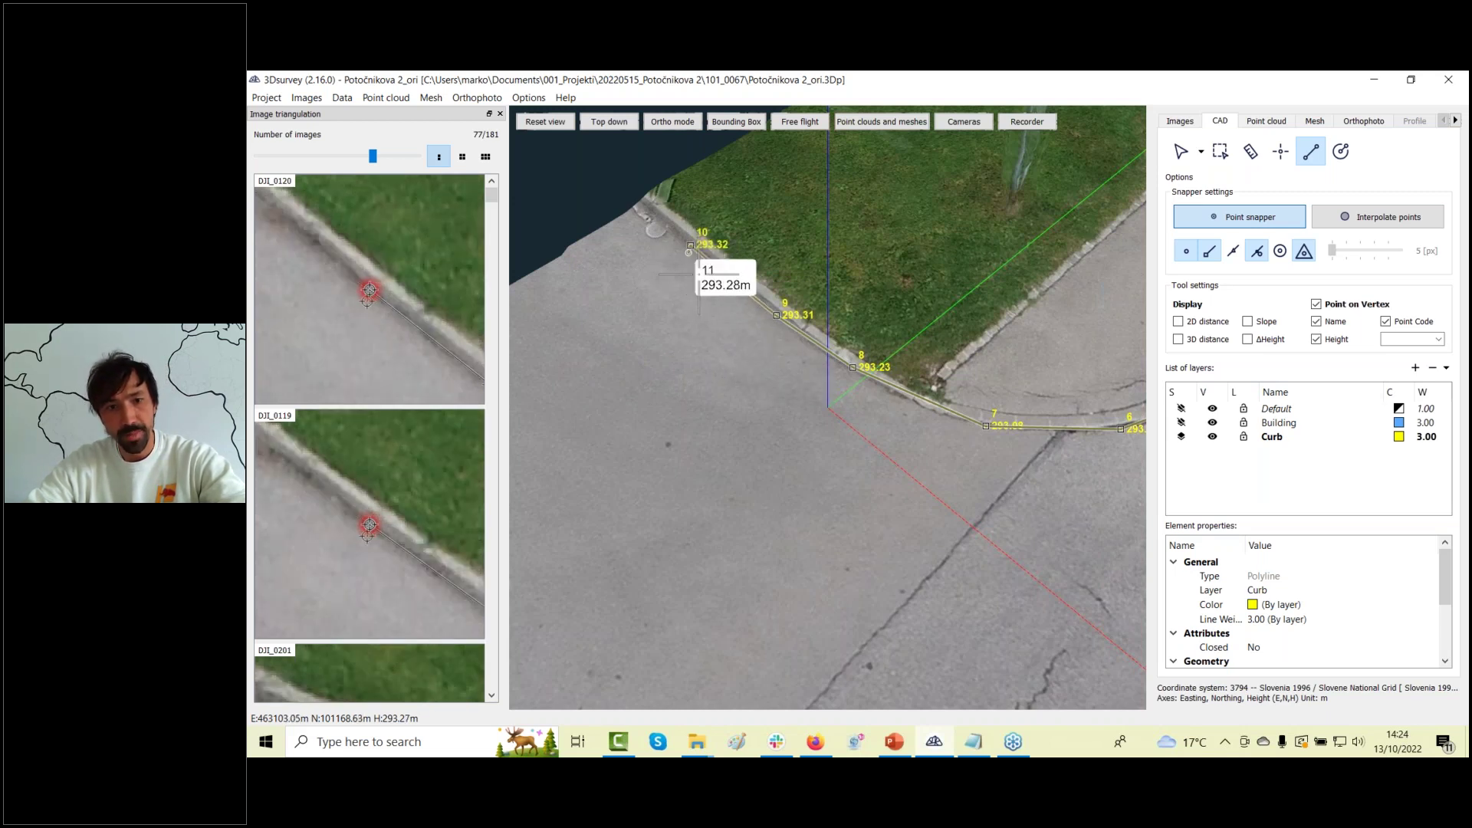
scroll(391, 310, up, 2)
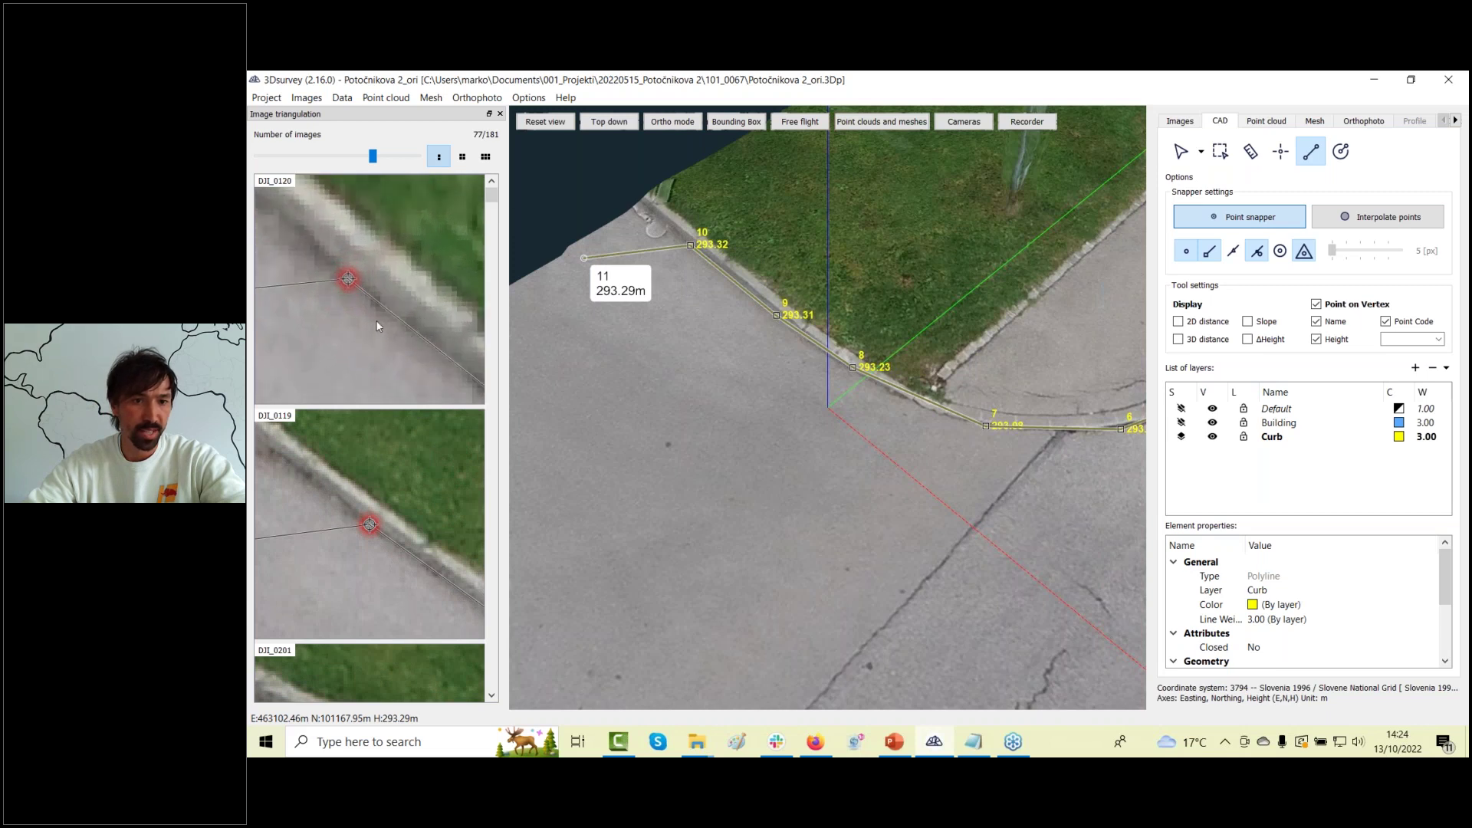
drag(492, 197, 500, 226)
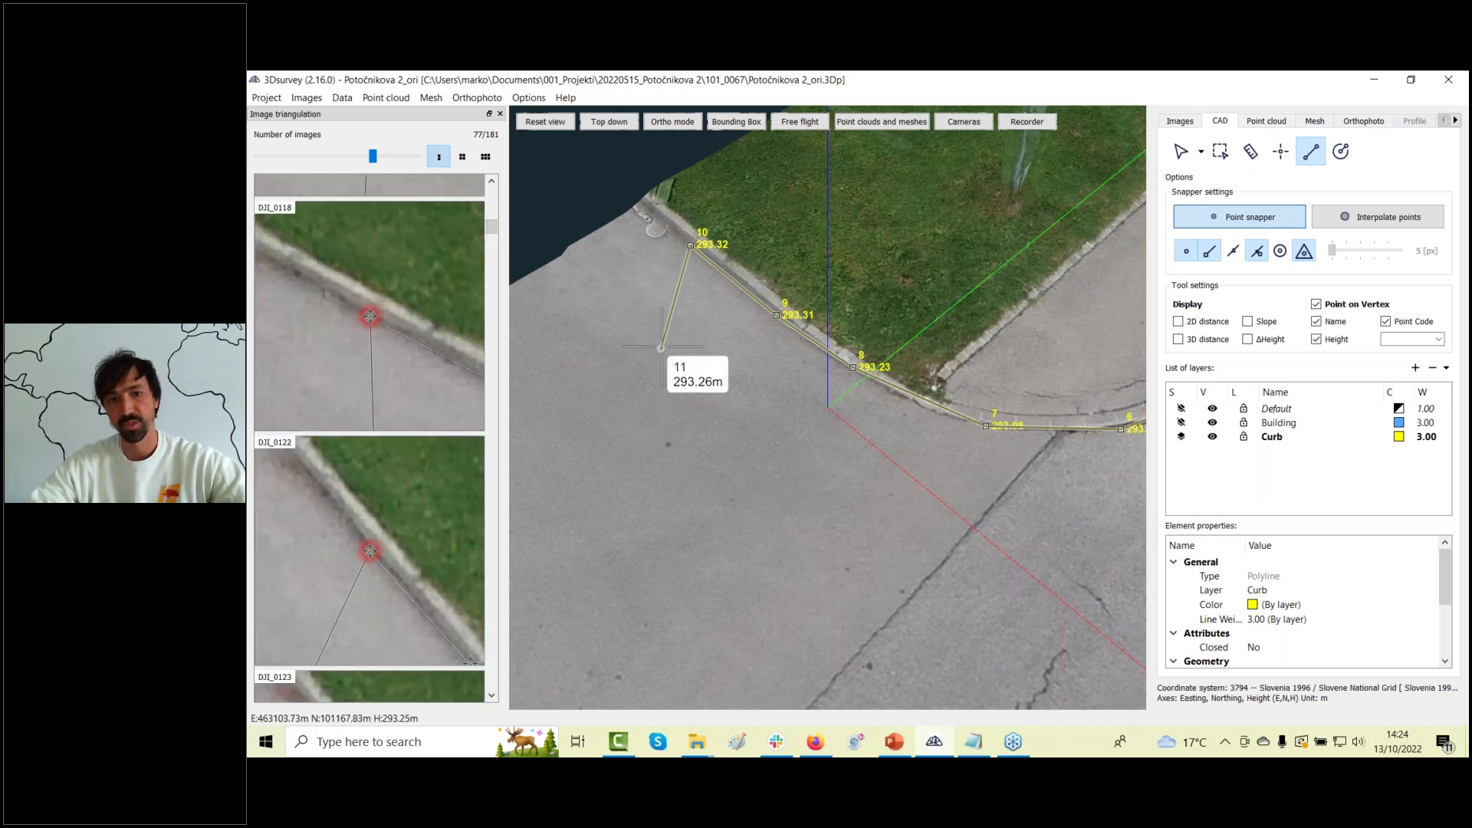
scroll(666, 359, down, 5)
drag(939, 468, 840, 466)
scroll(840, 466, up, 8)
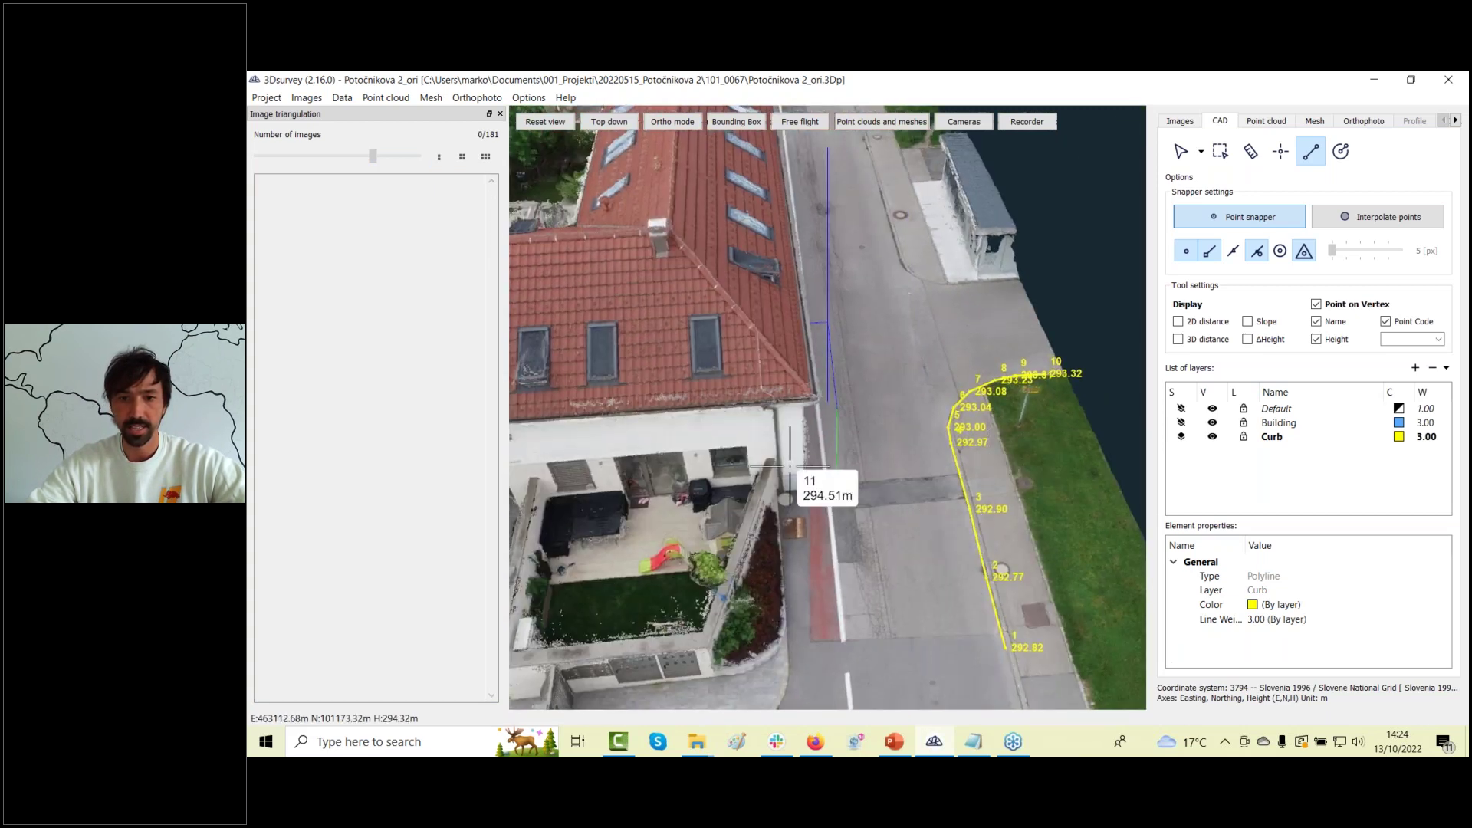
Add Curb polyline vertices up to 13 at the garden wall corner by the VRTOVI lettering.
scroll(786, 507, down, 4)
drag(790, 549, 710, 509)
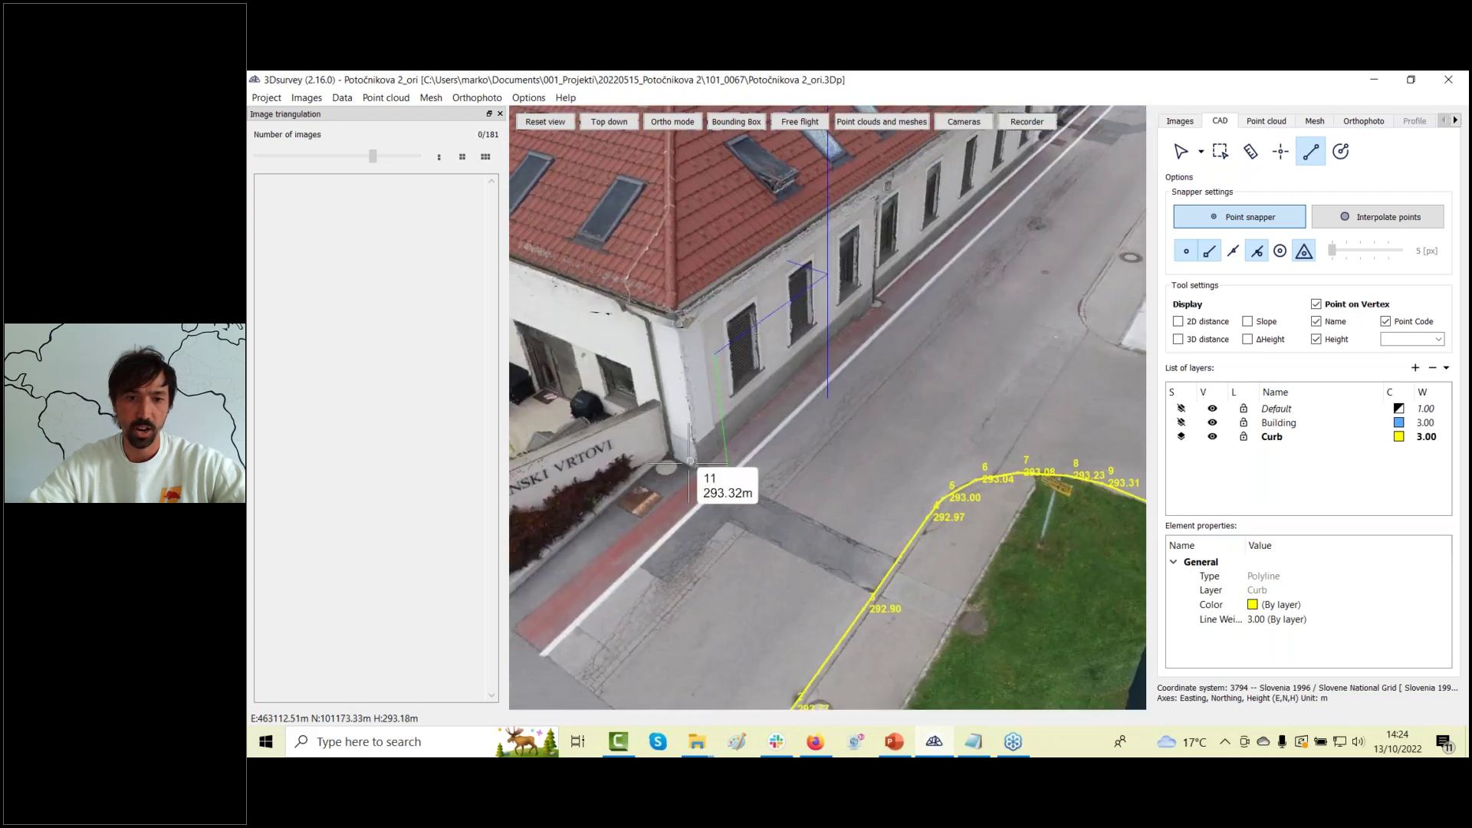
scroll(763, 486, up, 10)
scroll(972, 387, up, 10)
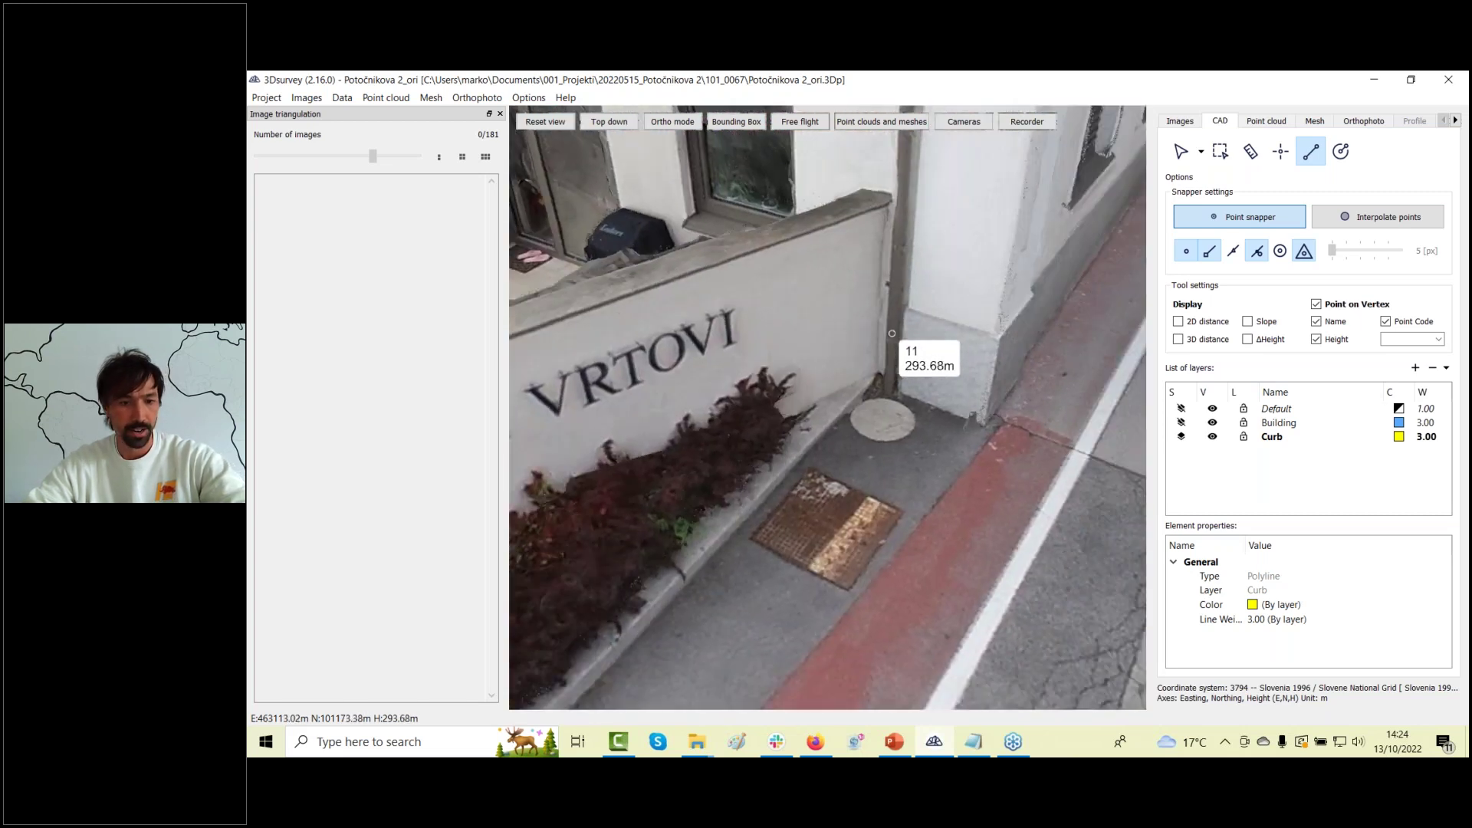
drag(894, 488, 970, 501)
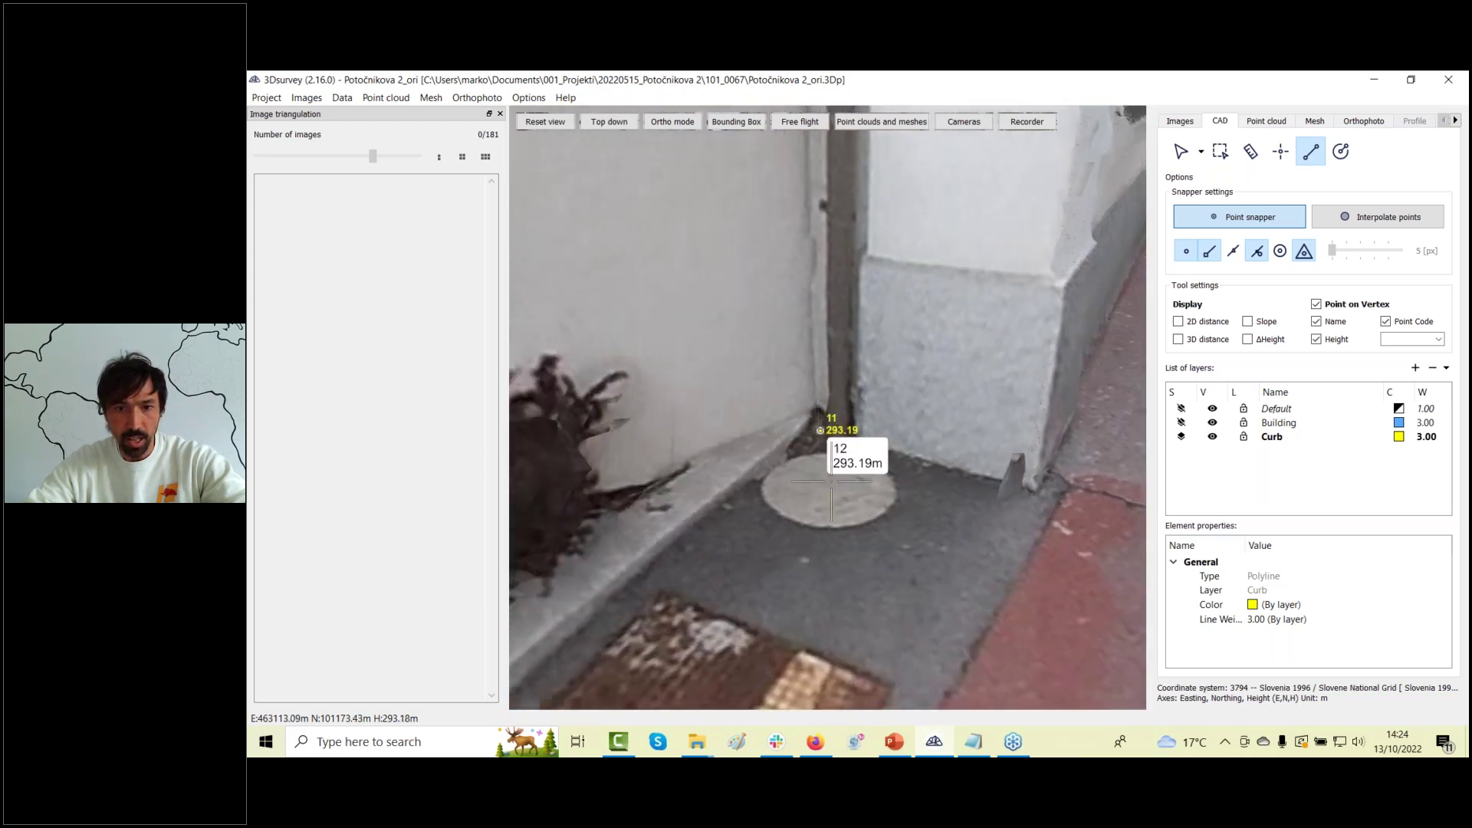
click(1036, 489)
drag(1027, 550, 767, 500)
click(869, 512)
Zoom and orbit toward the next wall corner to see the wall base and curb closely.
scroll(768, 499, down, 6)
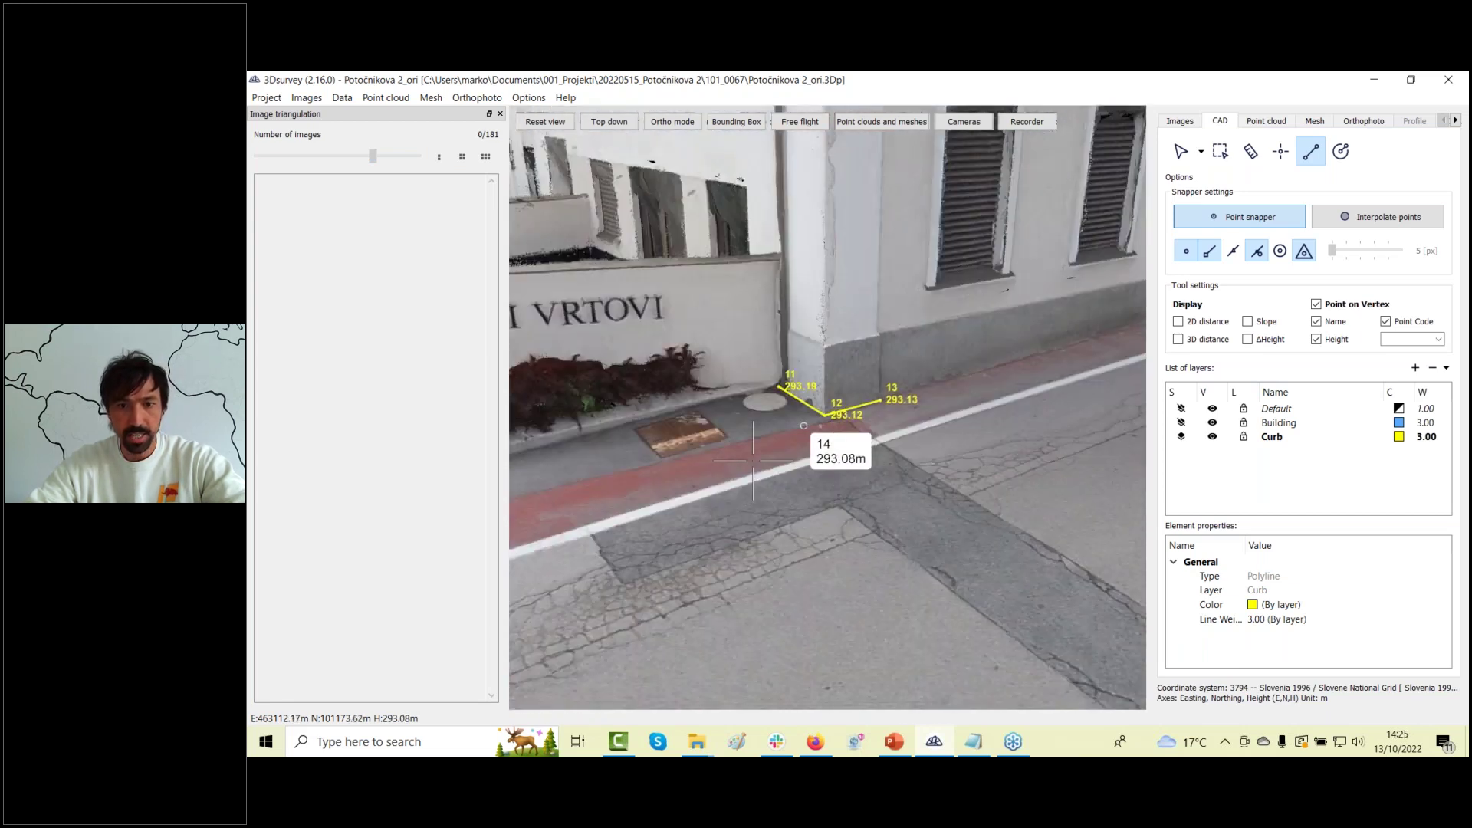
drag(922, 458, 682, 506)
scroll(682, 506, up, 10)
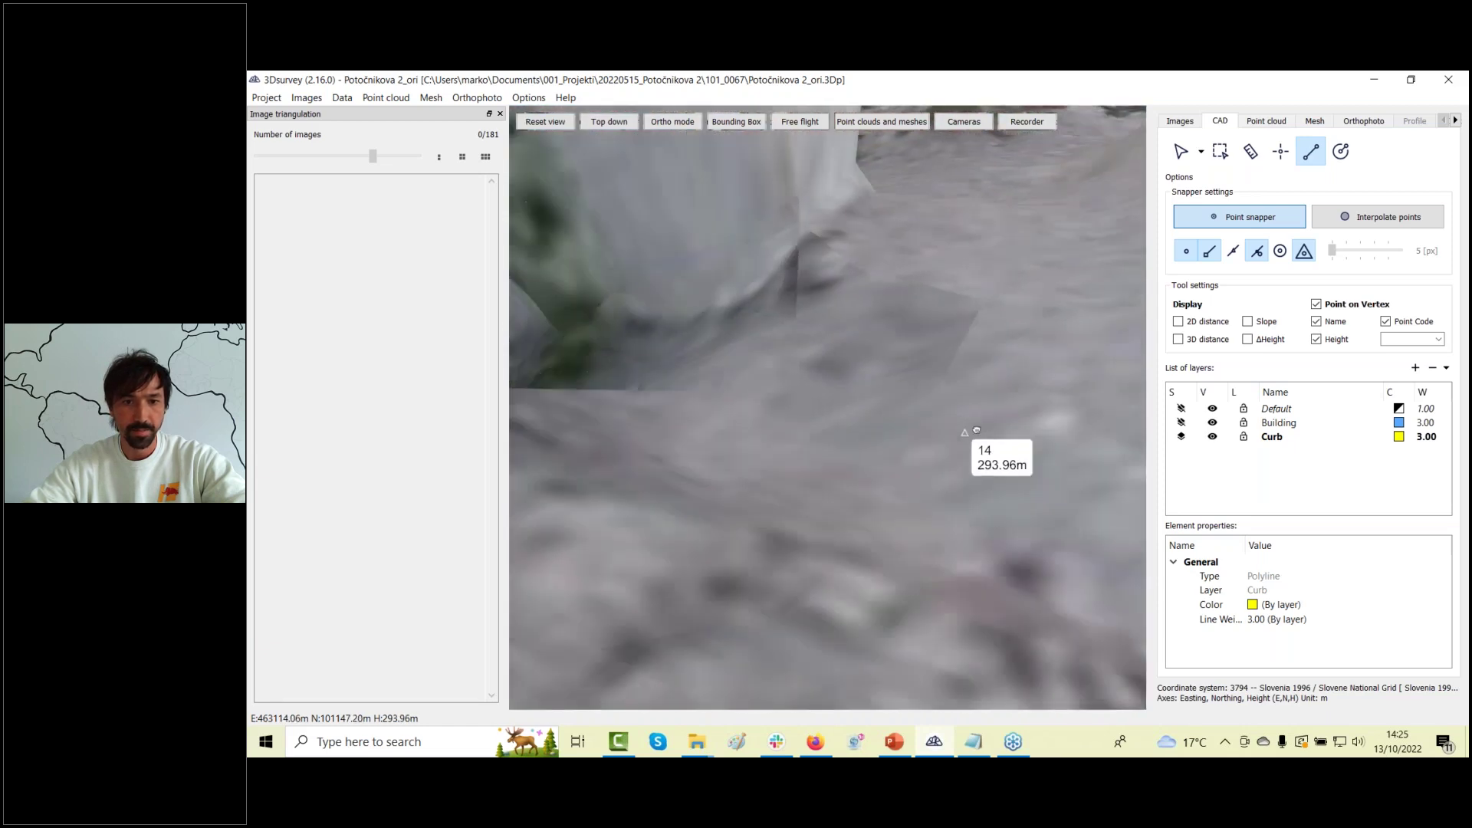
scroll(813, 322, up, 10)
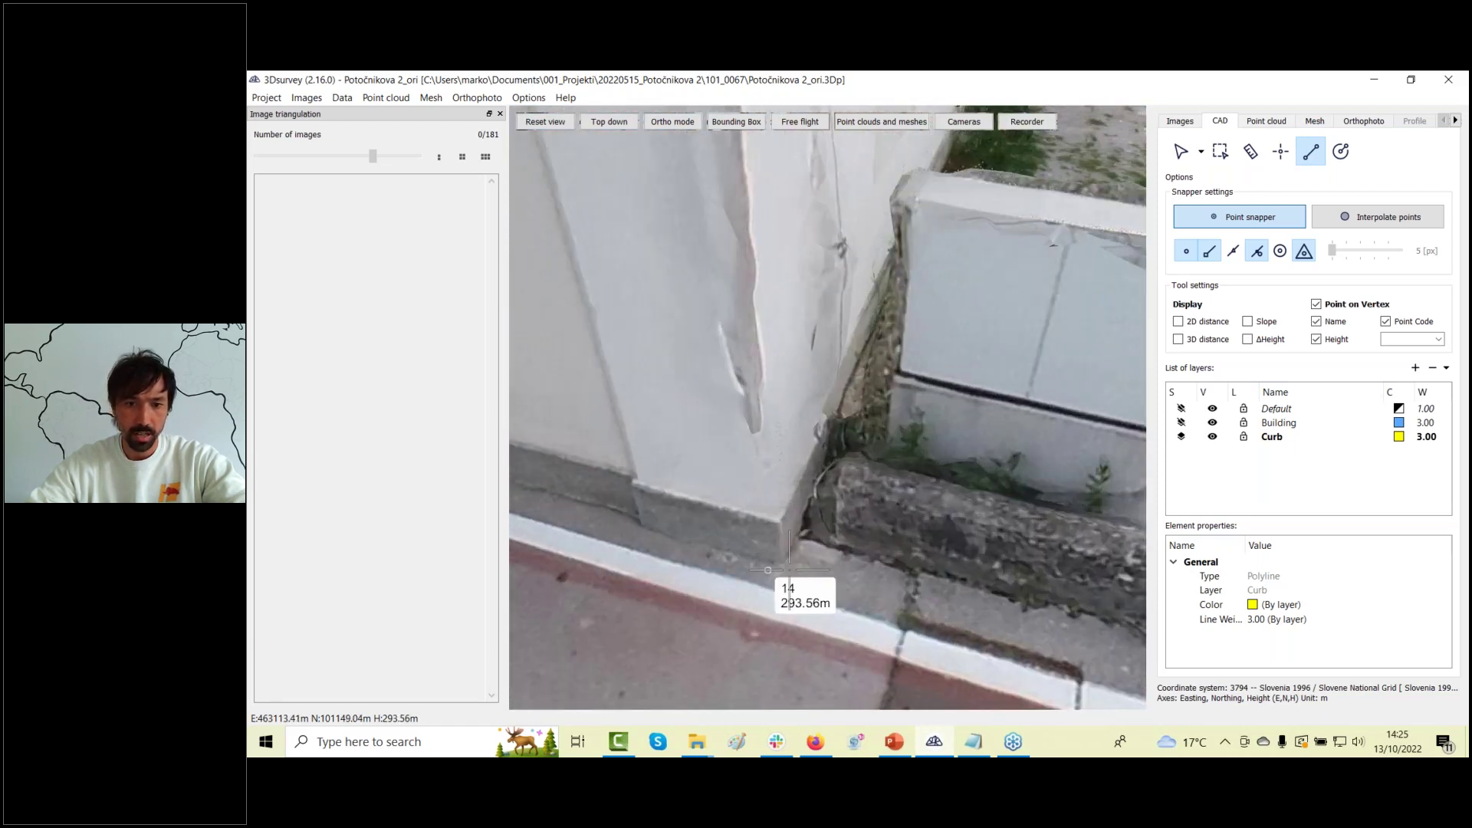
scroll(785, 527, down, 5)
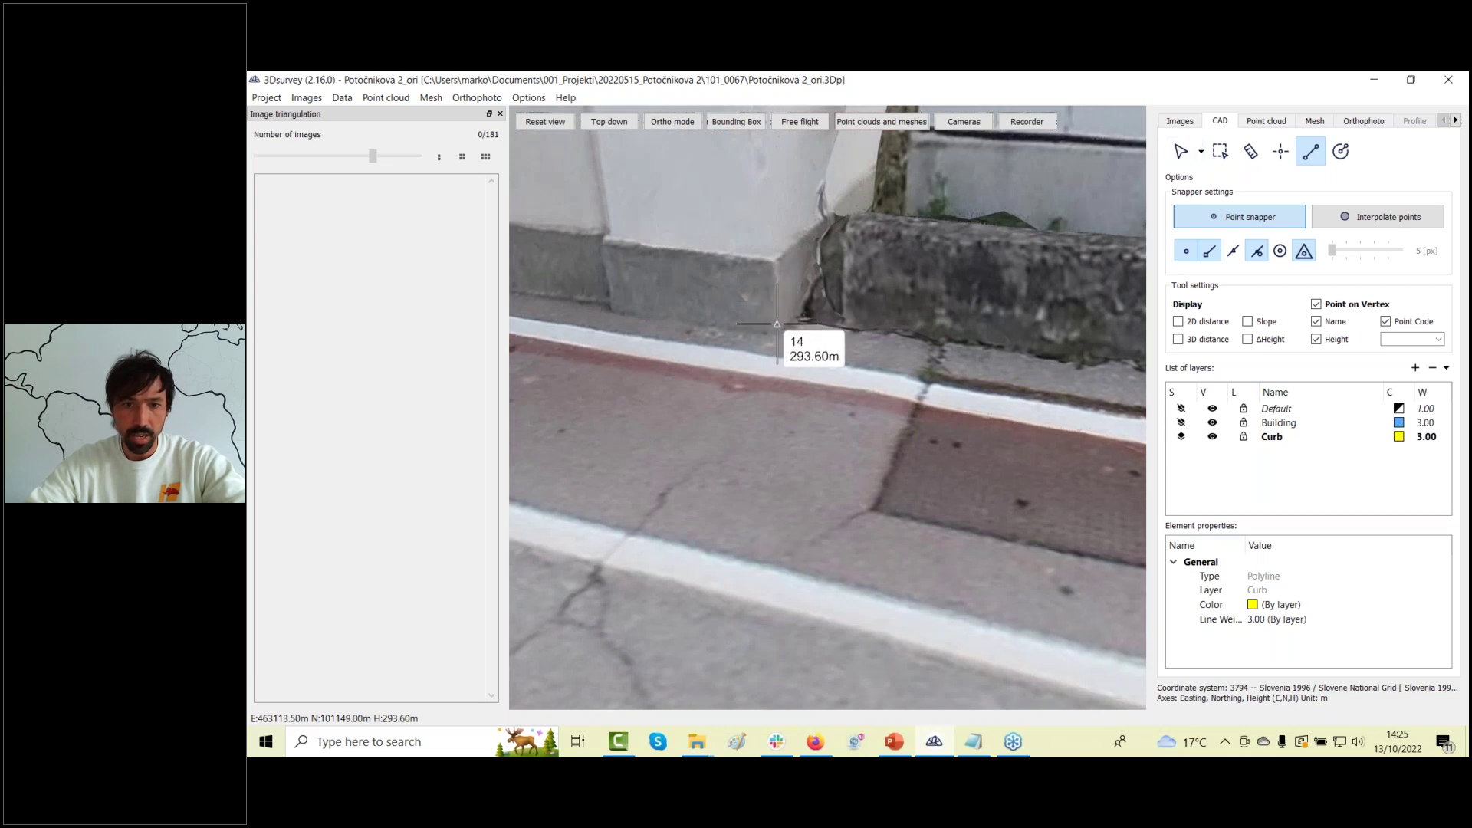
scroll(789, 368, up, 5)
drag(744, 652, 1134, 357)
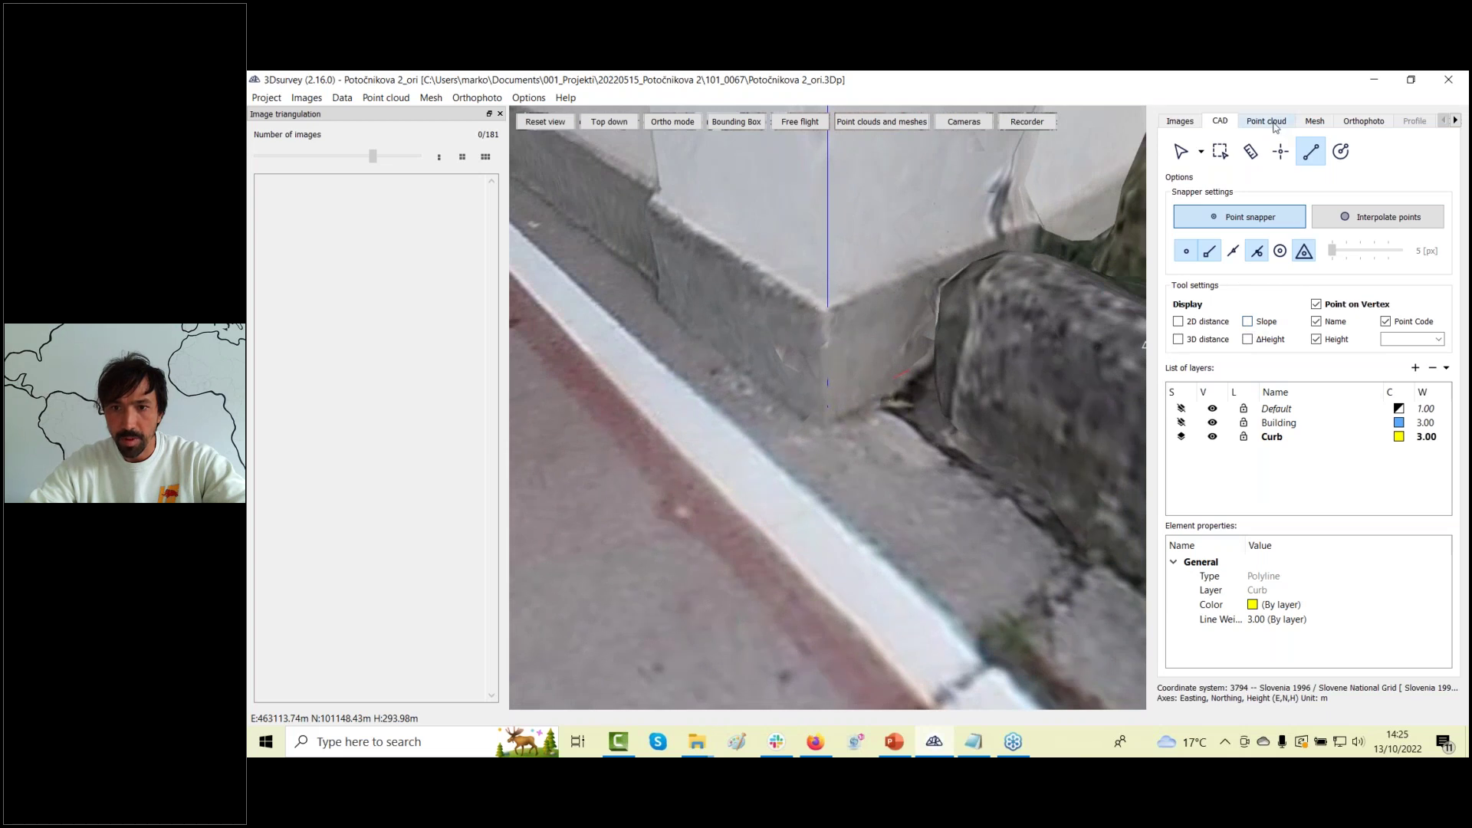
Turn on mesh shading and triangle edges, then go back to the CAD polyline tool.
click(1316, 122)
click(1289, 468)
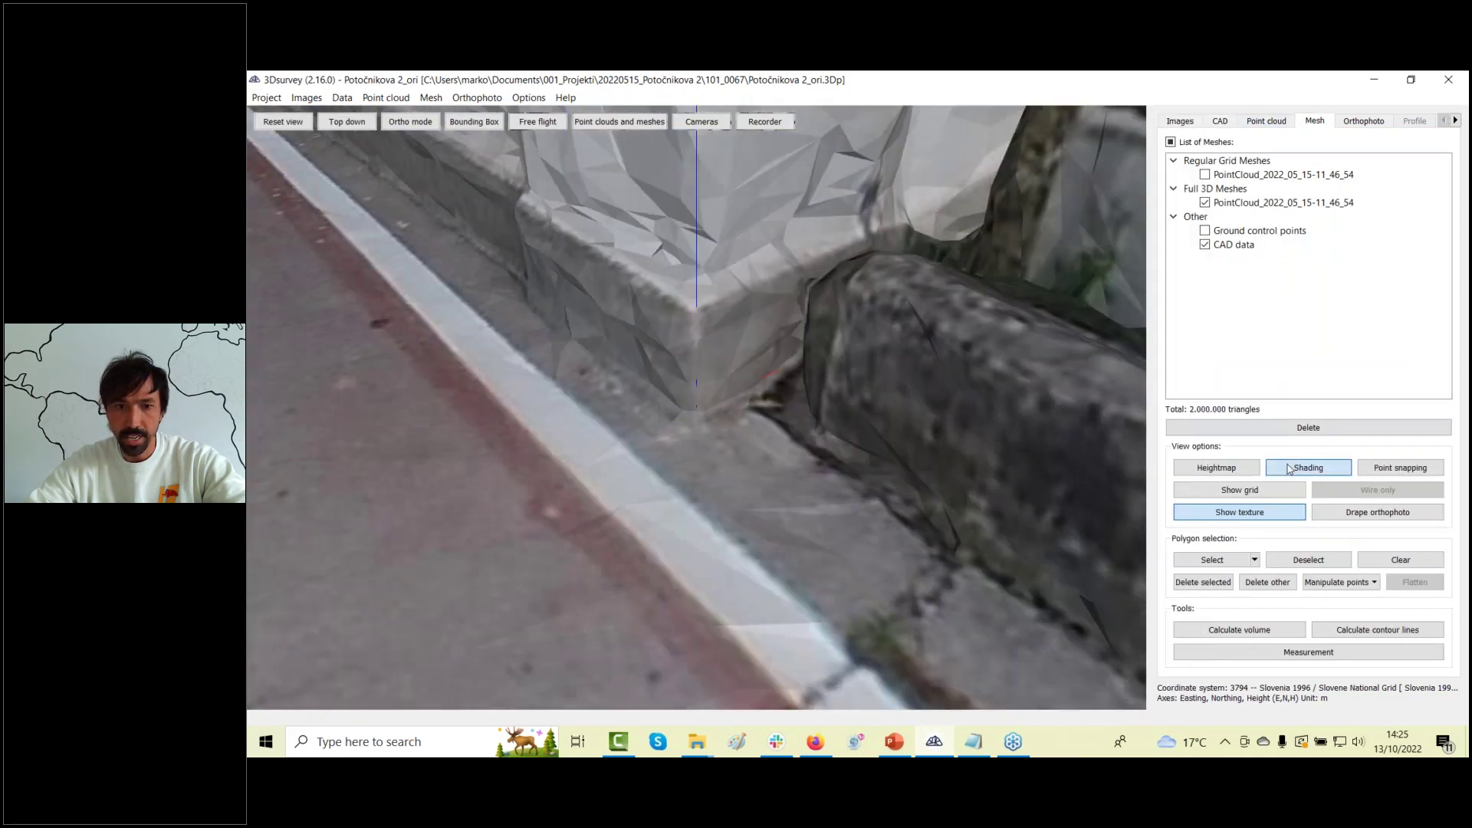
click(1240, 490)
drag(794, 481, 714, 461)
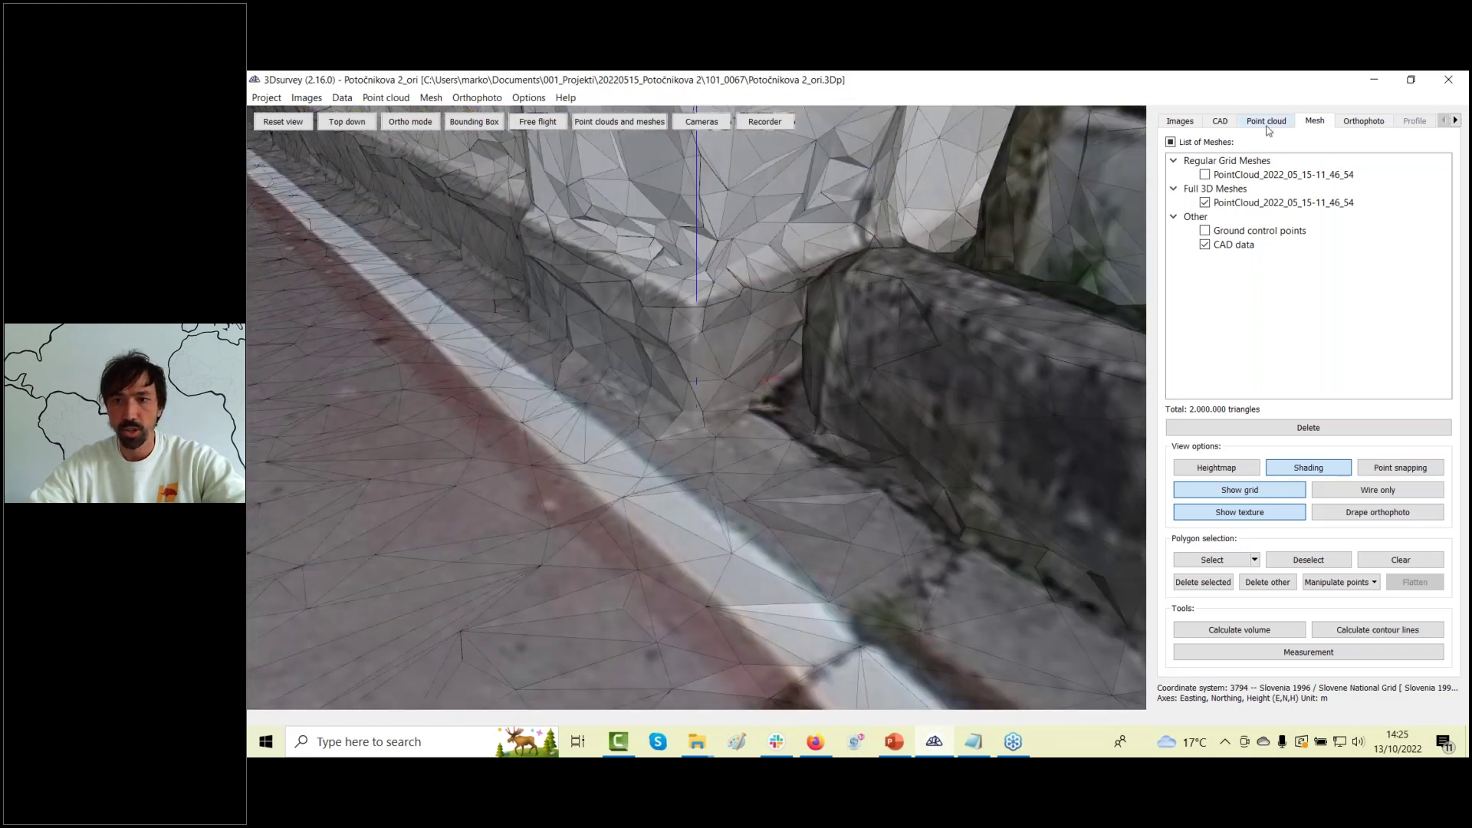
click(1219, 121)
click(1310, 151)
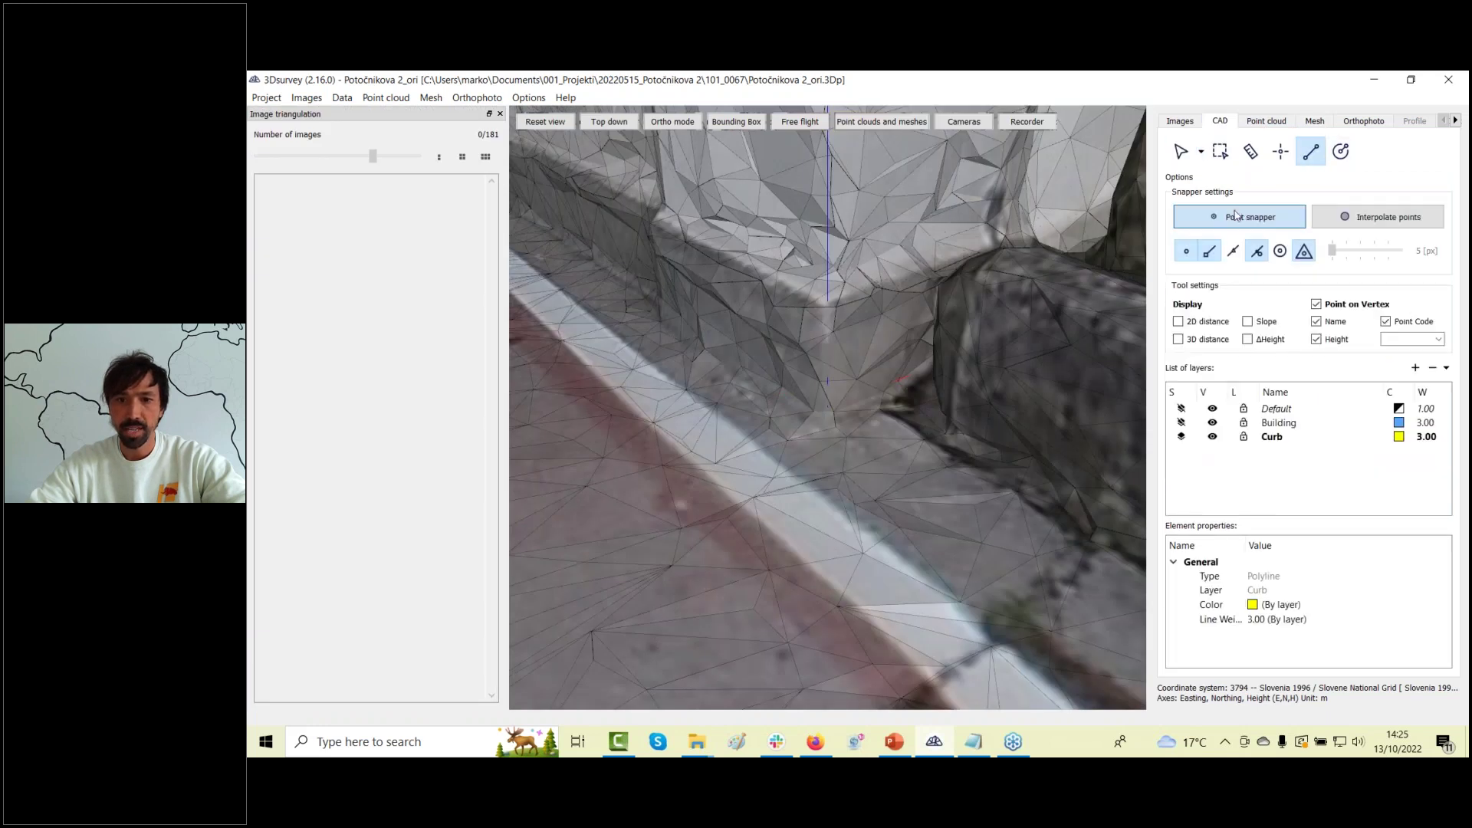
Place vertex 14 at the wall base corner, refining its position in a source photo.
click(819, 421)
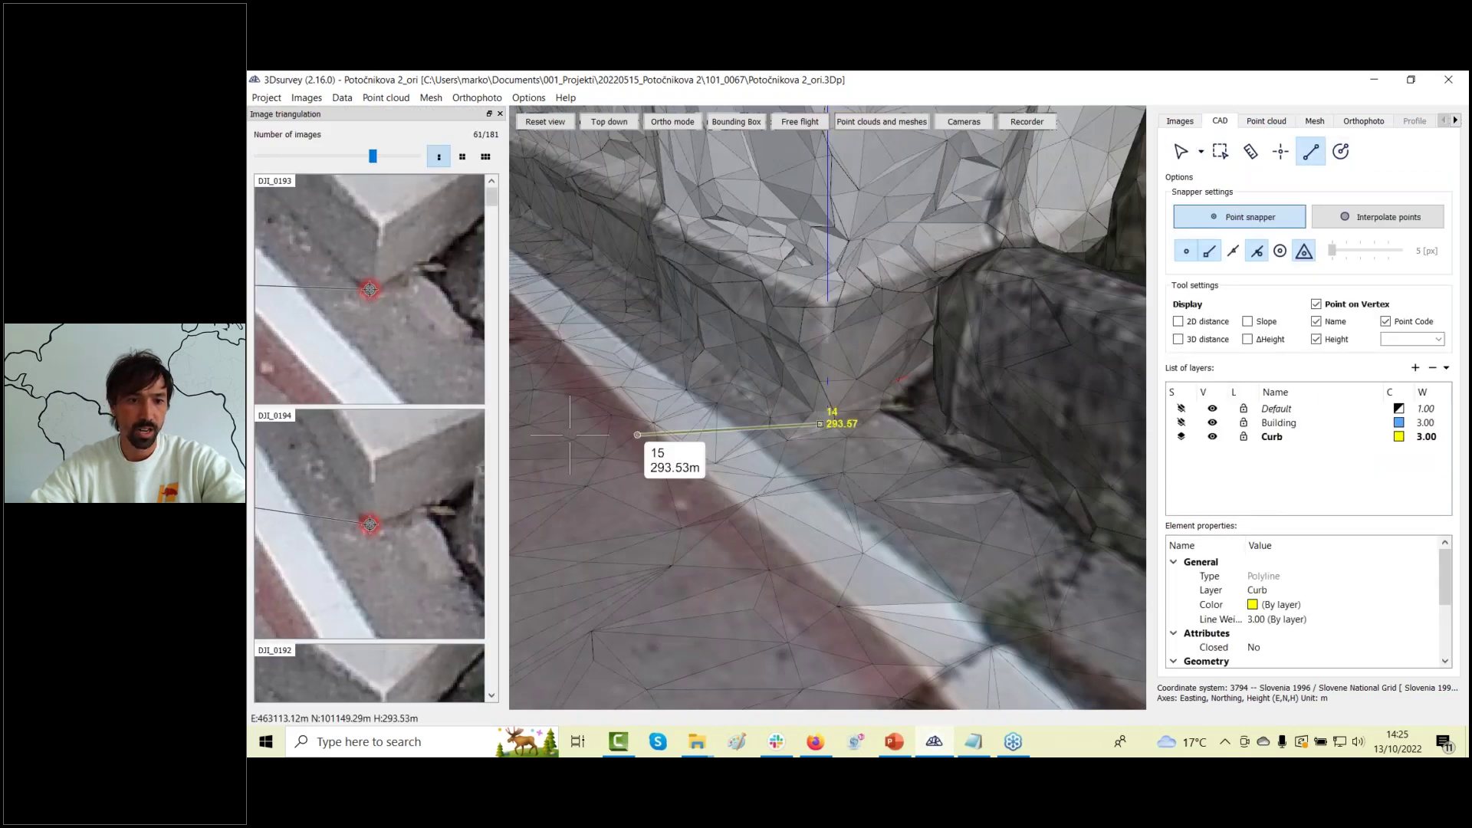
scroll(376, 302, up, 3)
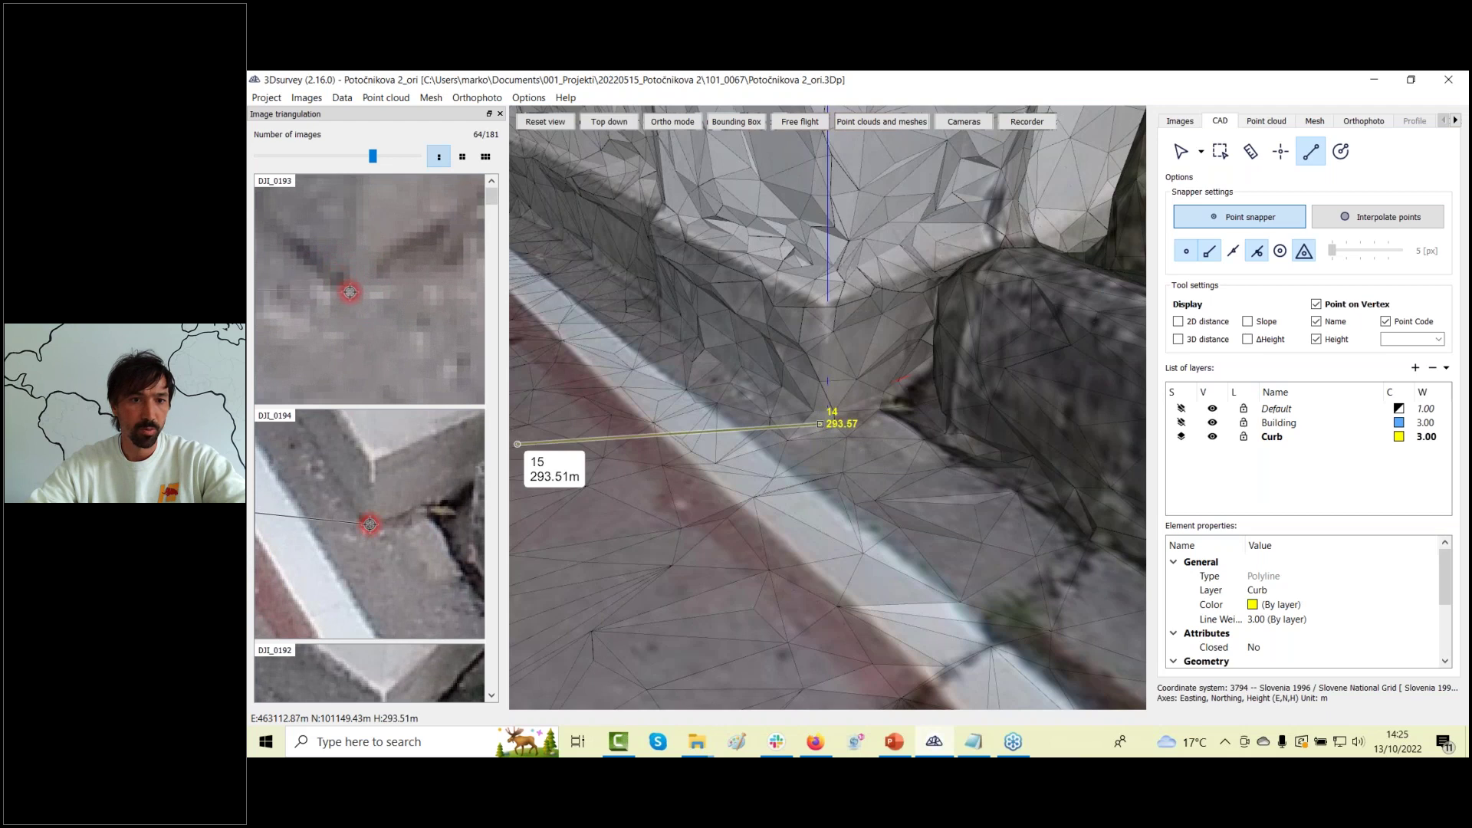
click(373, 531)
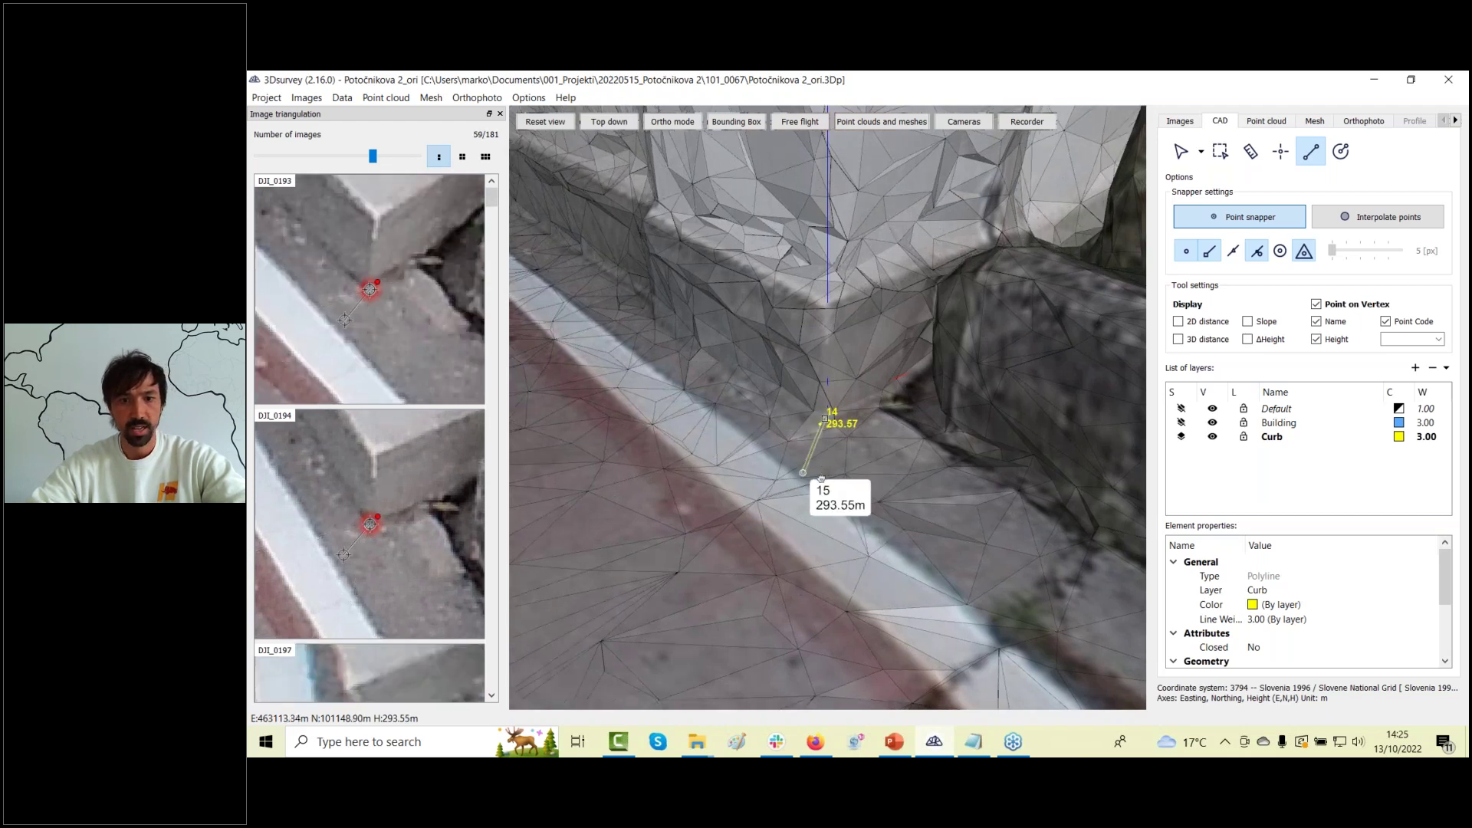
Fix Curb polyline point 15 on the curb edge at height 293.57 m.
middle_drag(825, 483, 868, 484)
scroll(380, 535, up, 3)
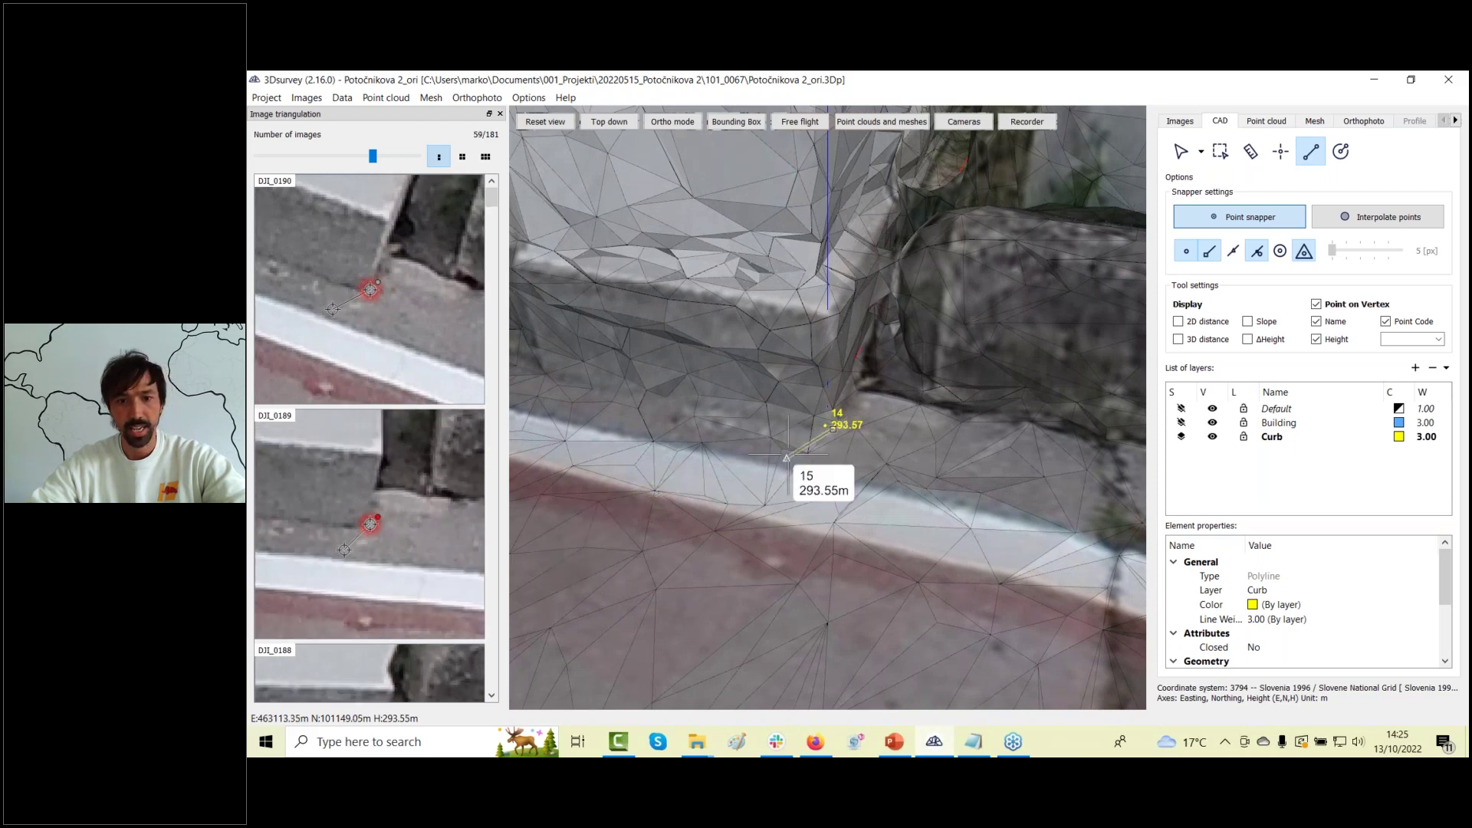
scroll(803, 454, down, 5)
middle_drag(802, 454, 860, 469)
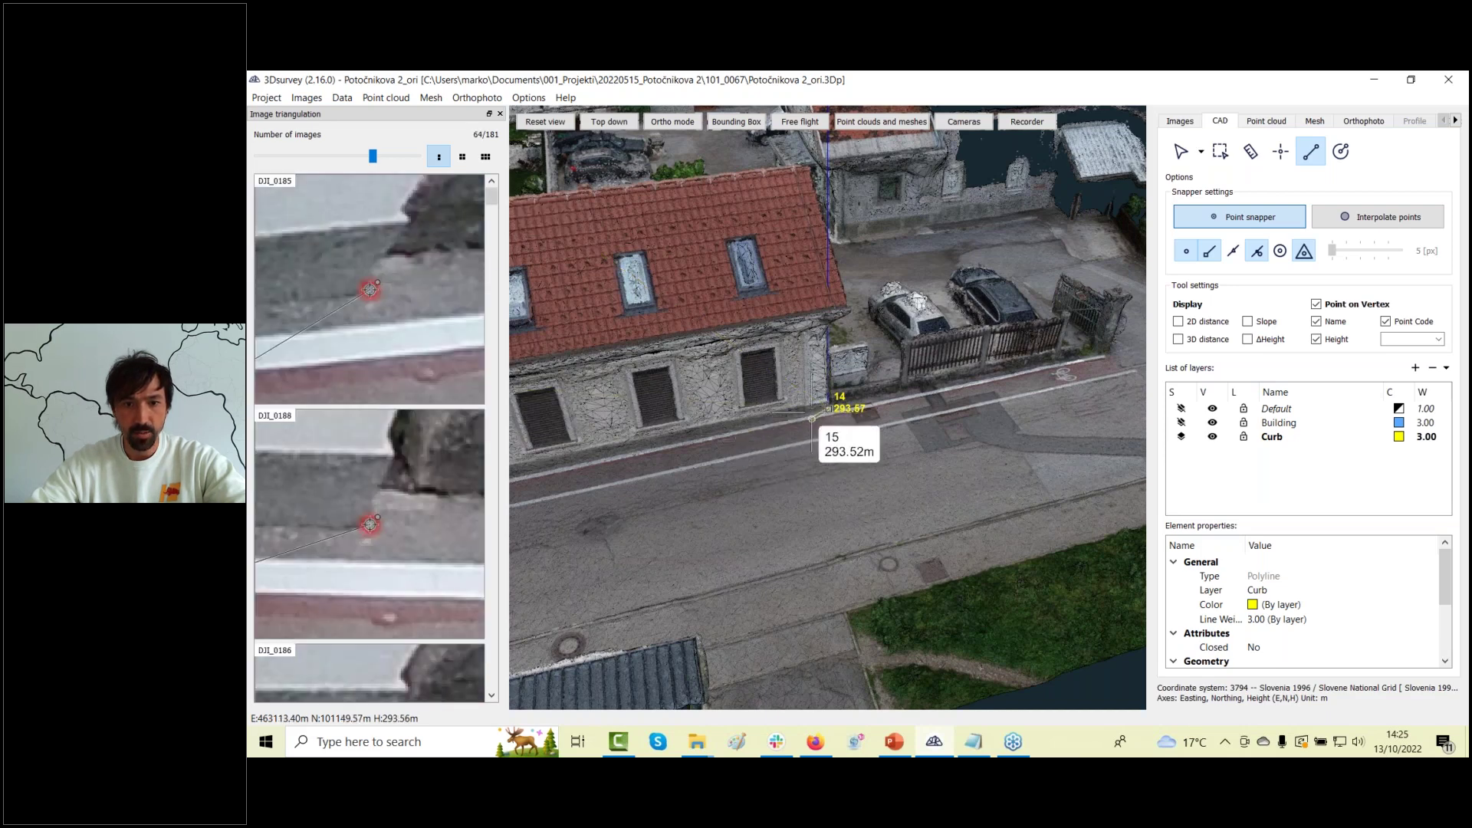
scroll(803, 418, up, 5)
scroll(755, 506, up, 2)
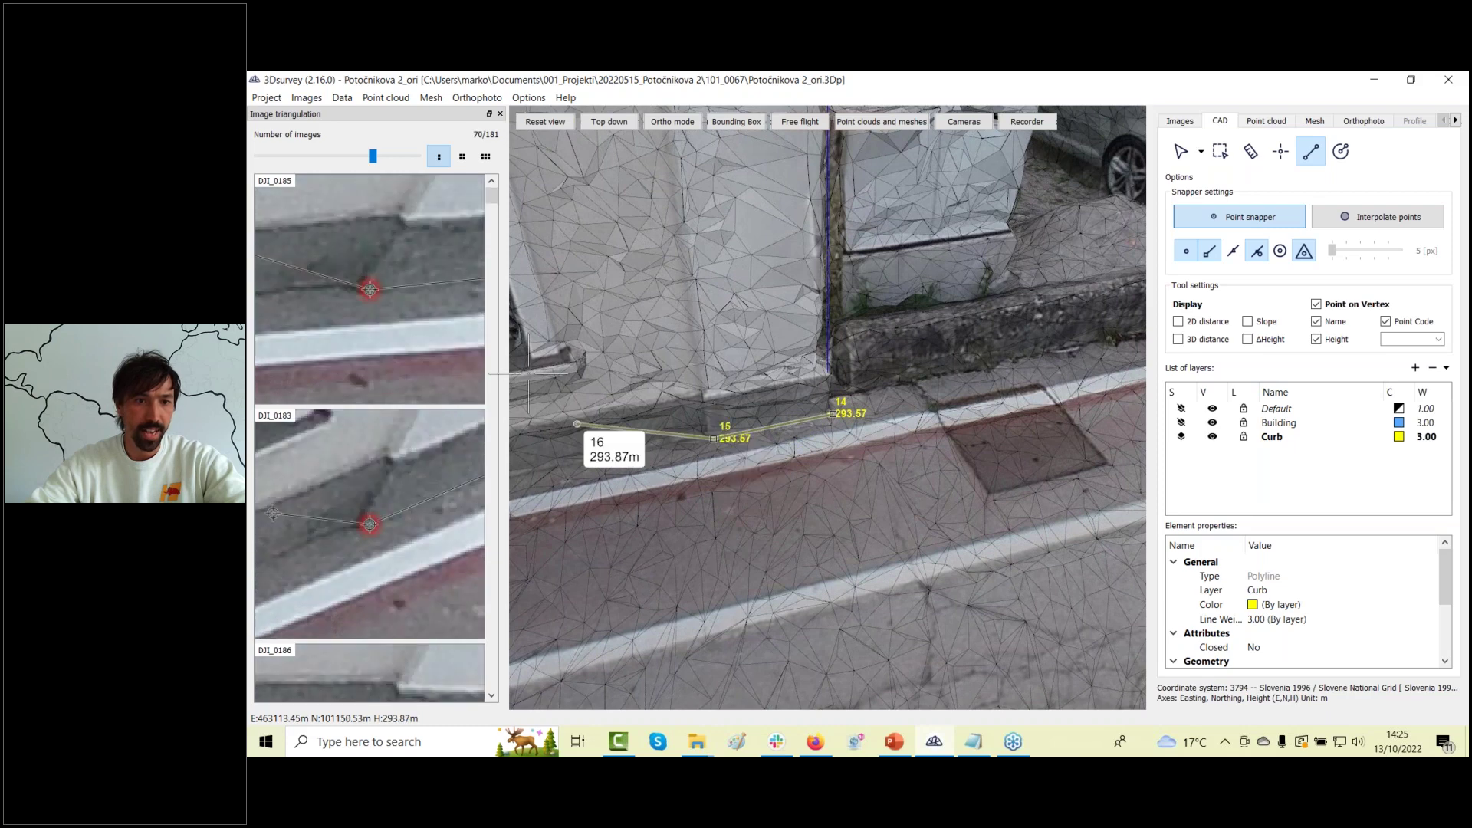
click(713, 438)
drag(713, 438, 688, 408)
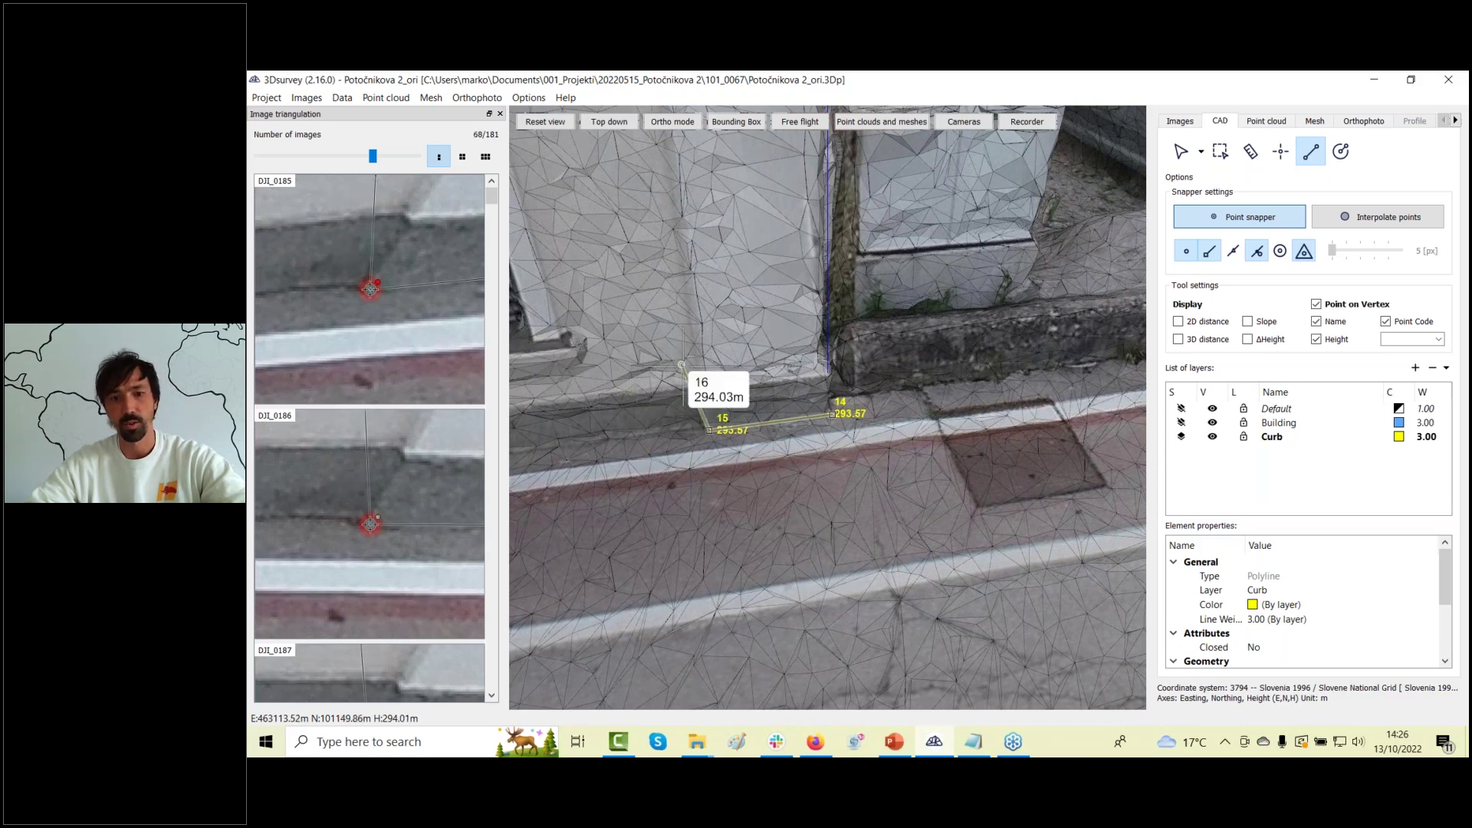
scroll(730, 510, down, 5)
middle_drag(730, 510, 747, 489)
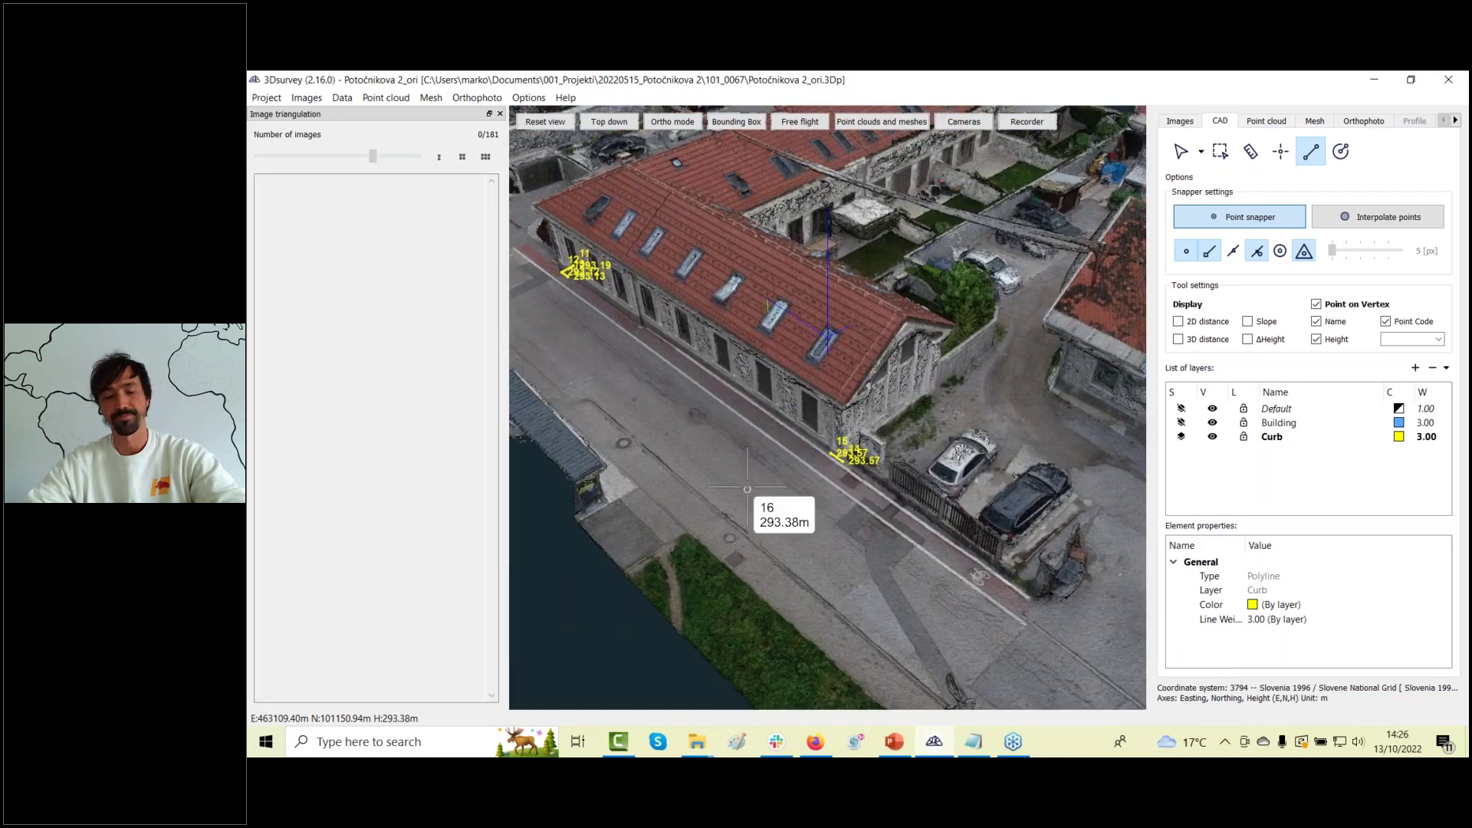
Show the textured mesh with grid lines hidden beneath the yellow Curb polyline.
click(1319, 126)
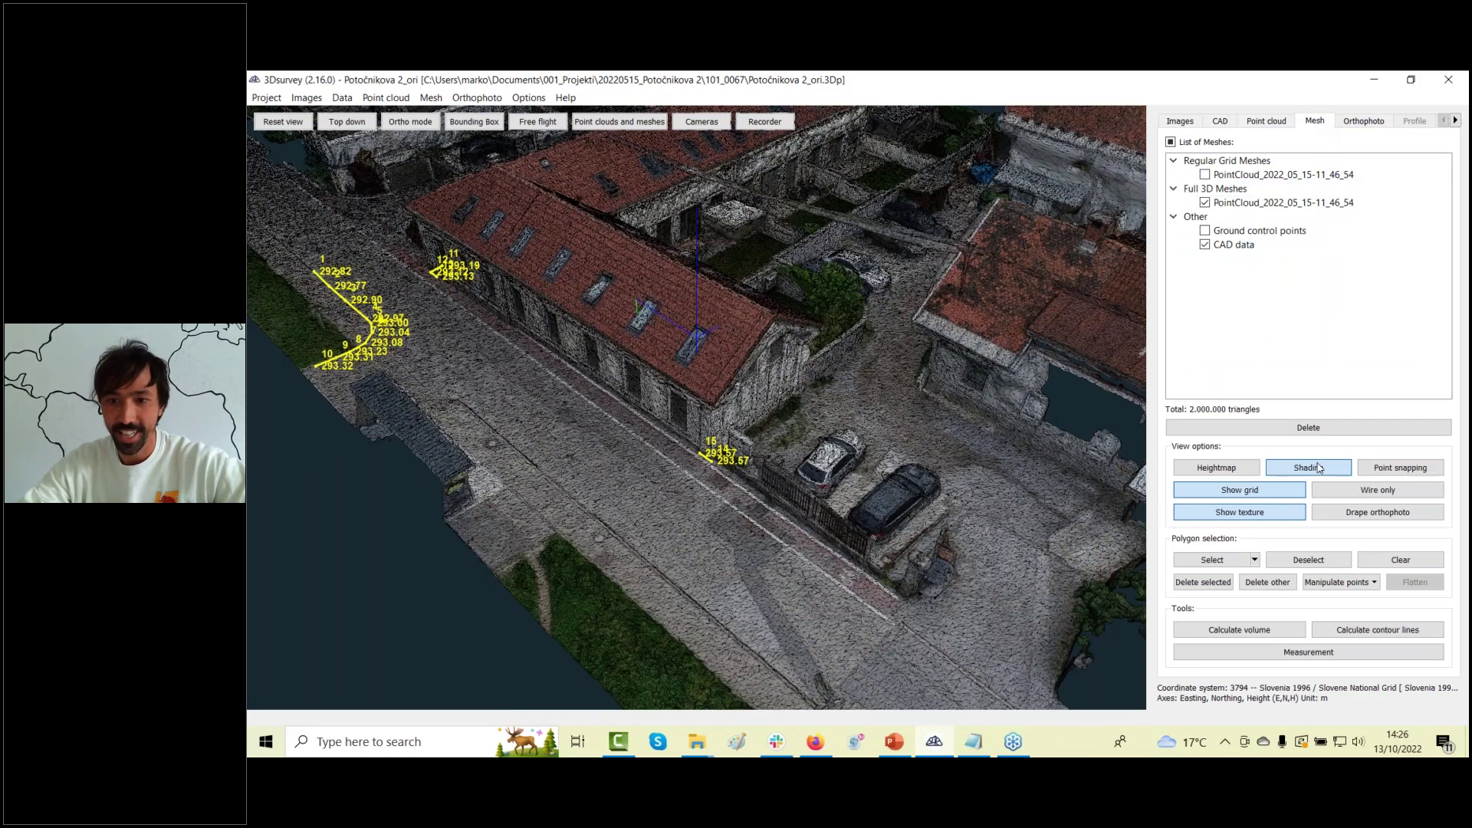
click(1240, 490)
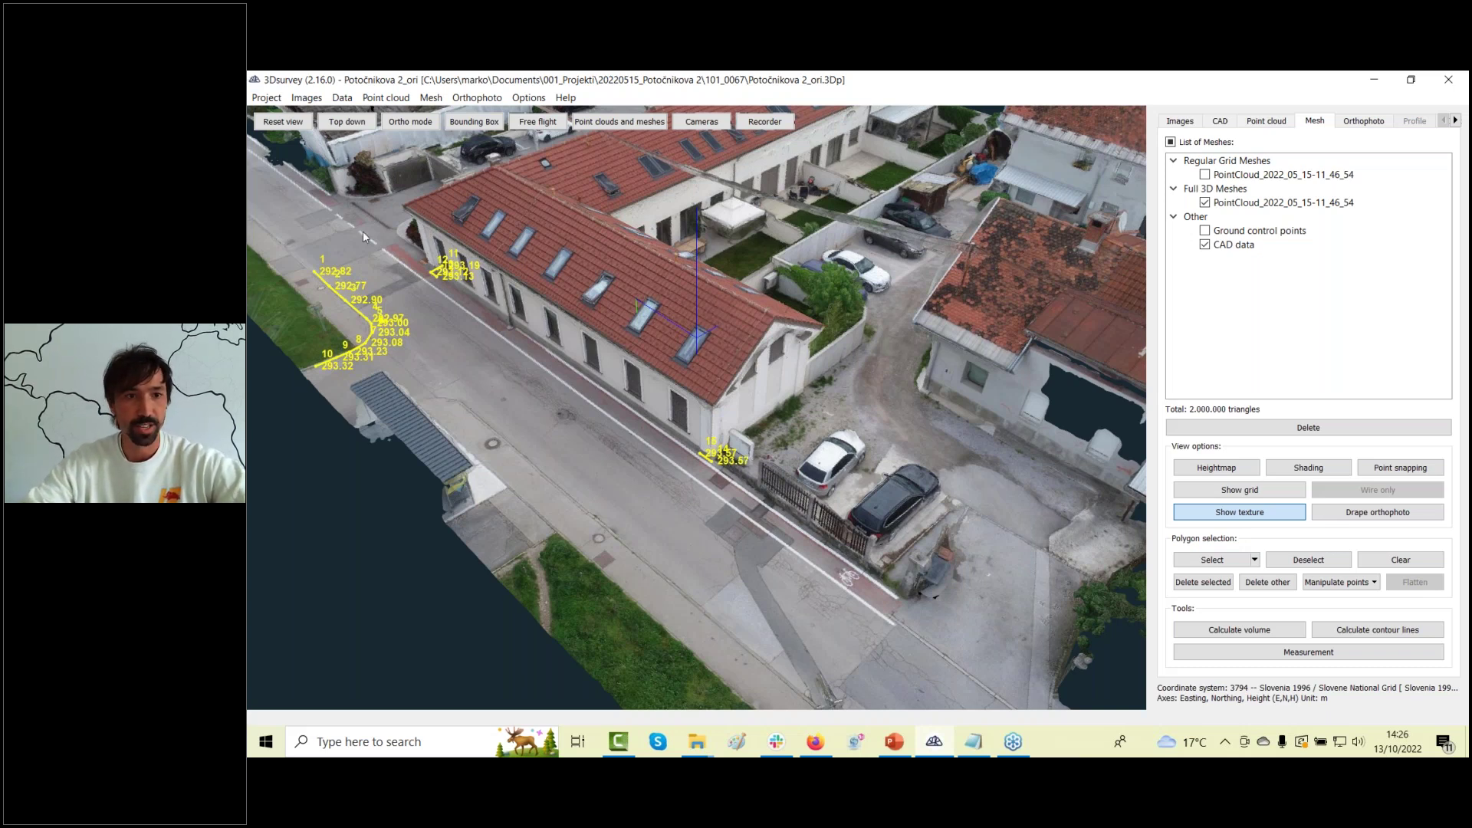
click(1015, 742)
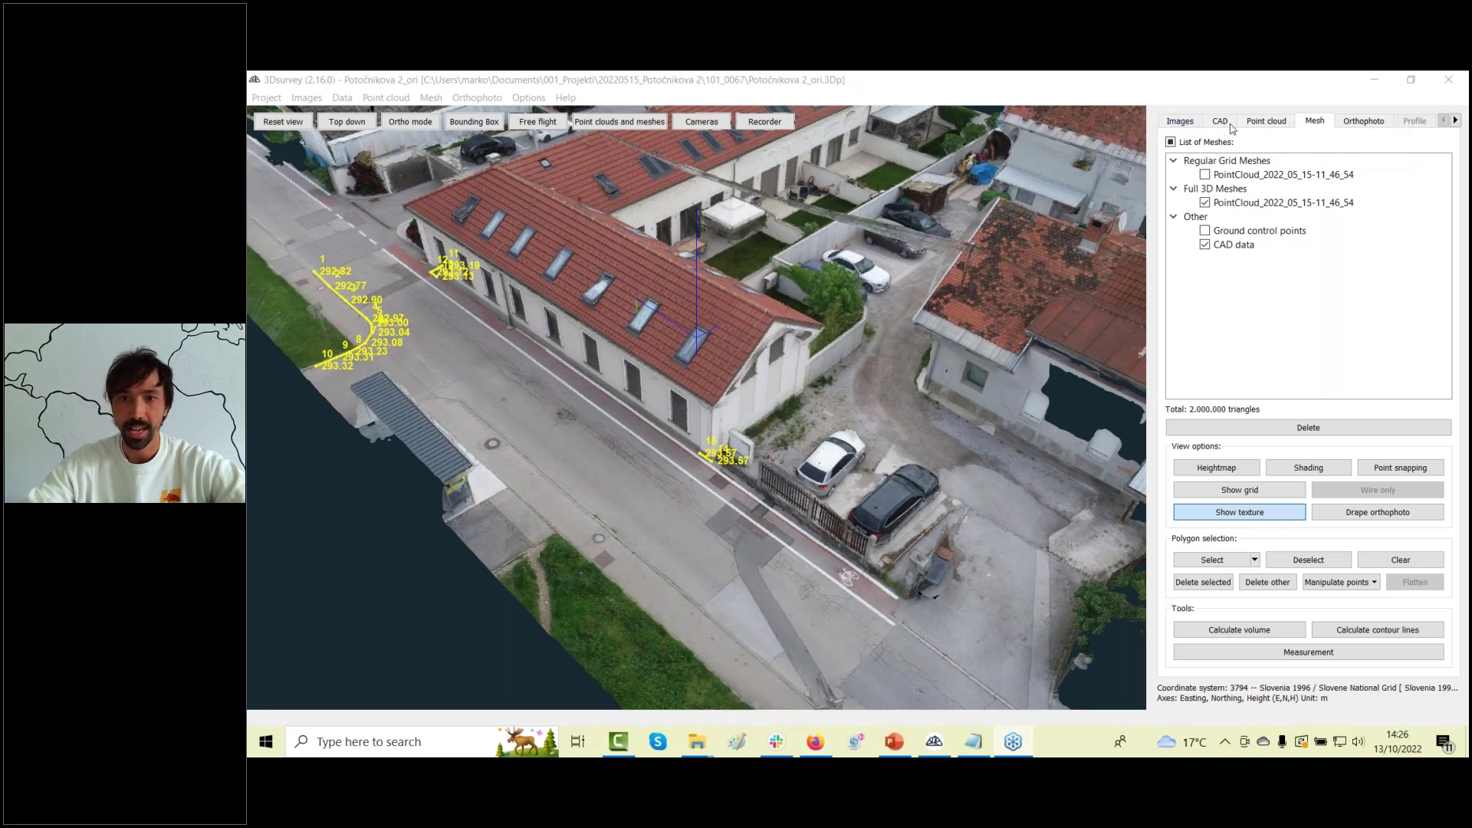
click(268, 97)
Open checkerboard-tutorial.3Dp from recent projects without saving, and select image DJI_0791.
click(268, 98)
mouse_move(285, 151)
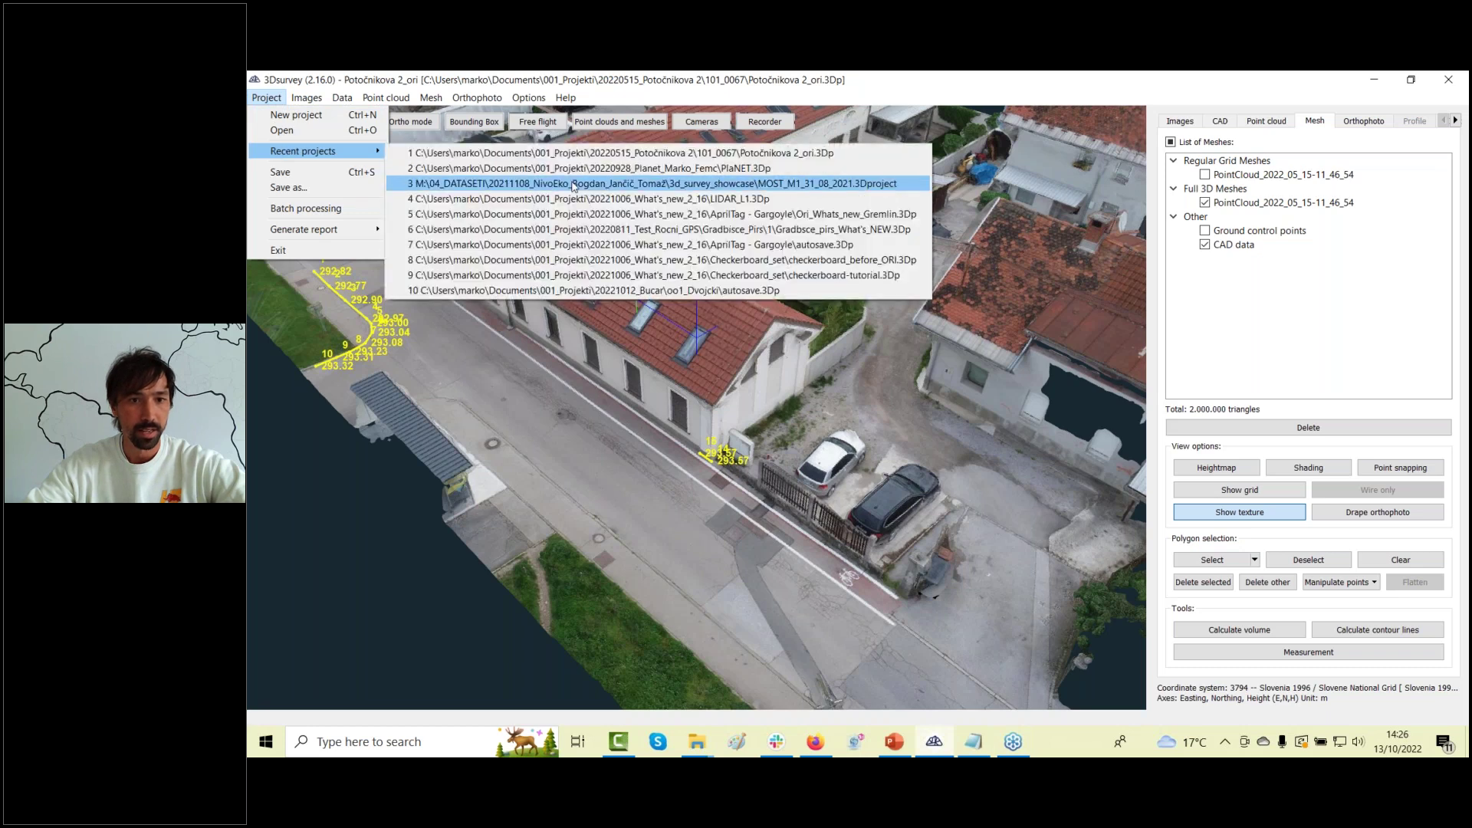
click(621, 275)
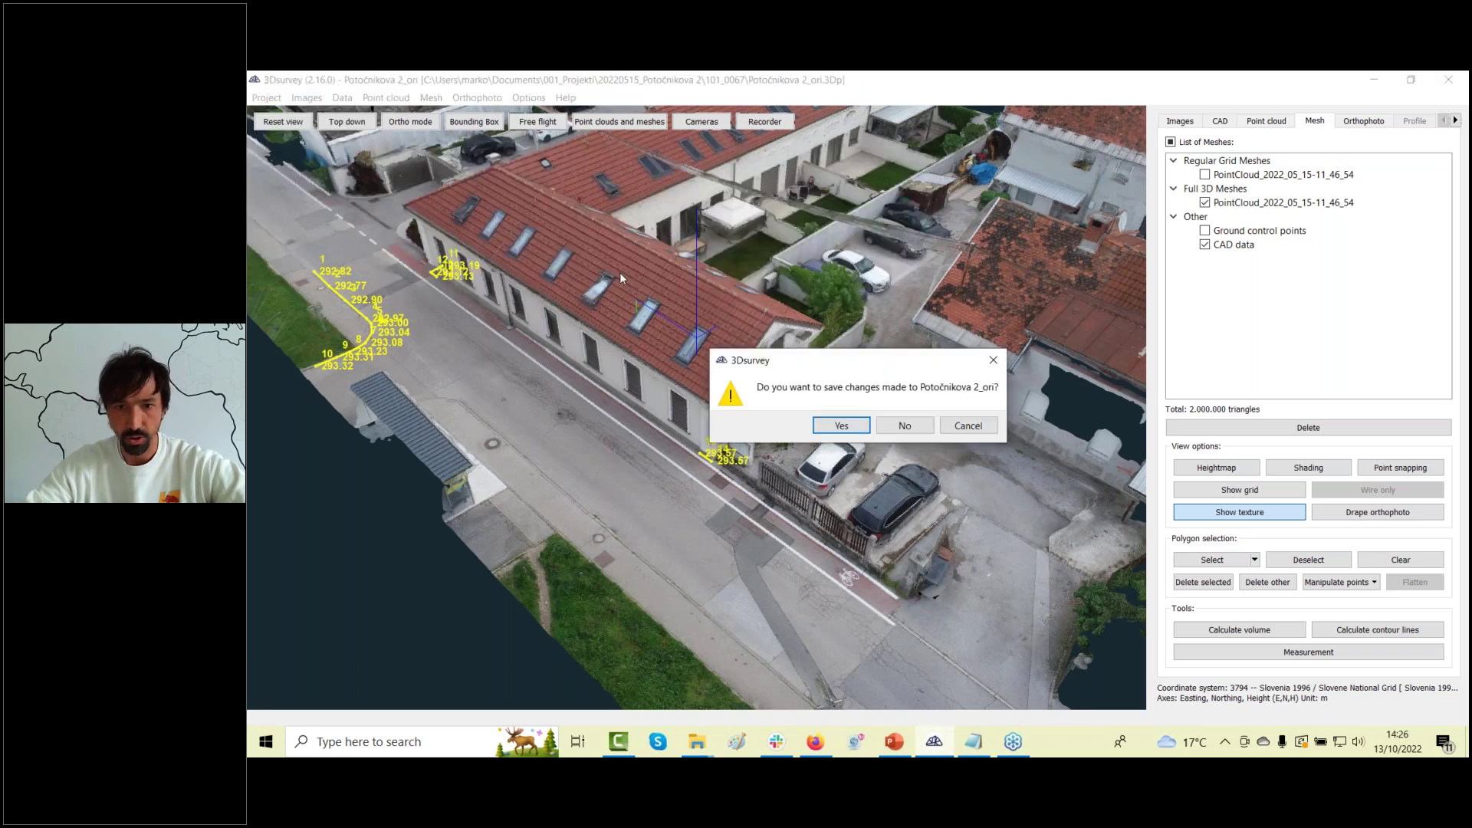
click(889, 427)
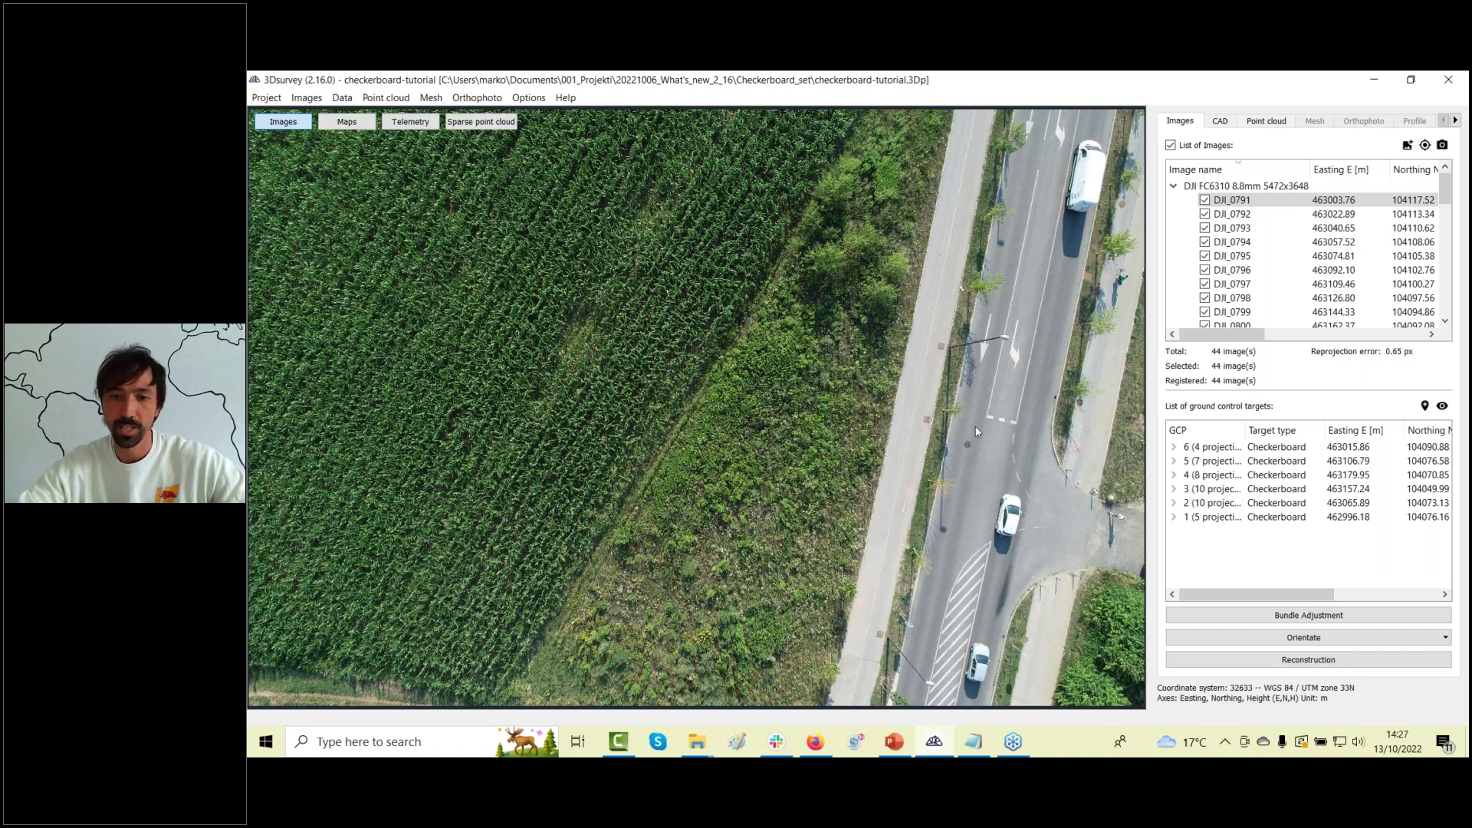
click(992, 444)
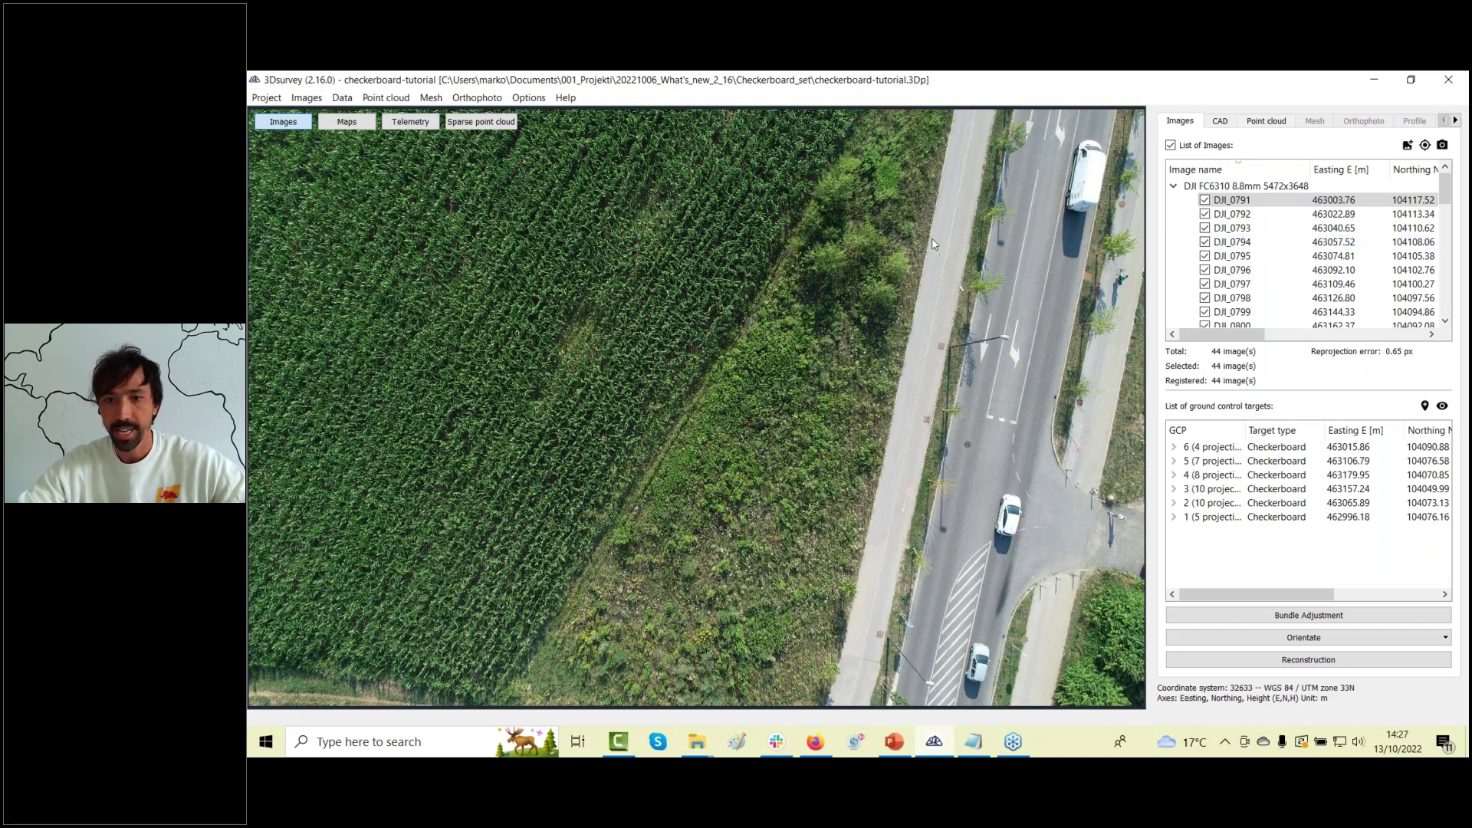
click(1288, 200)
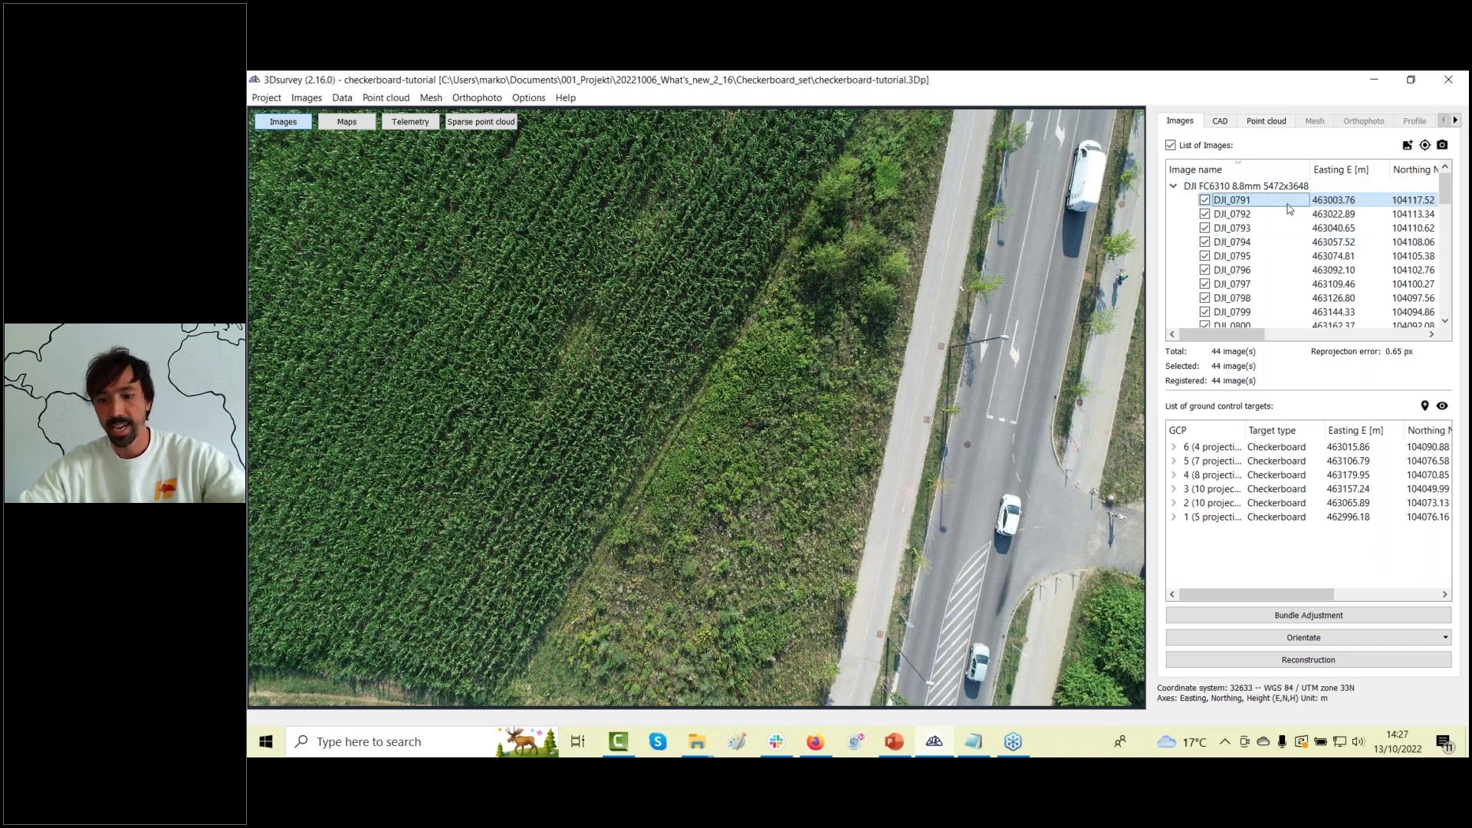
Step through drone photos to DJI_0802, zooming in on the checkerboard target beside the road.
key(Down)
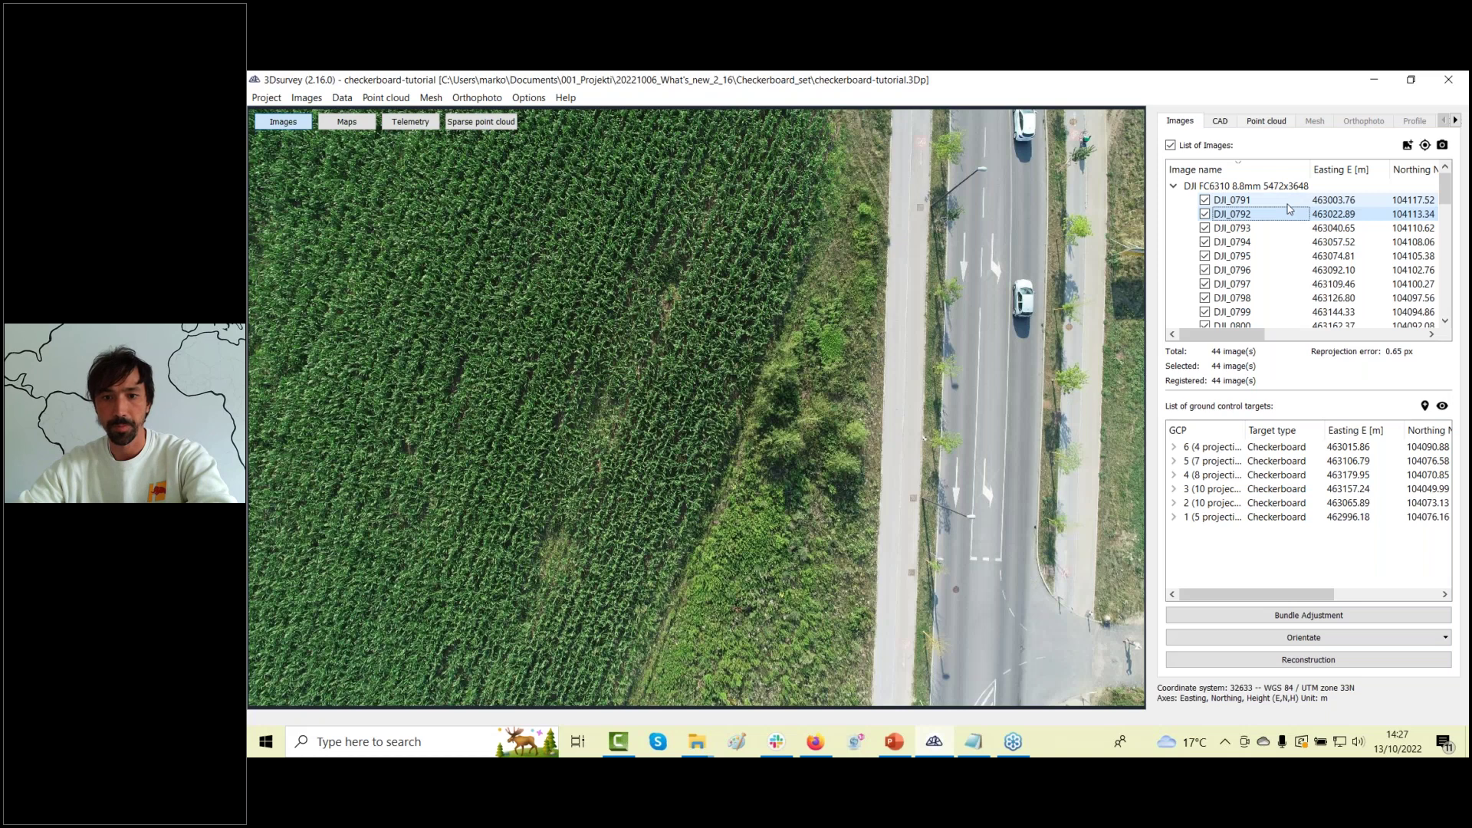
key(Down)
key(Down)
key(Down)
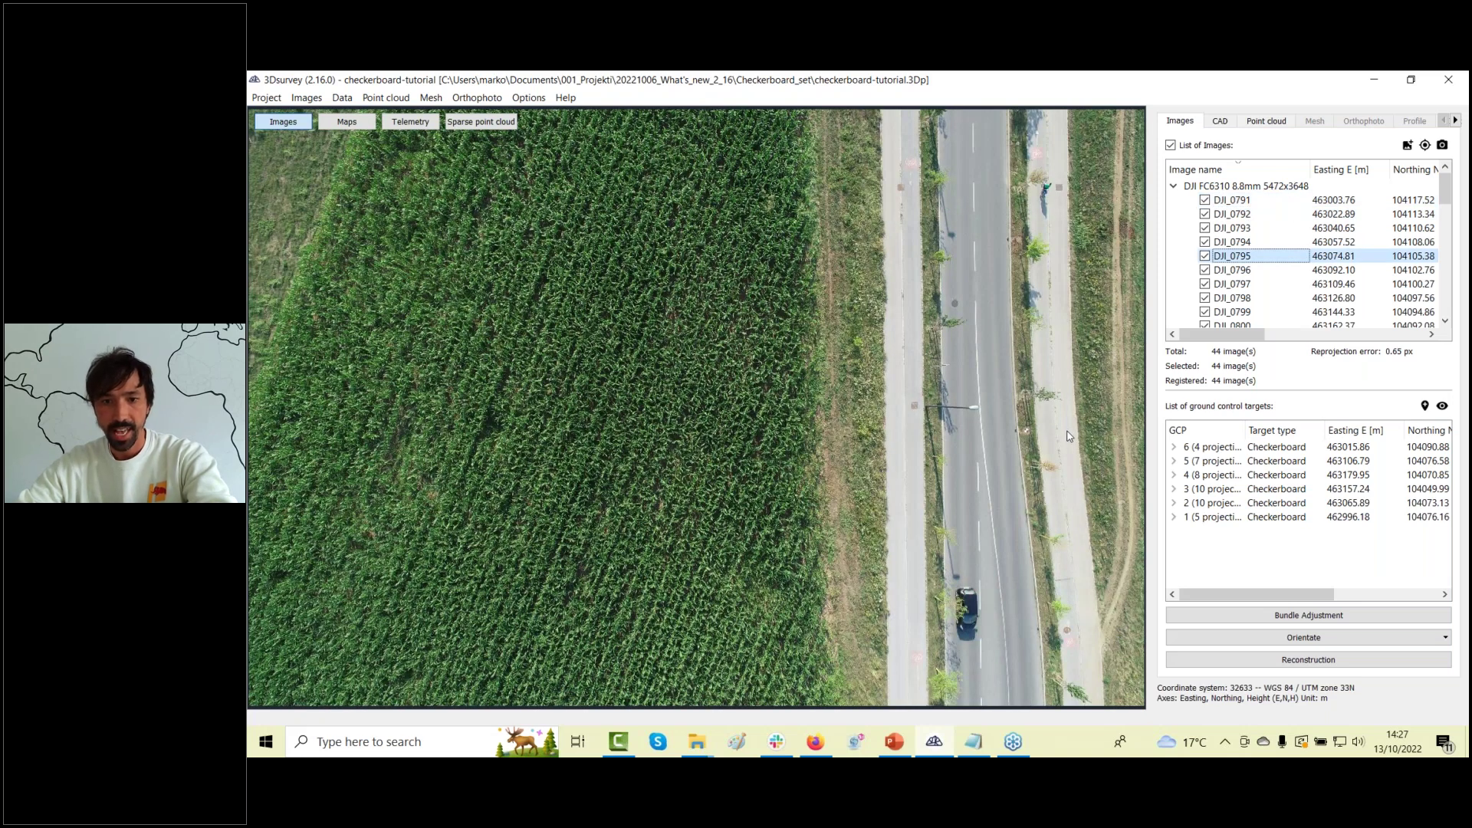
scroll(893, 403, up, 6)
drag(994, 438, 909, 412)
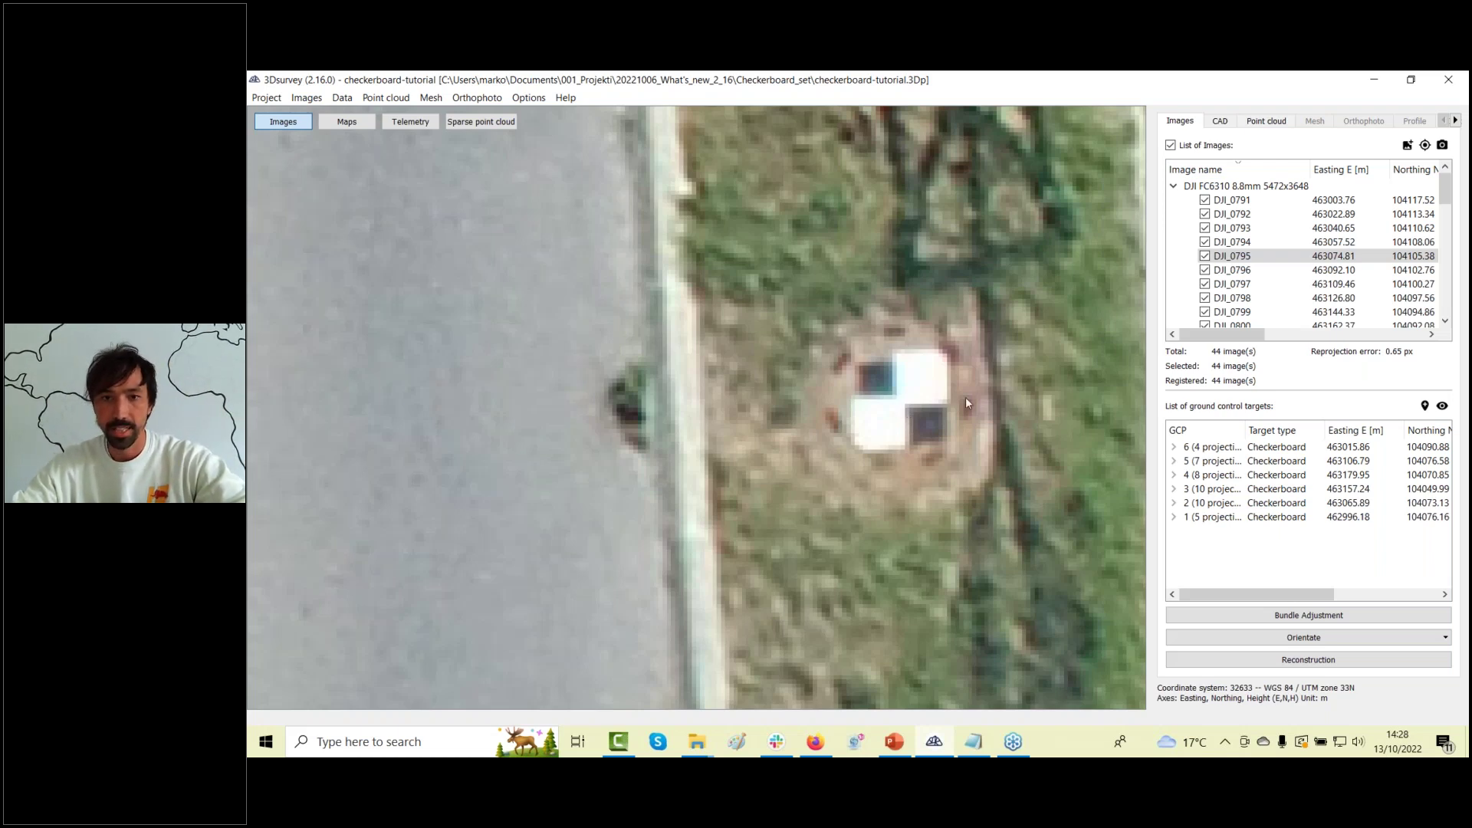
scroll(964, 397, down, 5)
click(1248, 260)
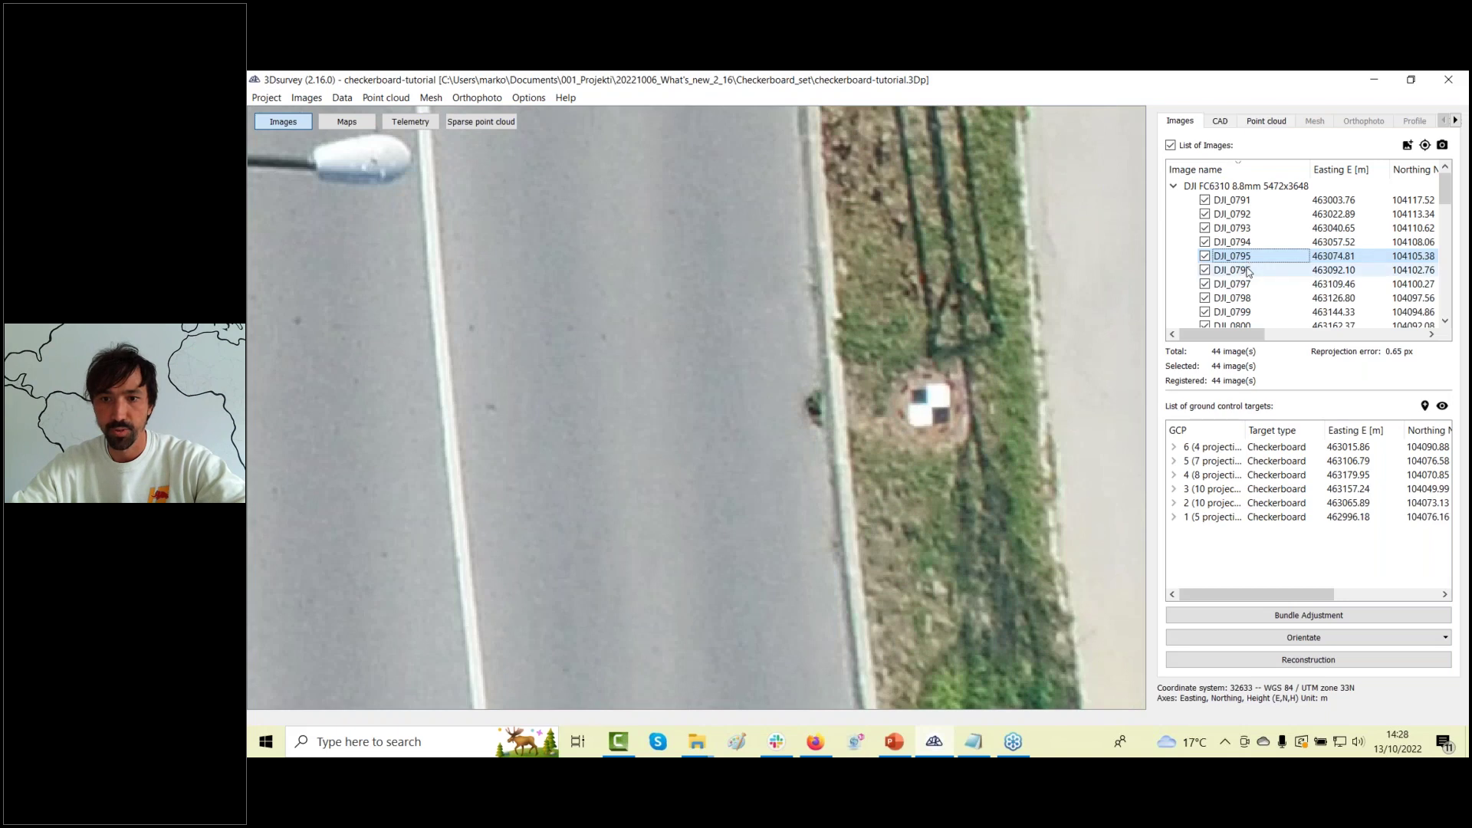
click(1247, 271)
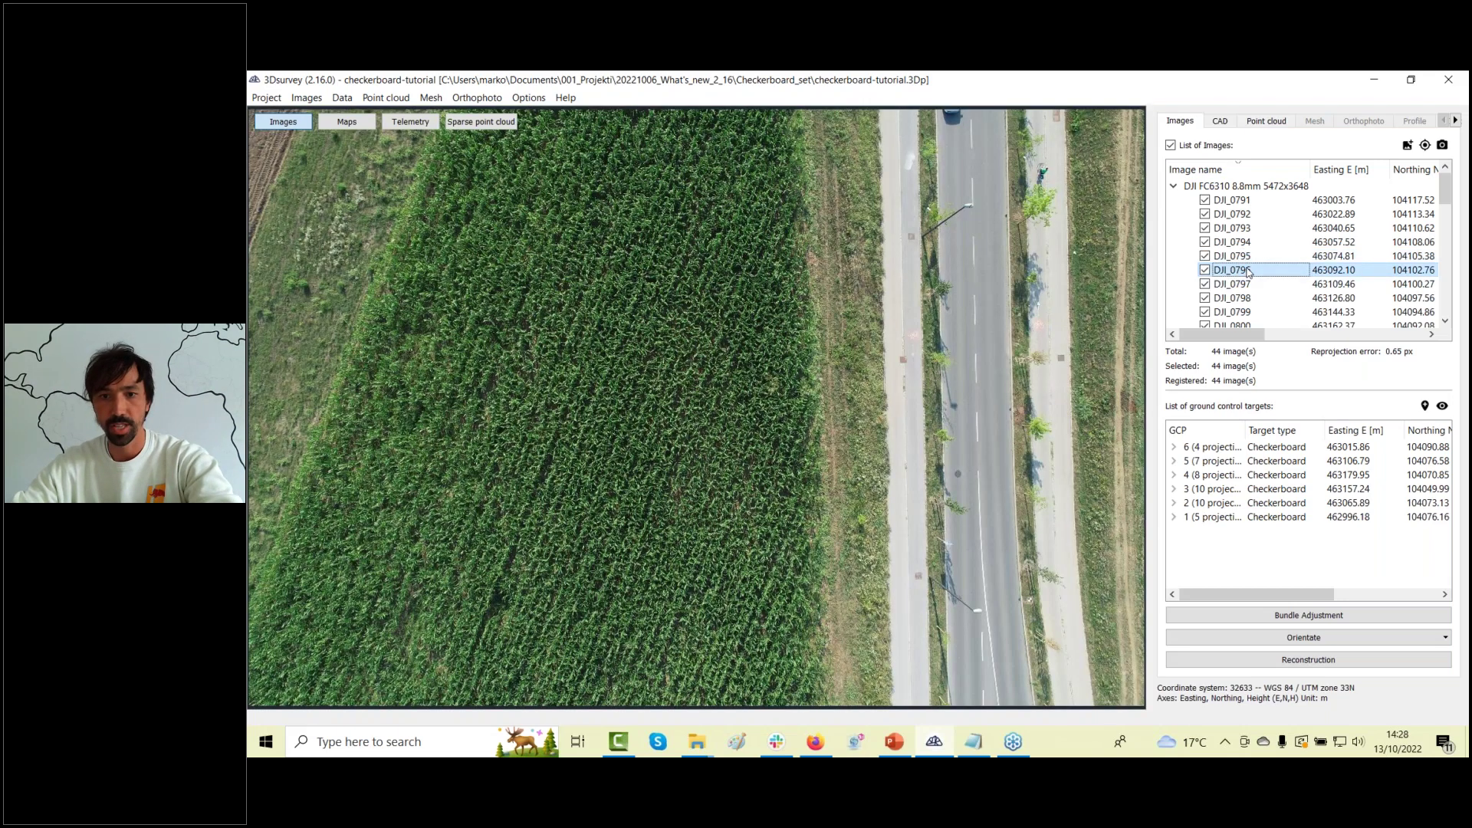
key(Down)
key(Down)
key(Down)
key(Down)
key(Down)
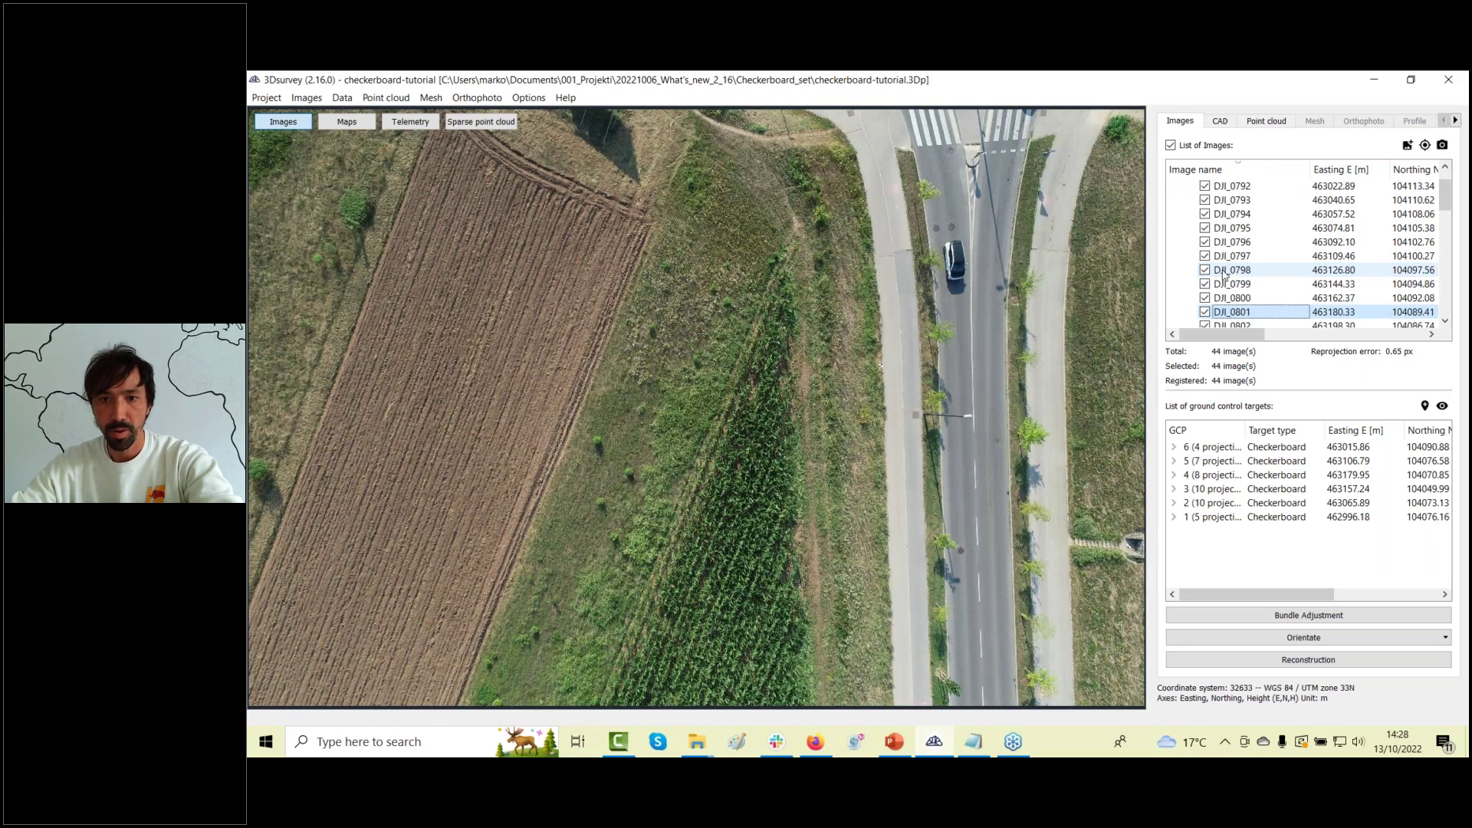
key(Down)
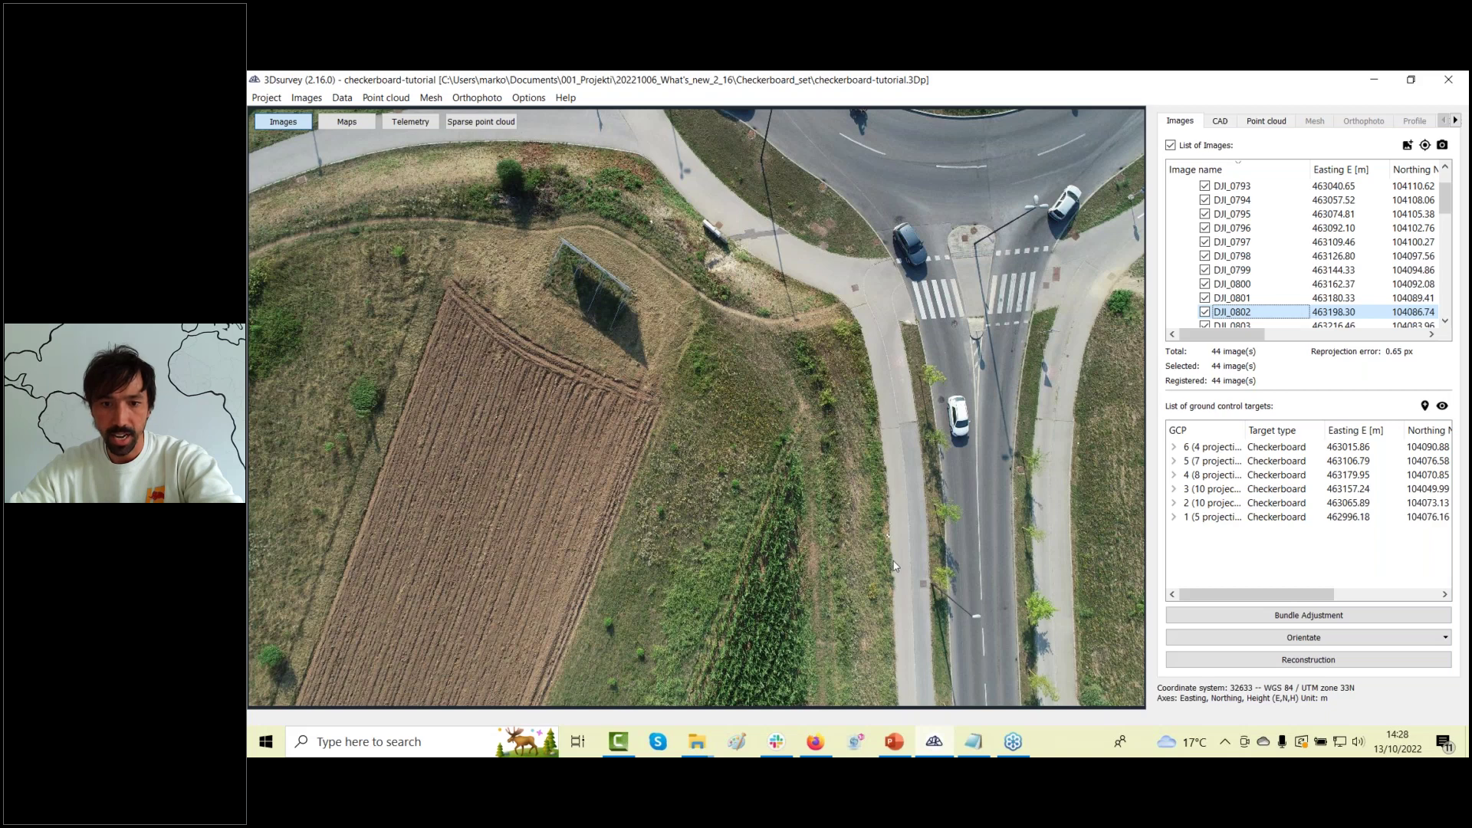
scroll(894, 566, up, 5)
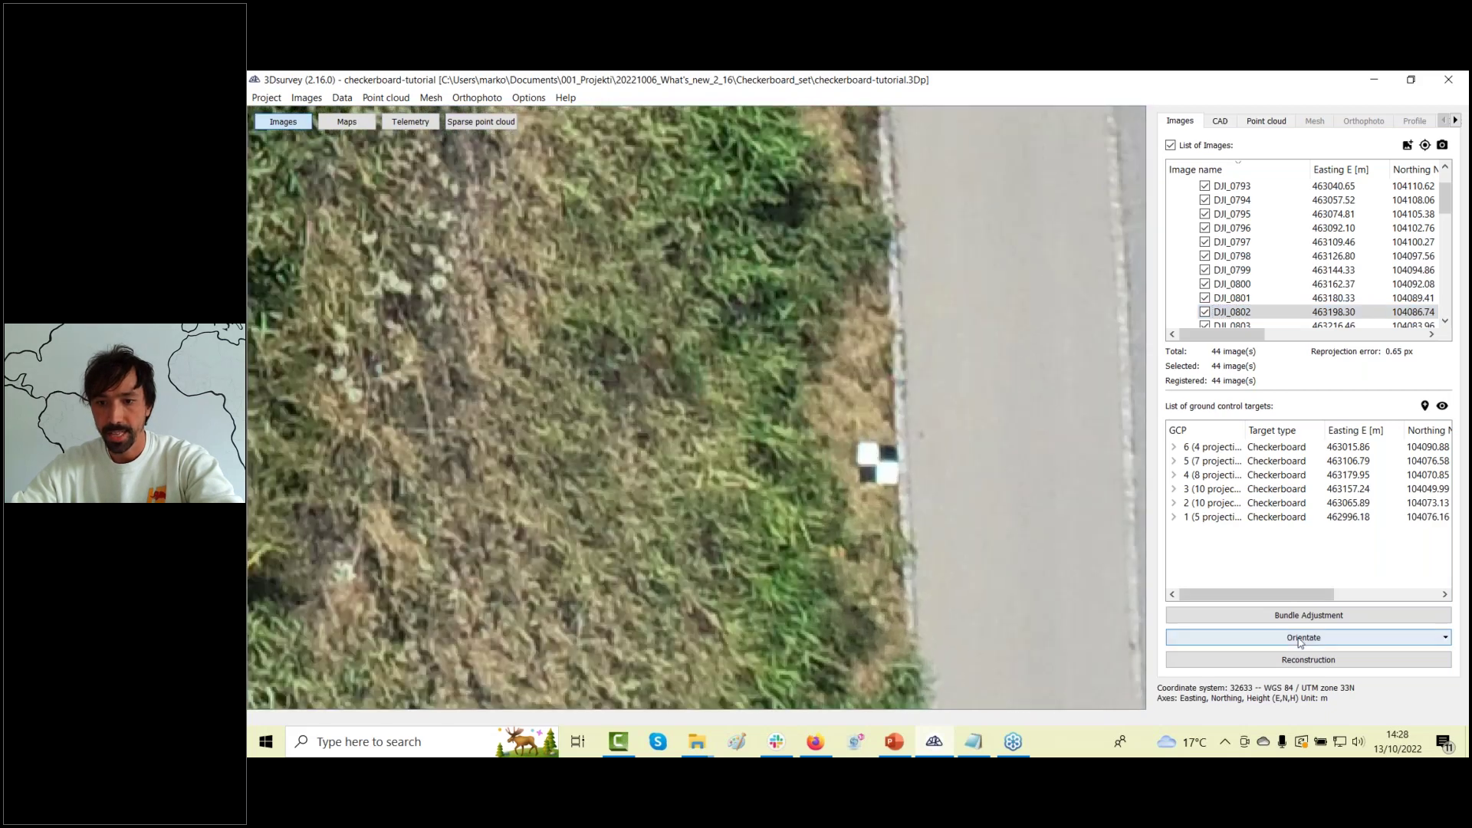
click(1302, 642)
Start Orientate with GCP data, browse for a GCP file, then cancel back out.
click(1296, 656)
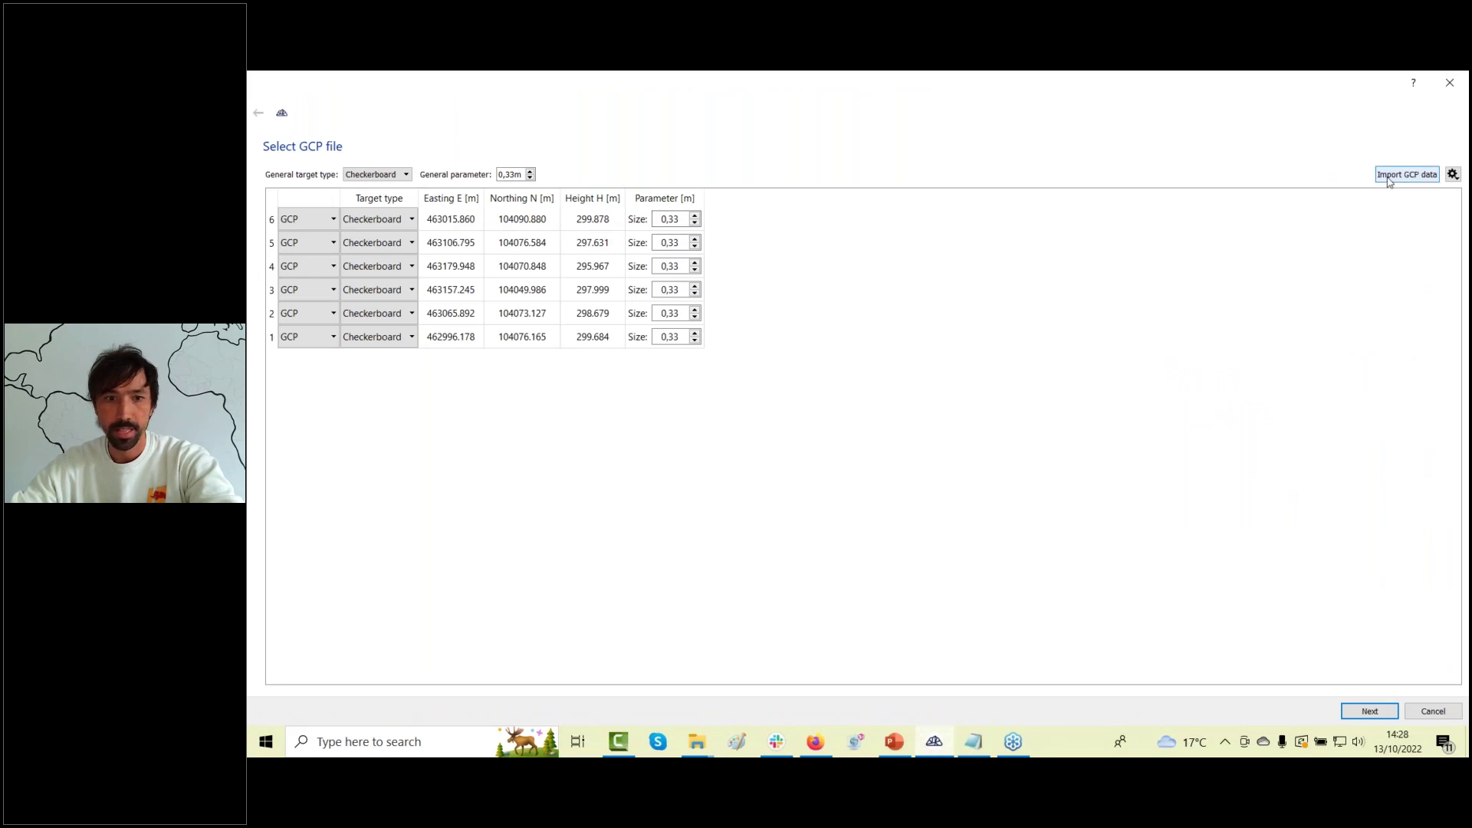
click(1389, 180)
click(1098, 244)
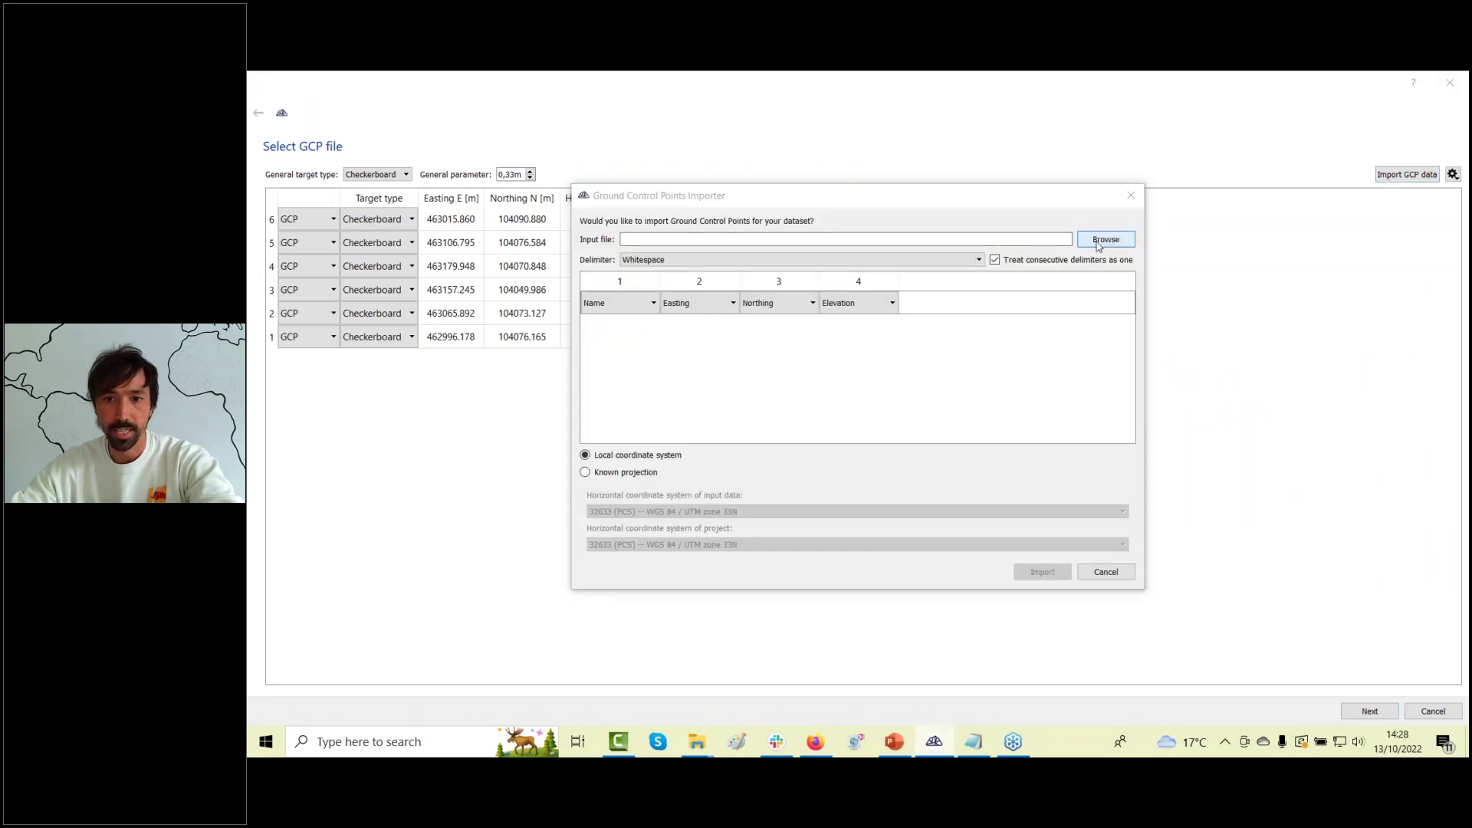
scroll(1097, 307, down, 5)
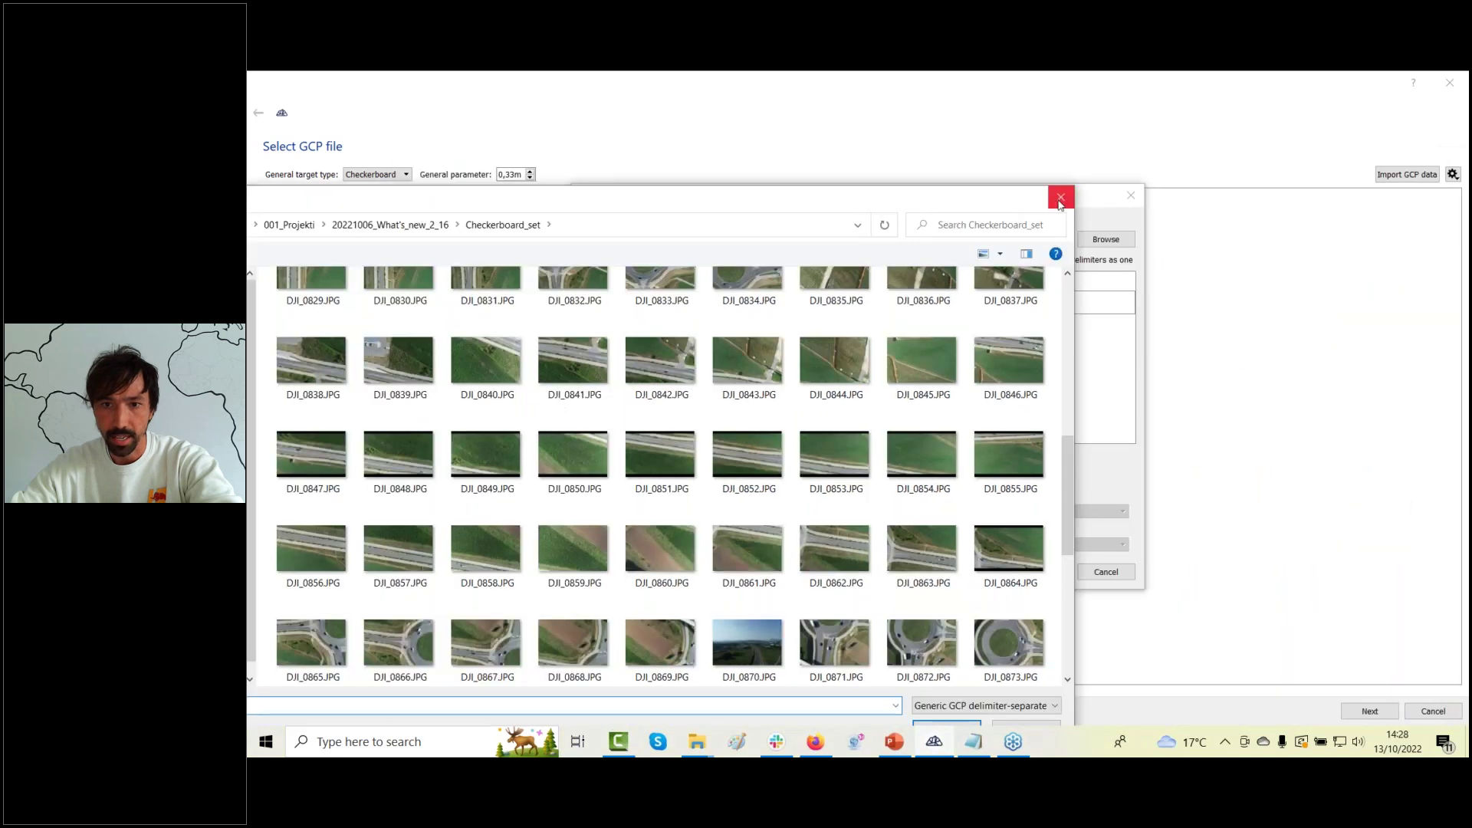
click(1059, 197)
click(1136, 191)
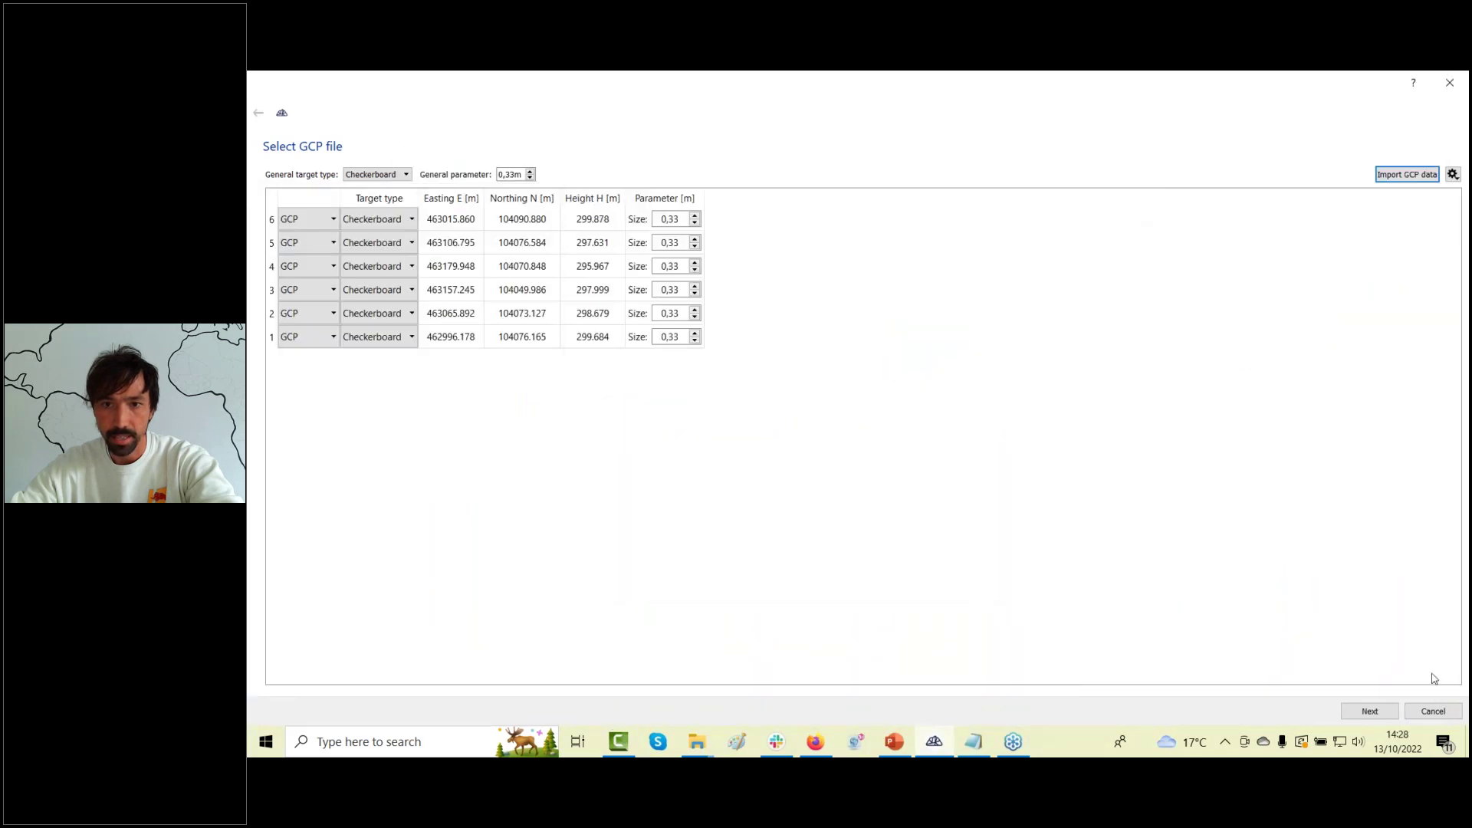
click(1440, 711)
click(1296, 637)
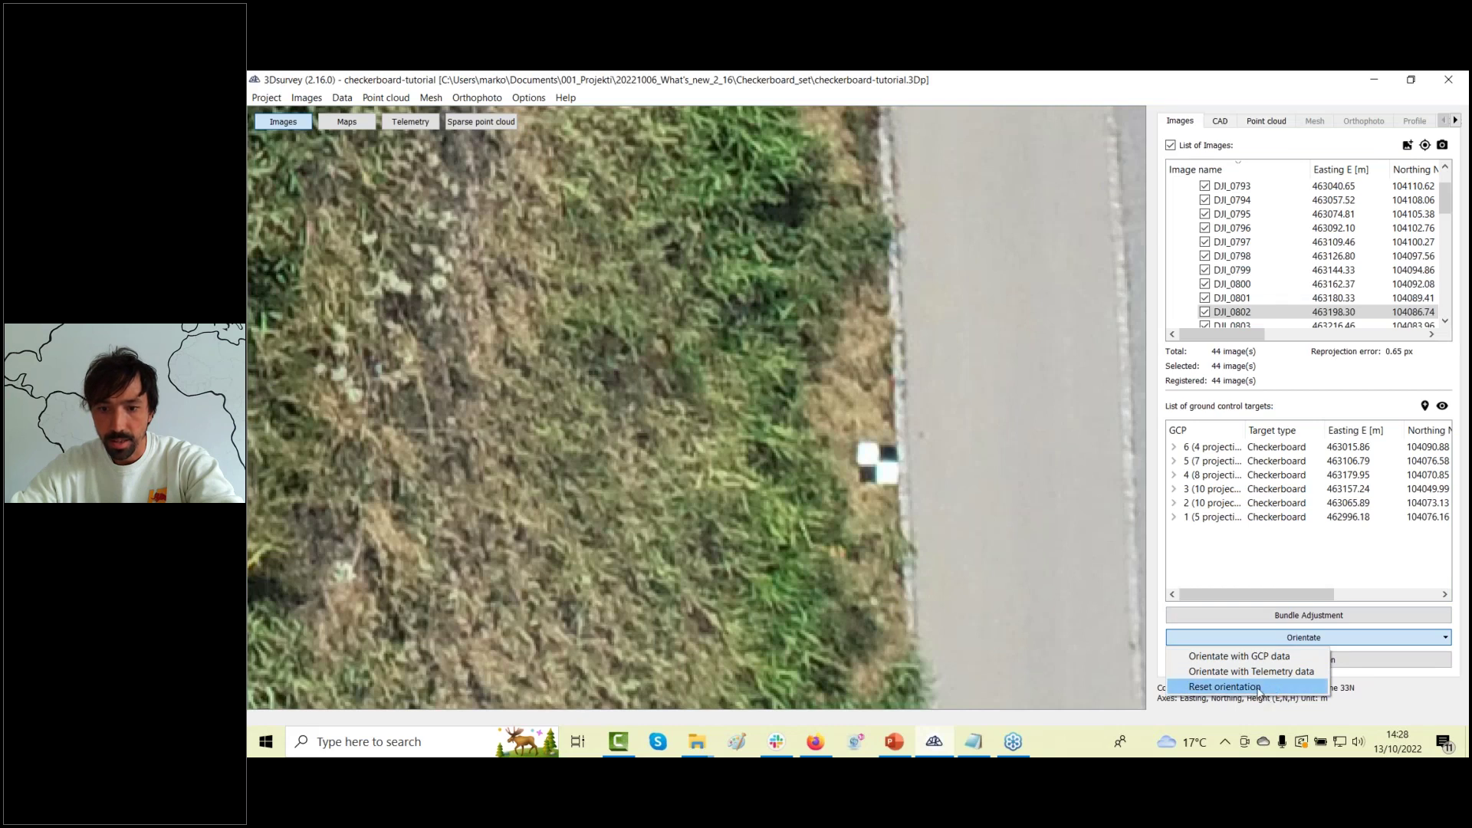
Reset the orientation and open checkerboard_before_ORI.3Dp without saving the current project.
click(1258, 688)
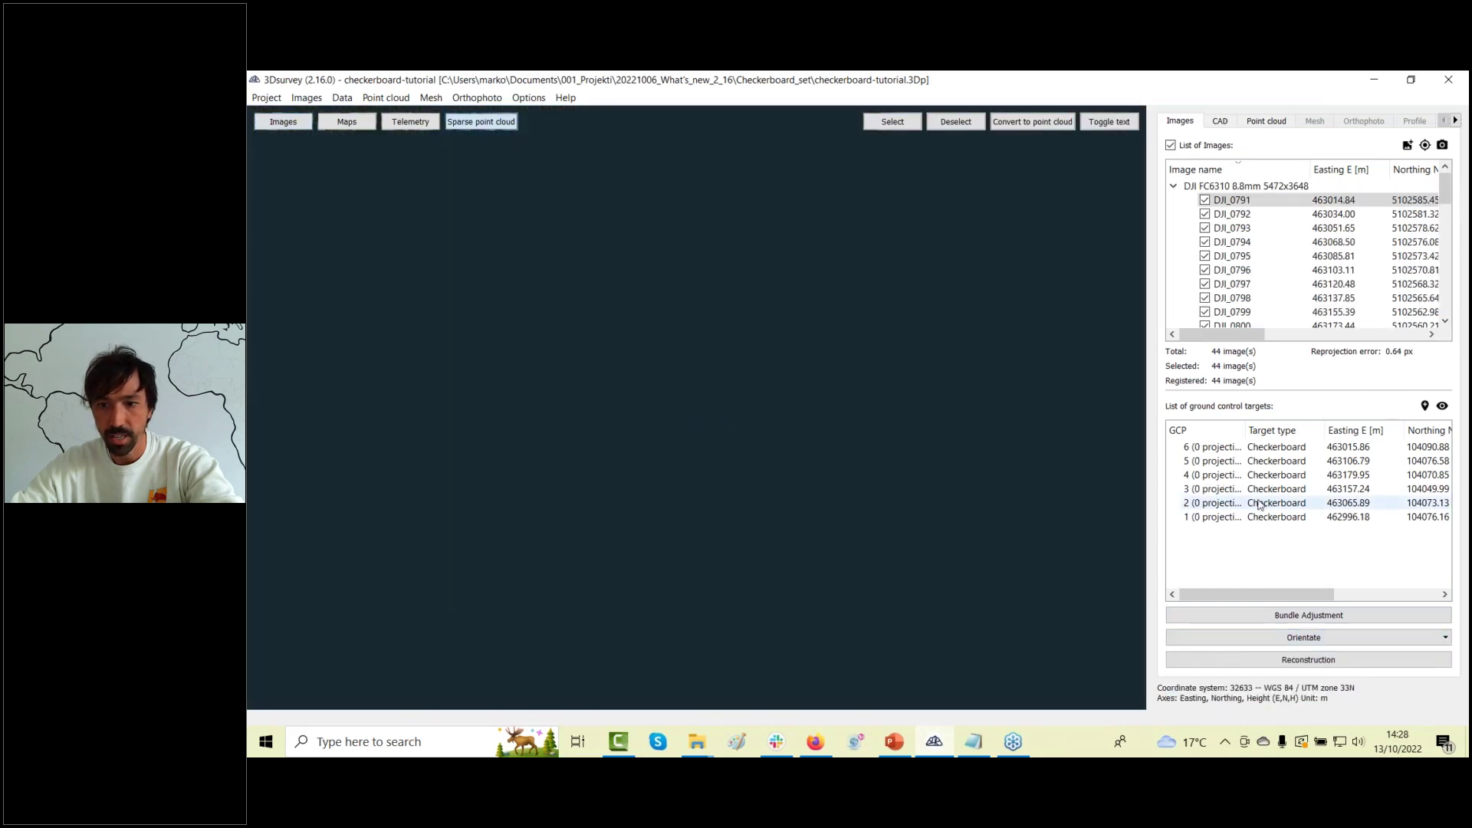
drag(1146, 470, 1069, 470)
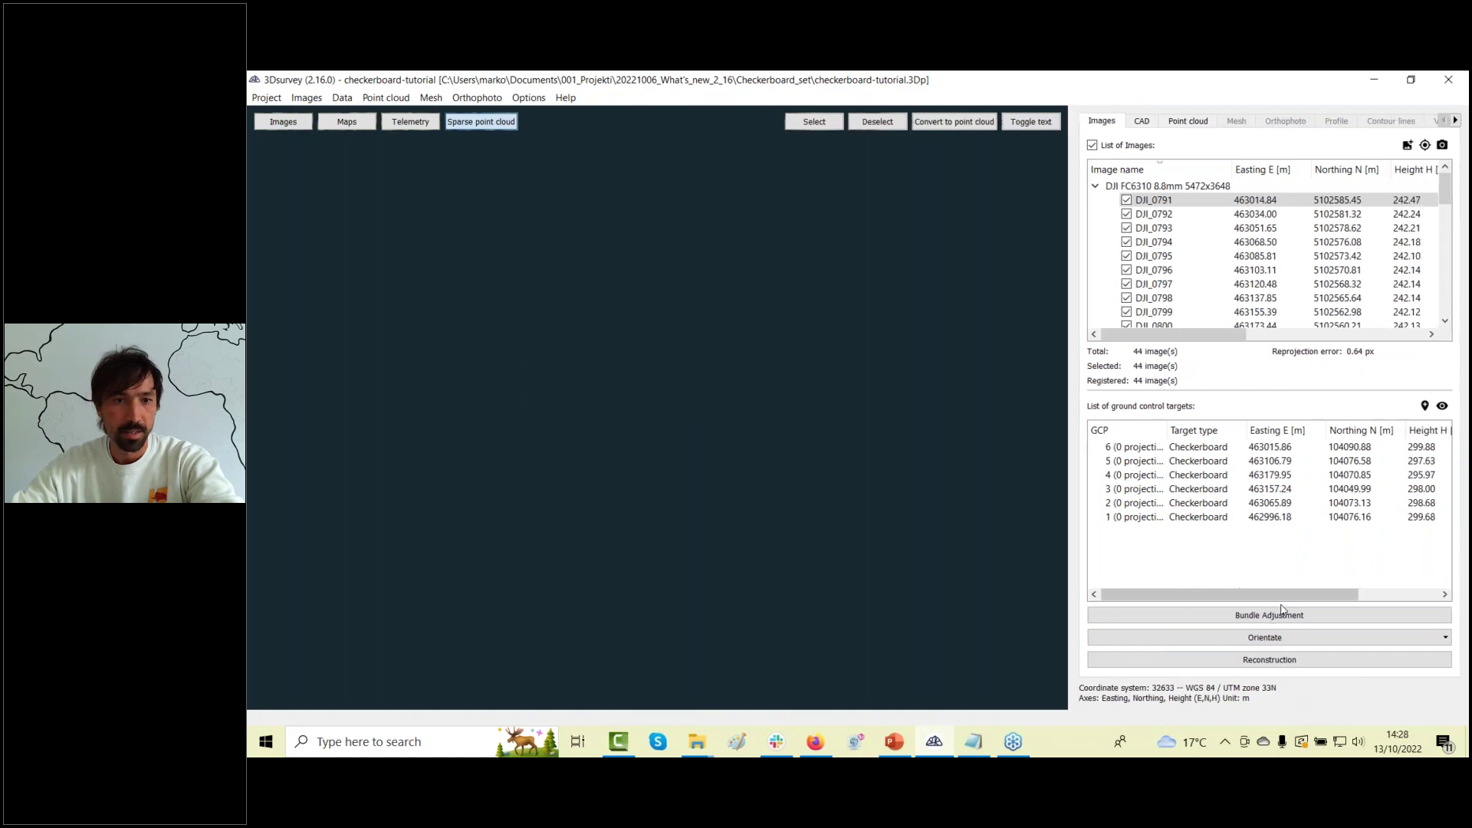
click(266, 97)
mouse_move(307, 152)
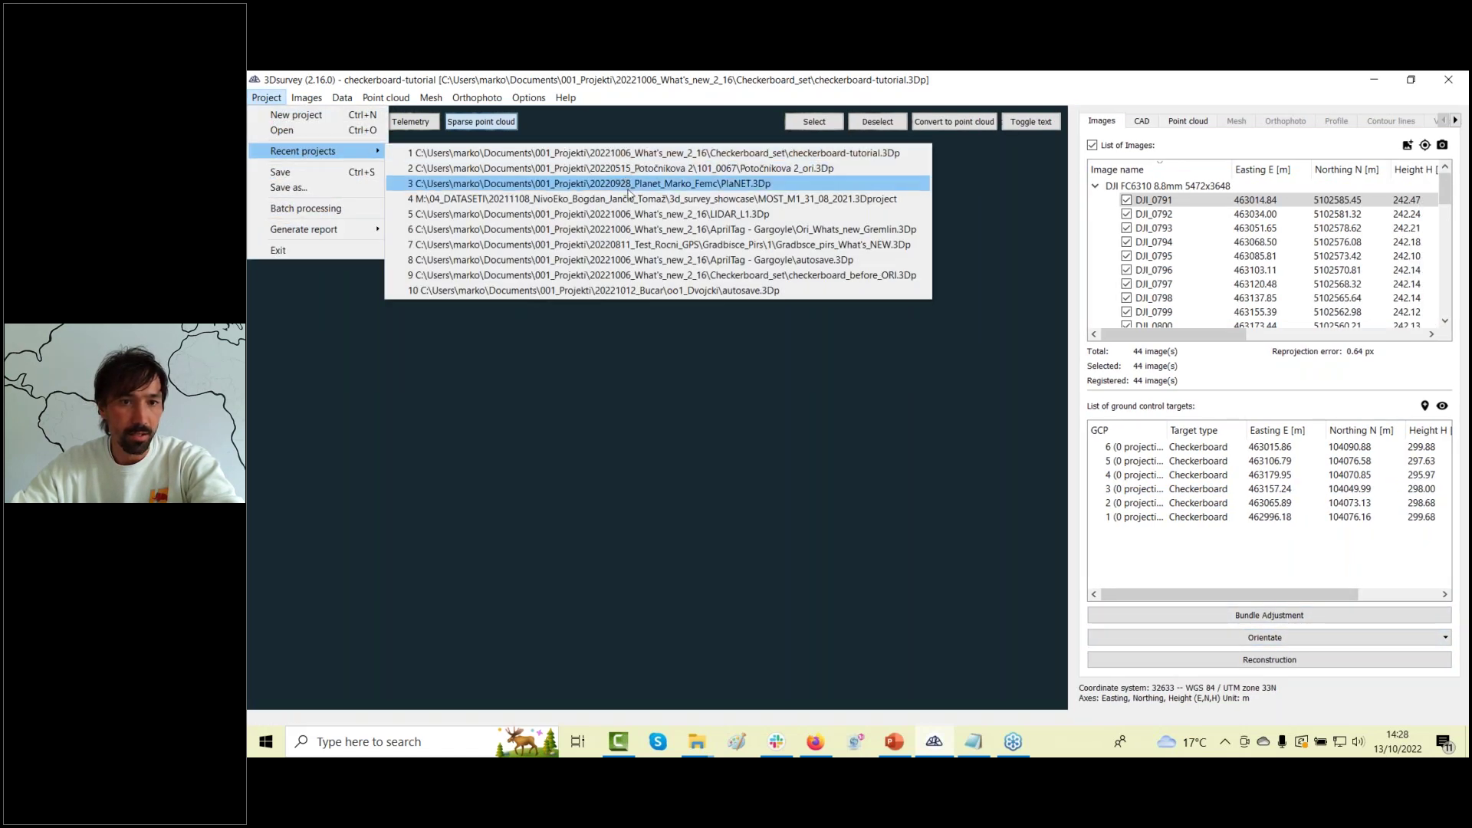
click(706, 276)
click(917, 428)
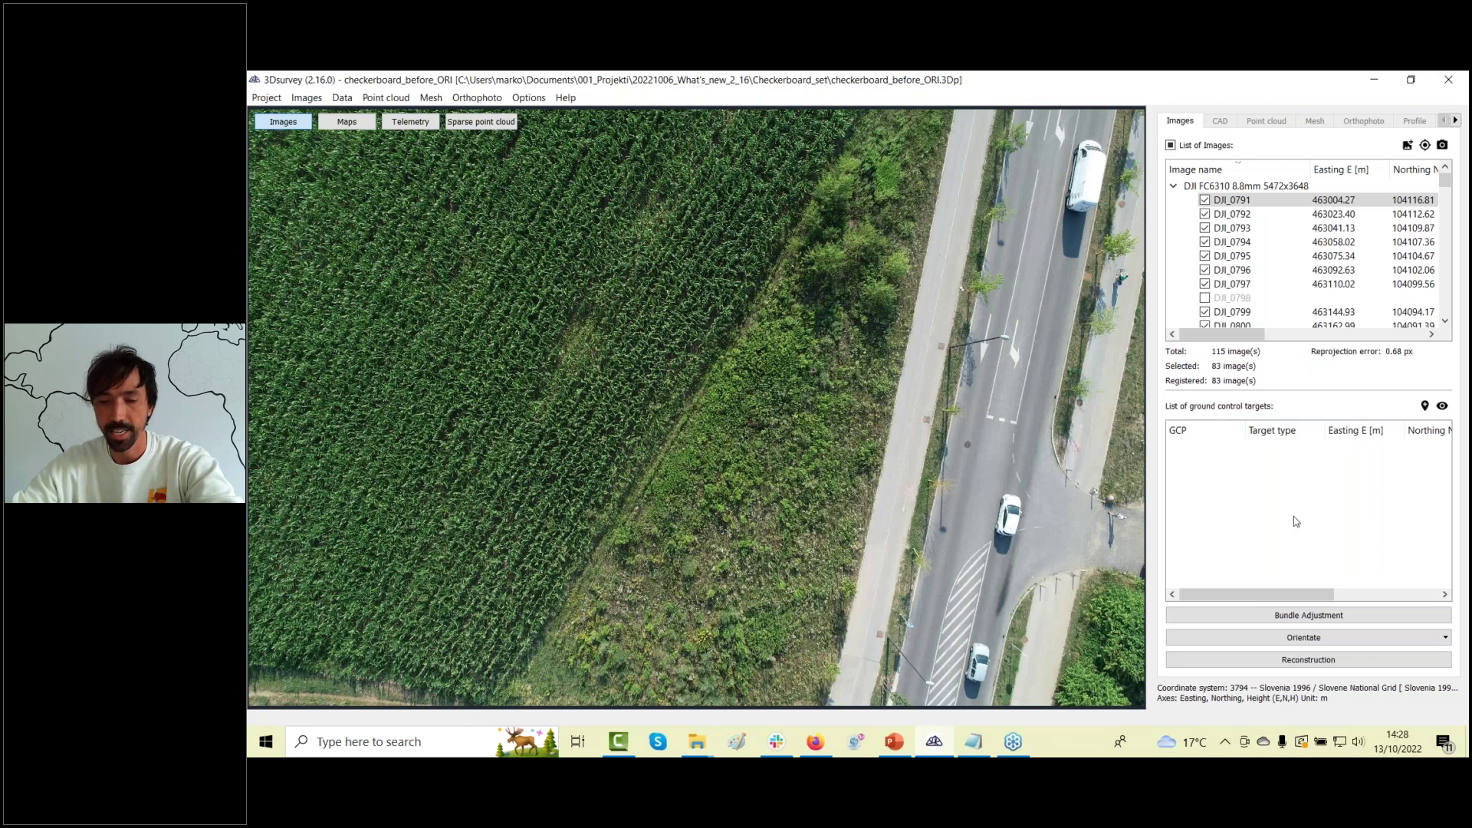
Start GCP orientation and import the six points from GCP2.txt.
click(1279, 638)
click(1281, 655)
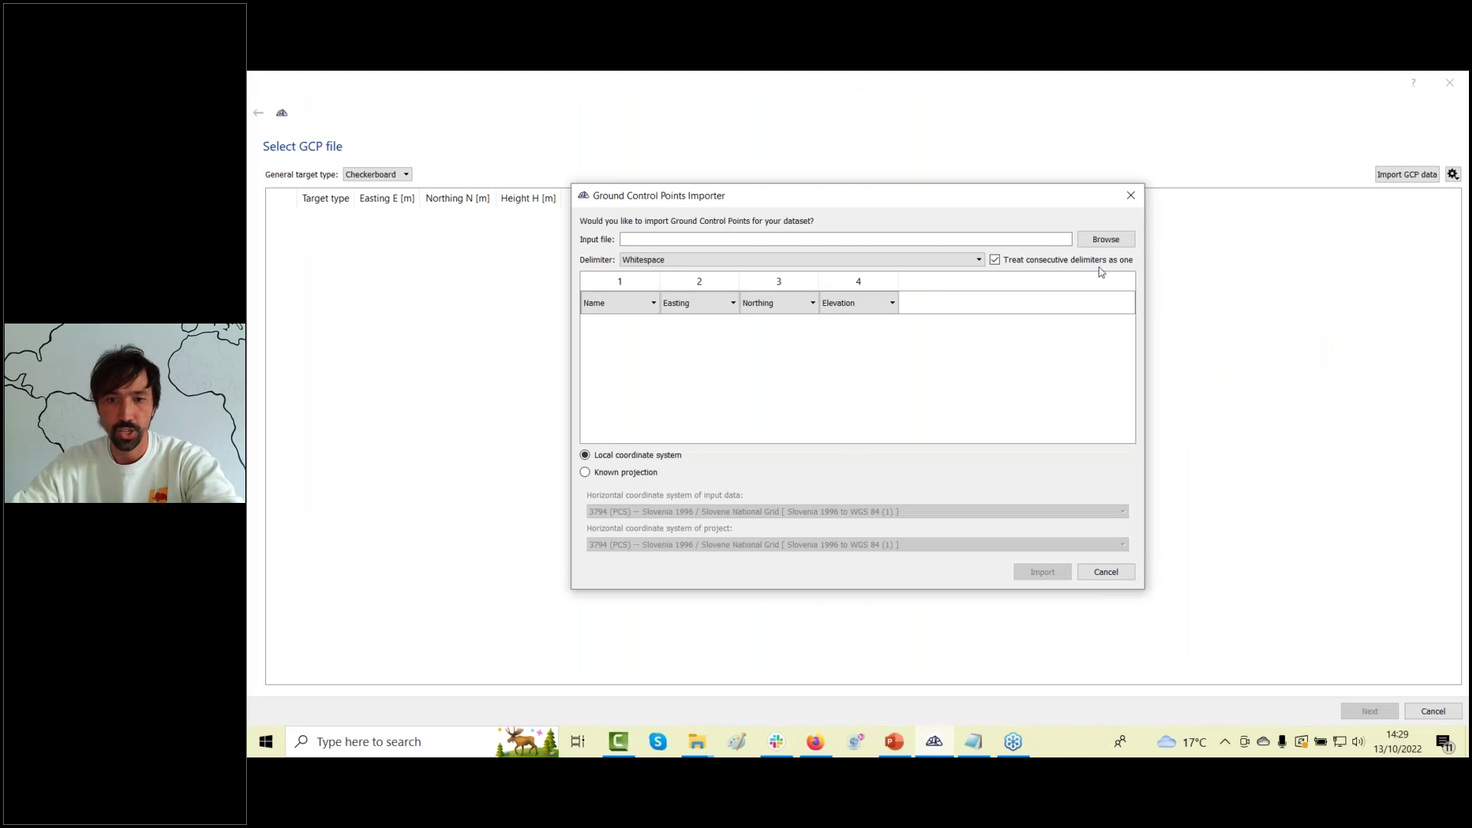
click(1105, 240)
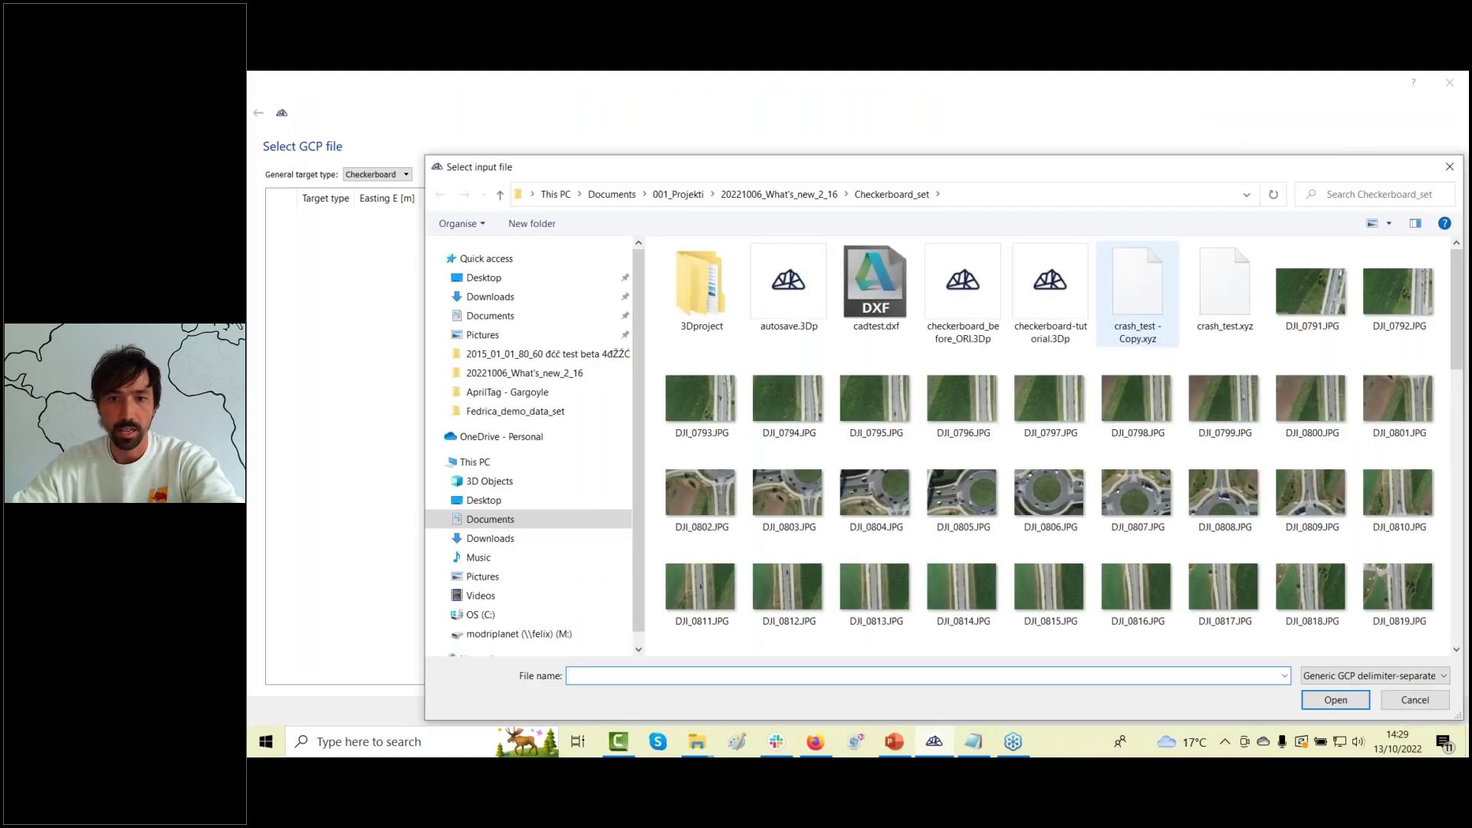
scroll(1074, 365, down, 2)
scroll(1074, 365, down, 3)
double_click(1150, 598)
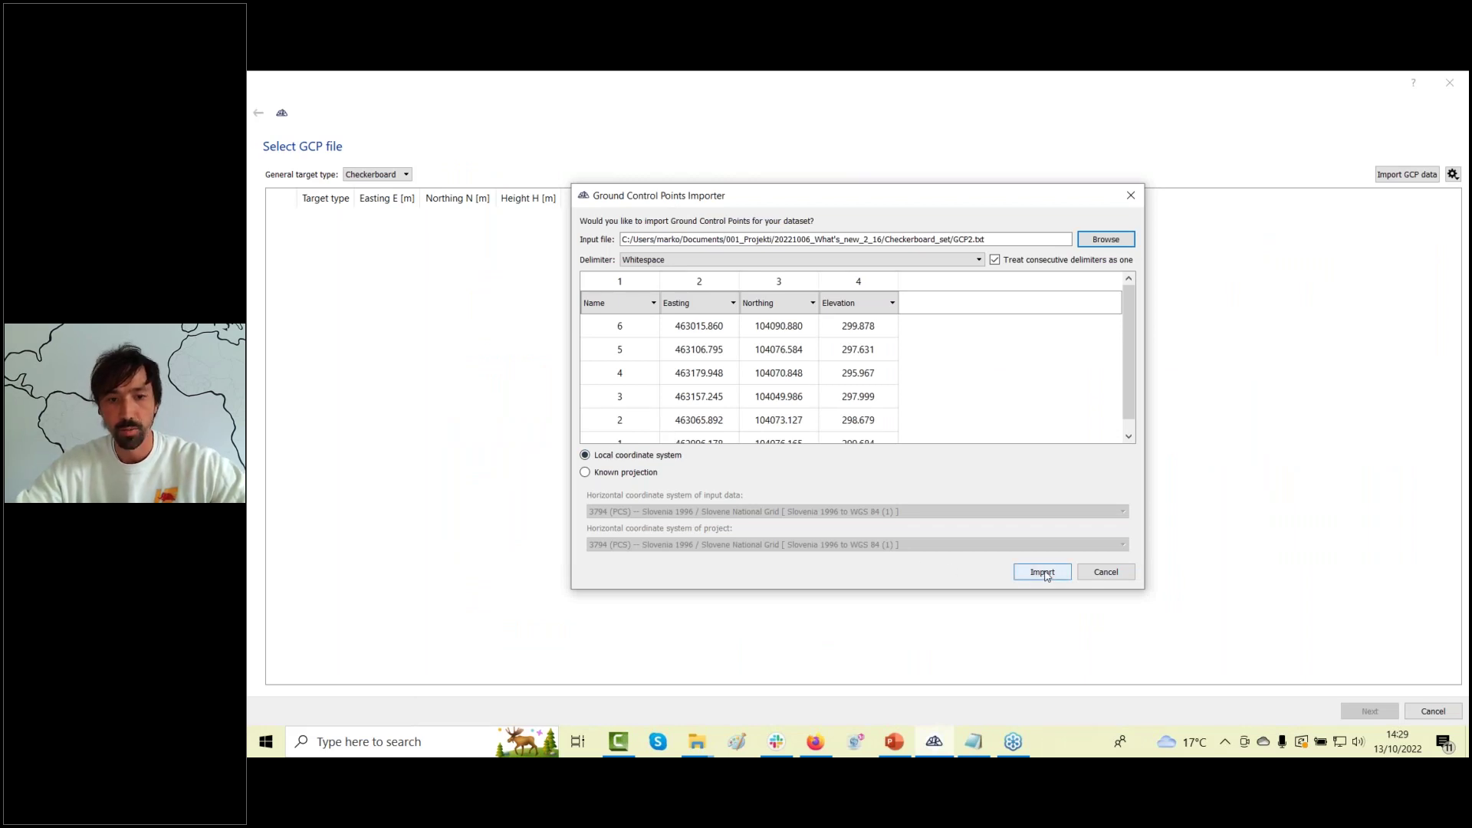
click(1043, 572)
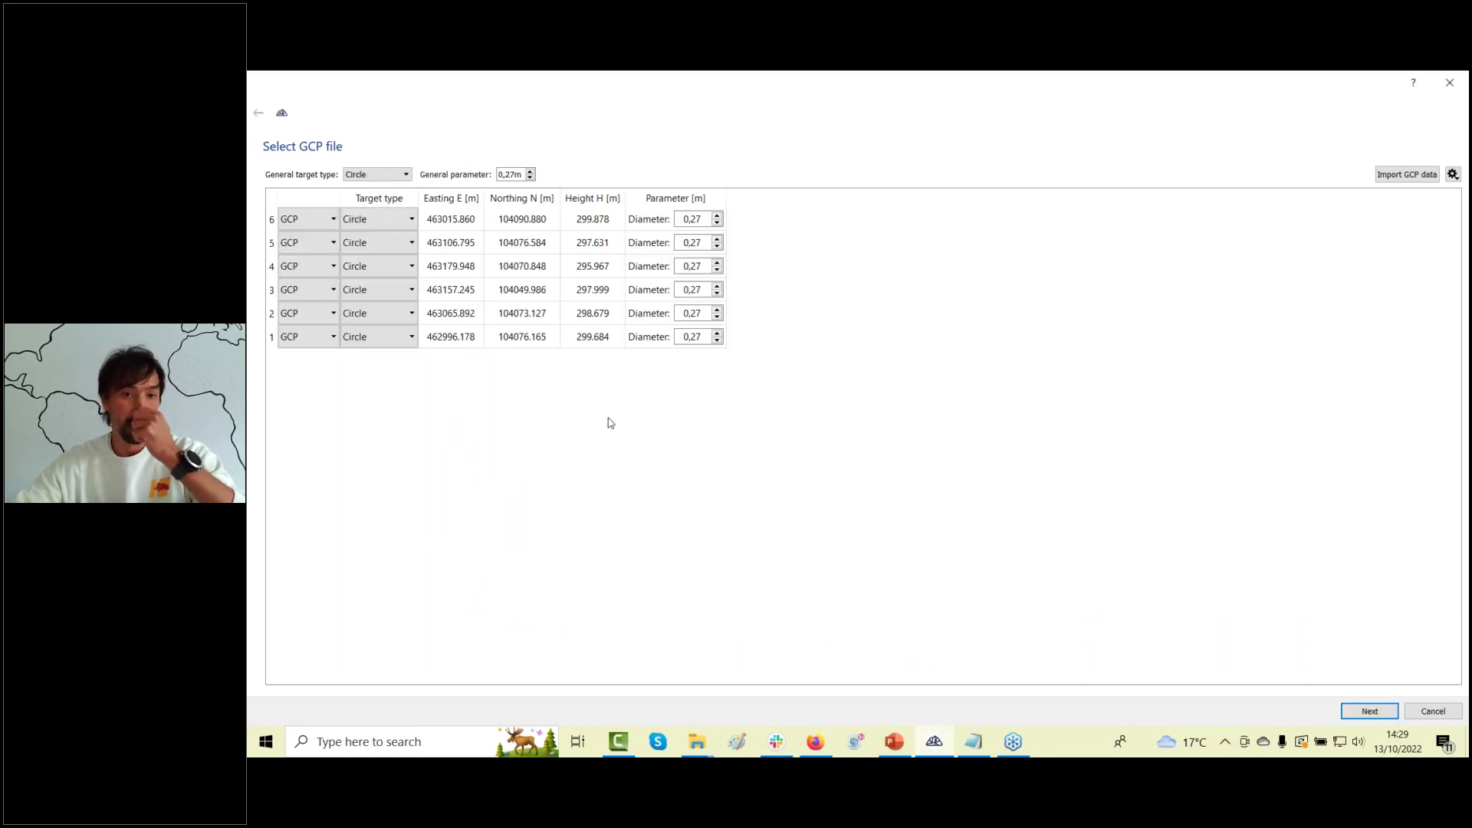
Set the general target type to Checkerboard for every GCP.
click(400, 176)
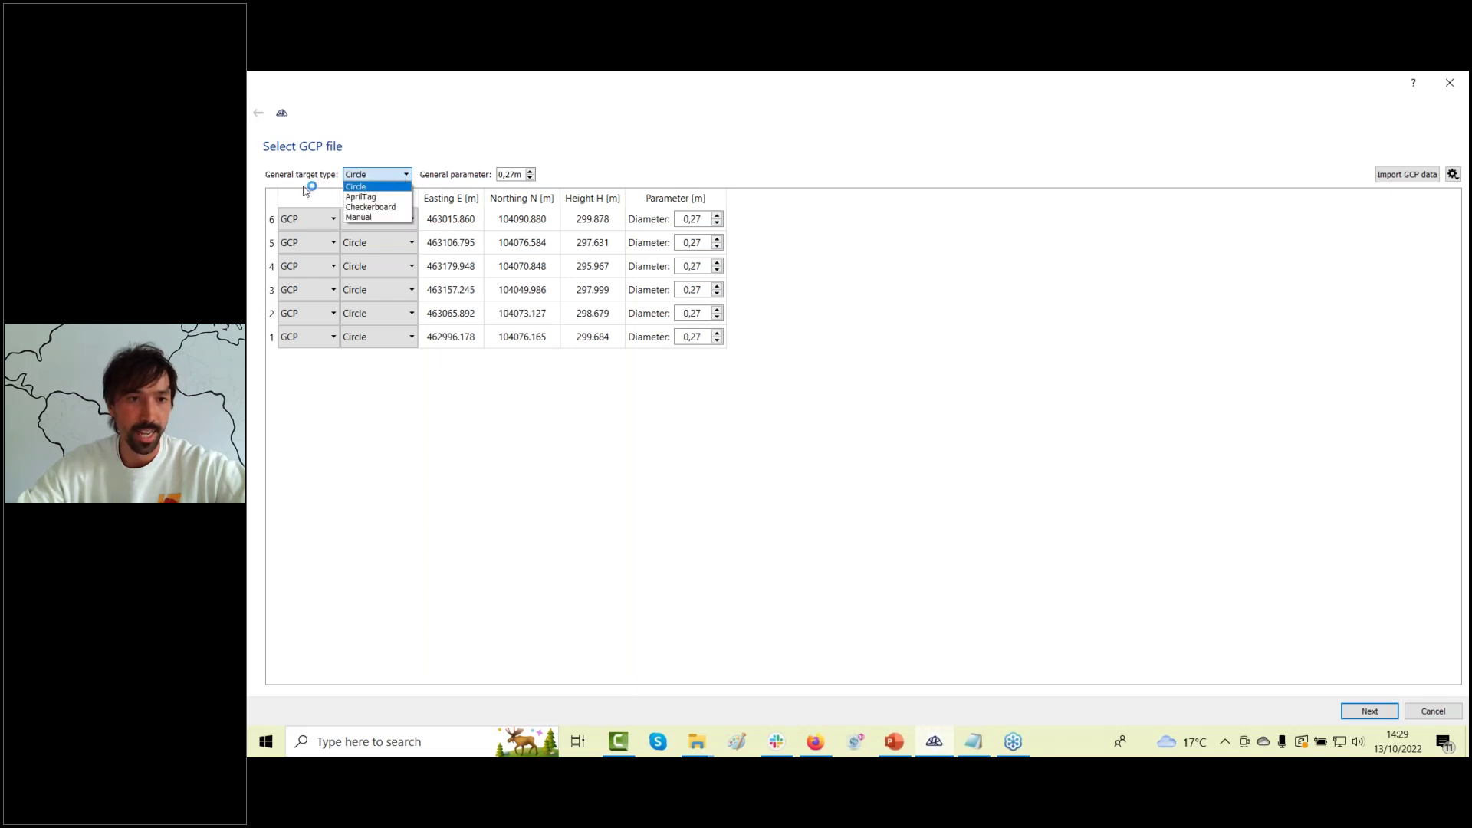
click(368, 187)
click(376, 175)
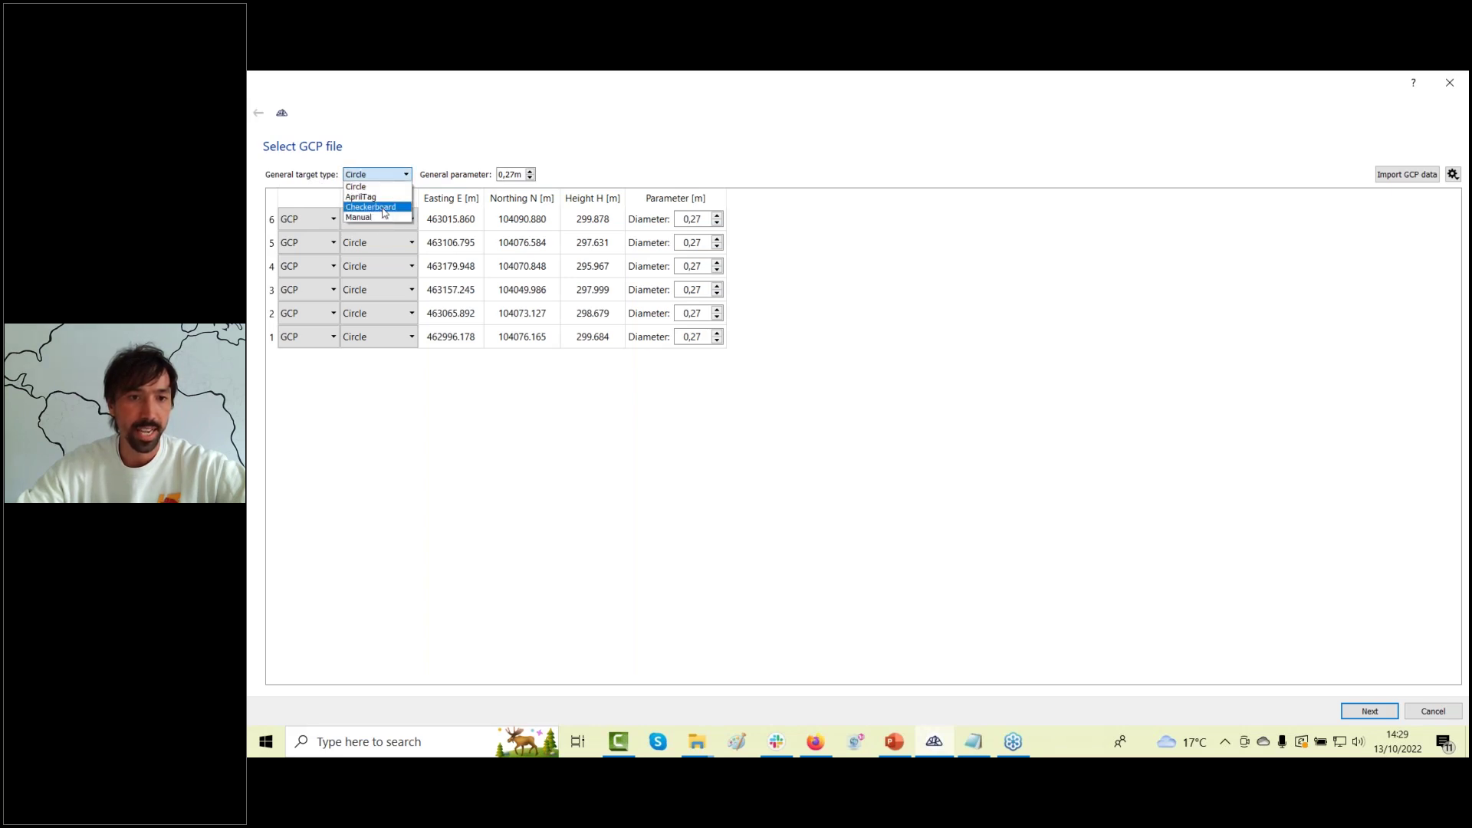
click(383, 207)
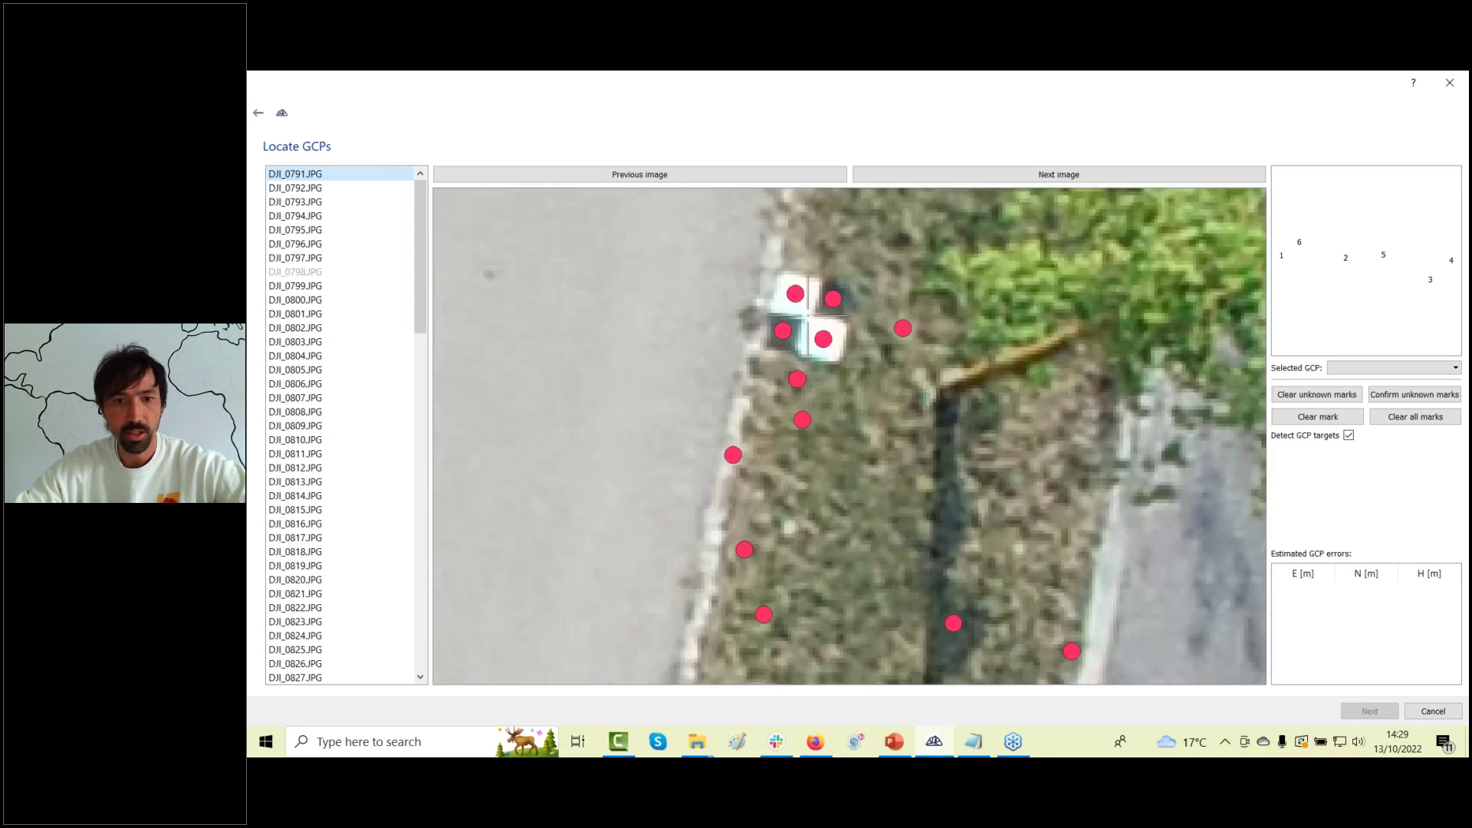
Step through photos DJI_0792 to DJI_0801, zooming in to check the checkerboard target.
click(1093, 182)
click(1094, 183)
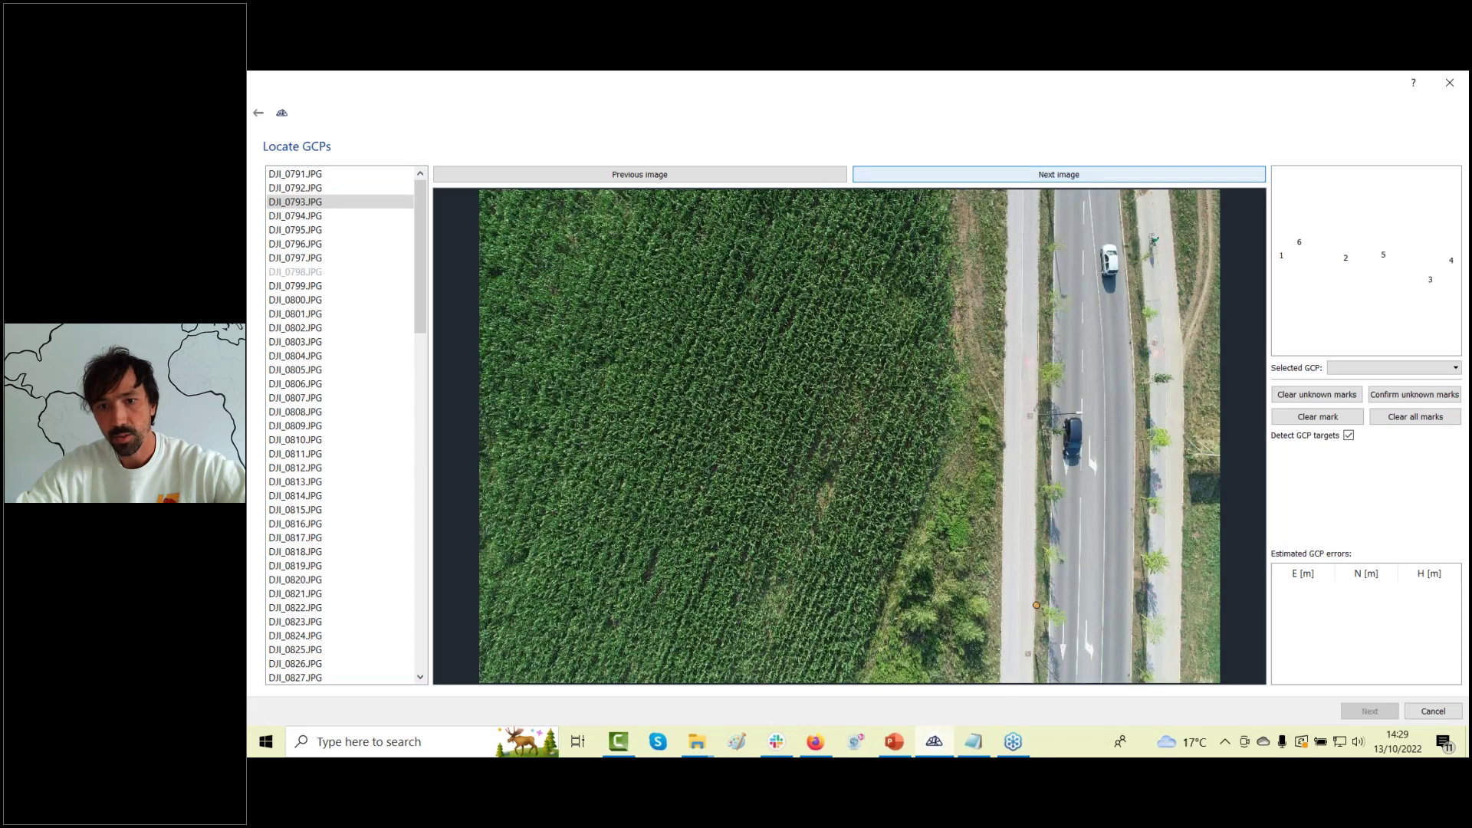
click(1092, 183)
scroll(1083, 349, up, 5)
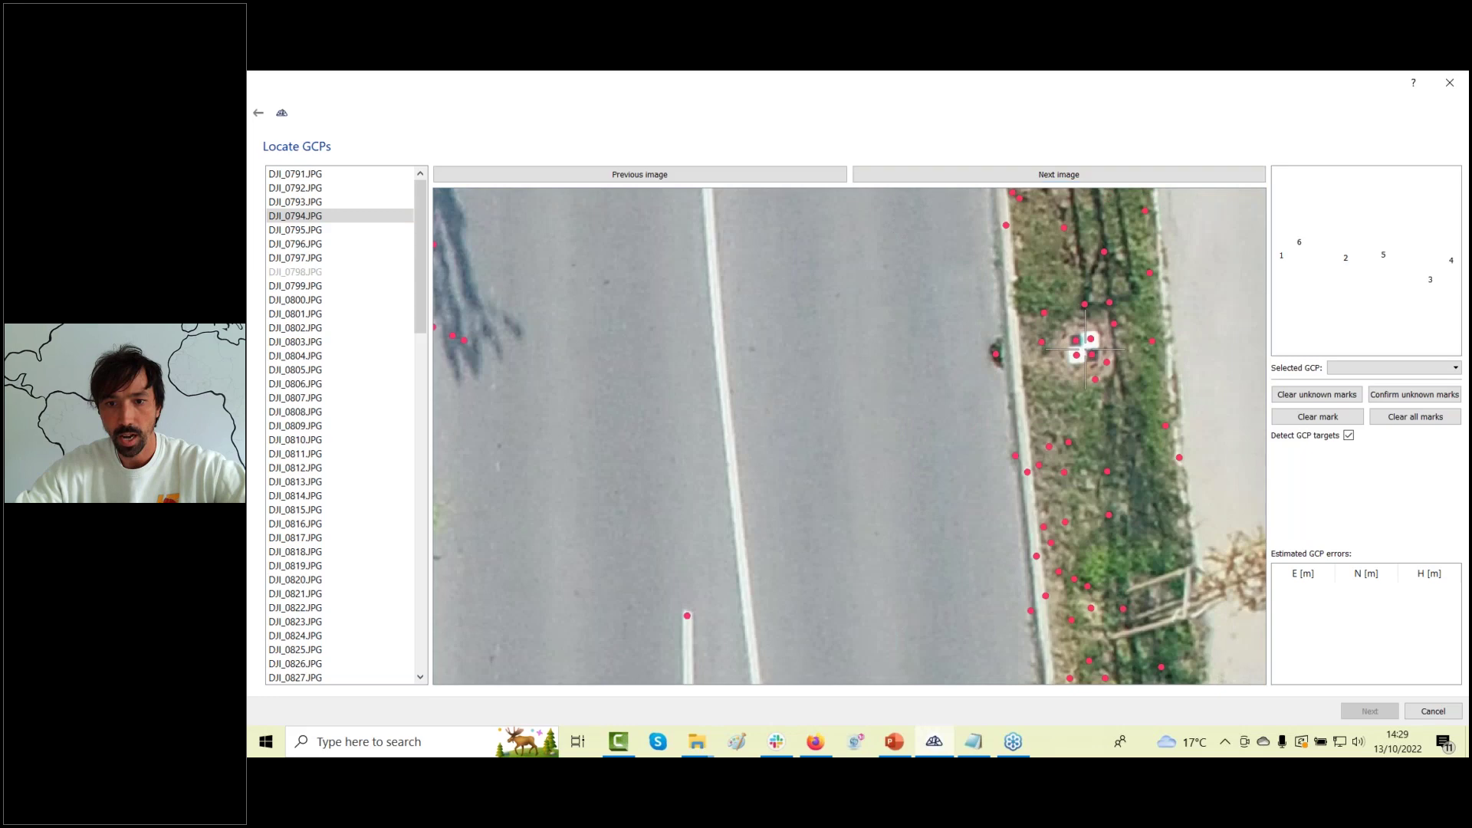
click(1117, 175)
click(1117, 176)
click(1117, 175)
click(1117, 176)
scroll(975, 424, up, 5)
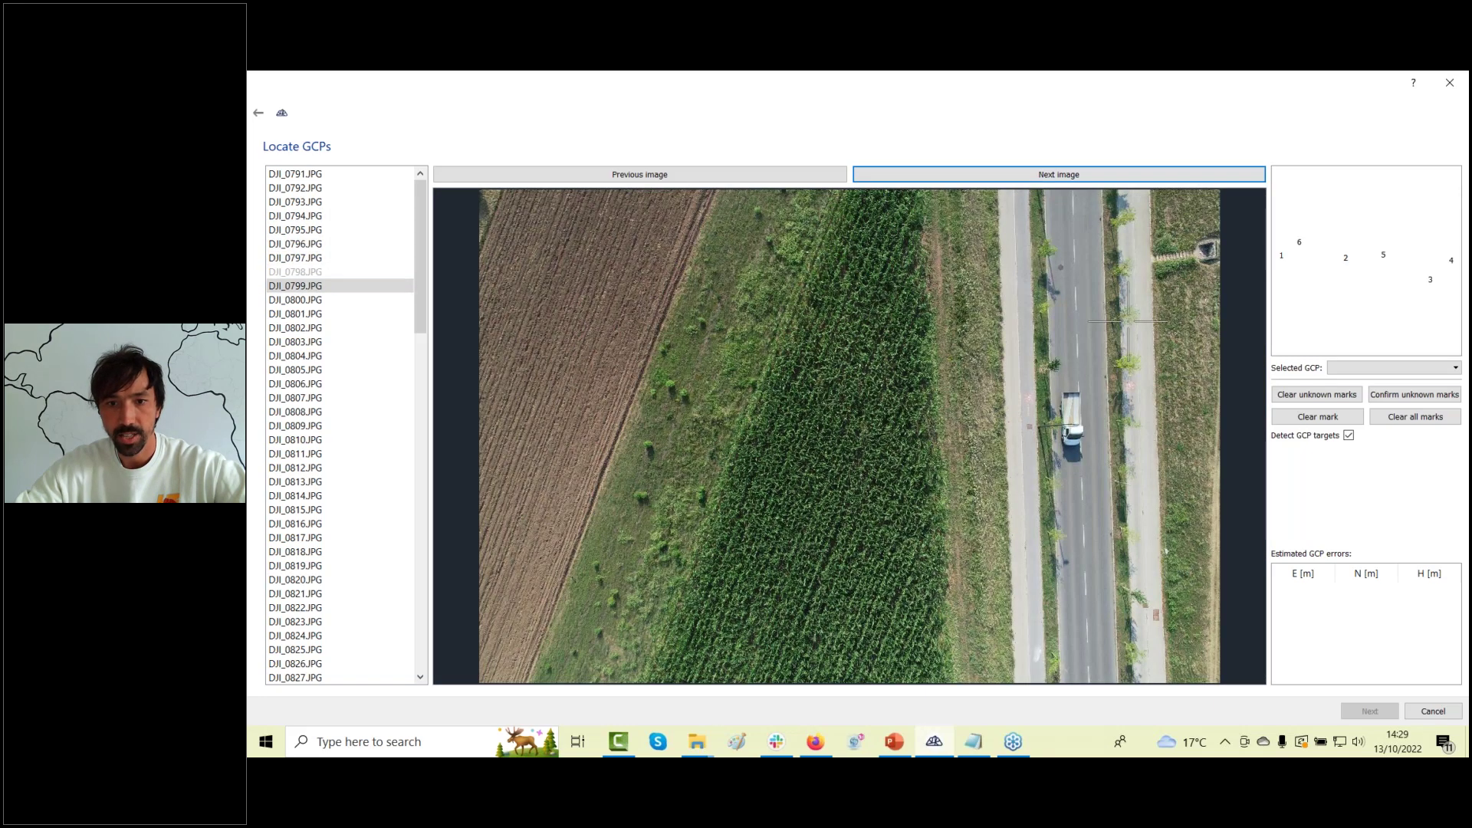
click(1150, 175)
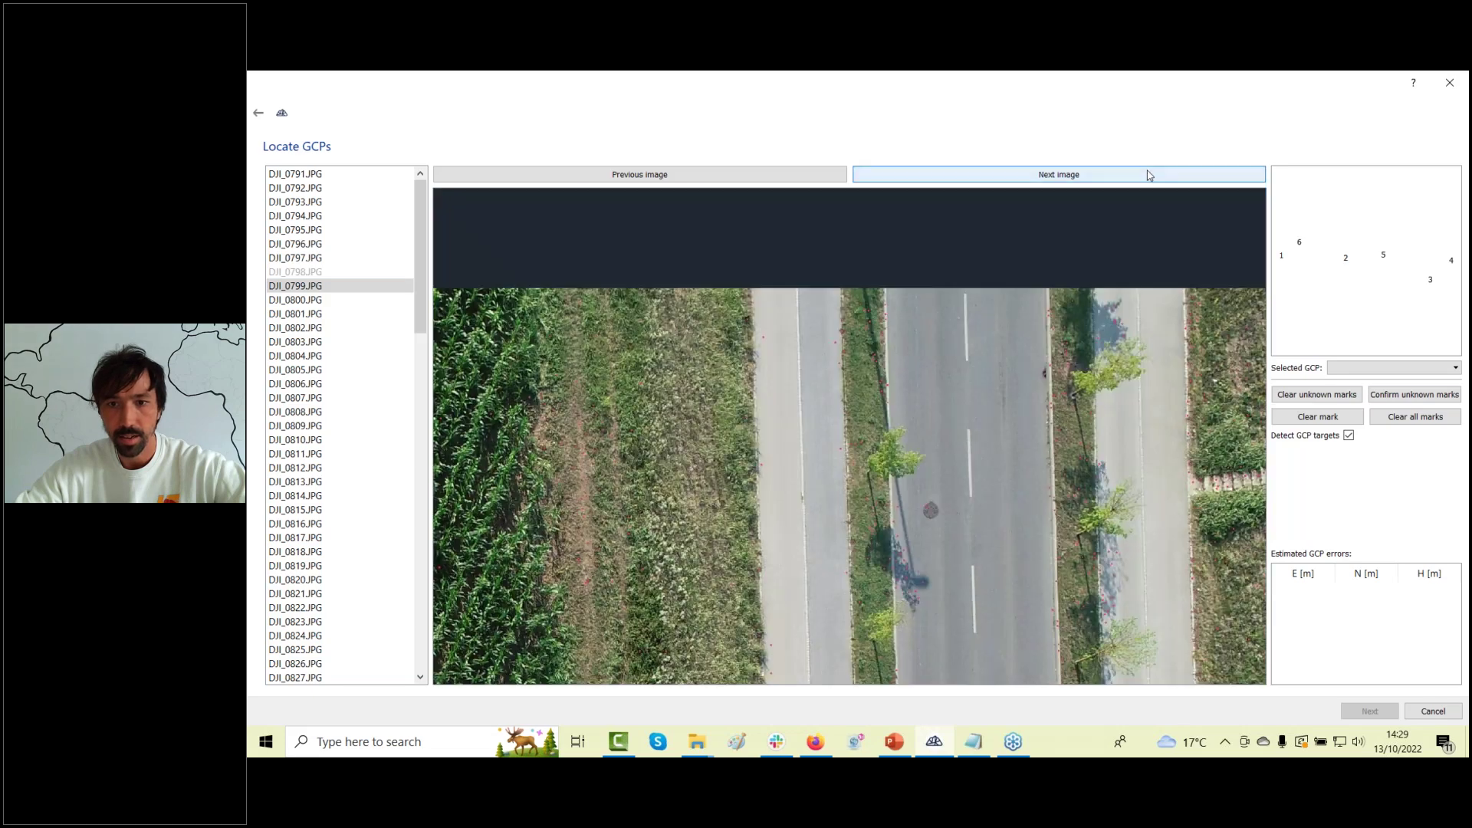
click(1150, 175)
click(1150, 176)
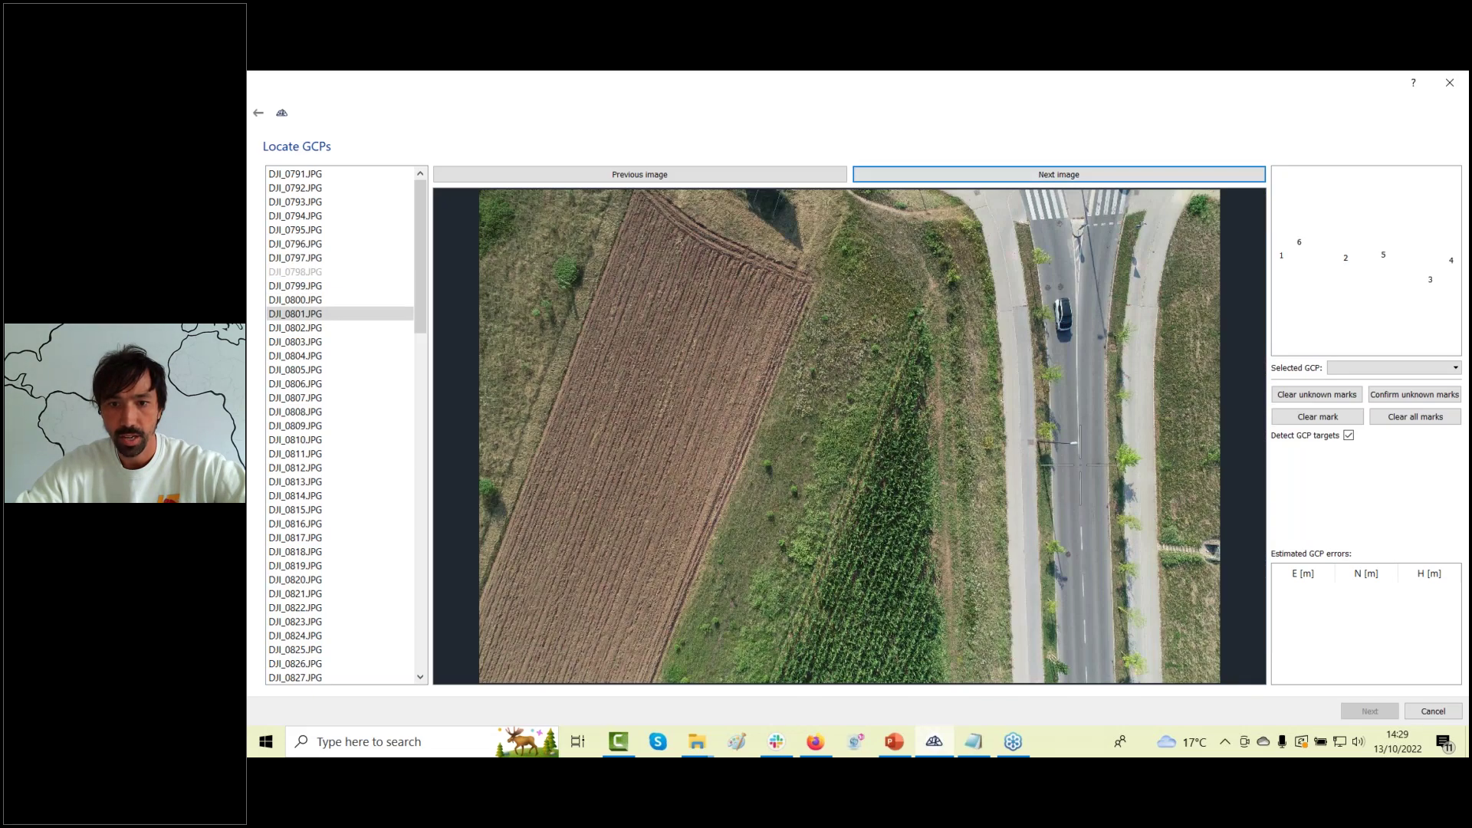
scroll(958, 302, up, 5)
scroll(959, 301, up, 4)
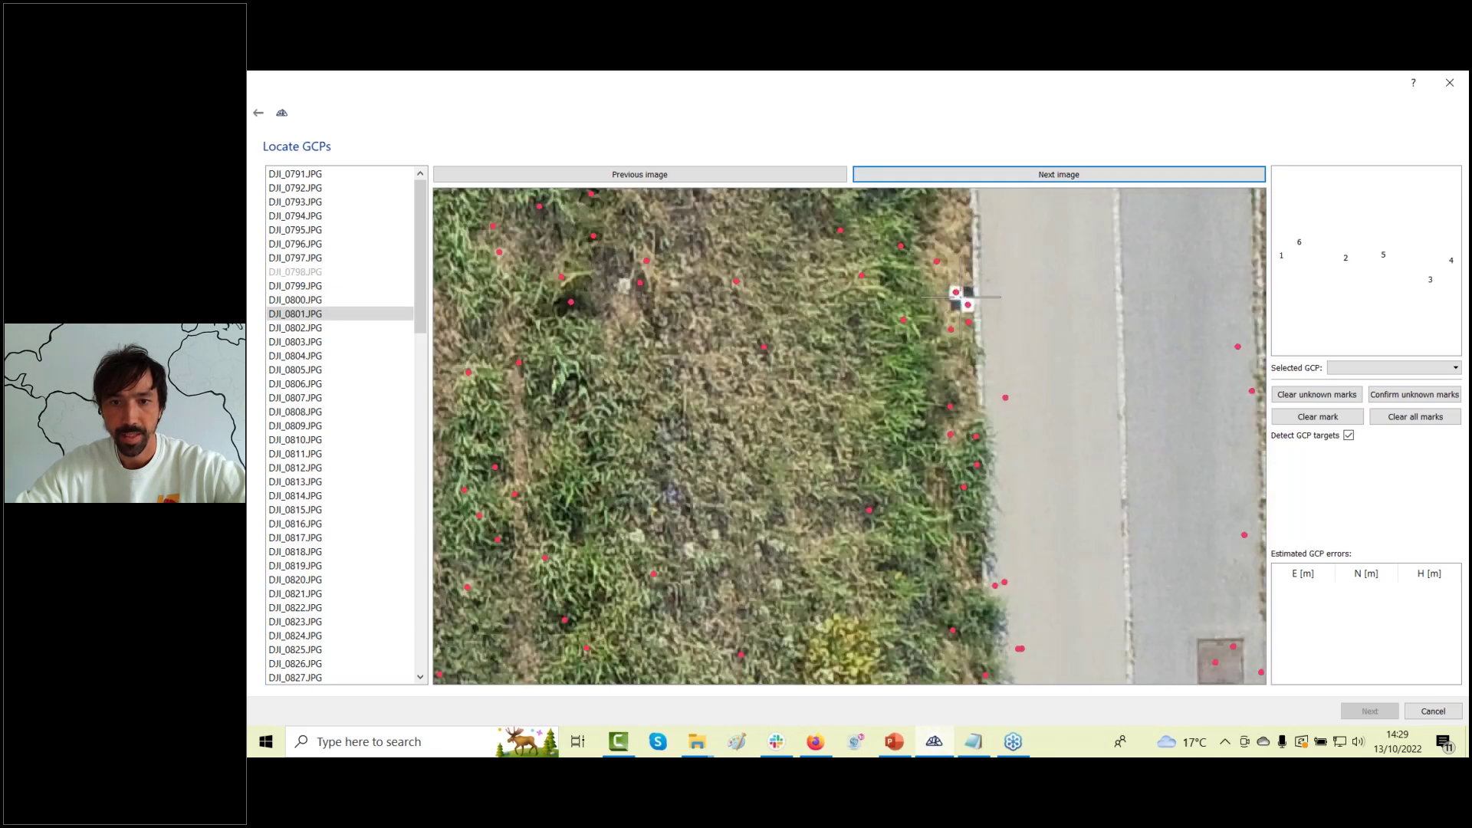
click(957, 295)
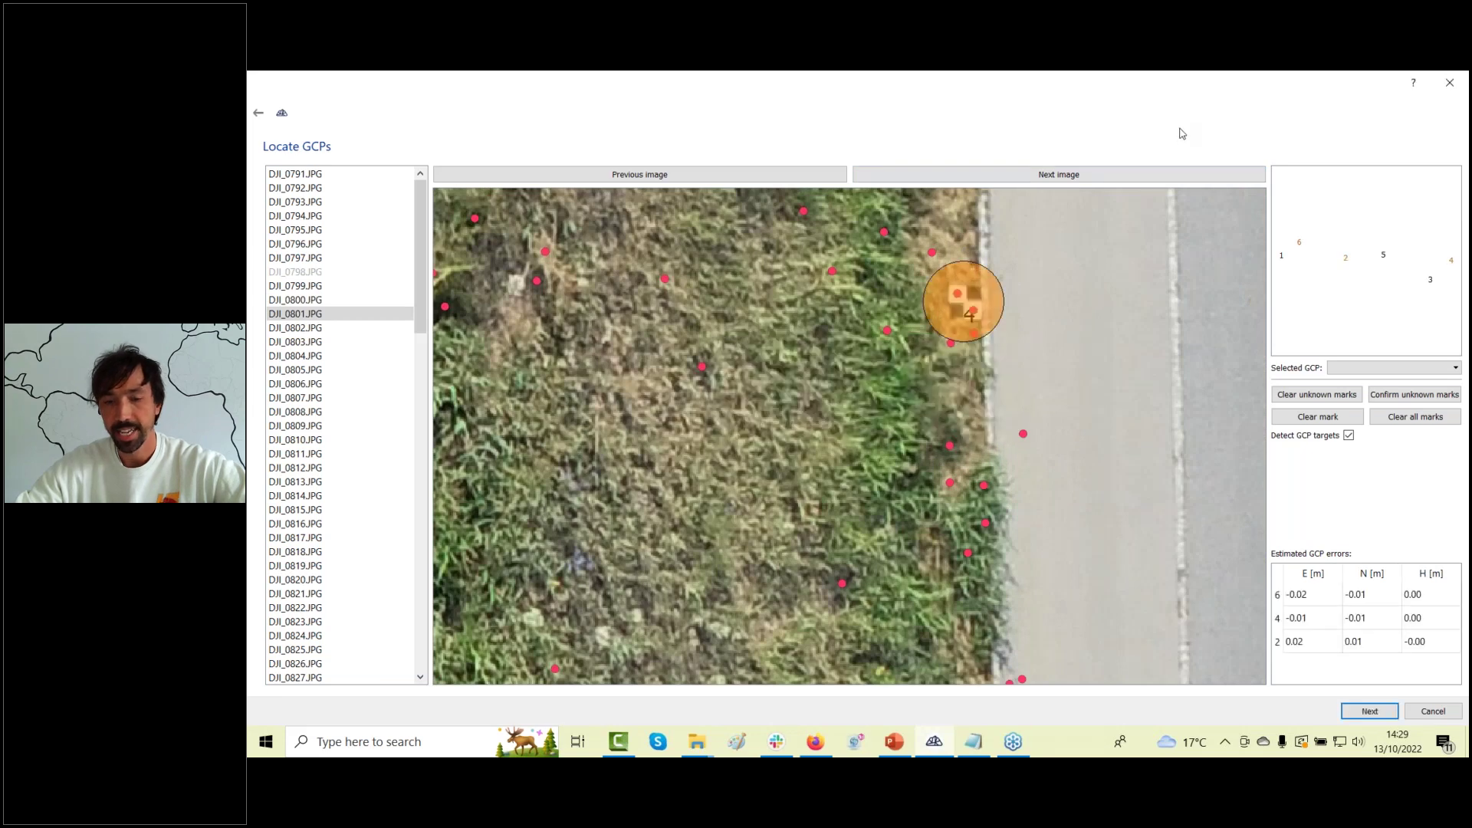
Continue through photos DJI_0802 to DJI_0811, then run target detection on all images.
click(1180, 176)
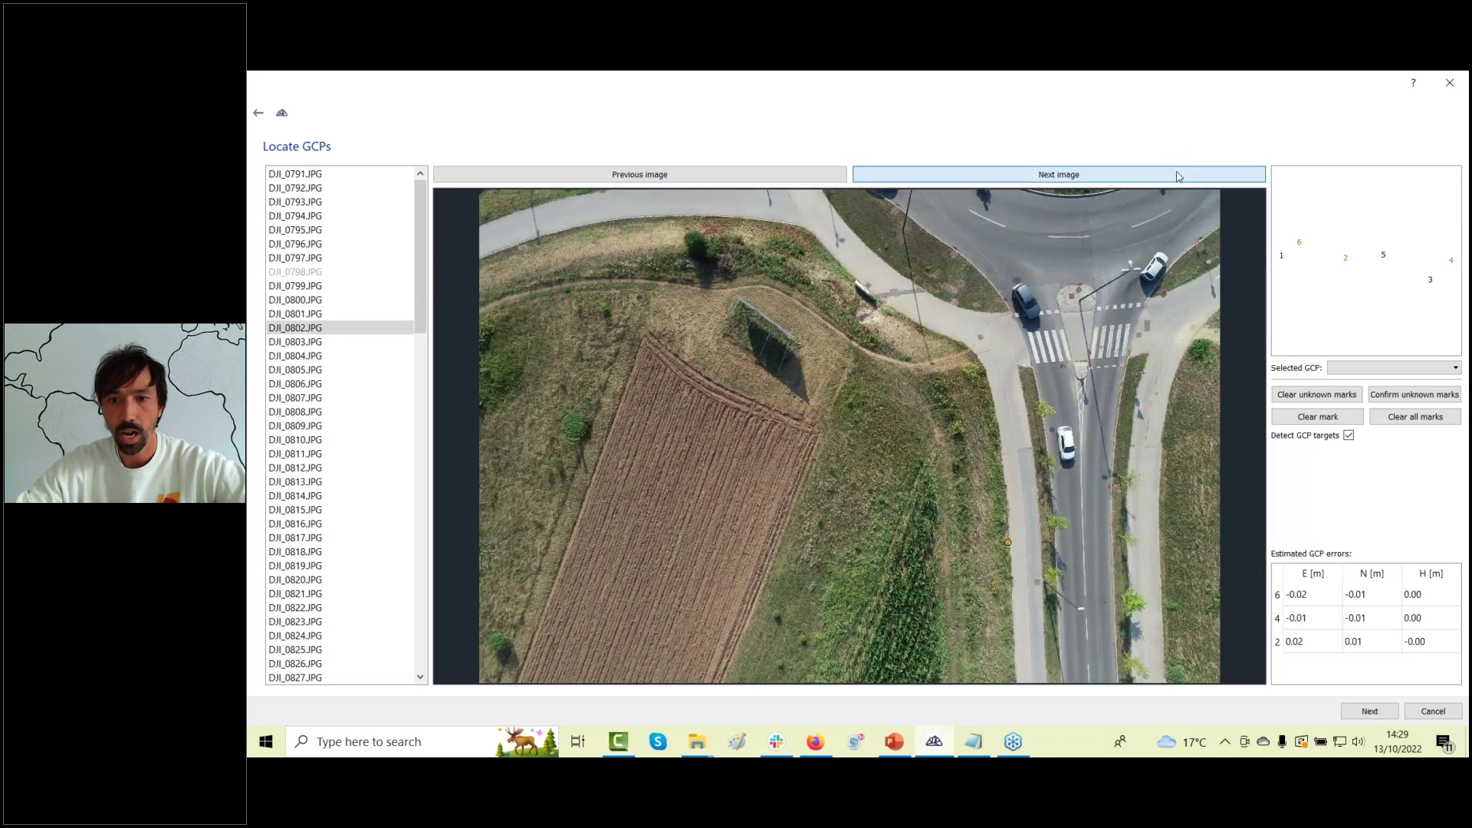
click(1179, 177)
click(1179, 176)
click(1179, 176)
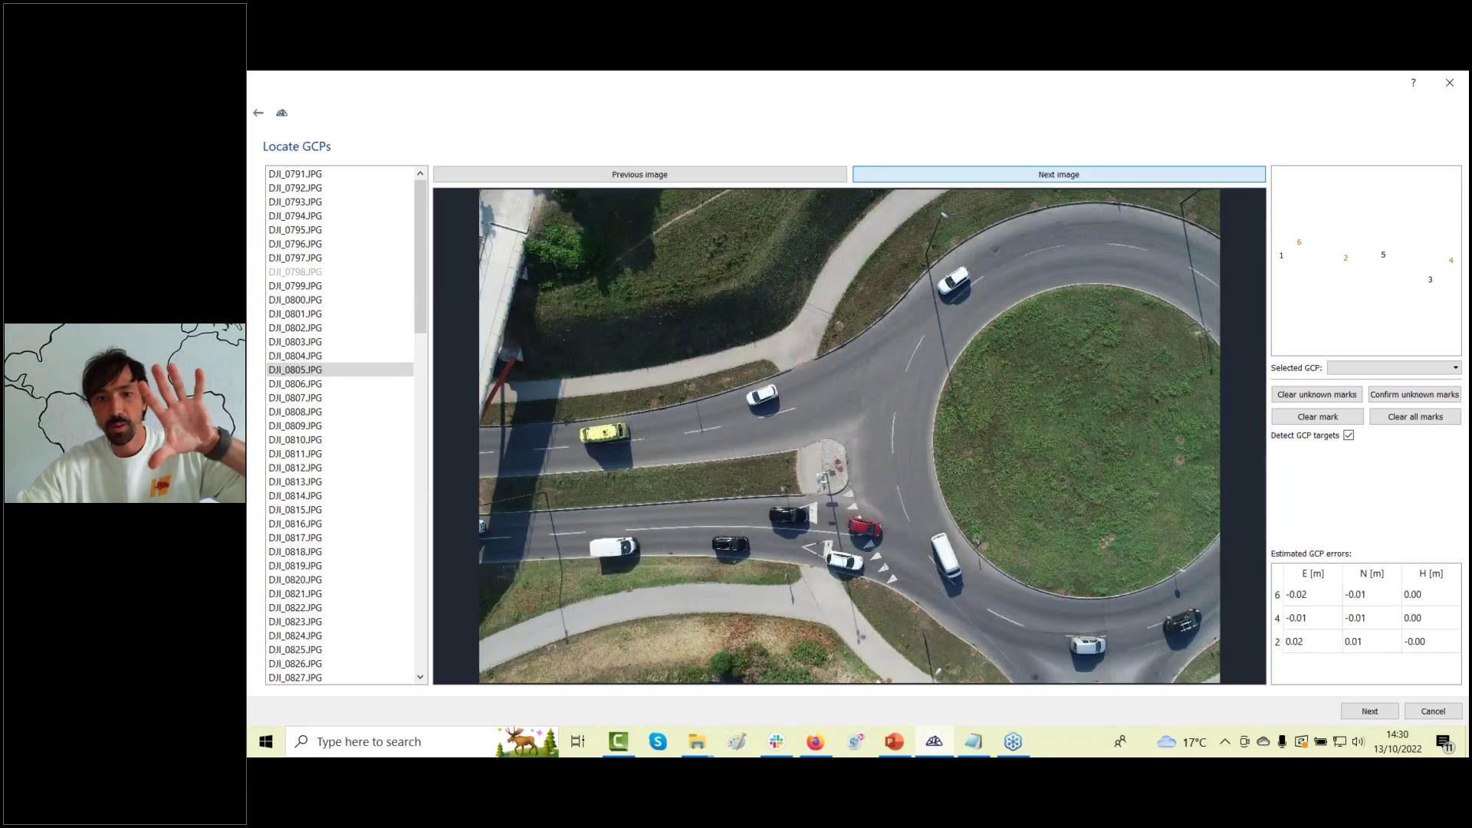
click(1180, 176)
click(1179, 176)
click(1180, 176)
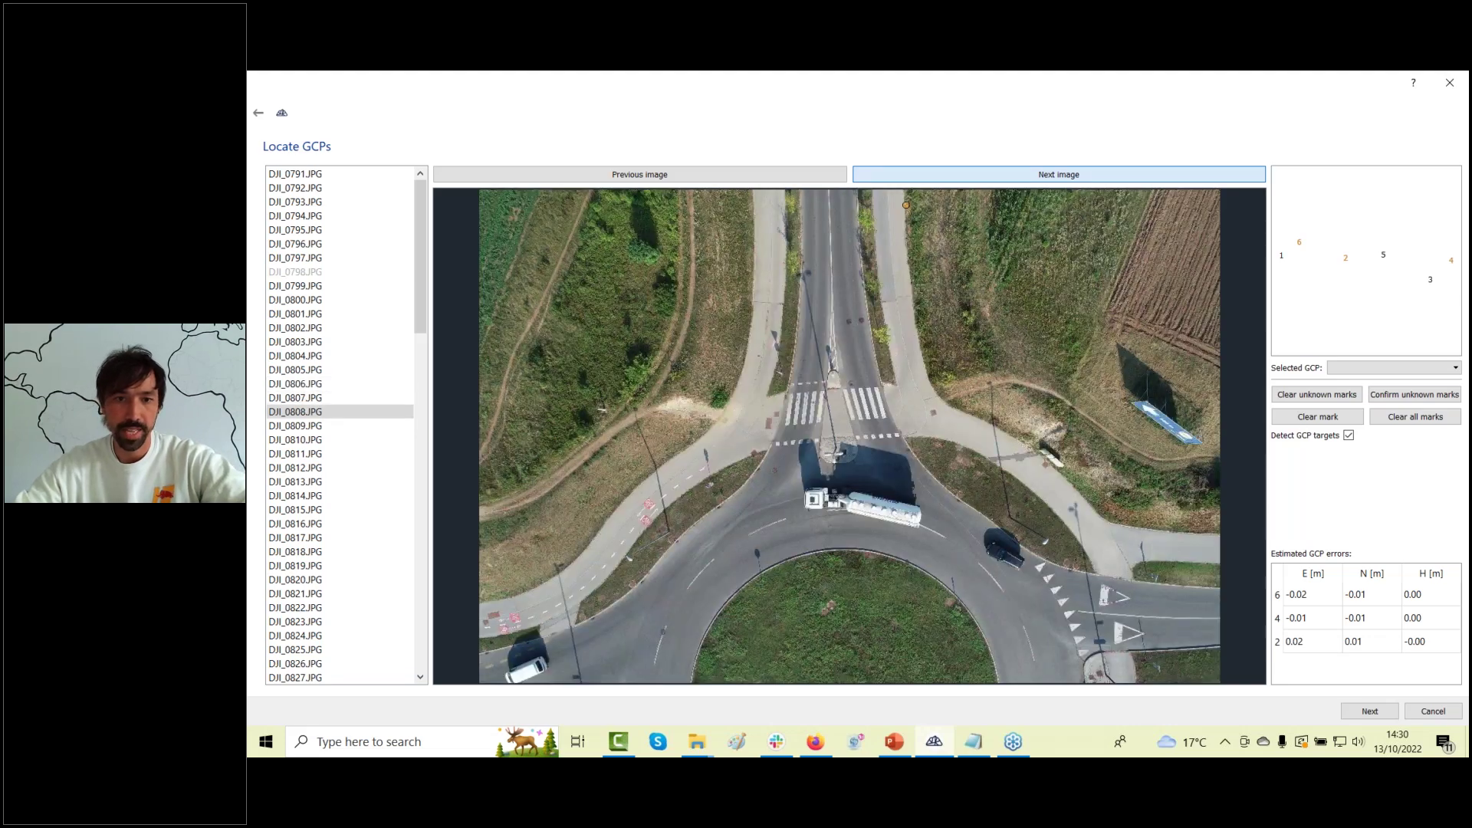
click(1179, 177)
click(1179, 176)
click(1179, 176)
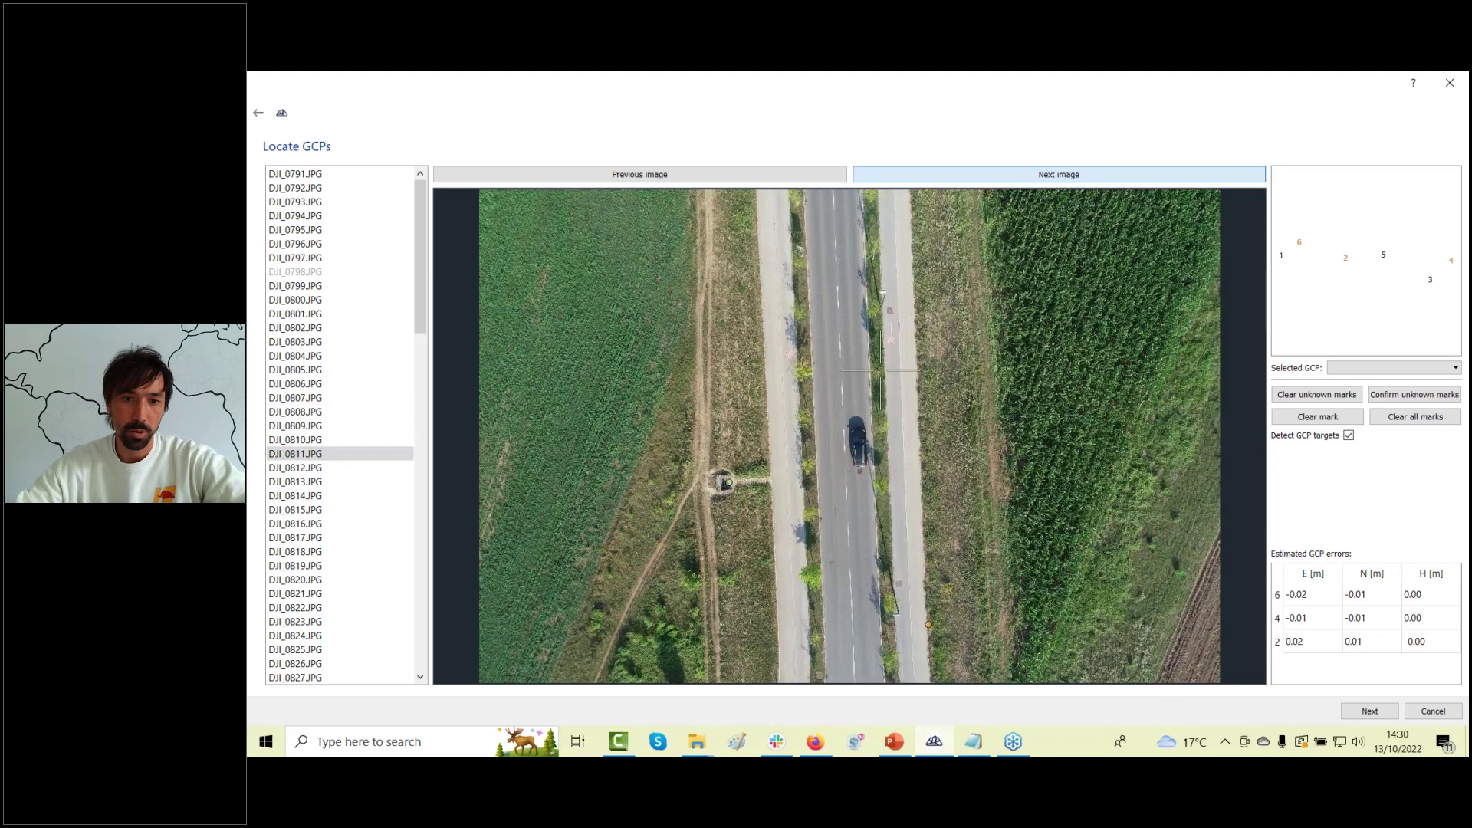
scroll(700, 473, up, 1)
scroll(700, 473, up, 4)
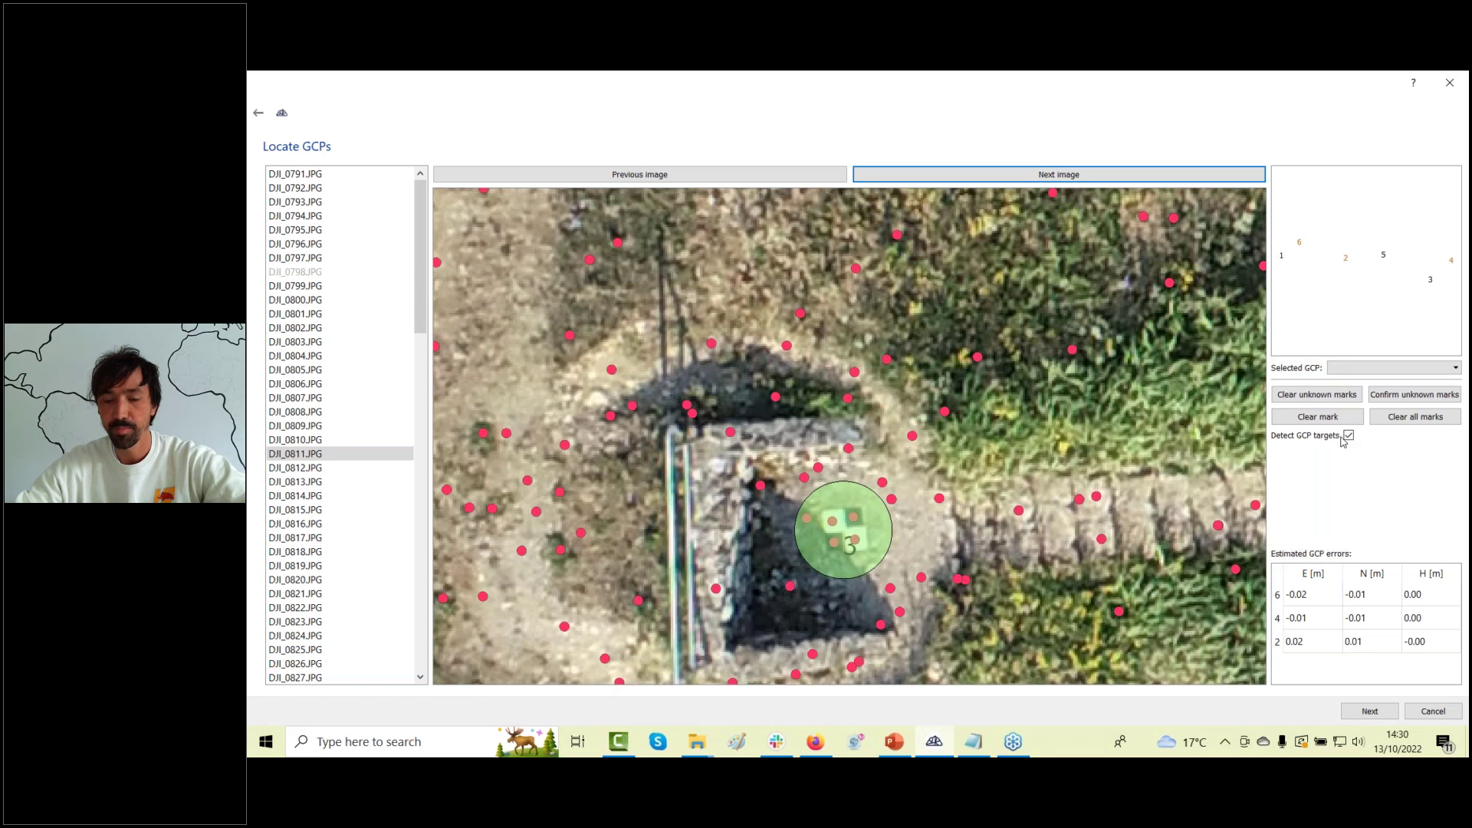
click(1370, 713)
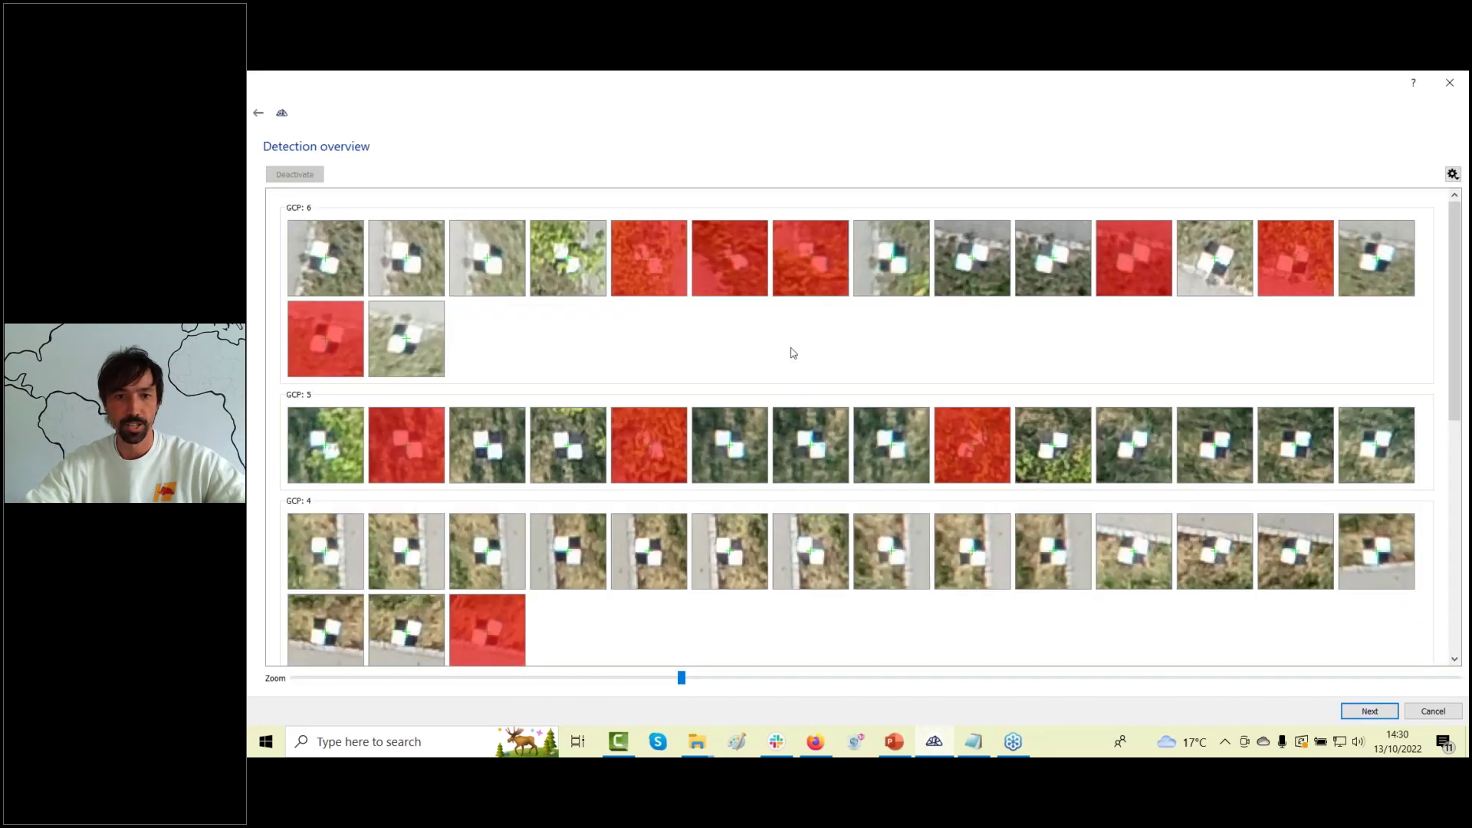
Scroll the detection thumbnails and re-check GCP 6's rejected crops, leaving DJI_0820 and its neighbour deactivated.
scroll(741, 315, down, 3)
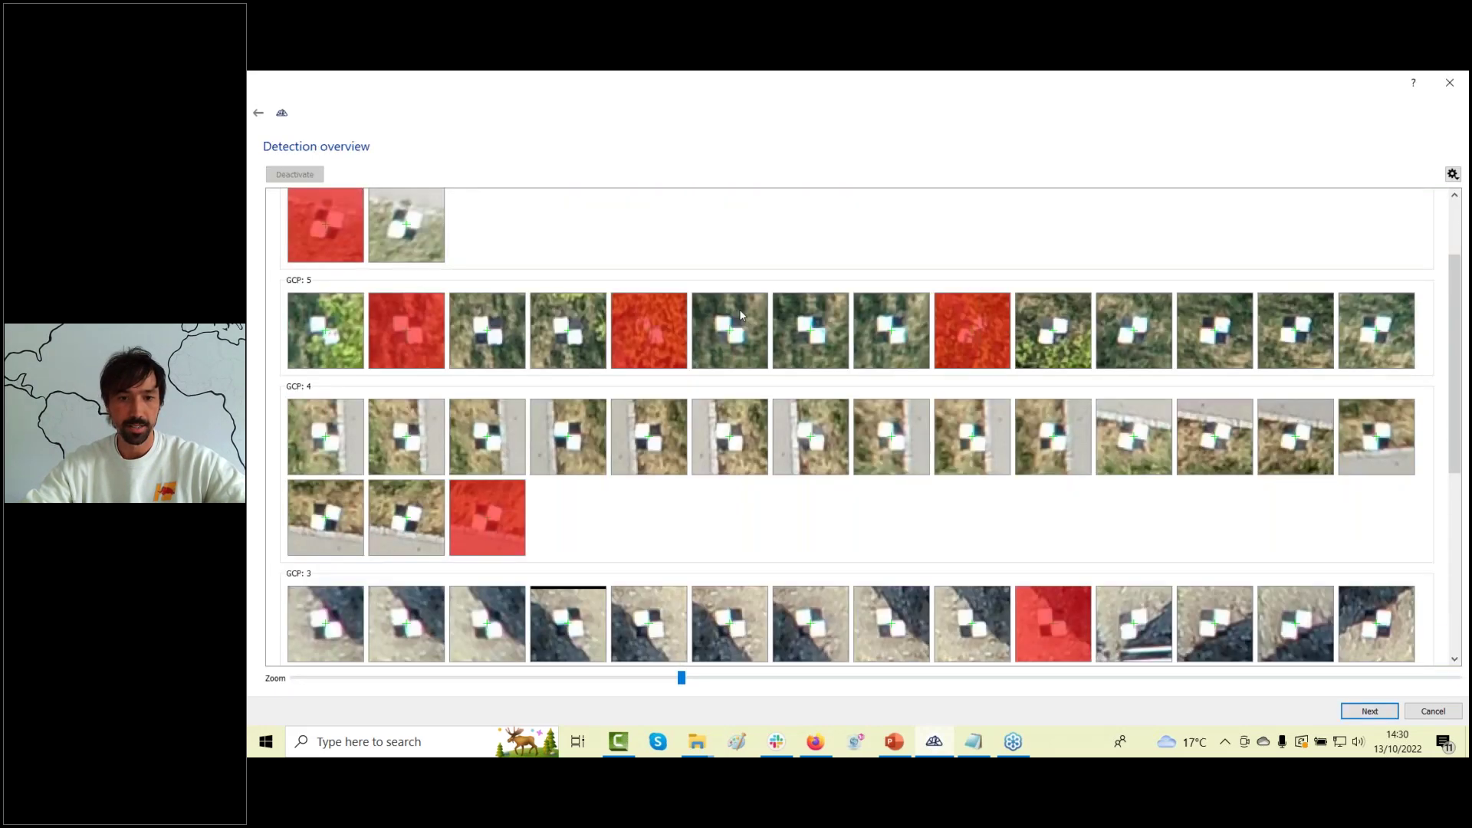
scroll(739, 324, down, 3)
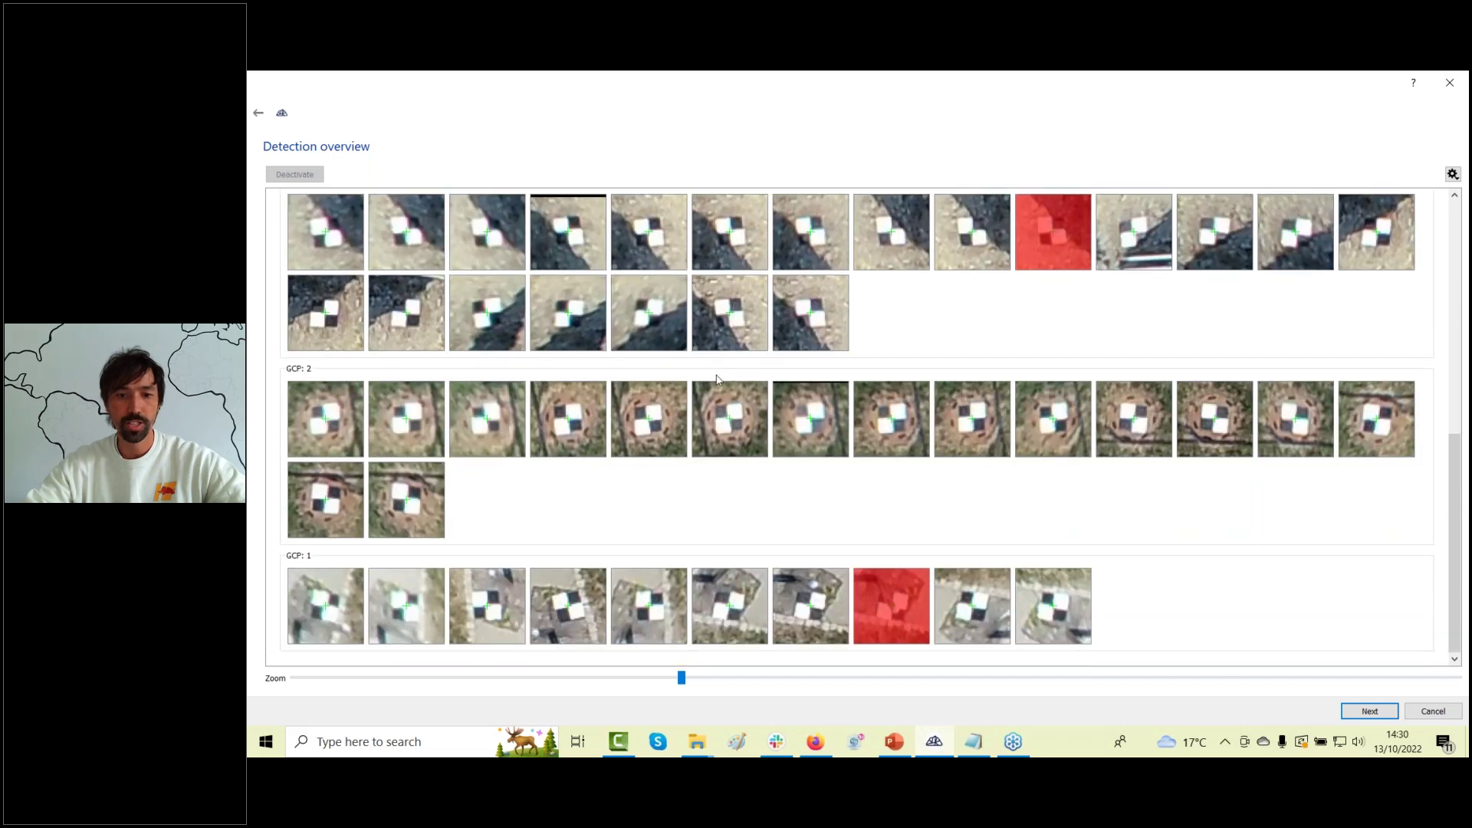
scroll(663, 523, up, 6)
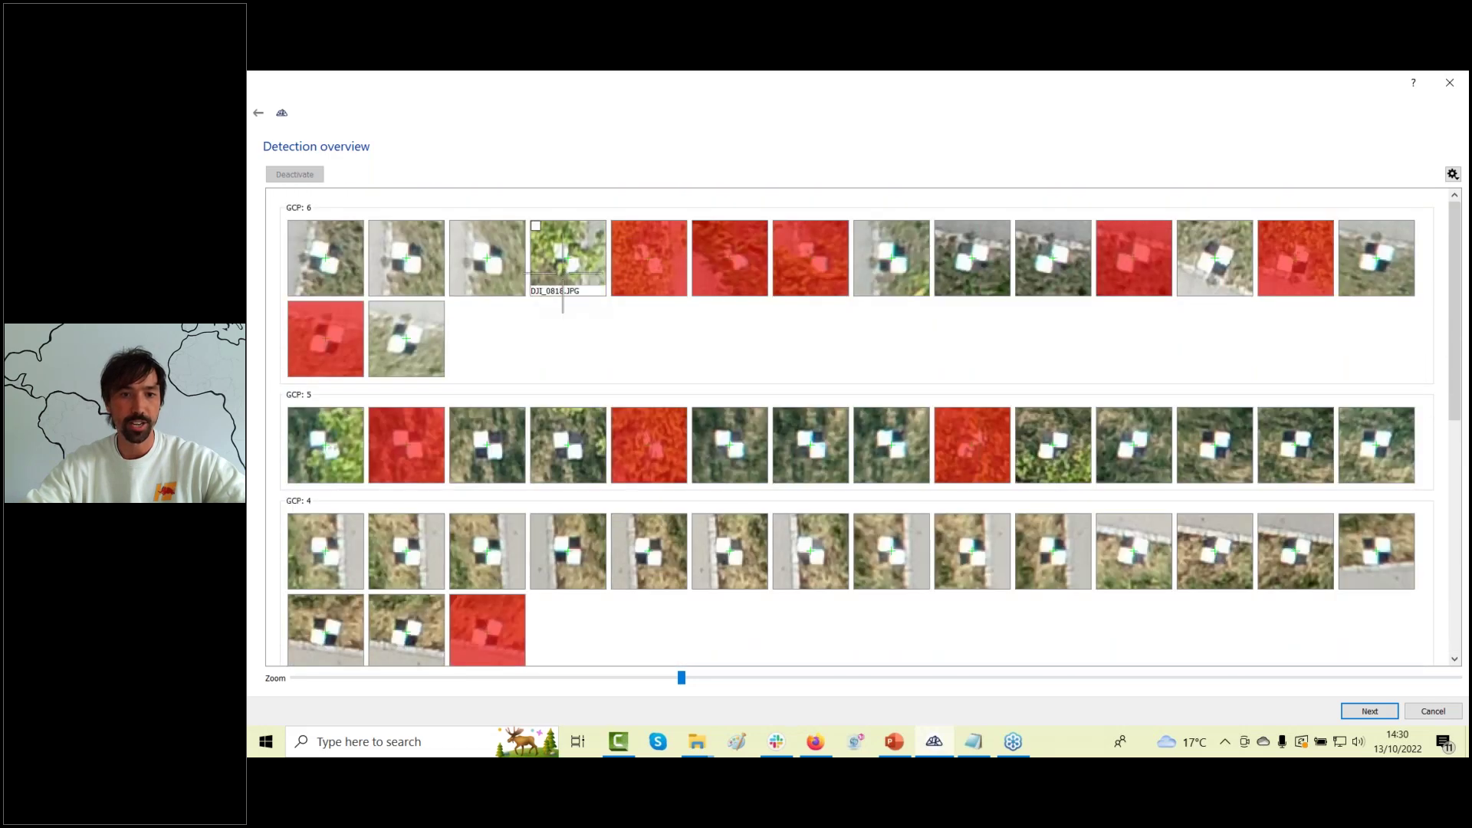
click(649, 264)
click(738, 261)
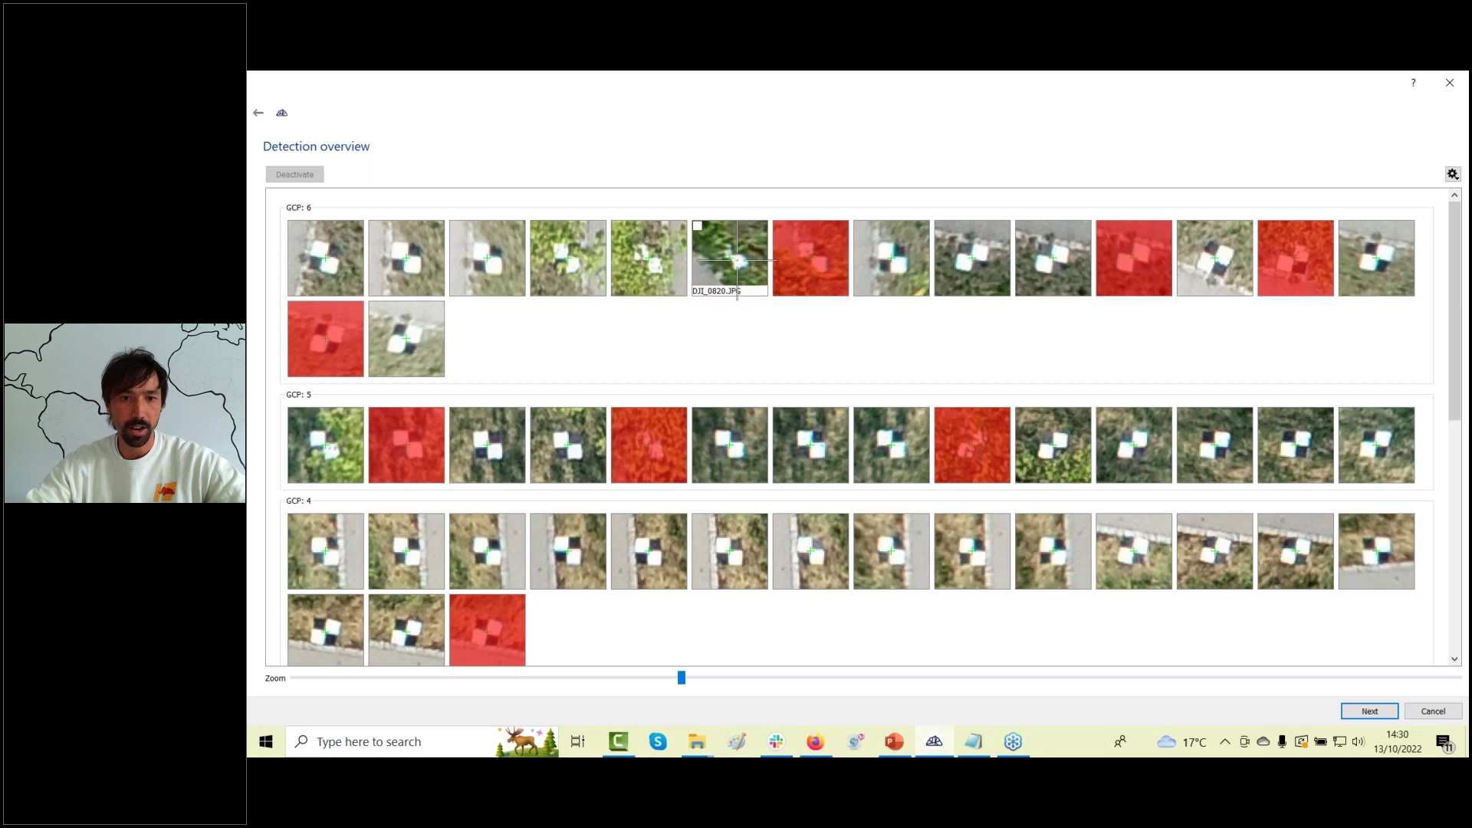
click(737, 261)
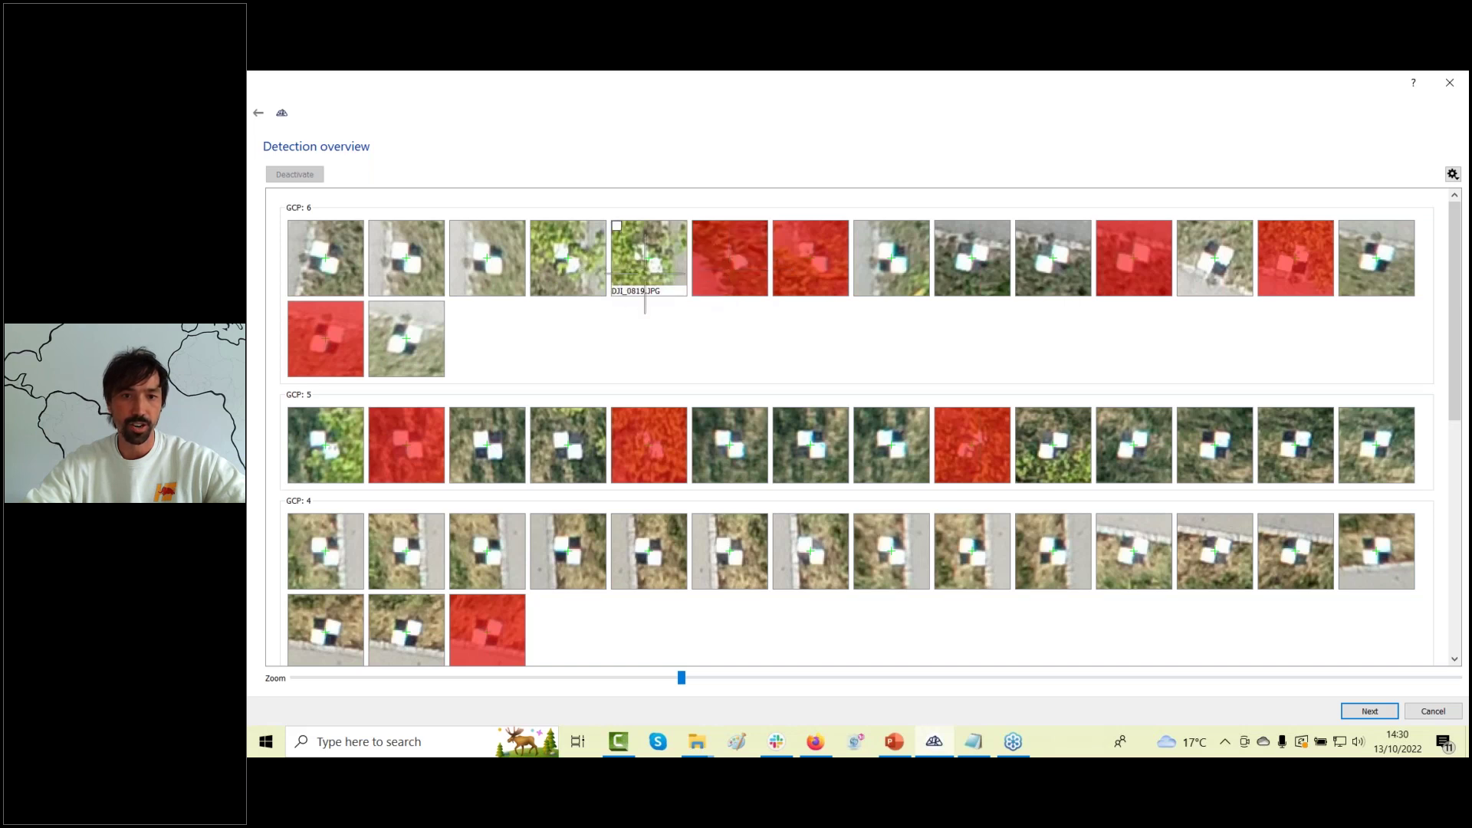
click(639, 268)
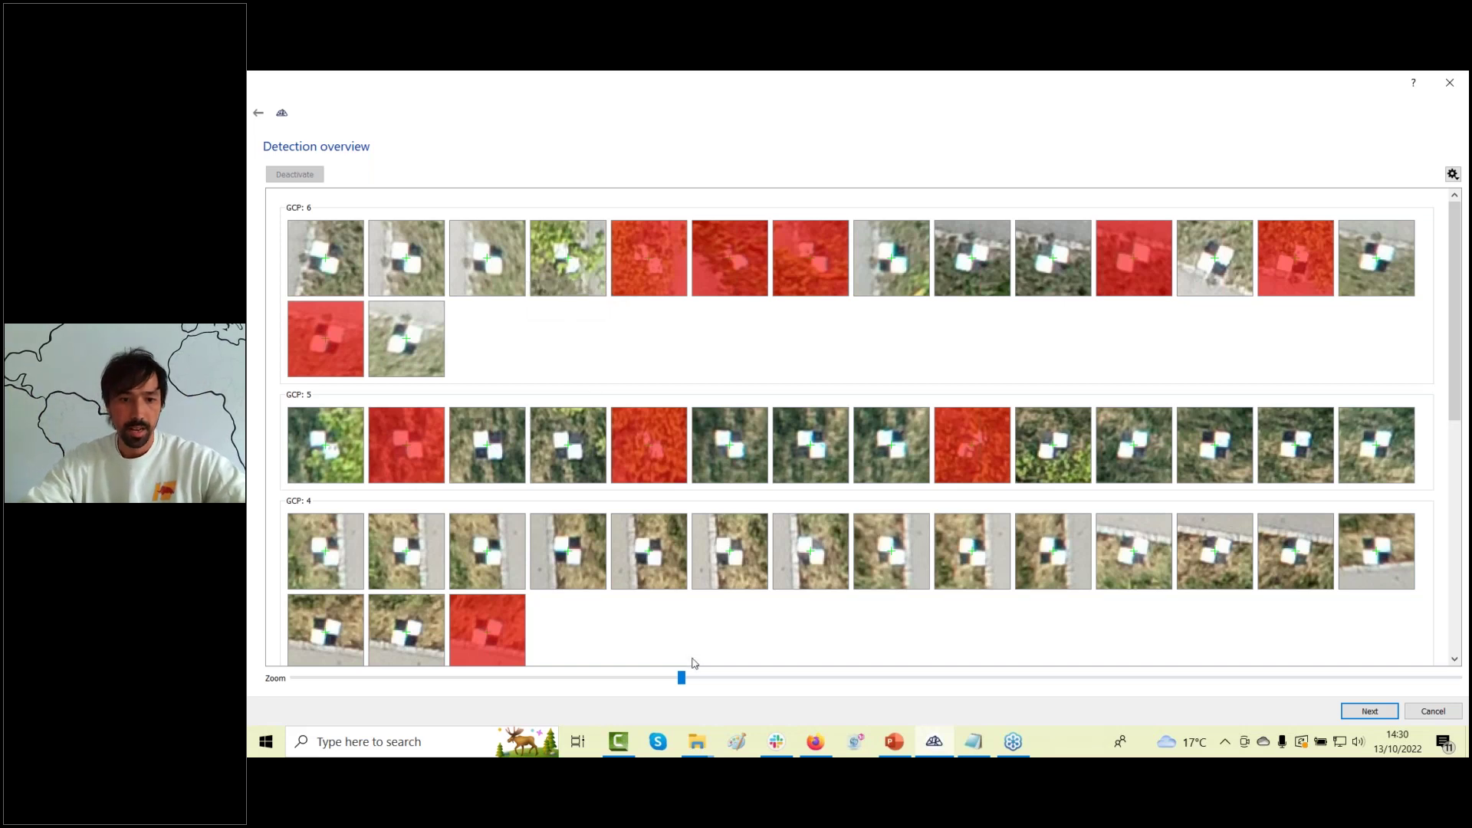
Enlarge the detection thumbnails to maximum, review the remaining GCPs, and start the orientation.
click(728, 685)
drag(728, 684, 1457, 680)
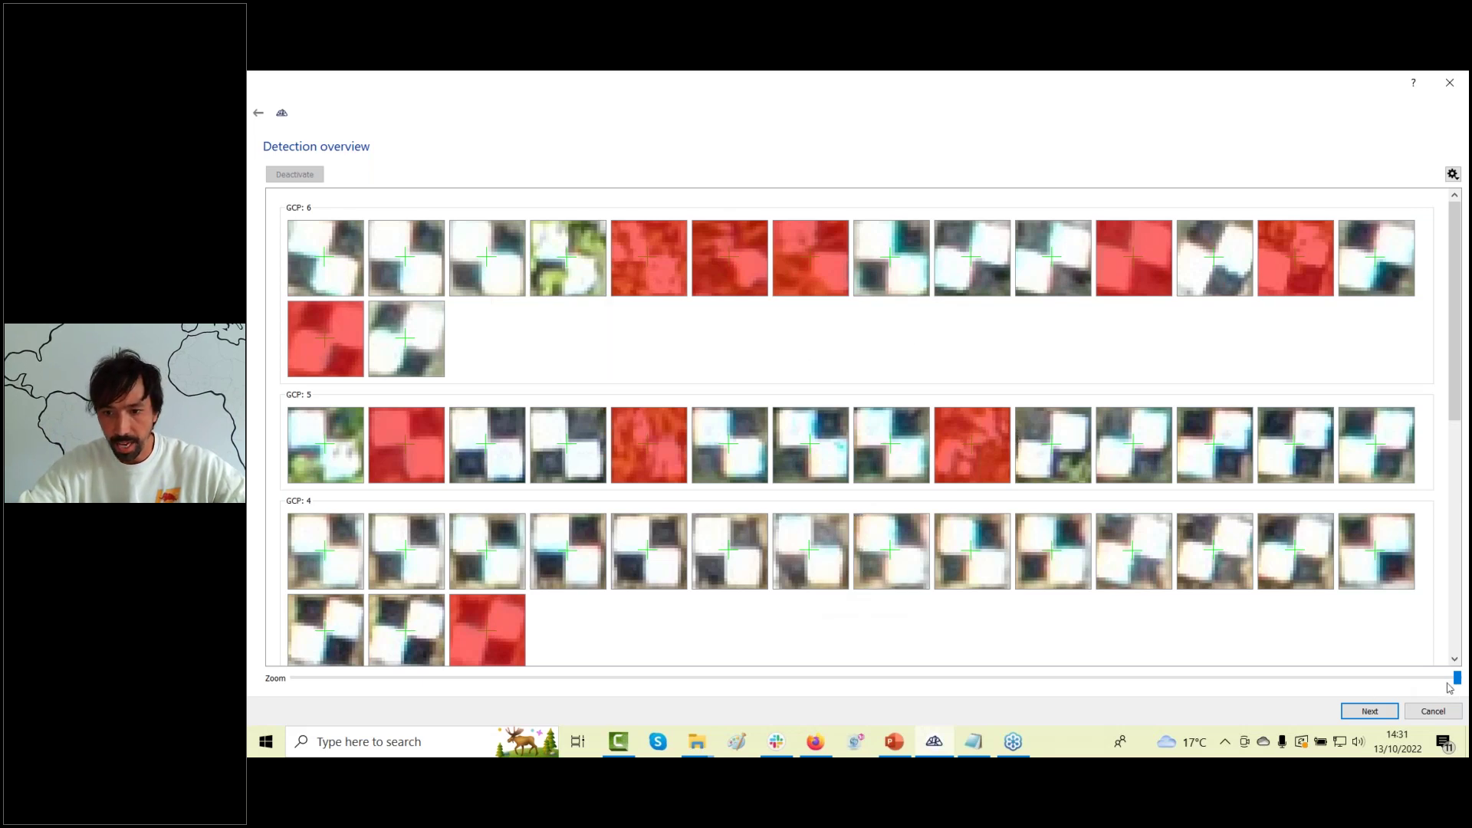
scroll(1459, 680, down, 5)
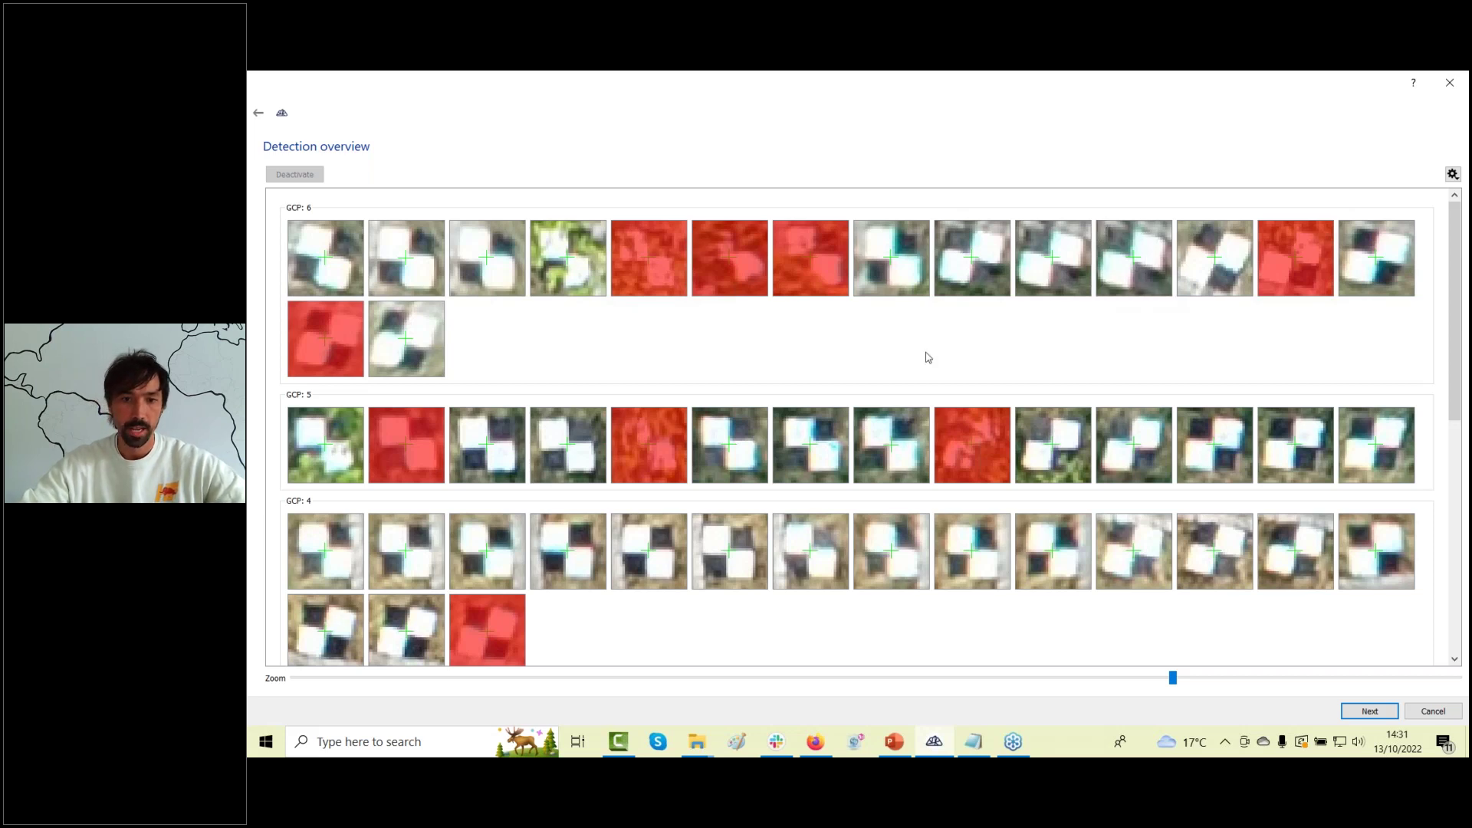
scroll(891, 398, down, 10)
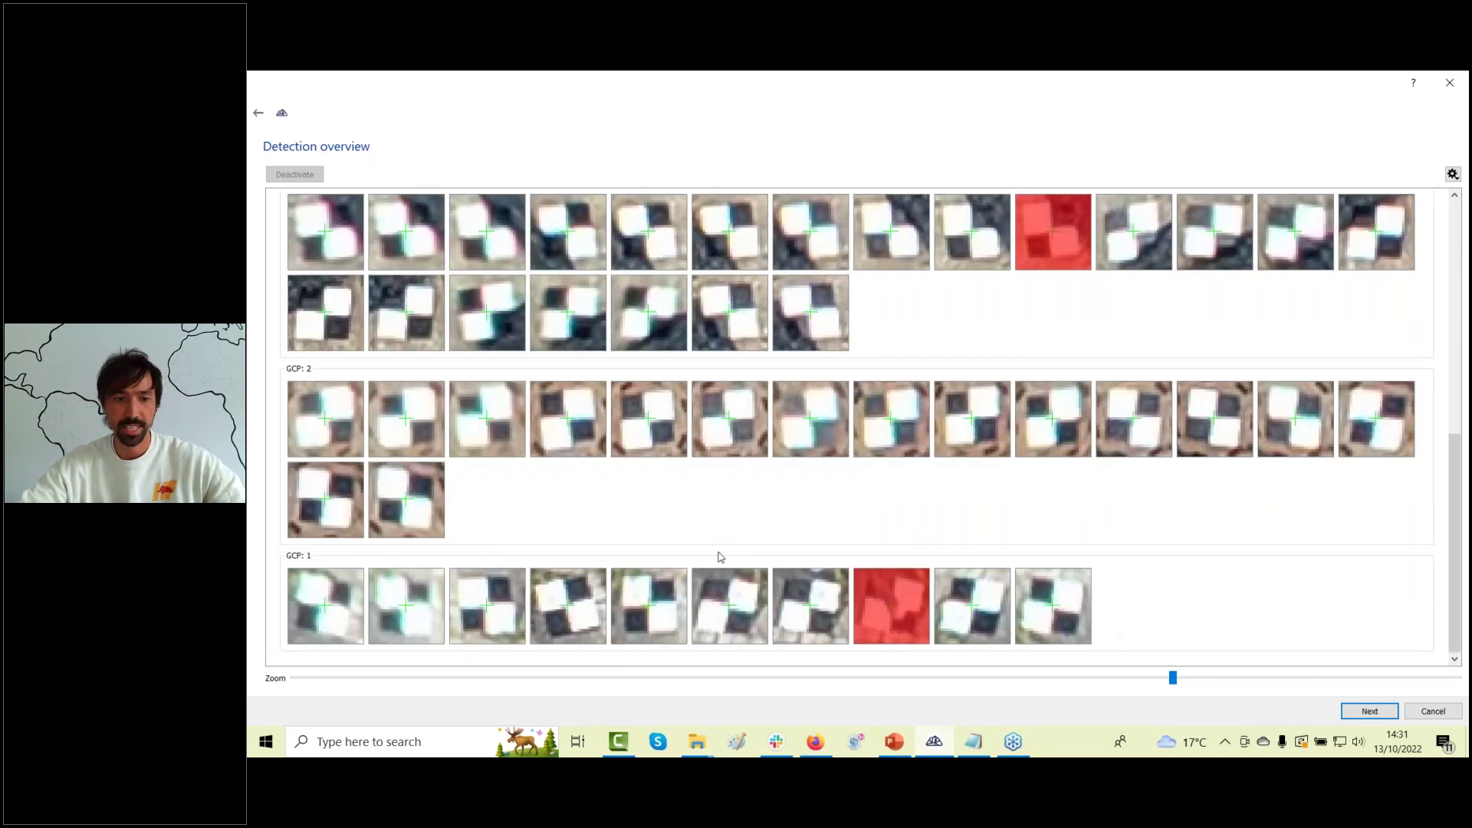
click(1369, 711)
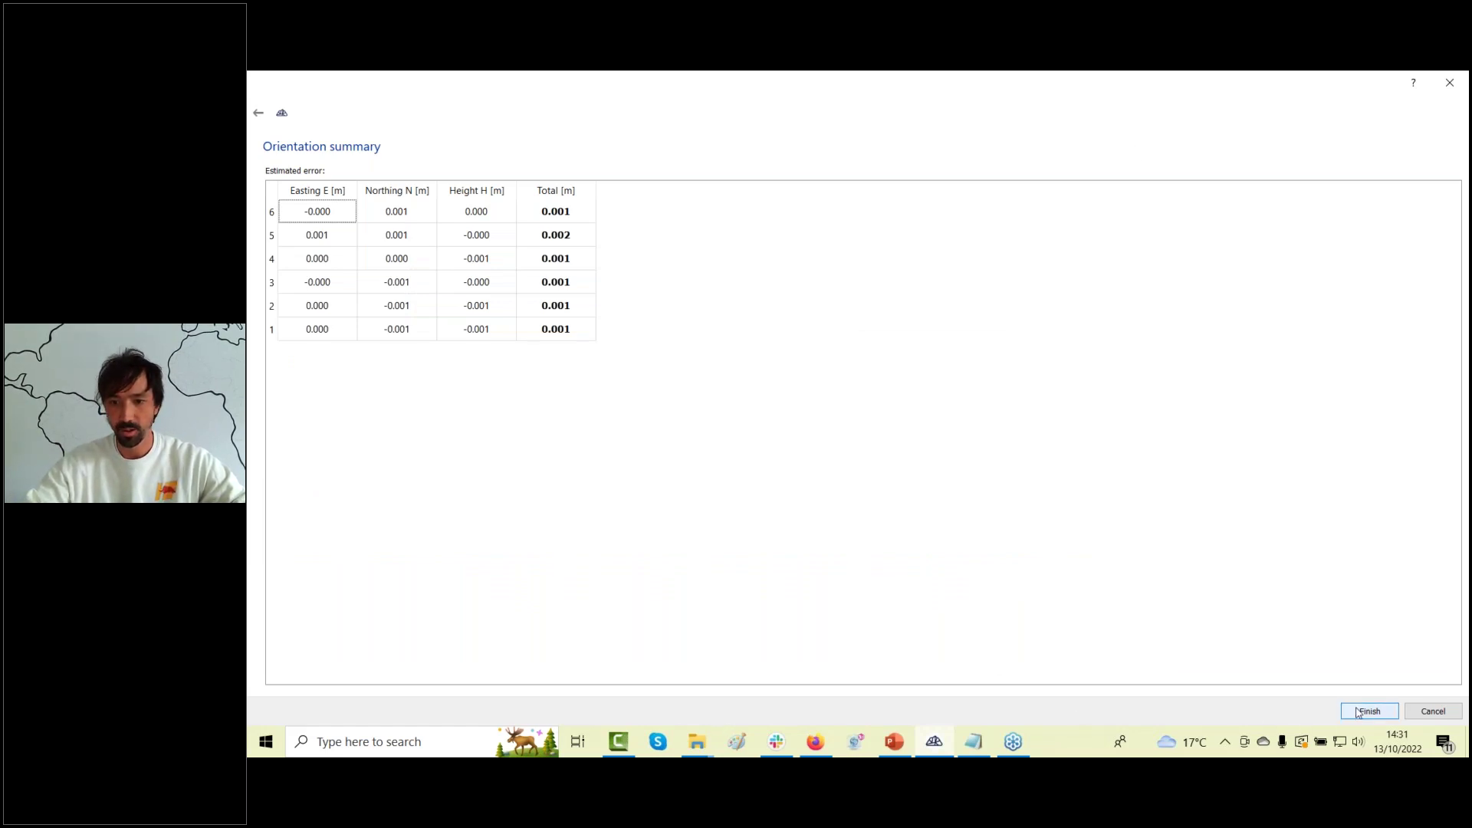
Accept the orientation summary (0.001–0.002 m GCP errors) and orbit to see cameras above the cloud.
key(Return)
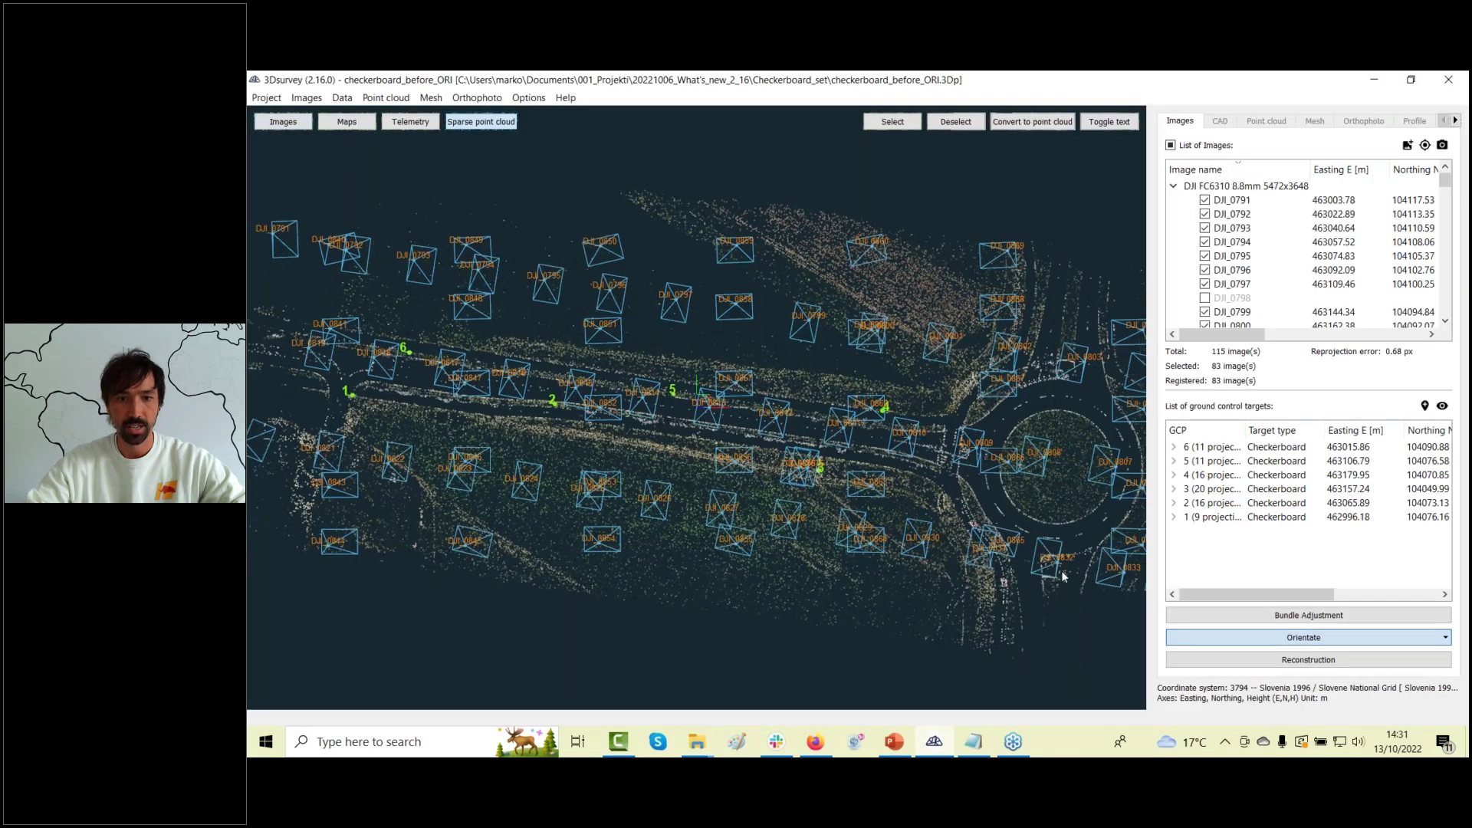
drag(866, 469, 988, 547)
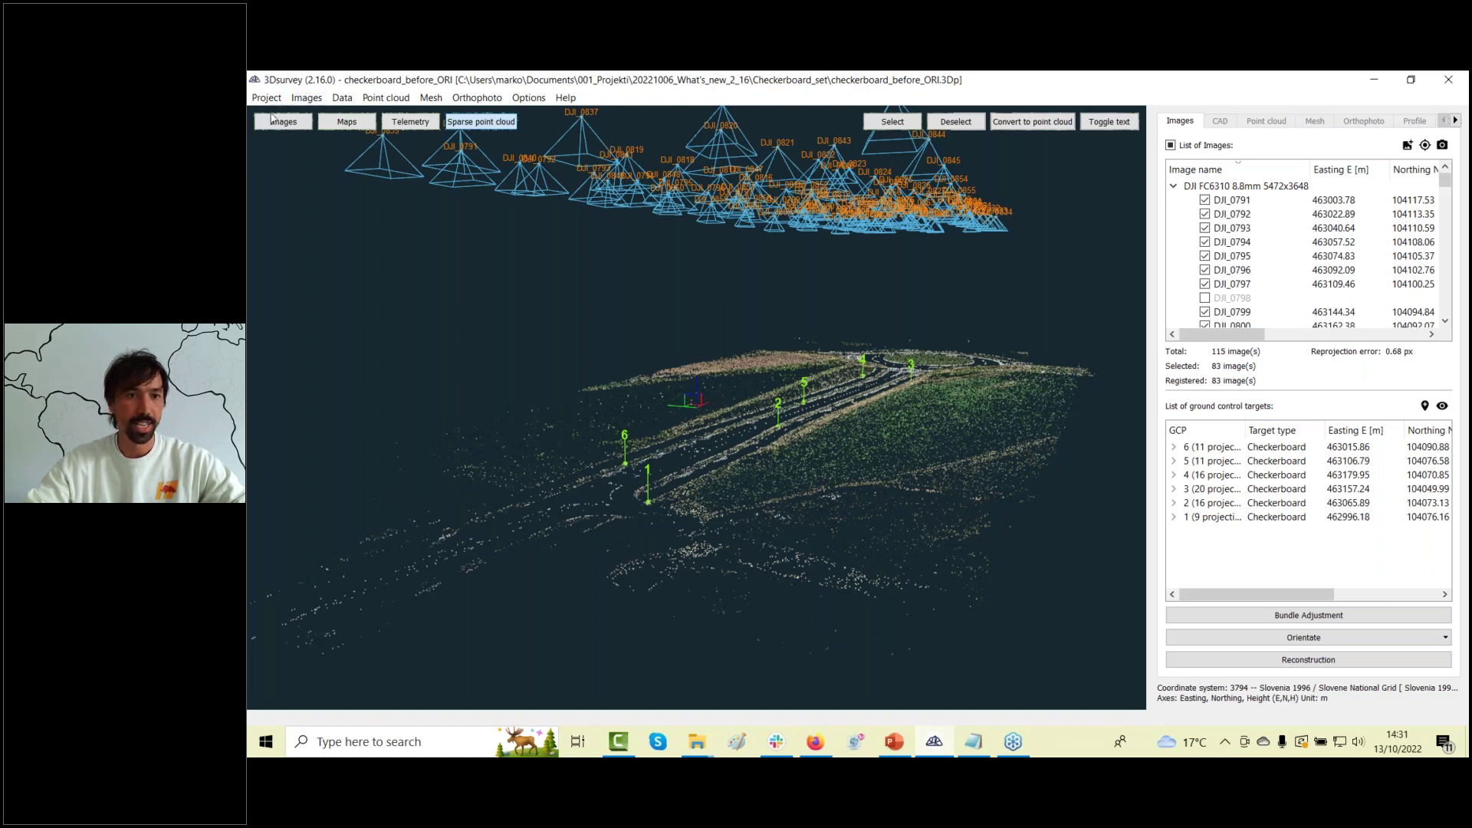
click(267, 97)
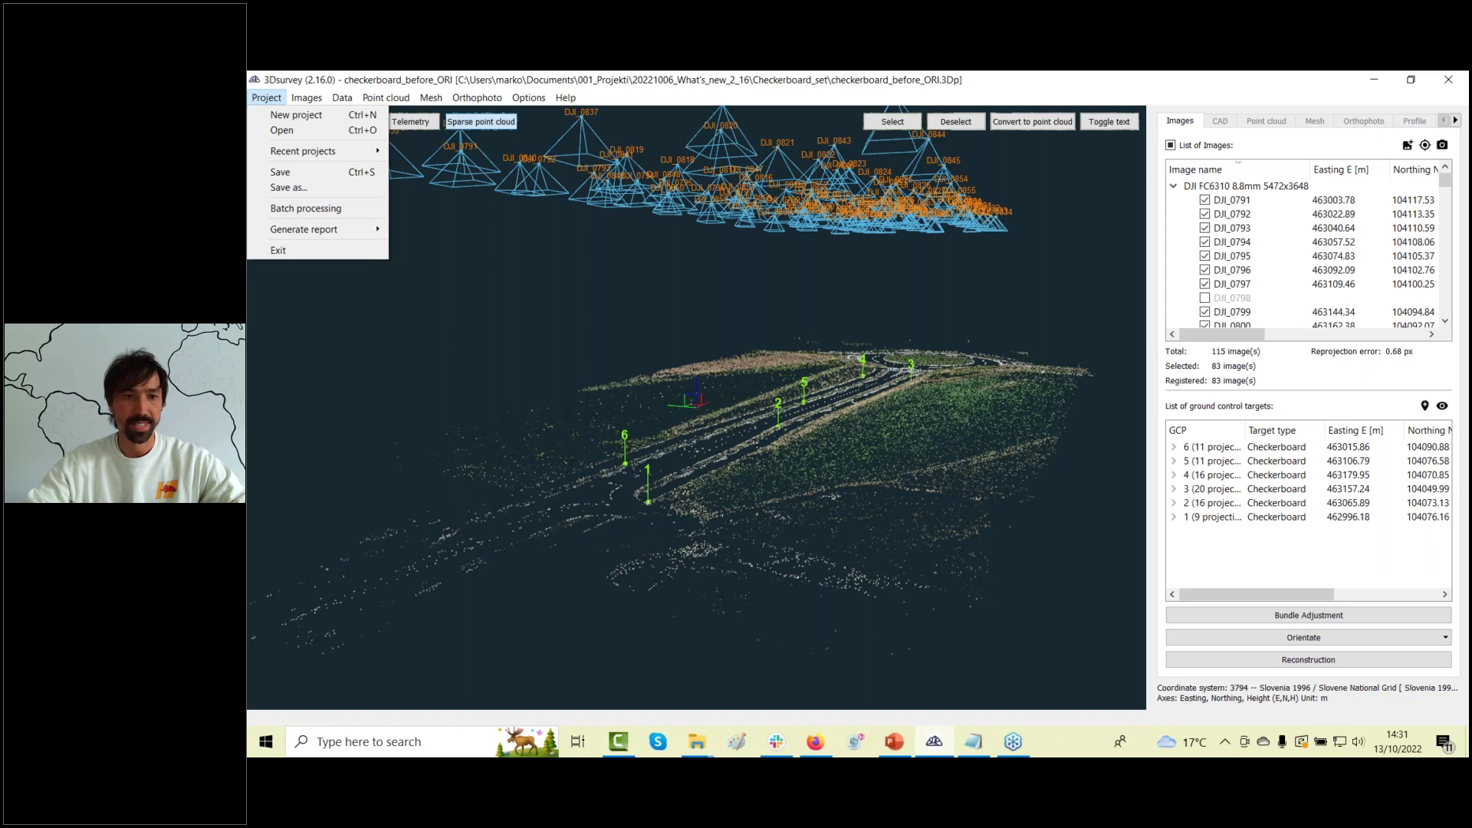
Open Ori_Whats_new_Gremlin.3Dp from Recent projects and answer the save-changes prompt.
mouse_move(277, 153)
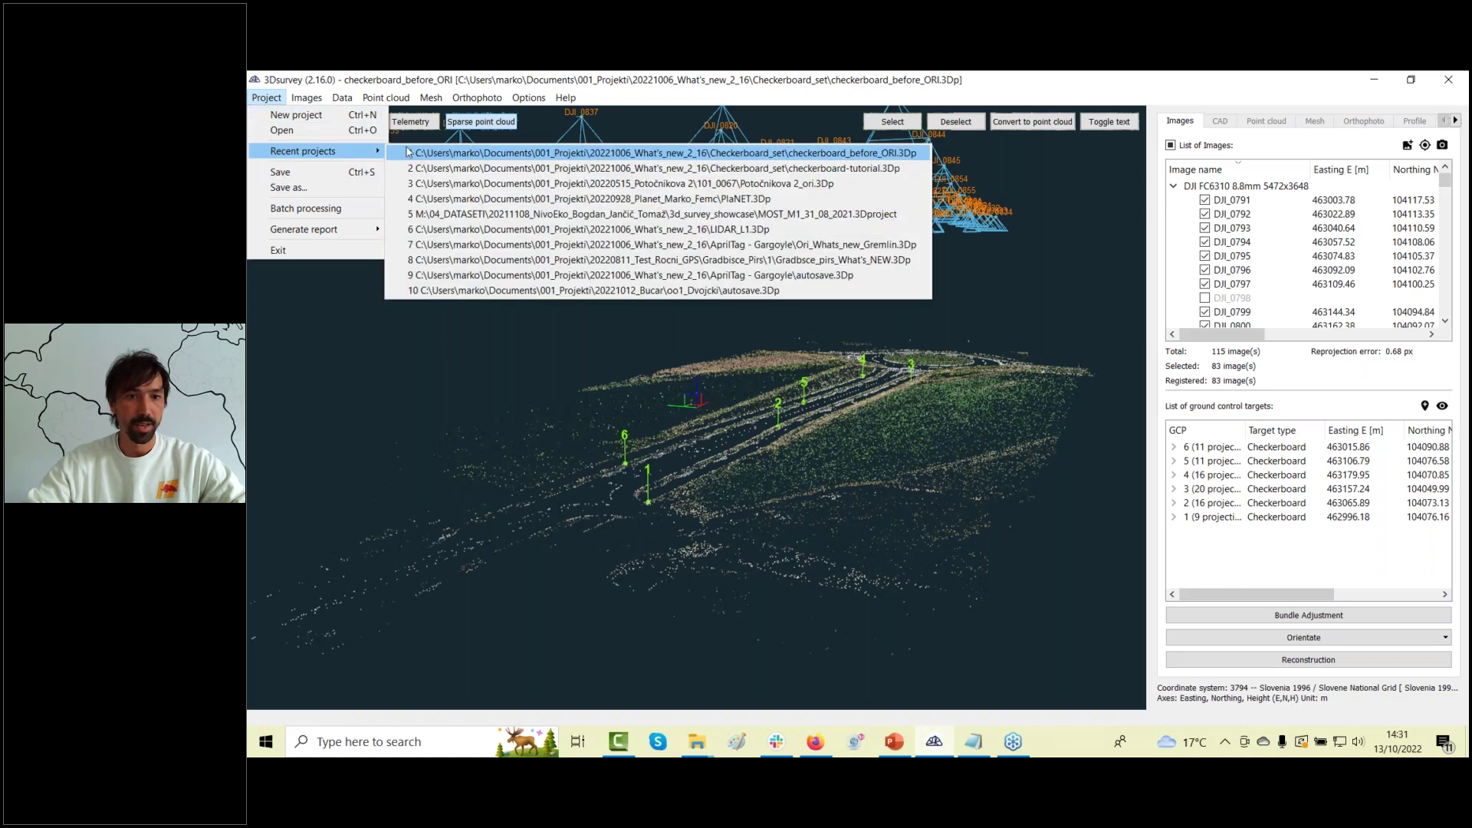
click(721, 245)
click(916, 434)
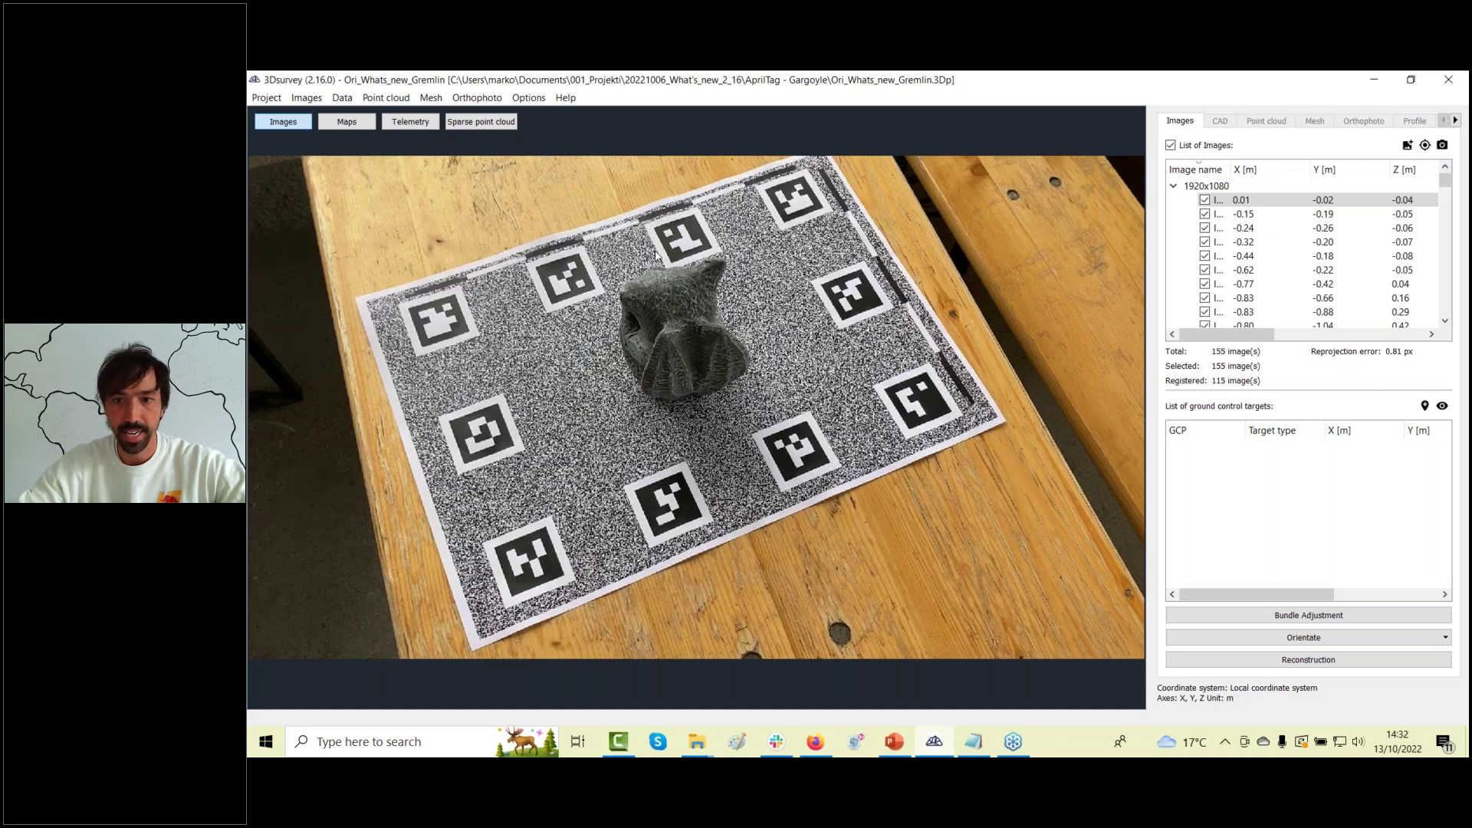
Preview the gargoyle project's photos one by one with the down arrow, then bring Firefox forward.
double_click(1290, 204)
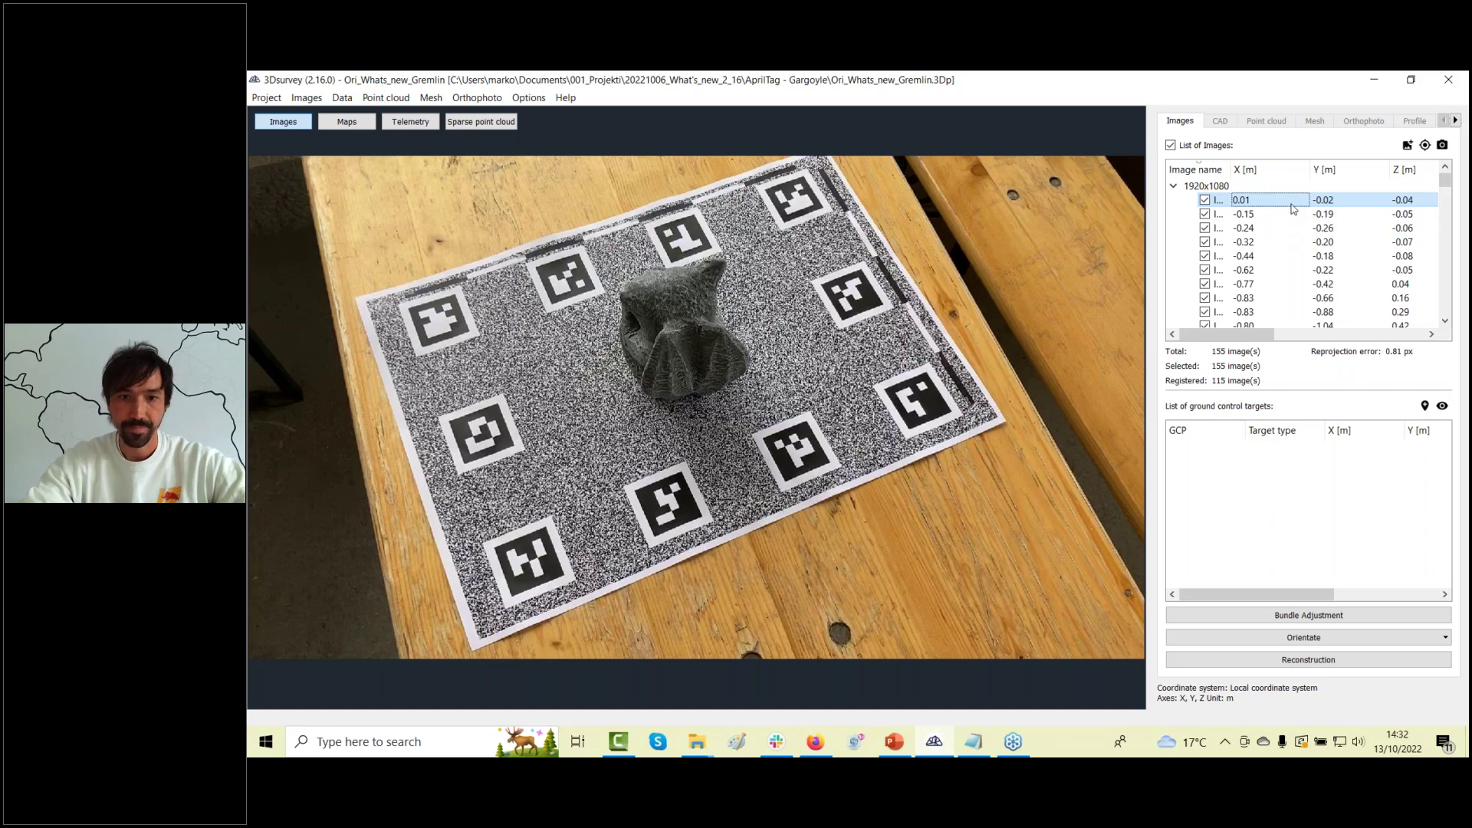
key(Down)
key(Down)
key(Down)
key(Down)
key(Down)
key(Down)
key(Down)
key(Down)
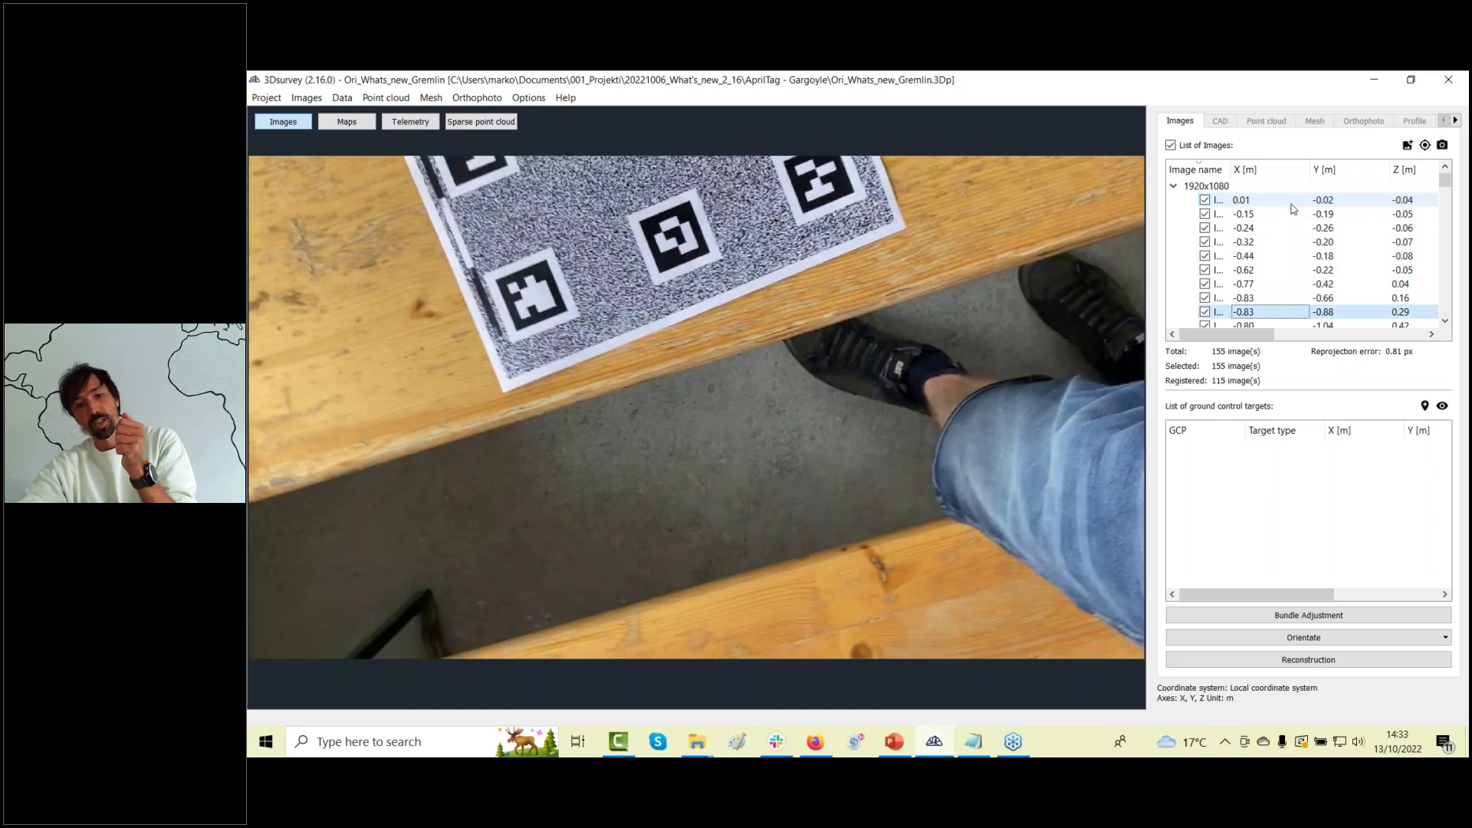
key(Down)
key(Down)
key(Down)
key(Down)
key(Down)
key(Down)
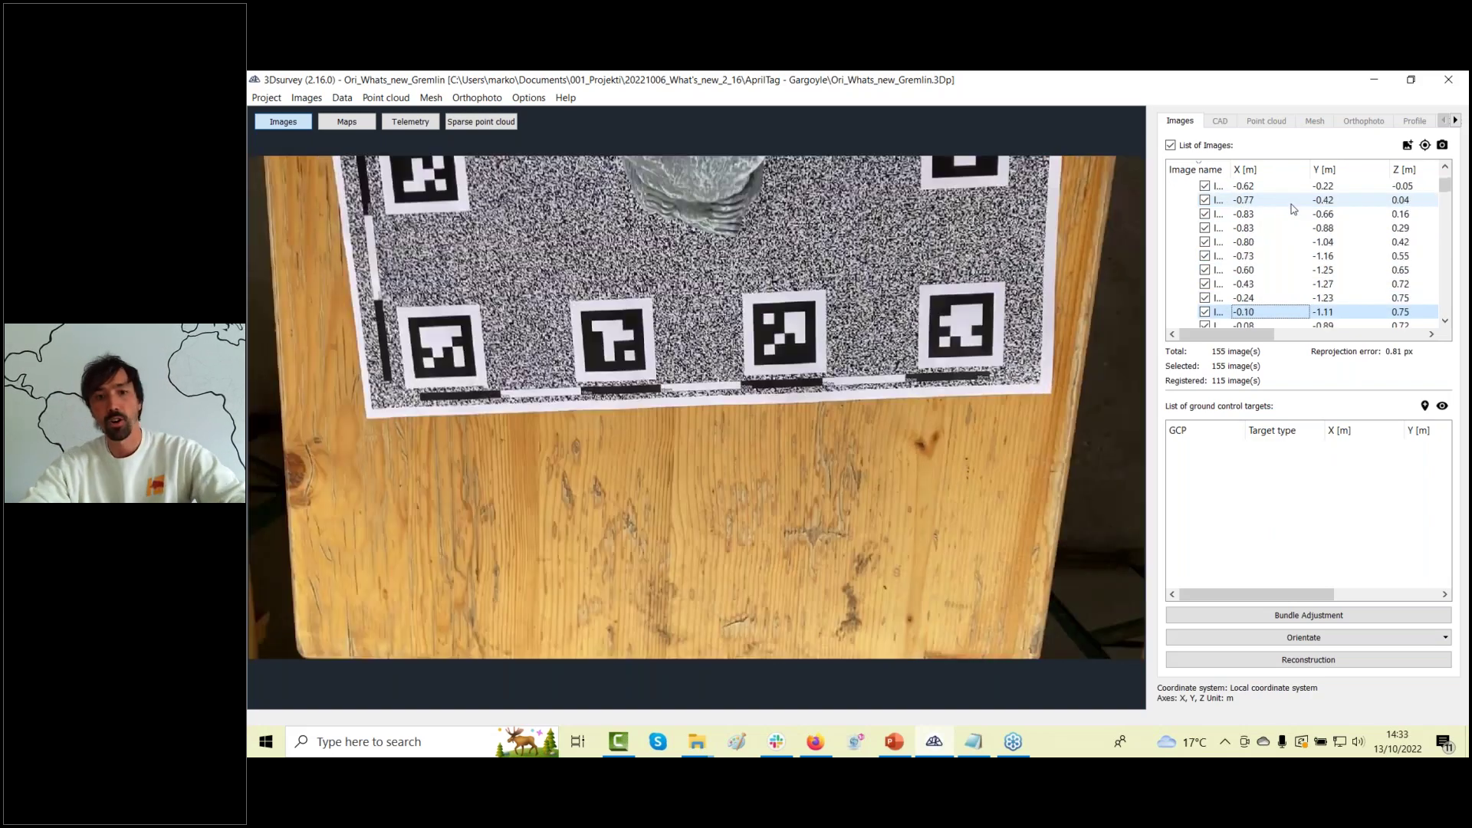
key(Down)
key(Down)
key(Down)
key(Down)
key(Down)
key(Down)
key(Down)
key(Down)
key(Down)
key(Down)
key(Down)
key(Down)
key(Down)
key(Down)
key(Down)
key(Down)
key(Down)
key(Down)
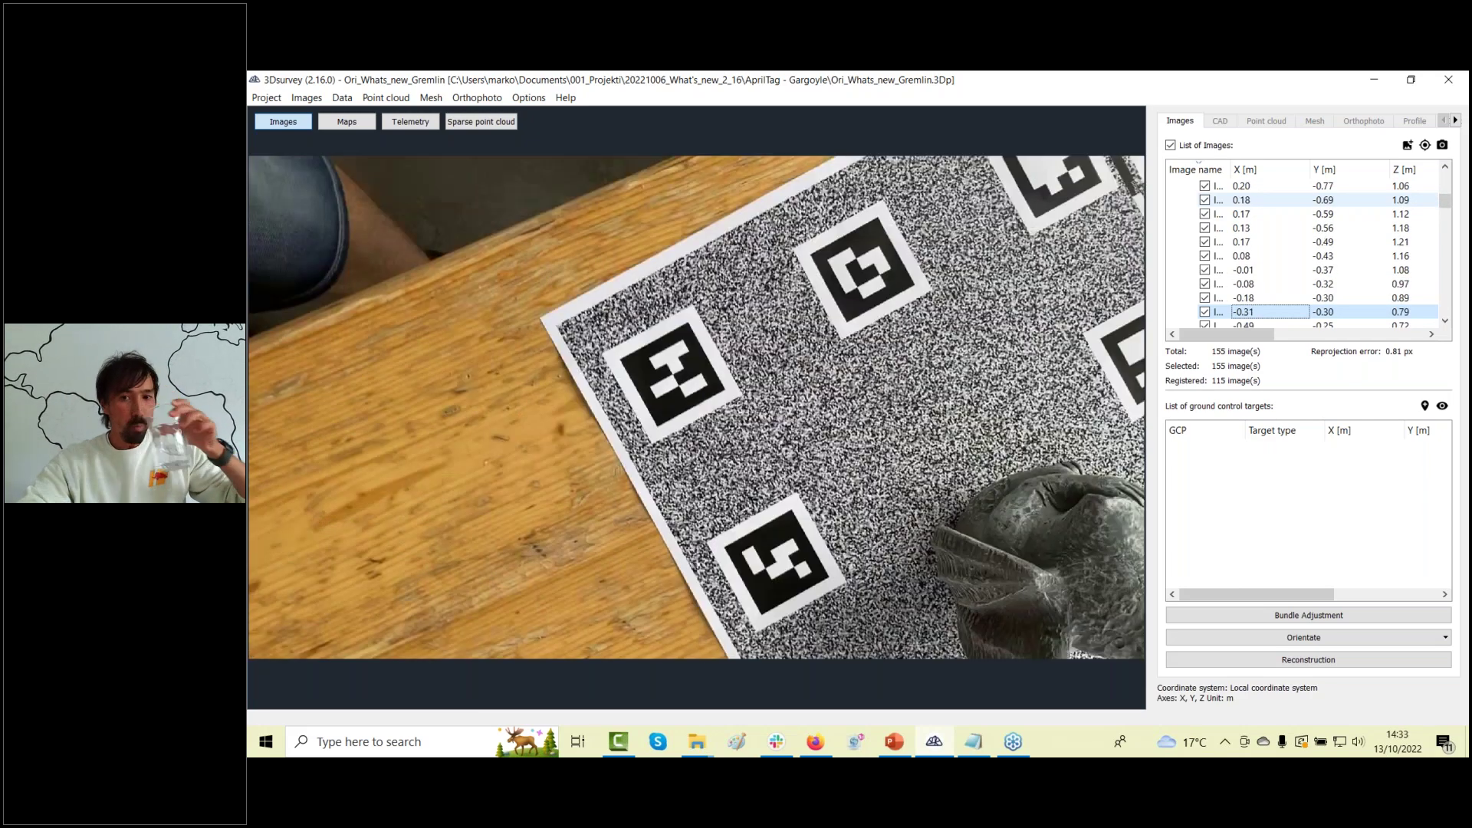
key(Down)
key(Down)
key(Down)
key(Down)
key(Down)
key(Down)
key(Down)
key(Down)
key(Down)
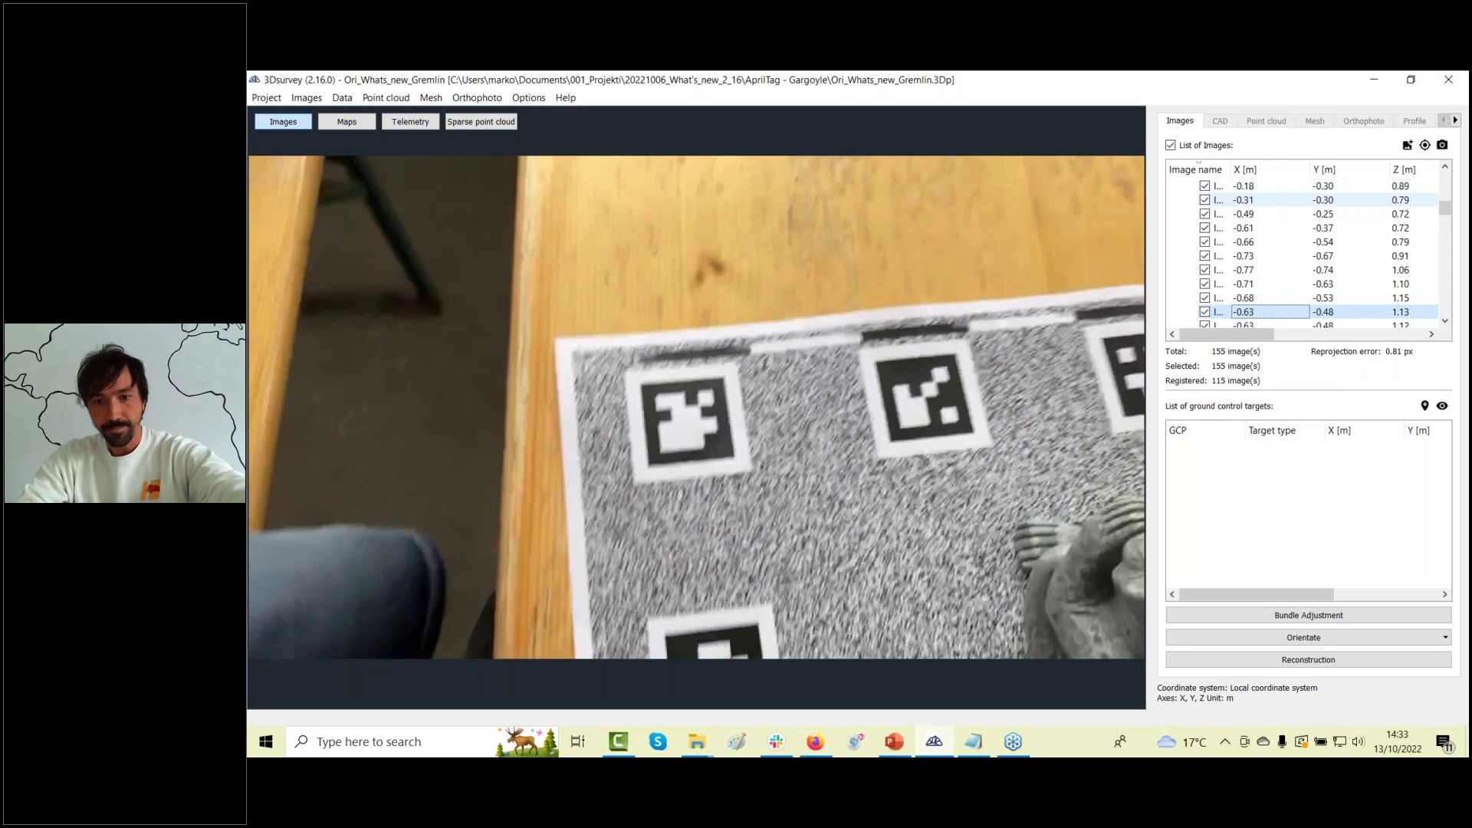
key(Down)
key(Down)
key(Down)
key(Down)
key(Down)
key(Down)
key(Down)
key(Down)
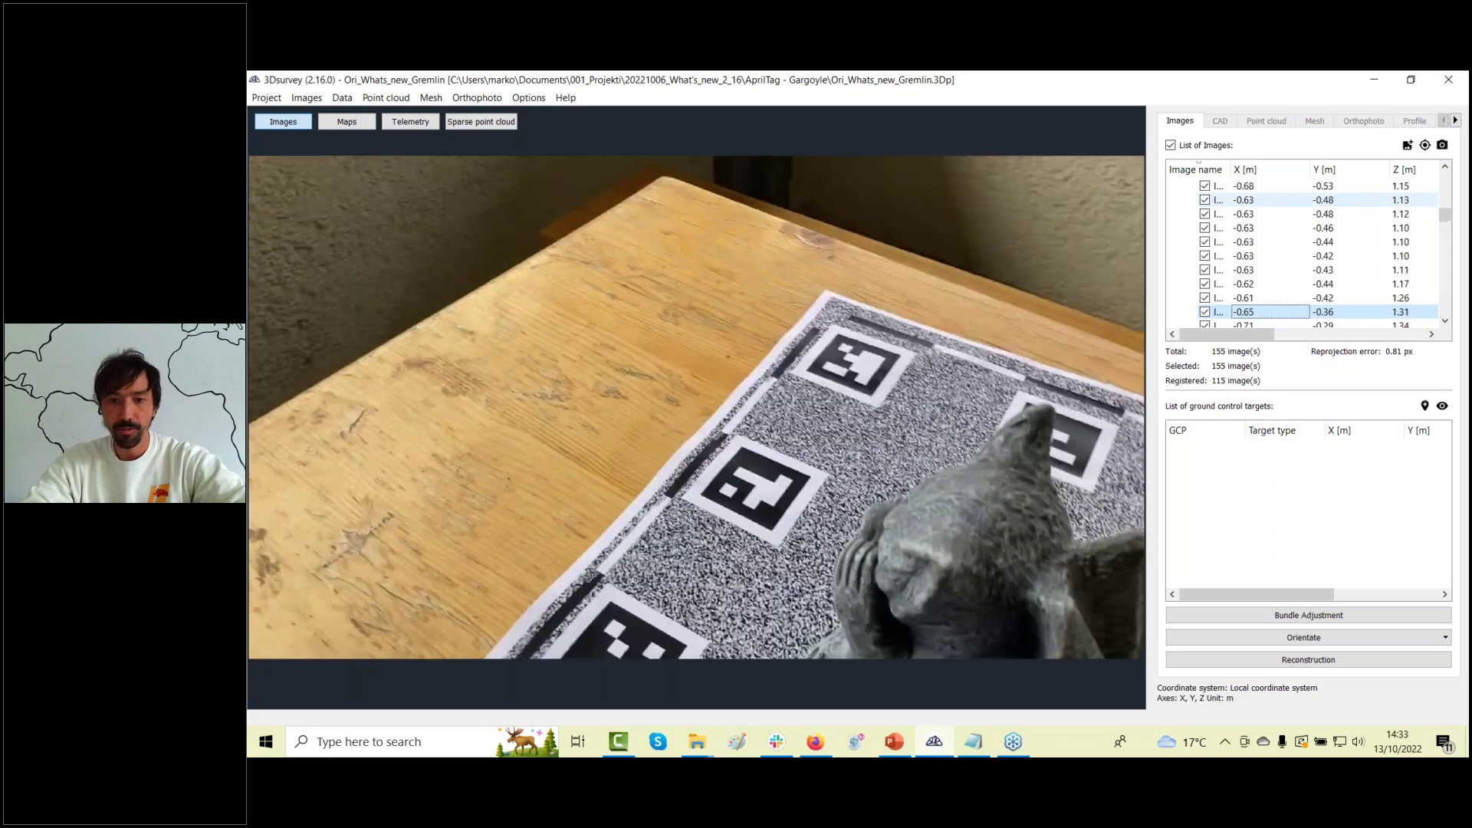
key(Down)
key(Down)
key(Down)
key(Down)
key(Down)
key(Down)
key(Down)
key(Down)
key(Down)
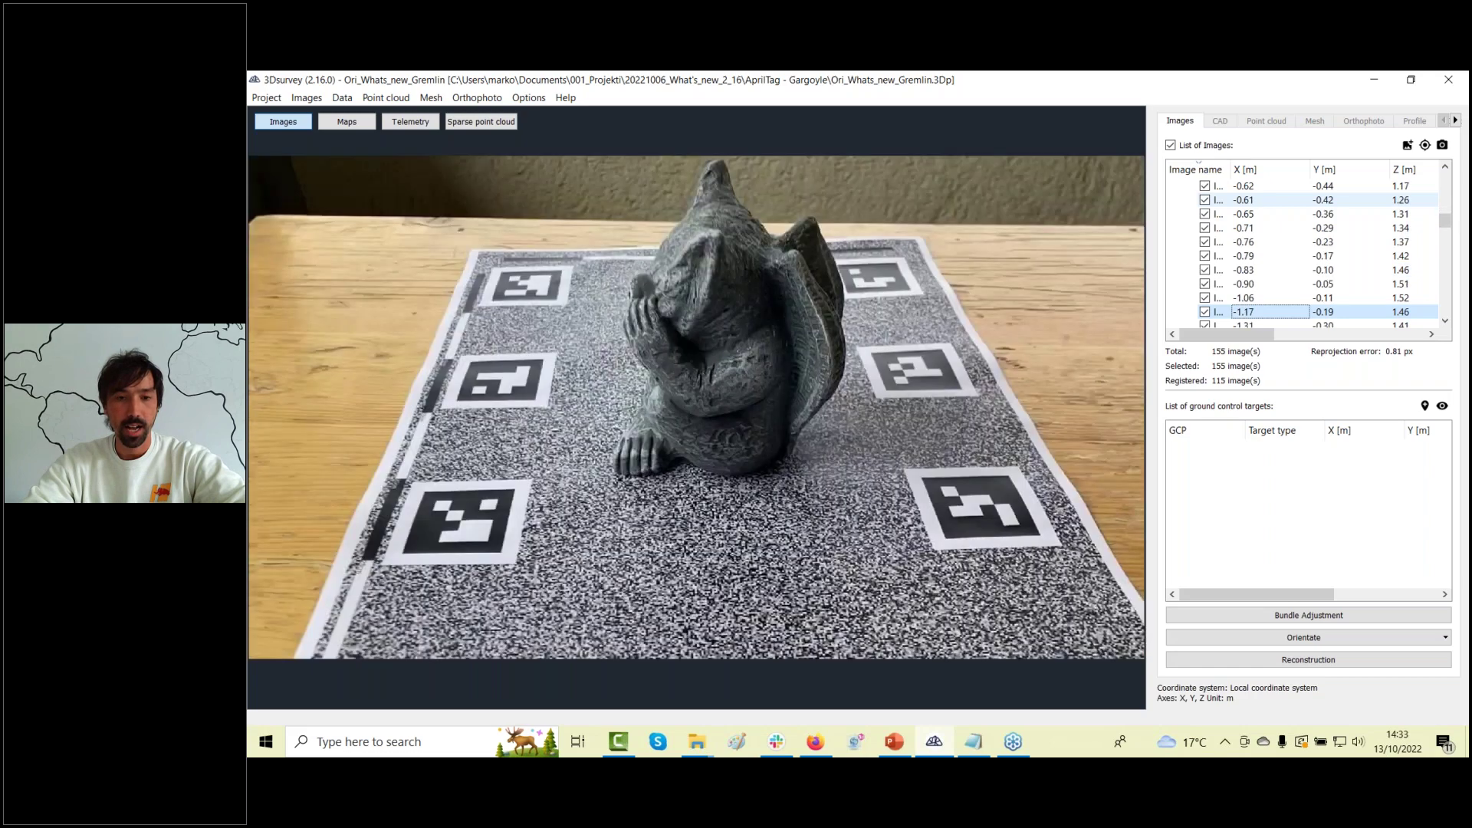
key(Down)
key(Down)
key(Down)
key(Down)
key(Down)
key(Down)
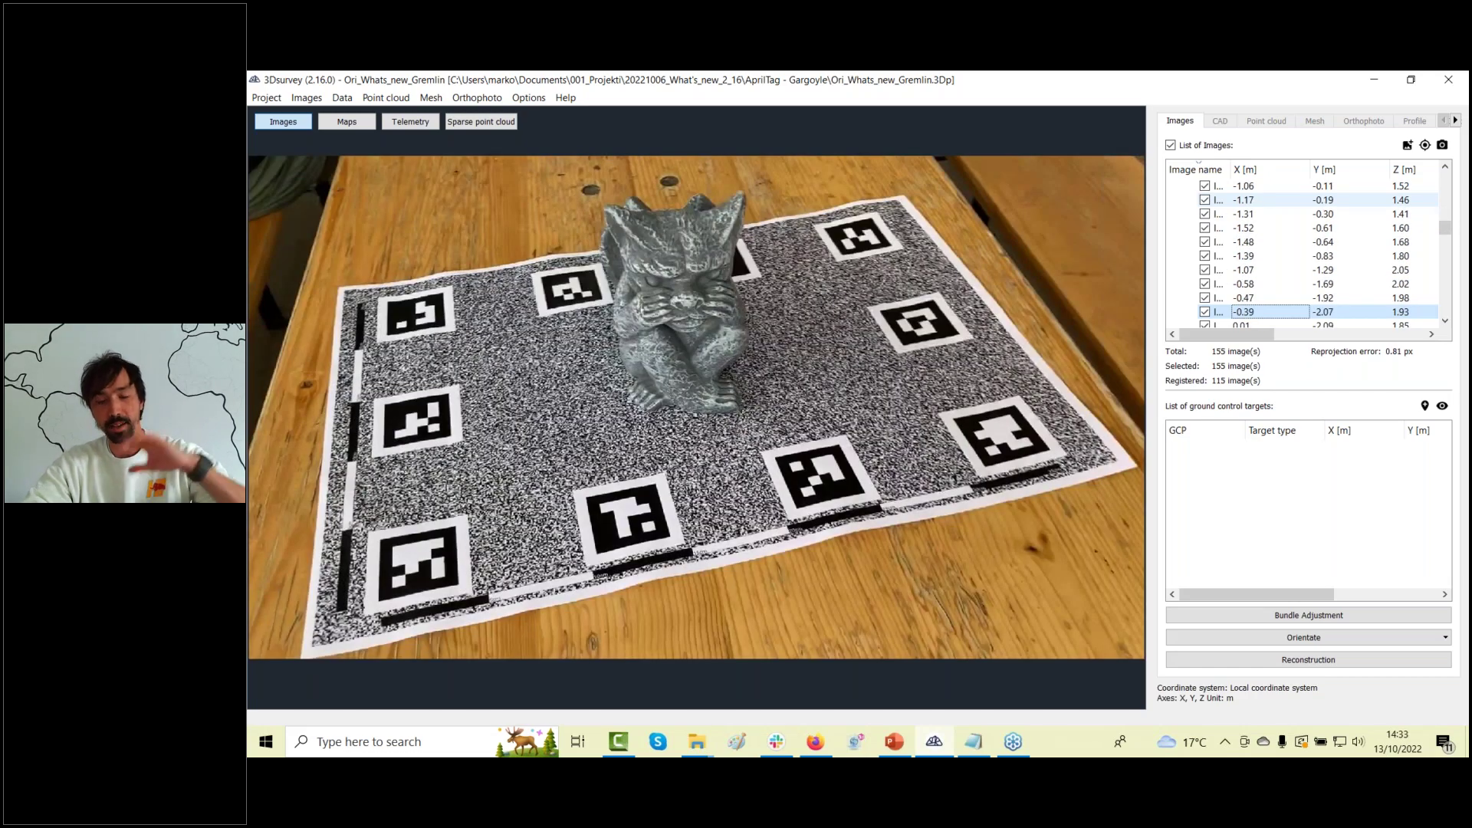
key(Down)
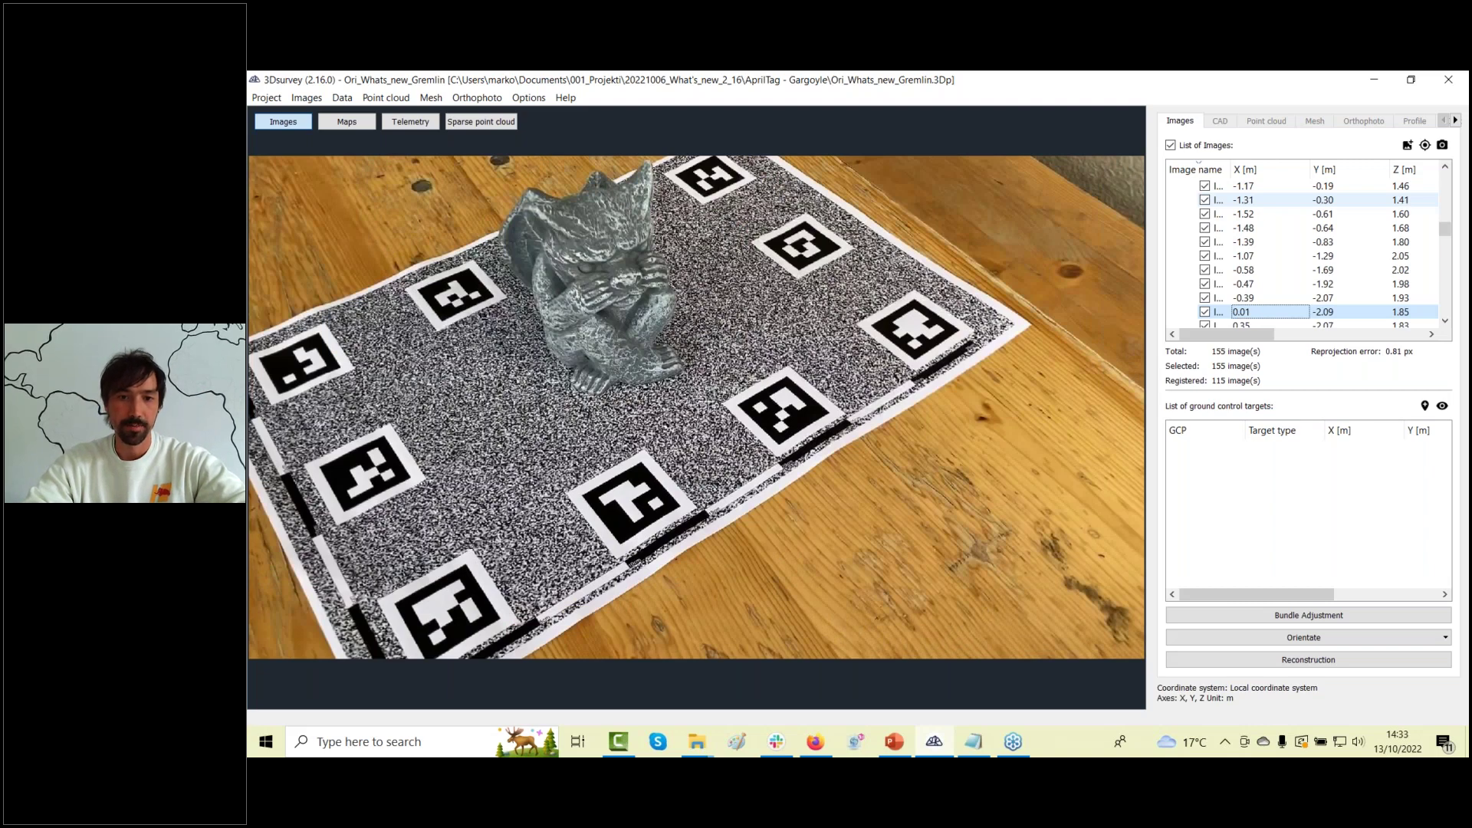
key(Down)
key(Down)
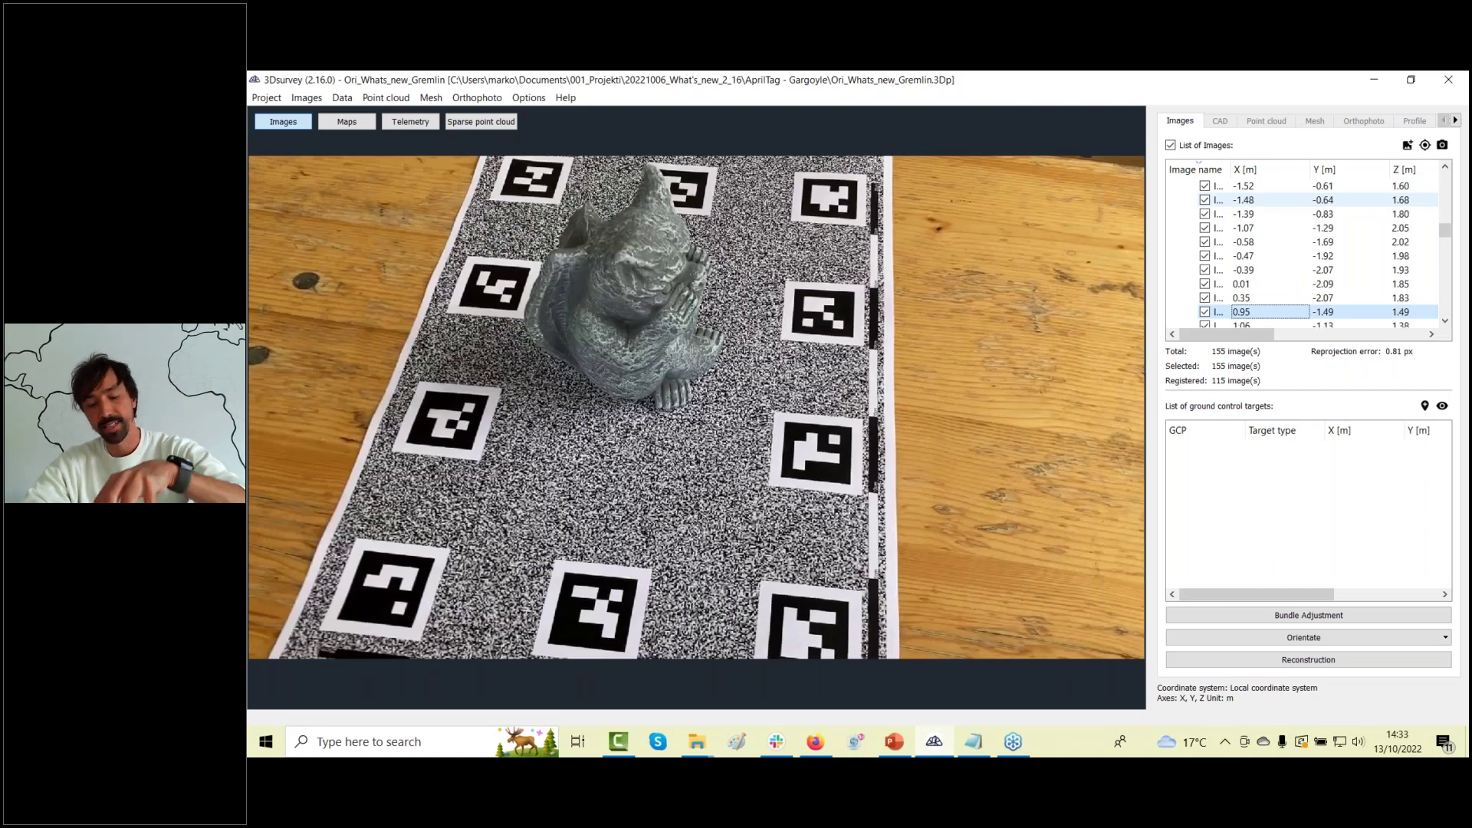
key(Down)
key(Down)
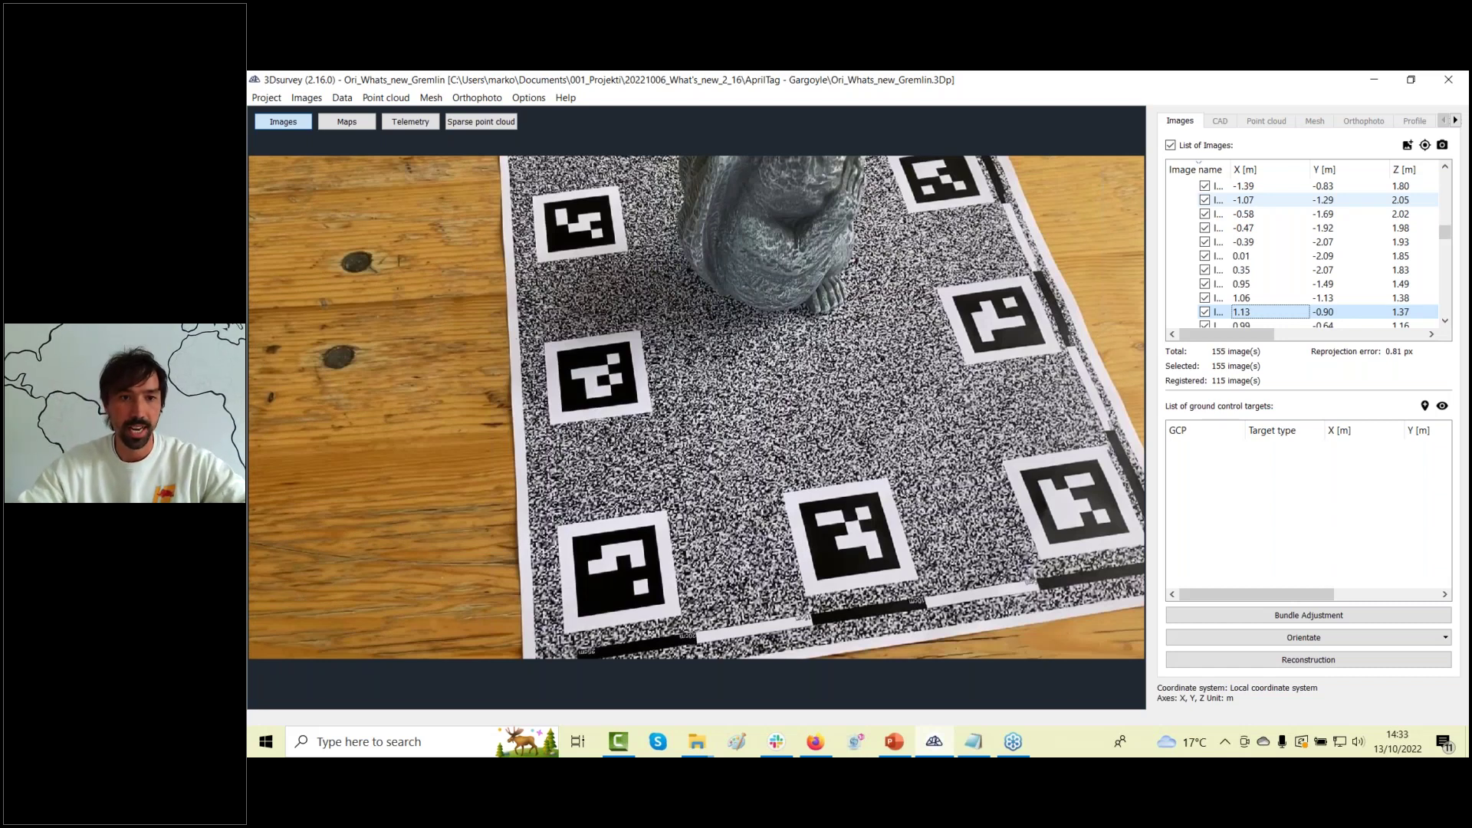
key(Down)
key(Down)
key(Down)
key(Down)
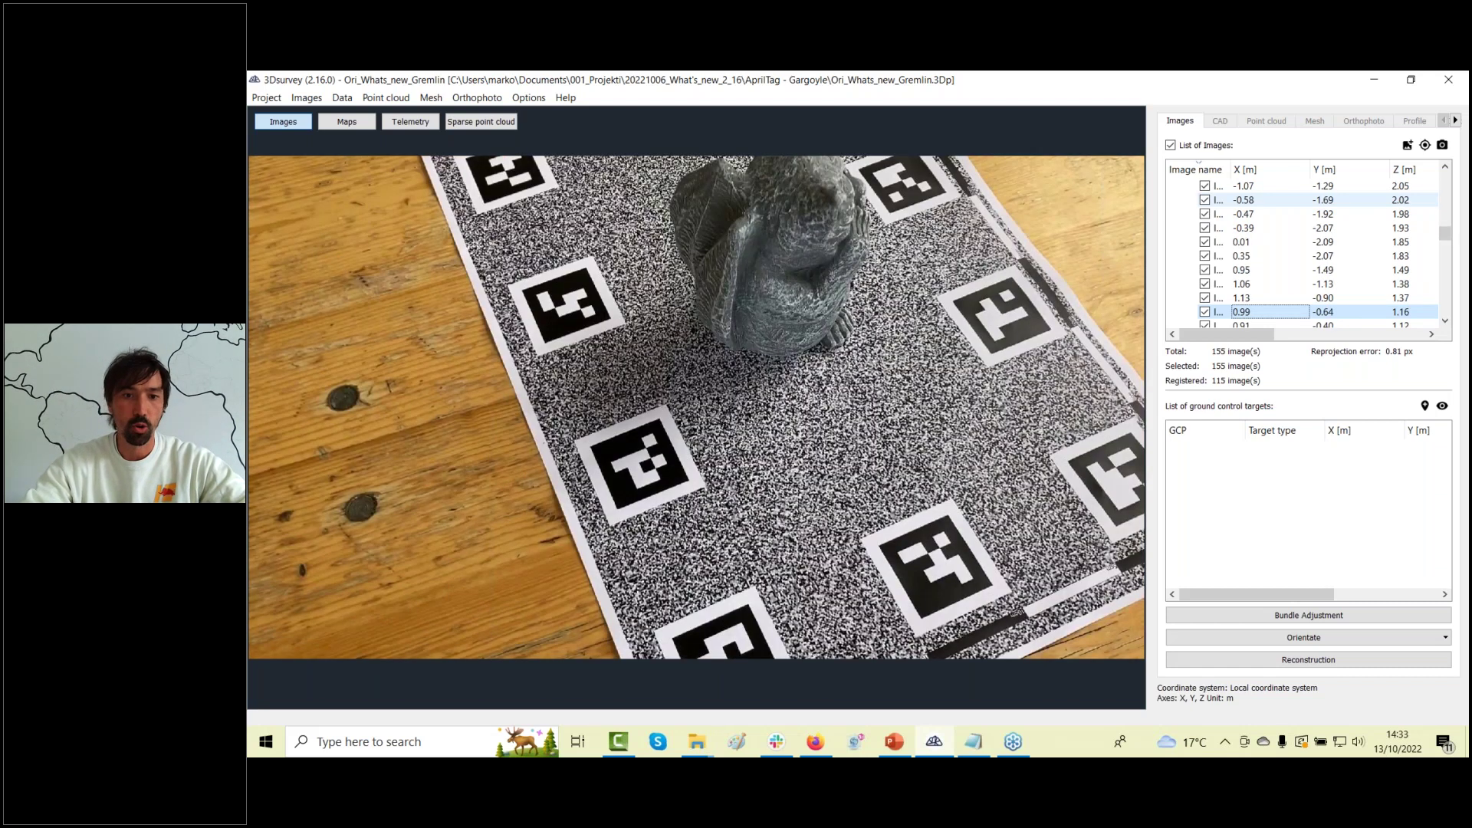
key(Down)
key(Down)
key(Down)
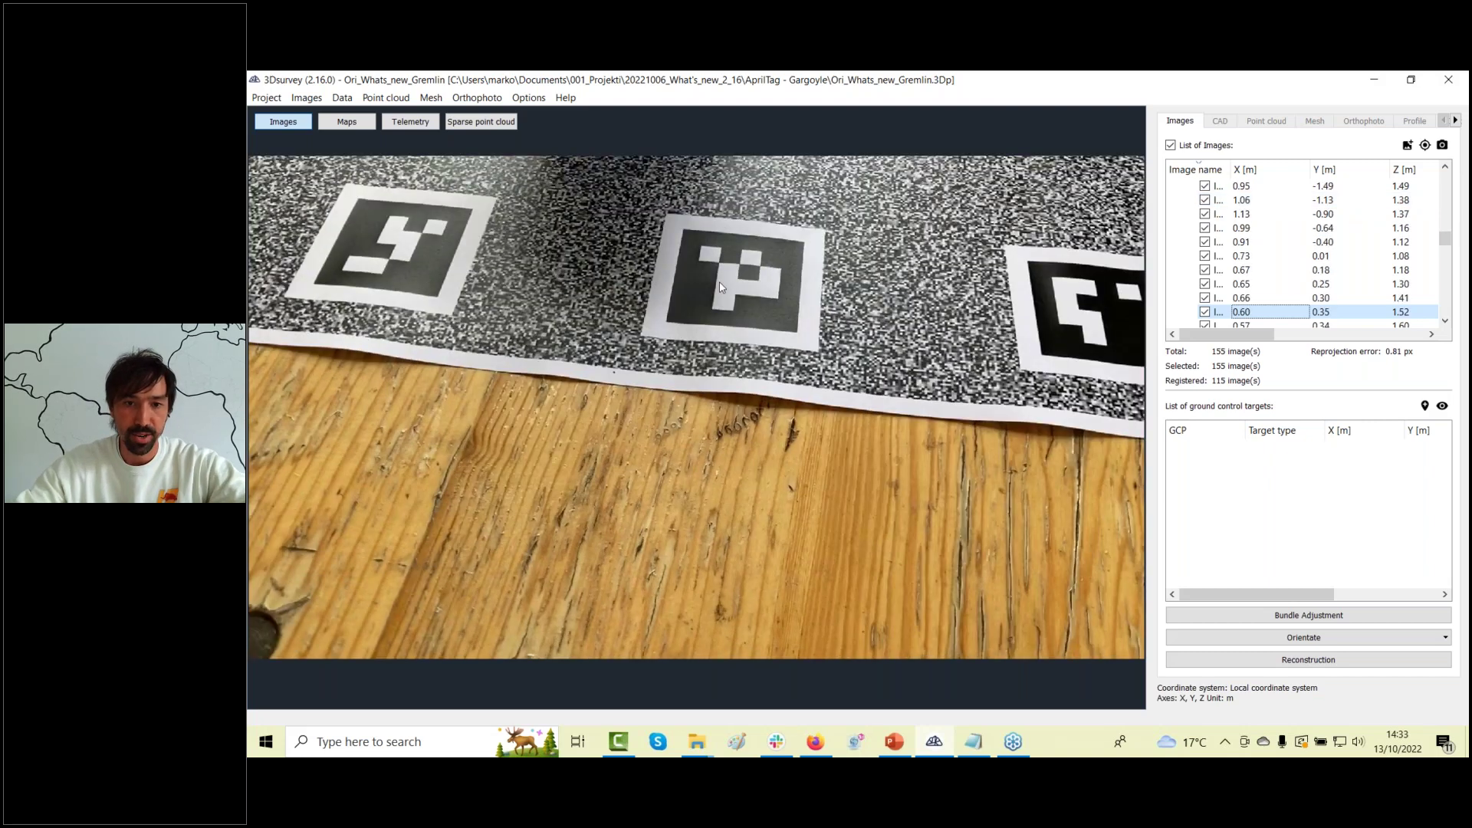
click(813, 742)
Show the A3 and A4 AprilTag mat downloads on the 3Dsurvey Downloads page, then minimize Firefox.
click(1227, 110)
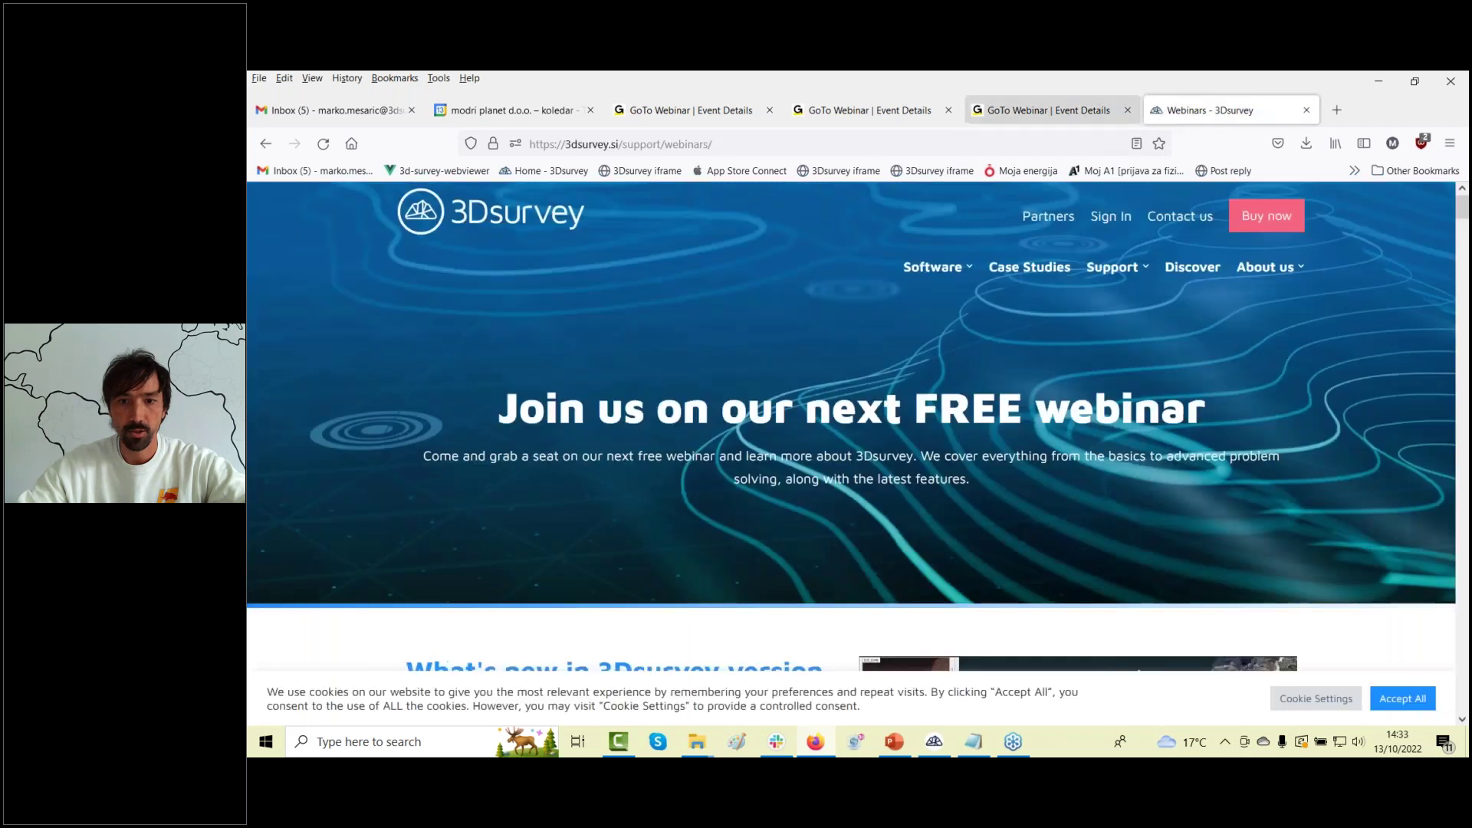
mouse_move(1108, 269)
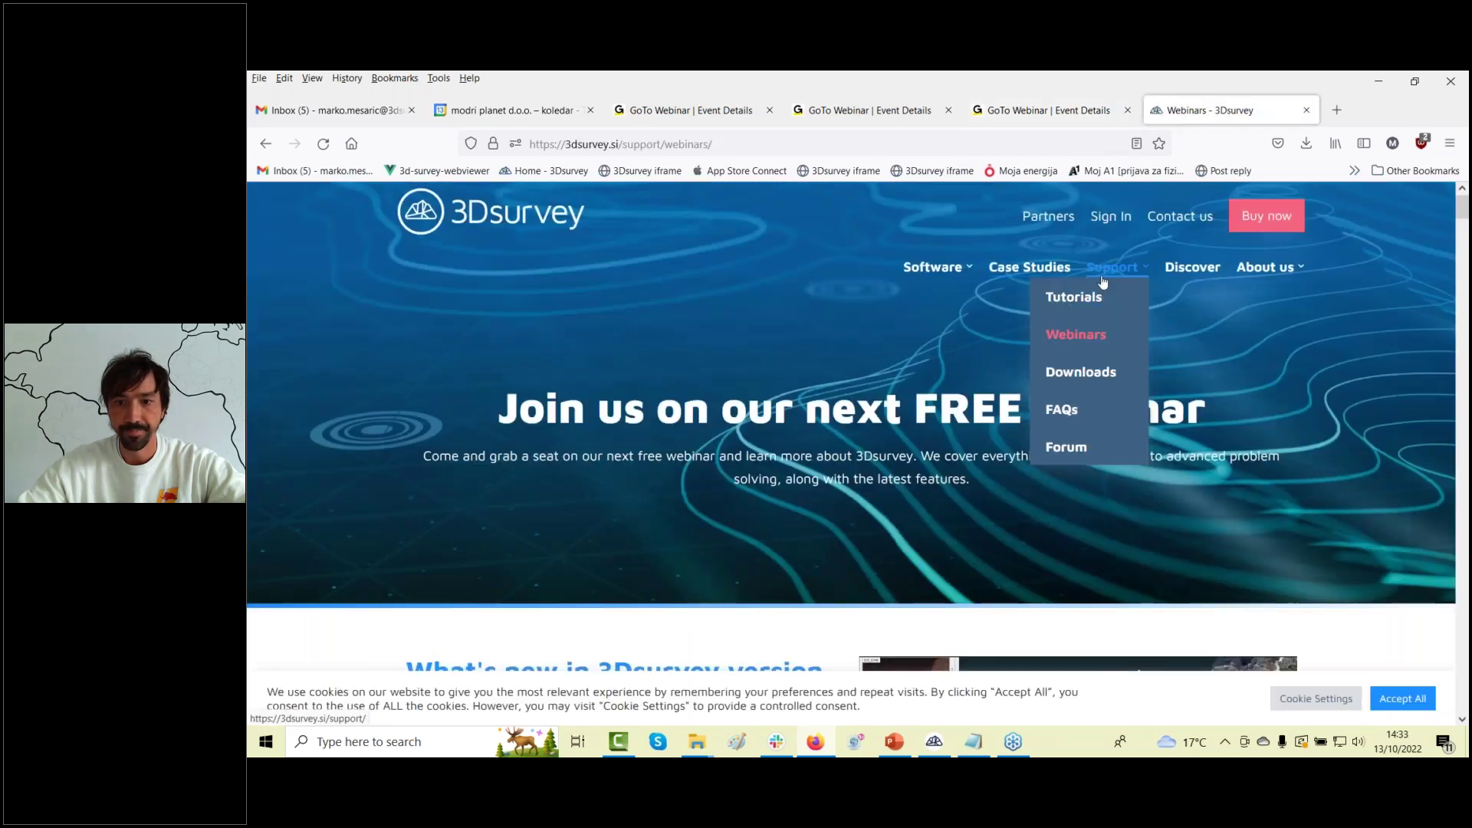
click(1092, 376)
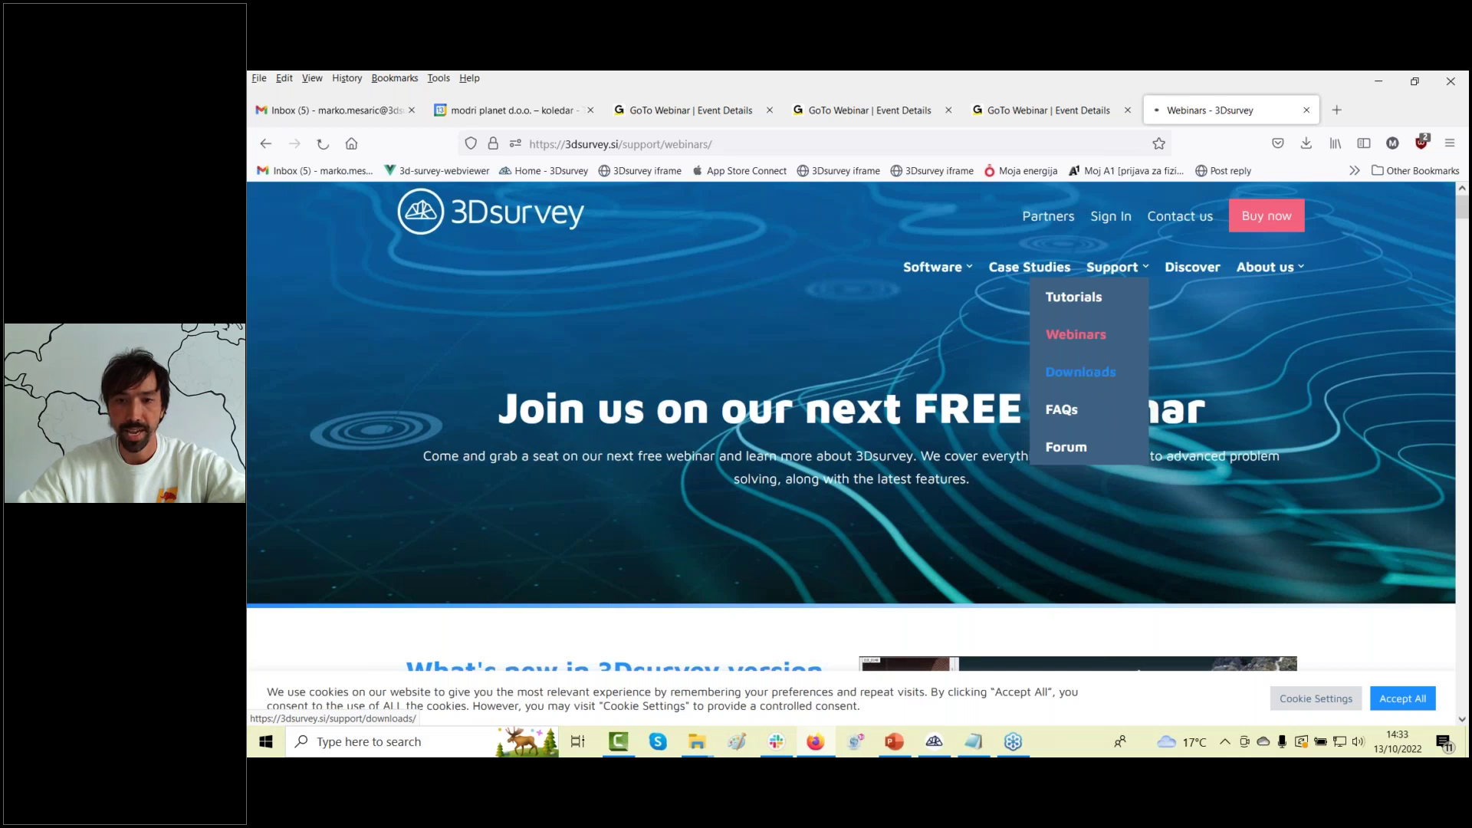
scroll(986, 349, down, 15)
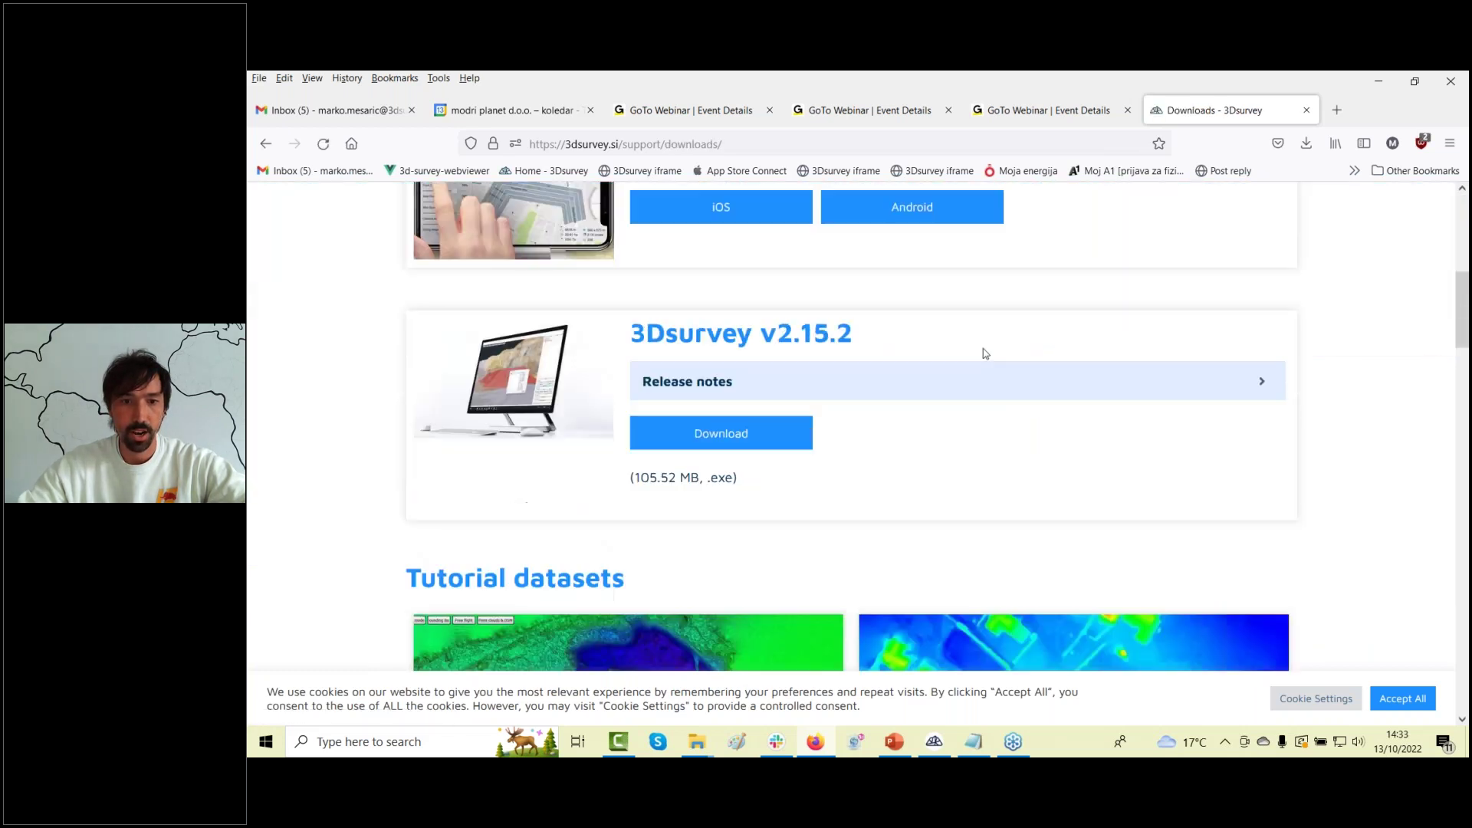
scroll(983, 348, down, 10)
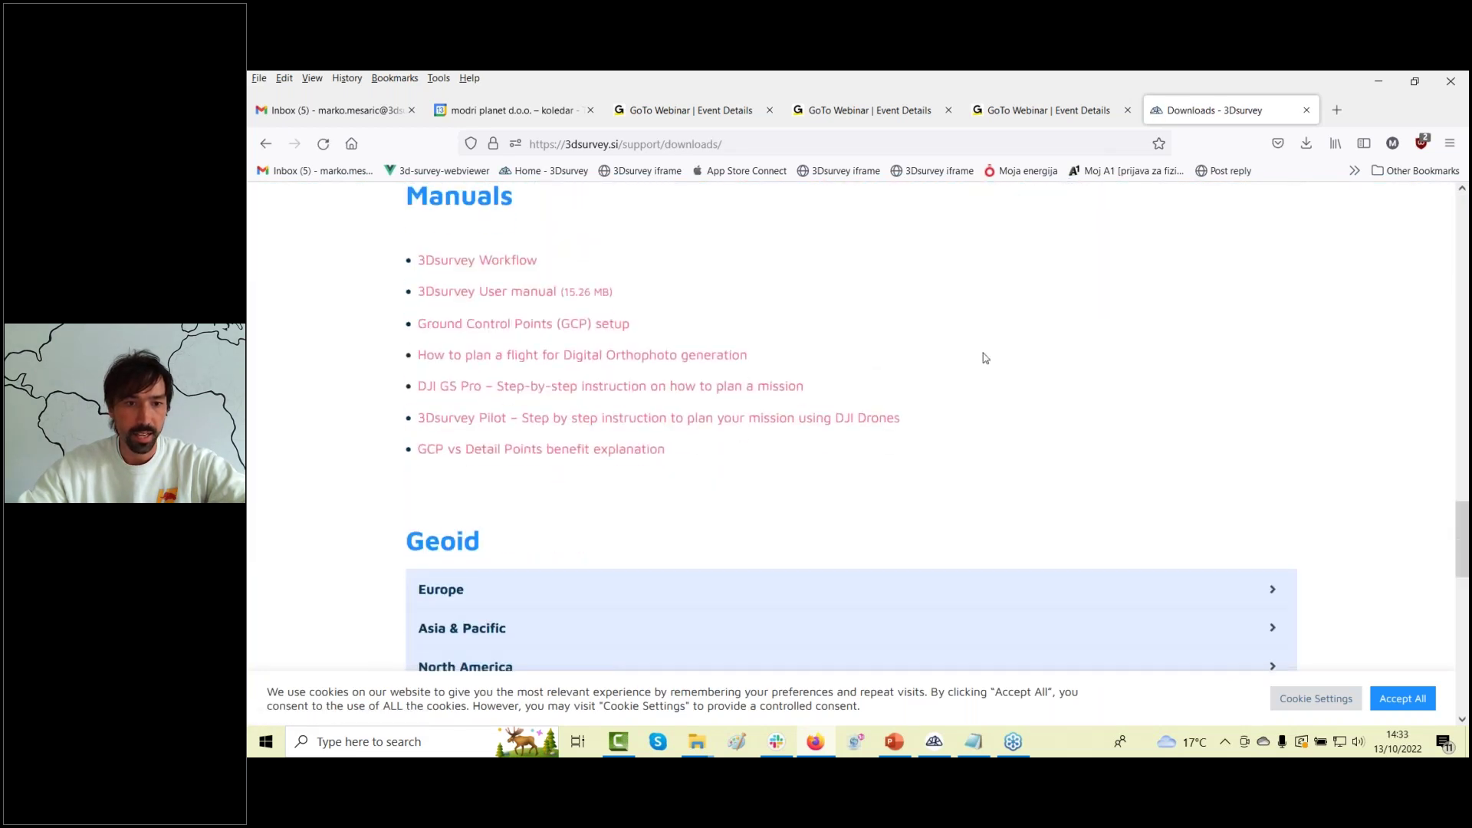
scroll(982, 361, up, 3)
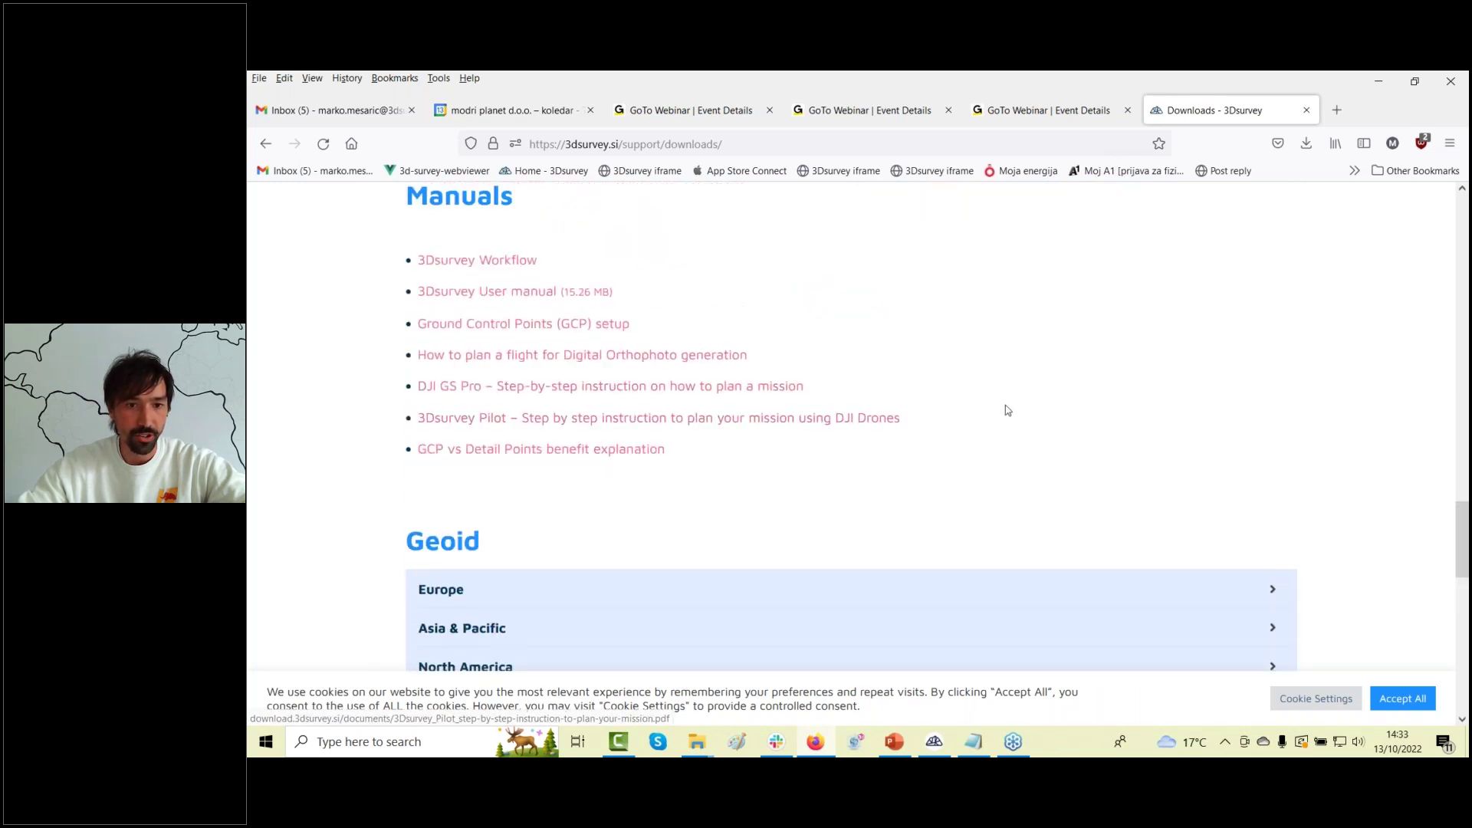
scroll(1016, 412, up, 4)
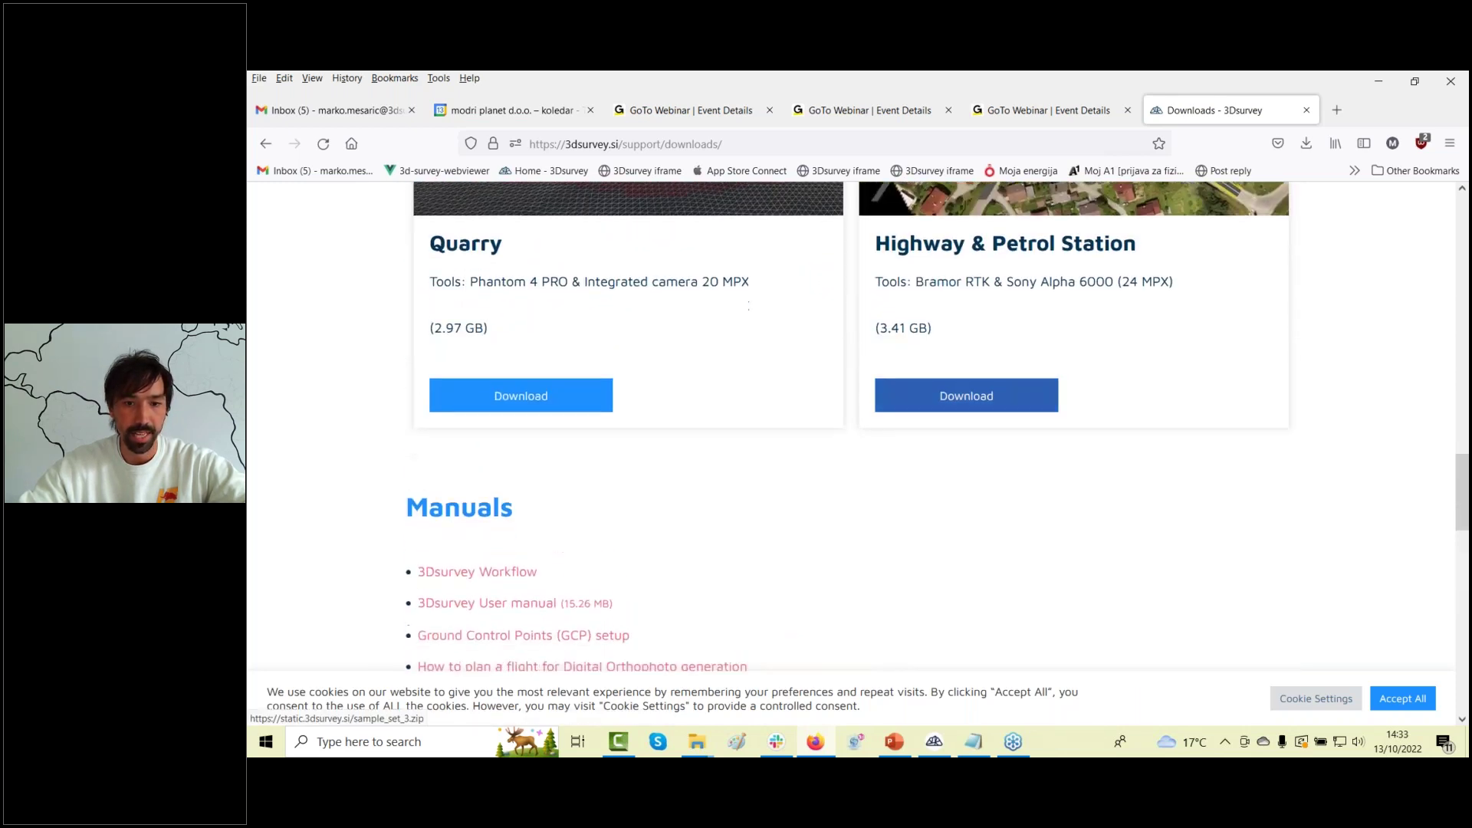
scroll(1016, 414, down, 8)
scroll(1012, 418, down, 2)
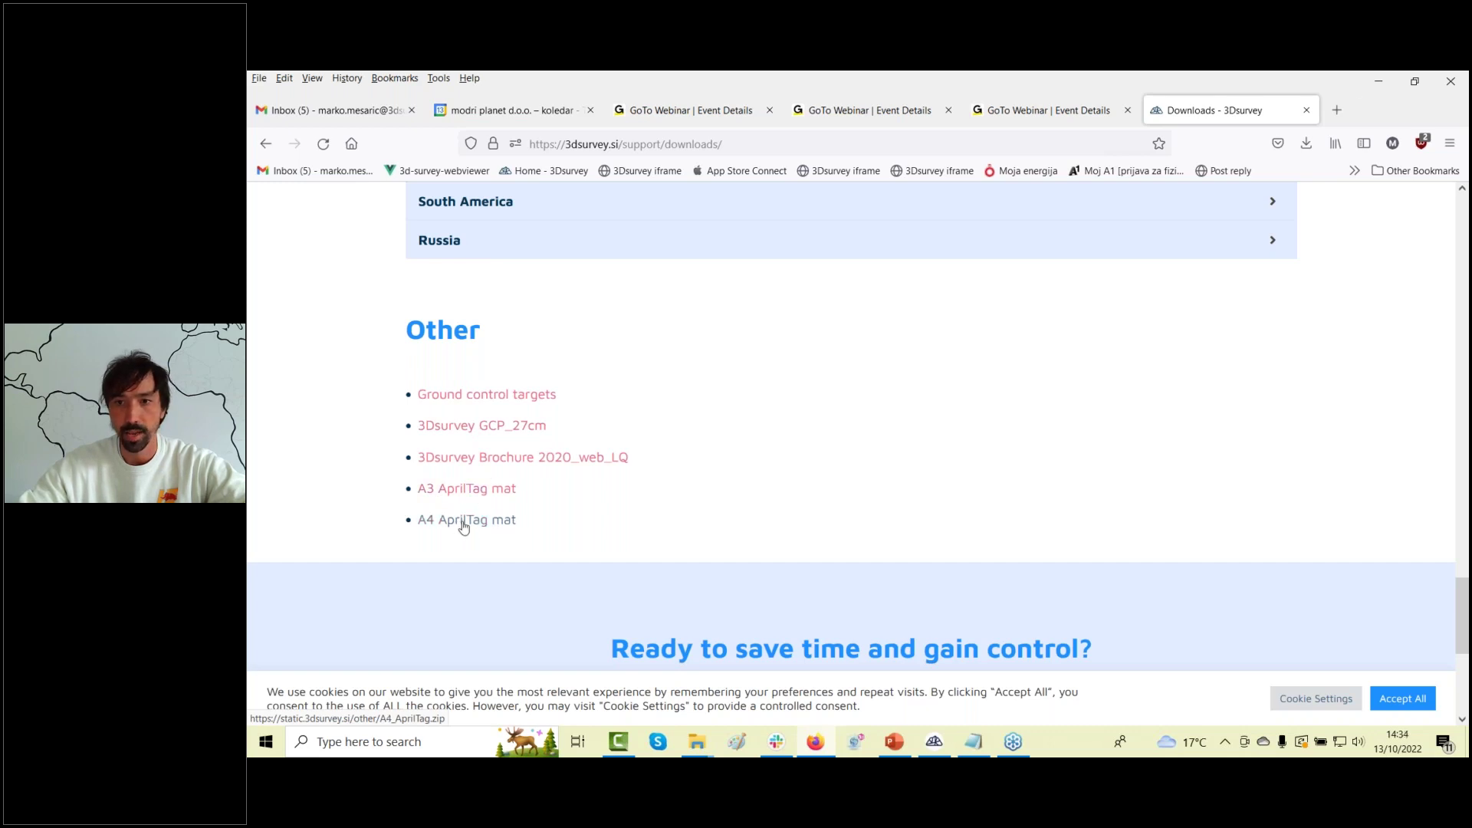
click(1378, 81)
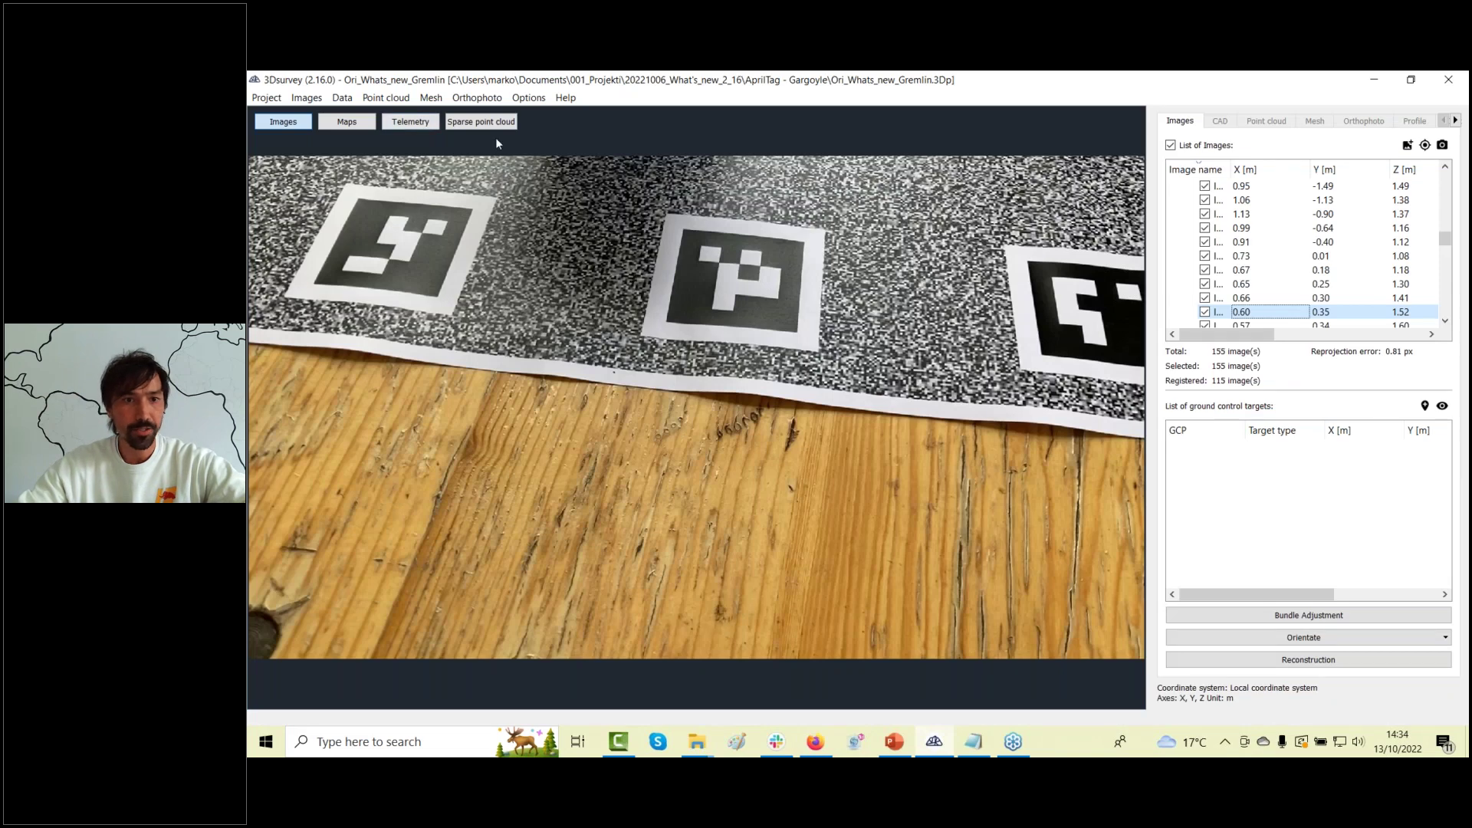
Display the sparse point cloud and orbit to an oblique side view of it.
click(481, 122)
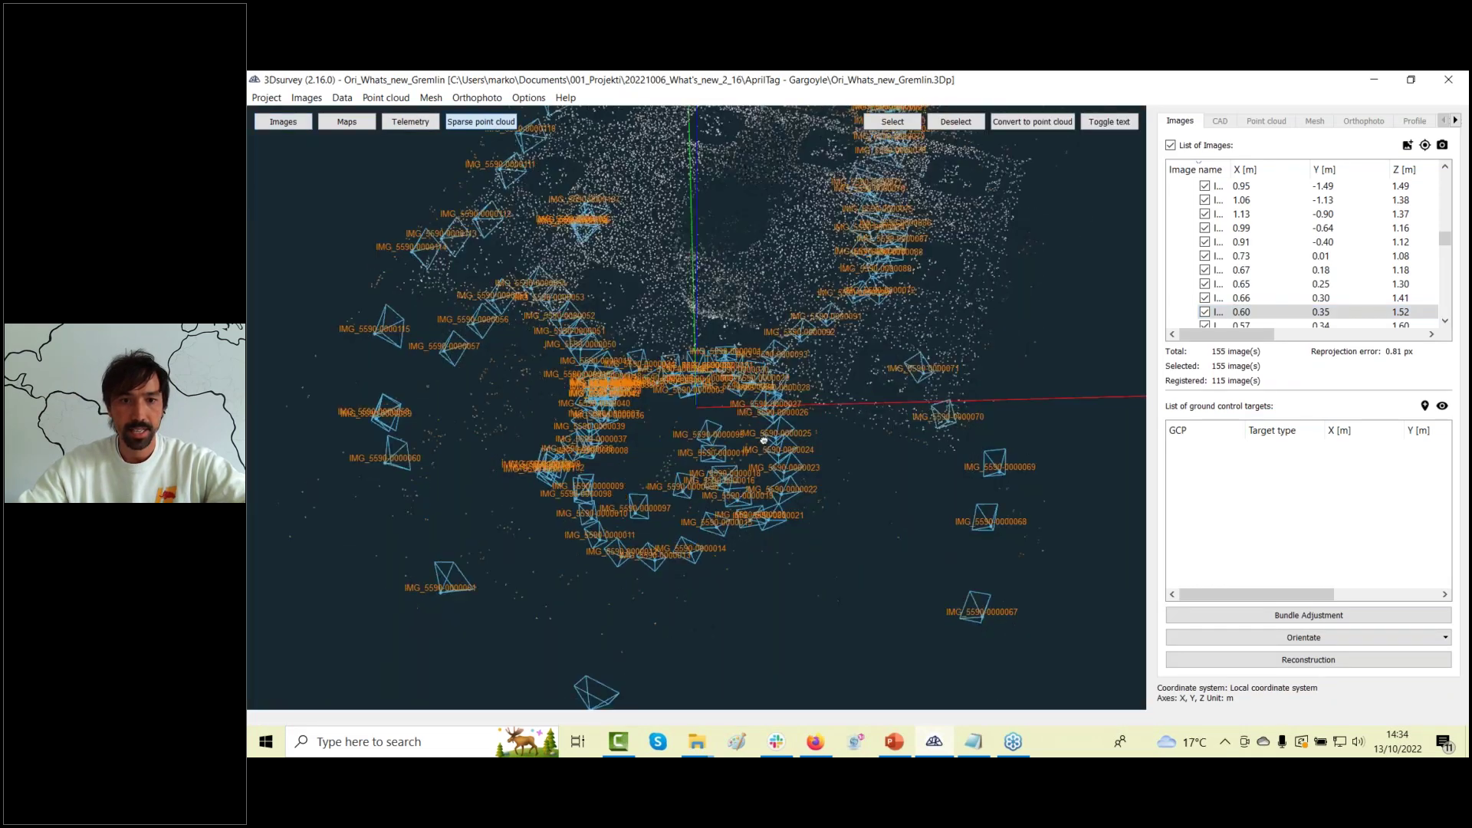
scroll(721, 358, up, 10)
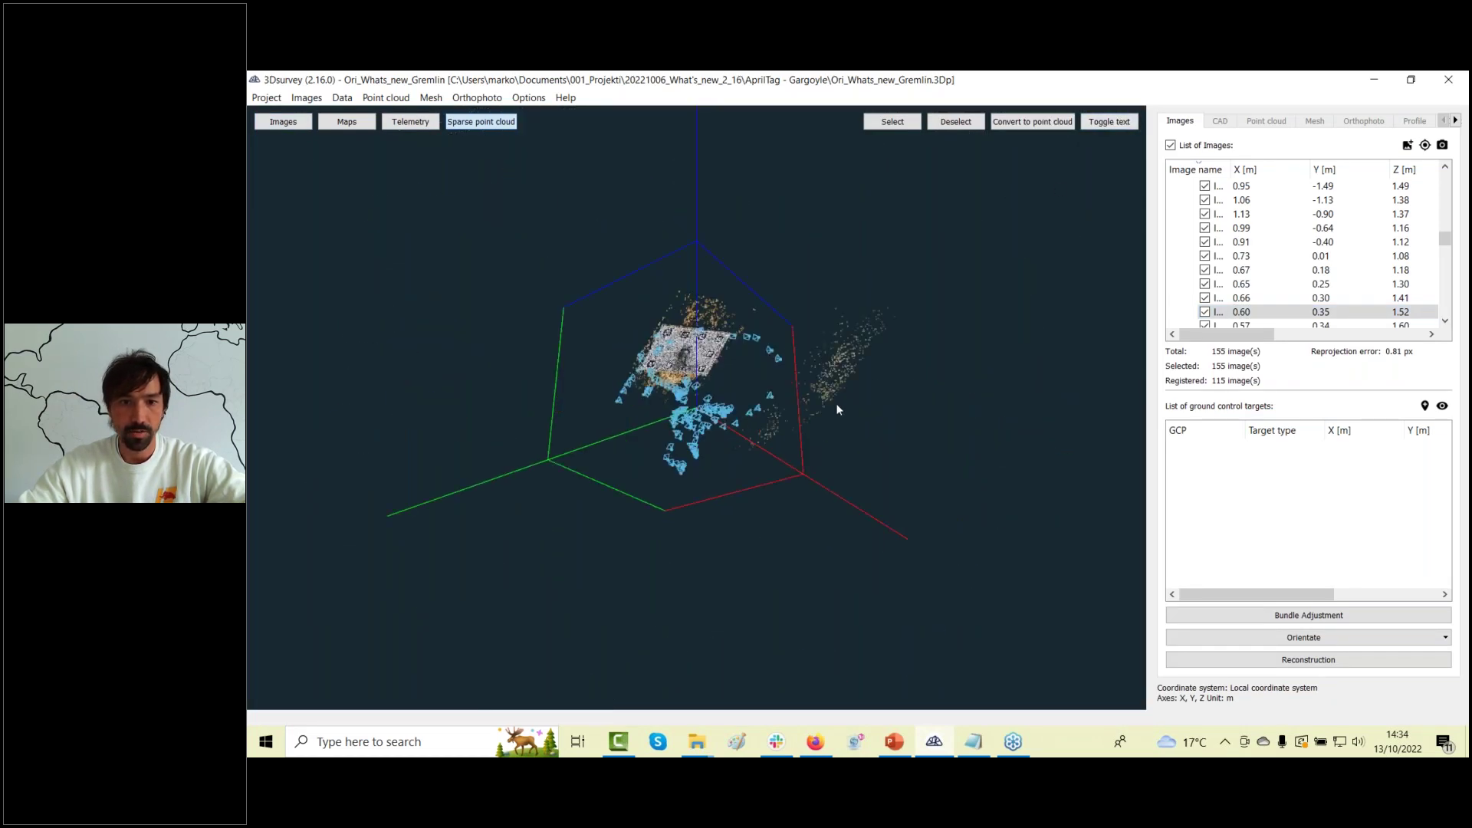
drag(721, 359, 706, 562)
drag(713, 522, 905, 480)
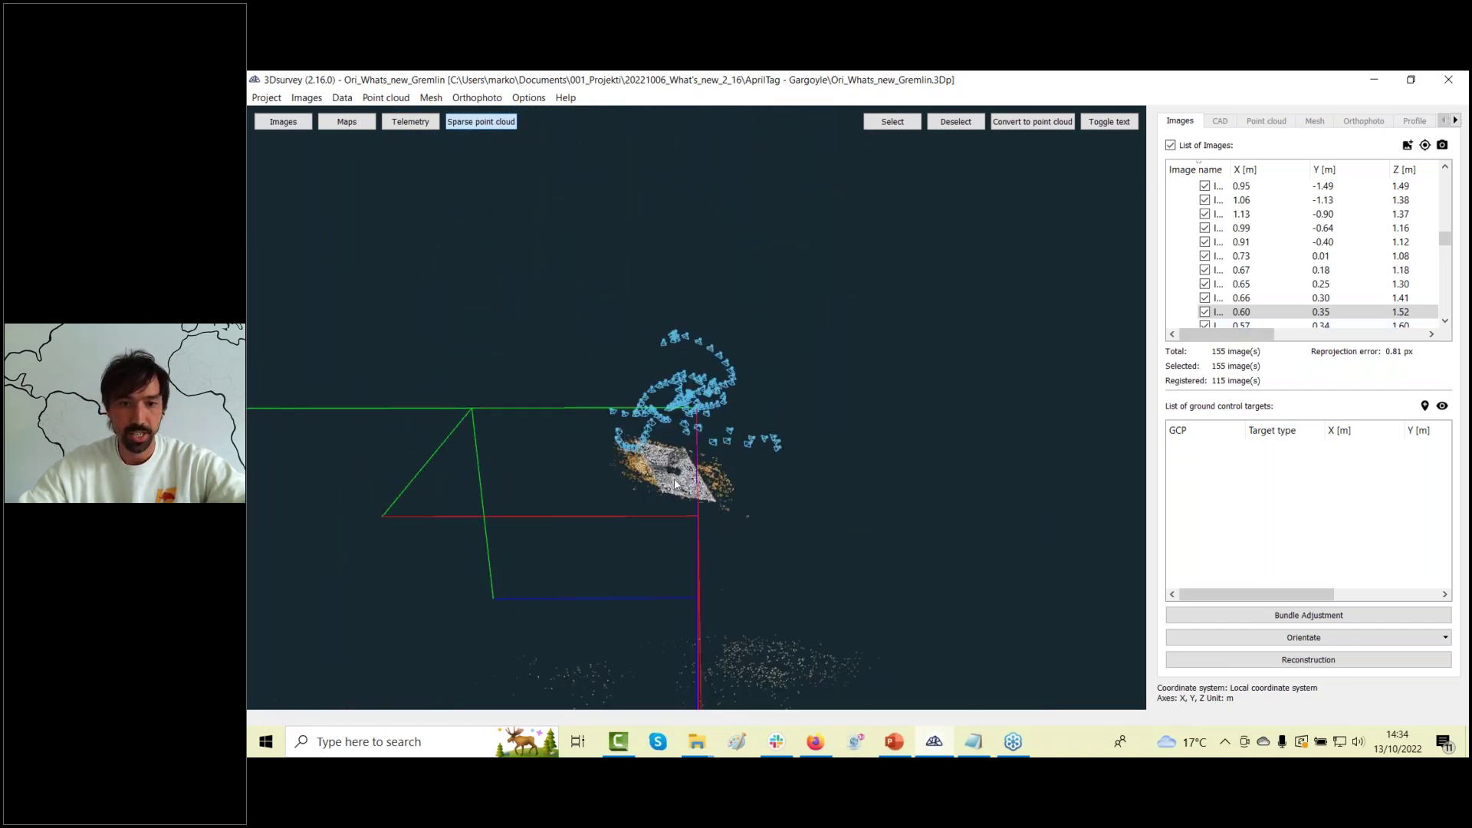
scroll(675, 483, up, 5)
scroll(676, 452, down, 5)
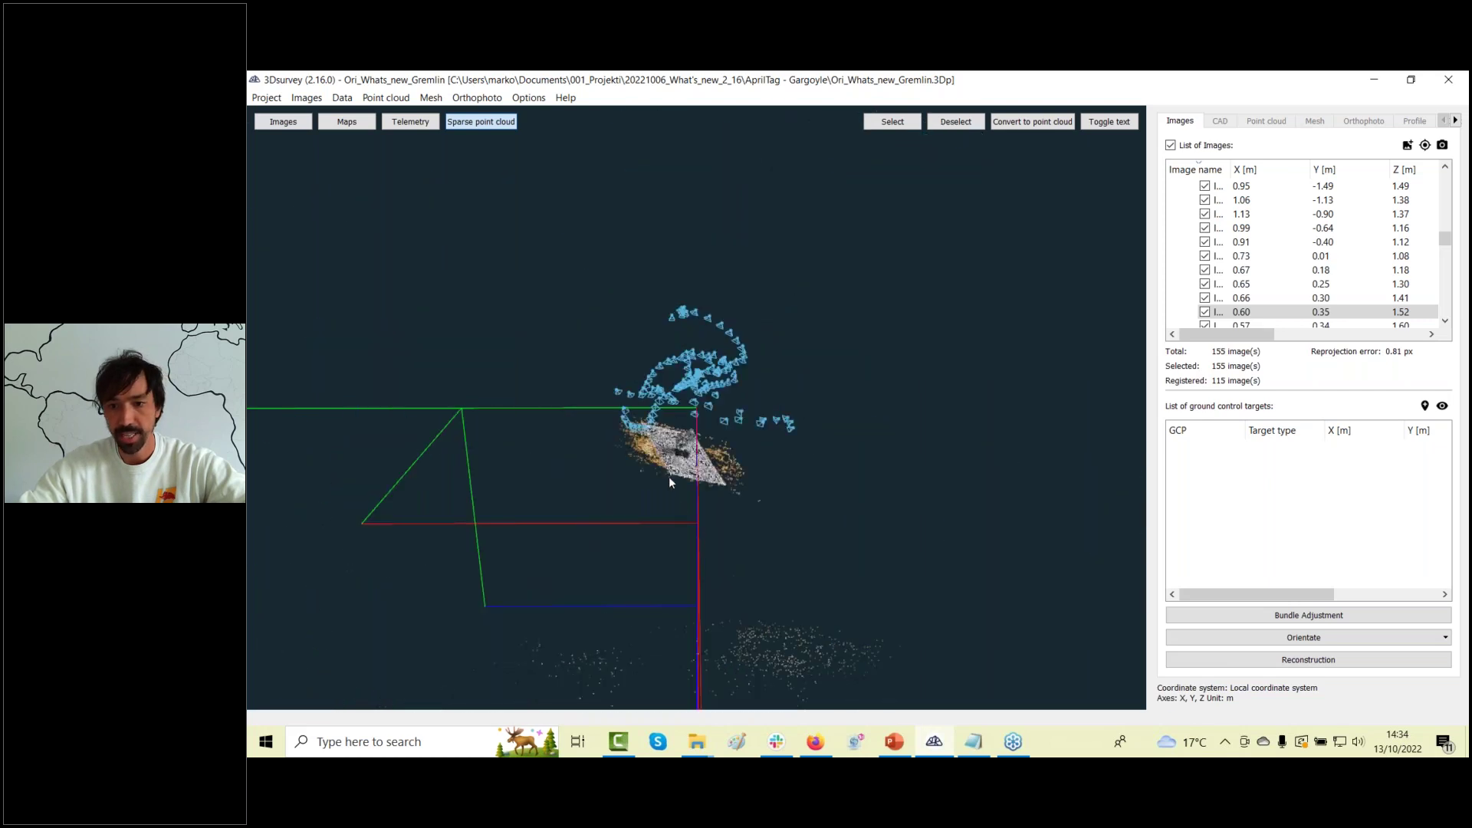
Start Orientate with GCP data and select A3_GCP_AprilTag.txt as the GCP file.
click(1313, 639)
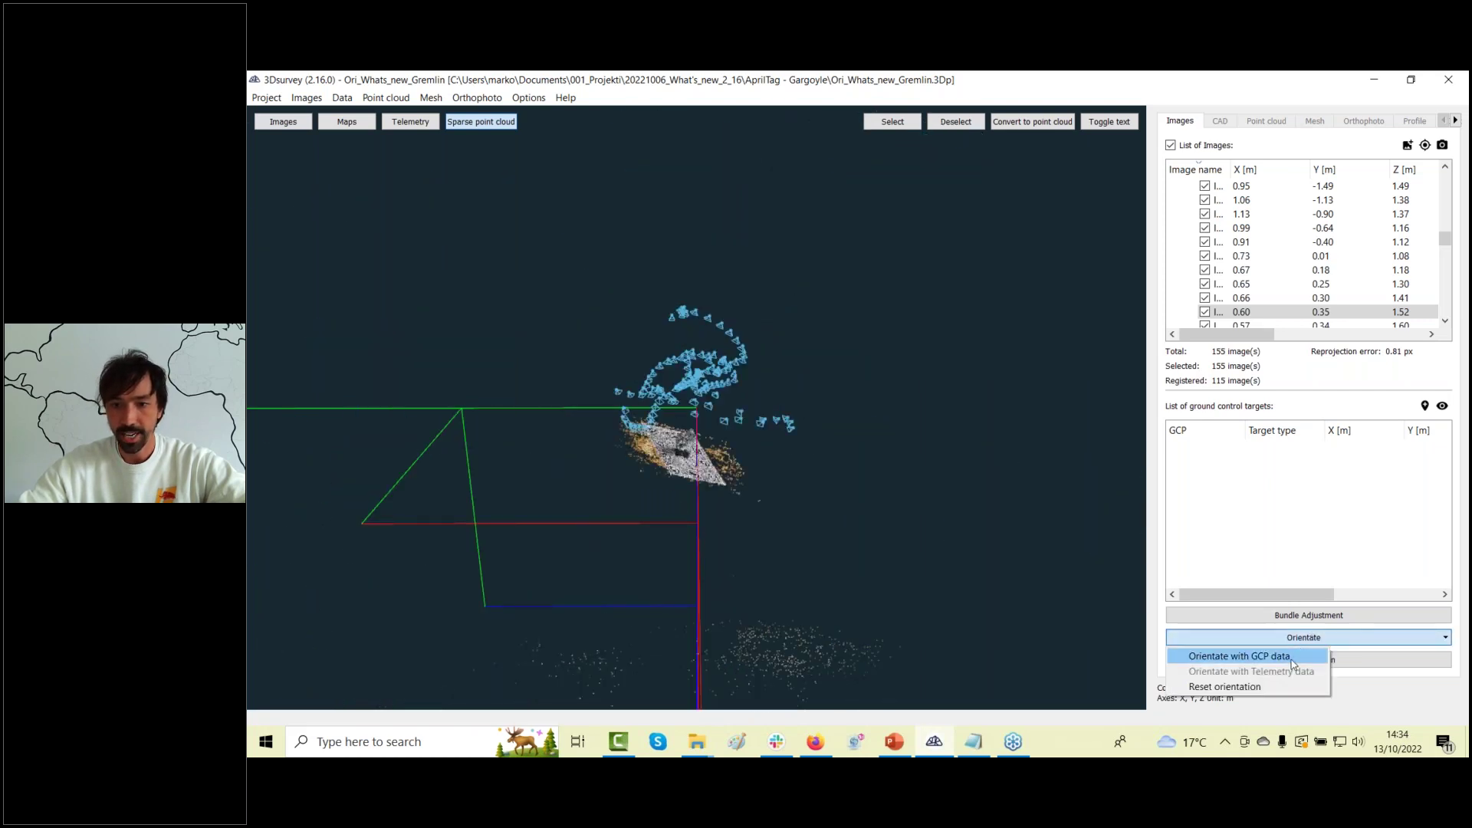
click(1295, 664)
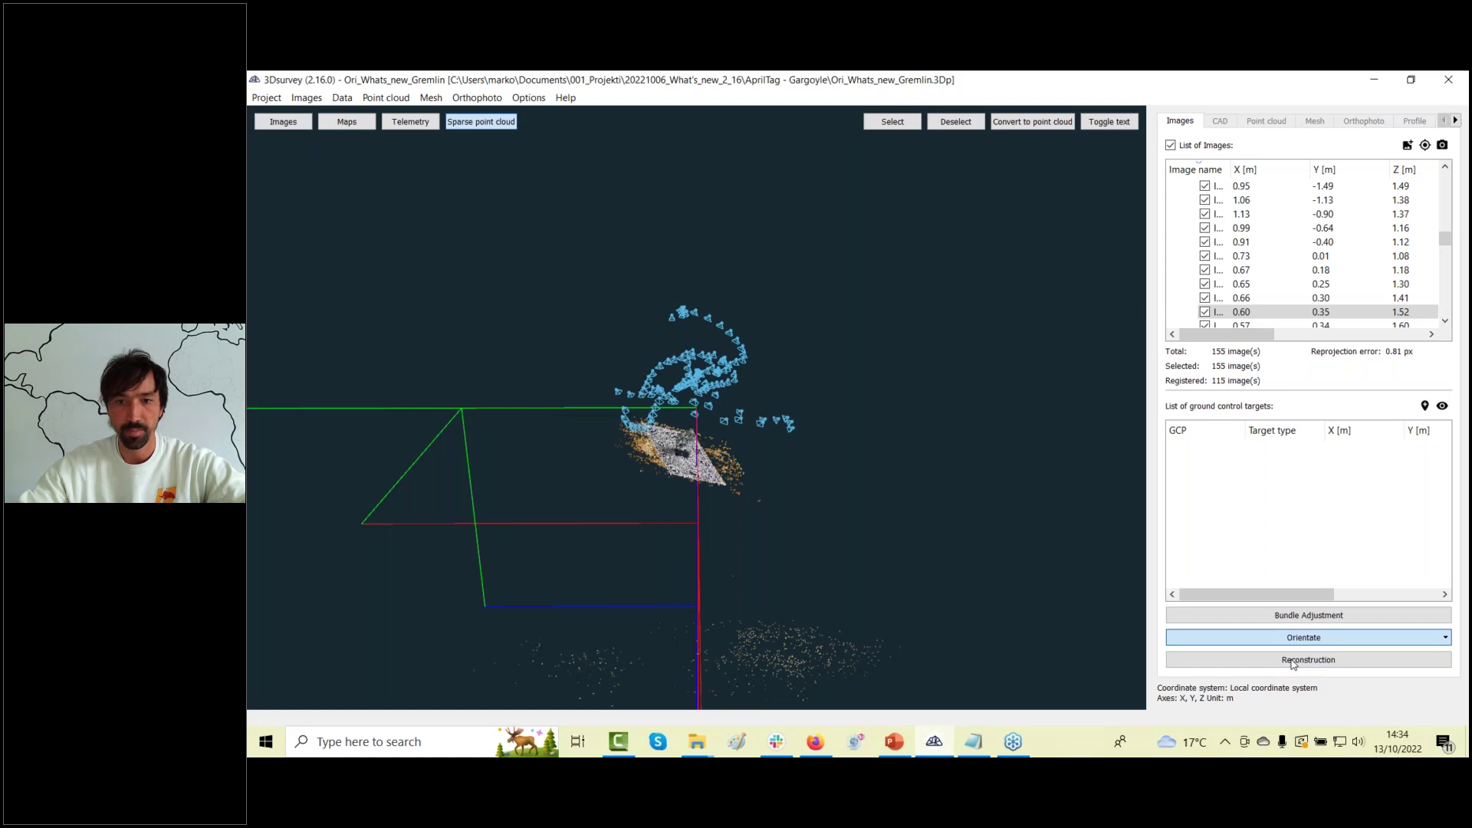
click(1106, 240)
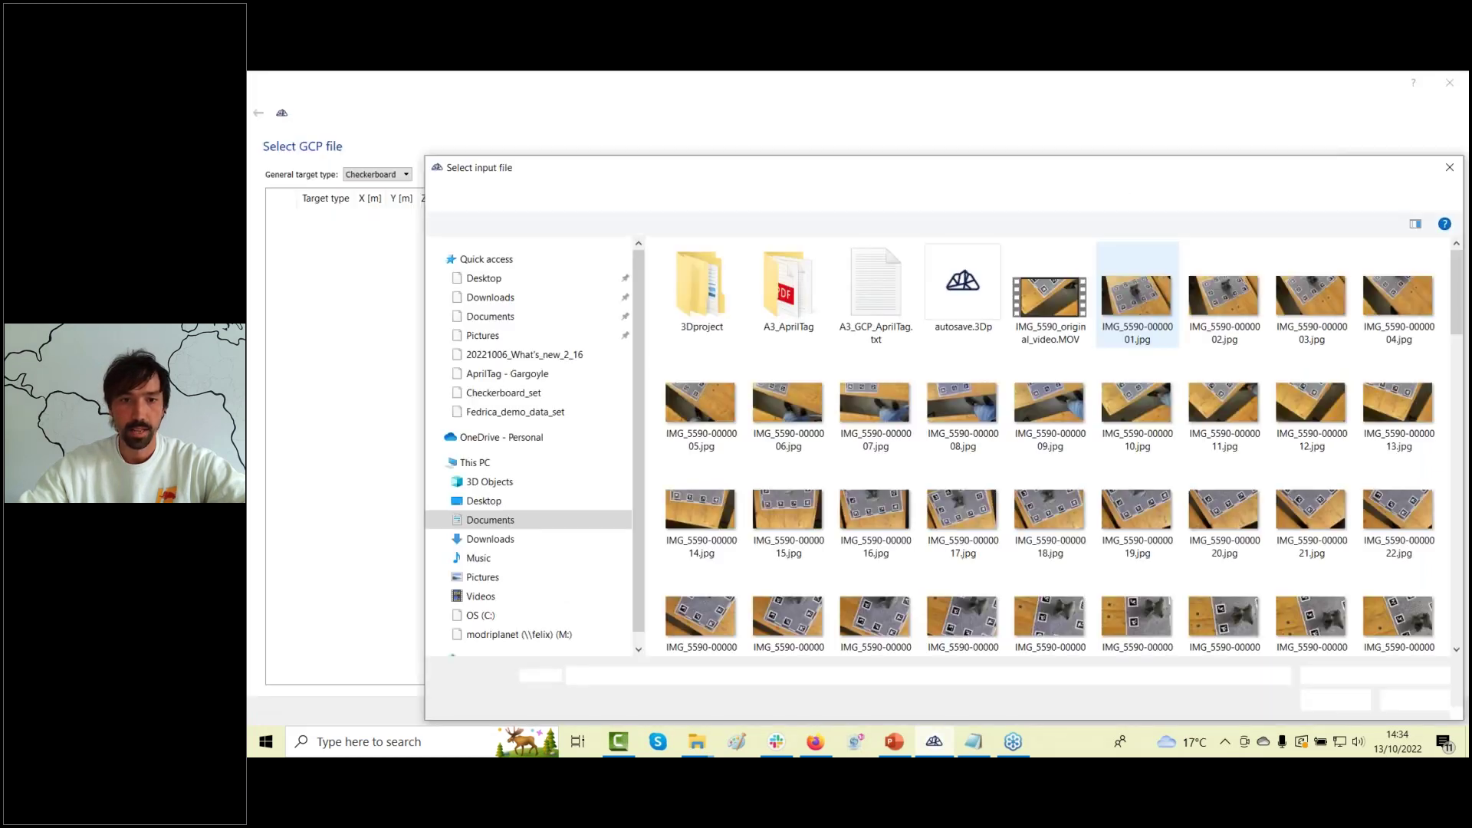
click(905, 301)
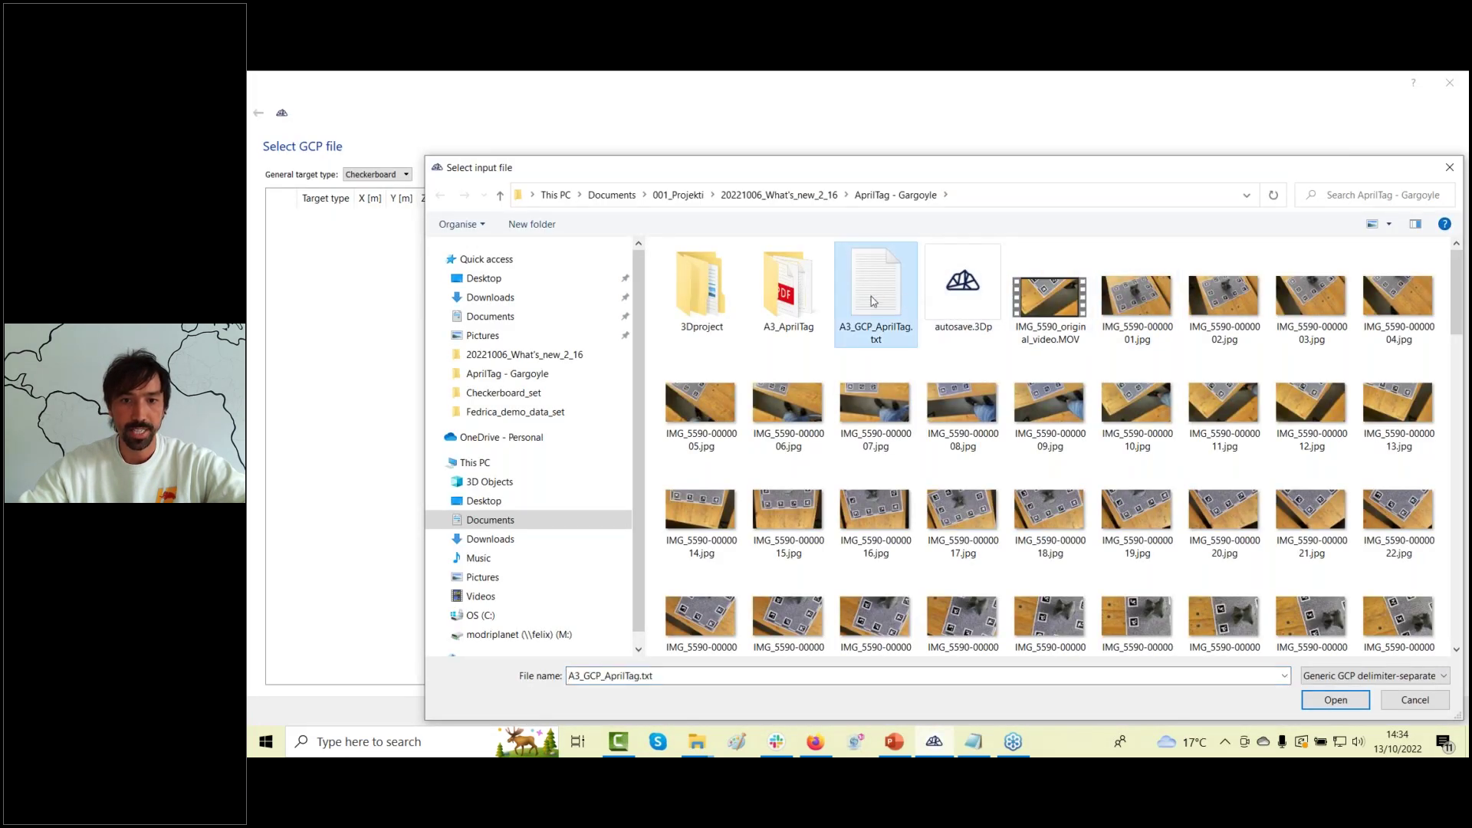
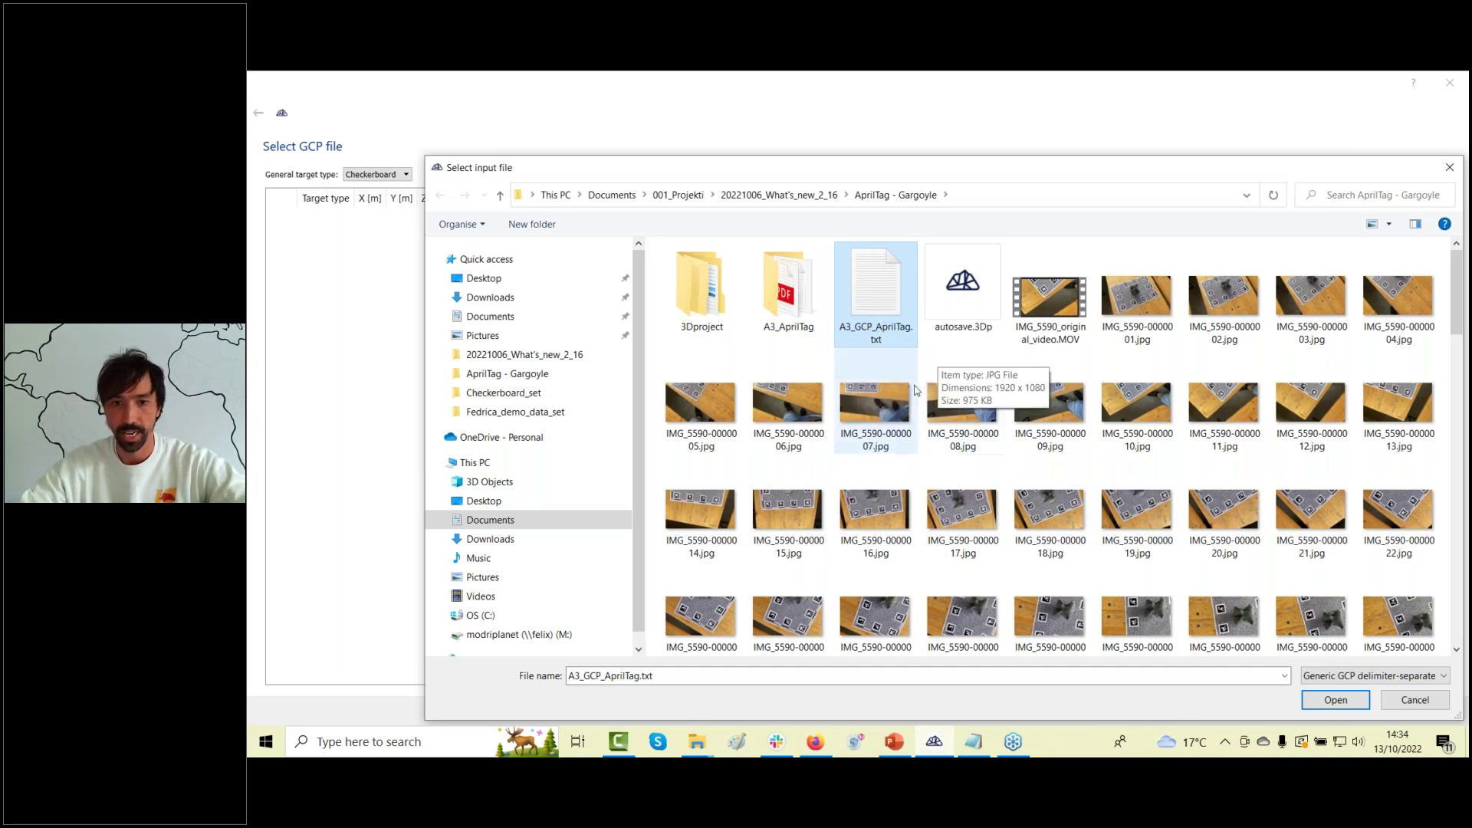
Load A3_GCP_AprilTag.txt, preview its ten points with 0.27 m circle targets, and import them.
click(1334, 700)
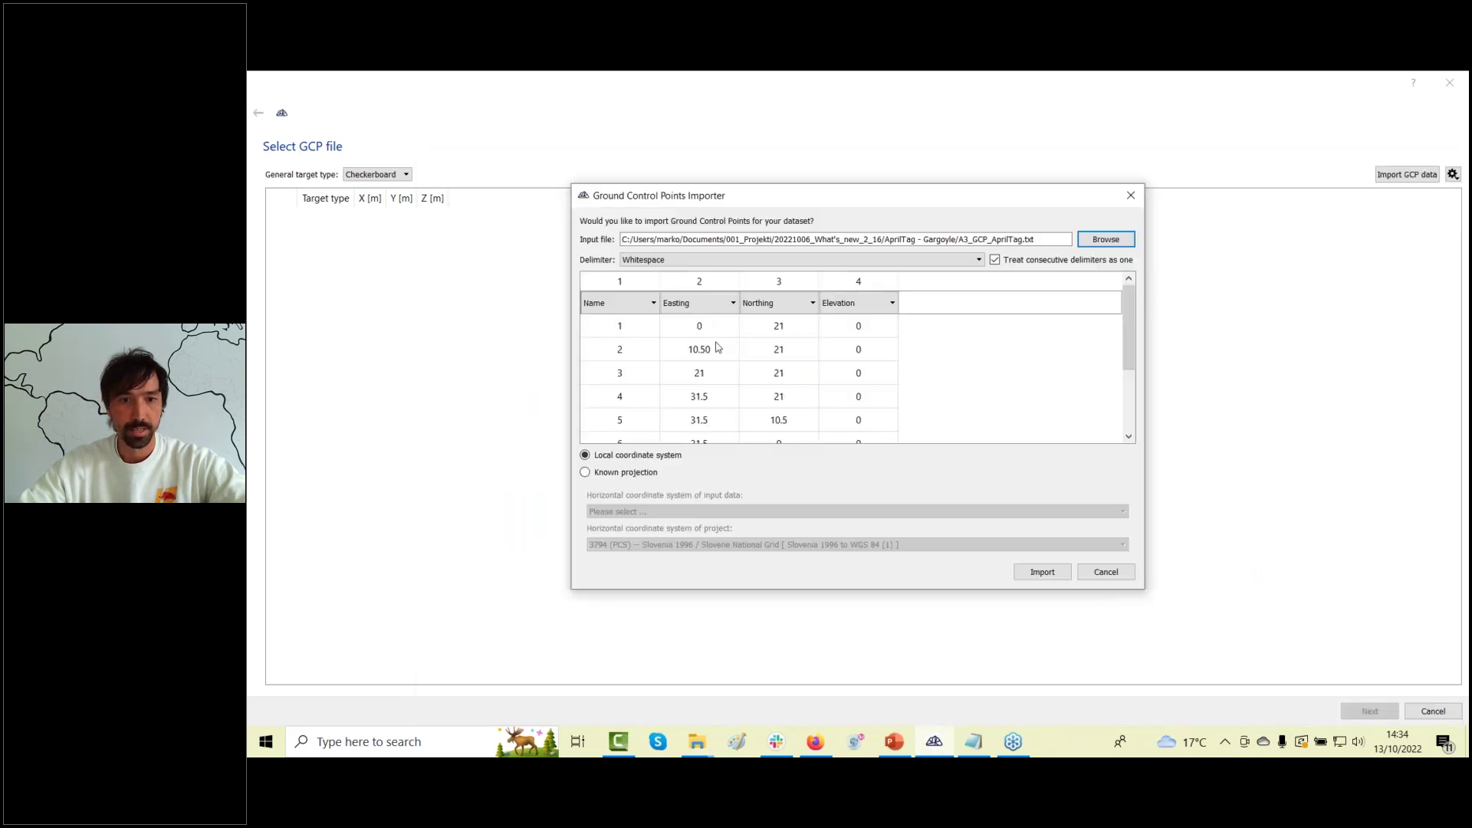
scroll(716, 368, down, 2)
scroll(719, 390, up, 2)
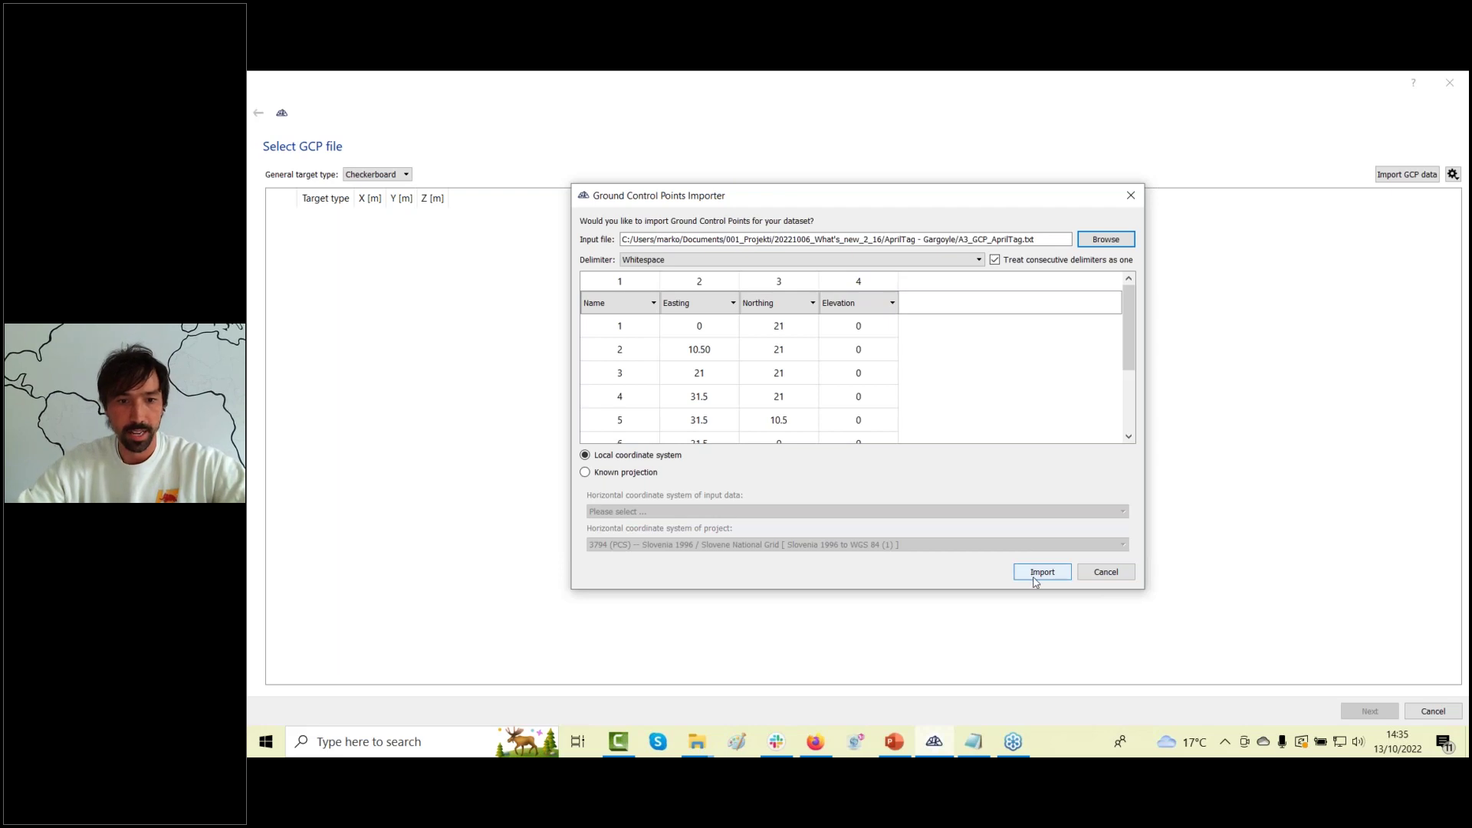
click(1041, 573)
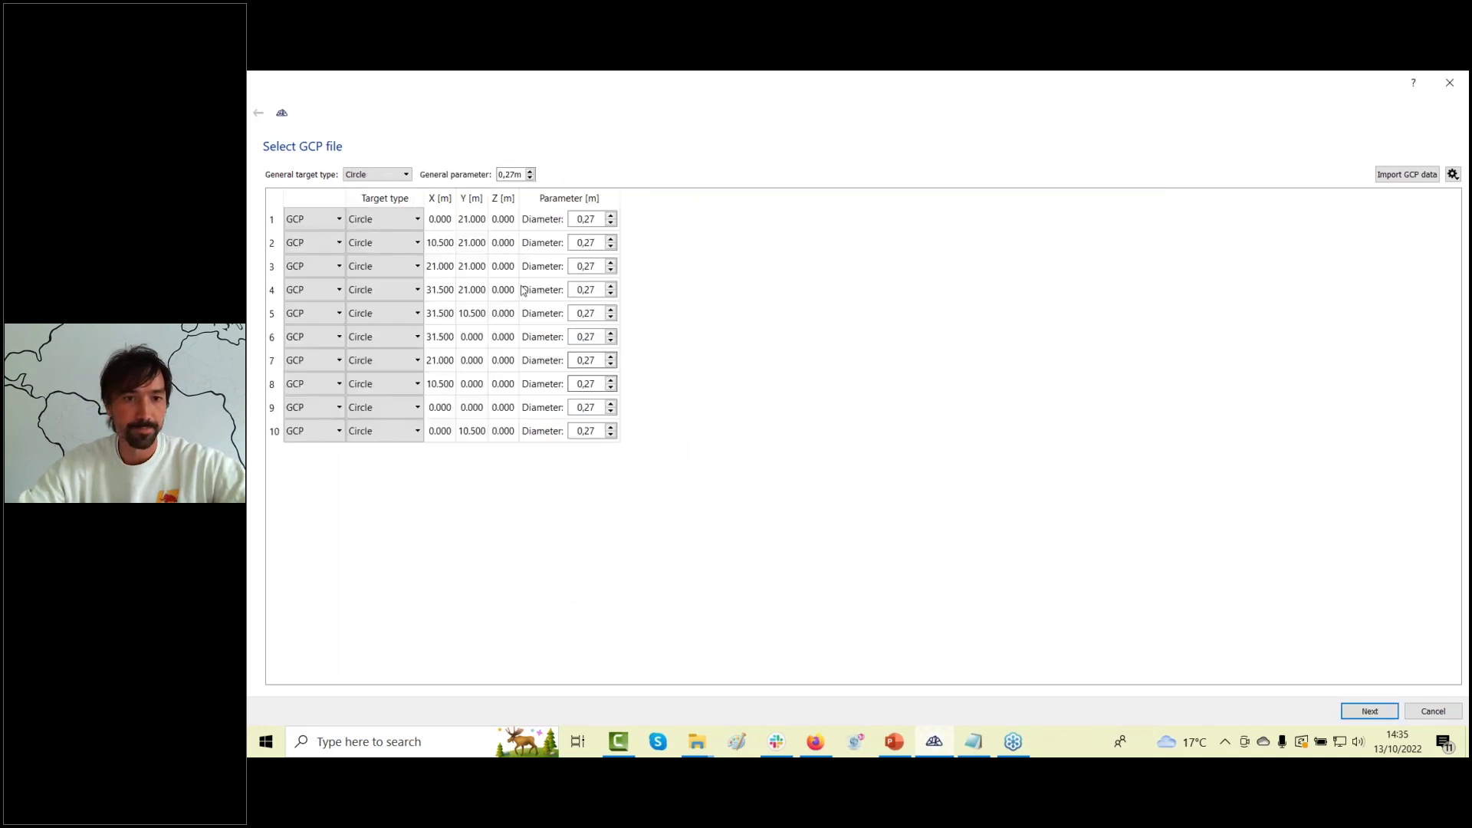
Set the target type of all ten points to AprilTag.
click(406, 175)
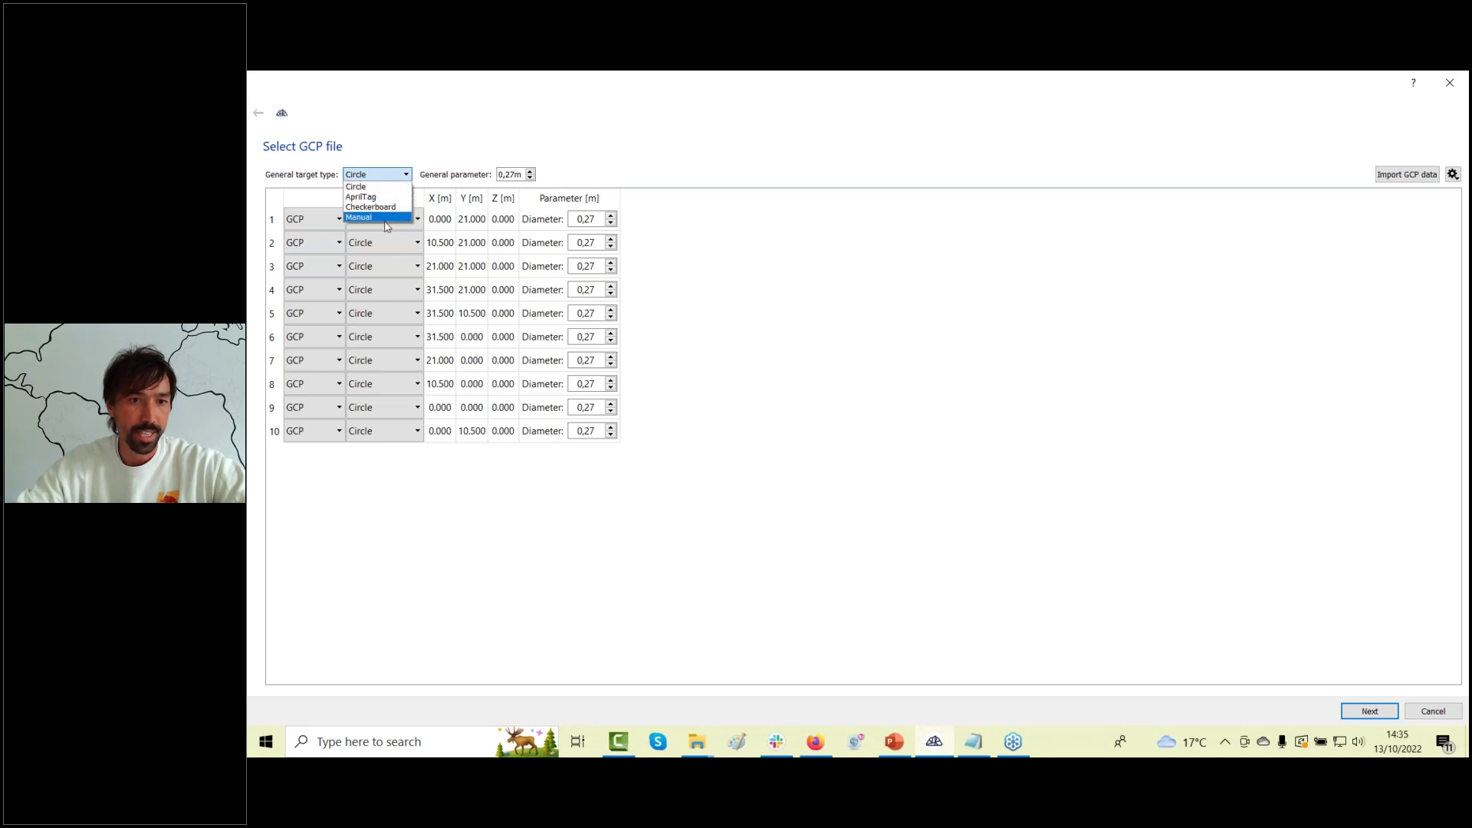
click(368, 197)
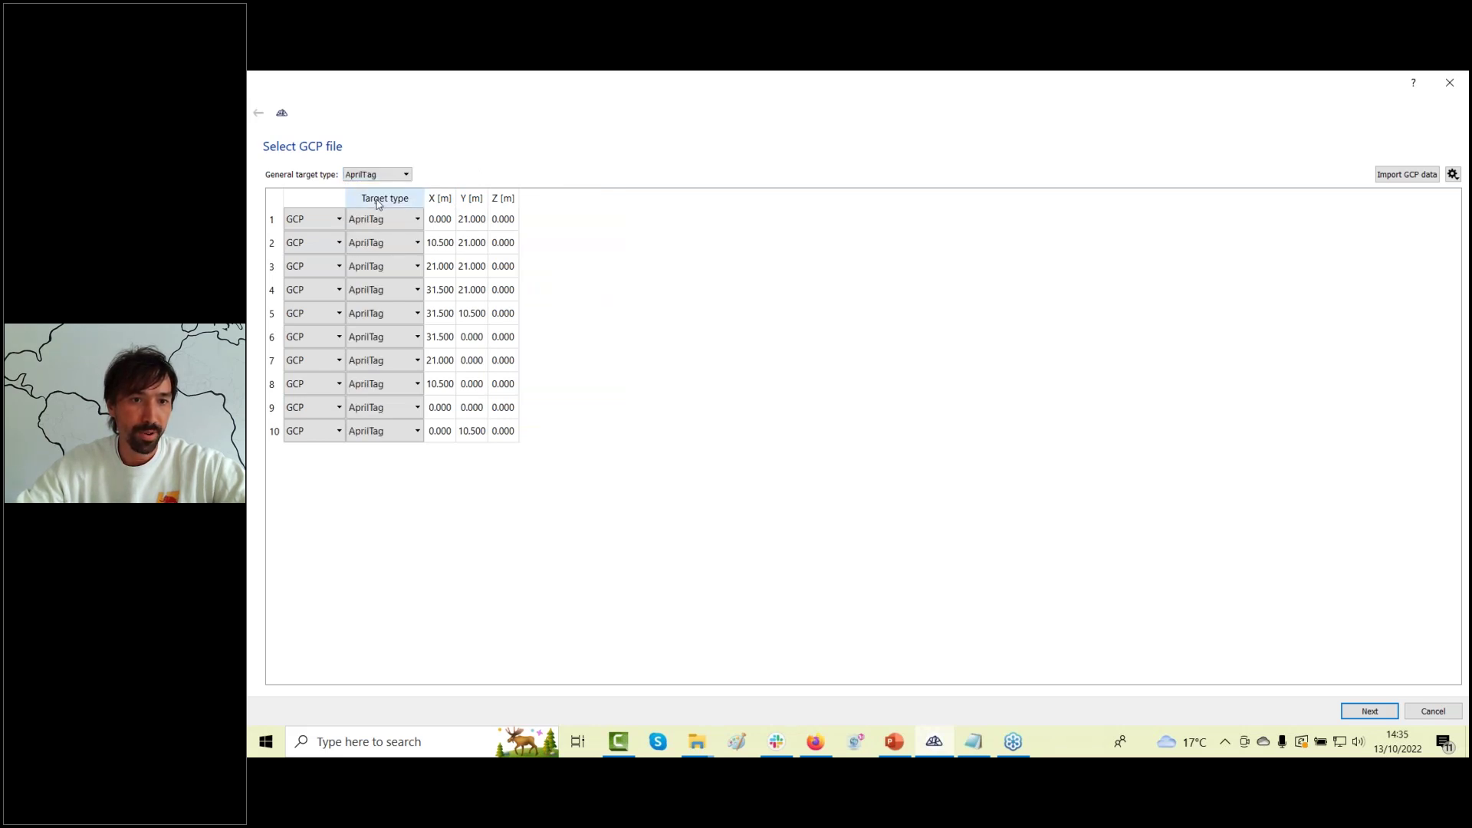
scroll(382, 251, down, 1)
scroll(381, 251, up, 1)
scroll(383, 274, down, 2)
scroll(383, 274, up, 2)
scroll(383, 275, down, 1)
scroll(383, 274, up, 2)
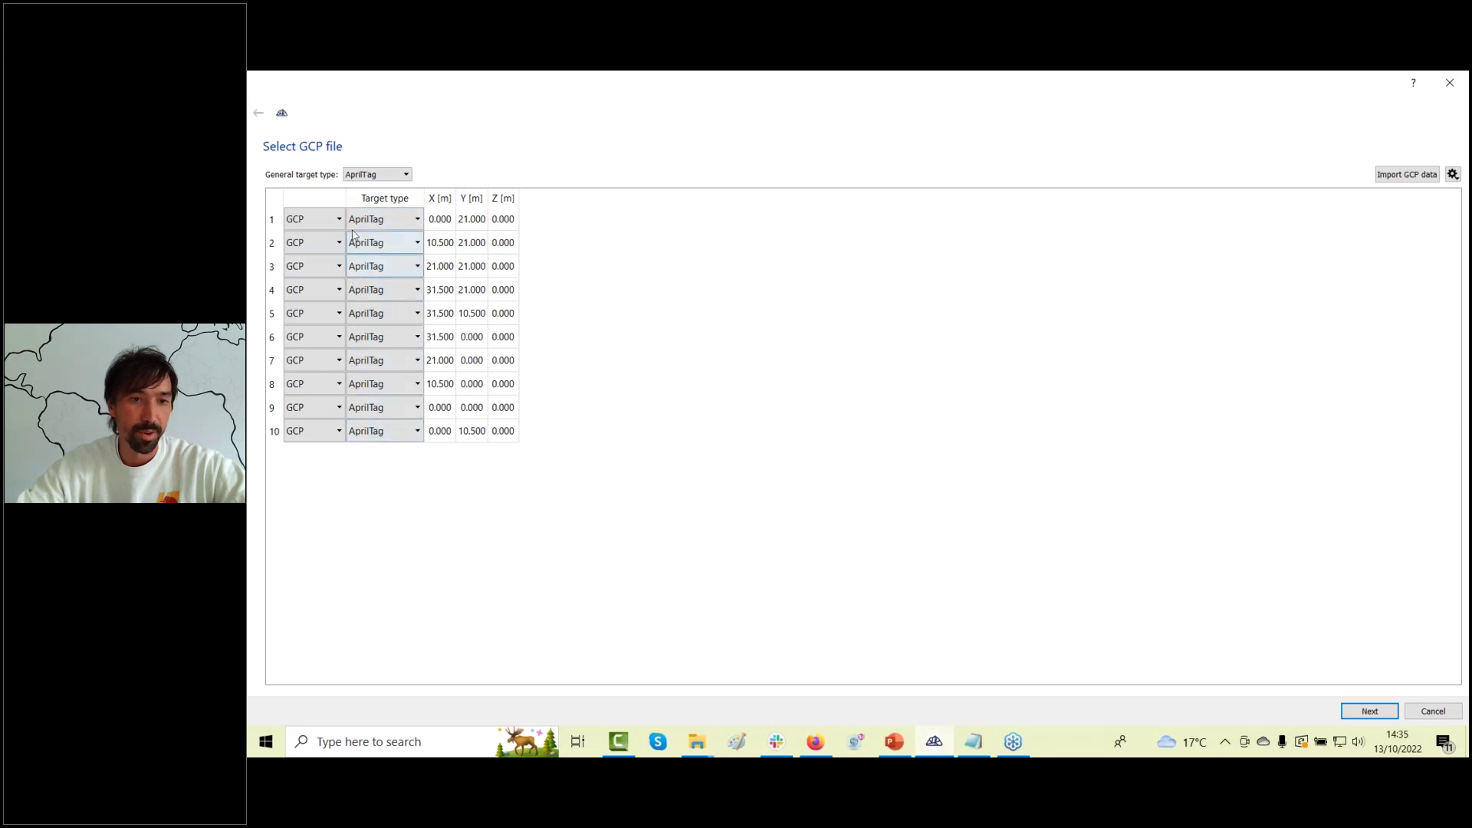
Keep point 3 as a normal GCP after briefly marking it Validation, then start target detection.
click(323, 267)
click(325, 298)
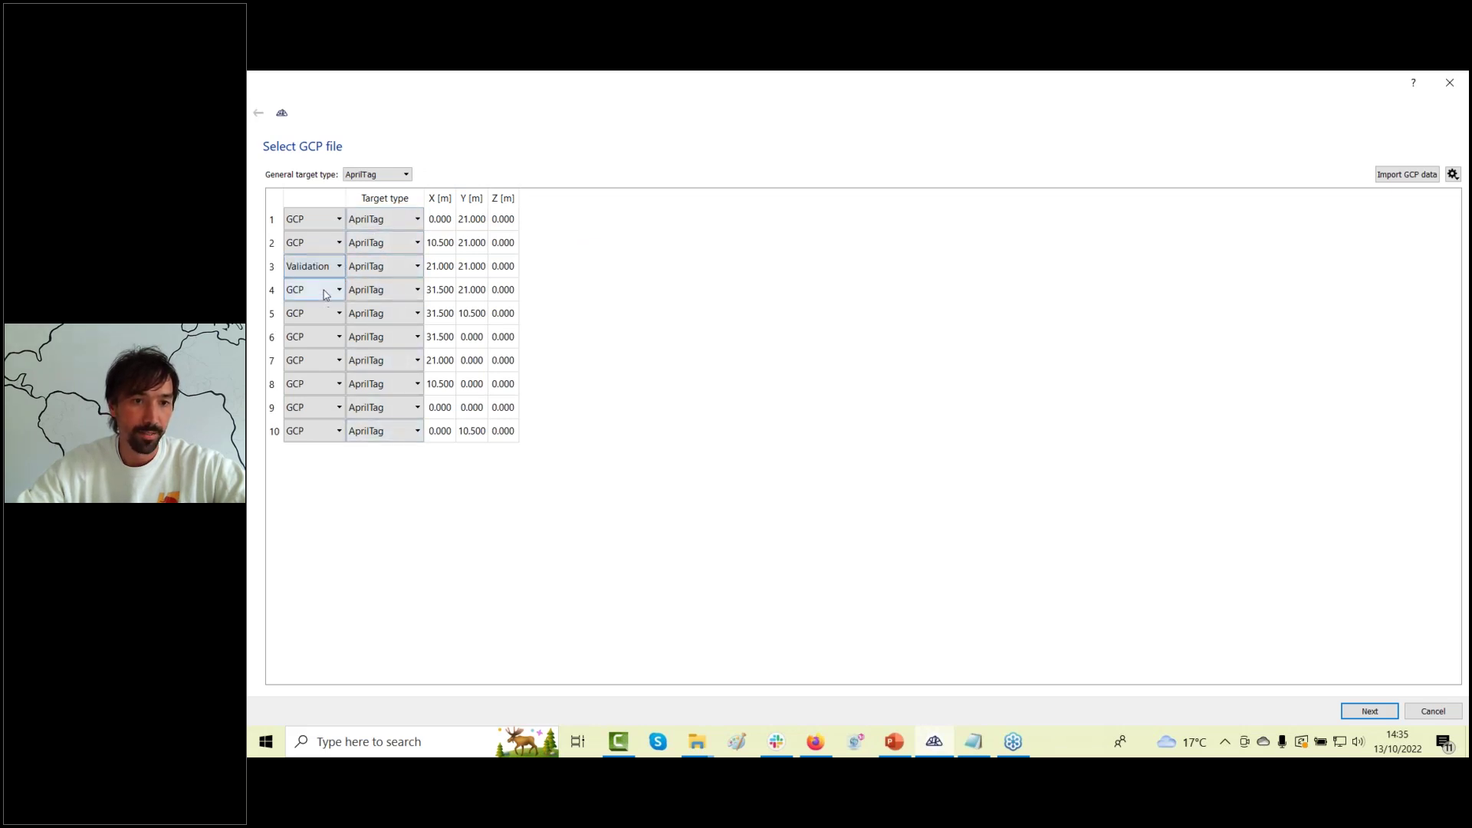
click(325, 268)
click(325, 270)
click(325, 272)
click(325, 287)
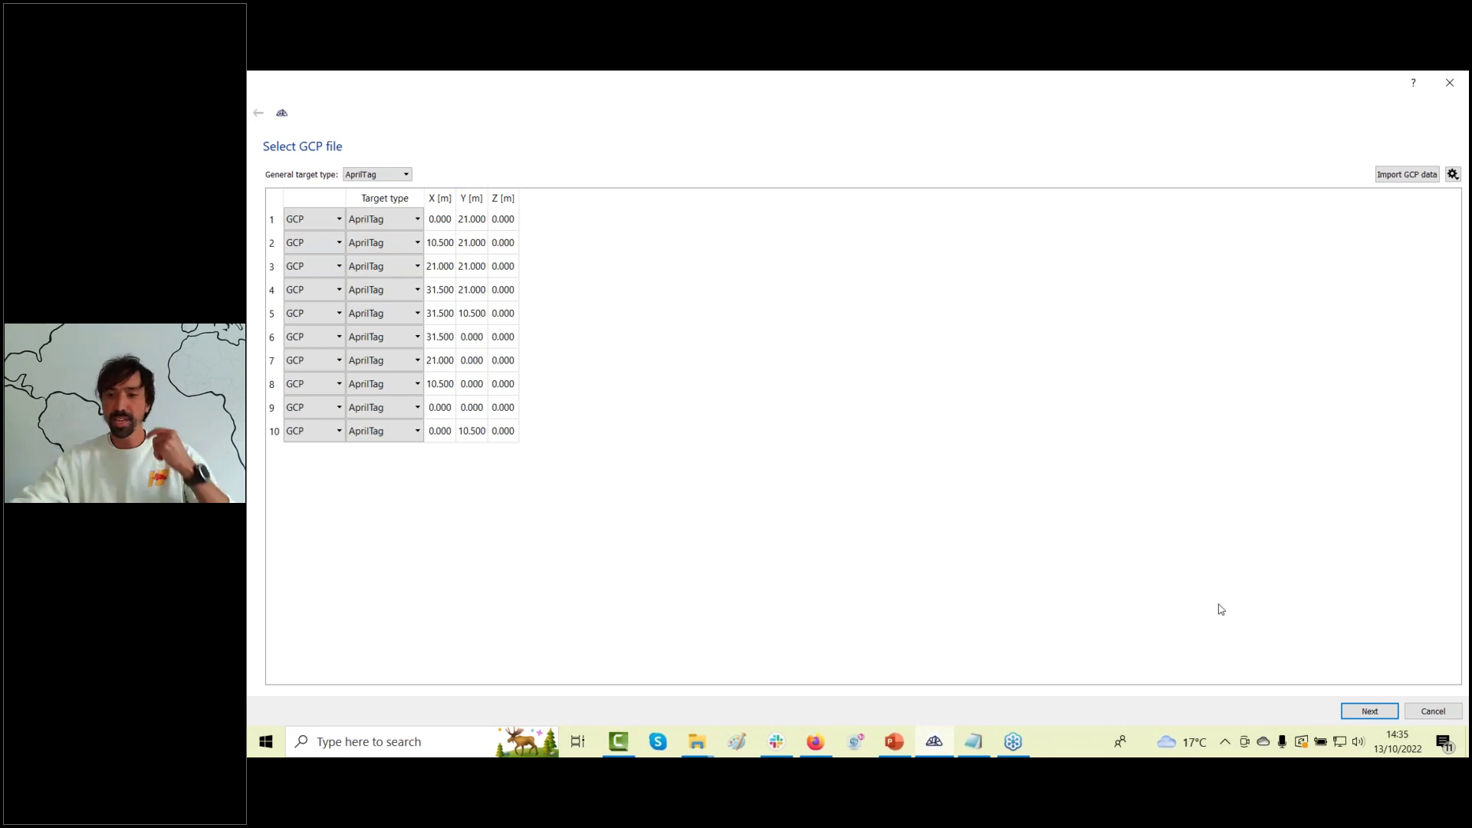
click(1371, 711)
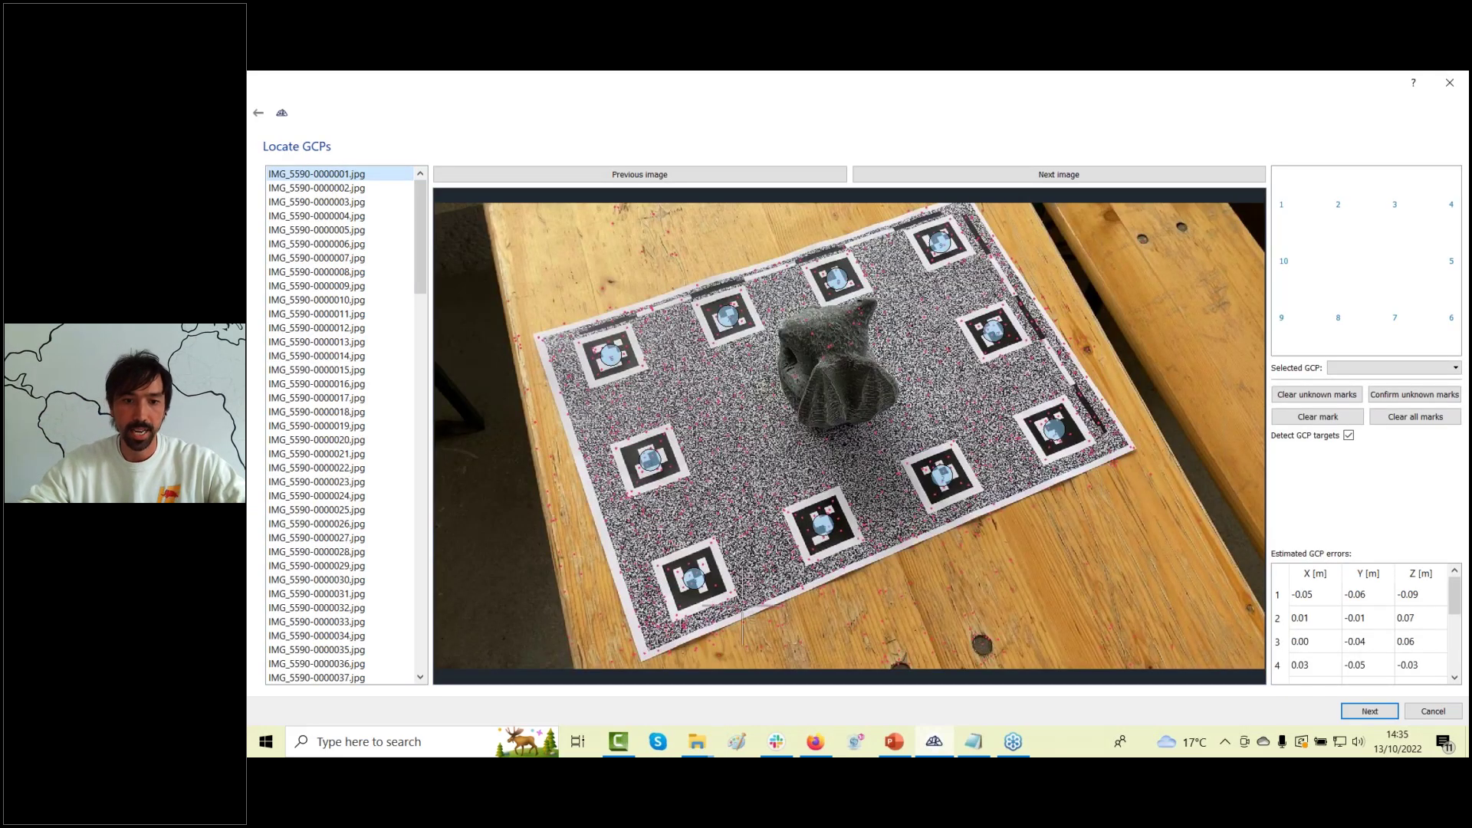
Zoom and pan the Locate GCPs photo to check targets 6, 7, 9 and 10, then view the detection overview.
scroll(738, 611, up, 1)
scroll(736, 613, up, 5)
drag(691, 612, 589, 506)
scroll(589, 507, up, 2)
drag(996, 461, 560, 521)
drag(1073, 430, 644, 537)
drag(844, 485, 832, 299)
click(1372, 712)
drag(631, 682, 293, 680)
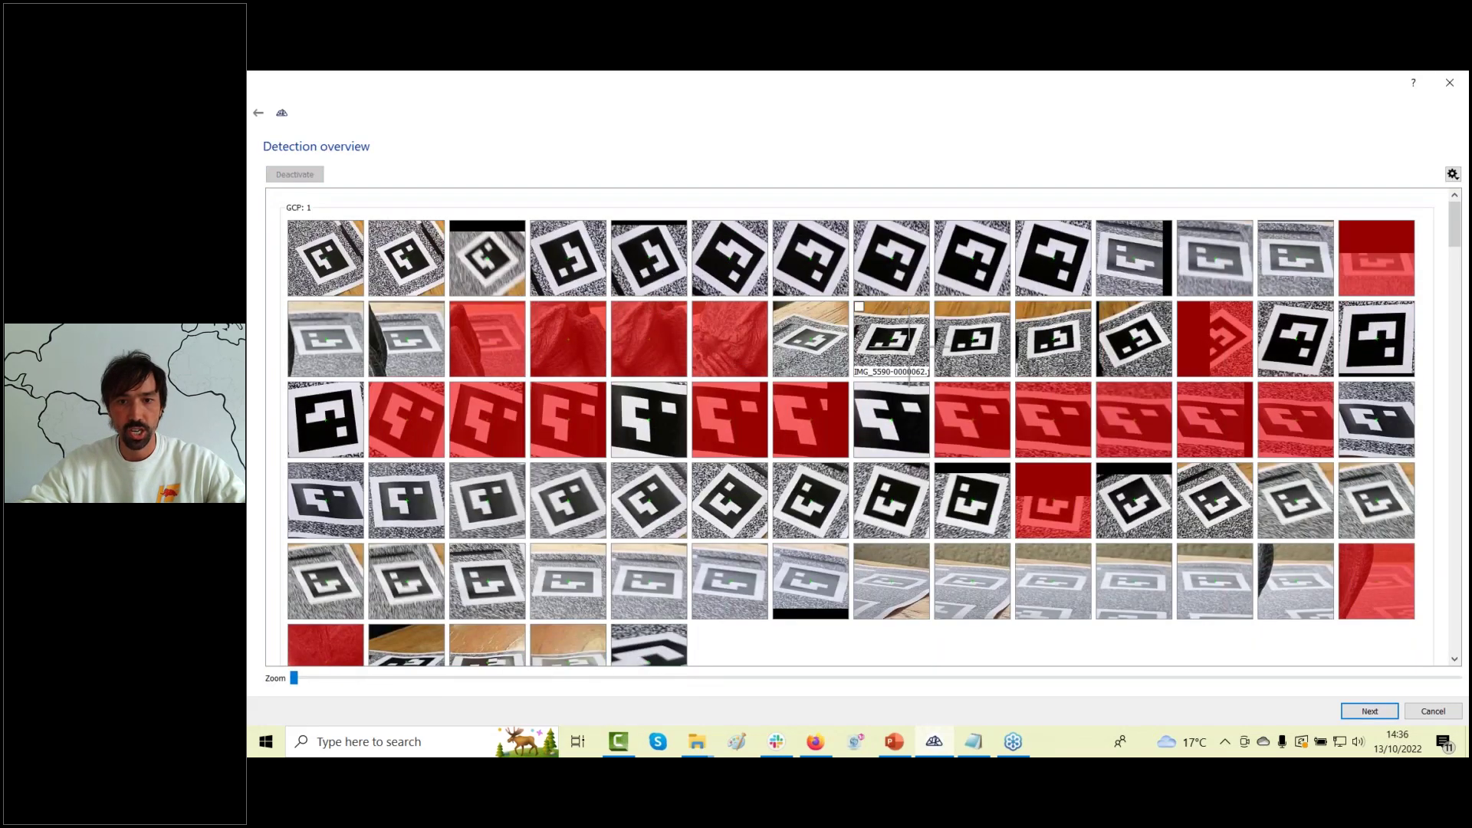
Review the detected target crops, enlarge them slightly, and run orientation on the ten GCPs.
scroll(909, 349, down, 3)
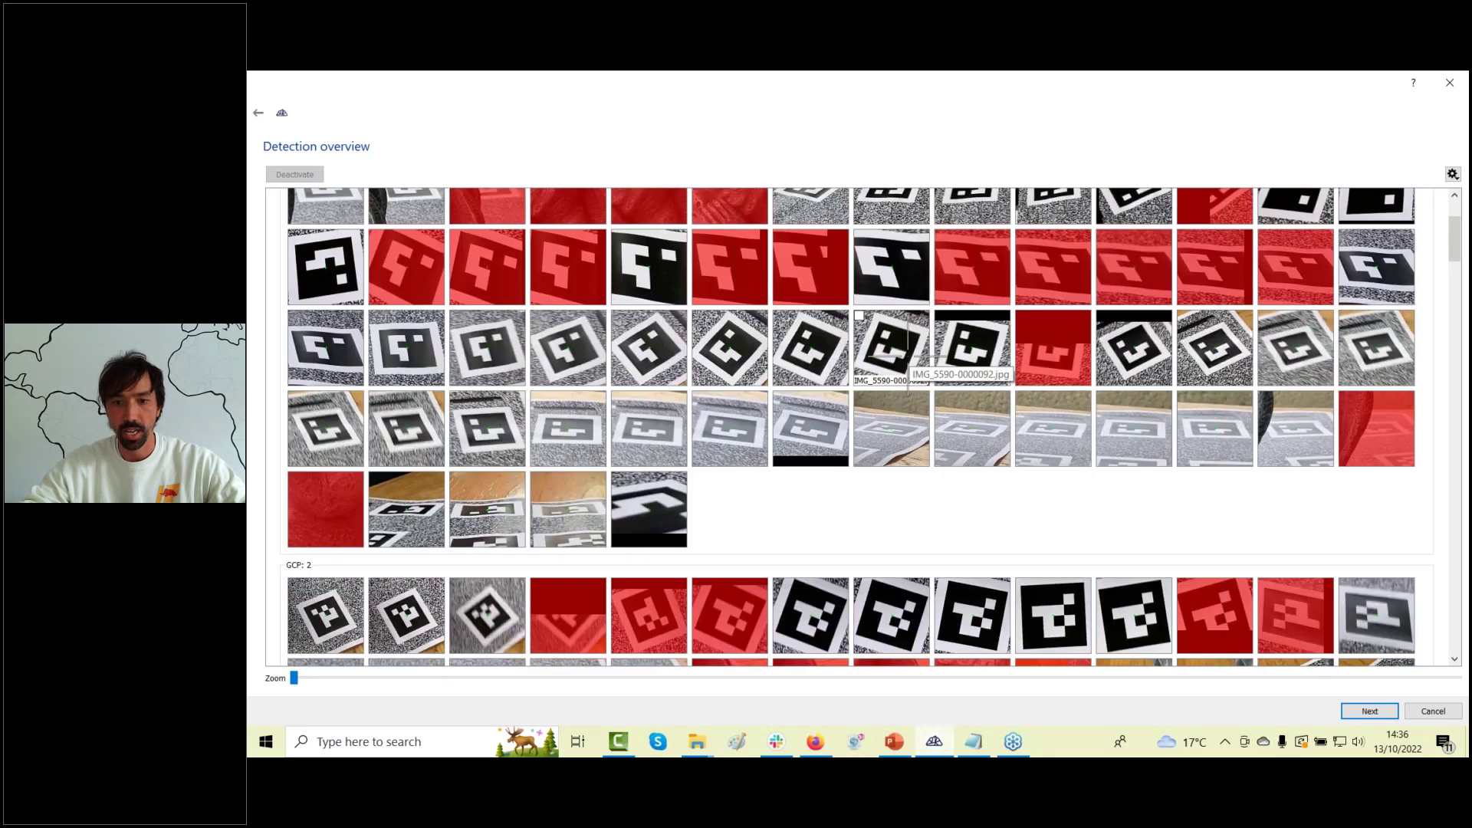
scroll(909, 349, down, 7)
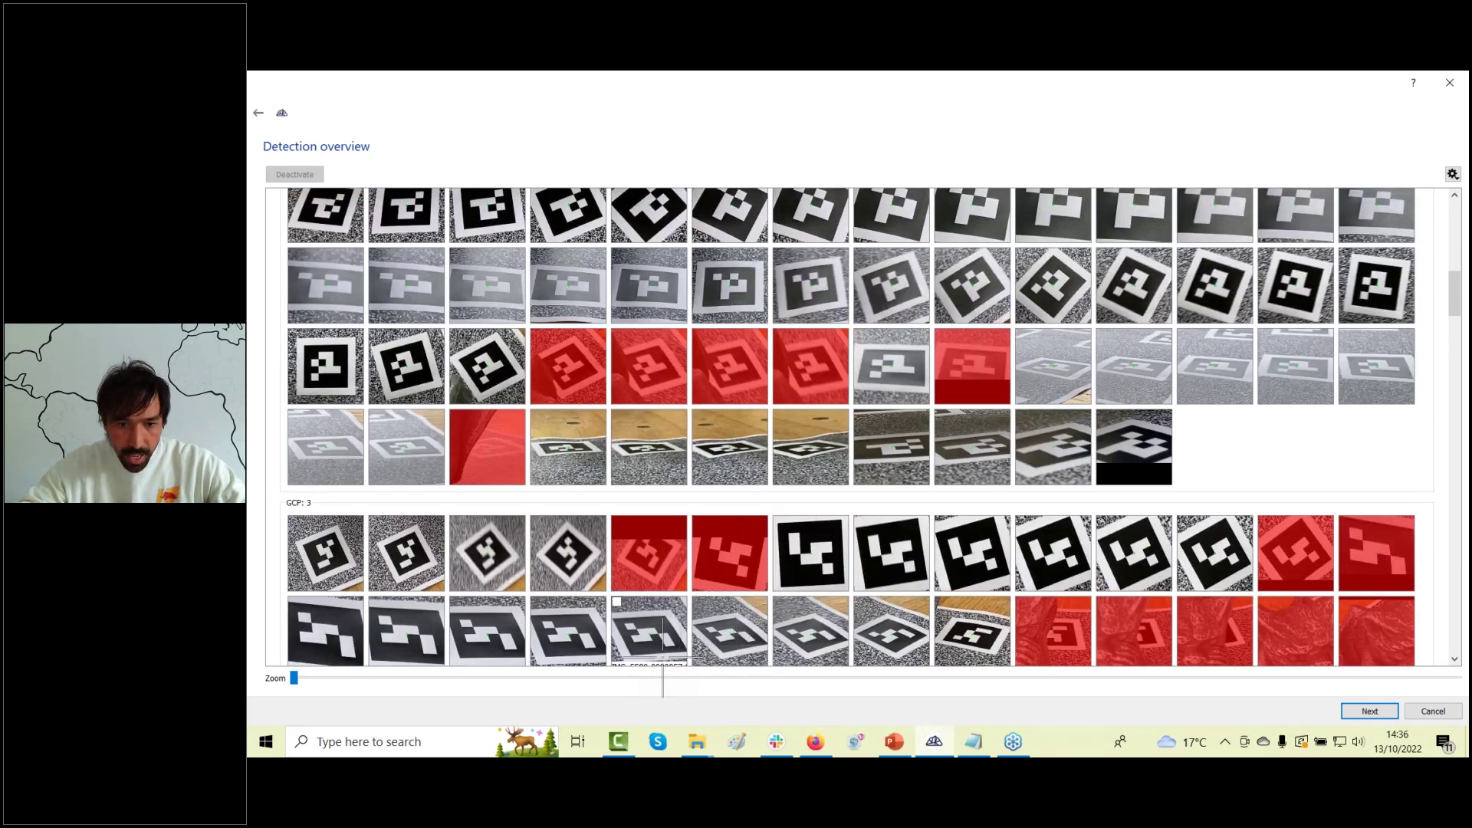
drag(296, 678, 578, 680)
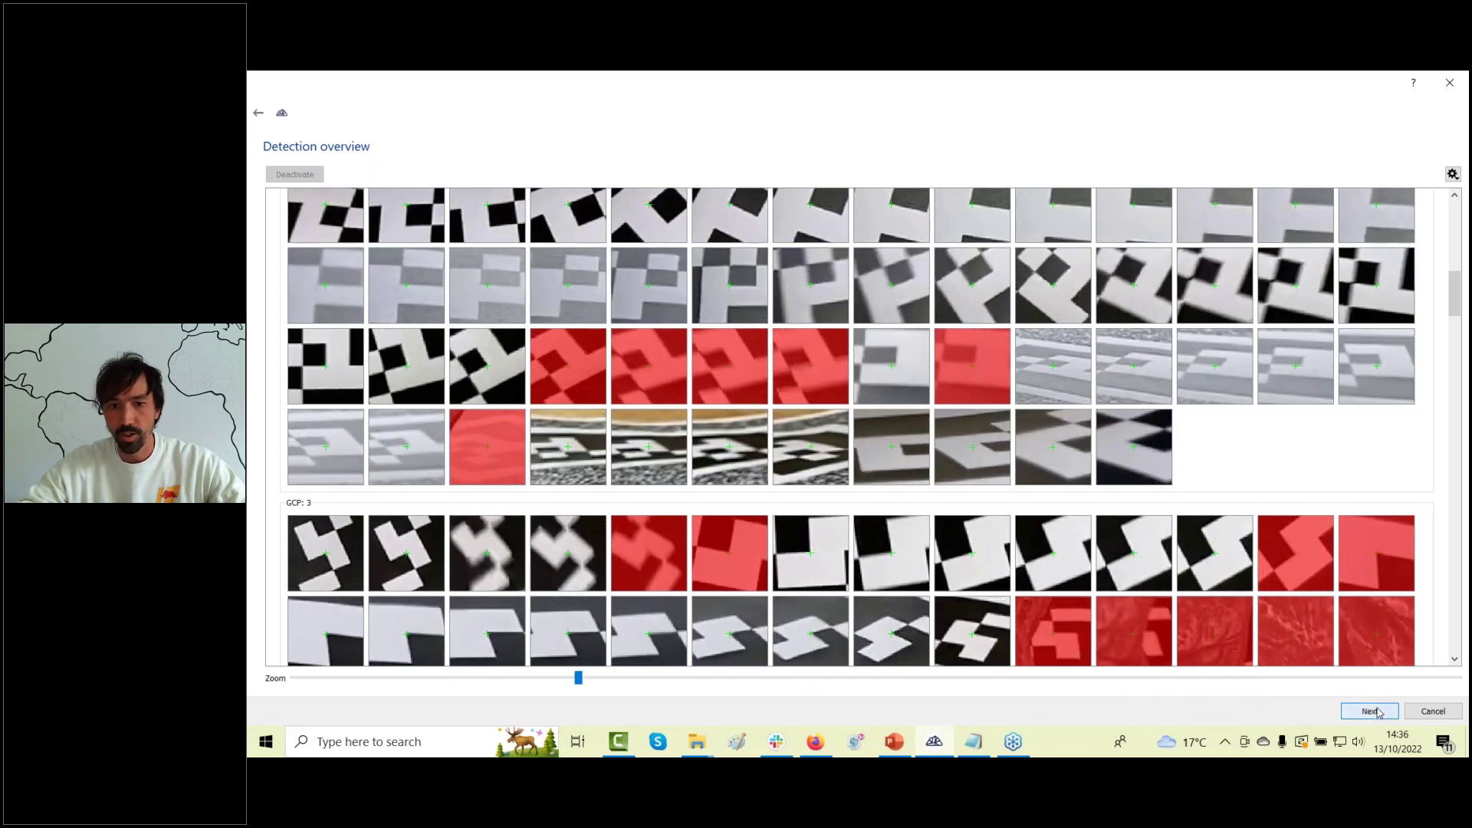
click(1378, 713)
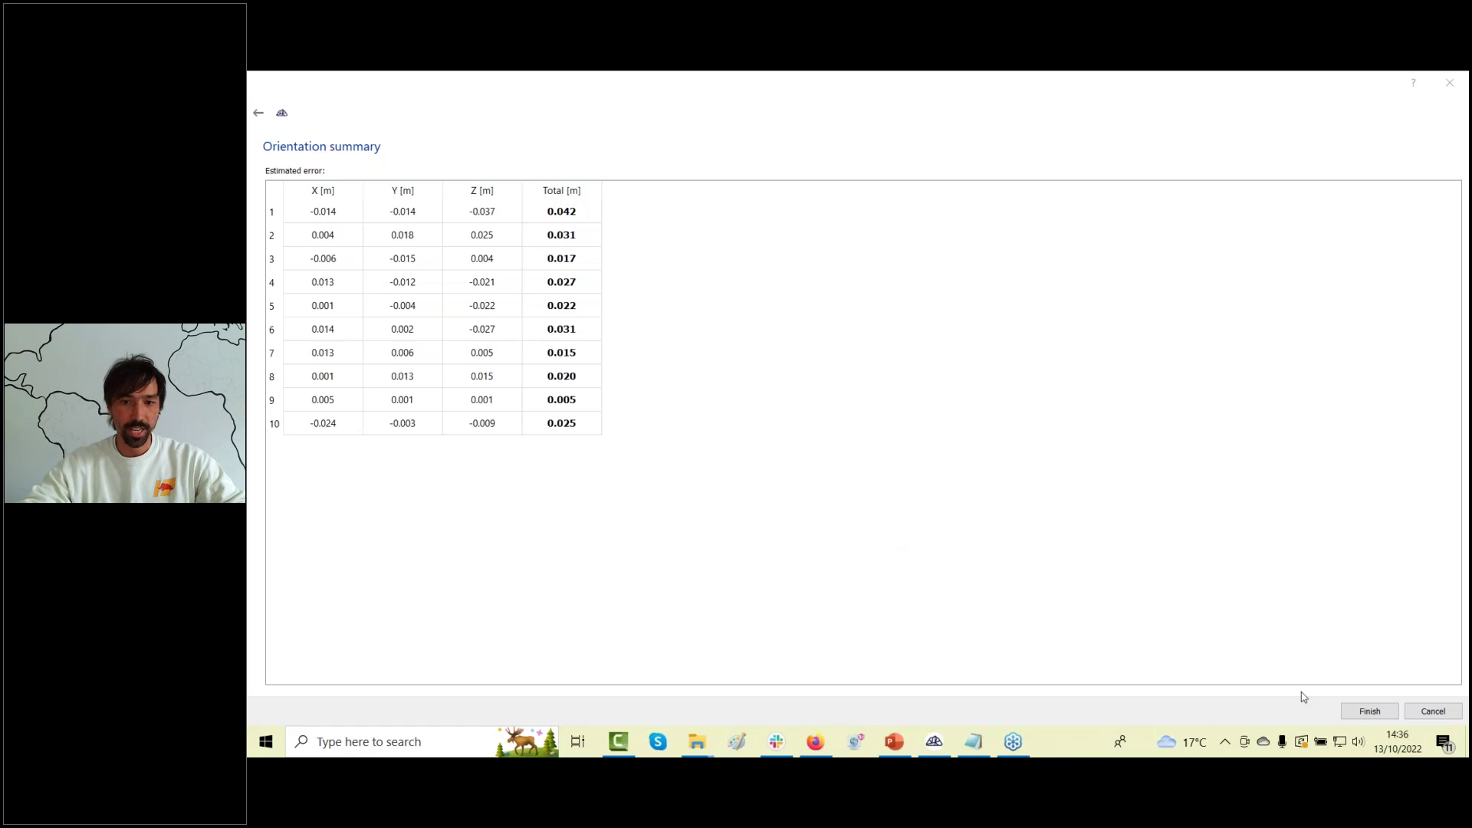
Finish the wizard and view the oriented sparse cloud with its ten numbered GCP markers.
click(1370, 711)
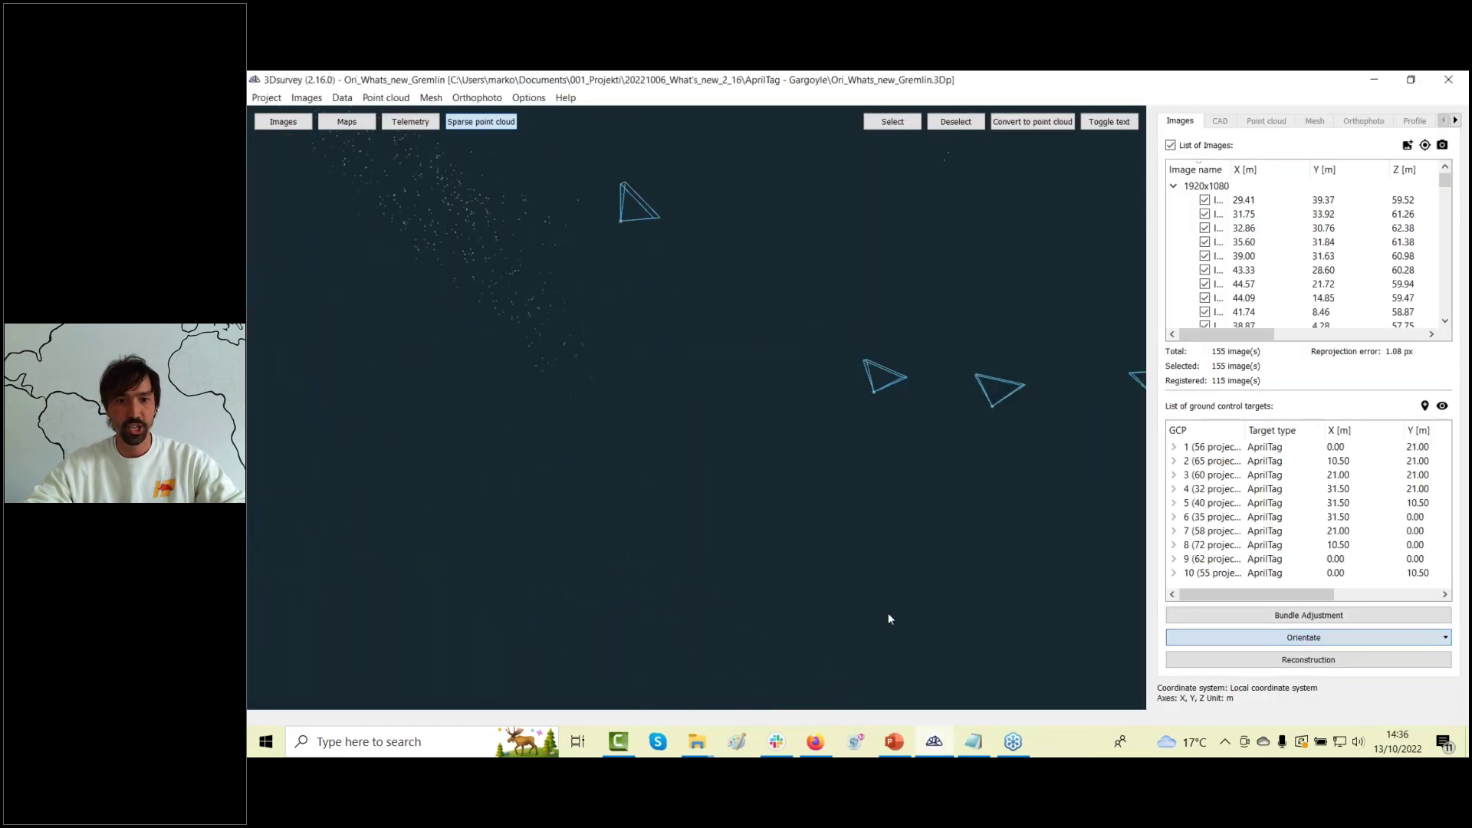
drag(822, 602, 889, 510)
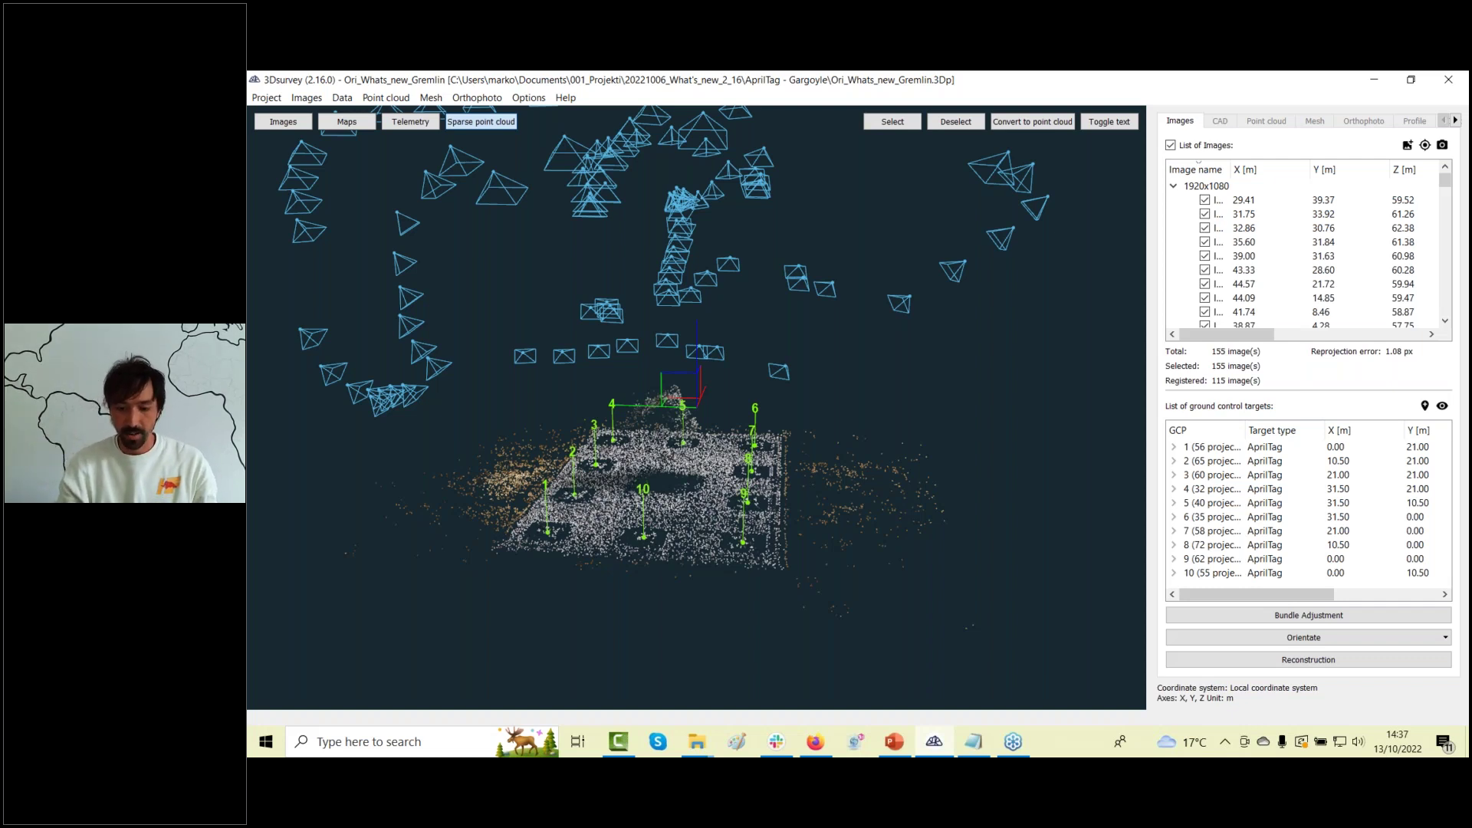
click(266, 98)
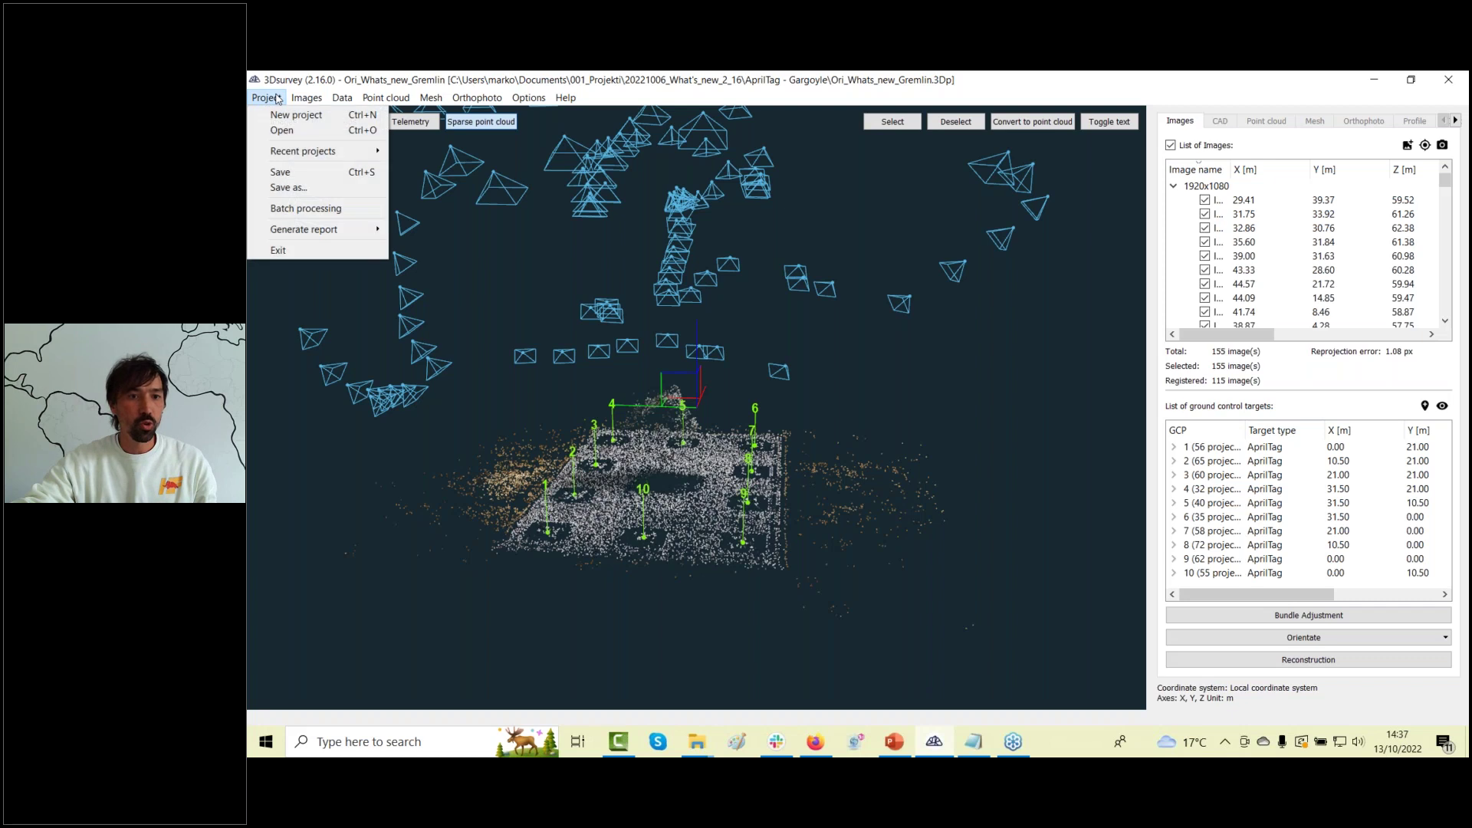
click(303, 208)
click(668, 344)
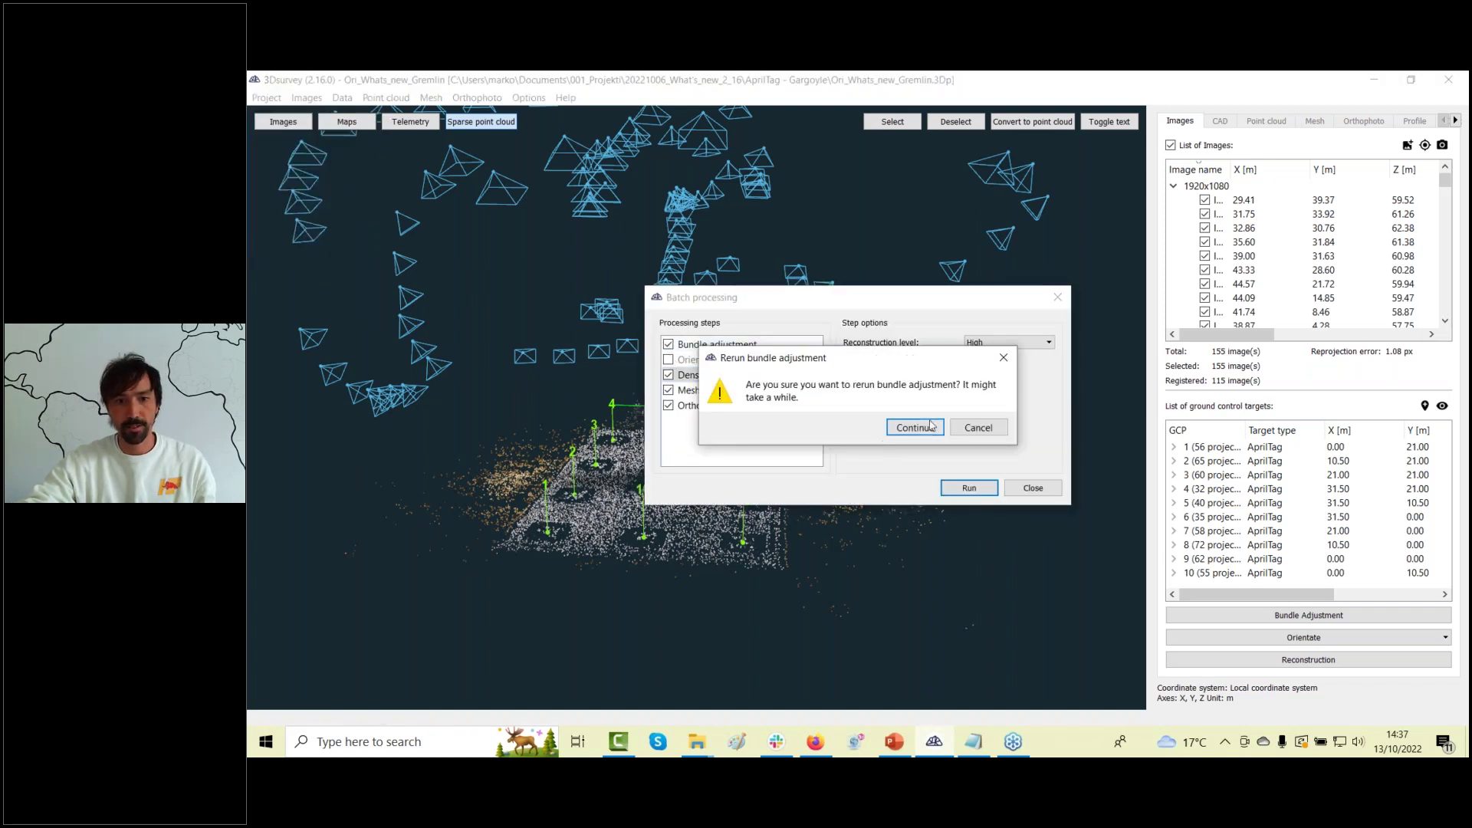
click(914, 427)
click(670, 361)
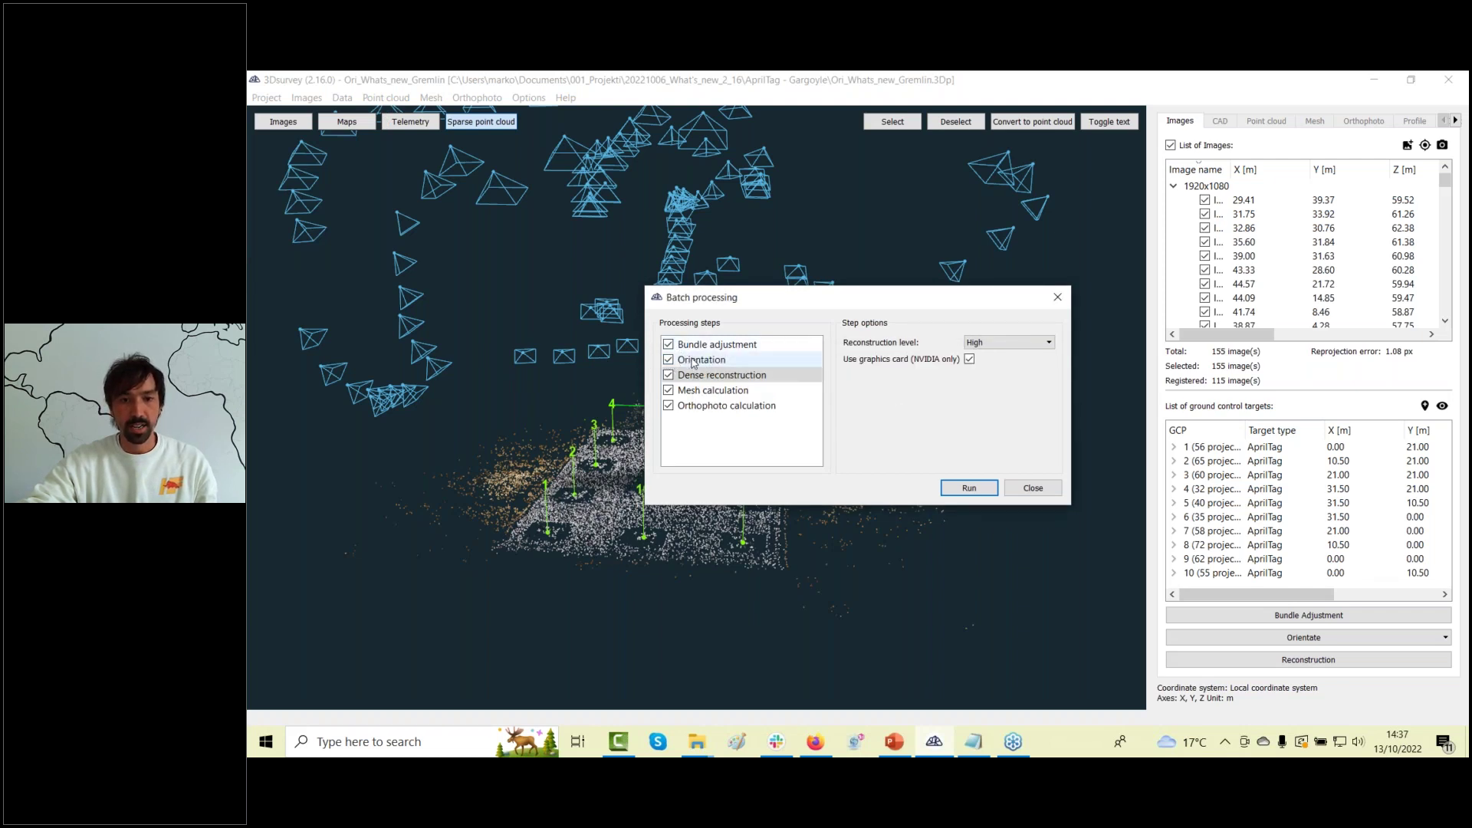
click(694, 361)
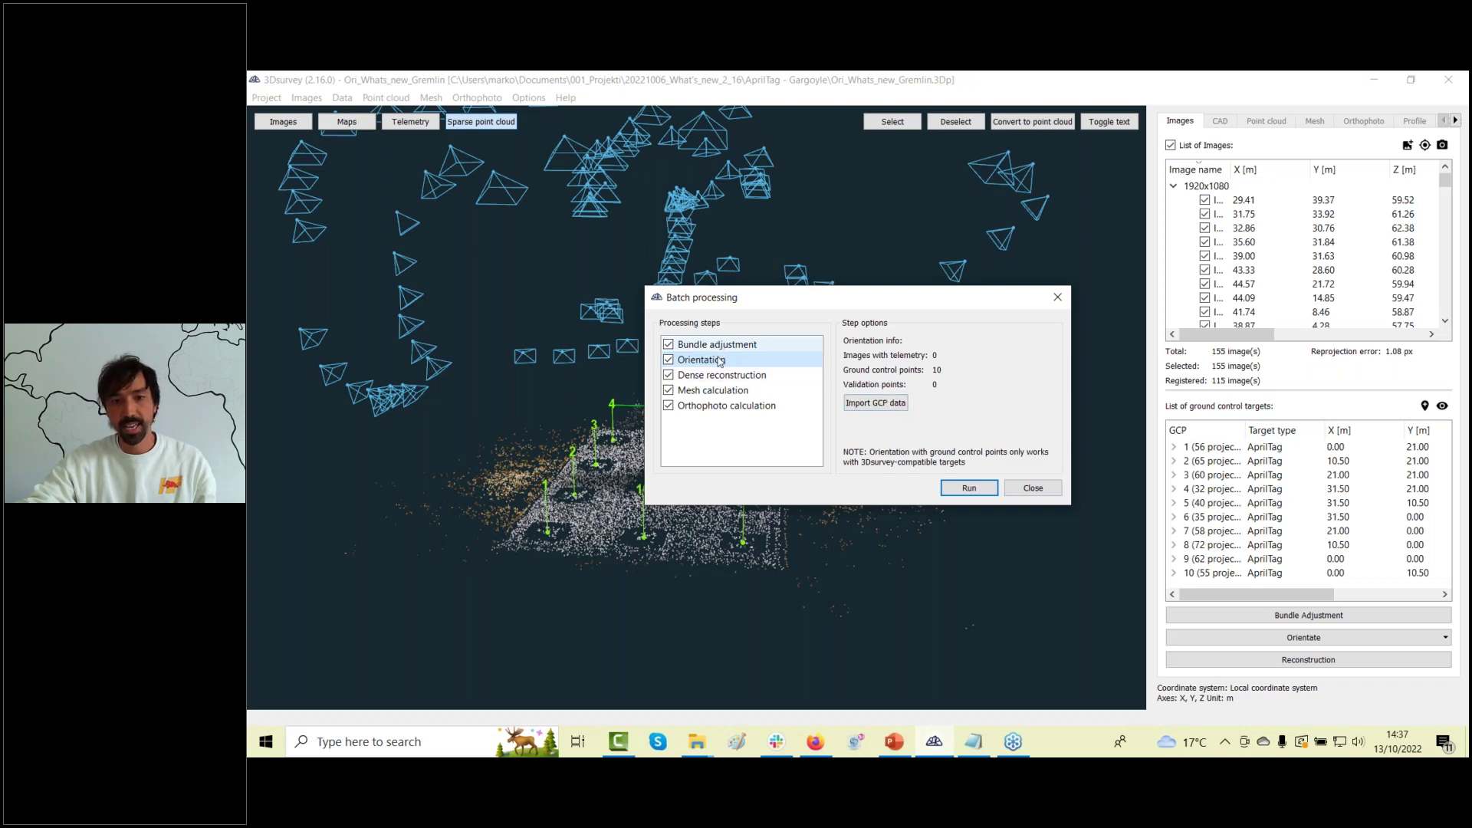
click(976, 491)
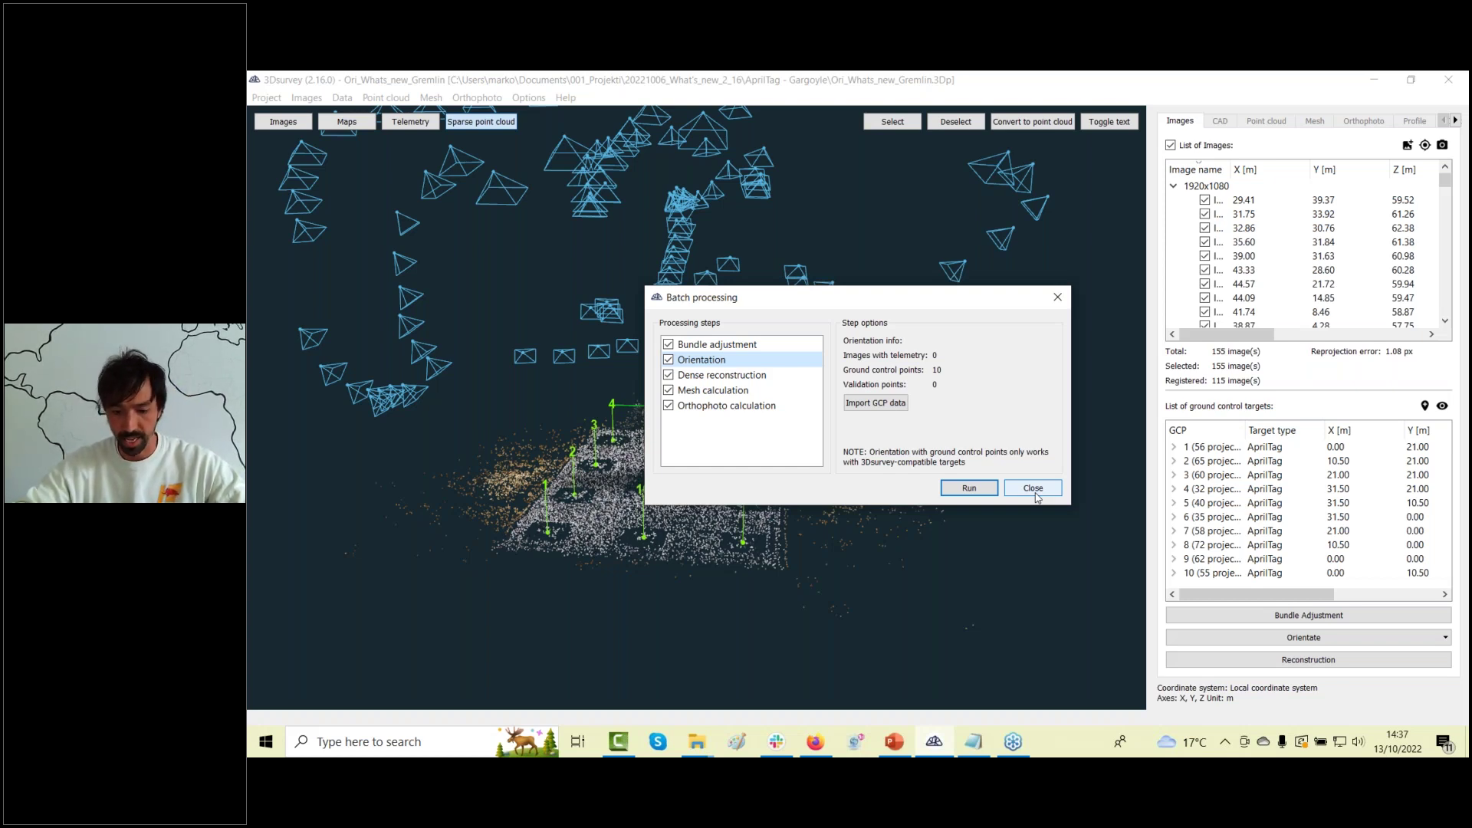
click(1035, 488)
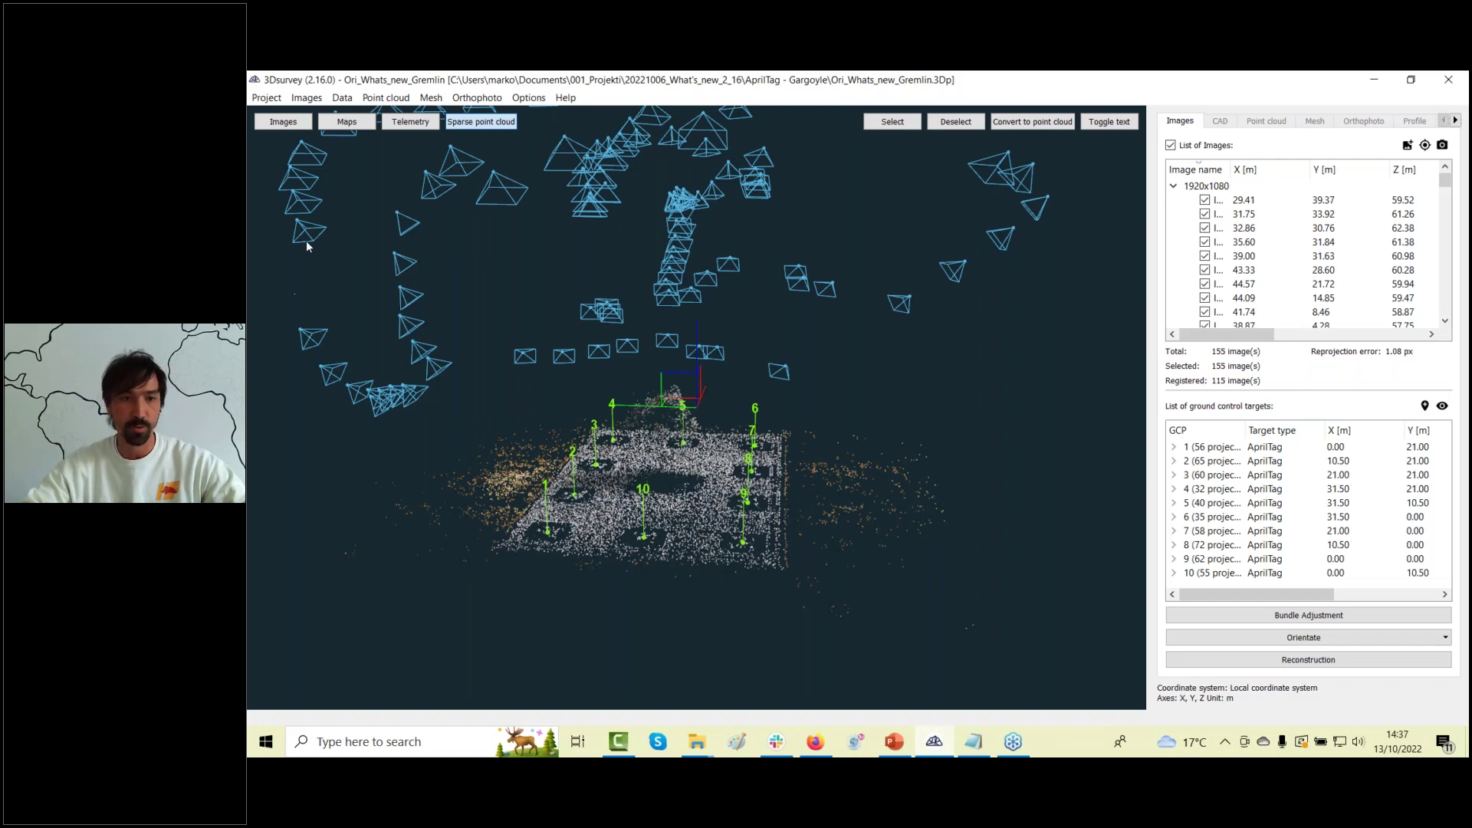
click(267, 98)
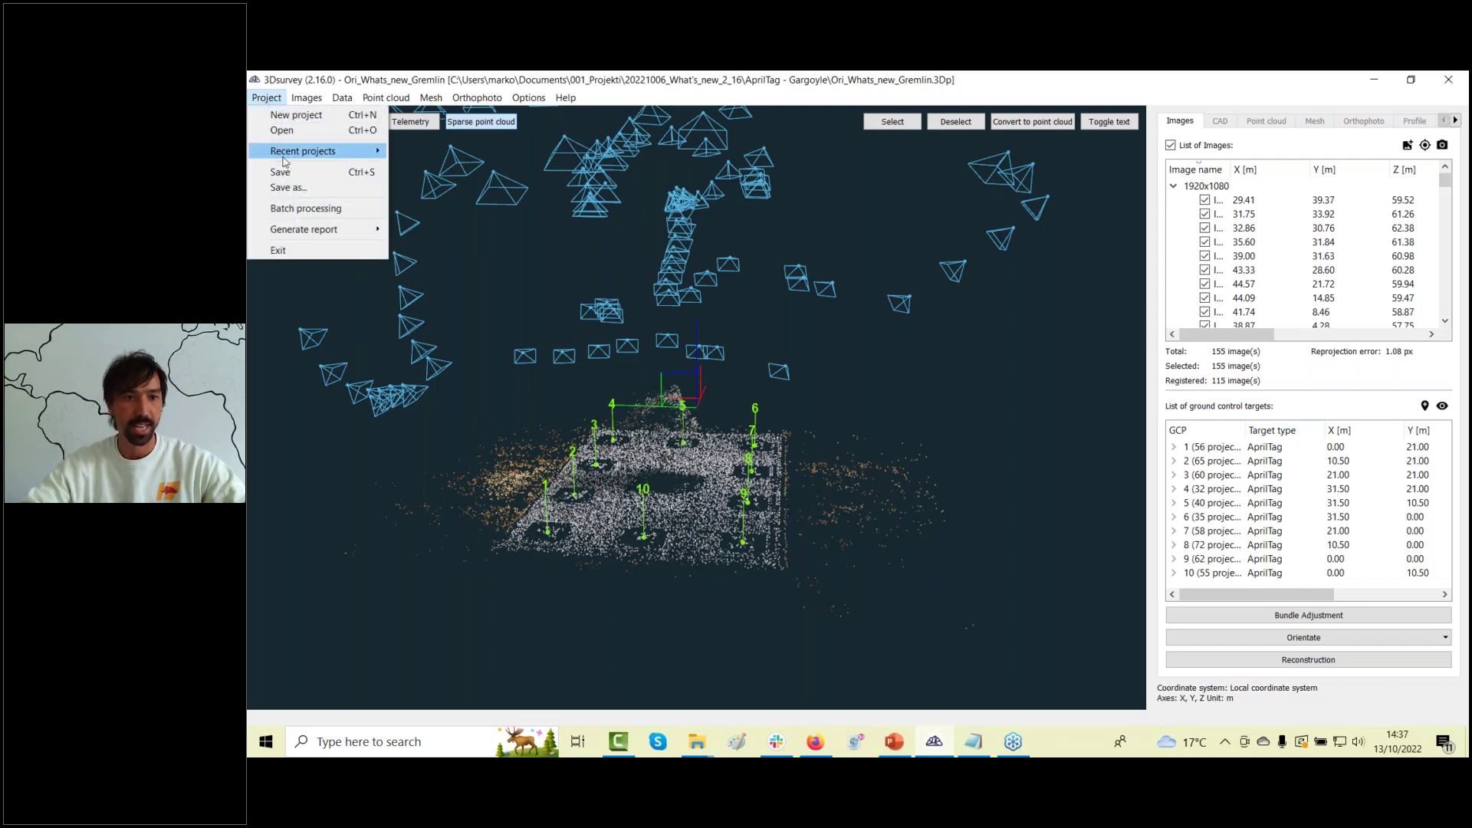
Open the recent Gradbisce_pirs_What's_NEW project, discarding unsaved changes.
mouse_move(278, 150)
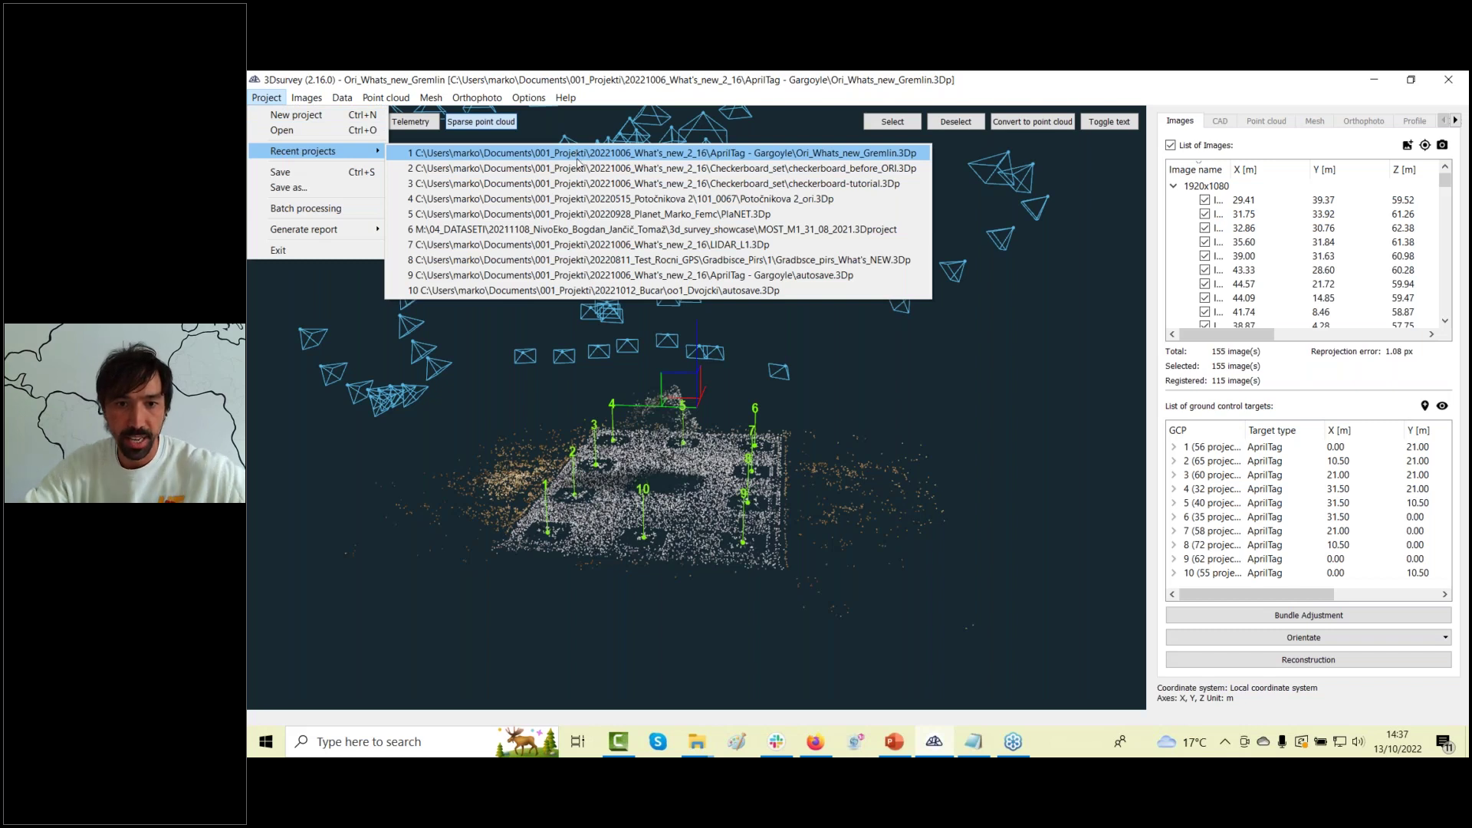
click(700, 259)
click(901, 429)
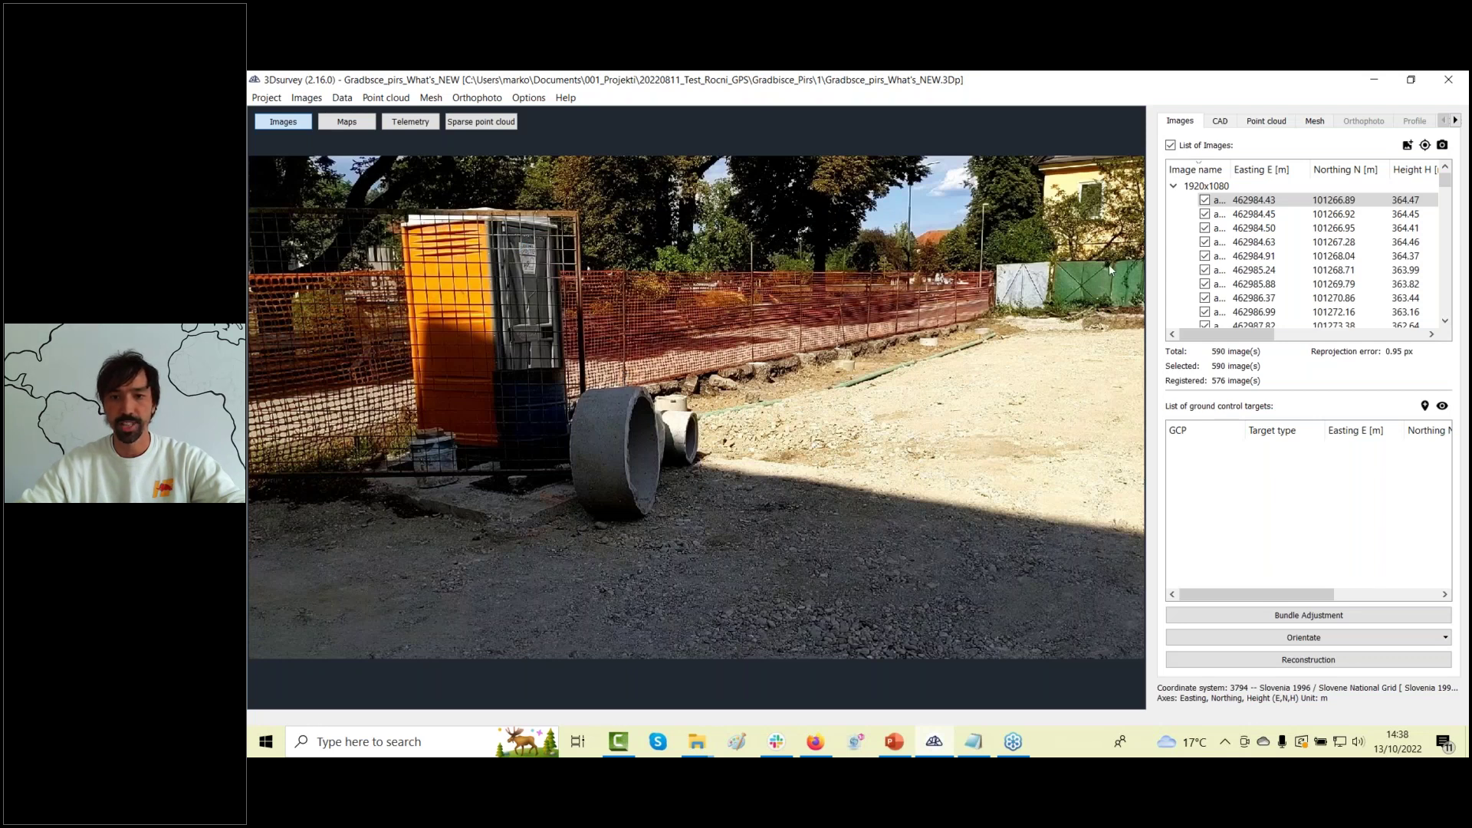
Step through the source photos one by one around the construction pit, then display the sparse cloud.
click(1263, 202)
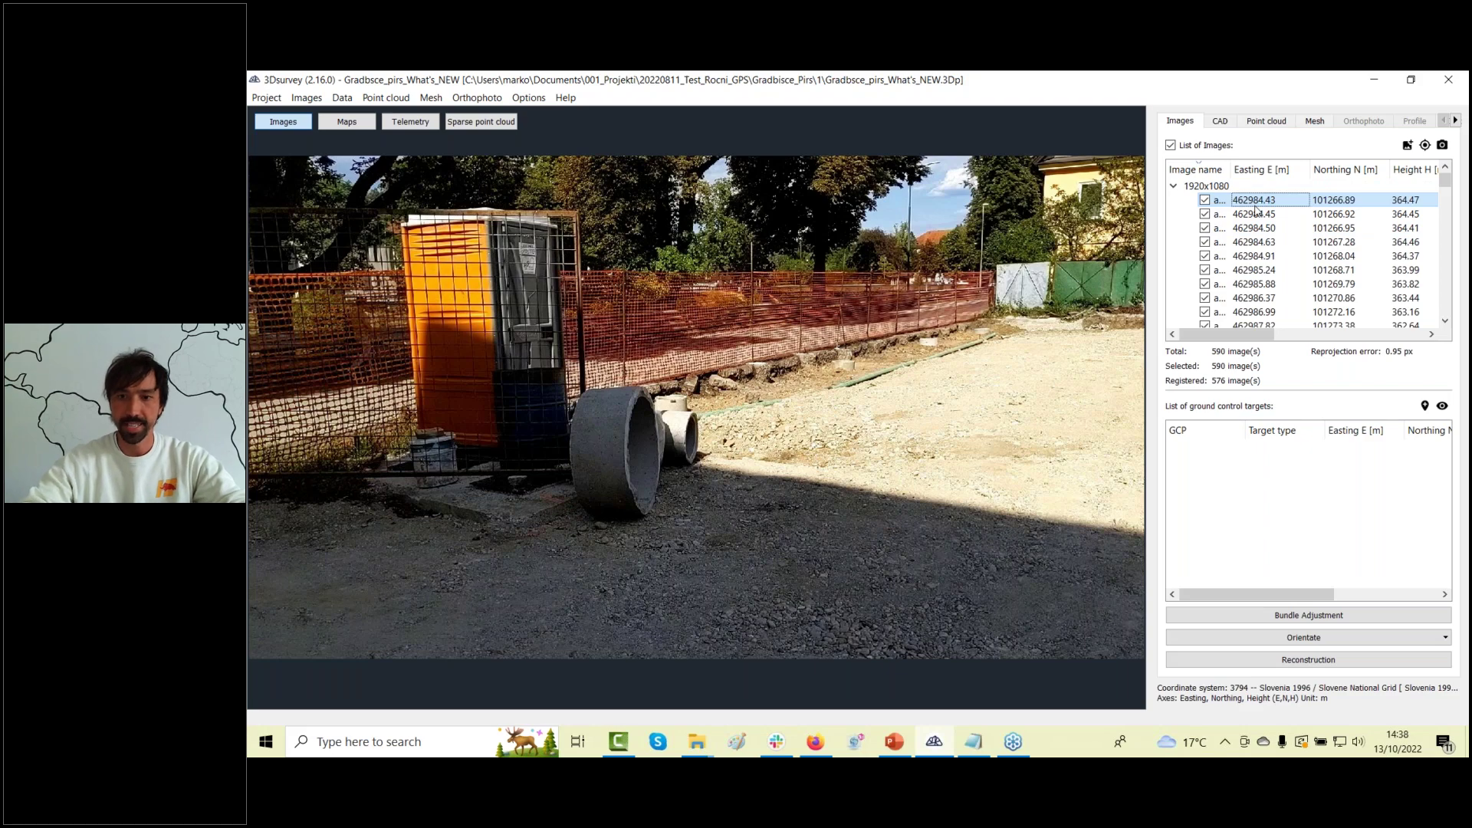
key(Down)
key(Down)
key(Down)
key(Down)
key(Down)
key(Down)
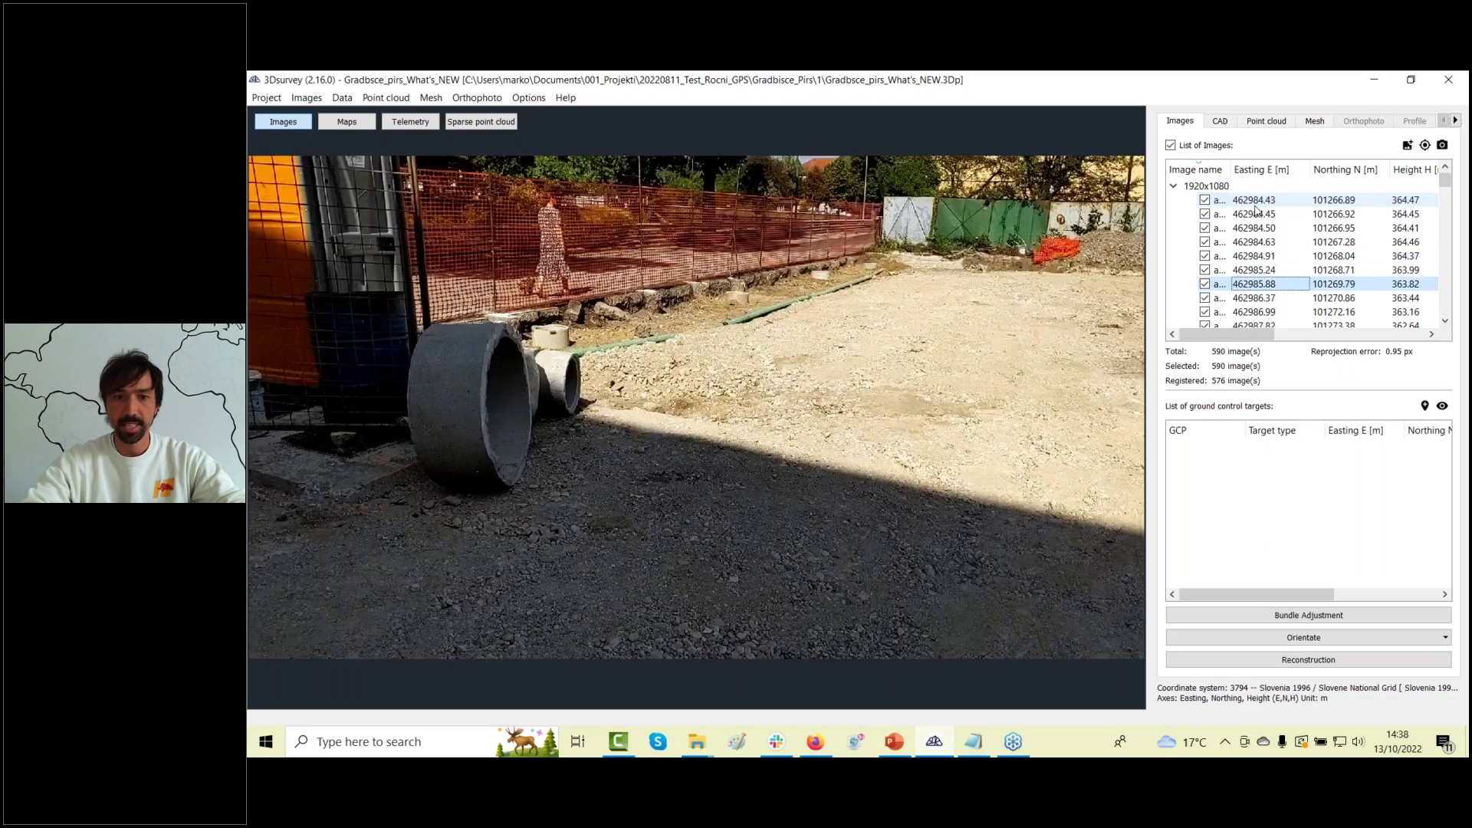
key(Down)
key(Down)
key(Down)
key(Down)
key(Down)
key(Down)
key(Down)
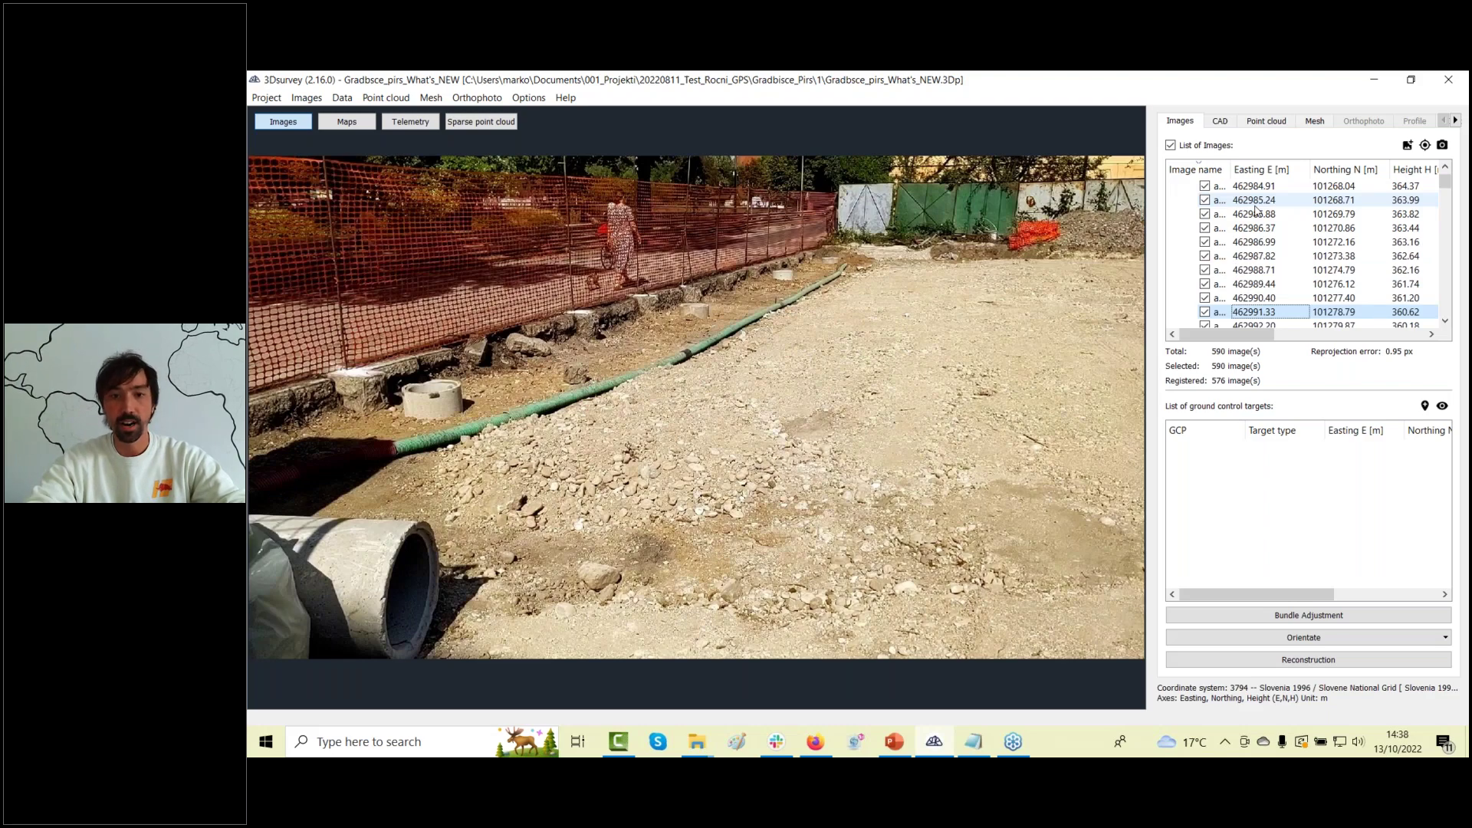
key(Down)
key(Down)
key(Down)
key(Down)
key(Down)
key(Down)
key(Down)
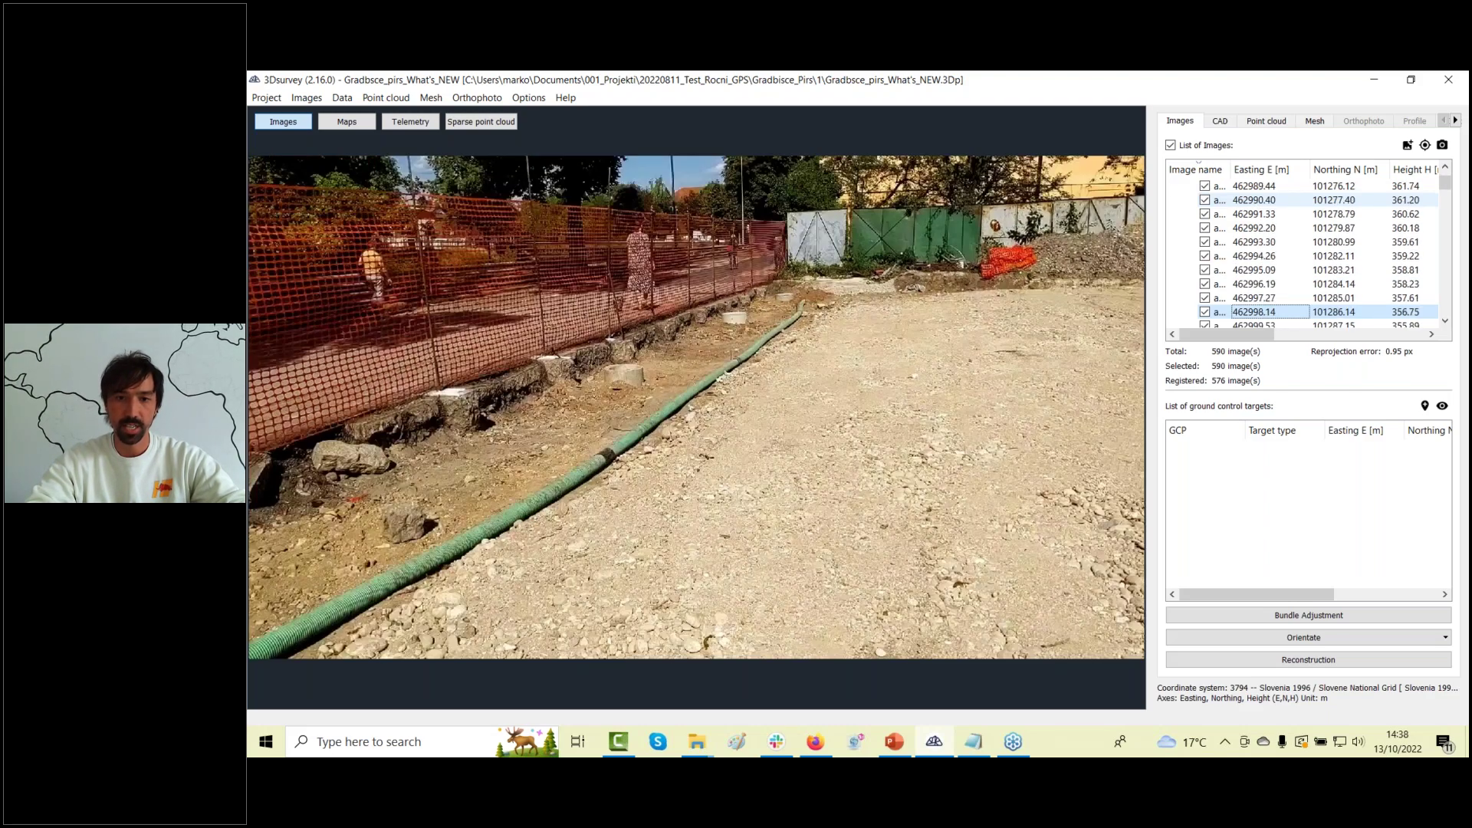
key(Down)
key(Down)
key(Down)
key(Down)
key(Down)
key(Down)
key(Down)
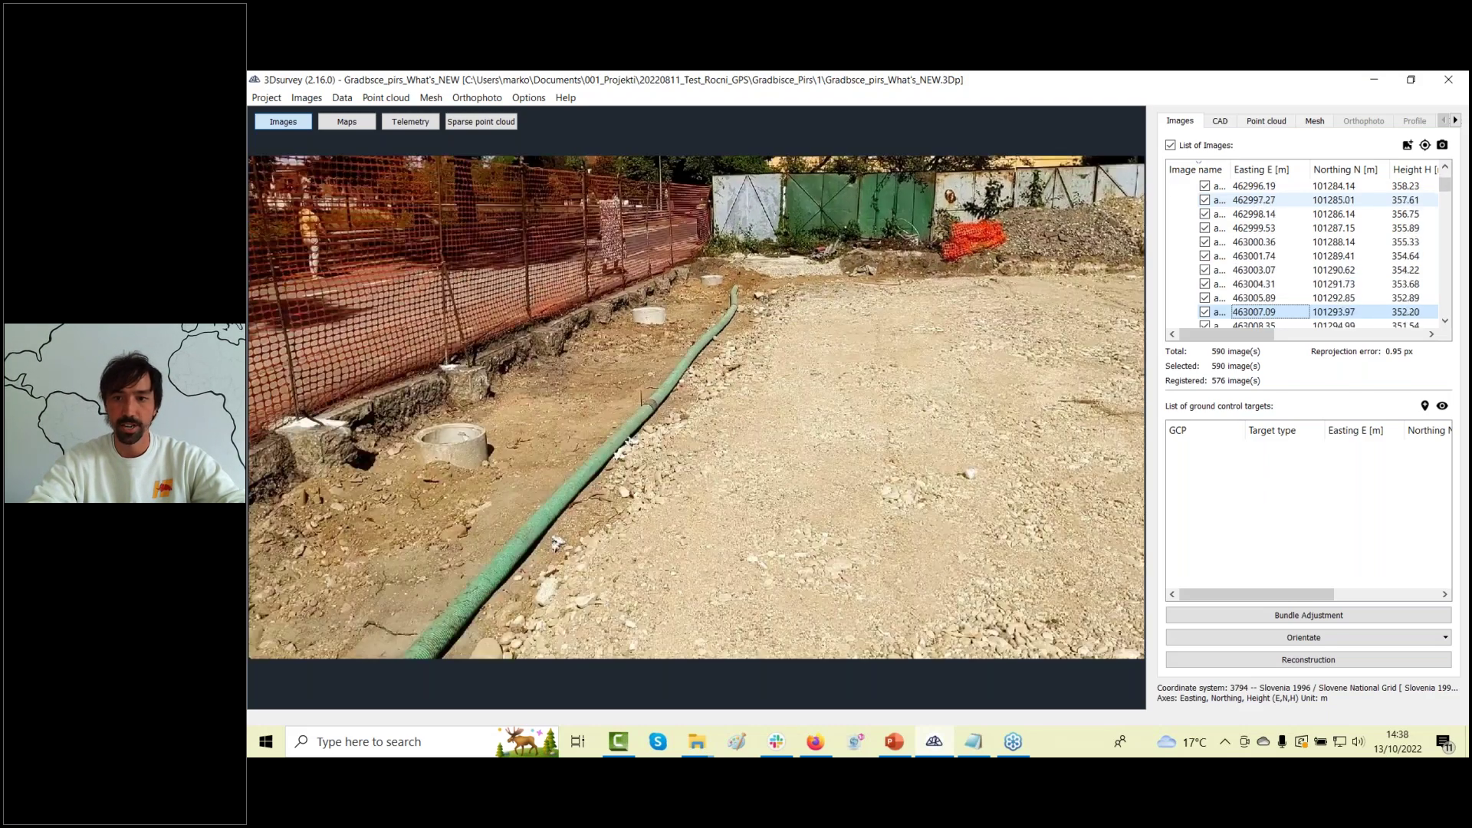
key(Down)
key(Down)
key(Down)
key(Down)
key(Down)
key(Down)
key(Down)
key(Down)
key(Down)
key(Down)
key(Down)
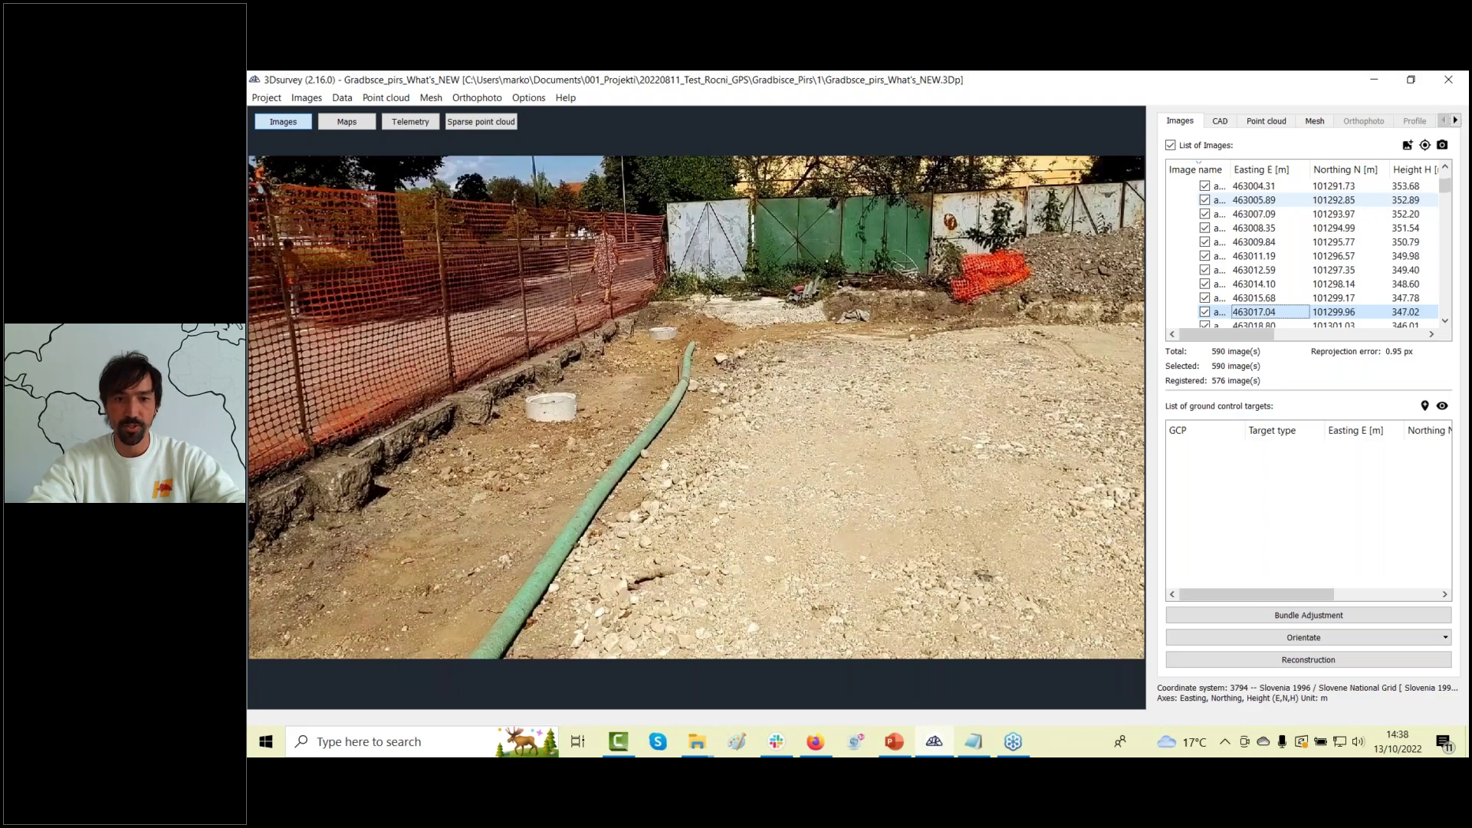
key(Down)
key(Down)
key(Down)
key(Down)
key(Down)
key(Down)
key(Down)
key(Down)
key(Down)
key(Down)
key(Down)
key(Down)
key(Down)
key(Down)
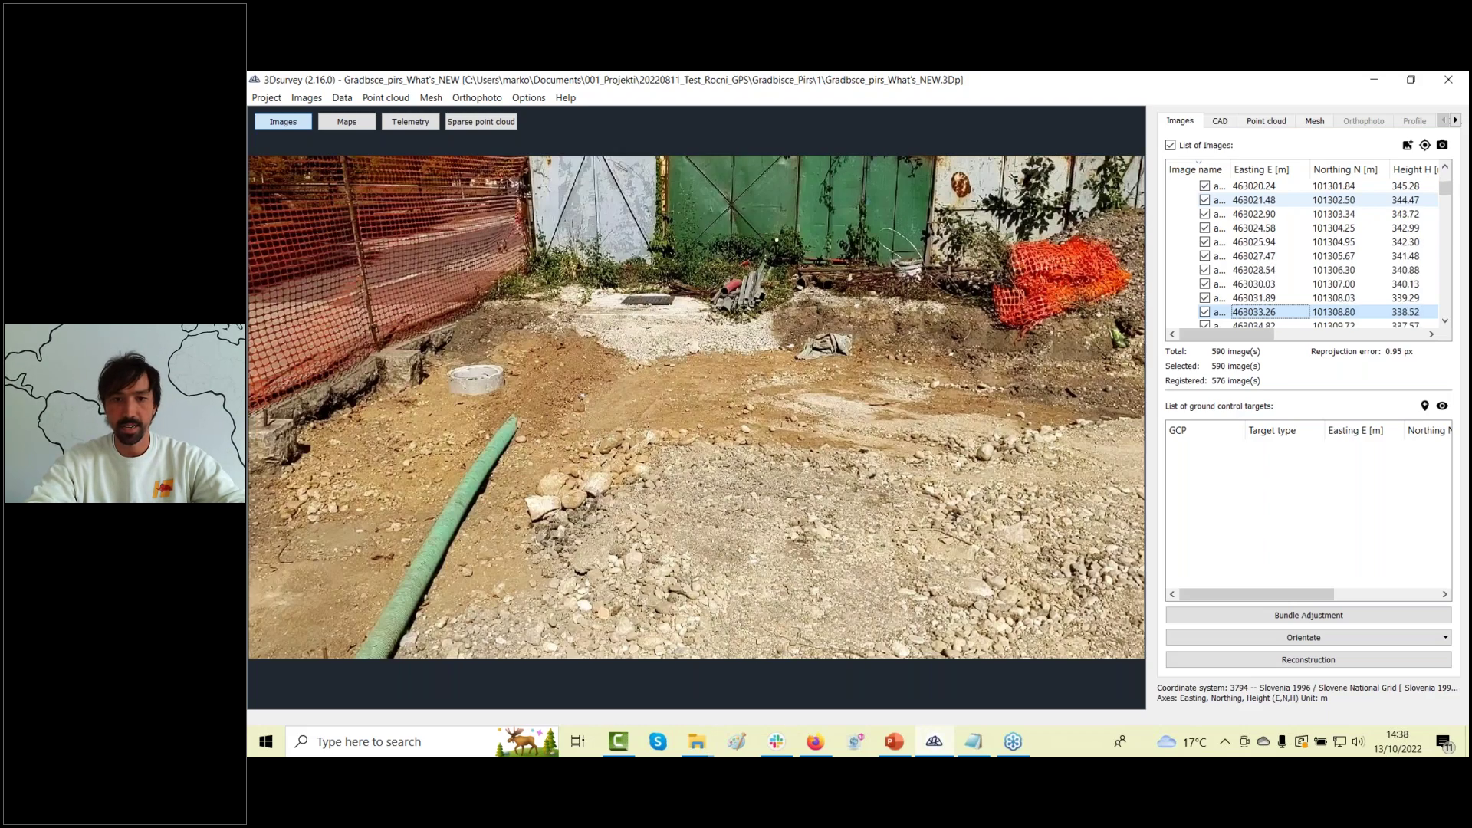
key(Down)
key(Down)
key(Down)
key(Down)
key(Down)
key(Down)
key(Down)
key(Down)
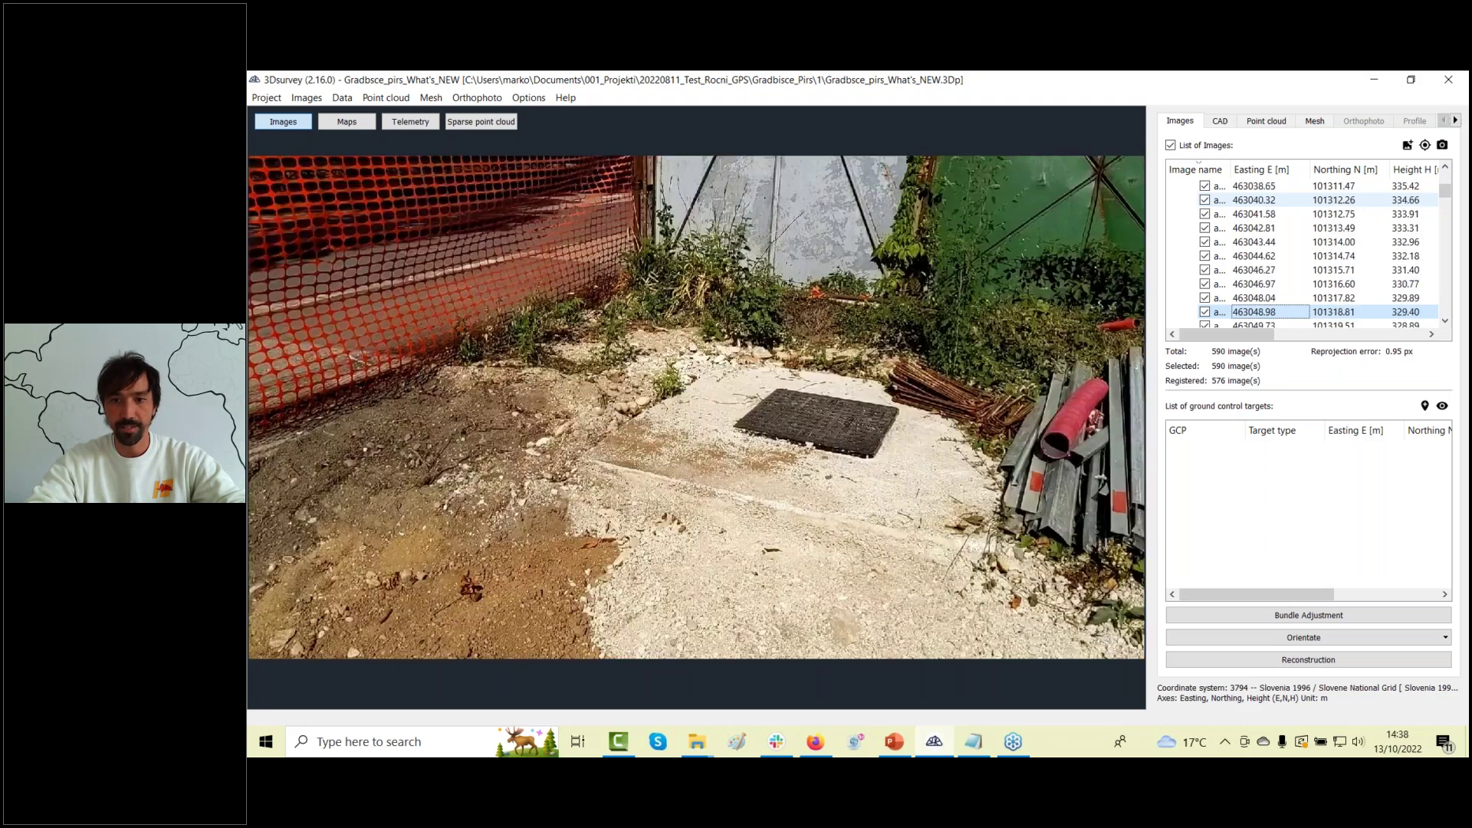
key(Down)
key(Down)
key(Down)
key(Down)
key(Down)
key(Down)
key(Down)
key(Down)
key(Down)
key(Down)
key(Down)
key(Down)
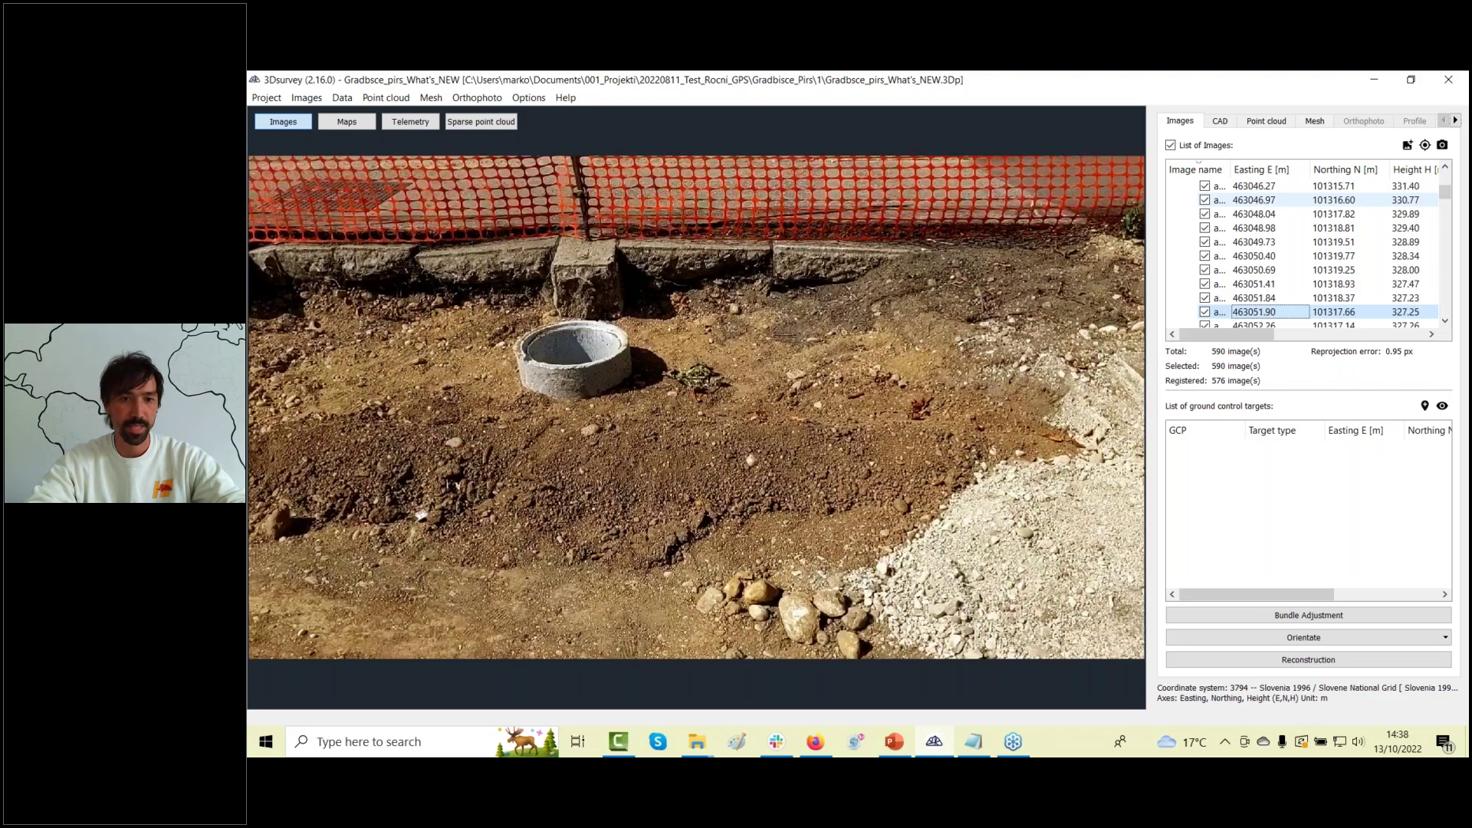
key(Down)
key(Down)
key(Down)
key(Down)
key(Down)
key(Down)
key(Down)
key(Down)
key(Down)
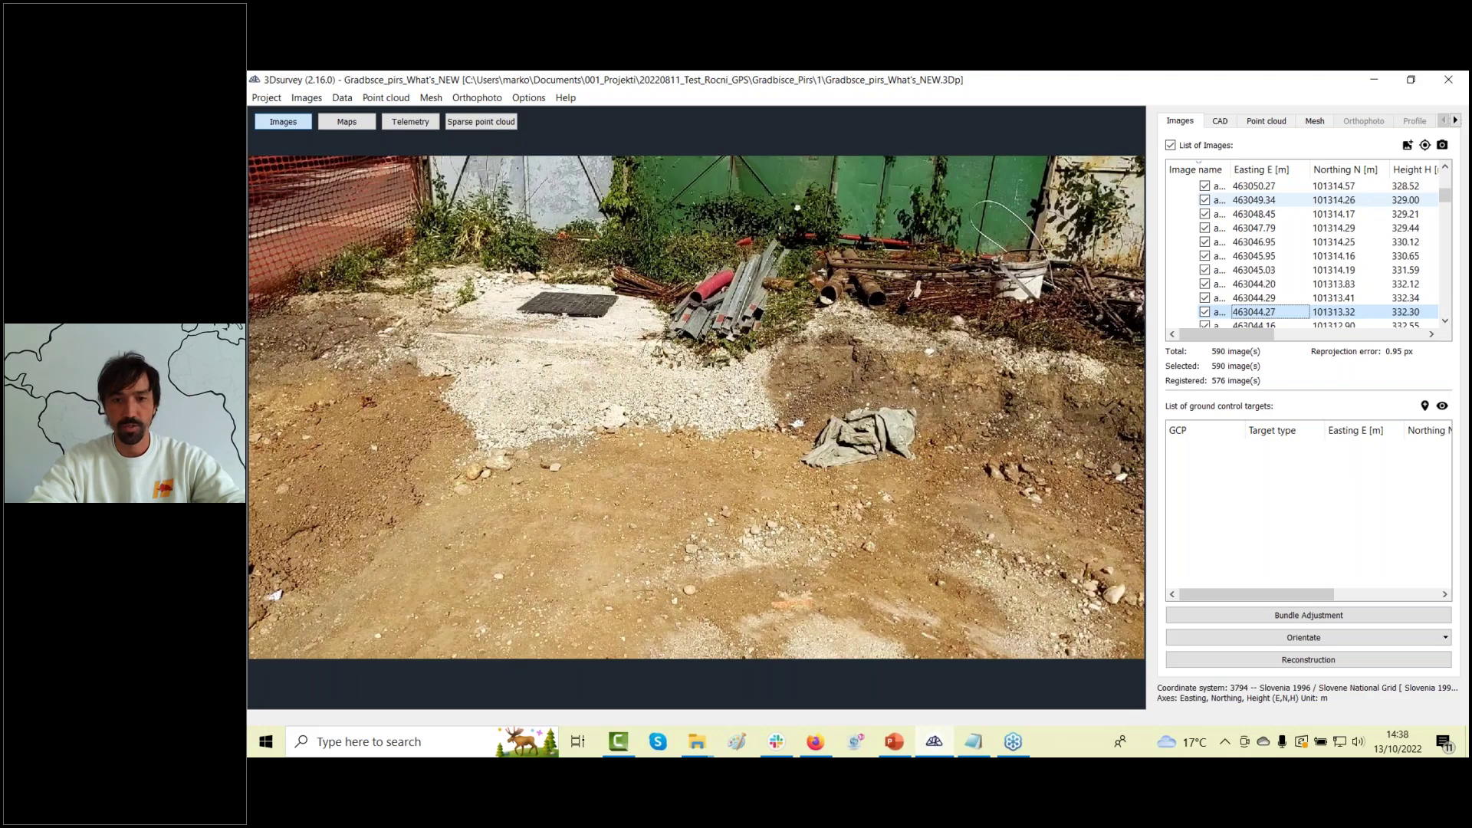
key(Down)
key(Down)
key(Down)
key(Down)
key(Down)
key(Down)
key(Down)
key(Down)
key(Down)
key(Down)
key(Down)
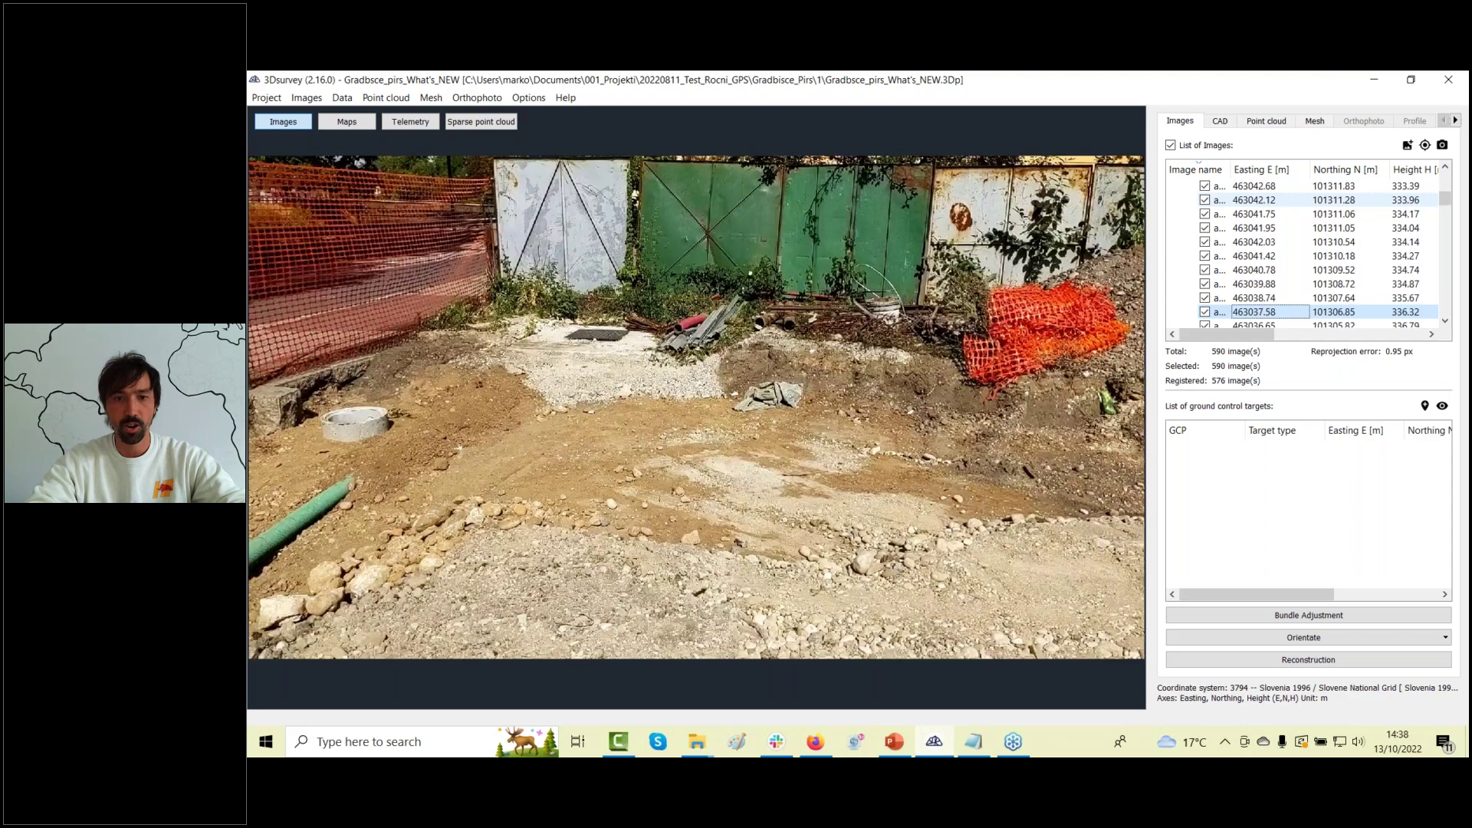
key(Down)
key(Down)
key(Down)
key(Down)
key(Down)
key(Down)
key(Down)
key(Down)
key(Down)
key(Down)
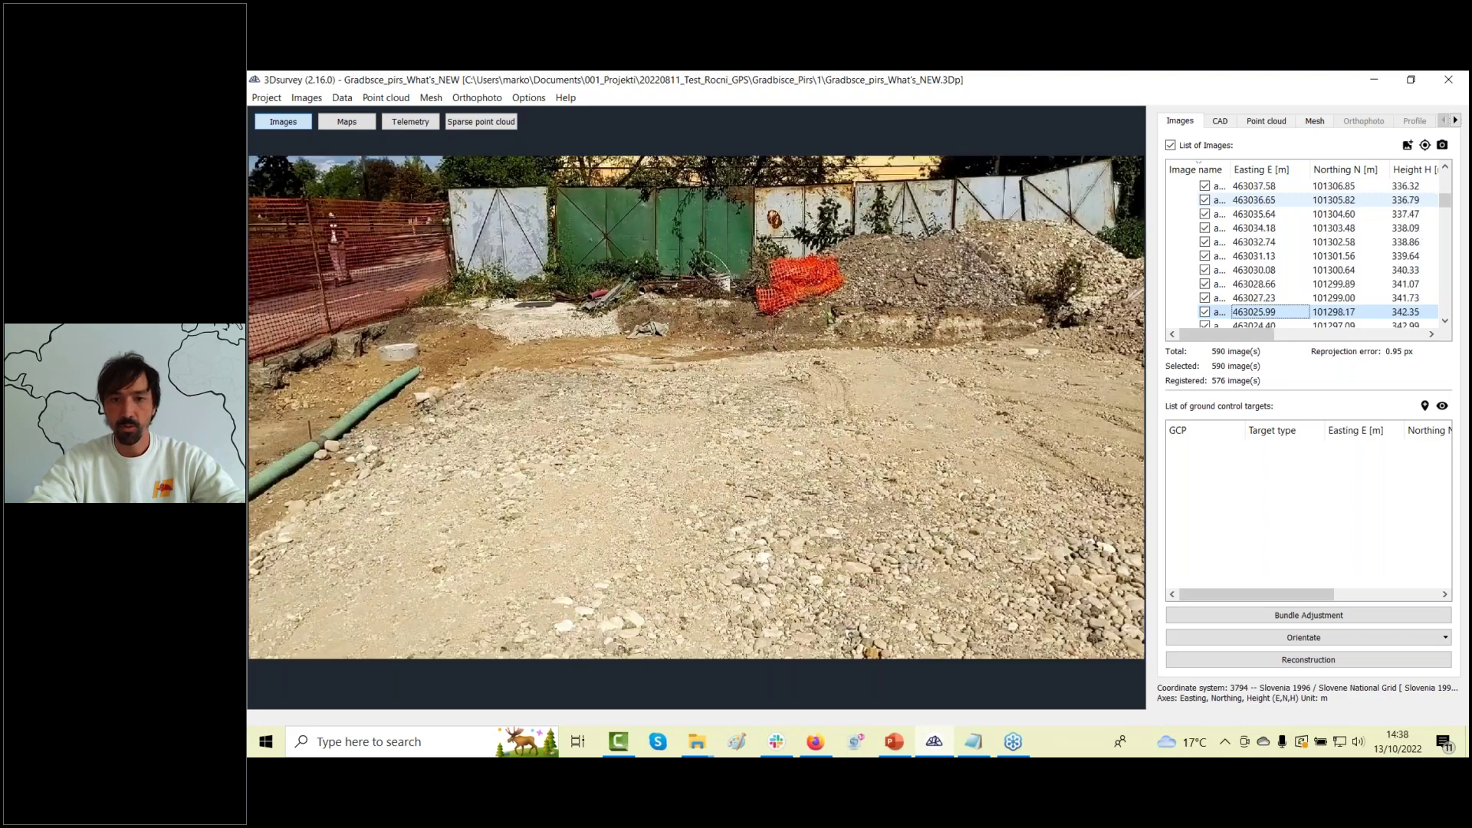
key(Down)
key(Down)
key(Down)
key(Down)
key(Down)
key(Down)
key(Down)
key(Down)
key(Down)
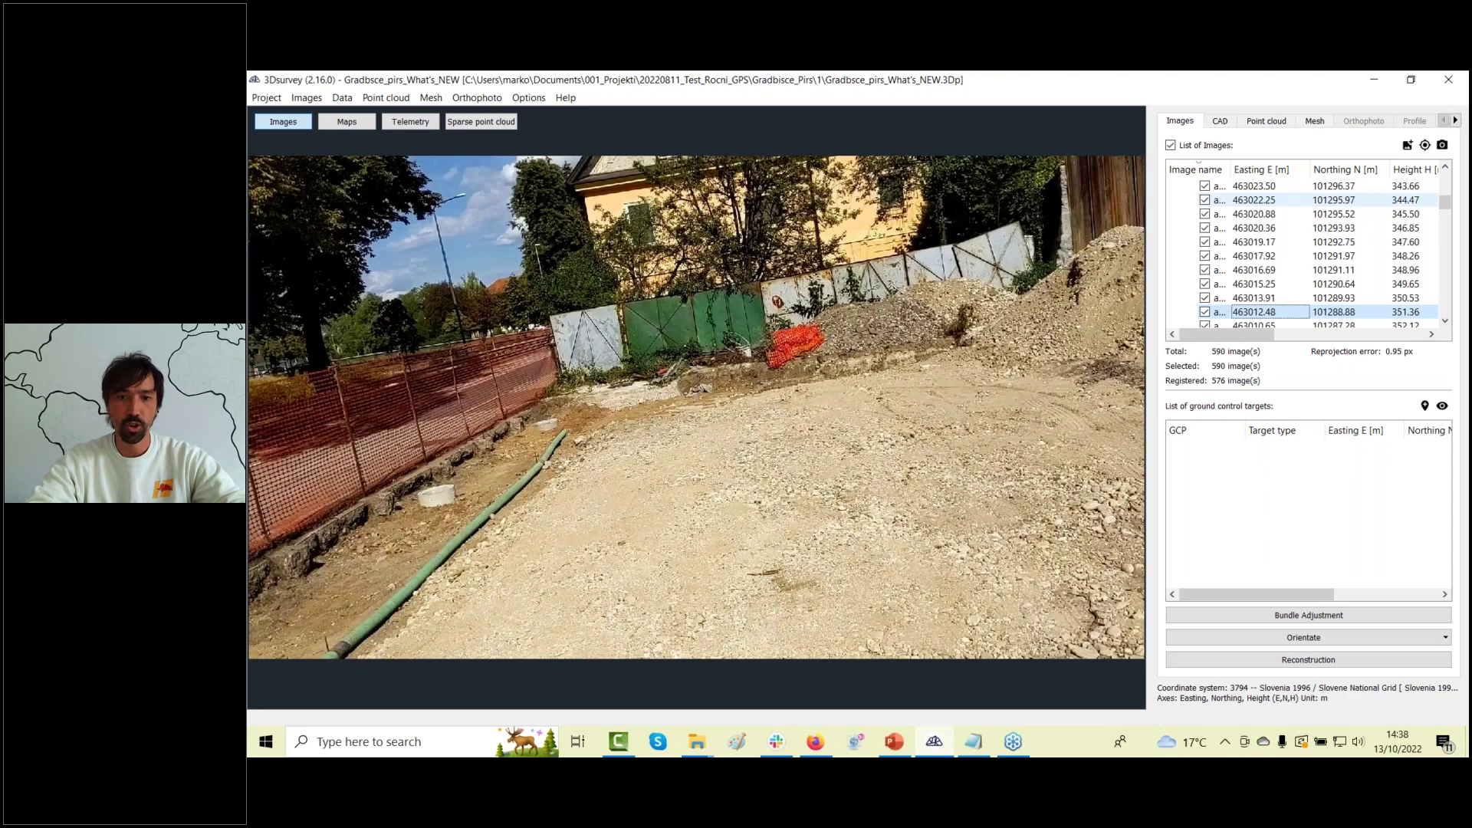
key(Down)
key(Down)
key(Down)
key(Down)
key(Down)
key(Down)
key(Down)
key(Down)
key(Down)
key(Down)
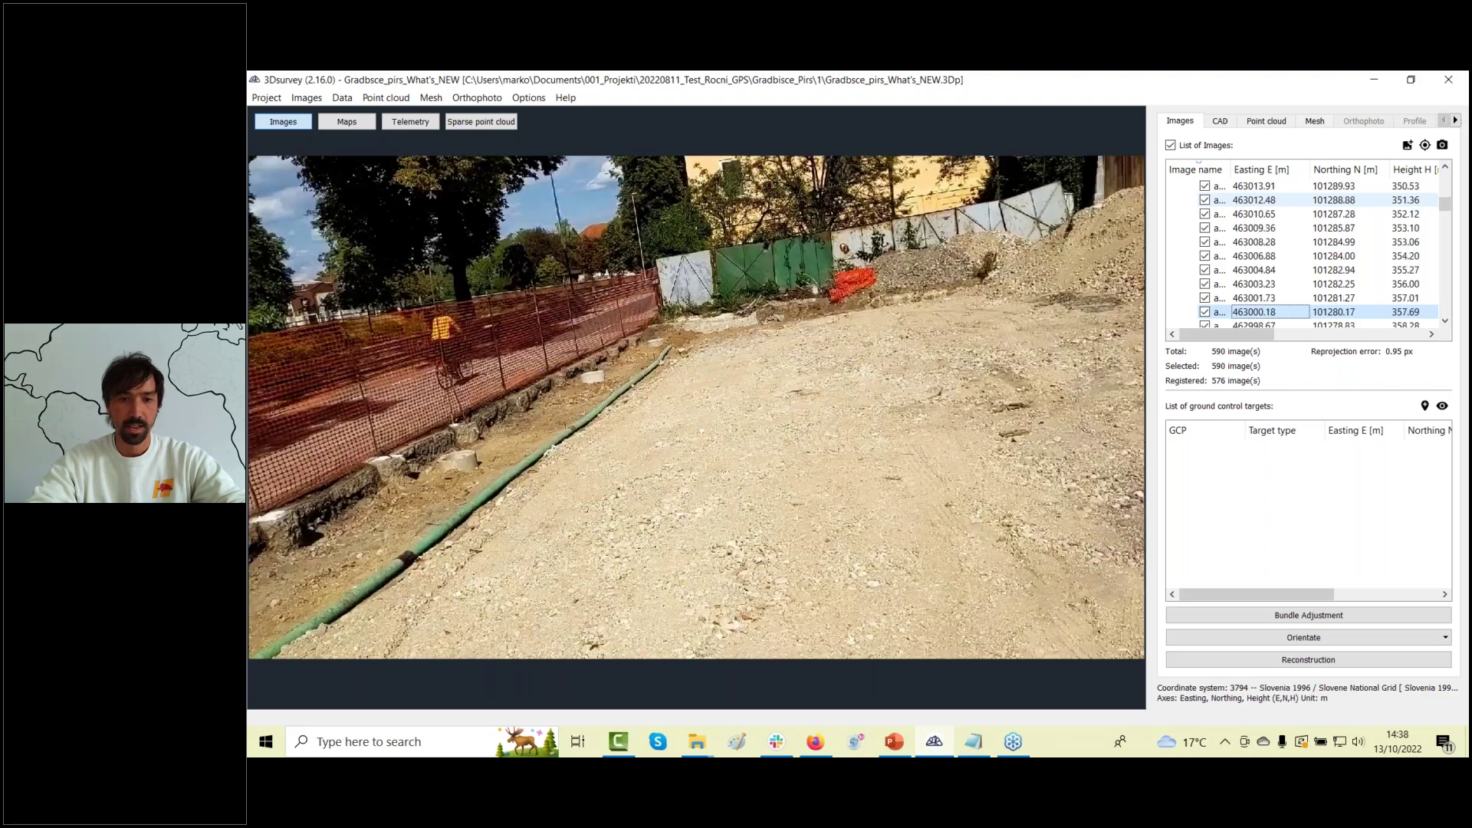
key(Down)
key(Down)
key(Down)
key(Down)
key(Down)
key(Down)
key(Down)
key(Down)
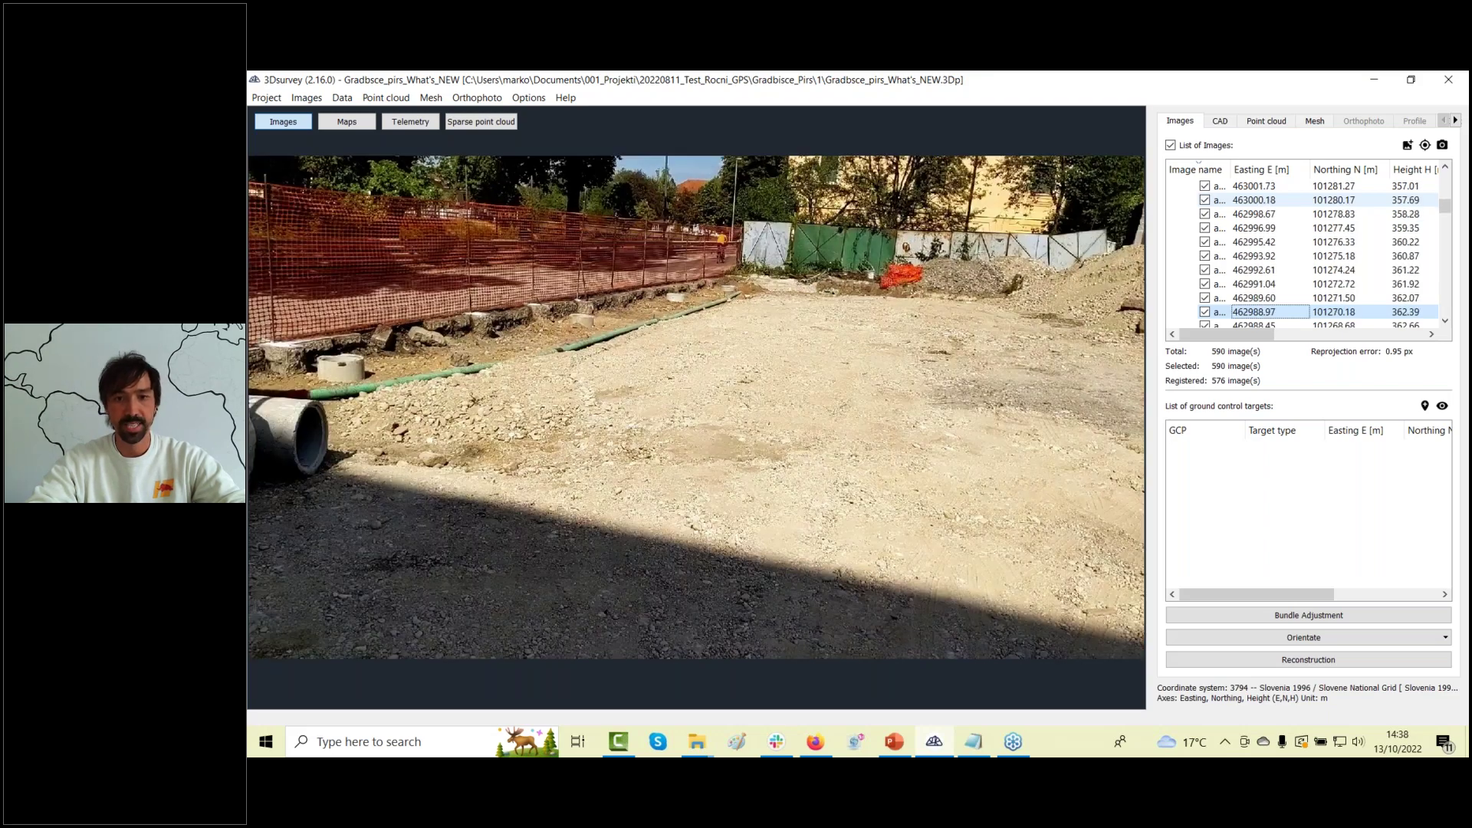
key(Down)
key(Down)
key(Down)
key(Down)
key(Down)
key(Down)
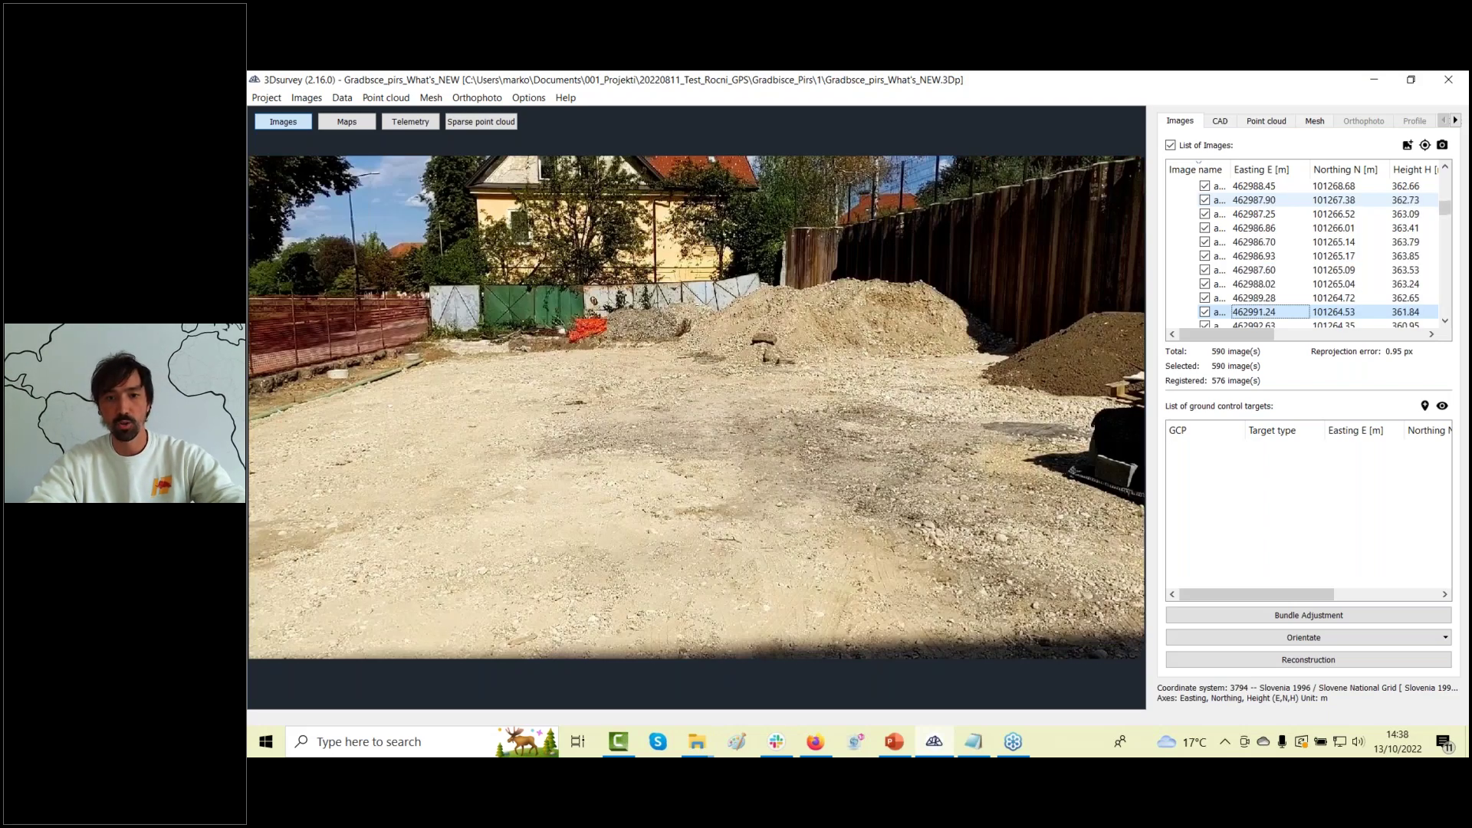
key(Down)
key(Down)
key(Down)
key(Down)
key(Down)
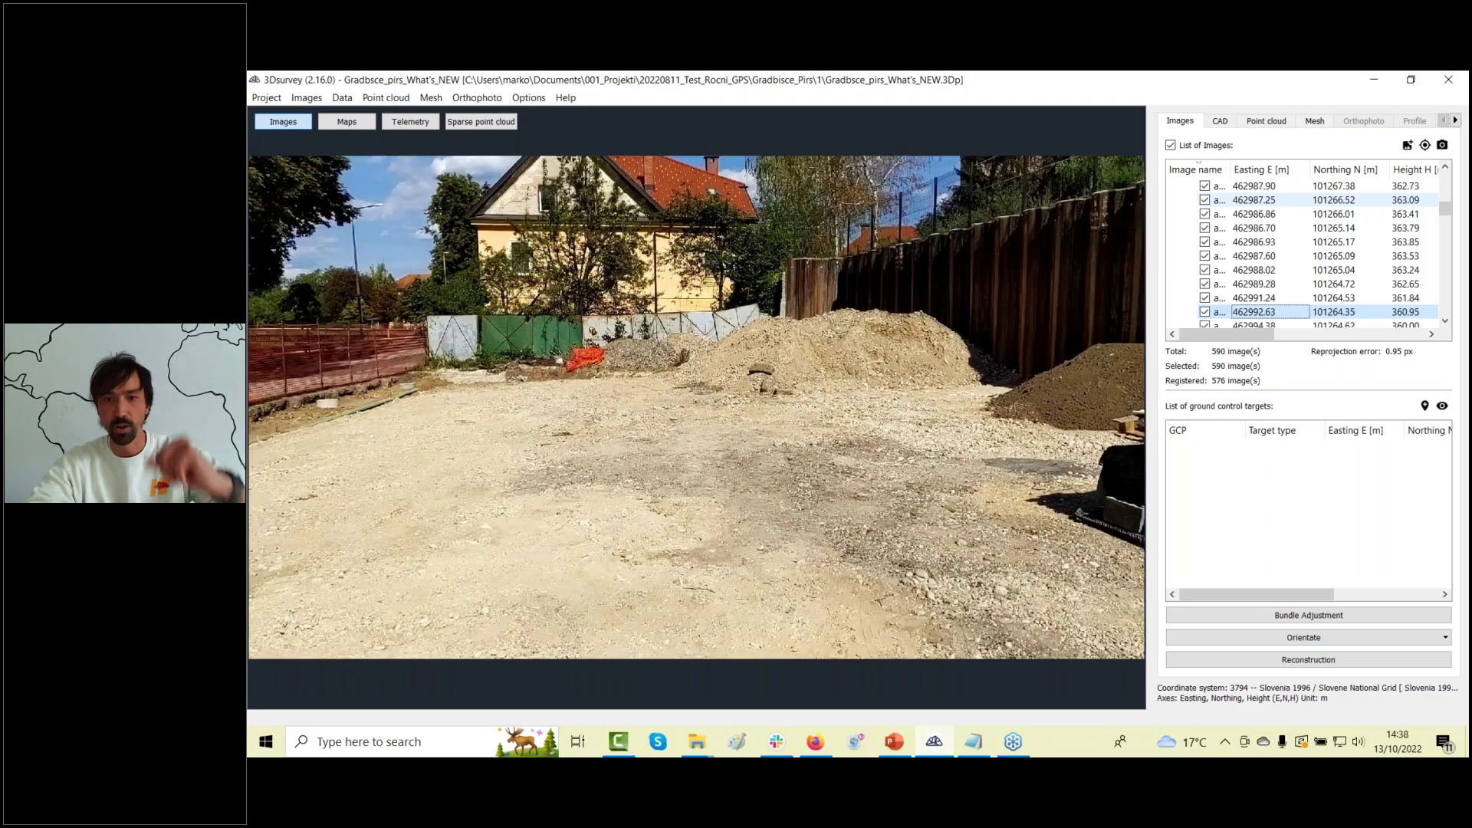
key(Down)
key(Down)
key(Down)
key(Down)
key(Down)
key(Down)
key(Down)
key(Down)
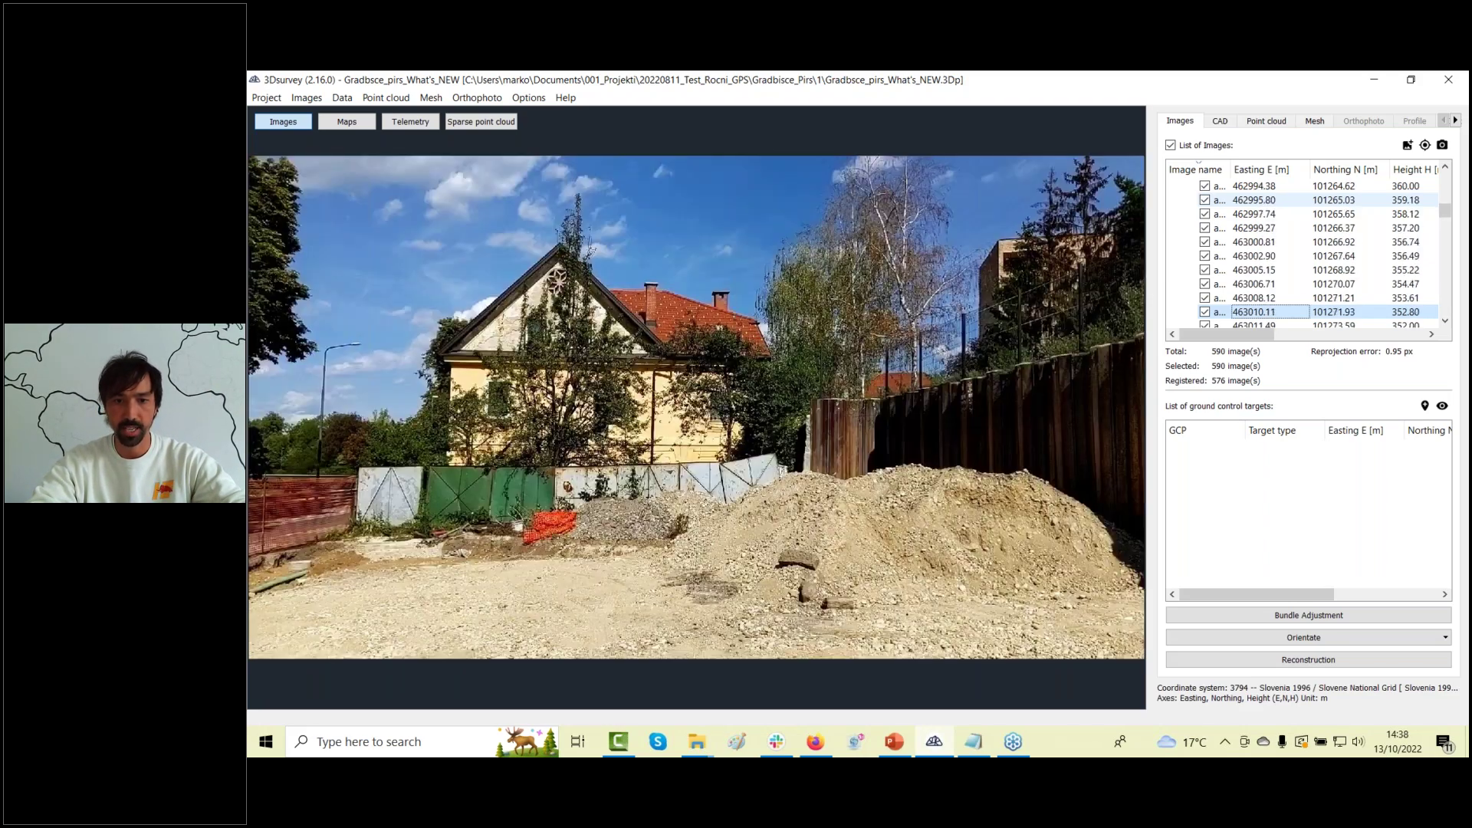
key(Down)
key(Down)
key(Down)
key(Down)
key(Down)
key(Down)
key(Down)
key(Down)
key(Down)
key(Down)
key(Down)
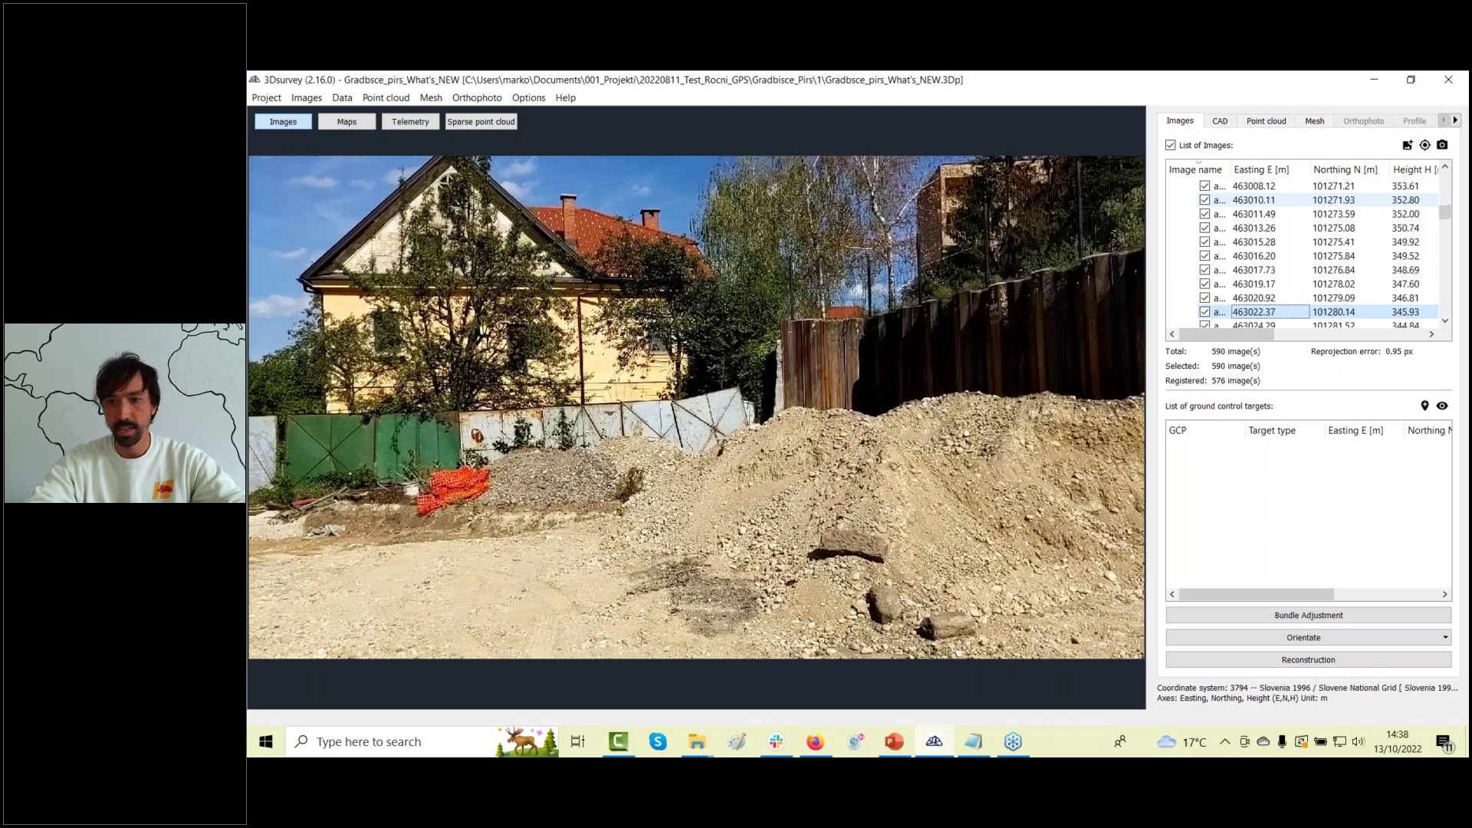
key(Down)
key(Down)
key(Down)
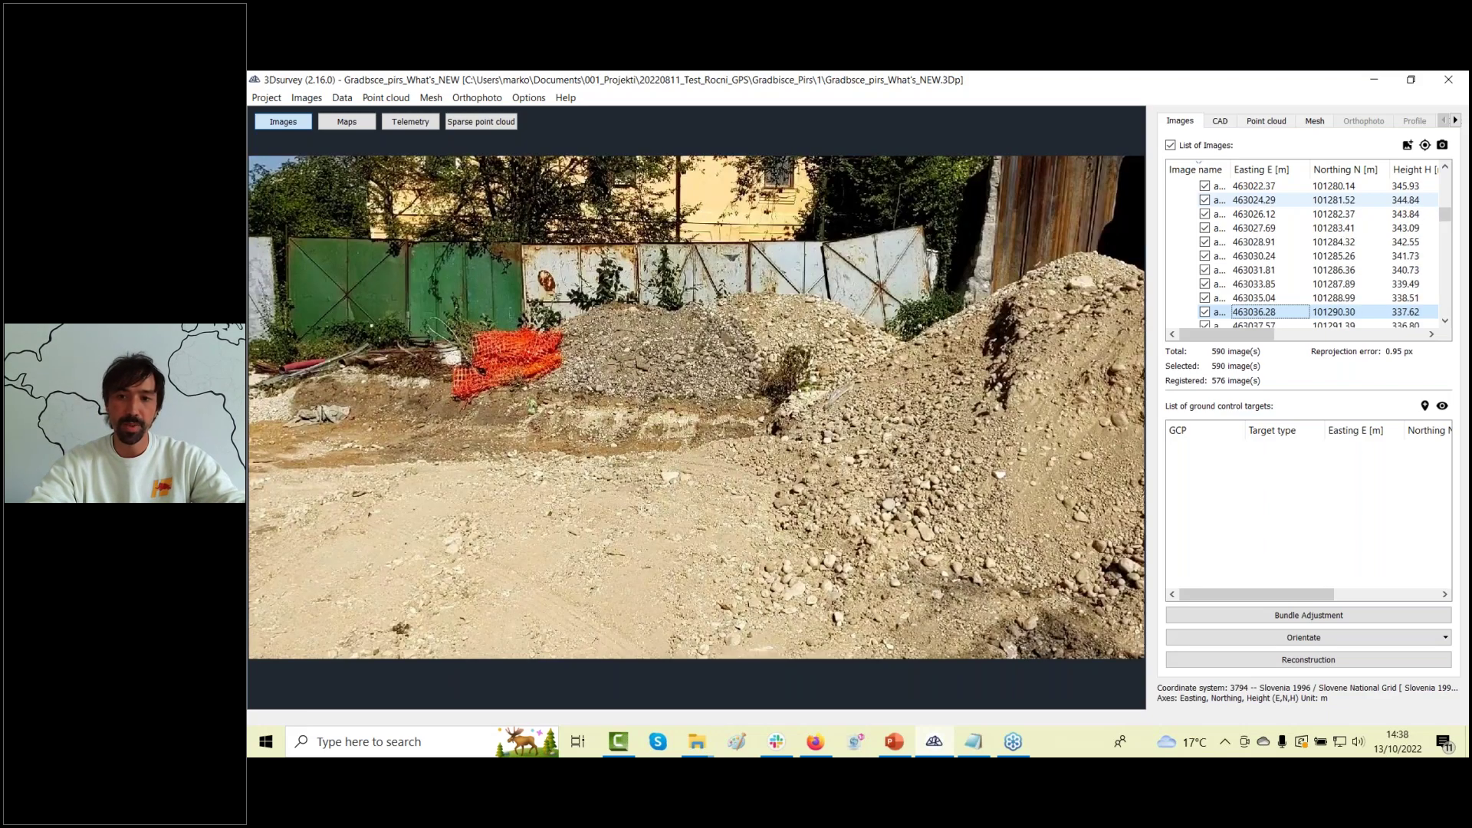
key(Down)
key(Down)
key(Down)
key(Down)
key(Down)
key(Down)
key(Down)
key(Down)
key(Down)
key(Down)
key(Down)
key(Down)
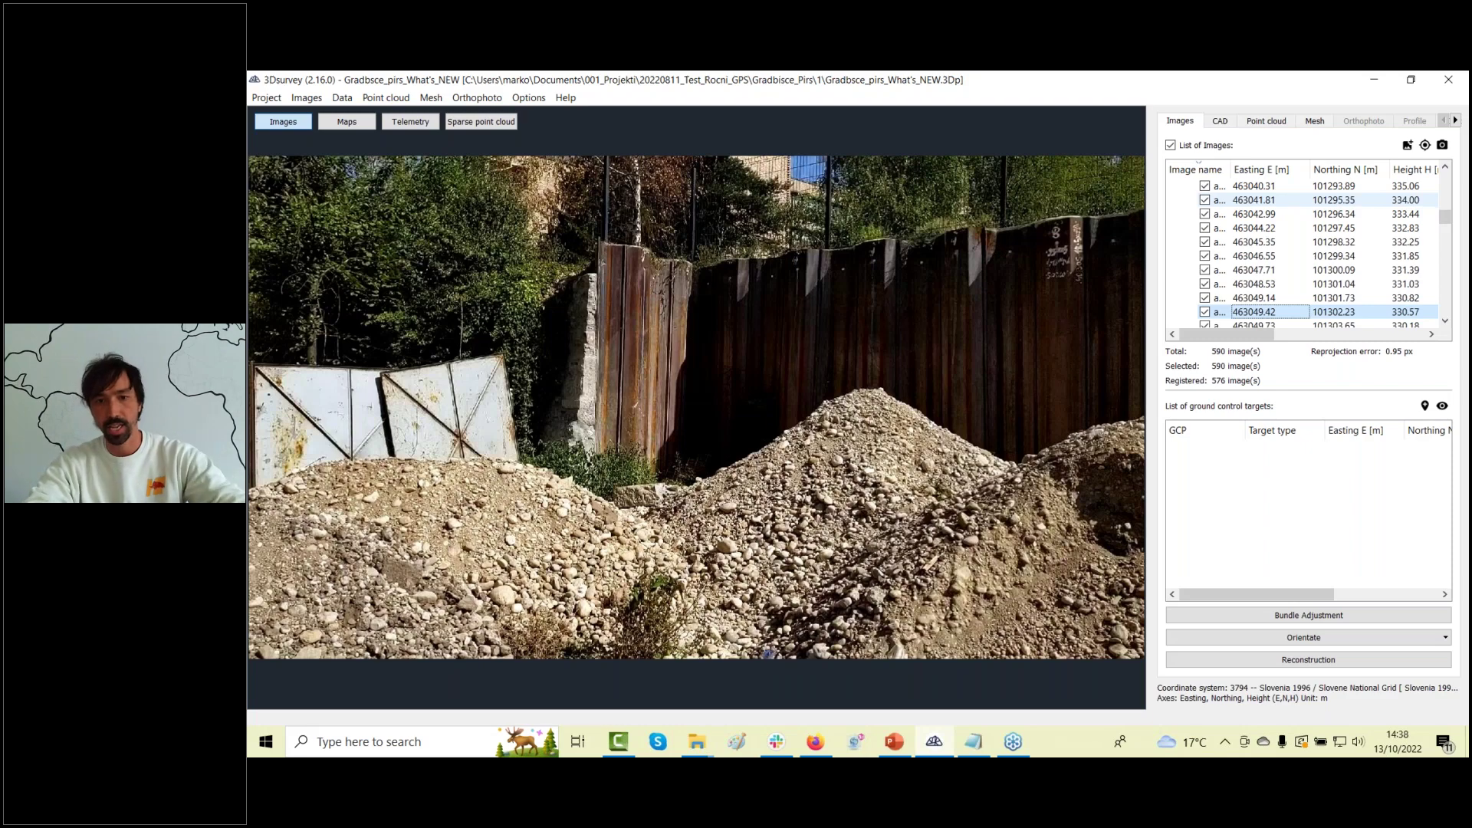
key(Down)
key(Down)
key(Down)
key(Down)
key(Down)
key(Down)
key(Down)
key(Down)
key(Down)
key(Down)
key(Down)
key(Down)
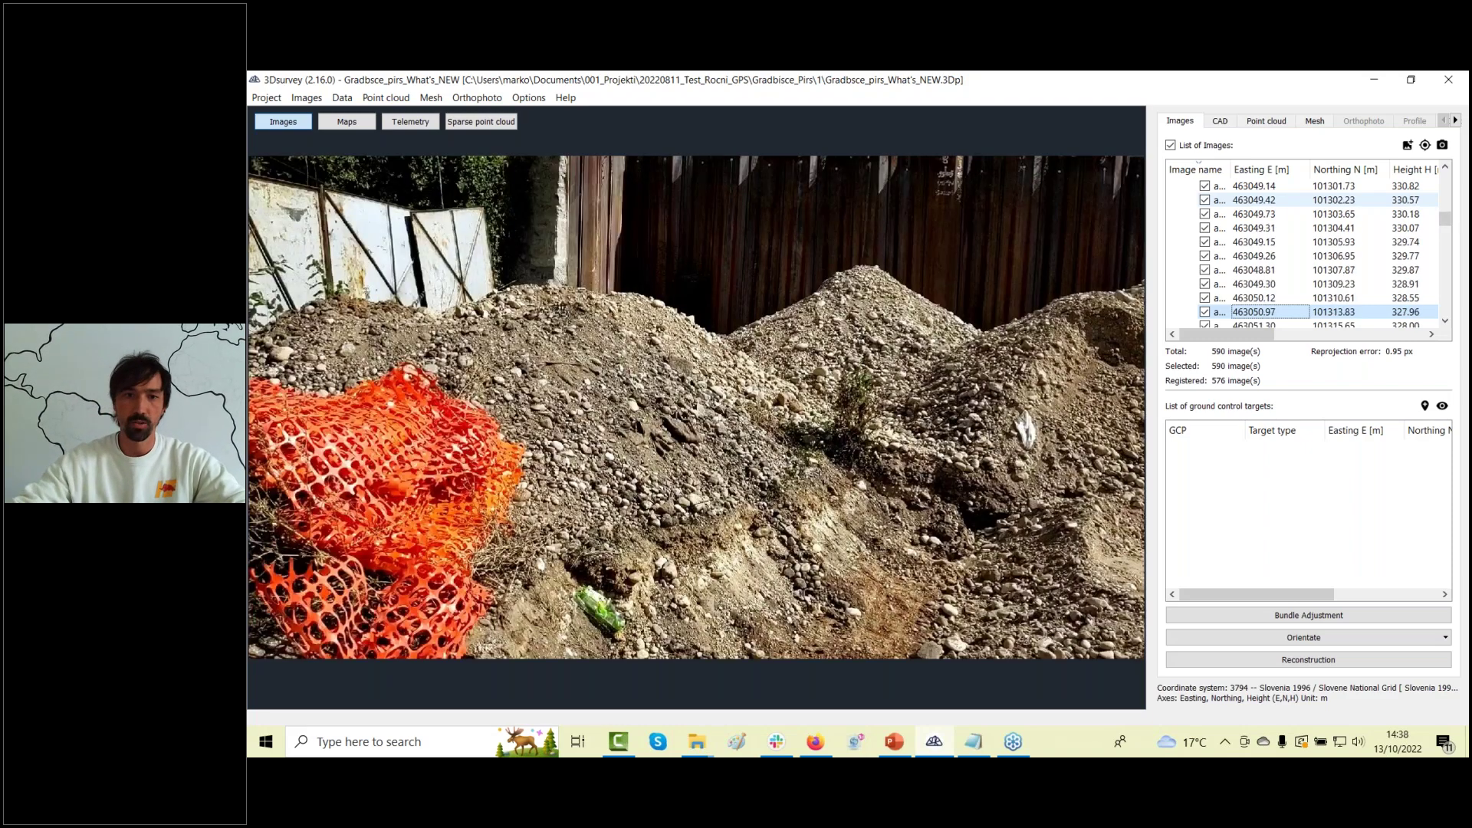
click(481, 121)
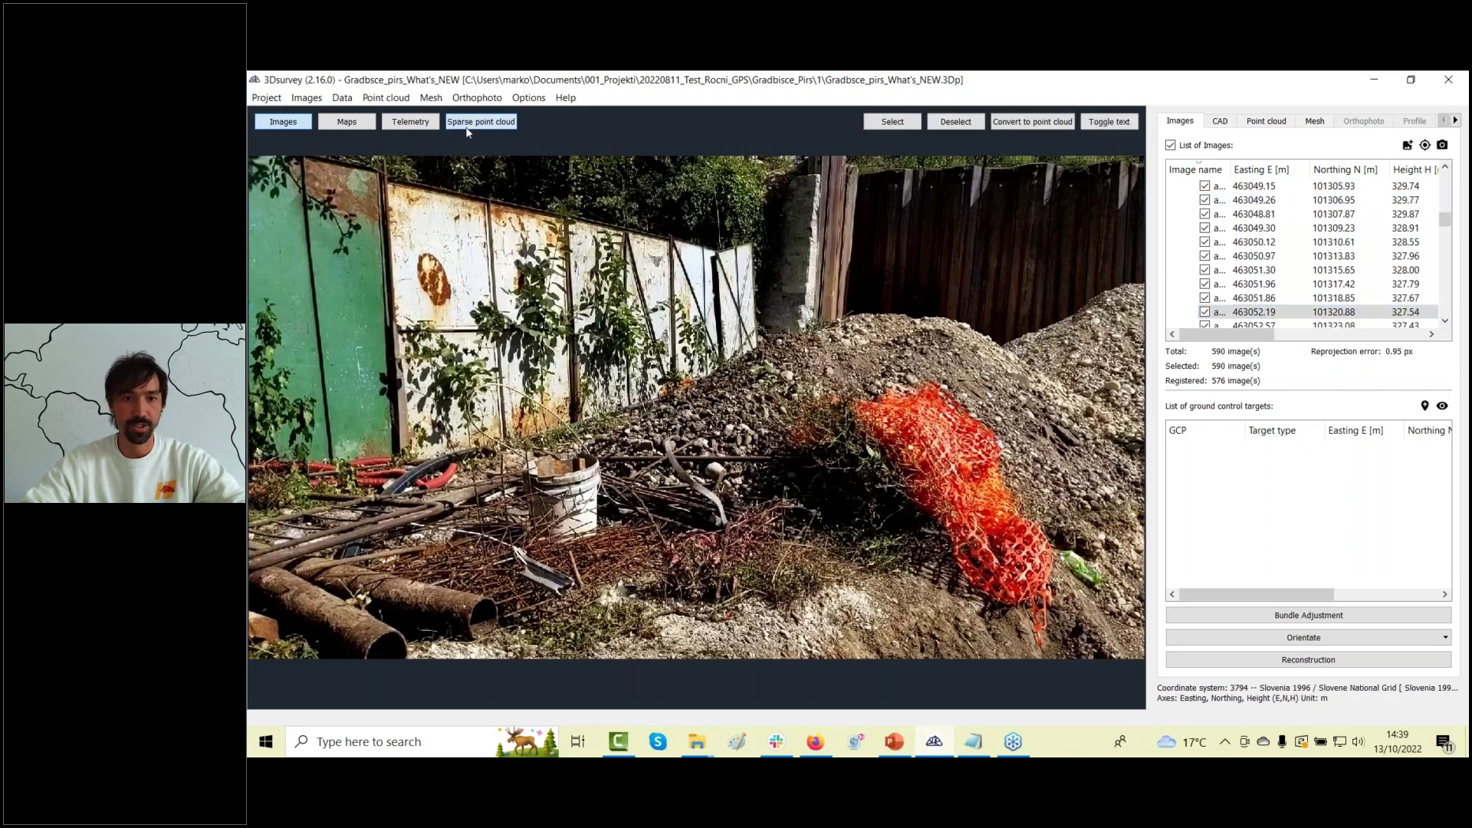
Hide the image labels, orbit the sparse cloud, and view the 9,220,729-point dense cloud from above.
click(1104, 123)
drag(1051, 181, 702, 495)
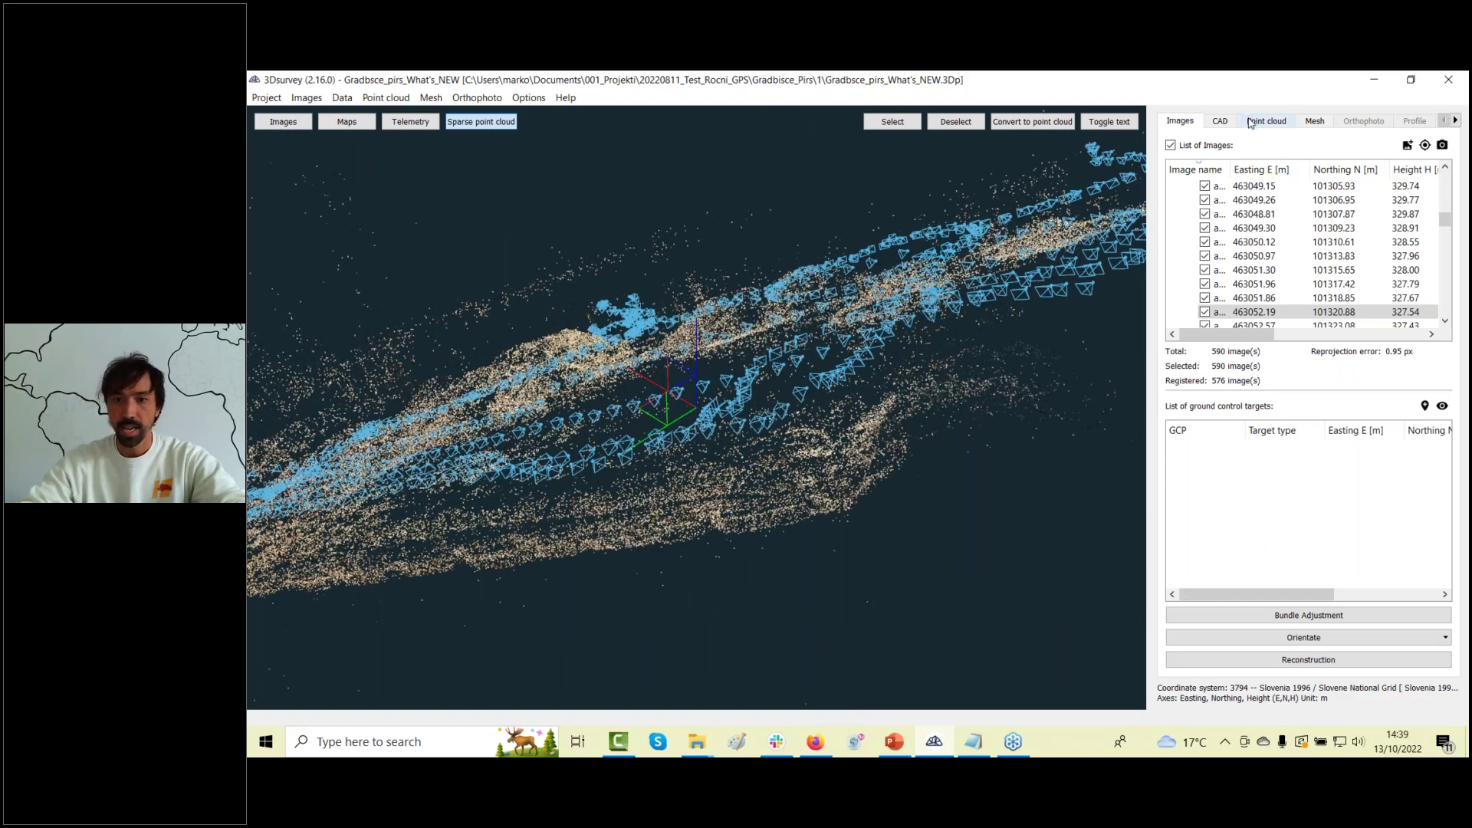
drag(758, 376, 690, 514)
scroll(746, 298, up, 5)
click(1315, 121)
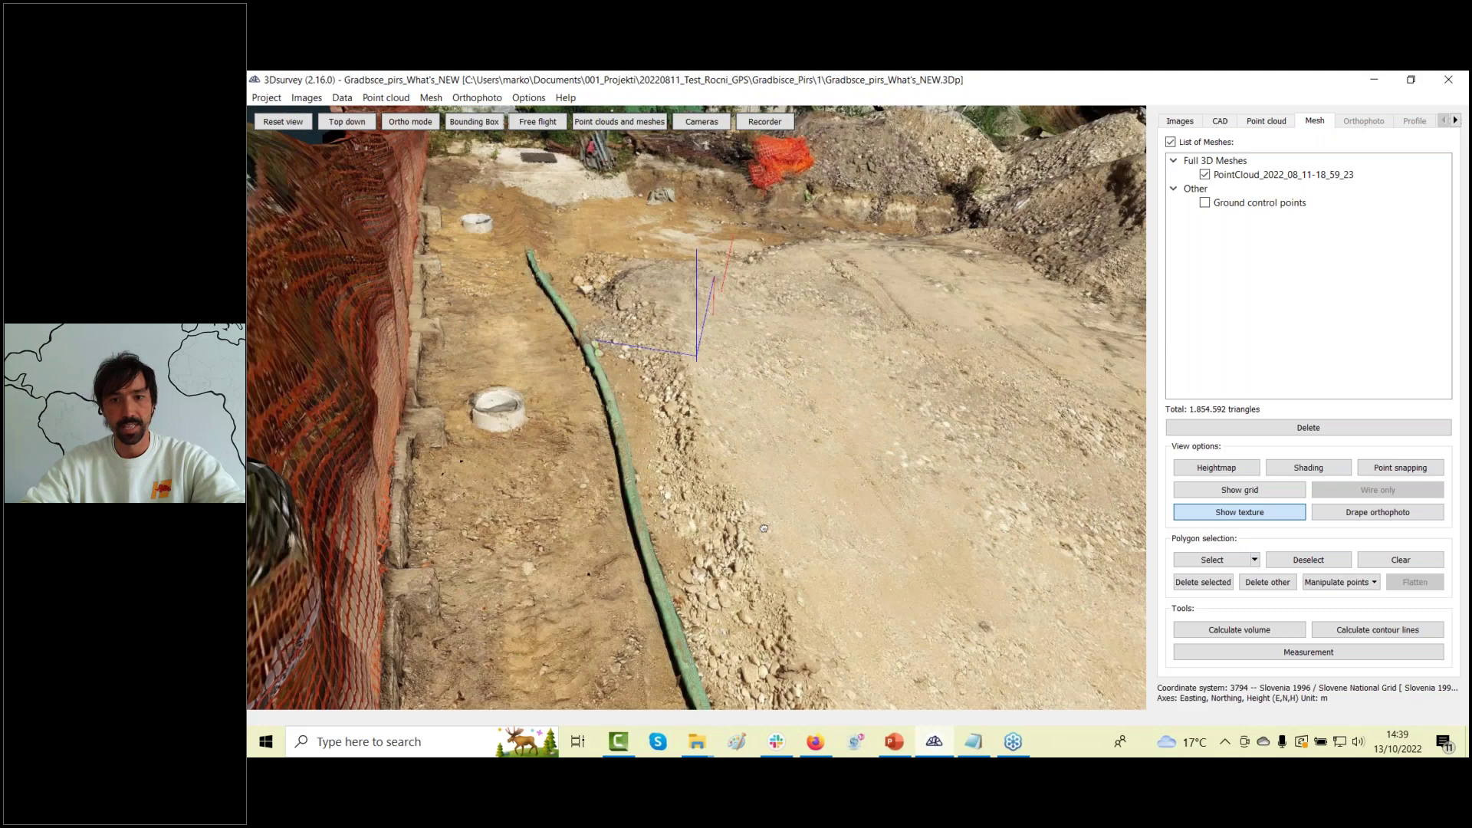
Overlay camera positions on the textured mesh and orbit along the sheet-pile wall down to ground level.
drag(764, 528, 498, 354)
click(702, 121)
drag(689, 381, 513, 512)
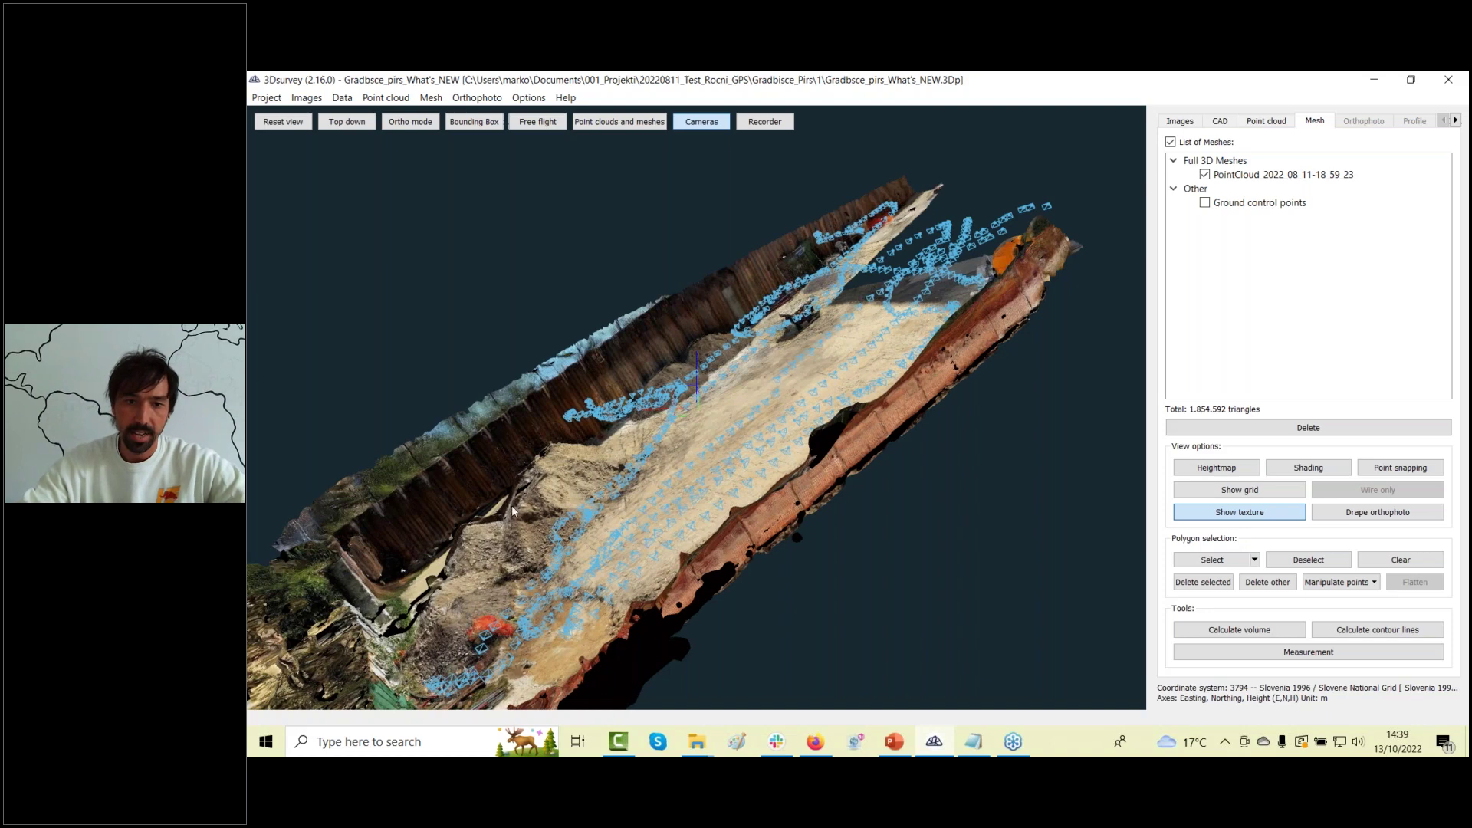
scroll(513, 512, up, 5)
drag(678, 499, 648, 477)
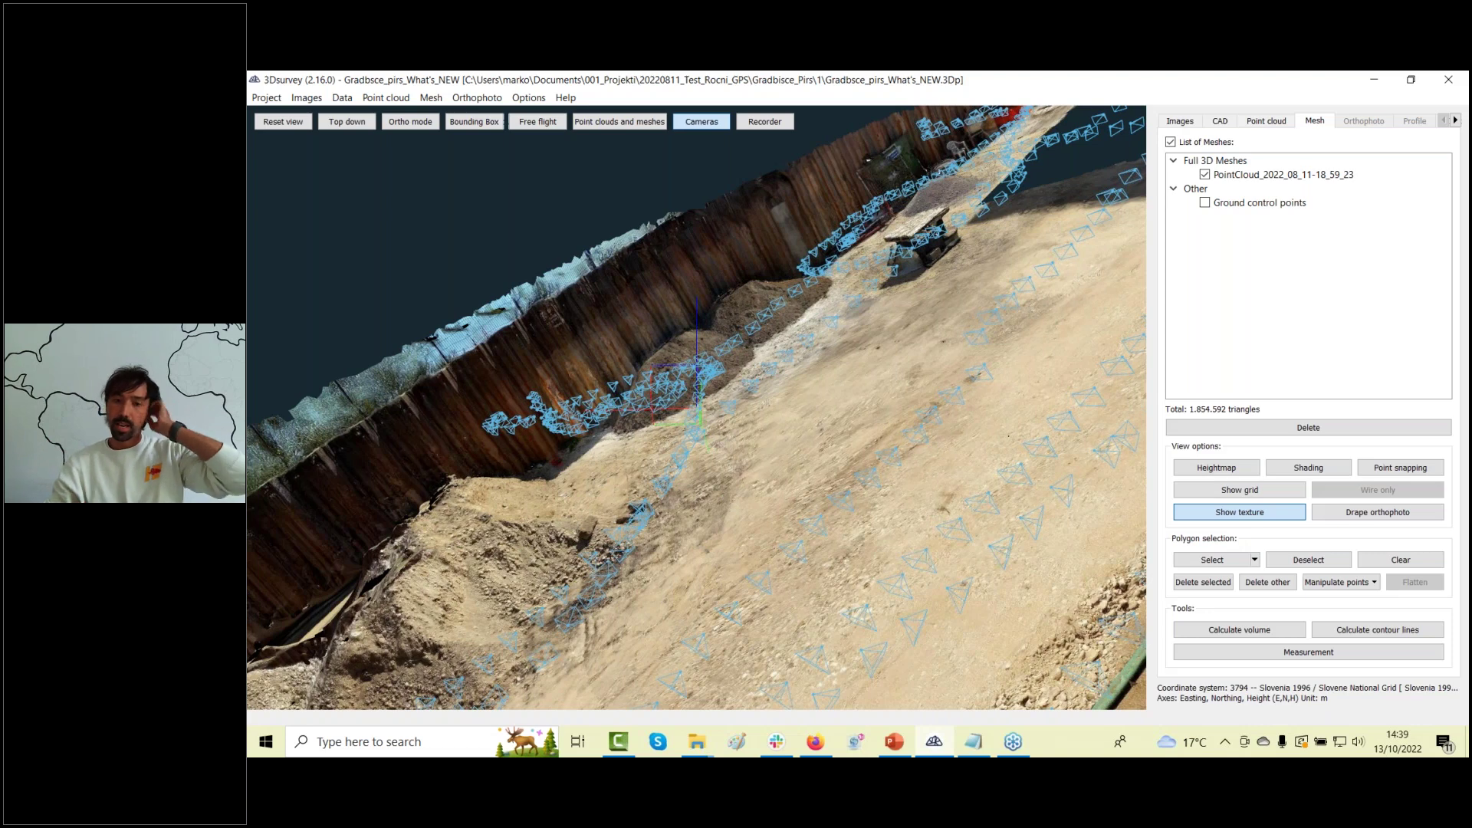
drag(721, 527, 563, 501)
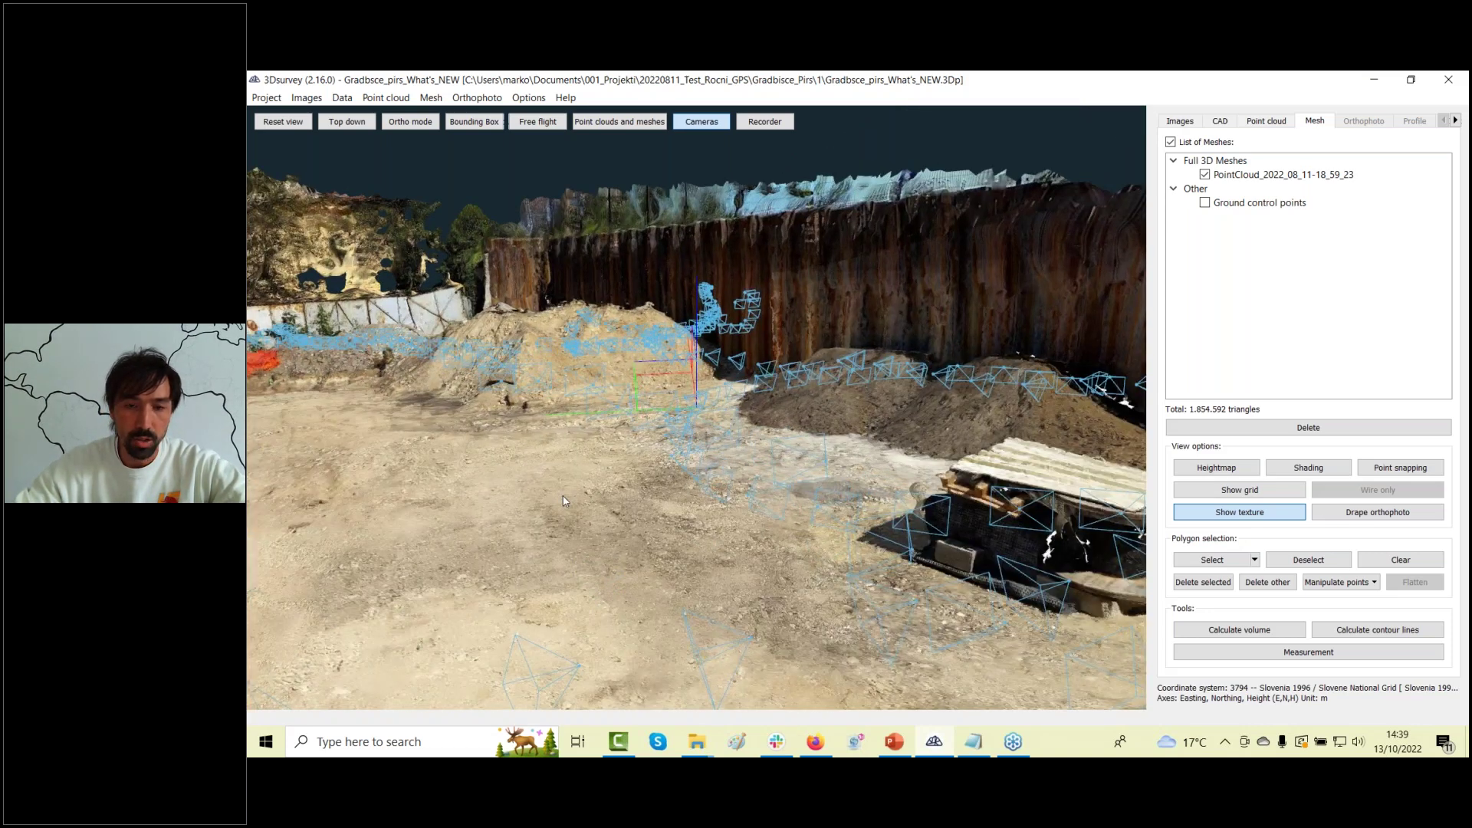
scroll(695, 493, up, 6)
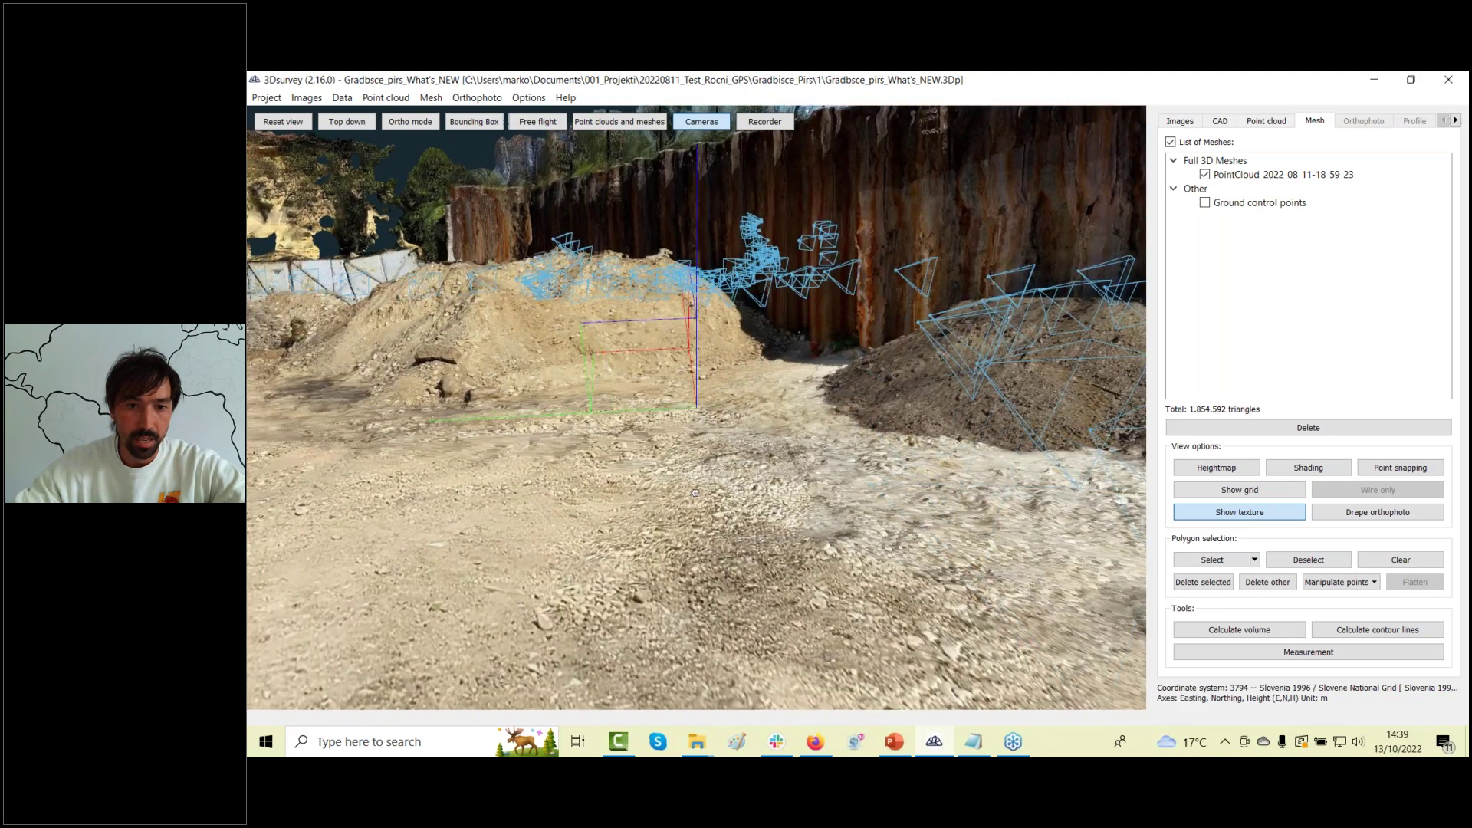
scroll(695, 493, up, 8)
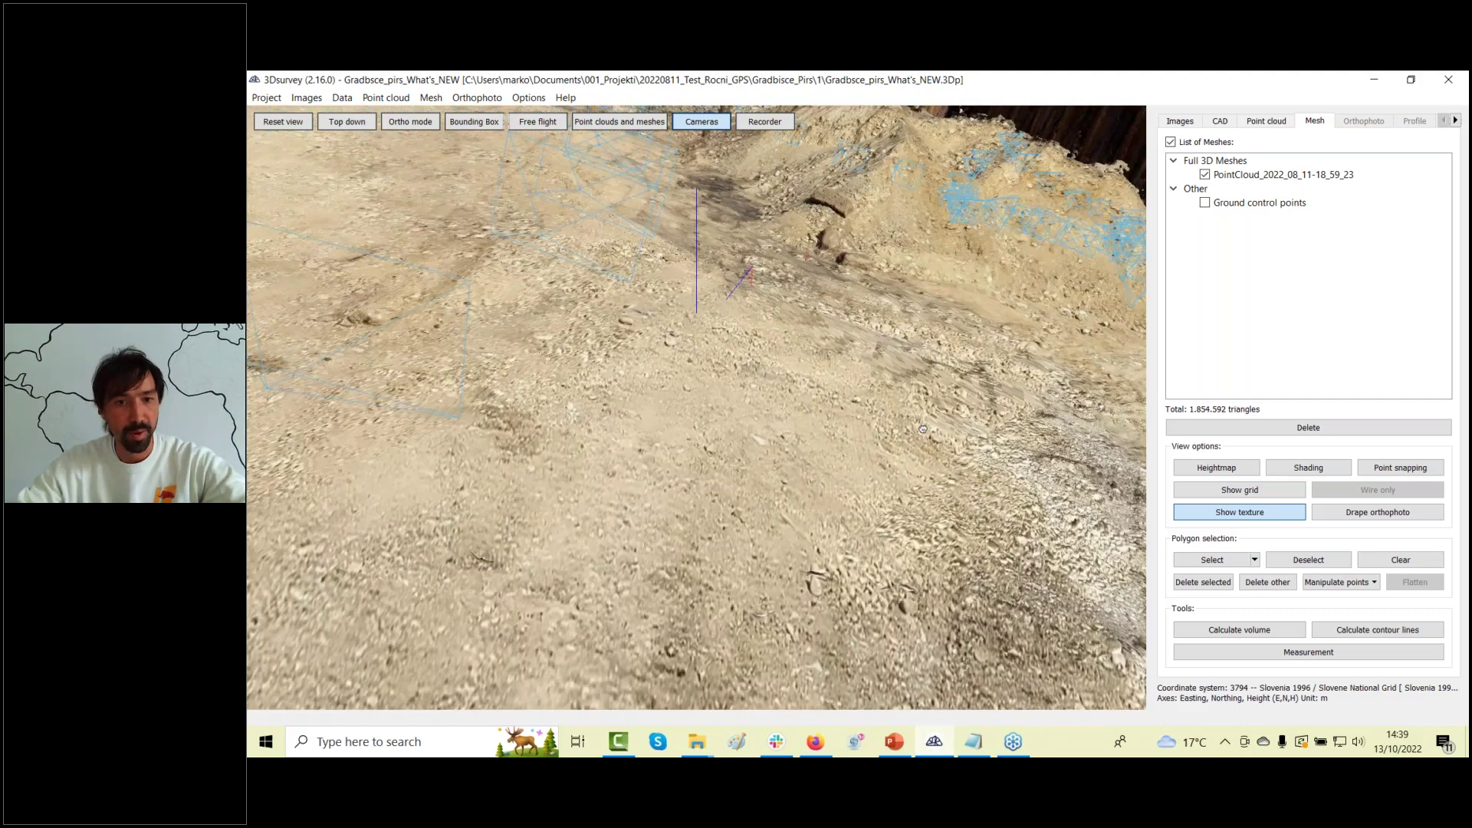
mouse_move(923, 429)
mouse_down()
mouse_move(975, 531)
mouse_move(661, 535)
mouse_move(568, 515)
mouse_move(996, 345)
mouse_up()
right_click(1258, 183)
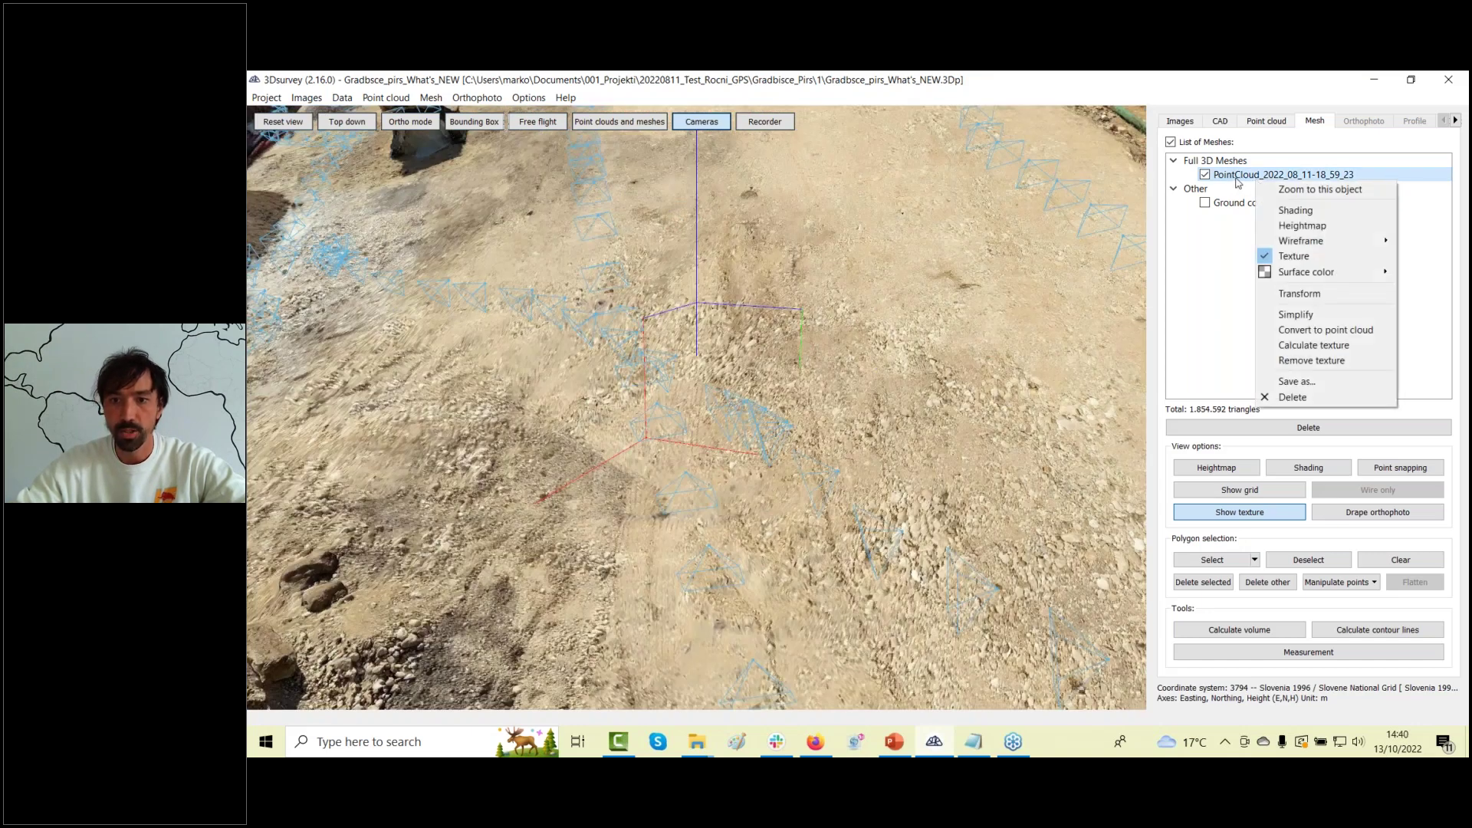
Open the mesh's Transform object dialog beside the side panel and select its Phi value.
click(1327, 297)
drag(870, 203, 1275, 280)
scroll(756, 301, down, 5)
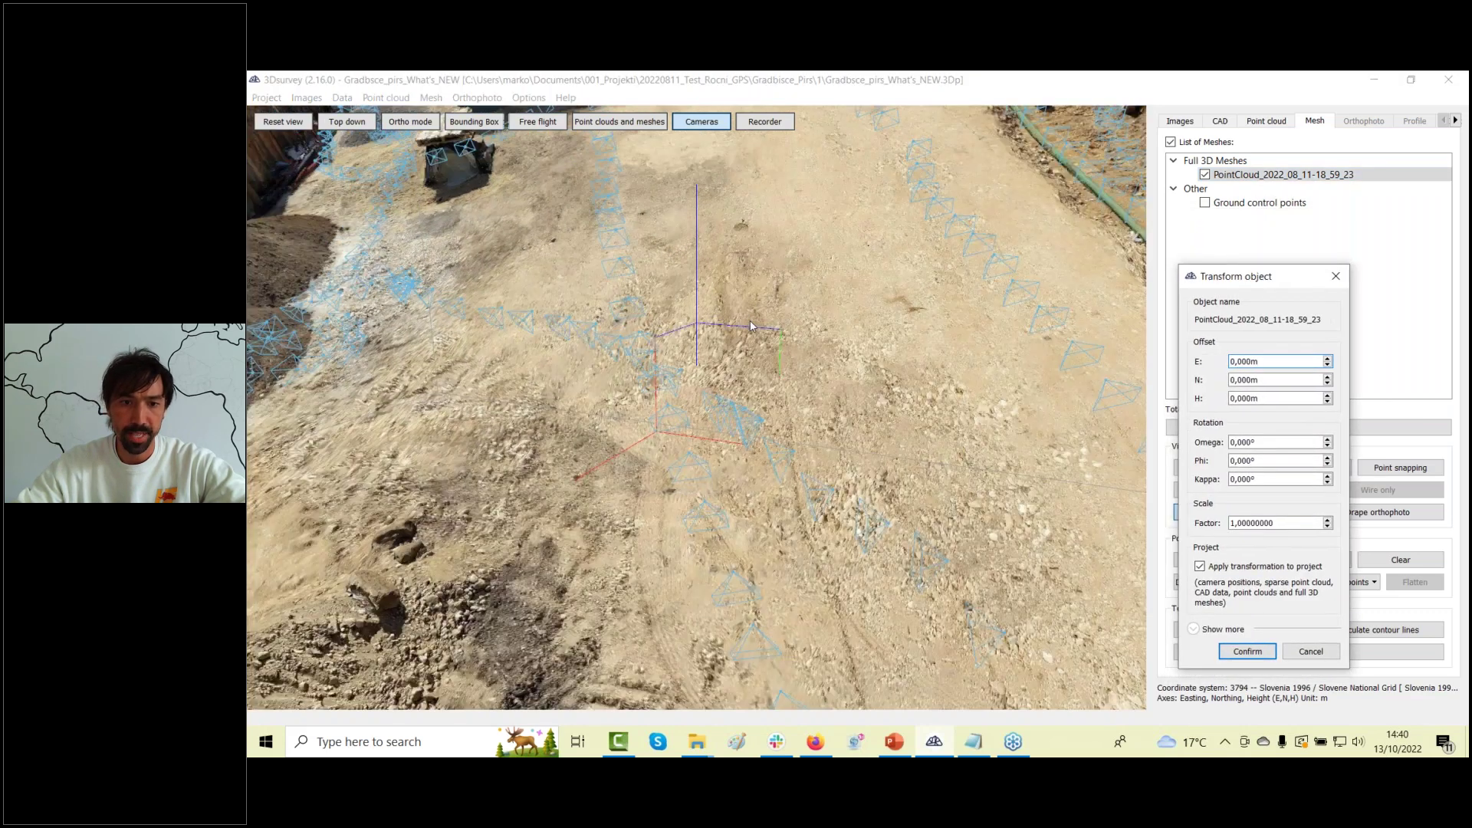
scroll(748, 331, down, 5)
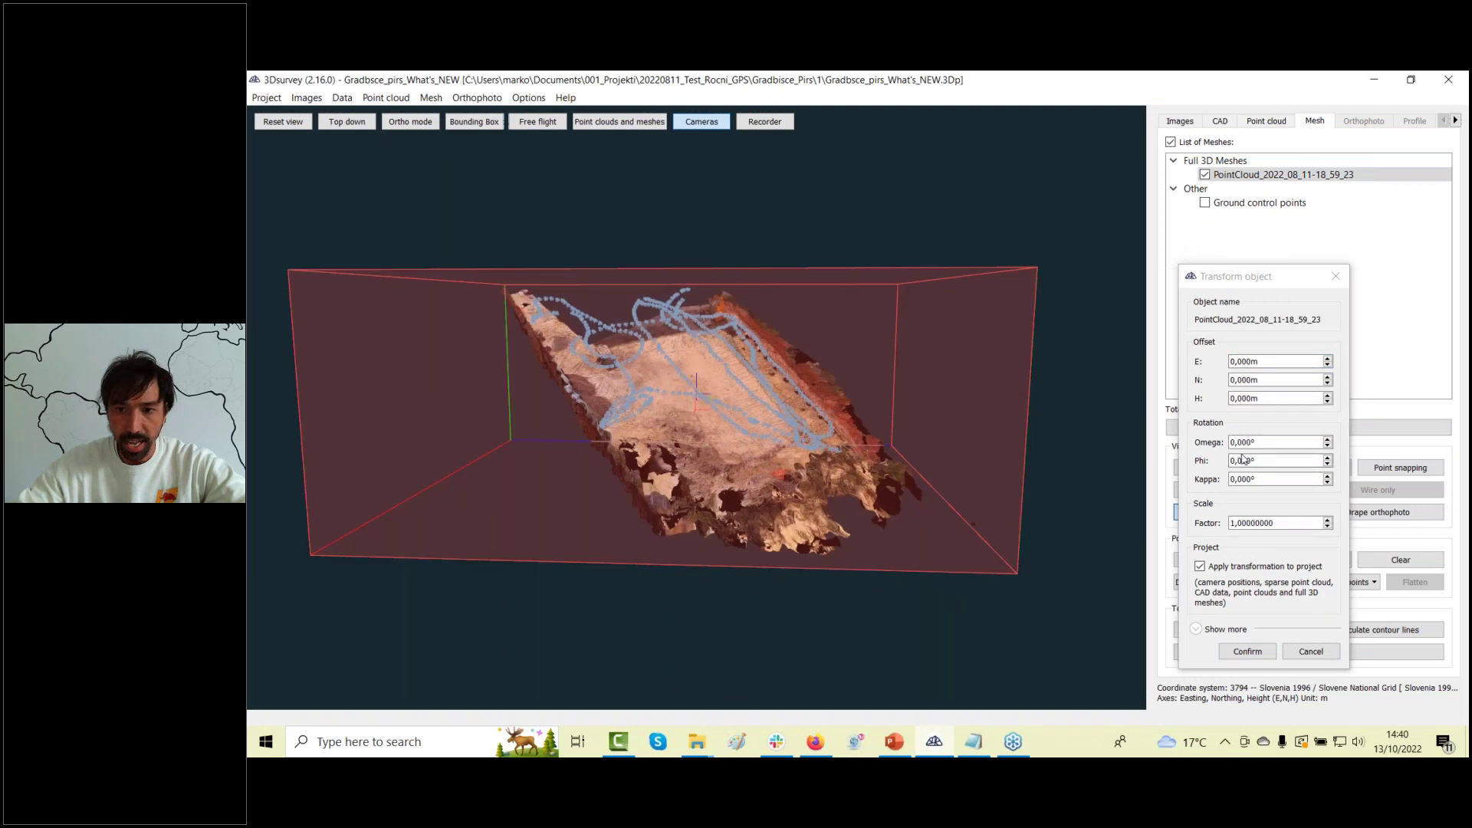
double_click(1267, 461)
scroll(1267, 461, down, 20)
scroll(1267, 460, down, 1)
Rotate the model to a Phi of about -36.5° and apply the transformation to the whole project.
drag(932, 531, 648, 546)
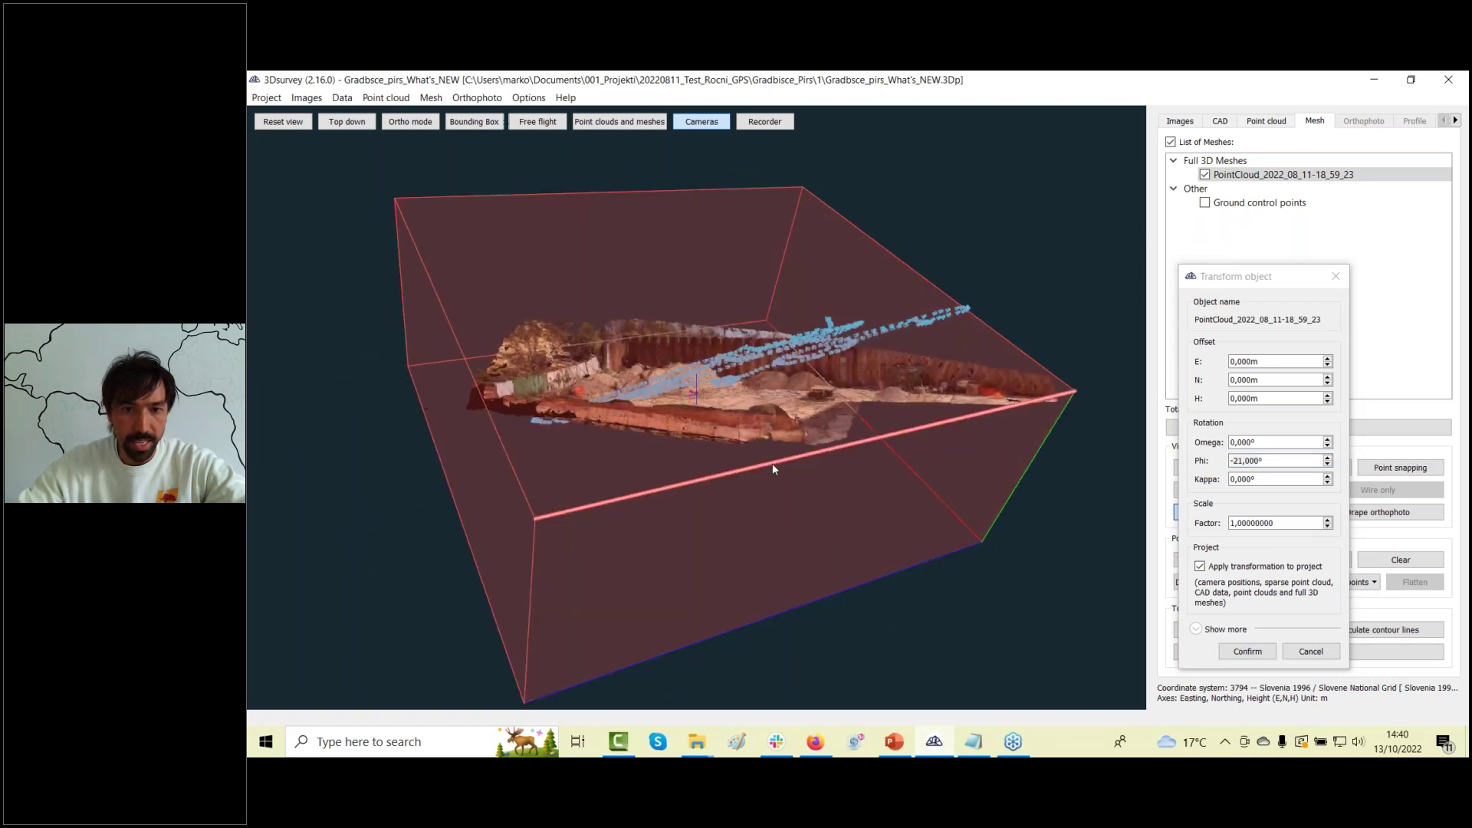
drag(772, 466, 739, 439)
scroll(738, 439, up, 10)
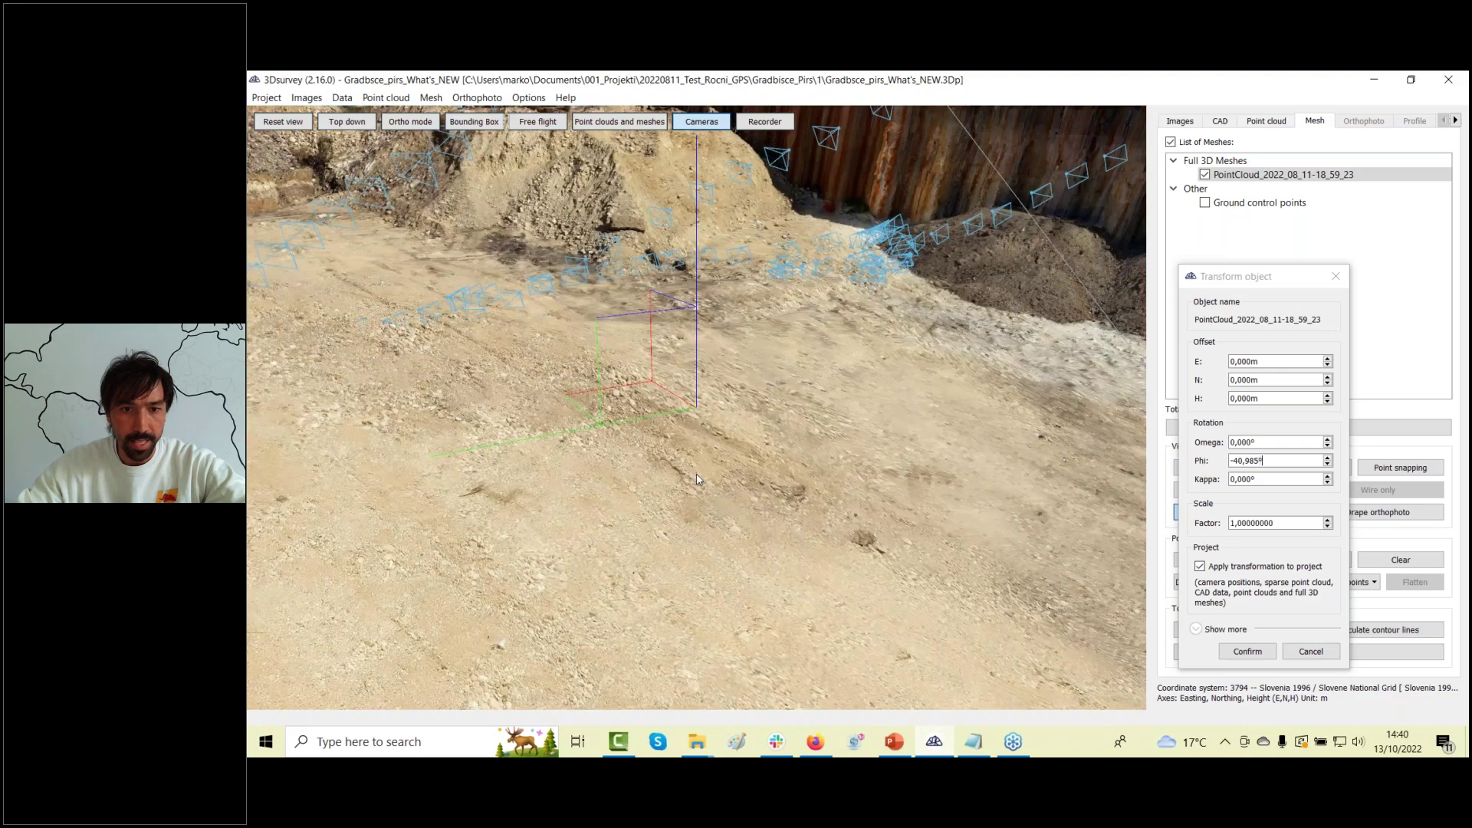
scroll(721, 429, down, 10)
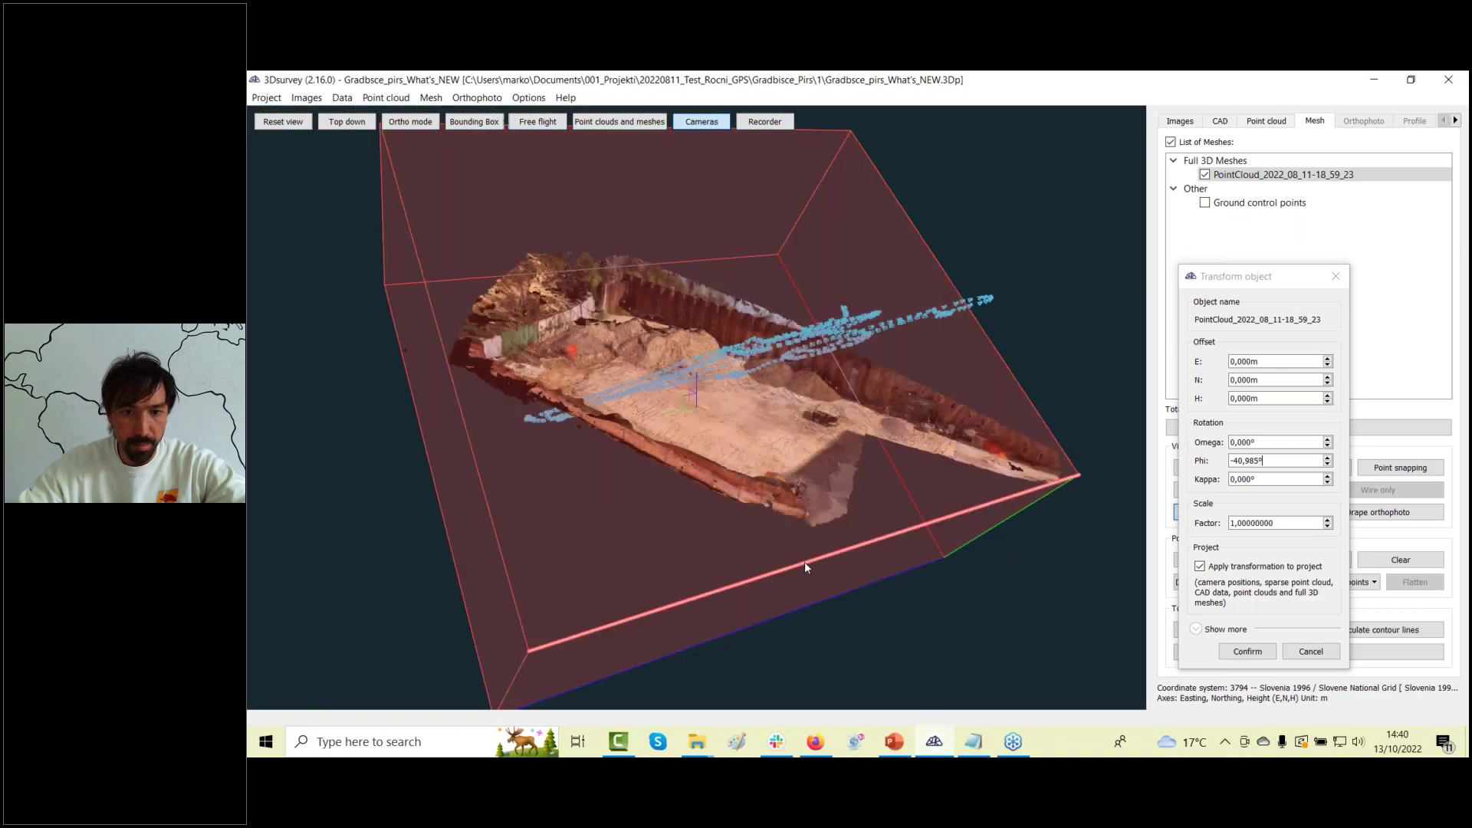
drag(804, 562, 805, 554)
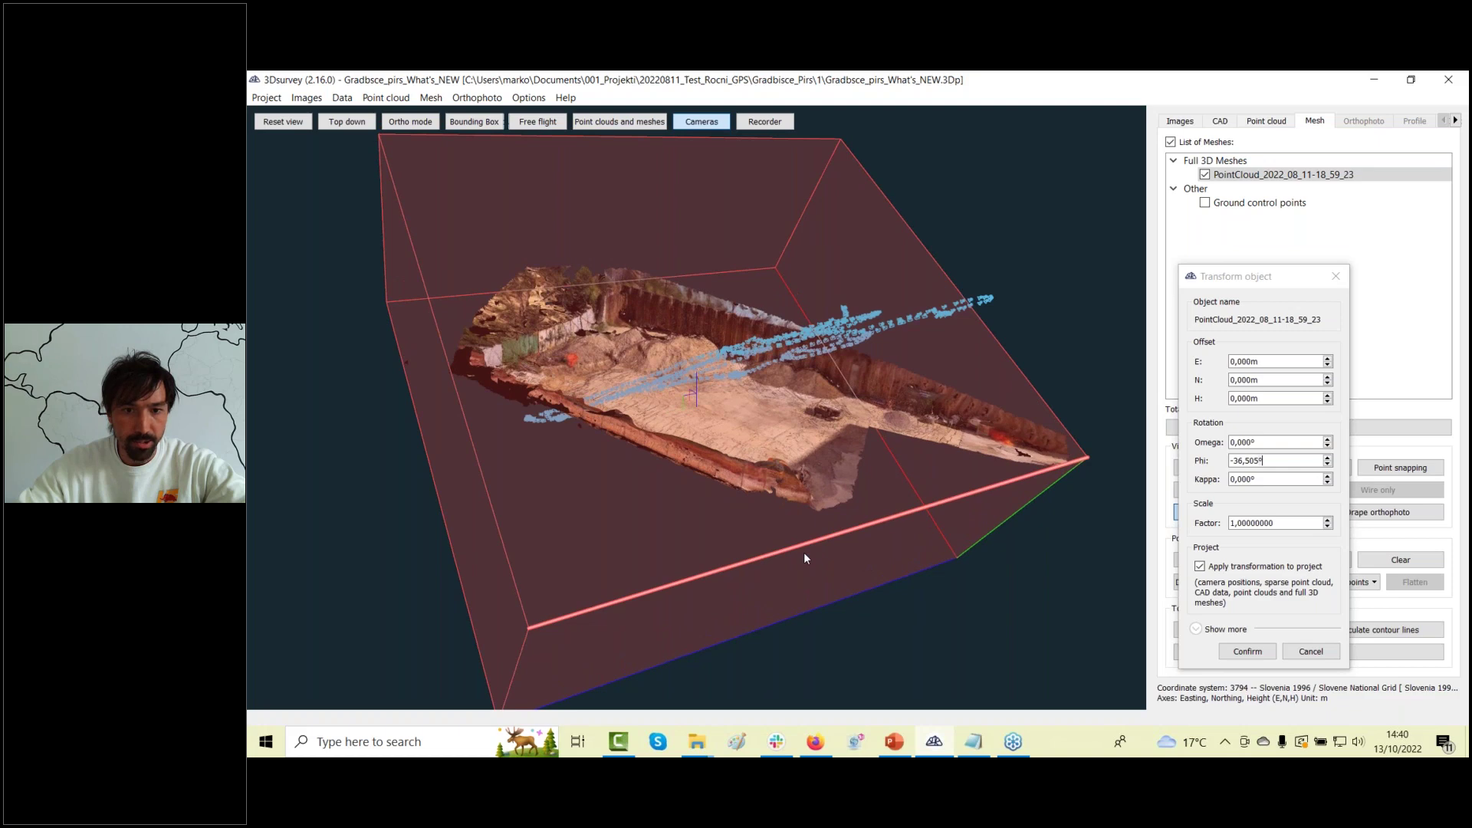
scroll(696, 467, up, 5)
scroll(717, 437, up, 6)
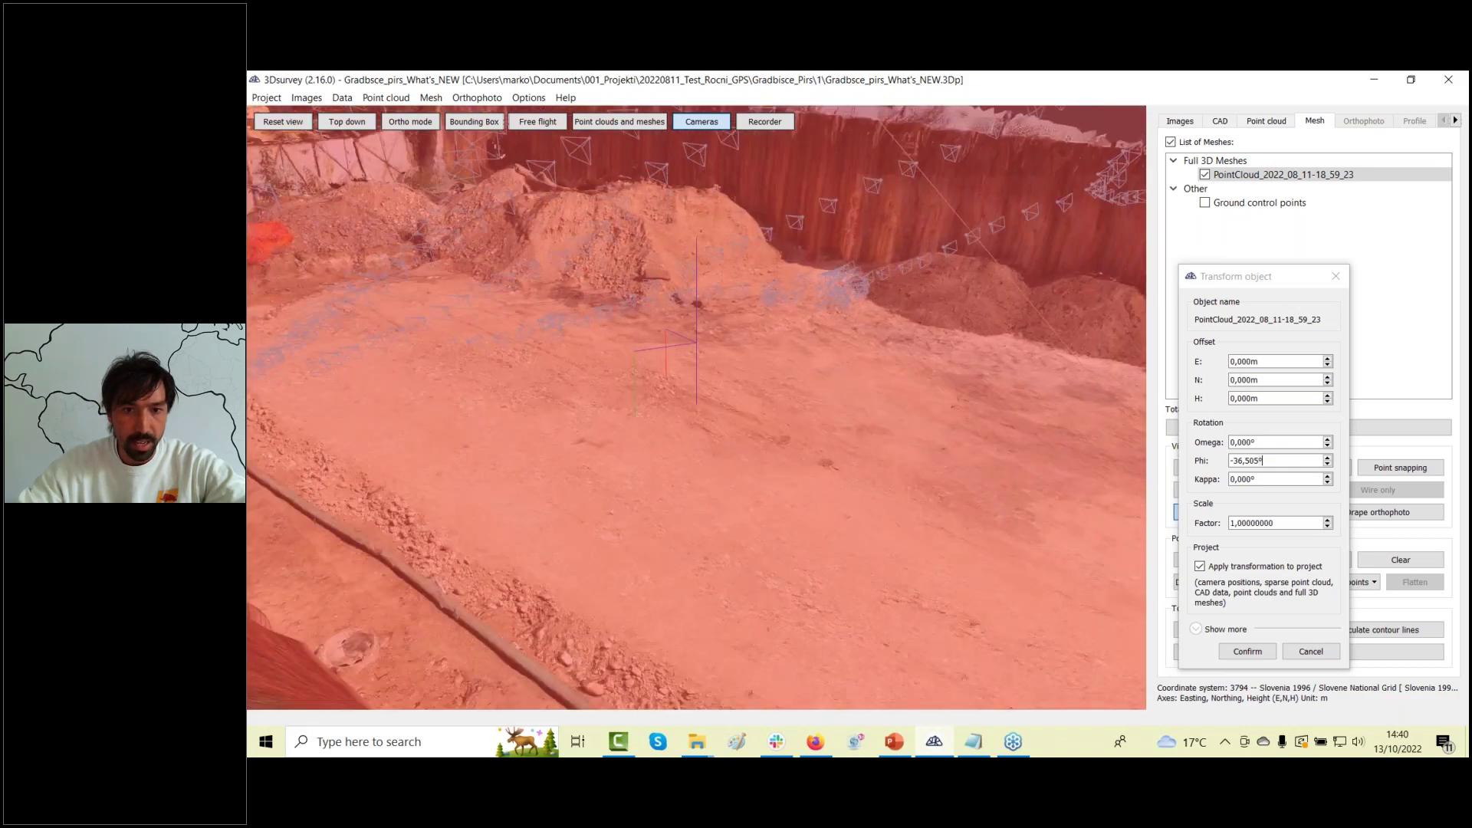
scroll(673, 453, up, 5)
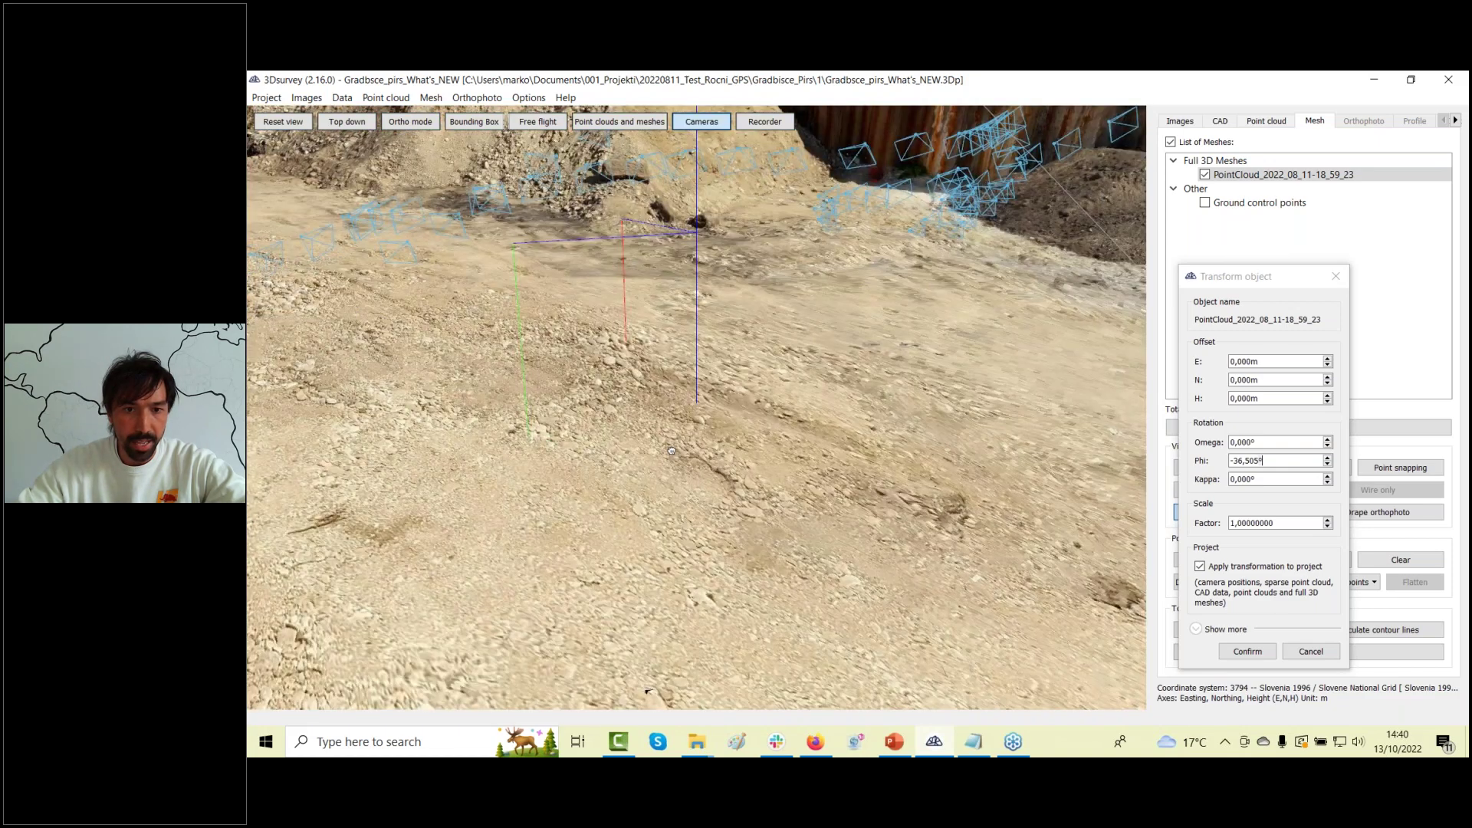
scroll(680, 460, up, 1)
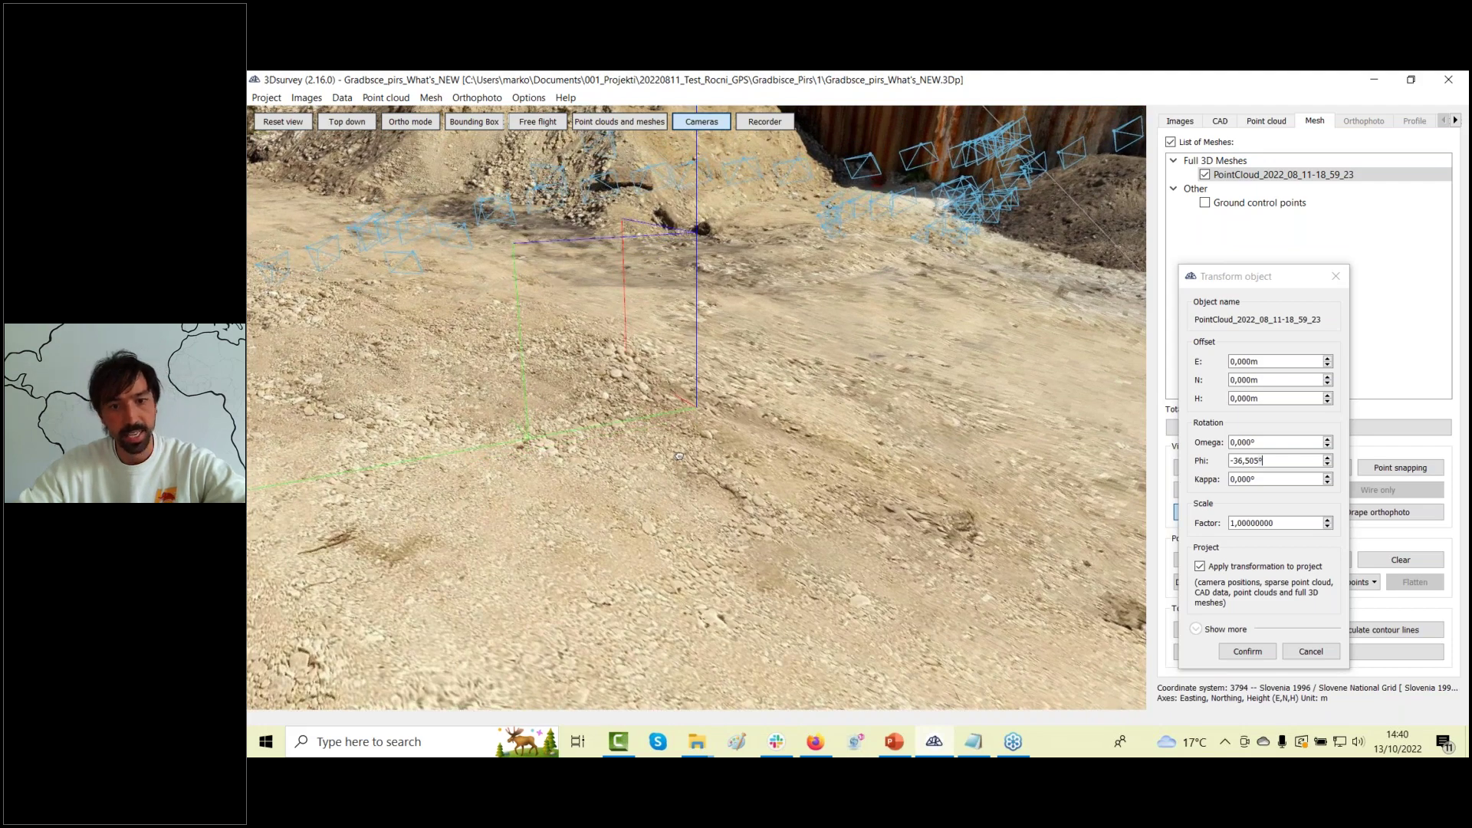
scroll(678, 455, down, 8)
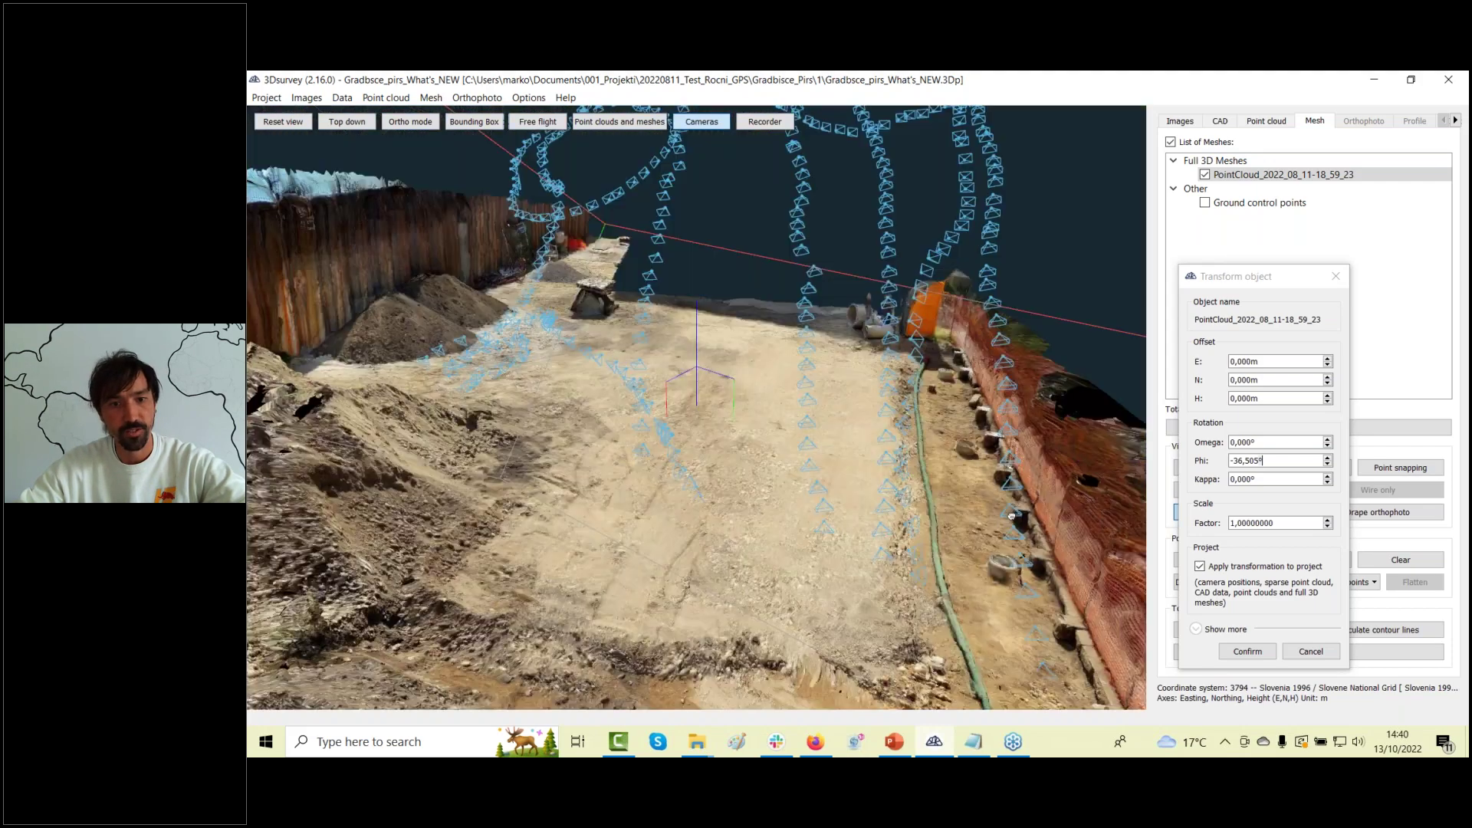
drag(1011, 516, 968, 481)
scroll(667, 457, down, 3)
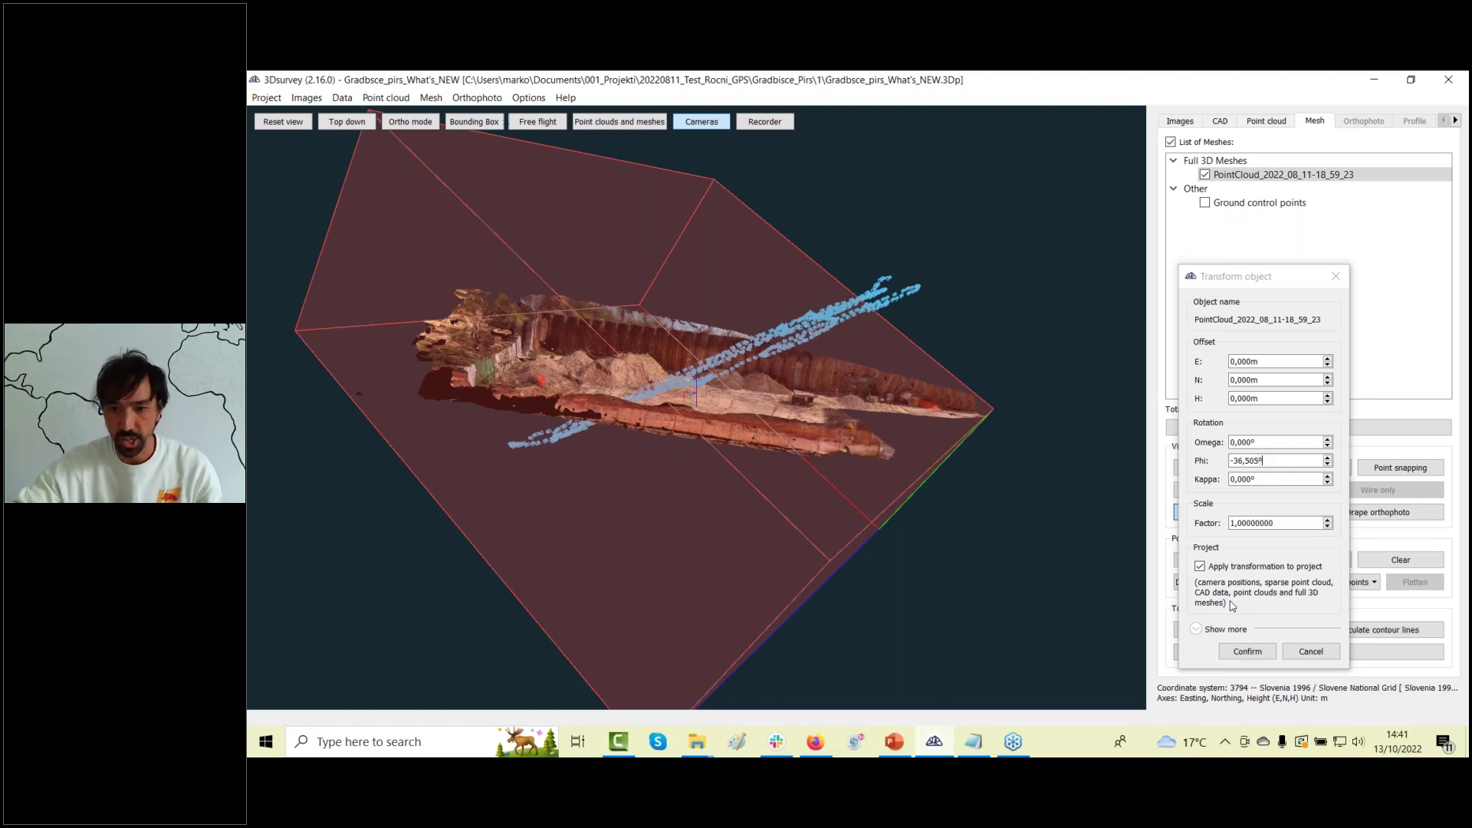
click(1248, 652)
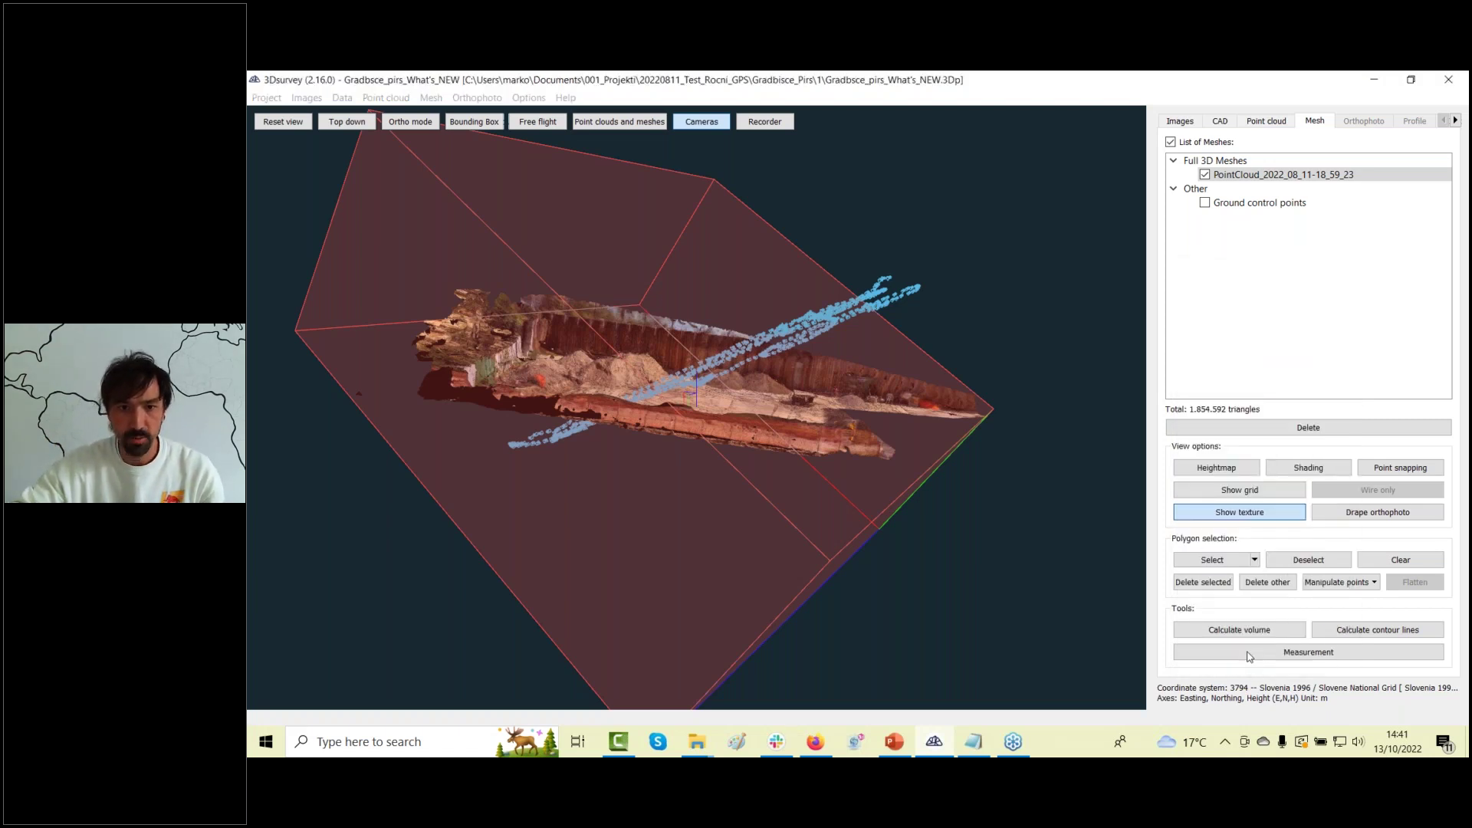
Switch to the 9,220,729-point dense cloud and orbit it from above and toward the wall and pit.
drag(712, 480, 1074, 249)
scroll(663, 495, up, 10)
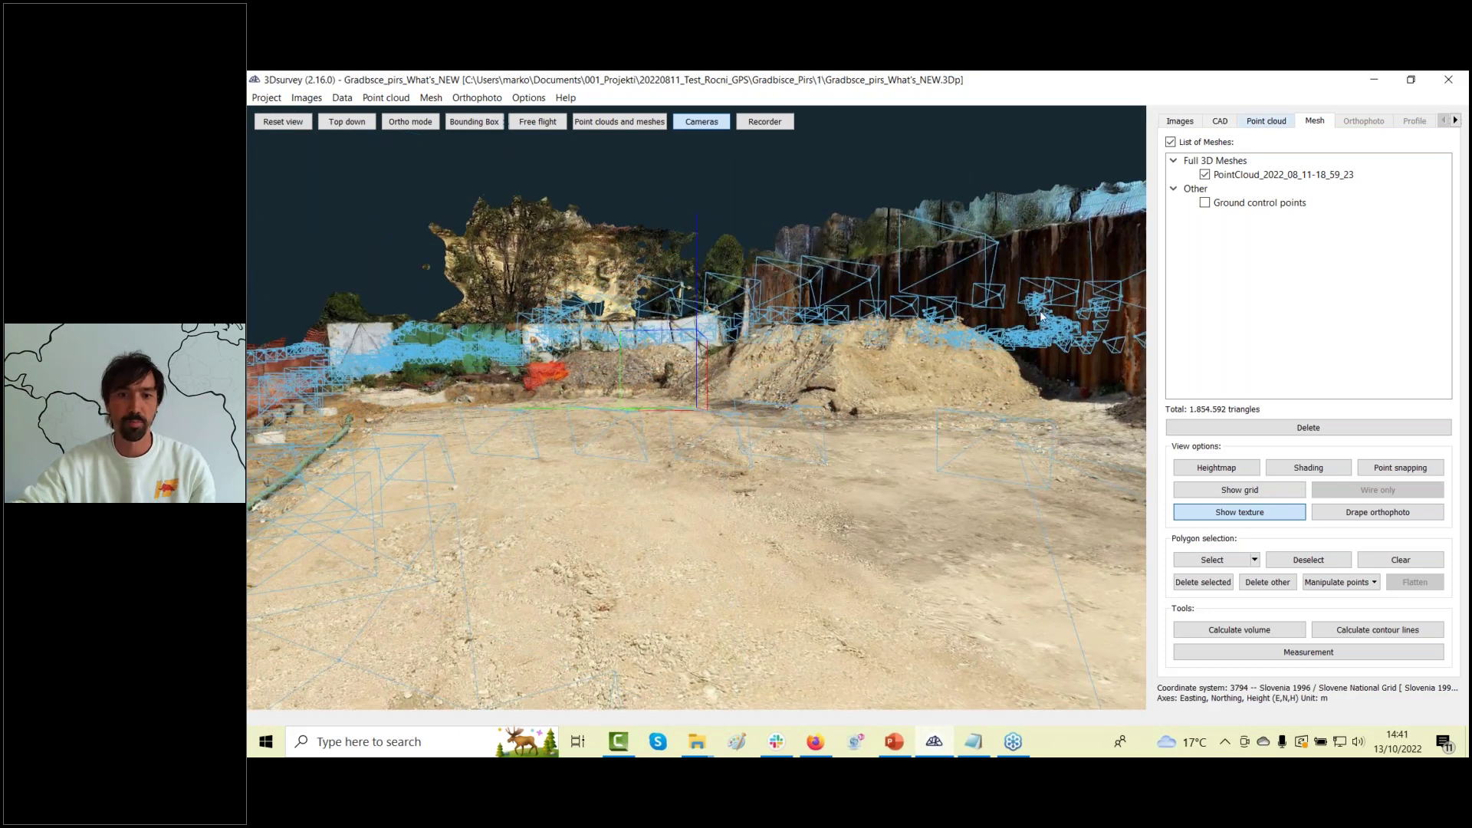
click(1266, 120)
scroll(665, 480, down, 10)
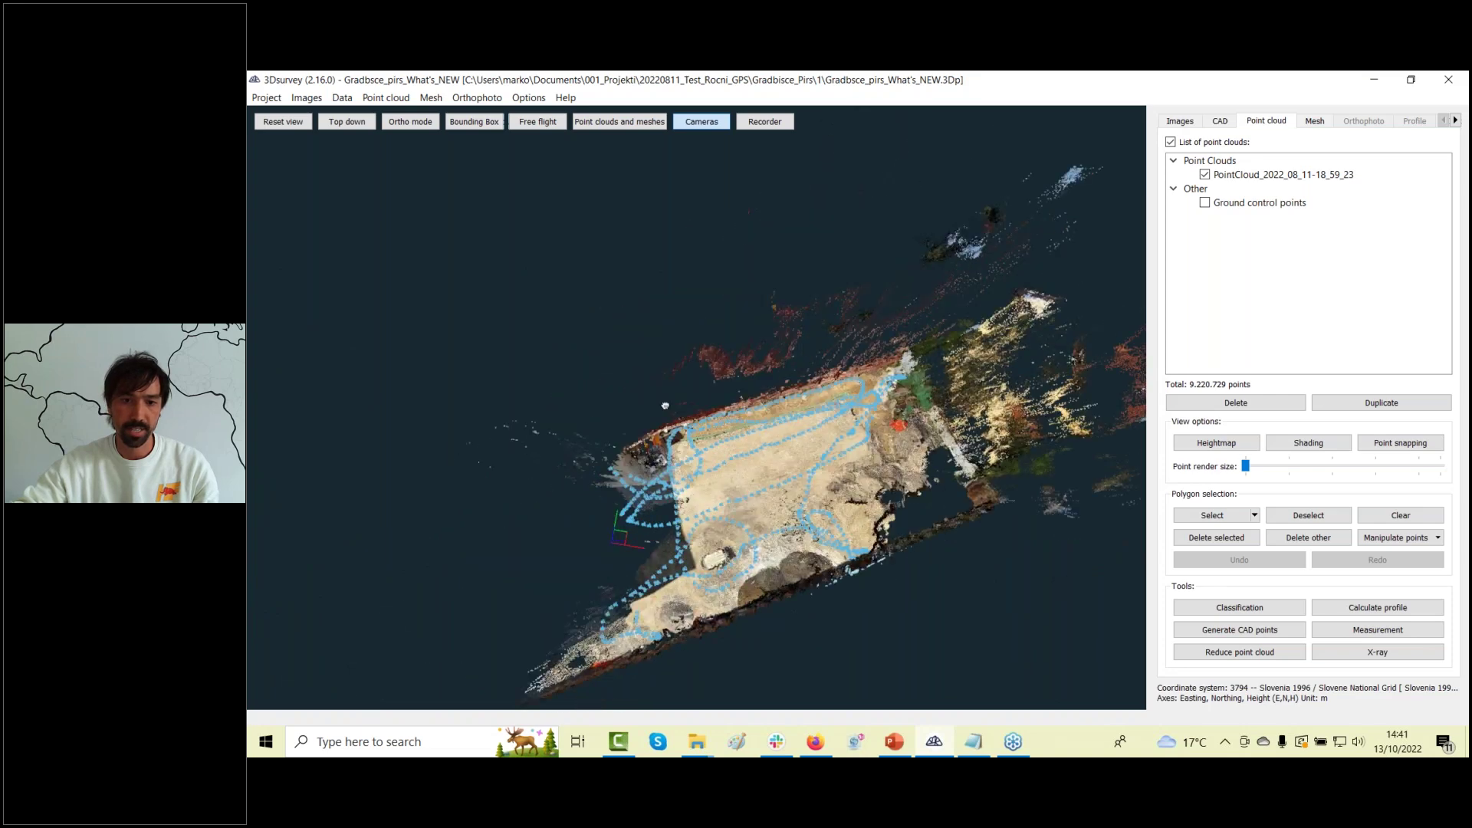
drag(595, 522, 736, 529)
scroll(651, 427, up, 10)
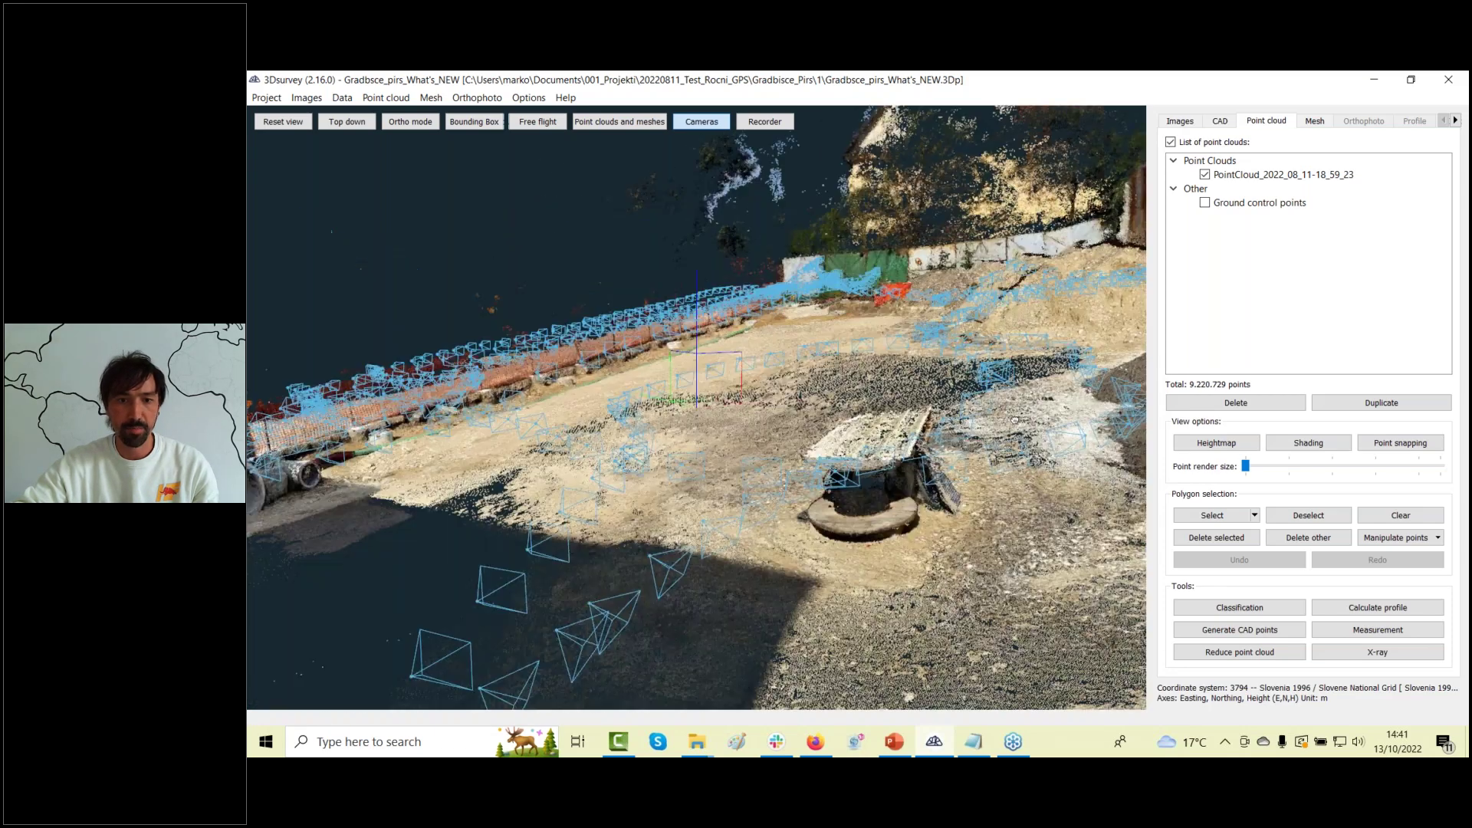
drag(552, 515, 612, 519)
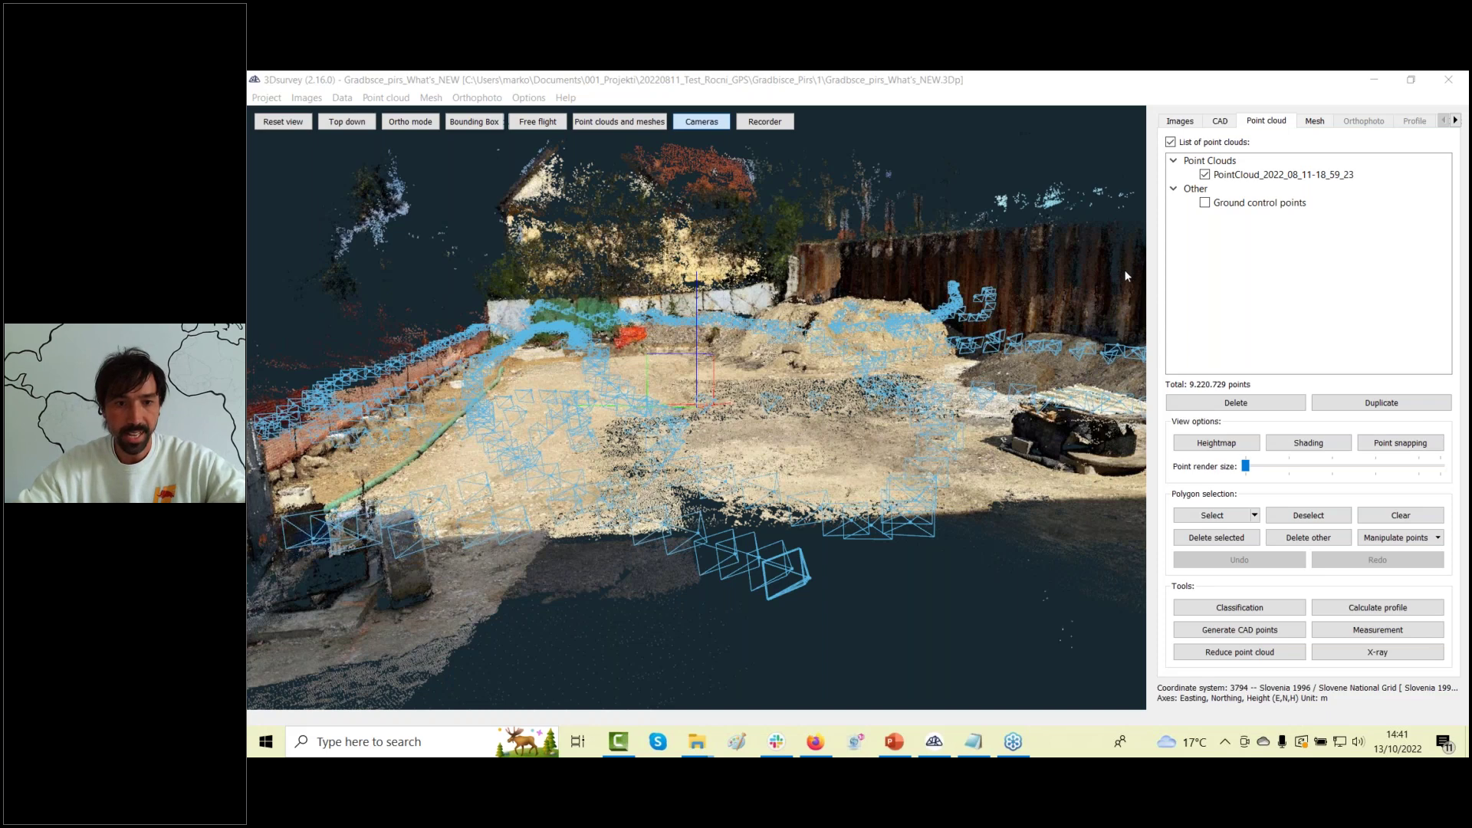
drag(749, 344, 764, 437)
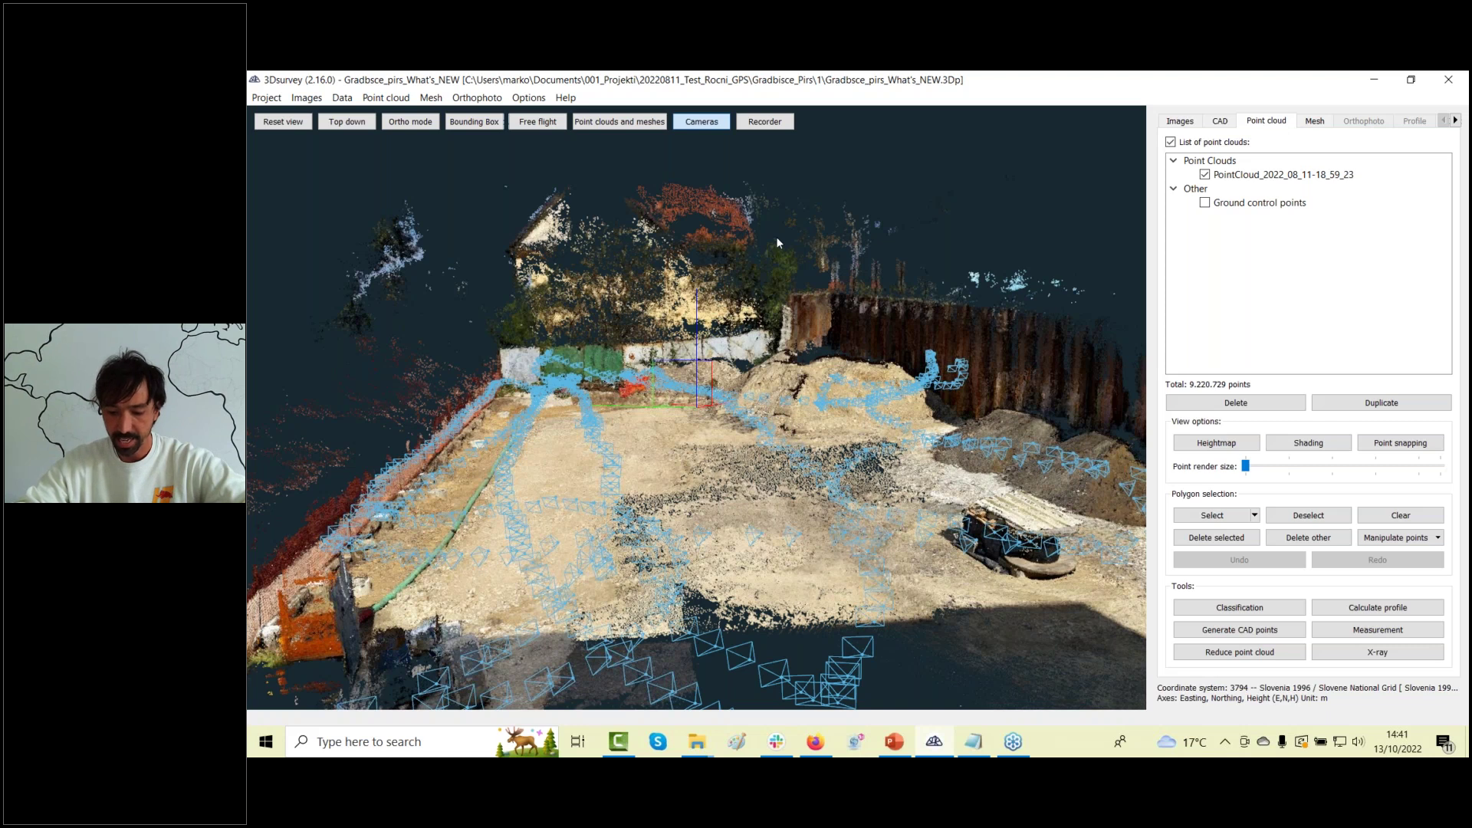
click(268, 98)
Start a new project without saving and load 2022_143_PRAVCINA_GN_2D20220930.dxf.
click(295, 115)
click(914, 426)
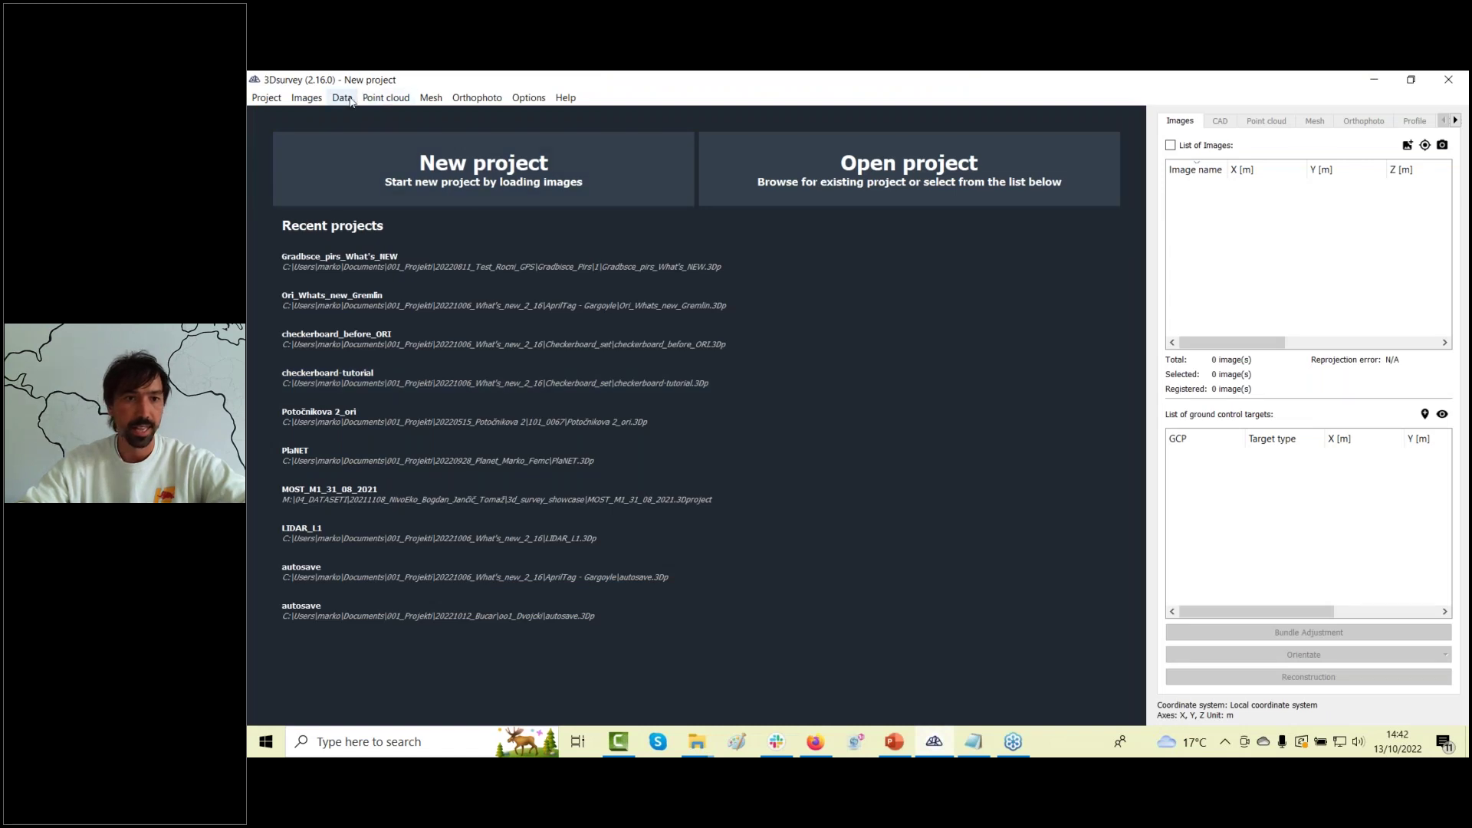
click(351, 100)
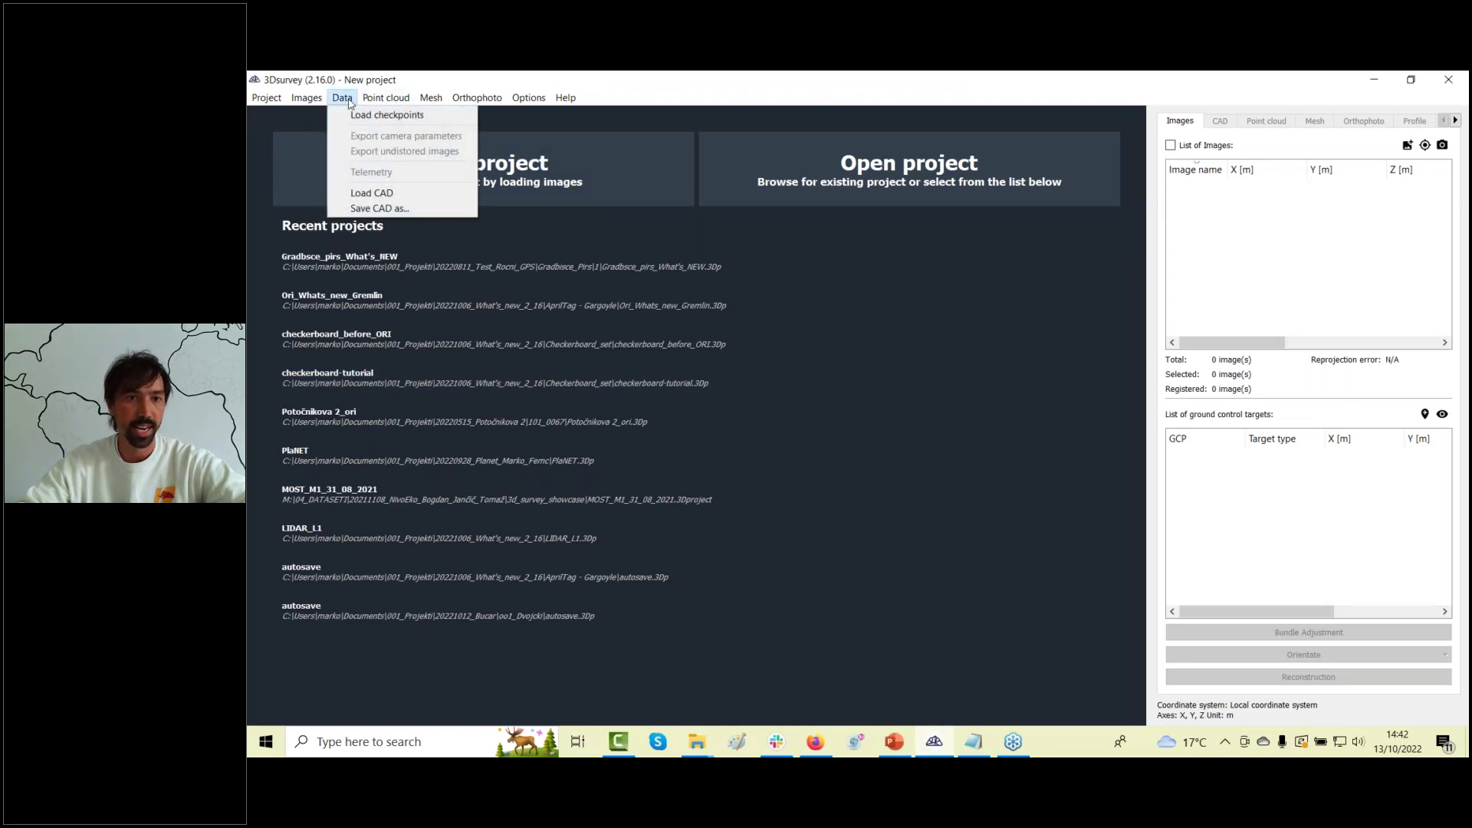
click(372, 193)
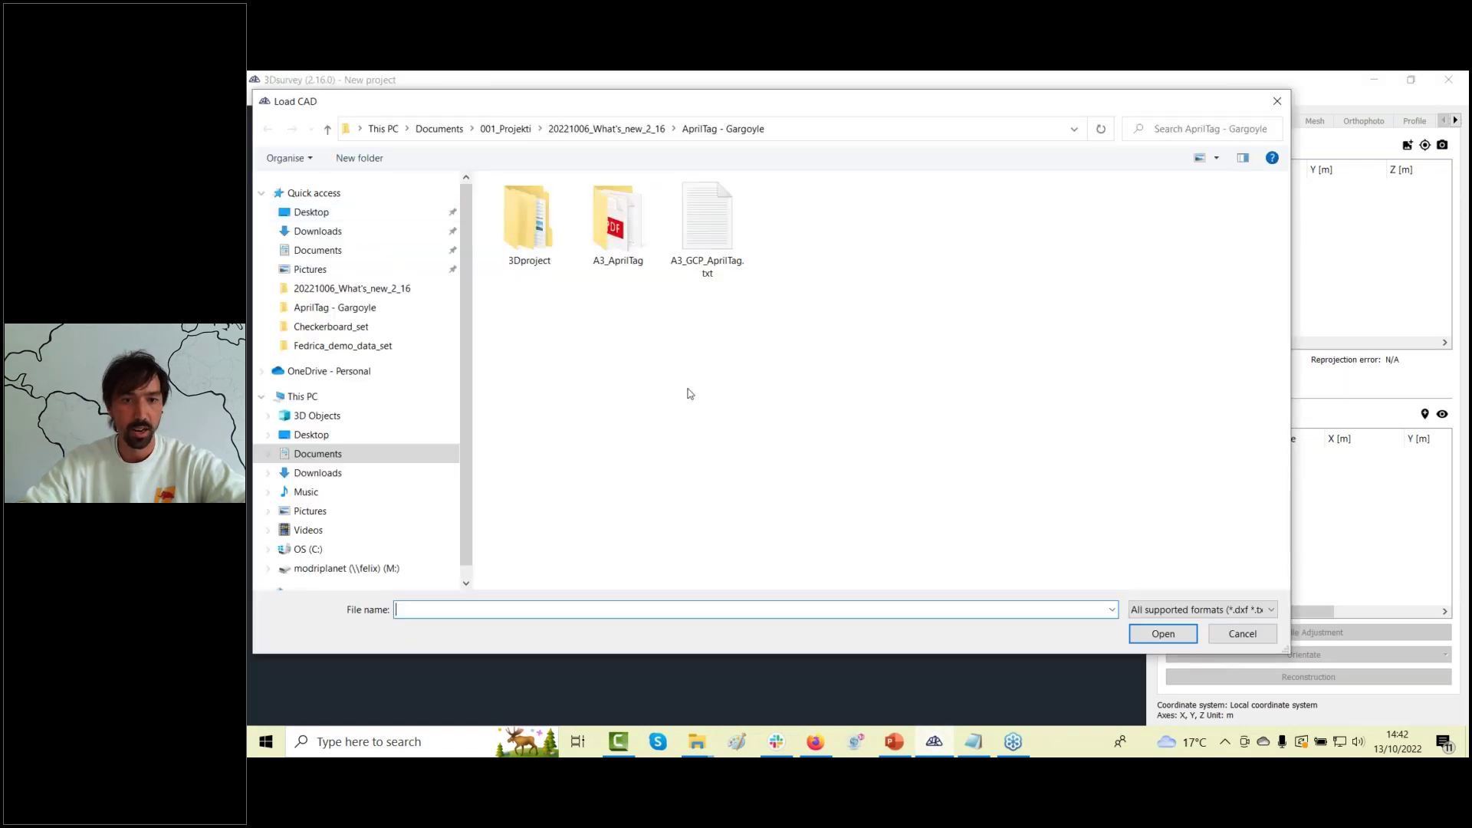
click(632, 135)
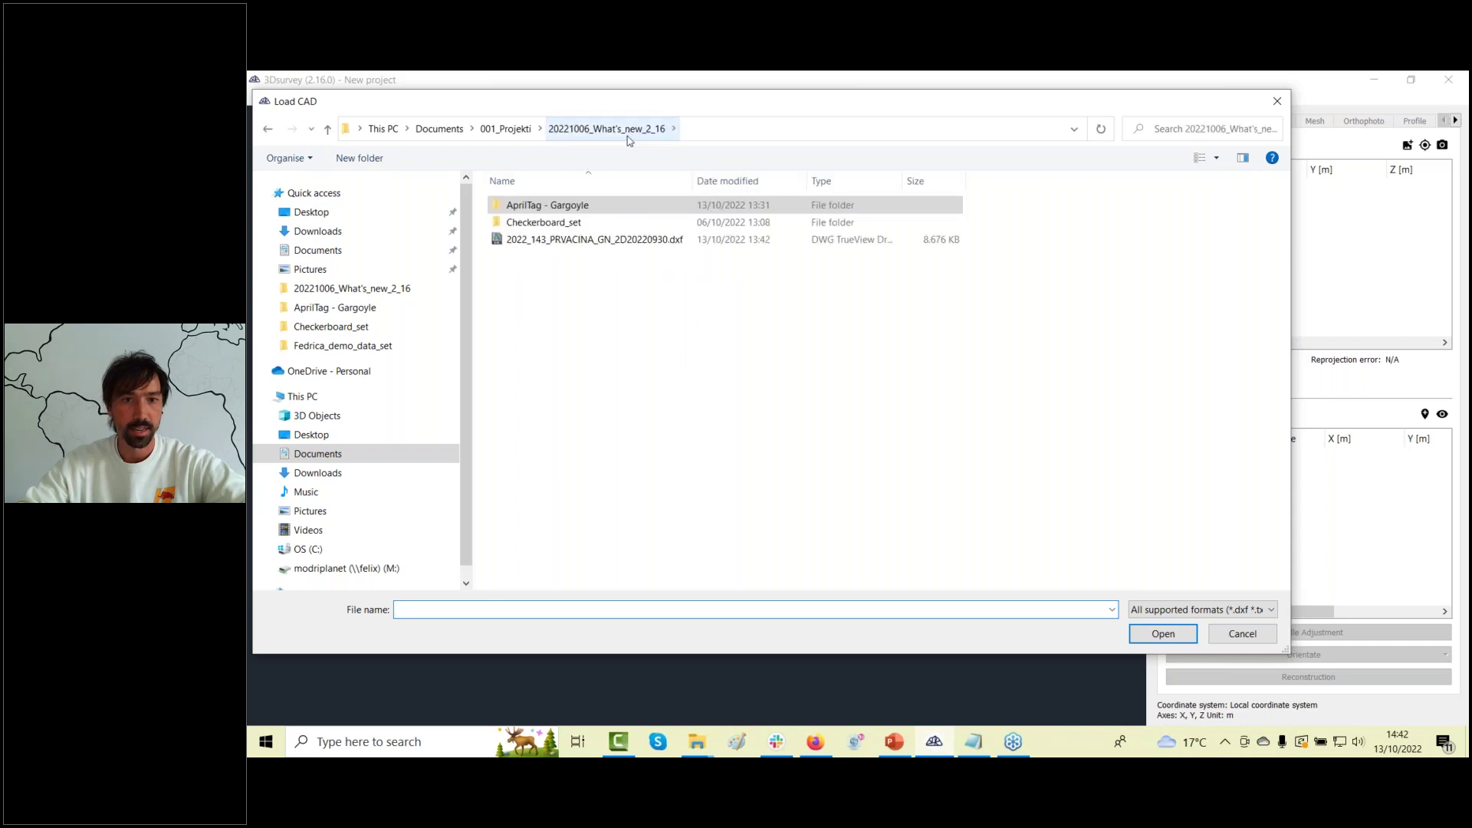
double_click(597, 243)
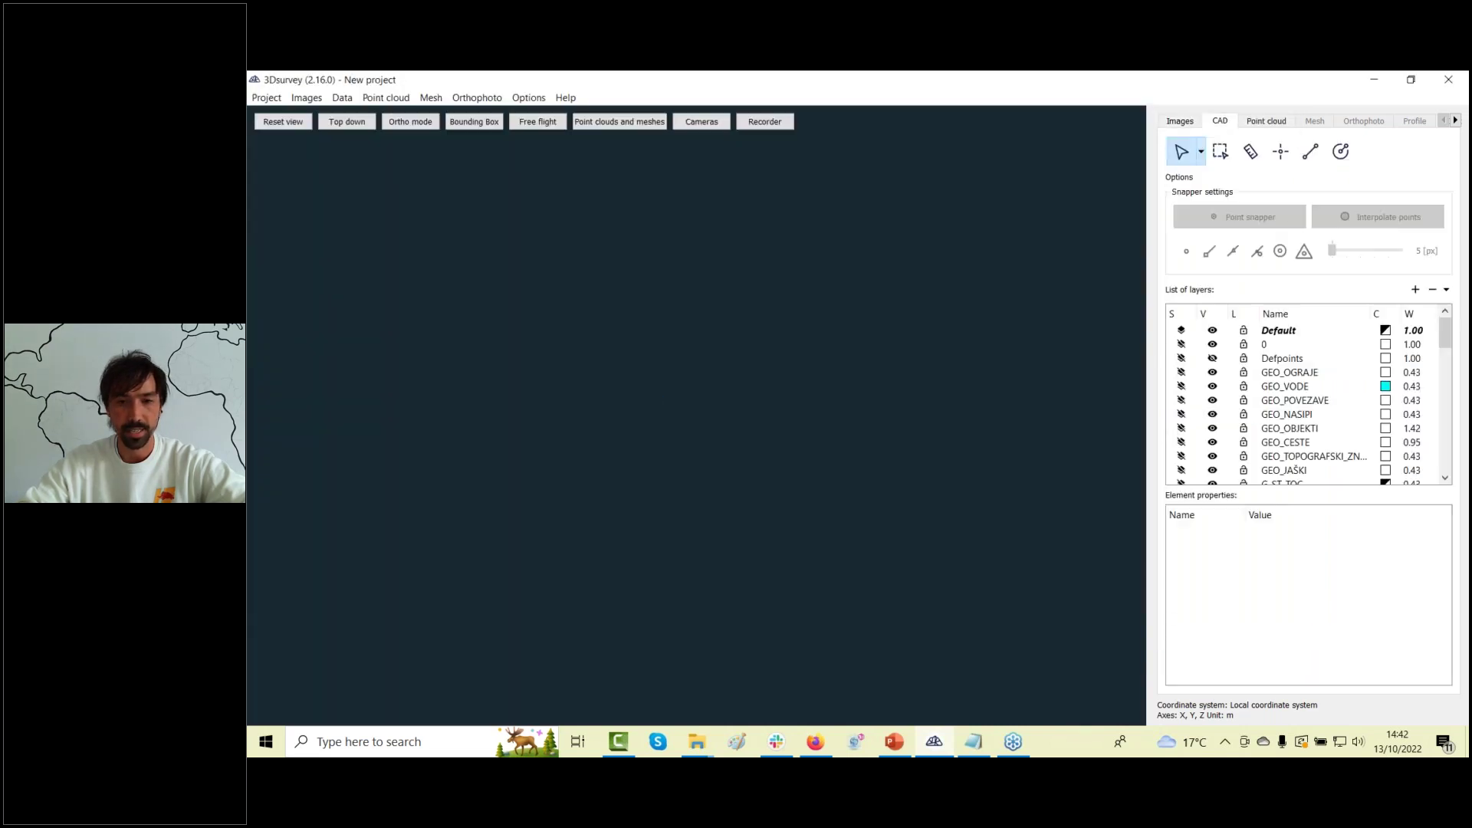
Hide the OSTAVBE and OTS layers and close the Image triangulation panel.
scroll(690, 406, up, 3)
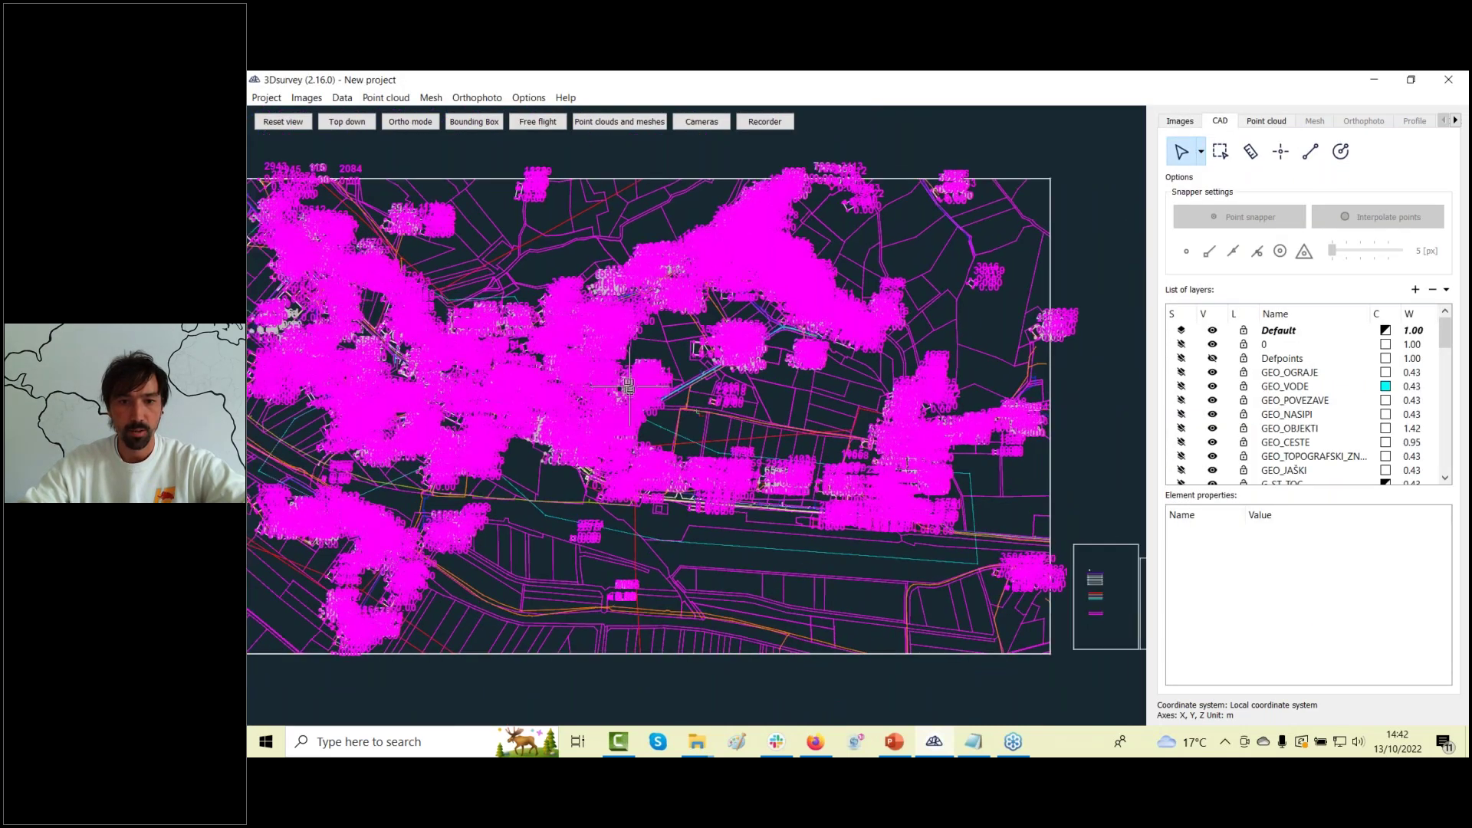
scroll(702, 403, up, 6)
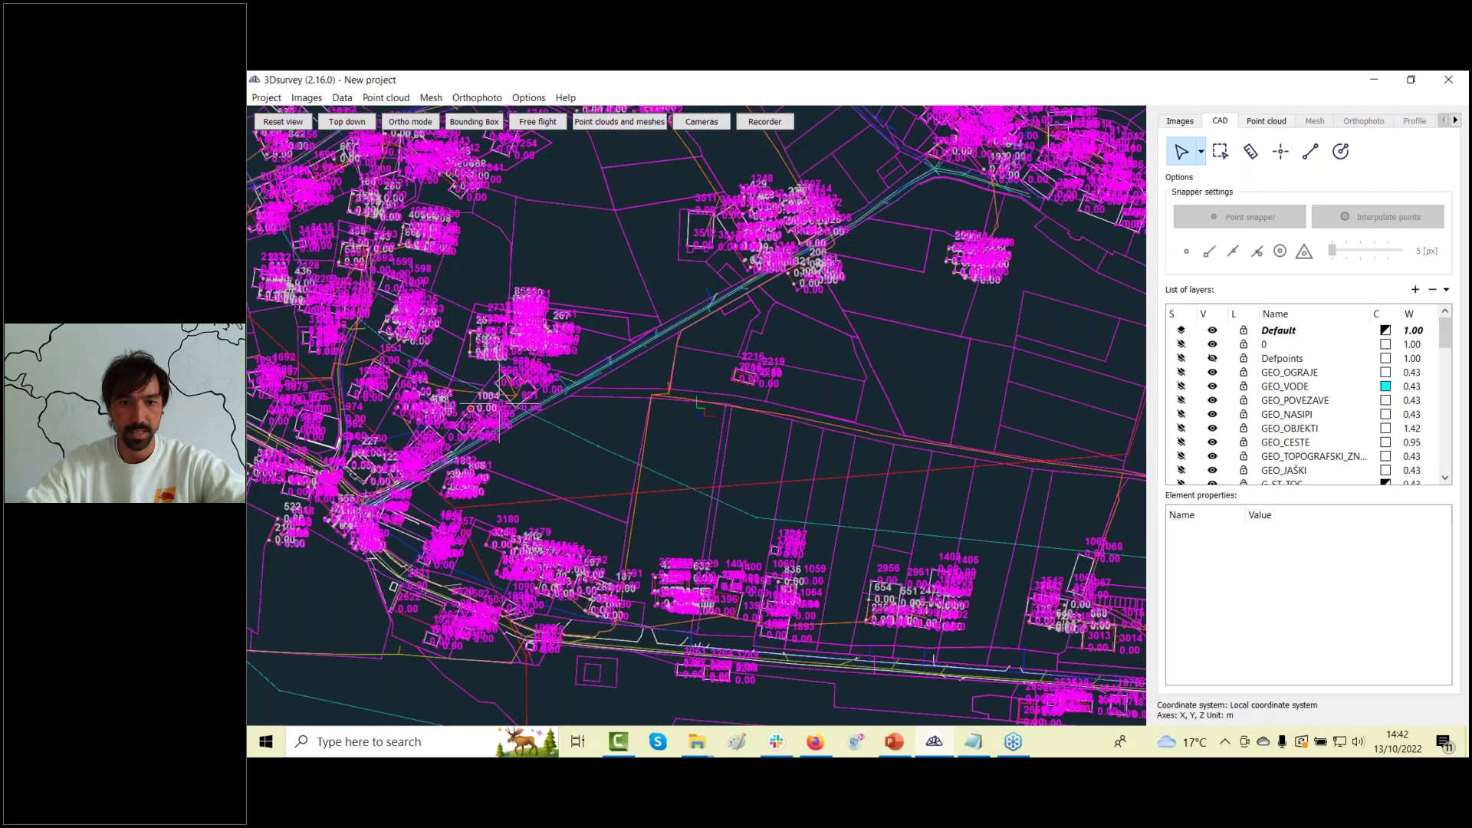
scroll(702, 444, up, 6)
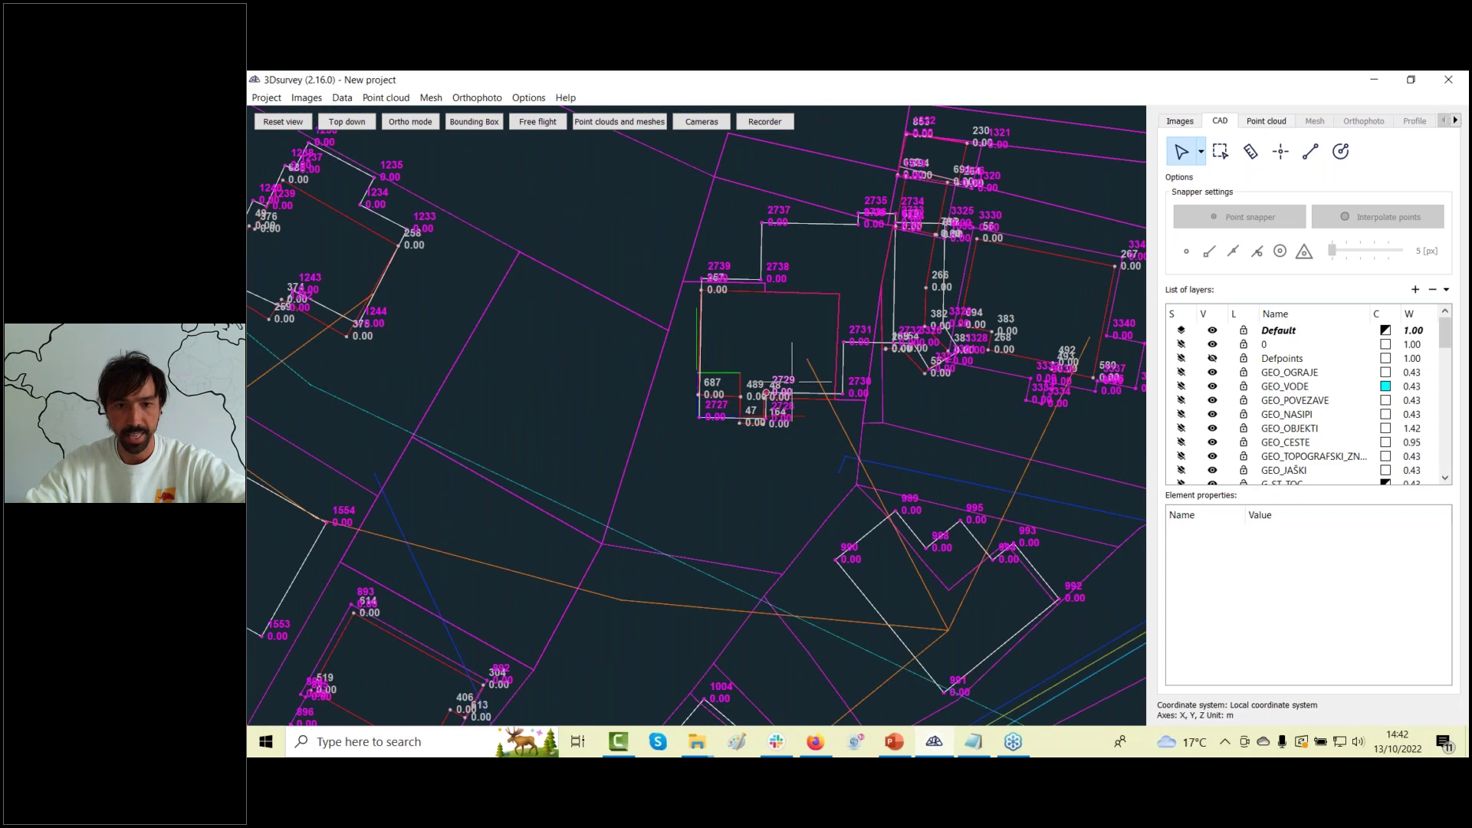
click(769, 394)
scroll(1264, 454, down, 8)
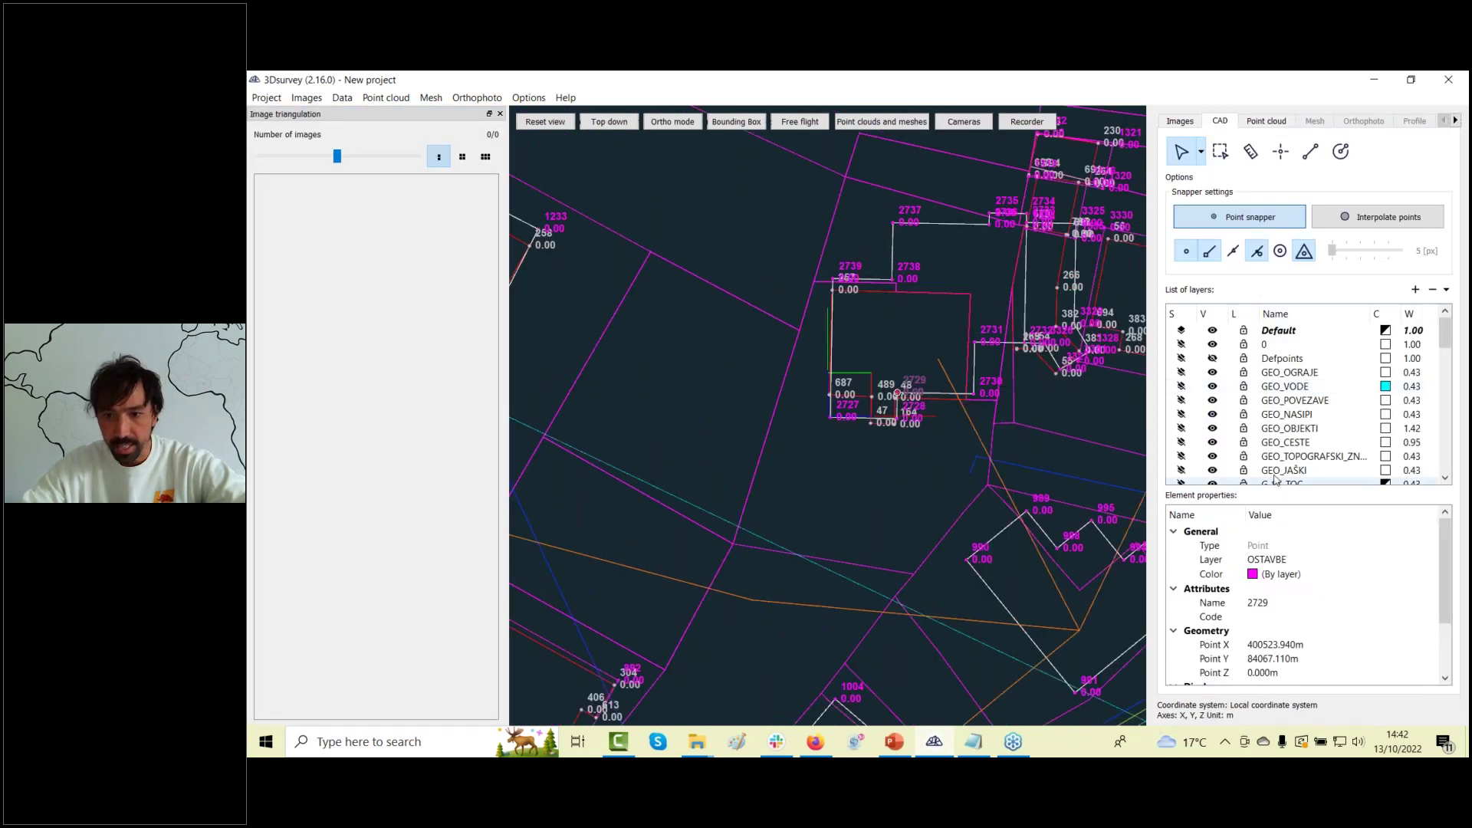
scroll(1264, 454, down, 2)
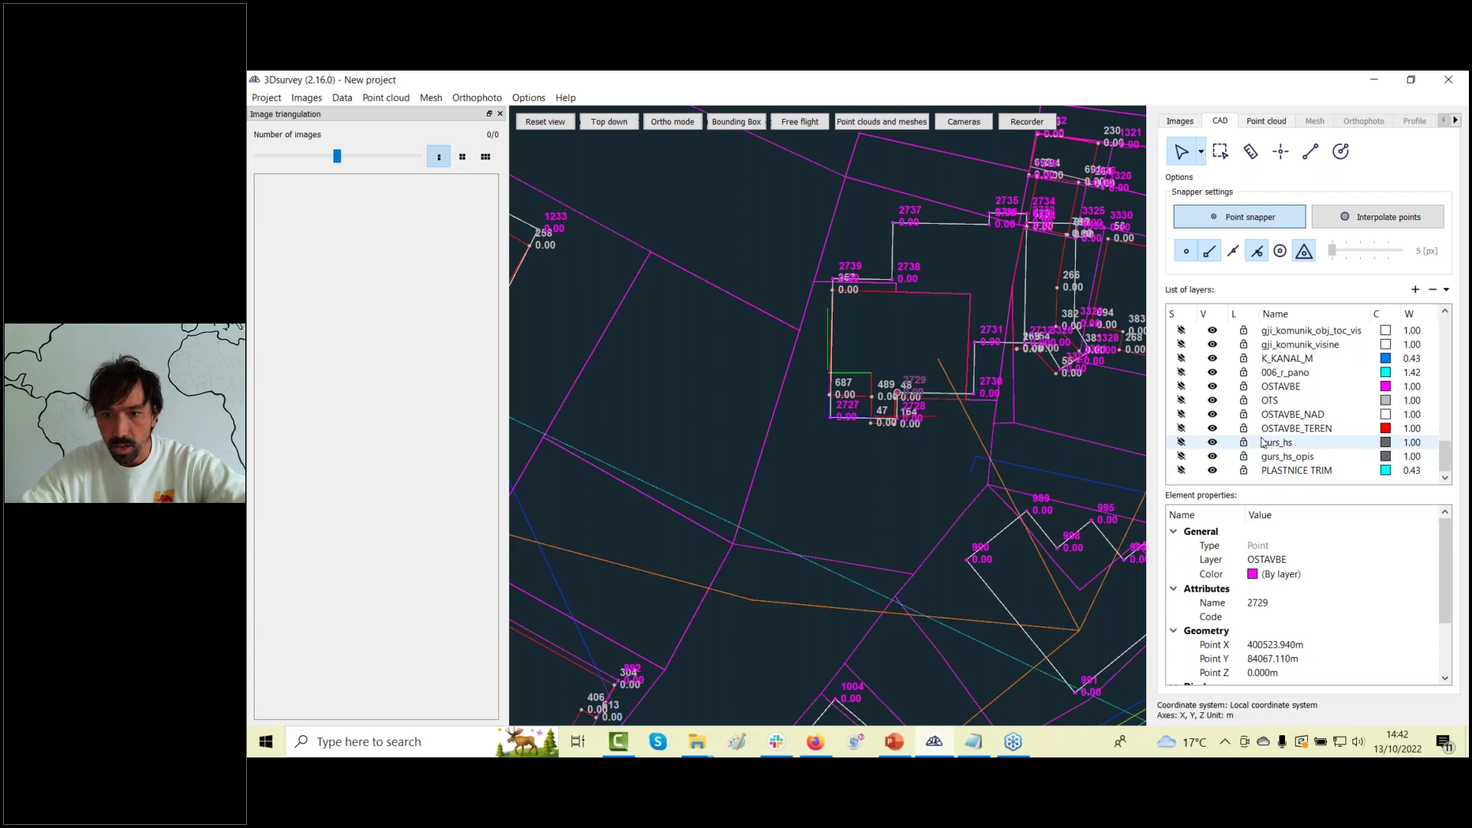
click(1213, 387)
click(897, 423)
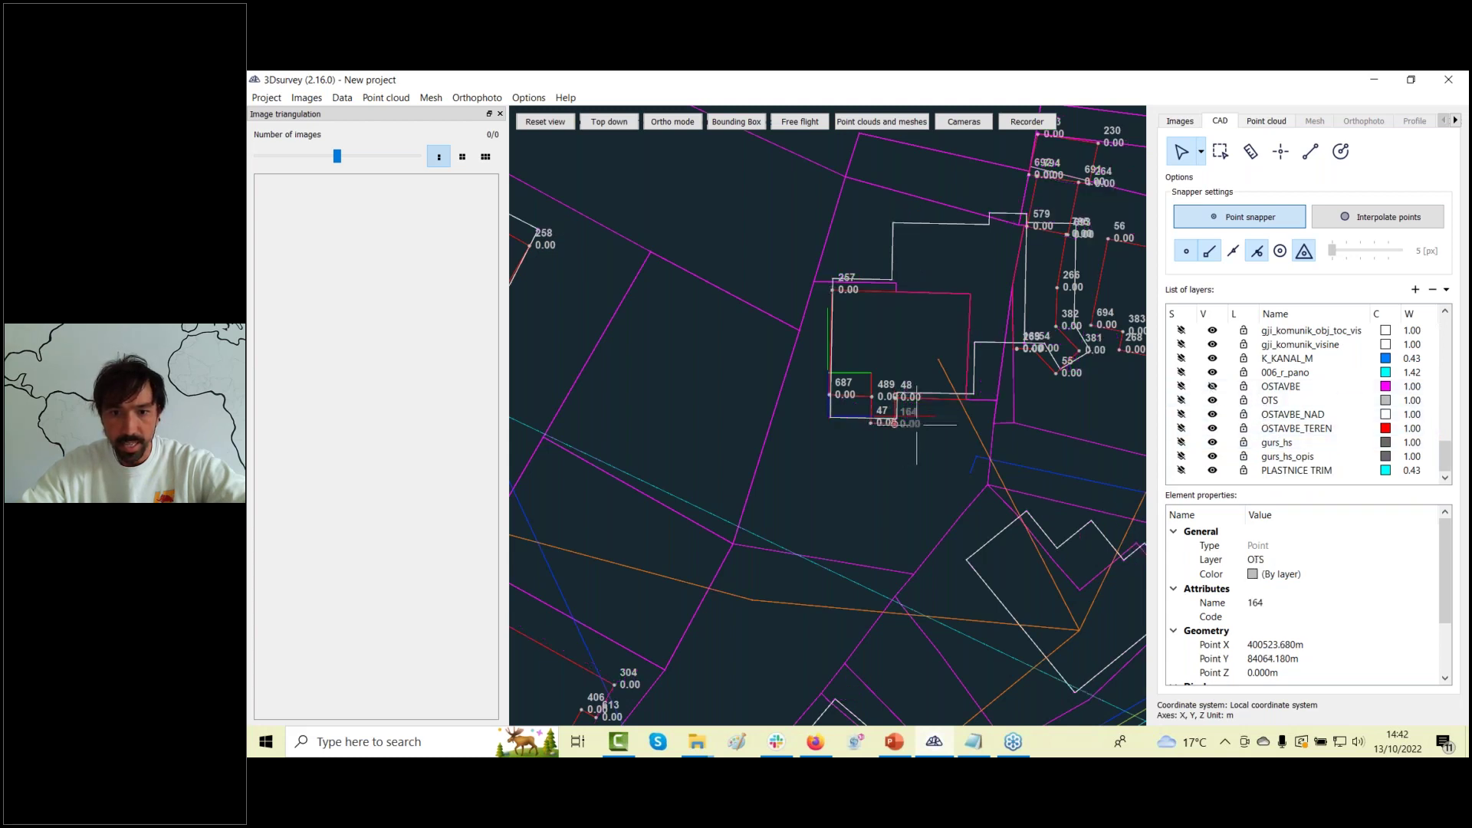
click(1212, 400)
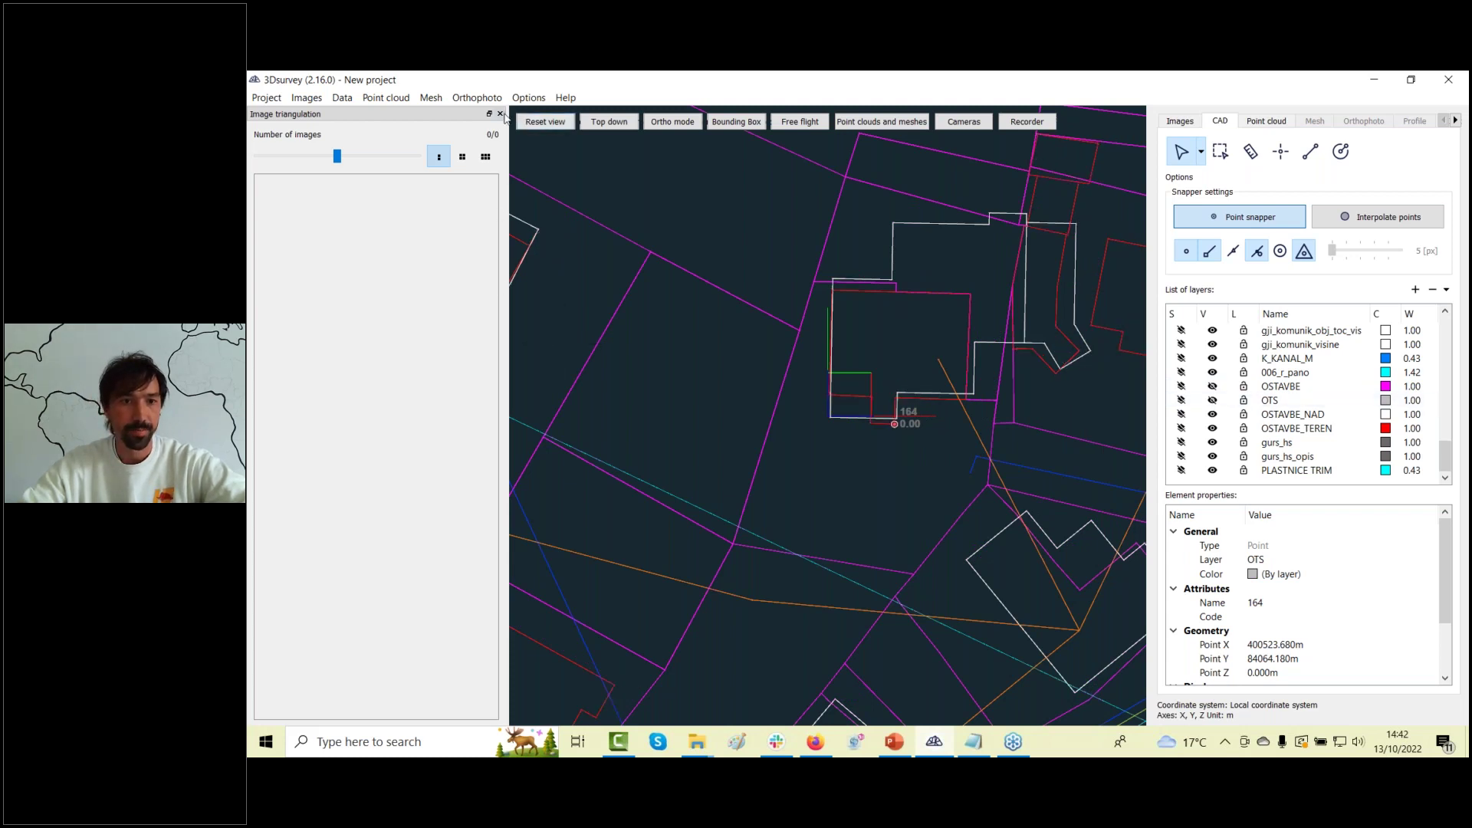
click(500, 114)
scroll(659, 436, down, 10)
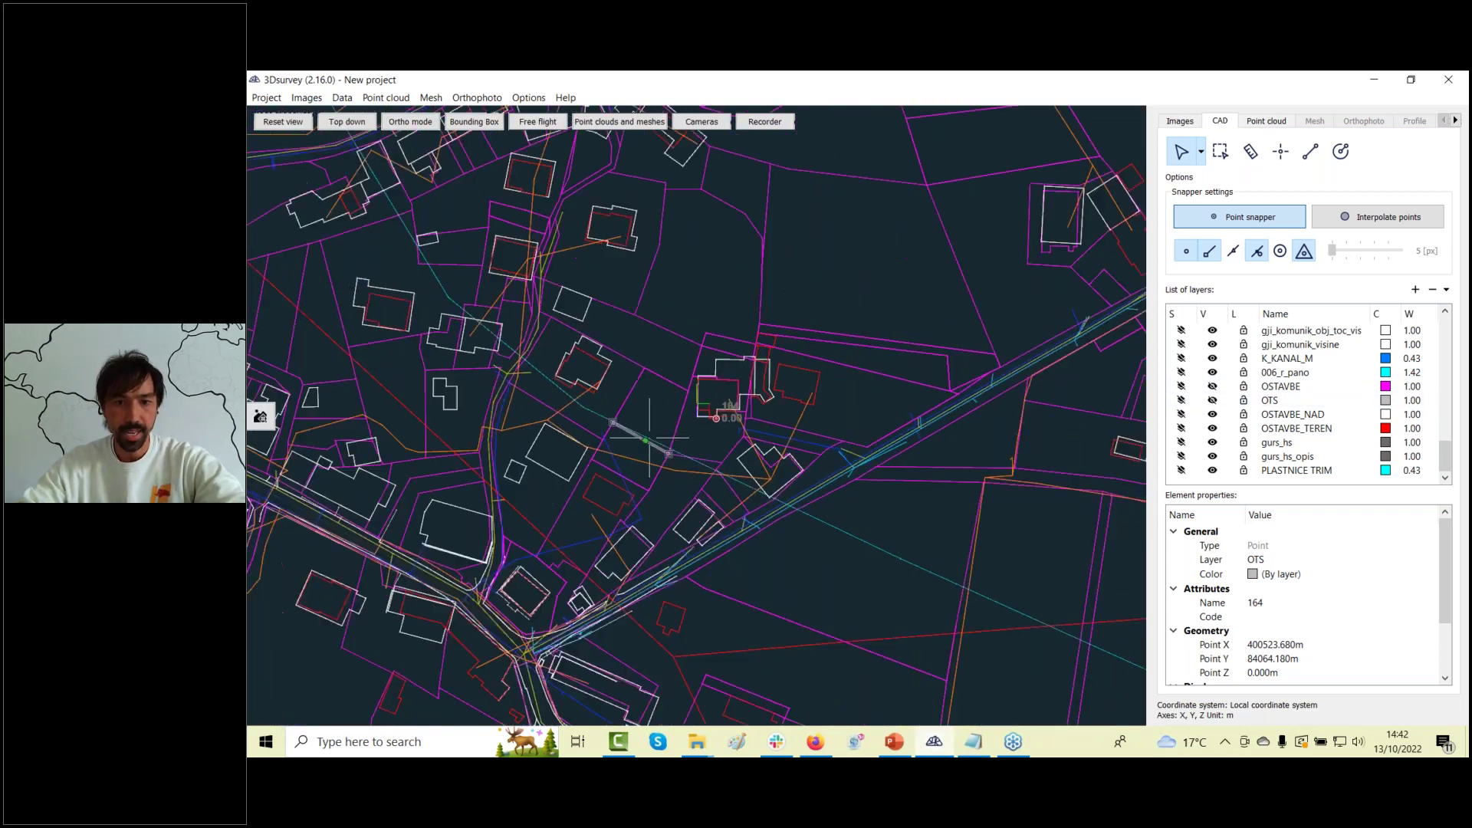
Zoom out to see the whole road with its surrounding parcels and buildings.
scroll(660, 435, down, 3)
scroll(631, 495, down, 4)
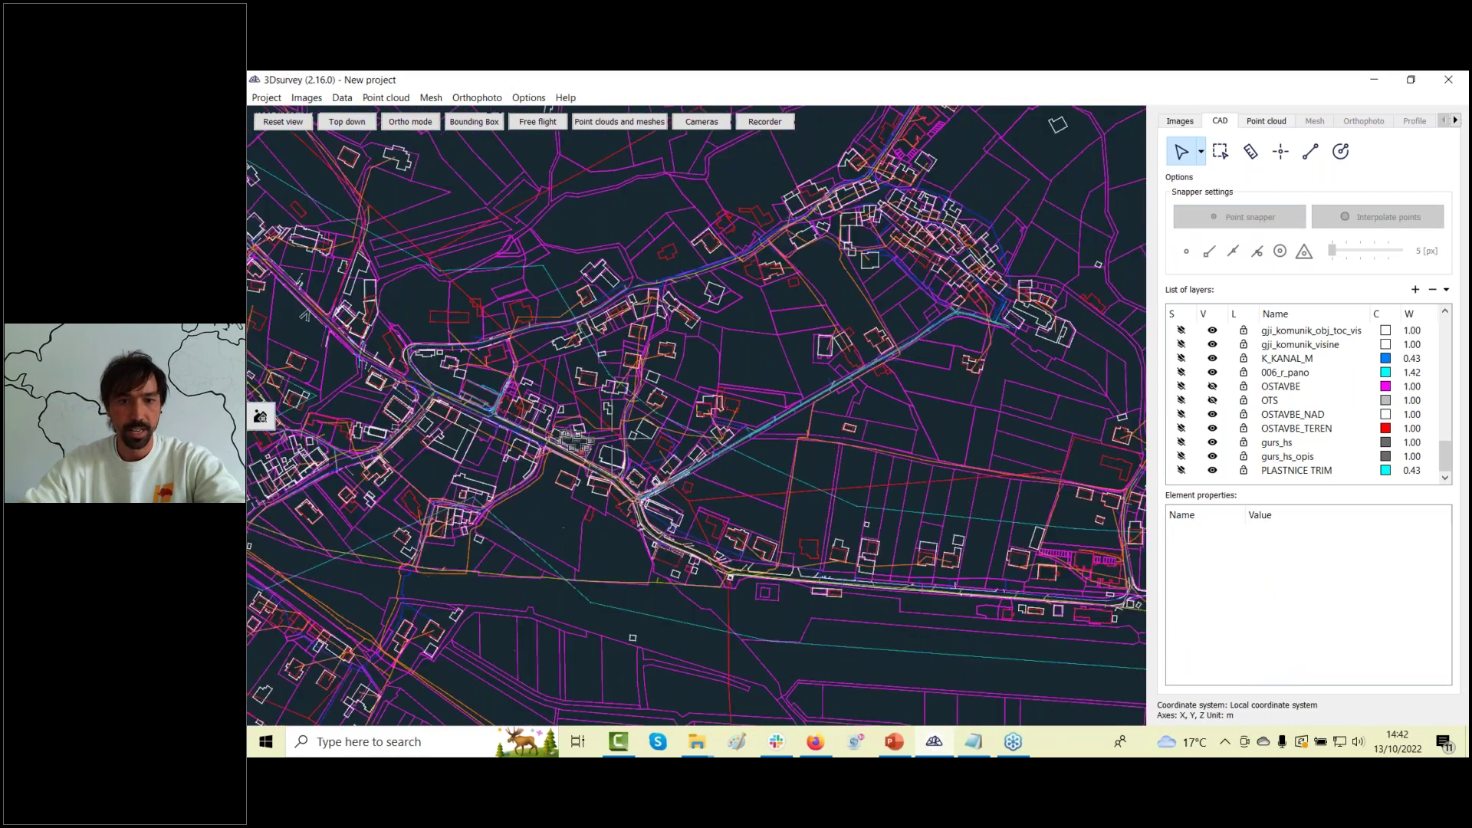
scroll(631, 494, down, 4)
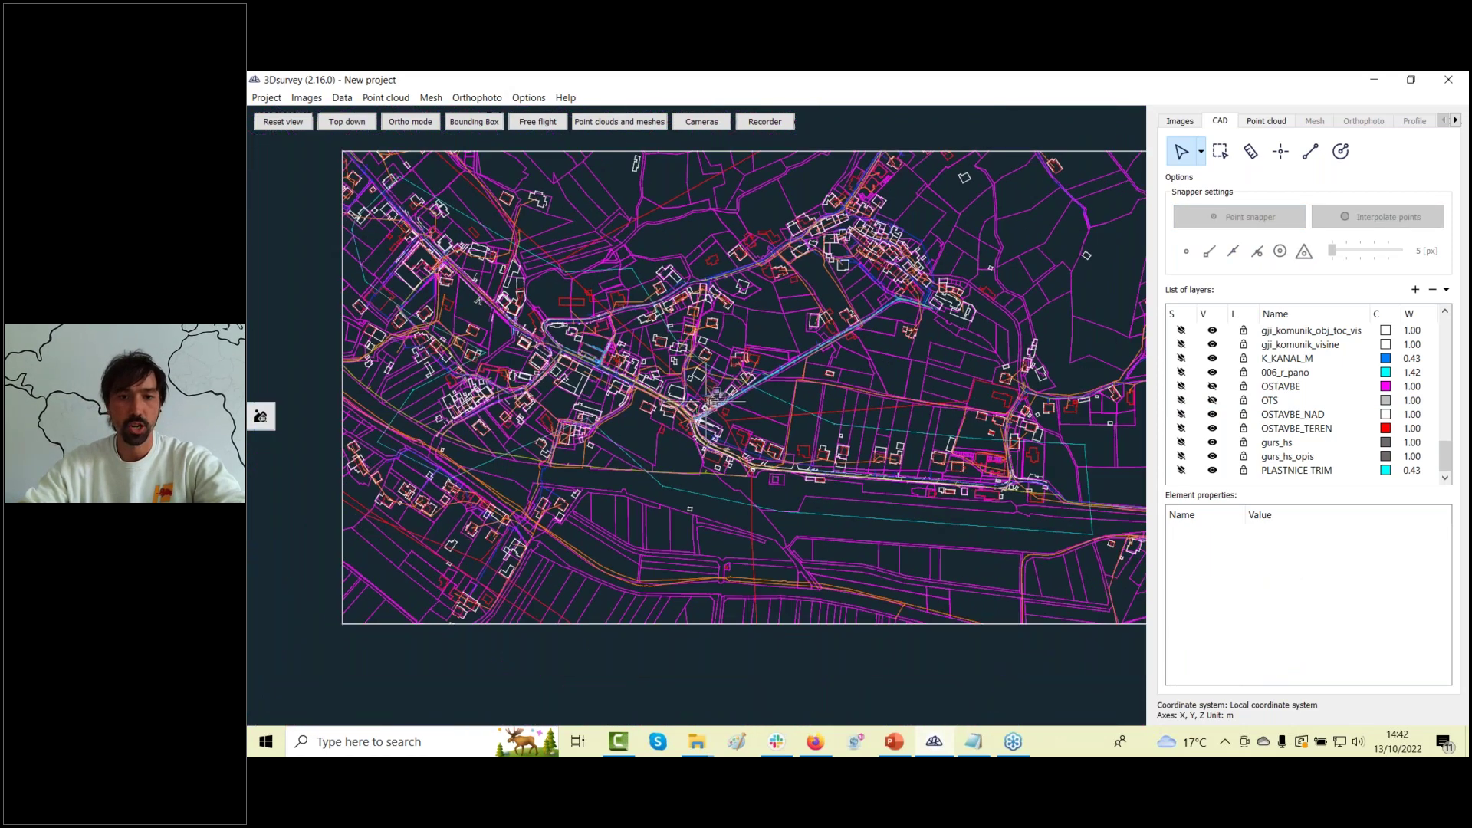
scroll(682, 404, up, 5)
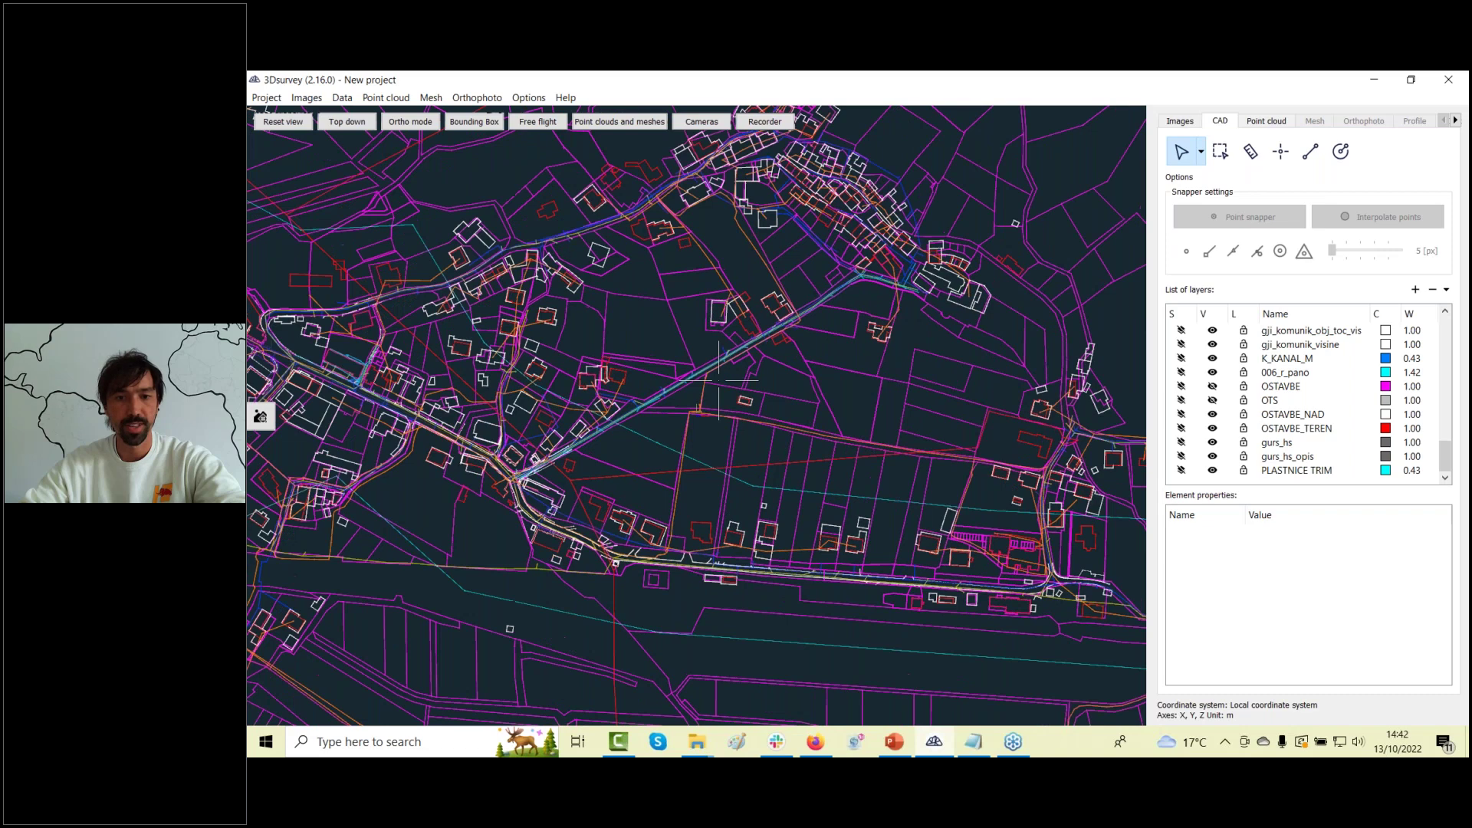
scroll(718, 381, up, 1)
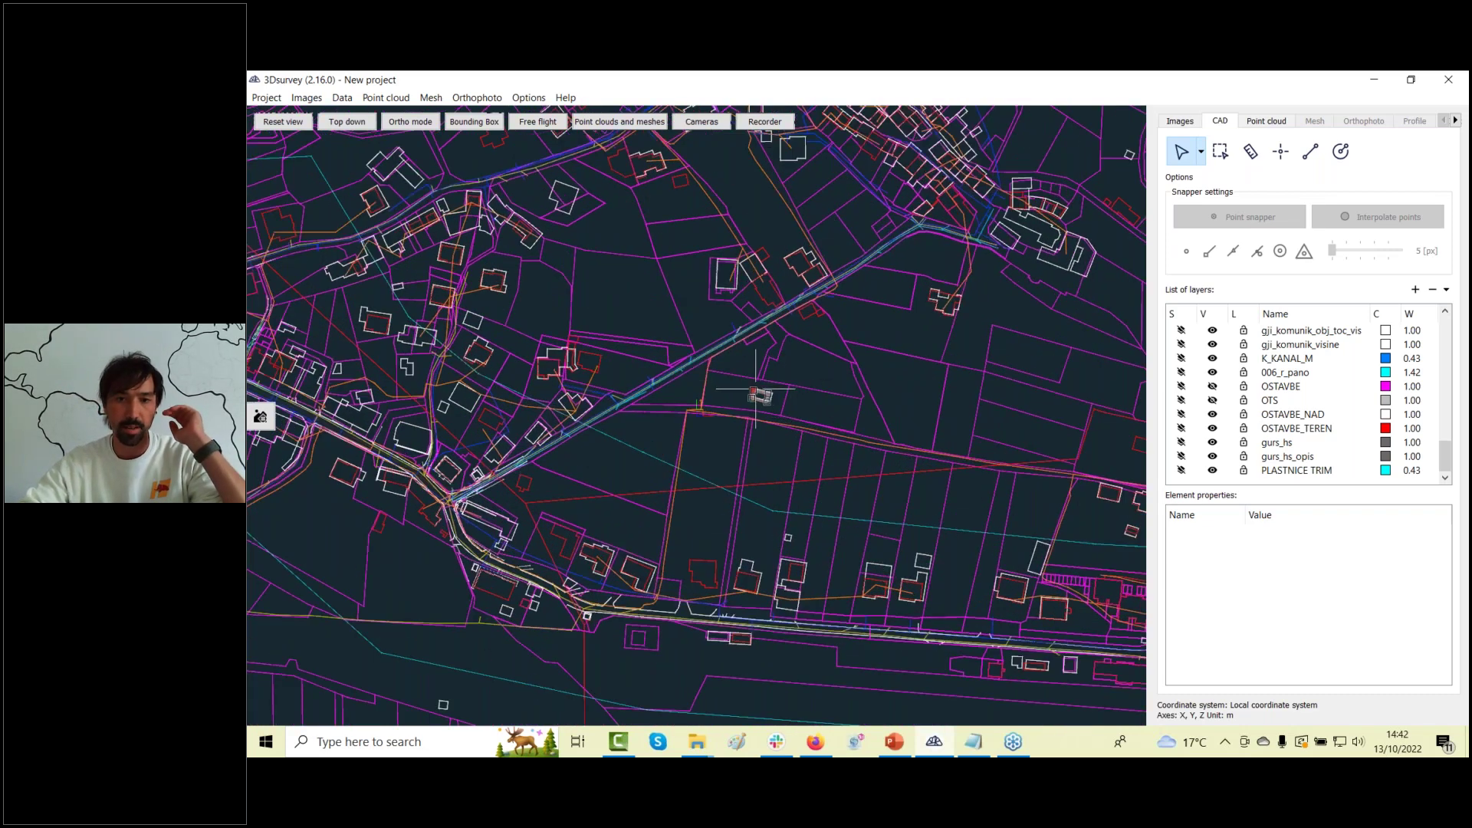
scroll(745, 360, up, 6)
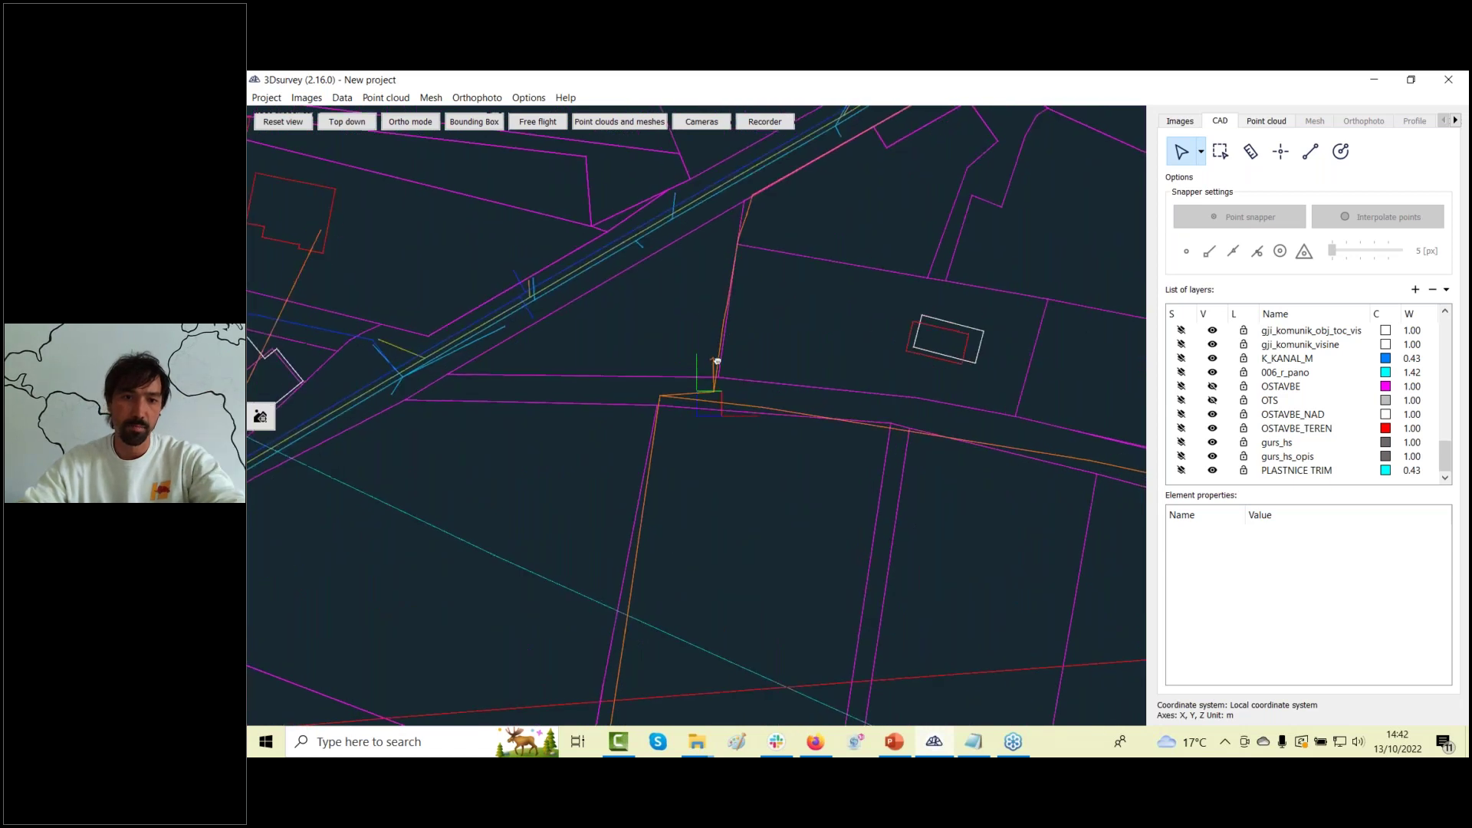
scroll(738, 477, up, 2)
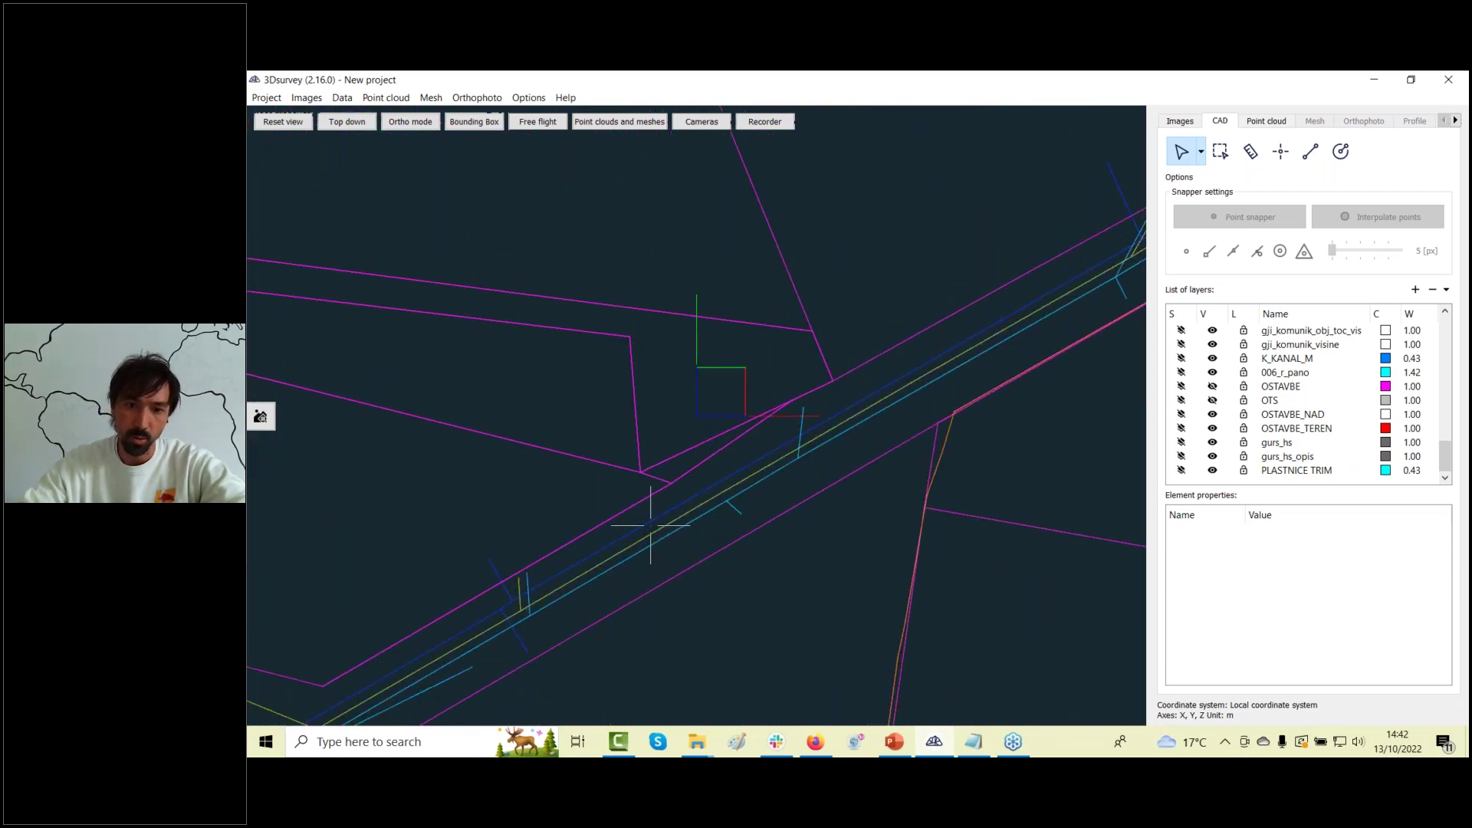
scroll(916, 450, down, 2)
scroll(915, 450, down, 5)
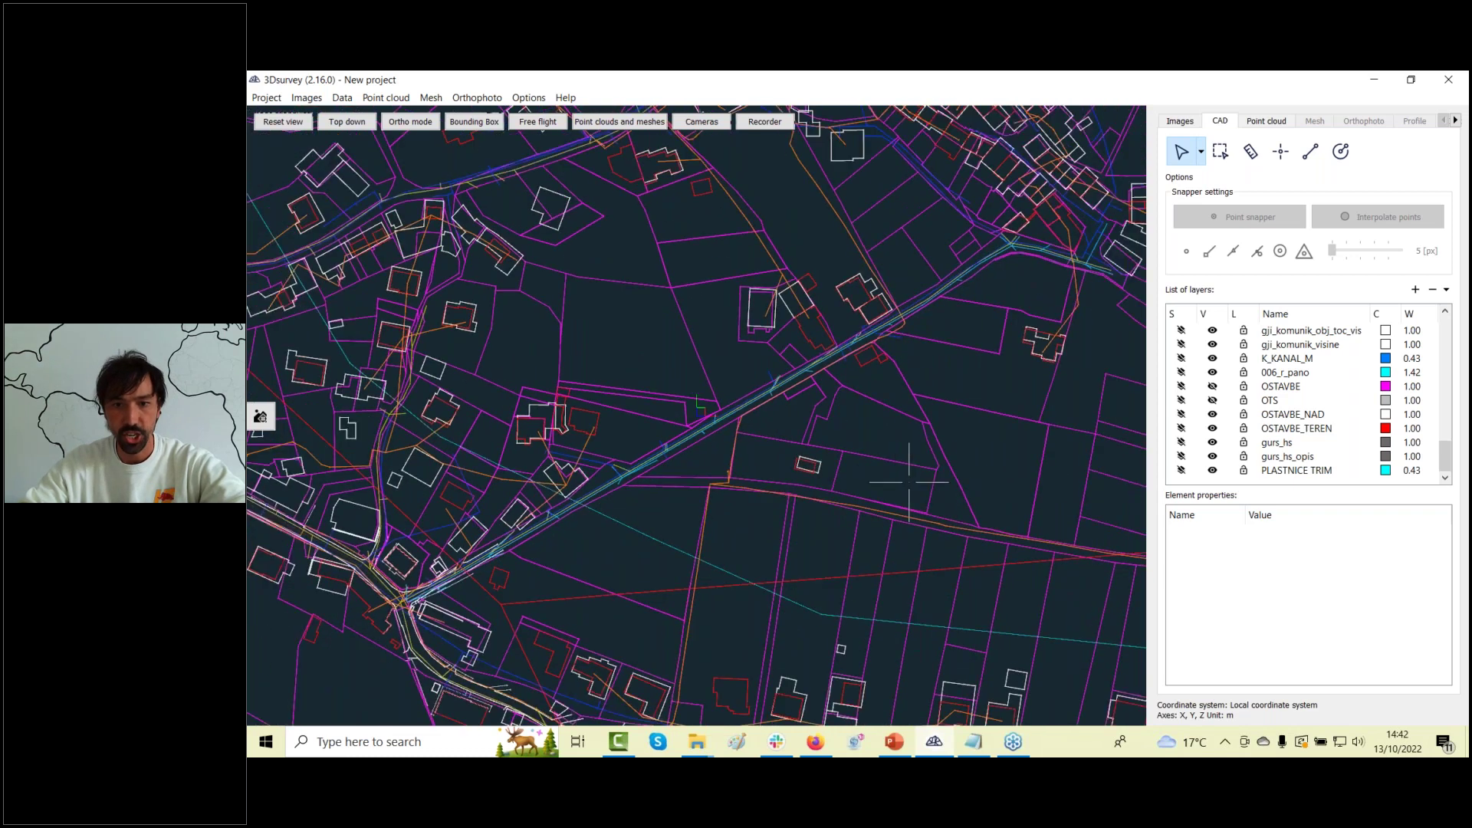
scroll(797, 412, down, 3)
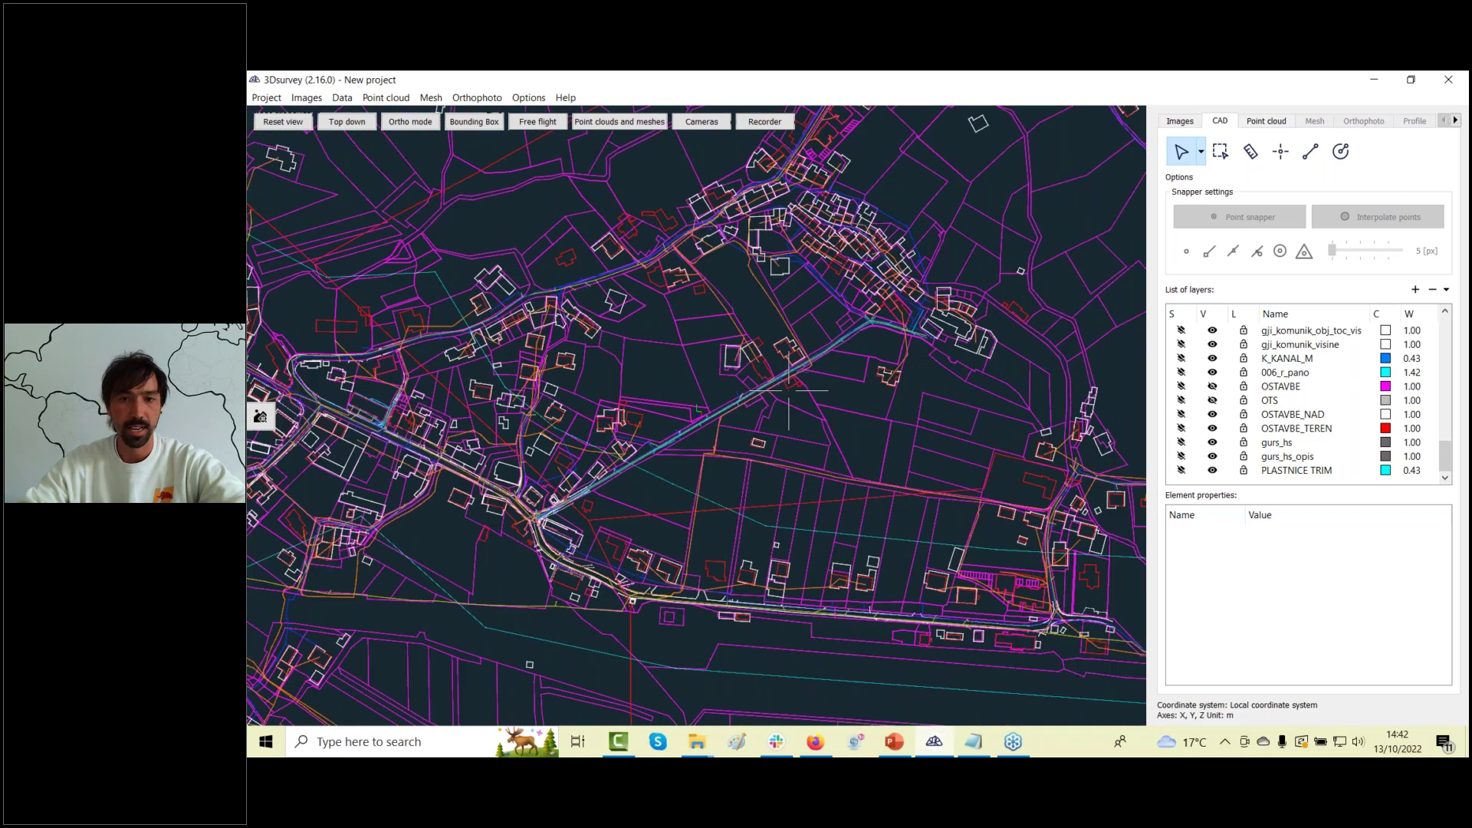
Pan the map to centre the road corridor and open the Data menu.
right_drag(798, 412, 815, 443)
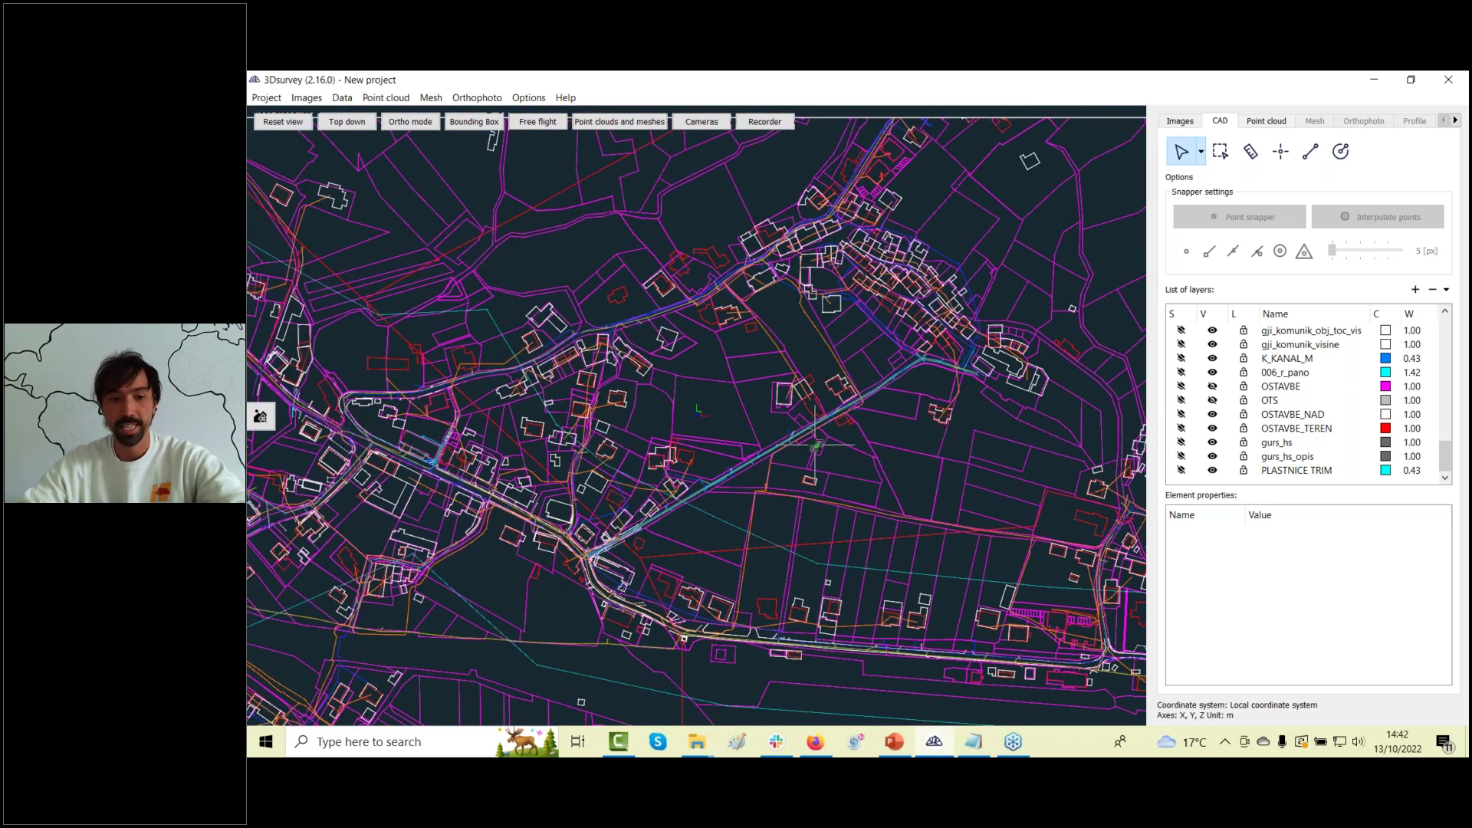
right_drag(727, 433, 677, 402)
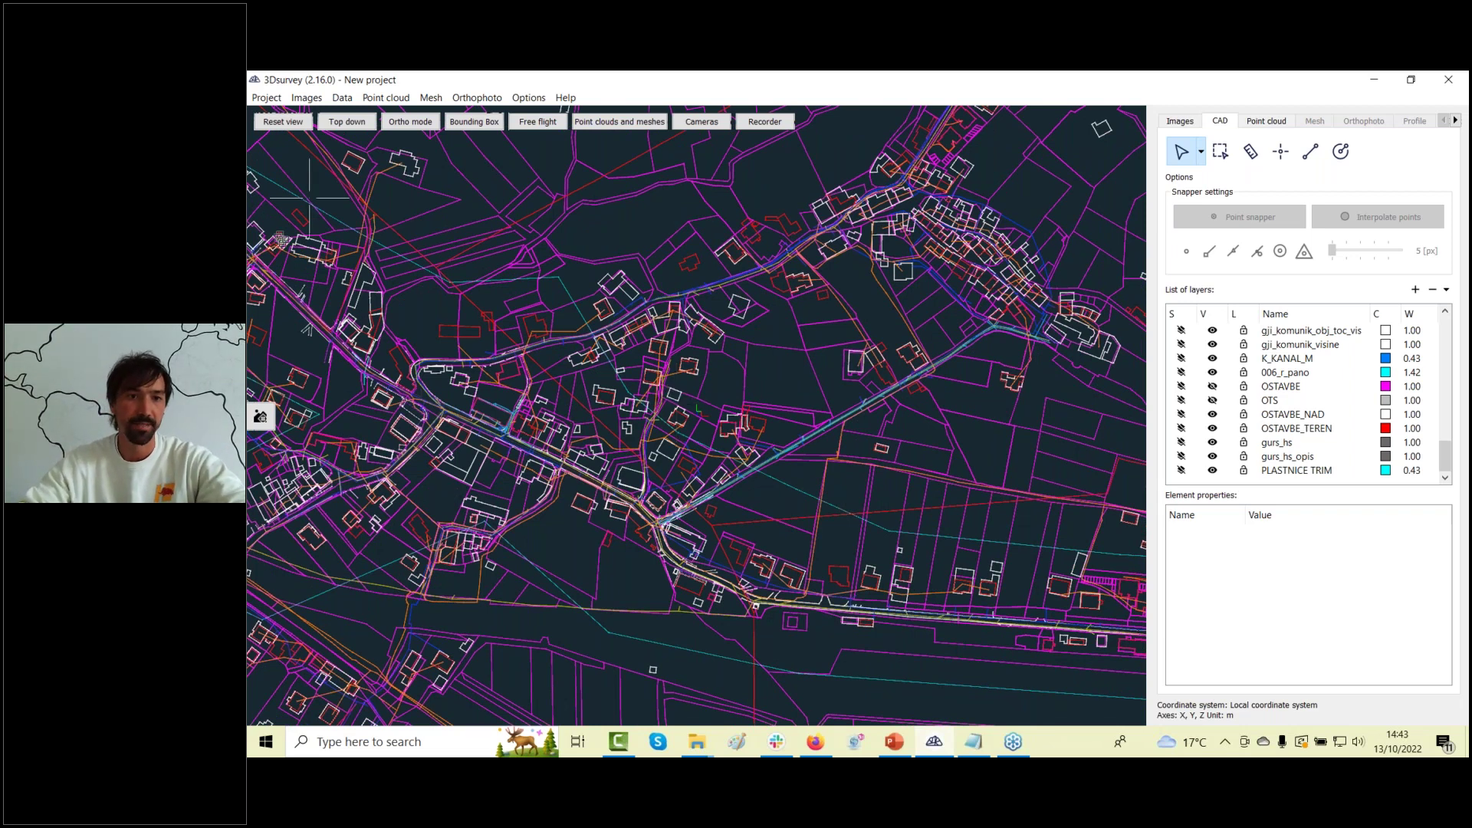
click(342, 98)
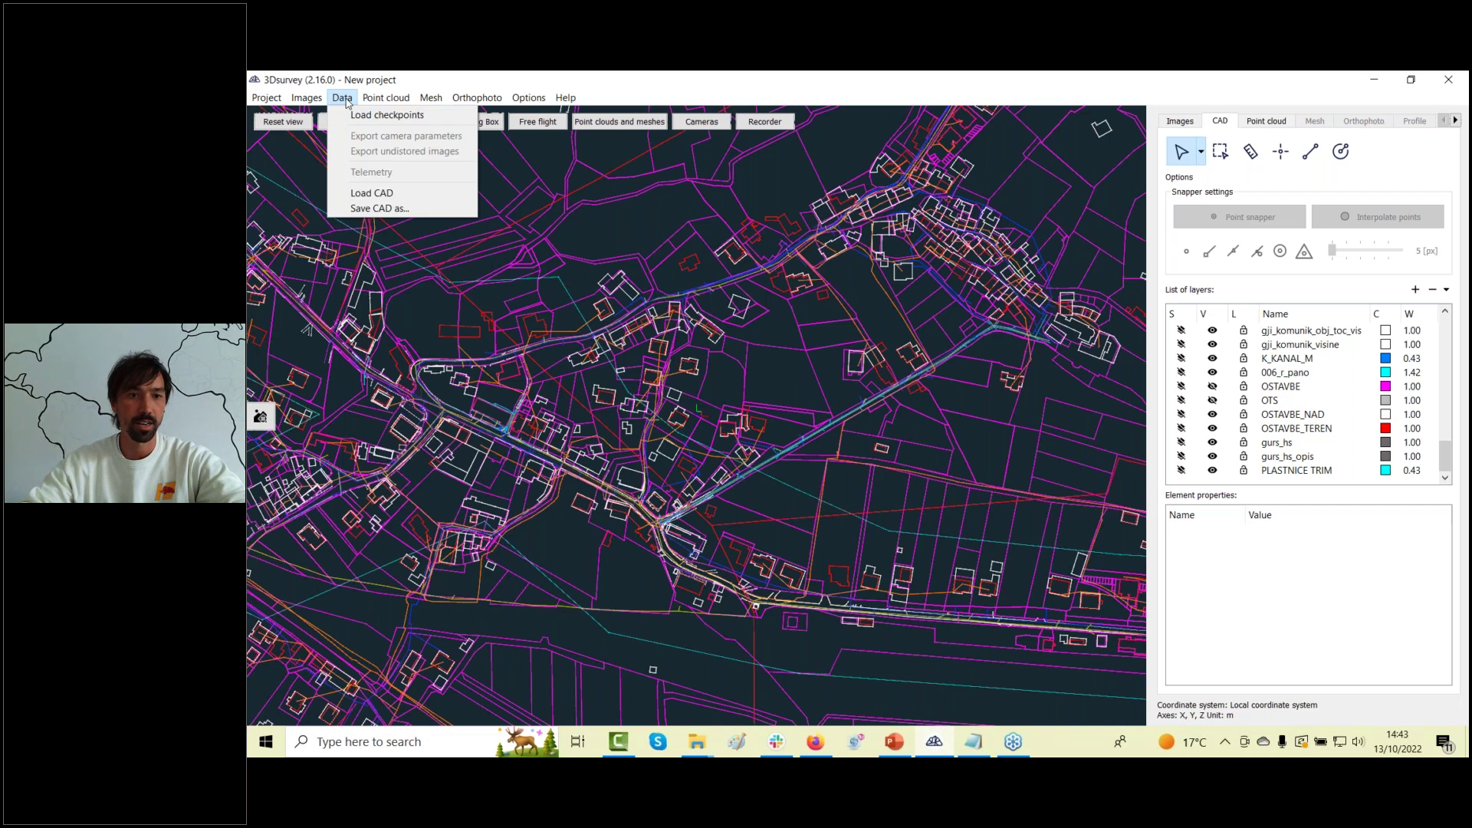
click(379, 208)
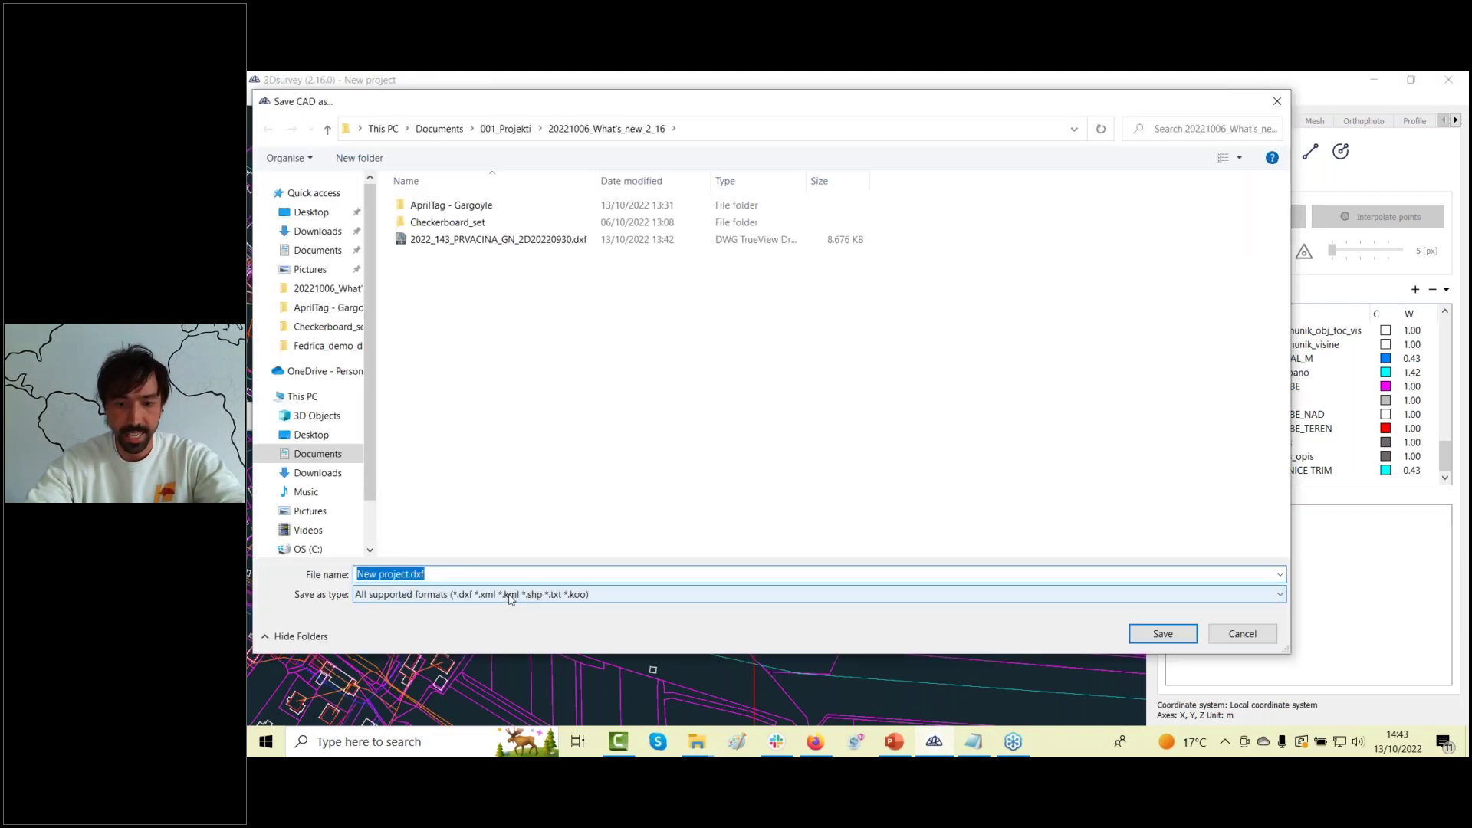
text(Buildi)
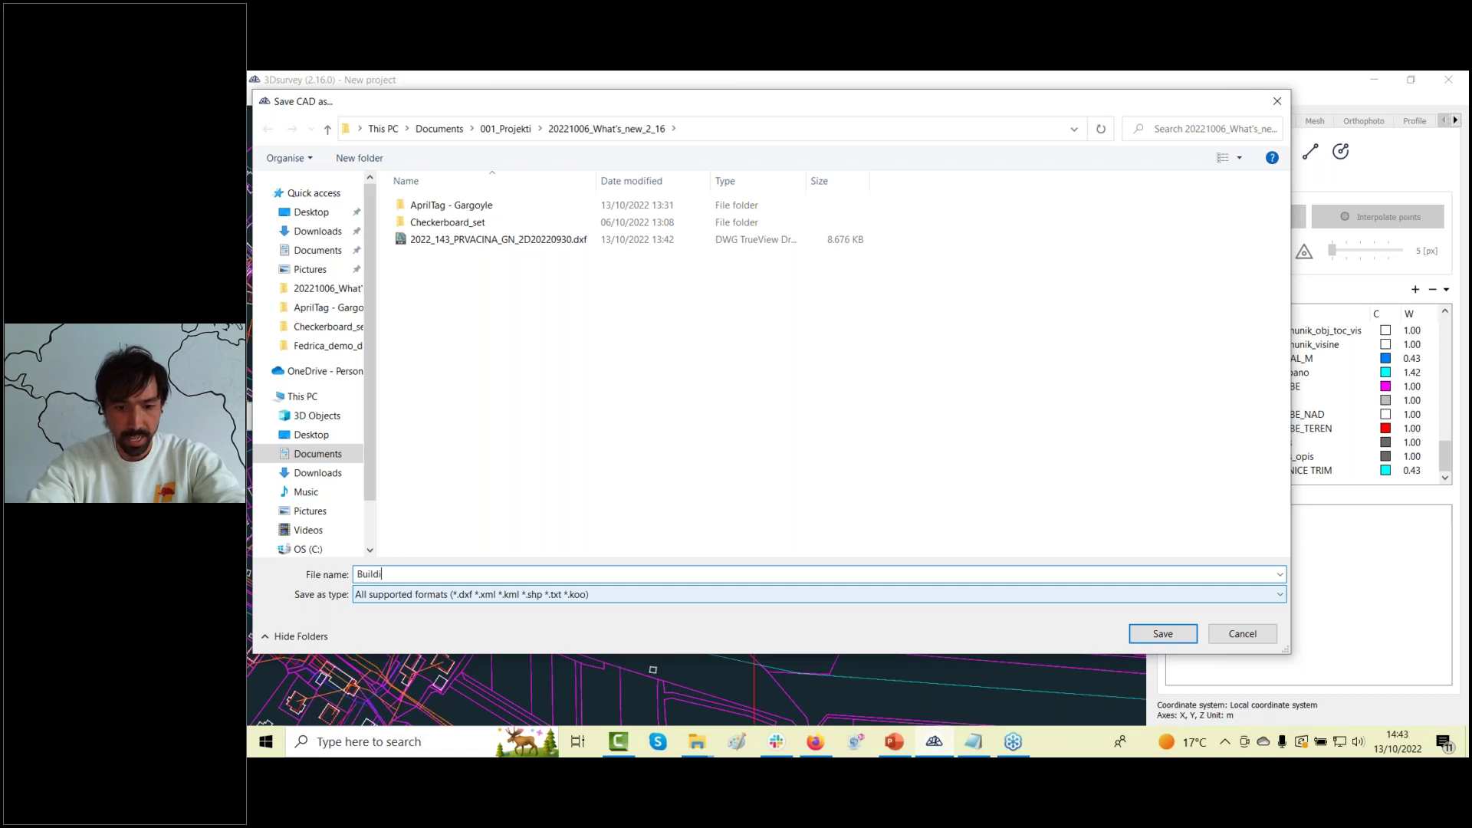
text(ngs)
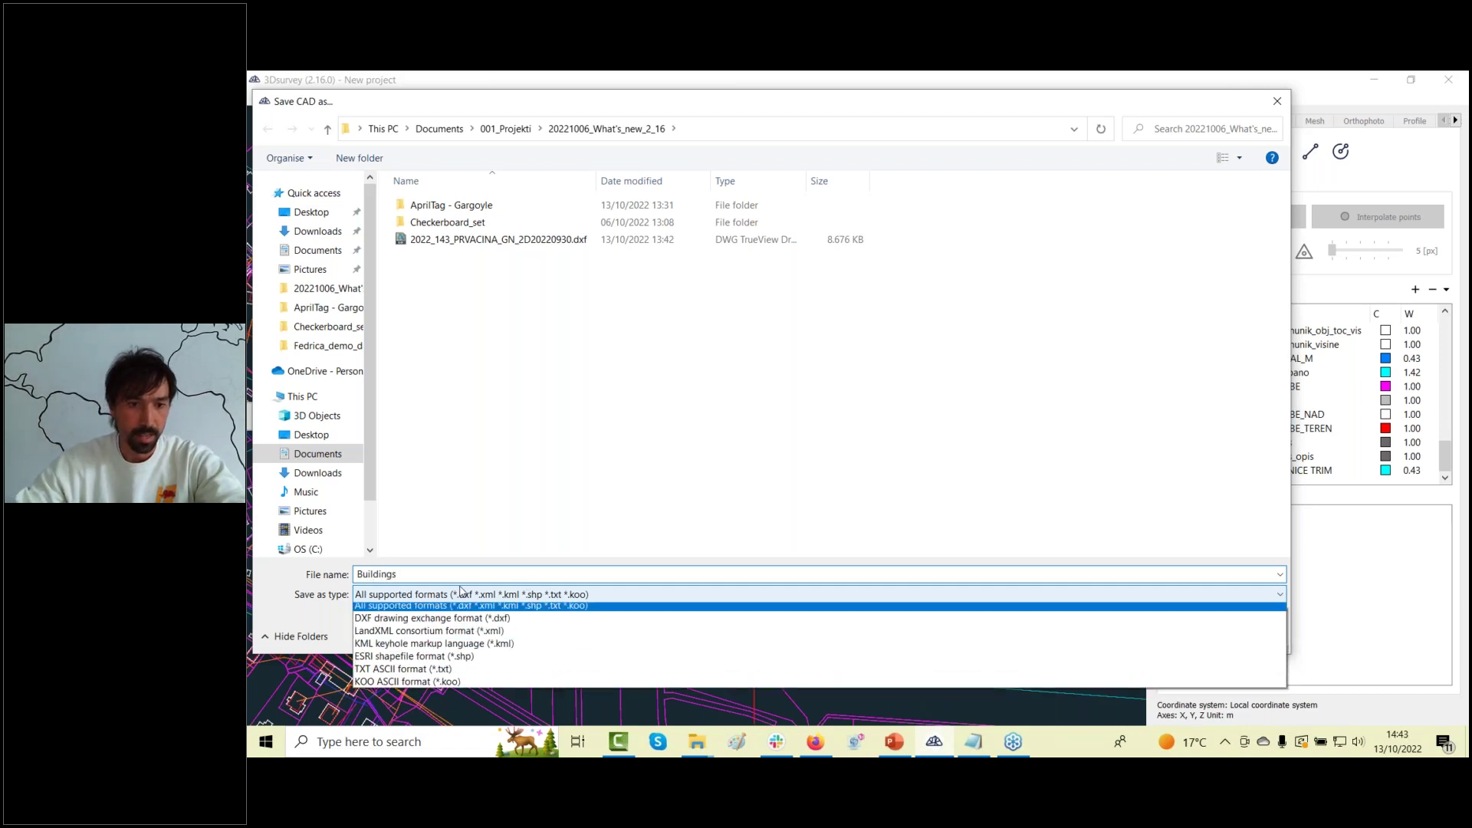
click(460, 594)
click(491, 623)
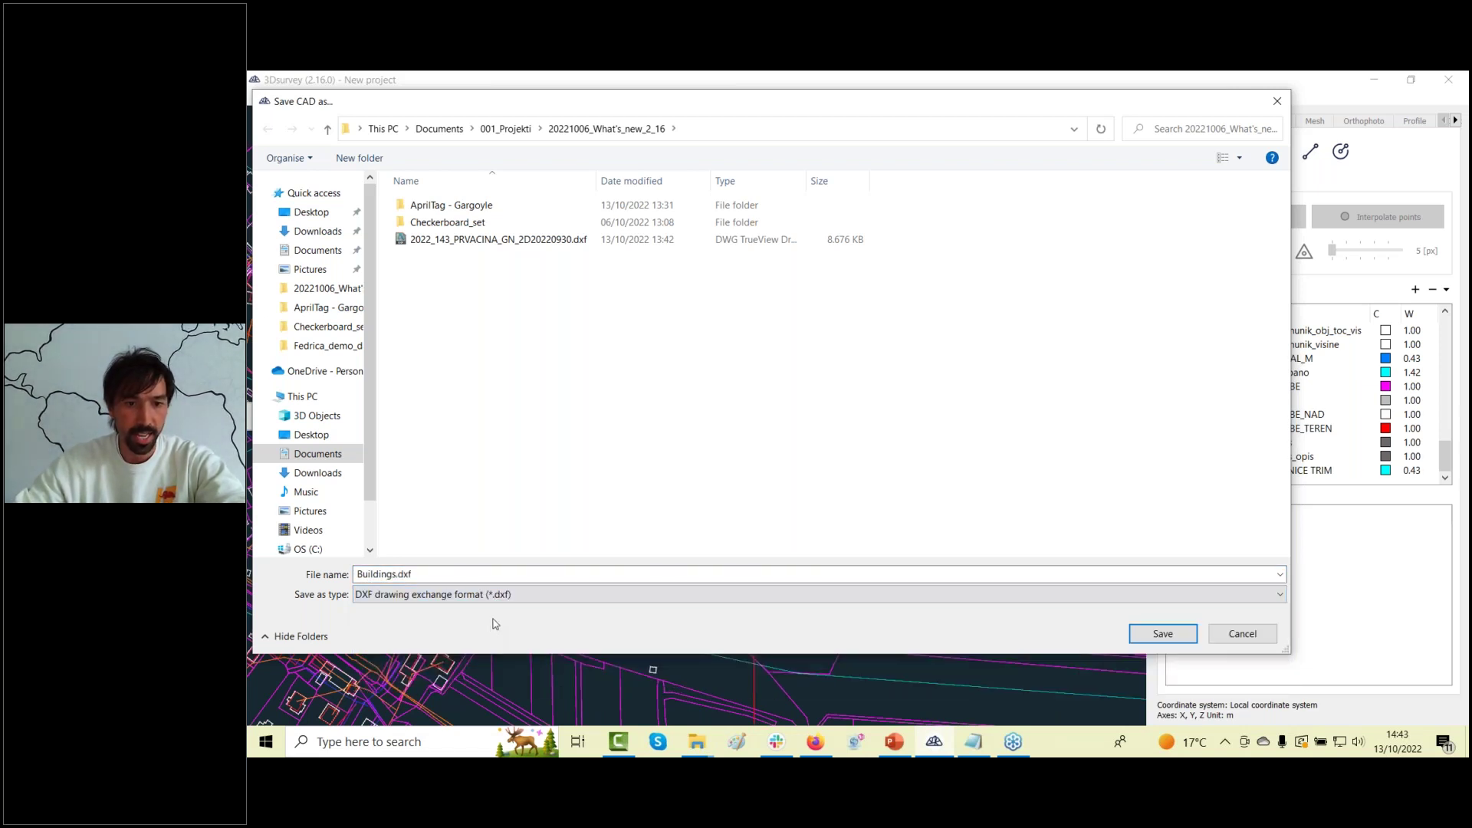
click(1162, 633)
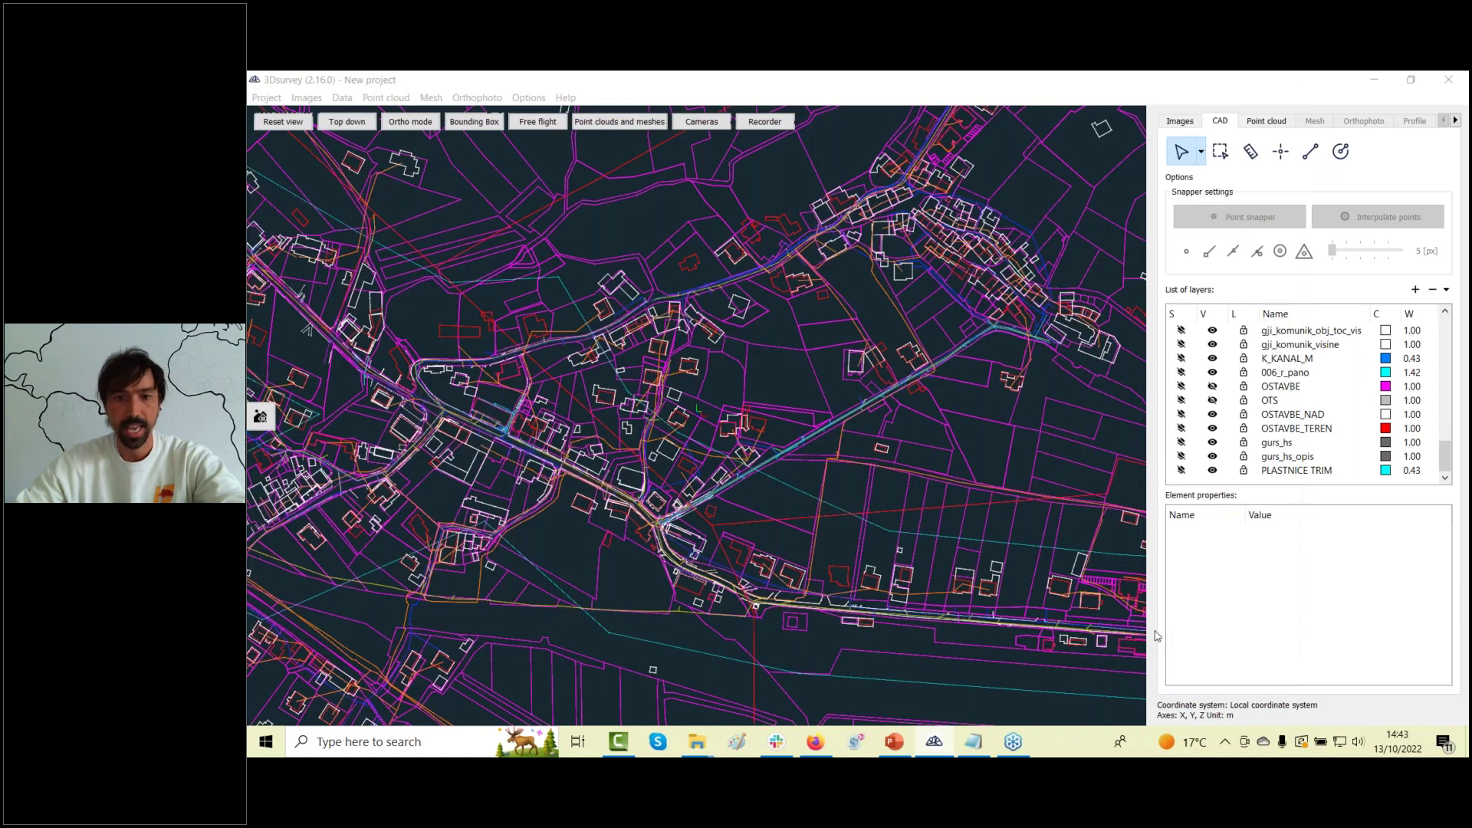
drag(828, 607, 828, 652)
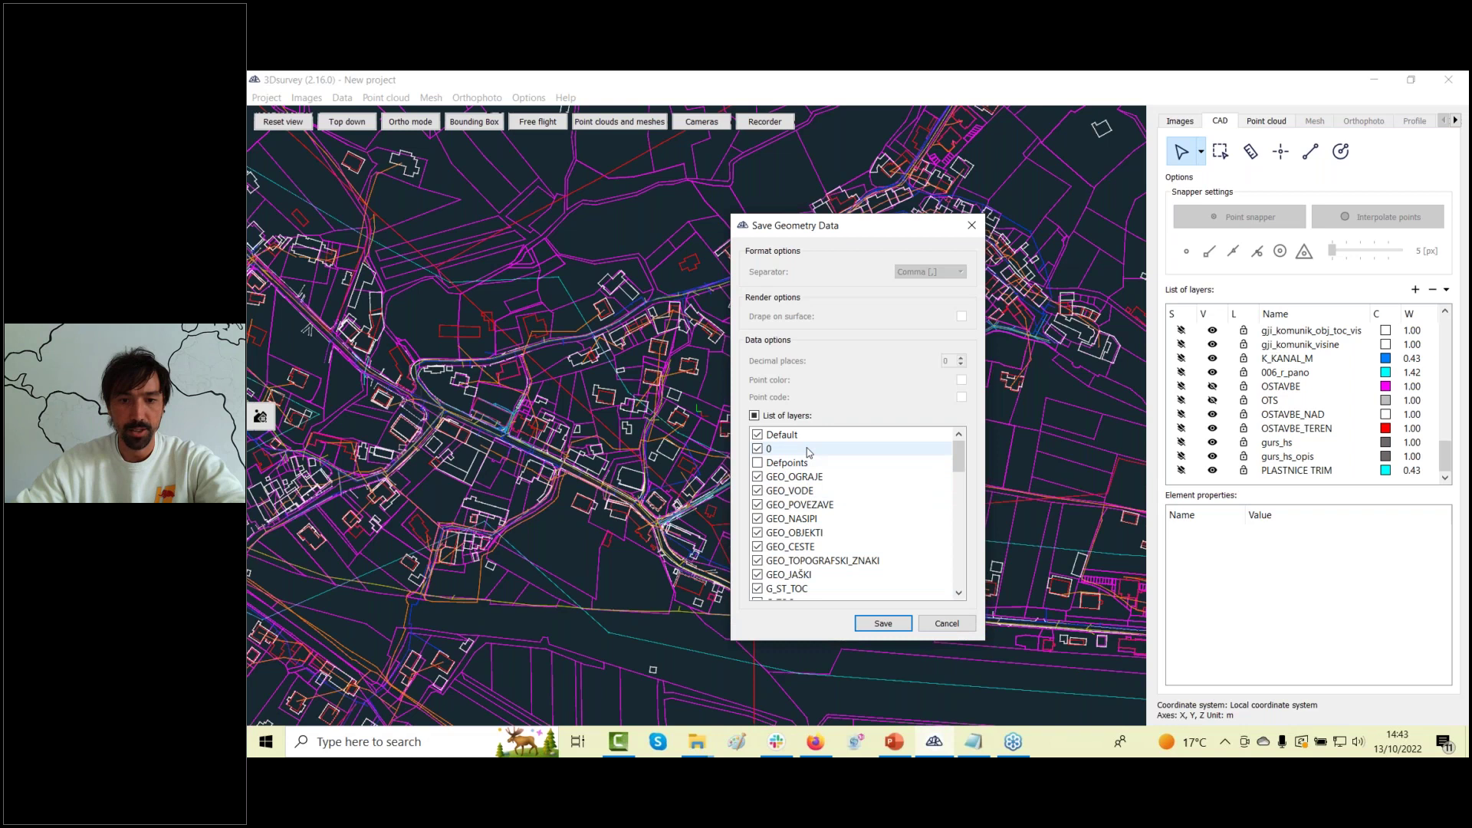
scroll(808, 460, down, 10)
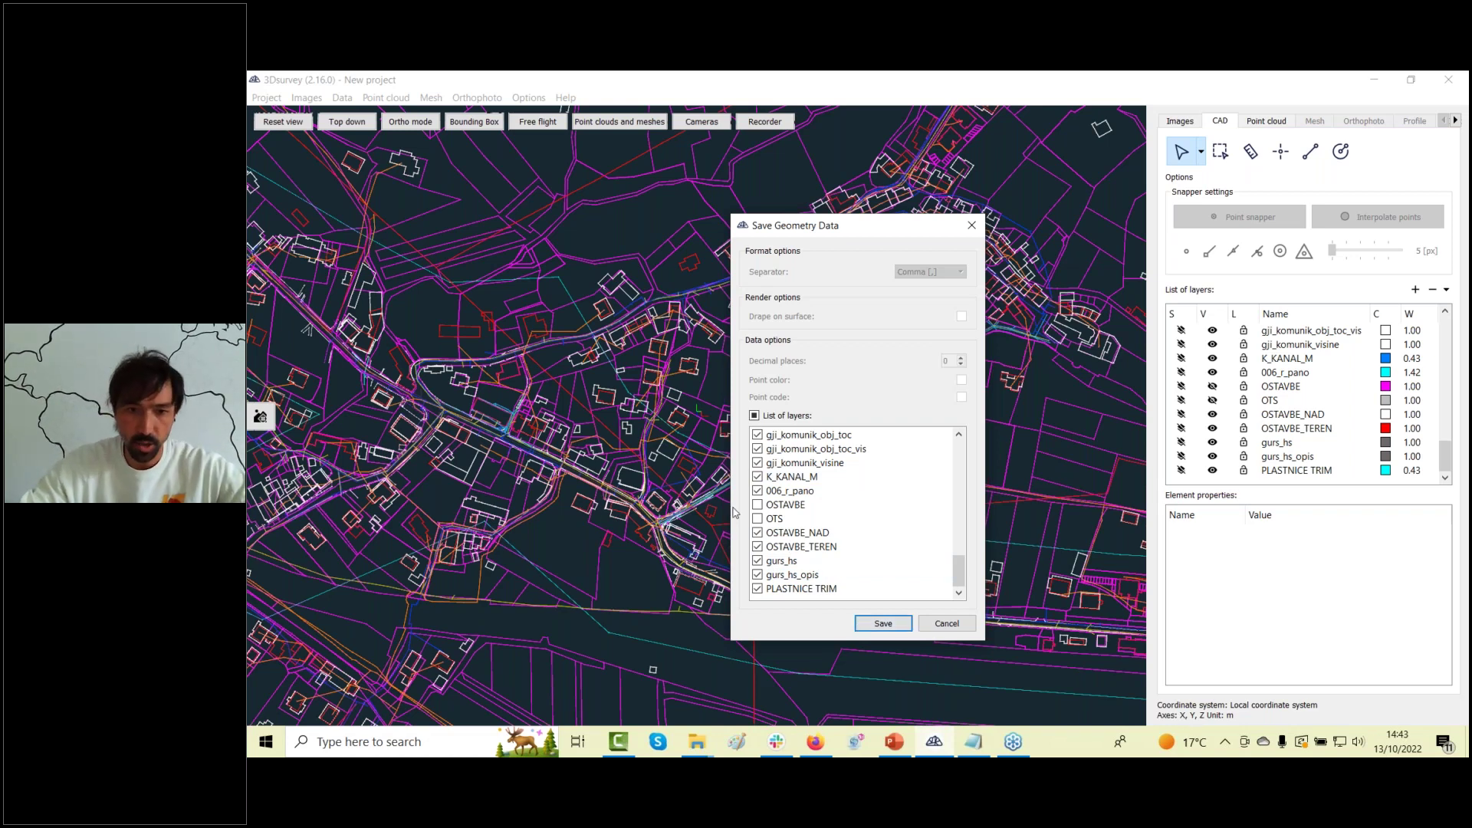
scroll(767, 491, up, 6)
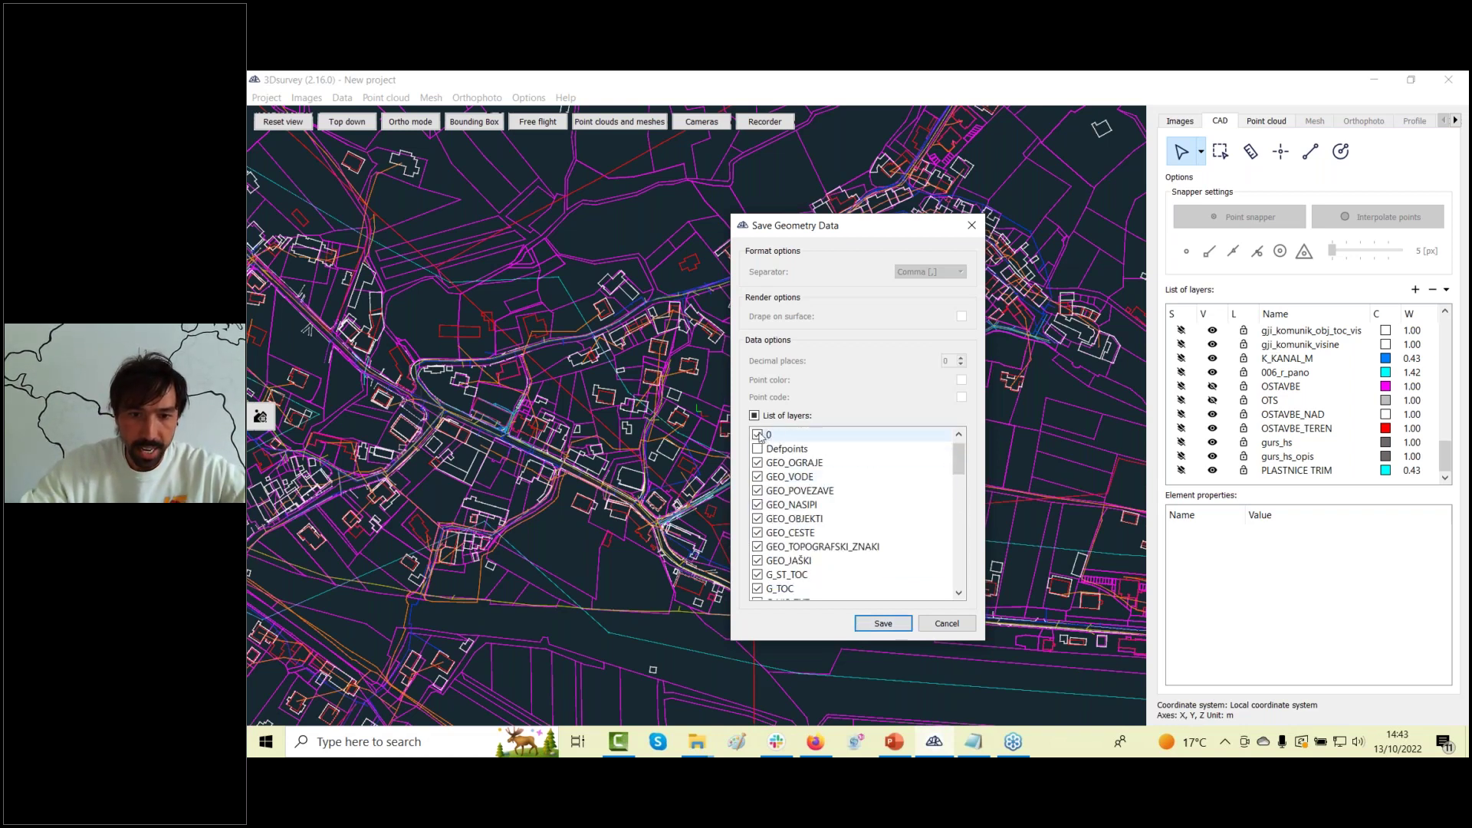
click(758, 477)
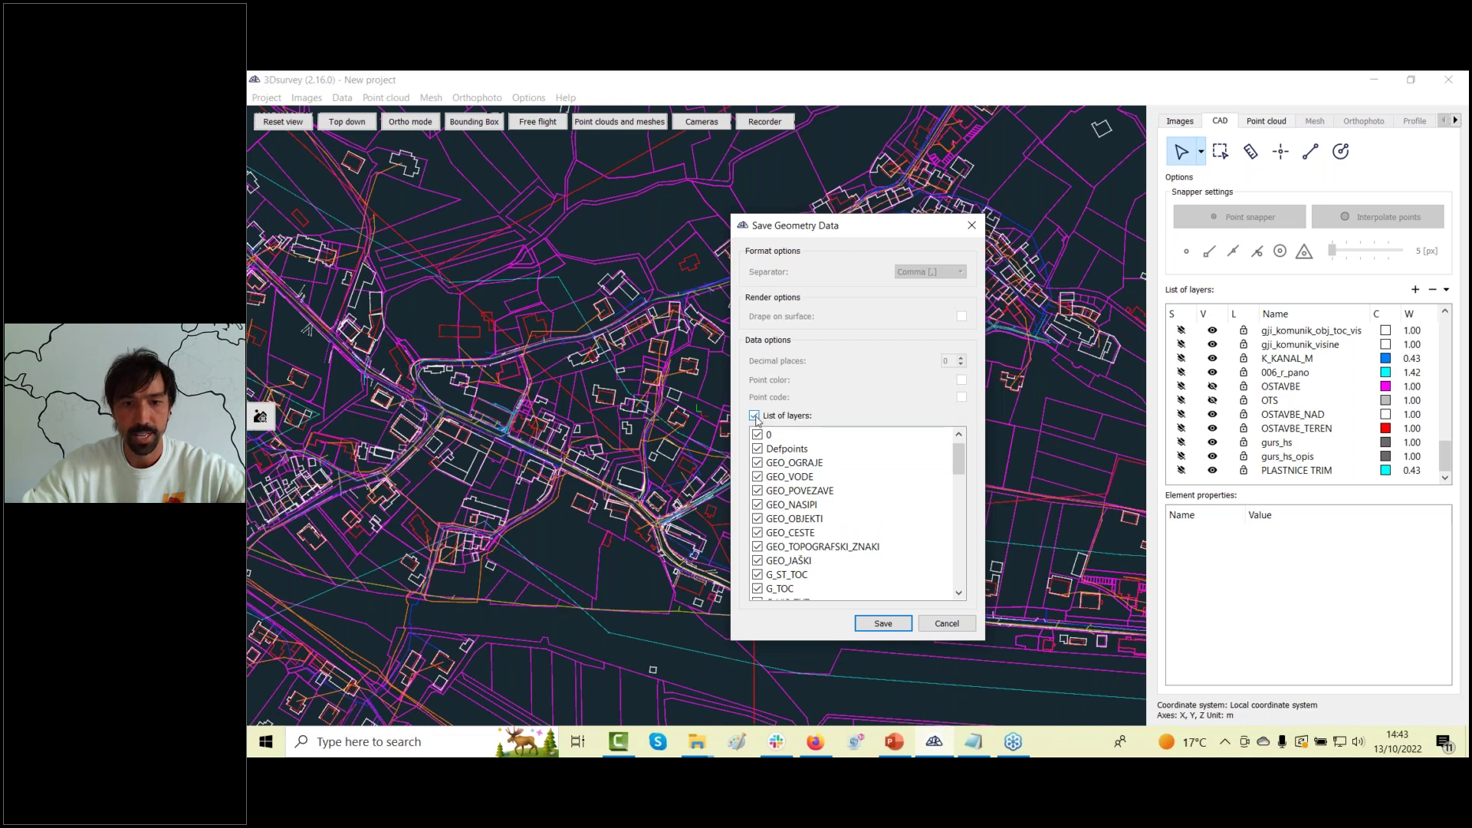
click(756, 416)
scroll(797, 535, down, 10)
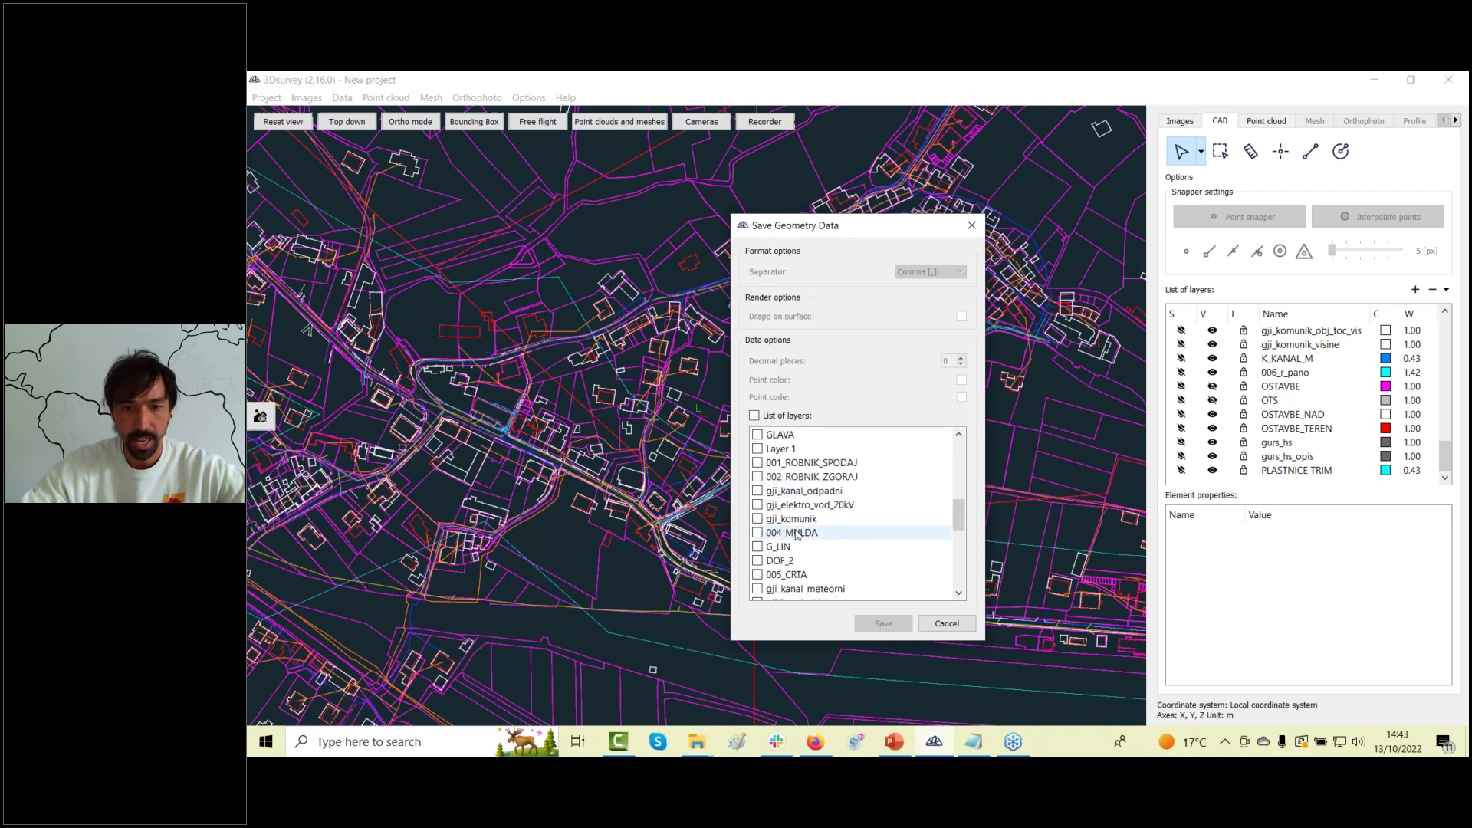
scroll(796, 536, down, 1)
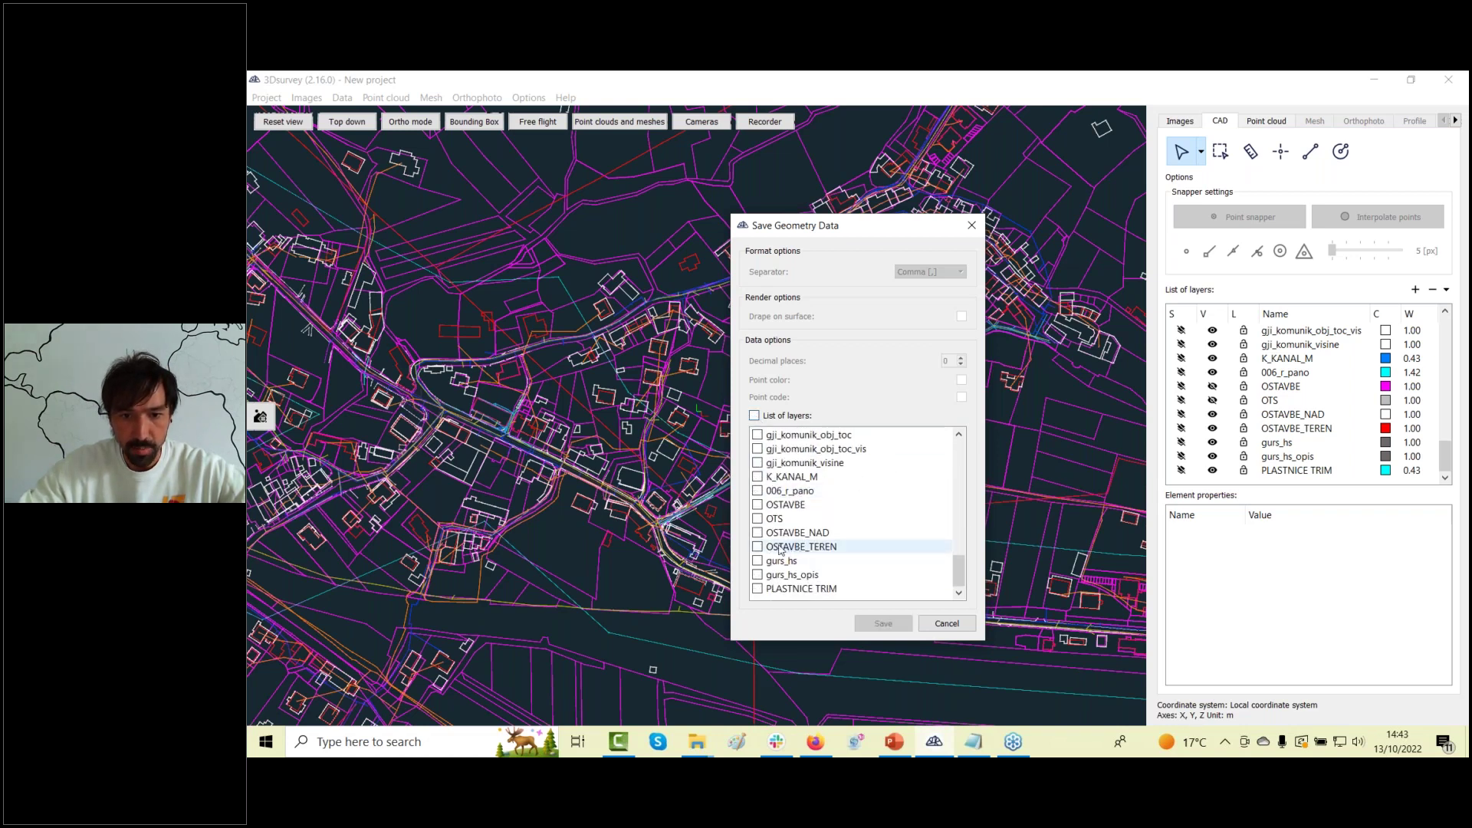
click(758, 506)
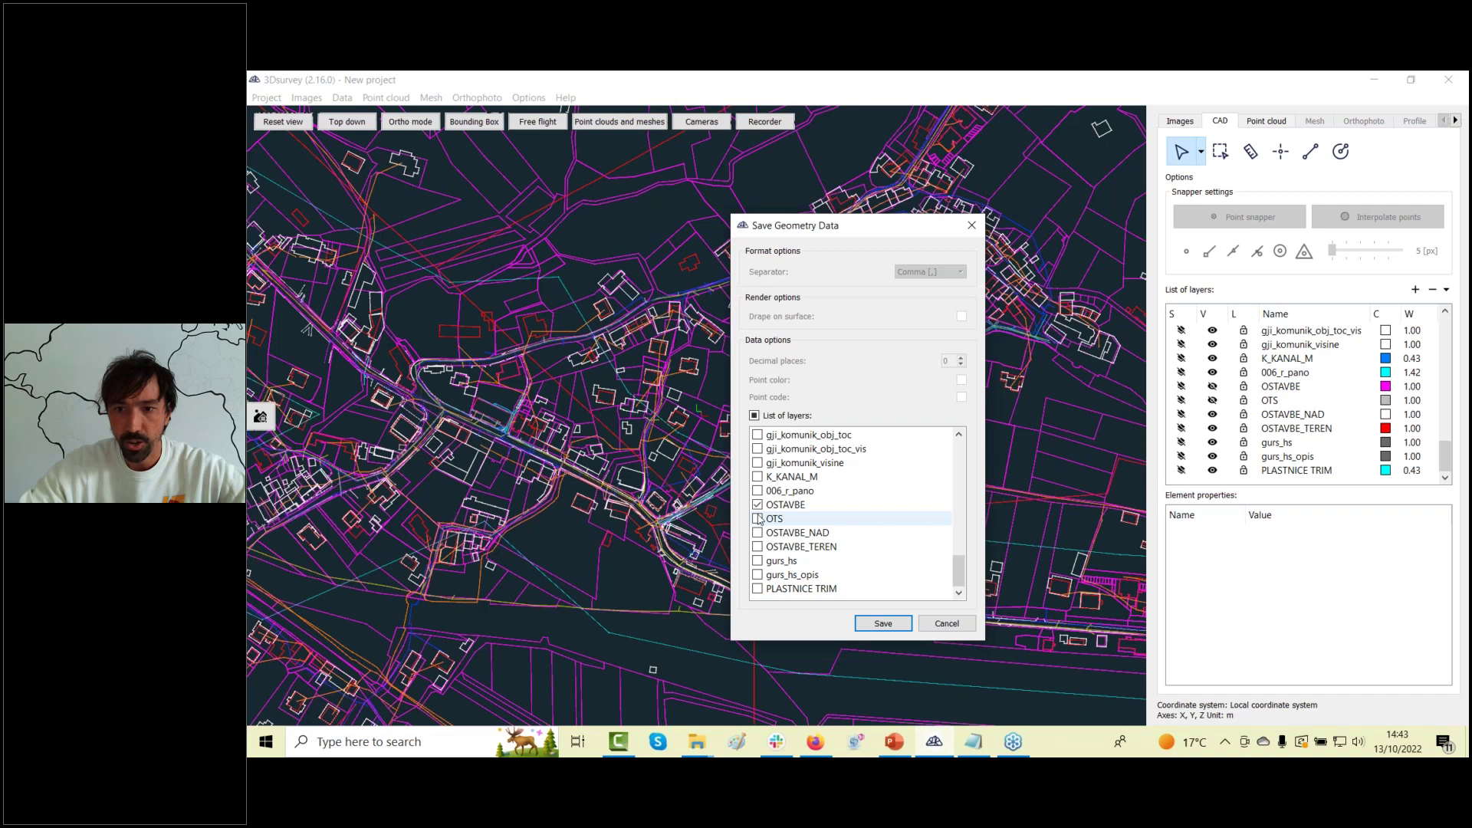
click(757, 506)
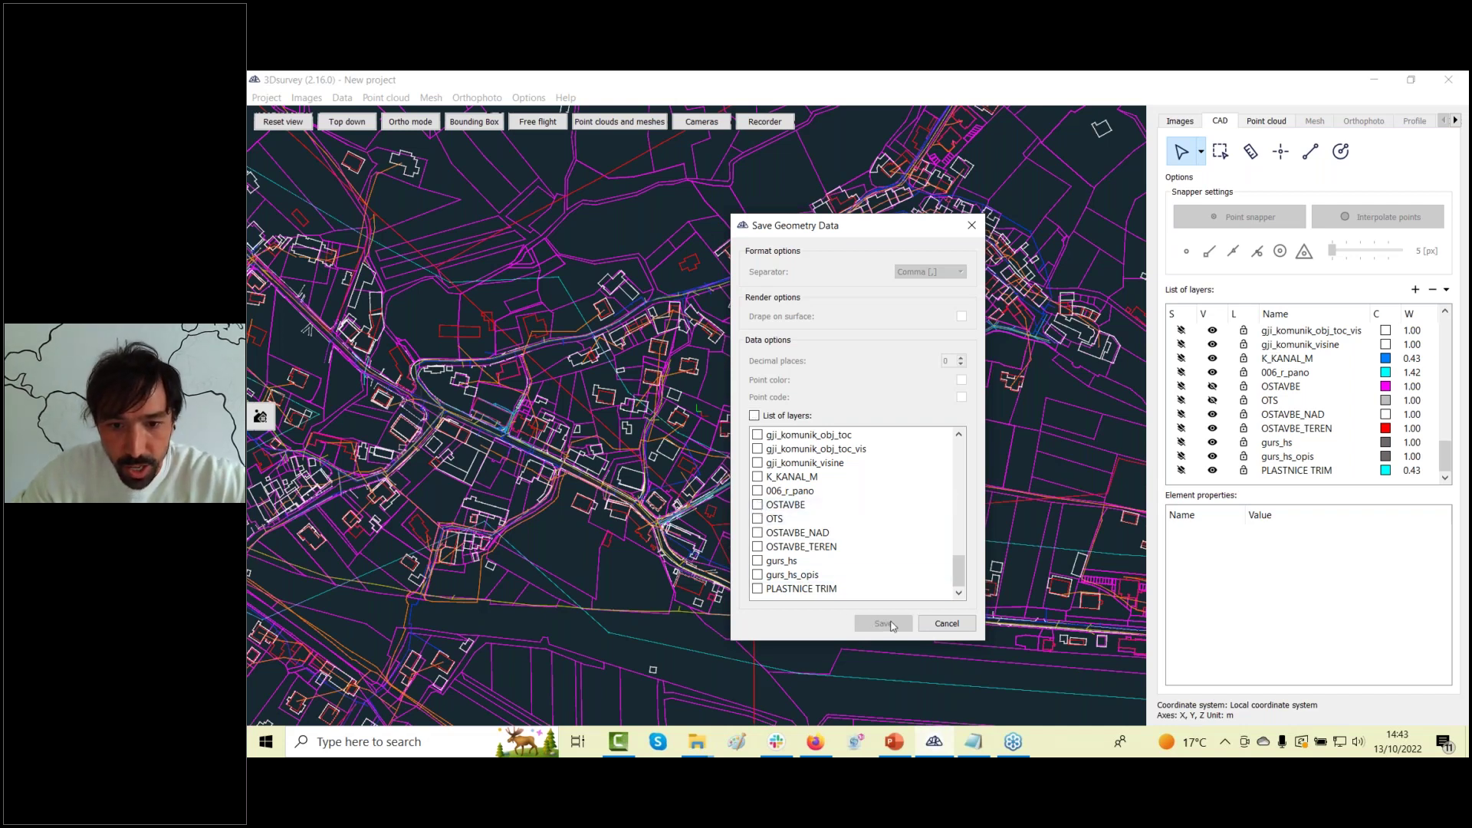
click(947, 624)
scroll(844, 424, up, 5)
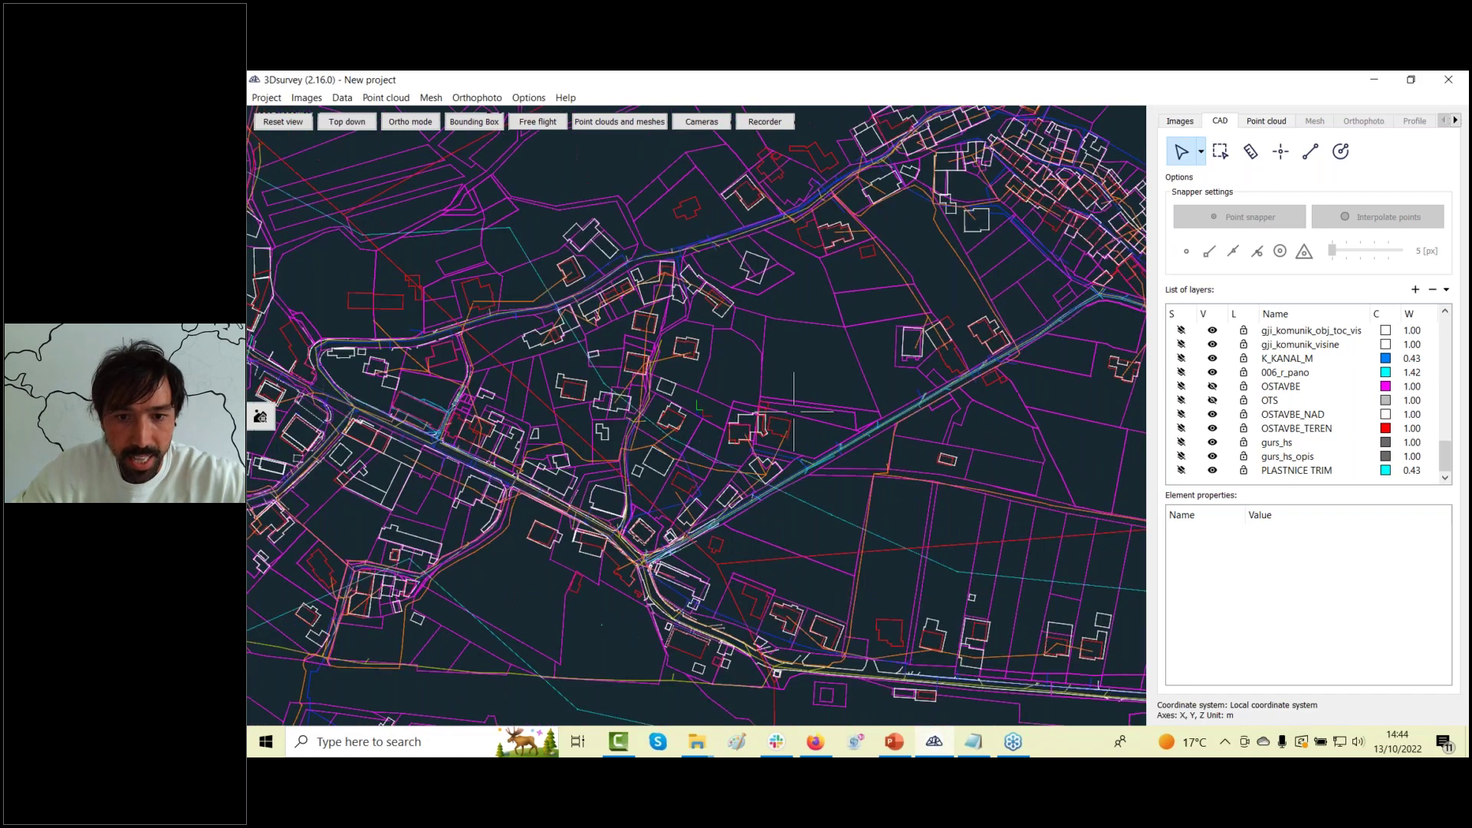
Save the CAD drawing as Buildings.dxf in DXF format.
click(844, 422)
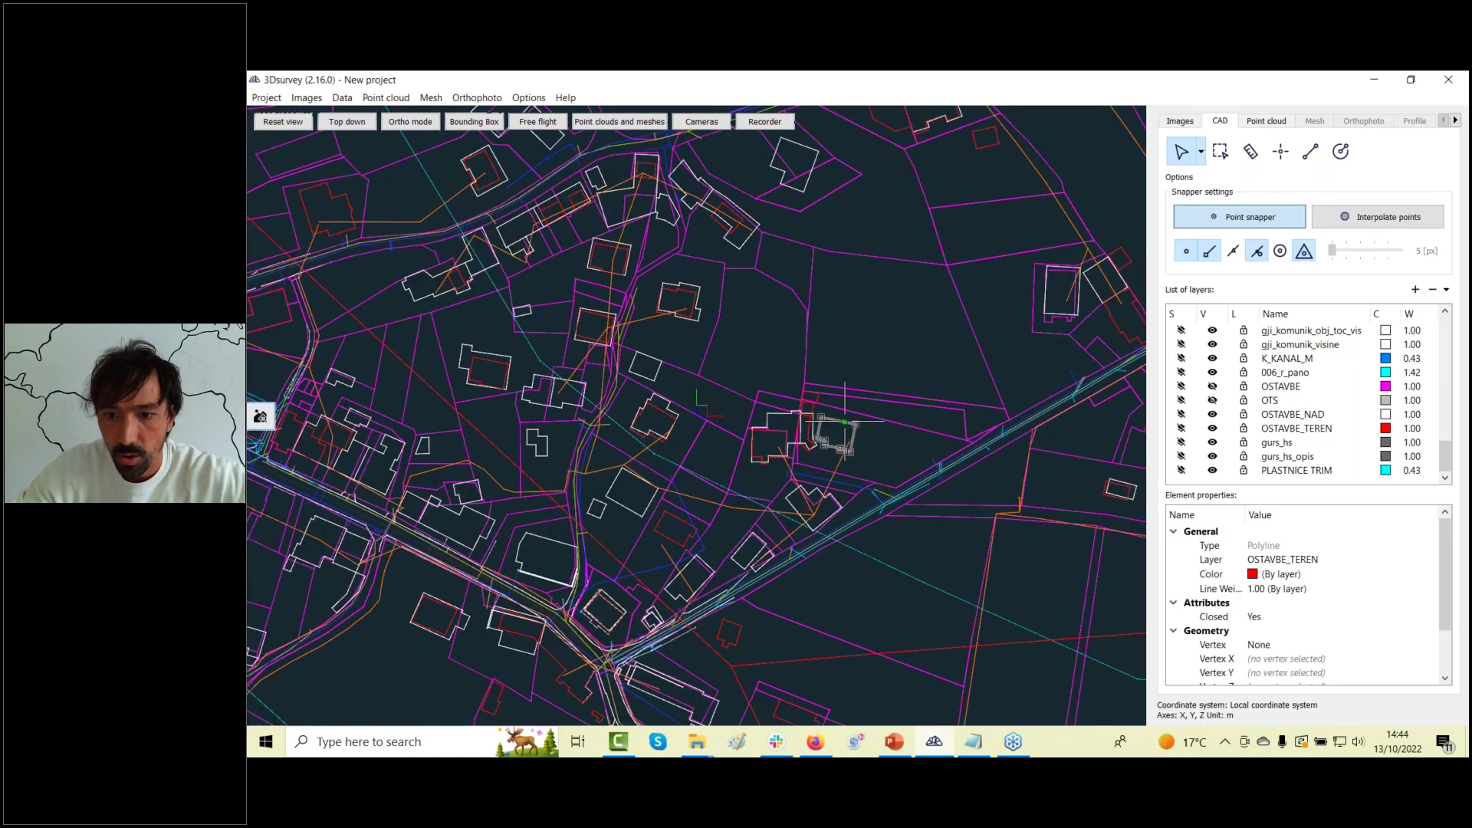
click(342, 98)
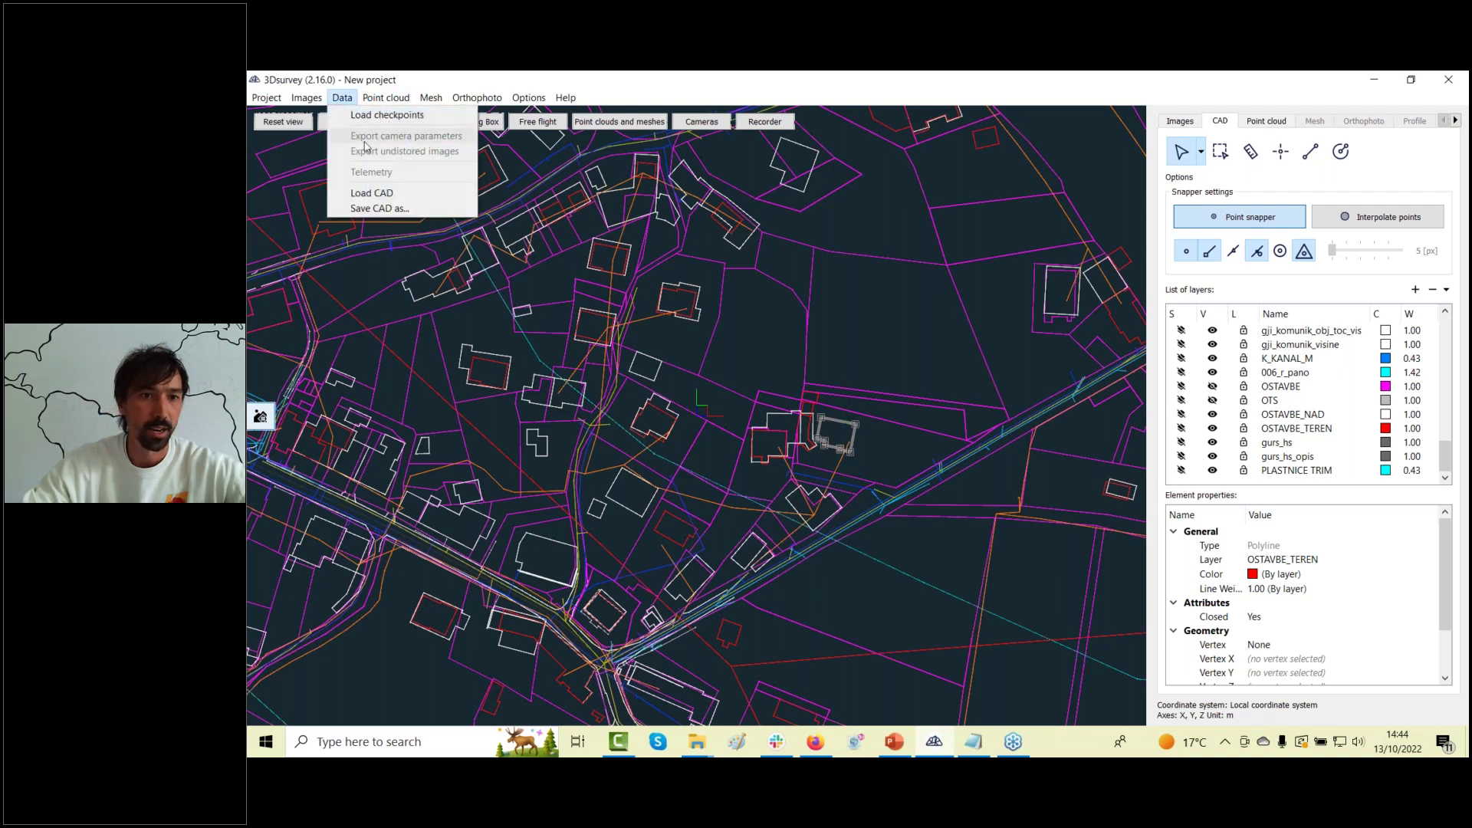
click(379, 208)
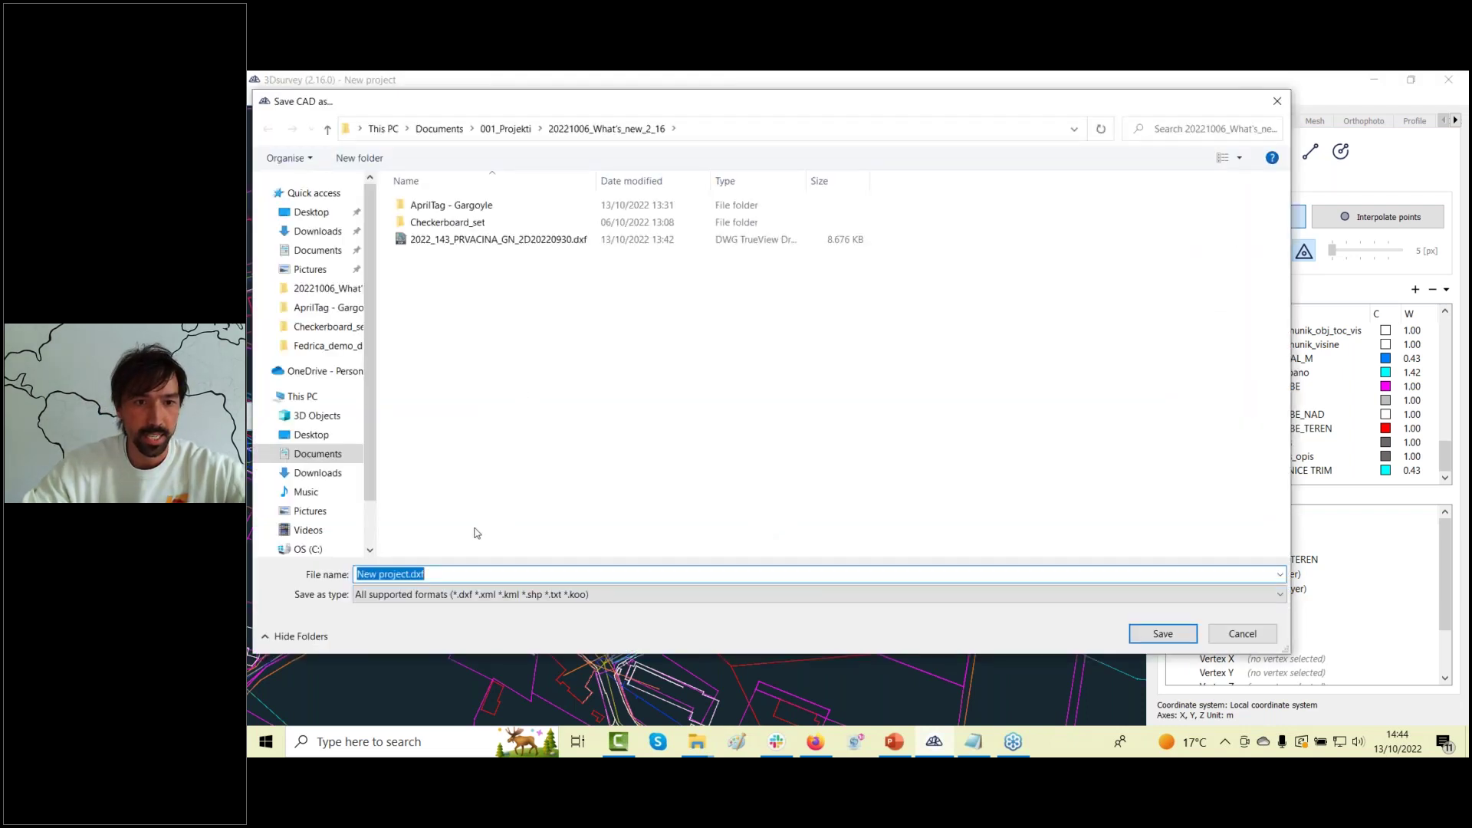
text(Buildings)
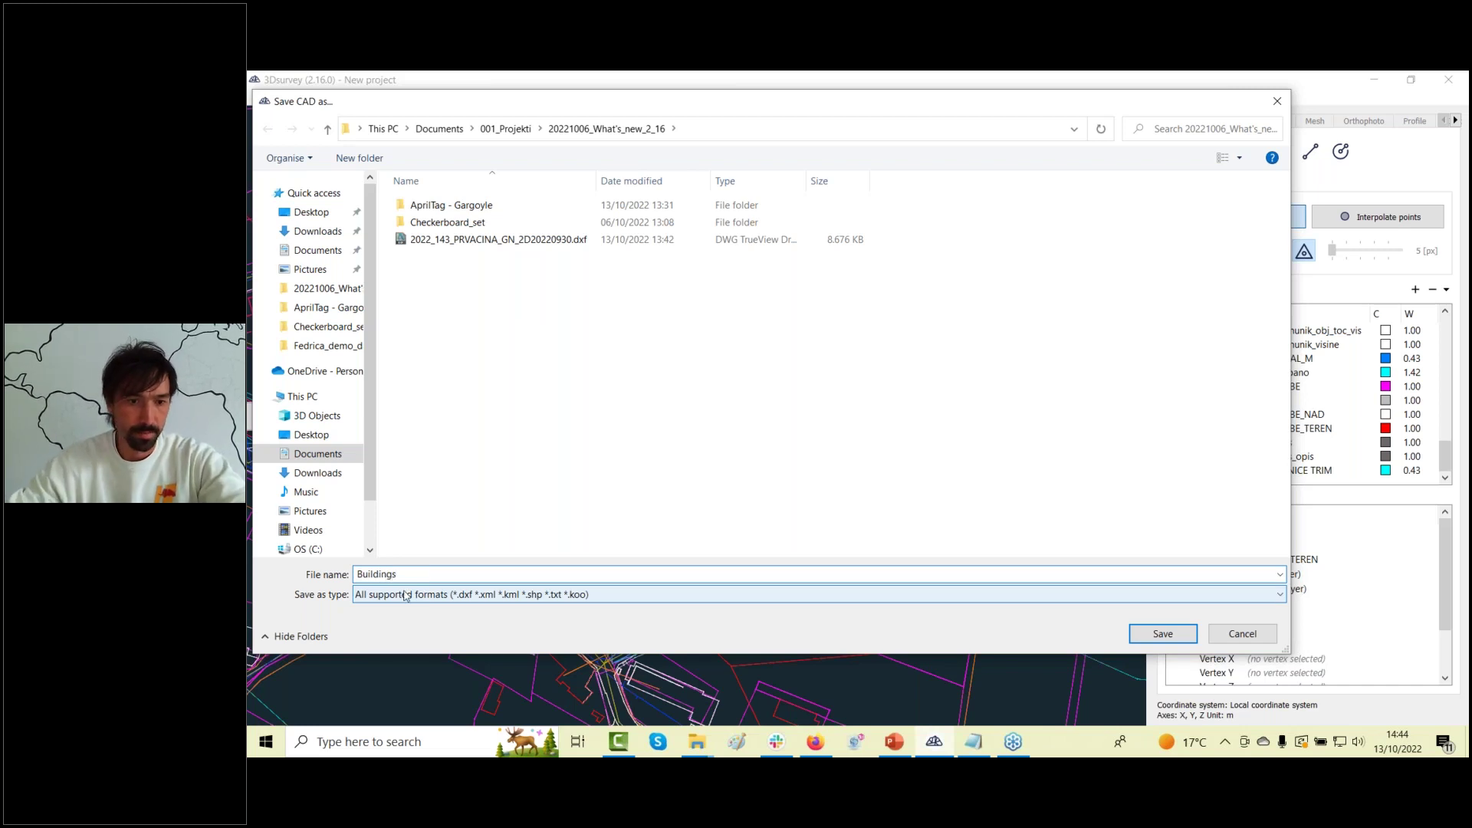
click(406, 595)
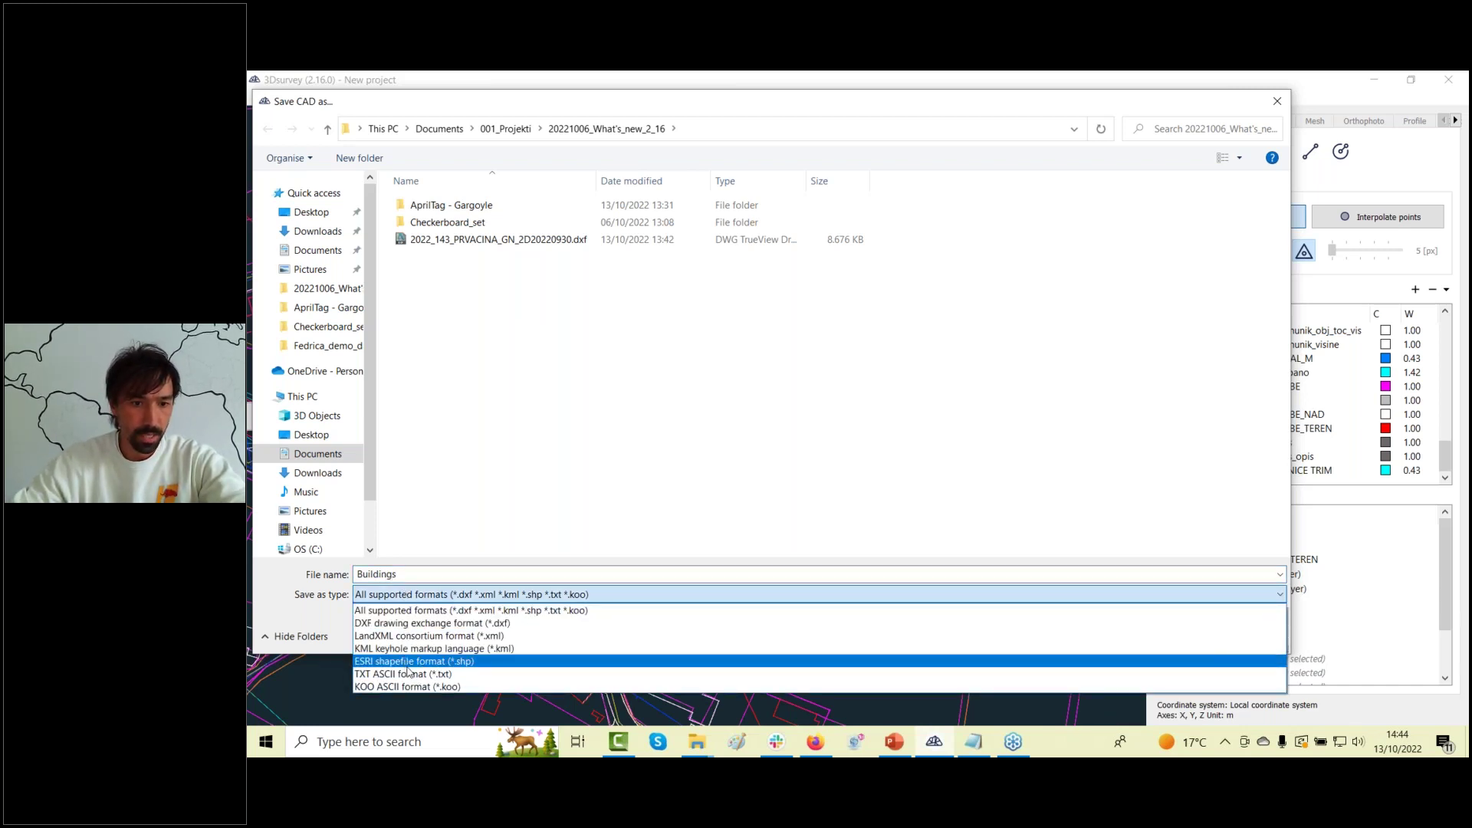
click(460, 623)
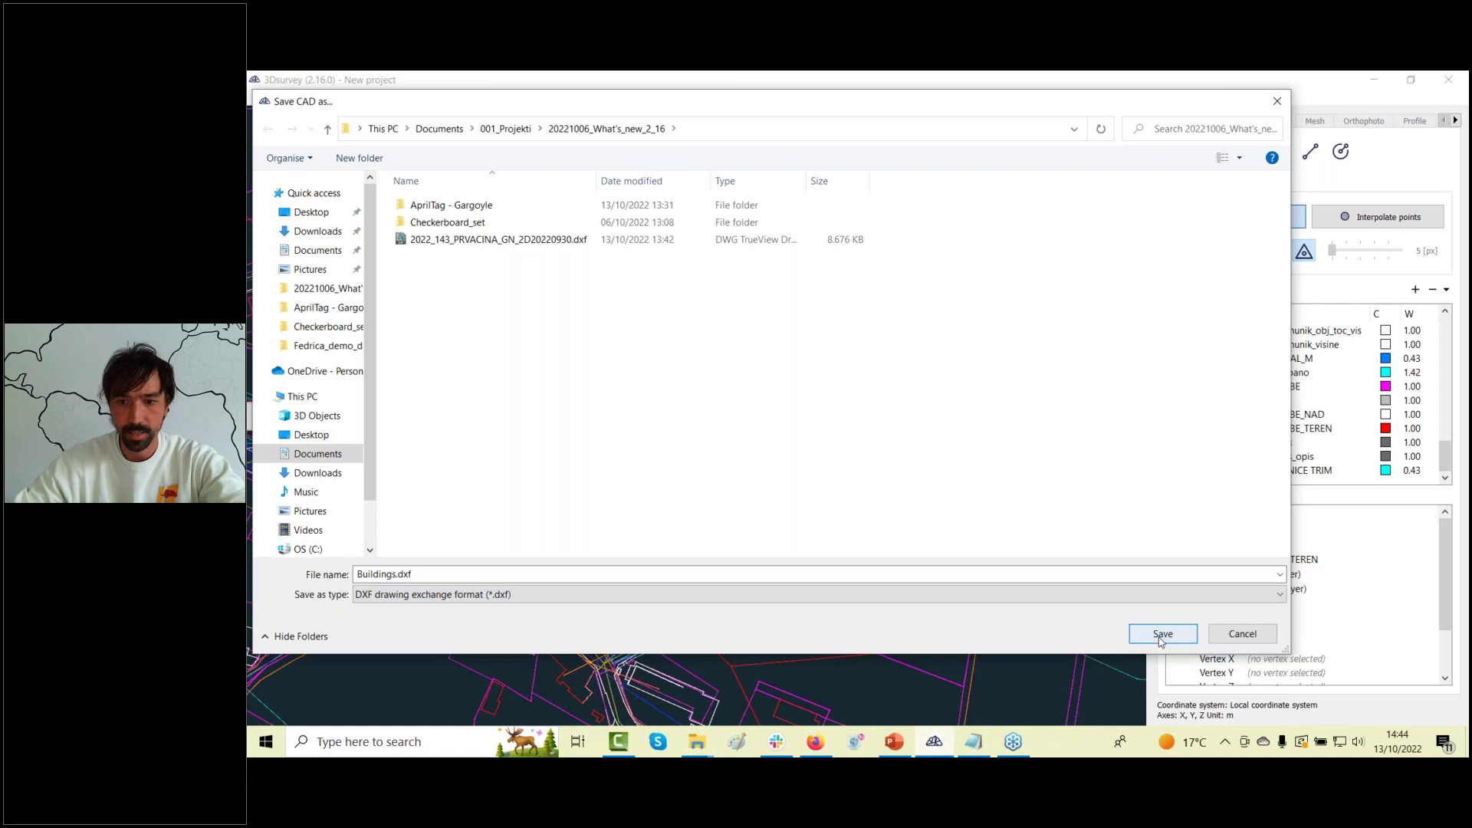
click(1161, 634)
Limit the export to only the OSTAVBE_TEREN layer and save it.
scroll(834, 479, down, 3)
scroll(836, 495, up, 3)
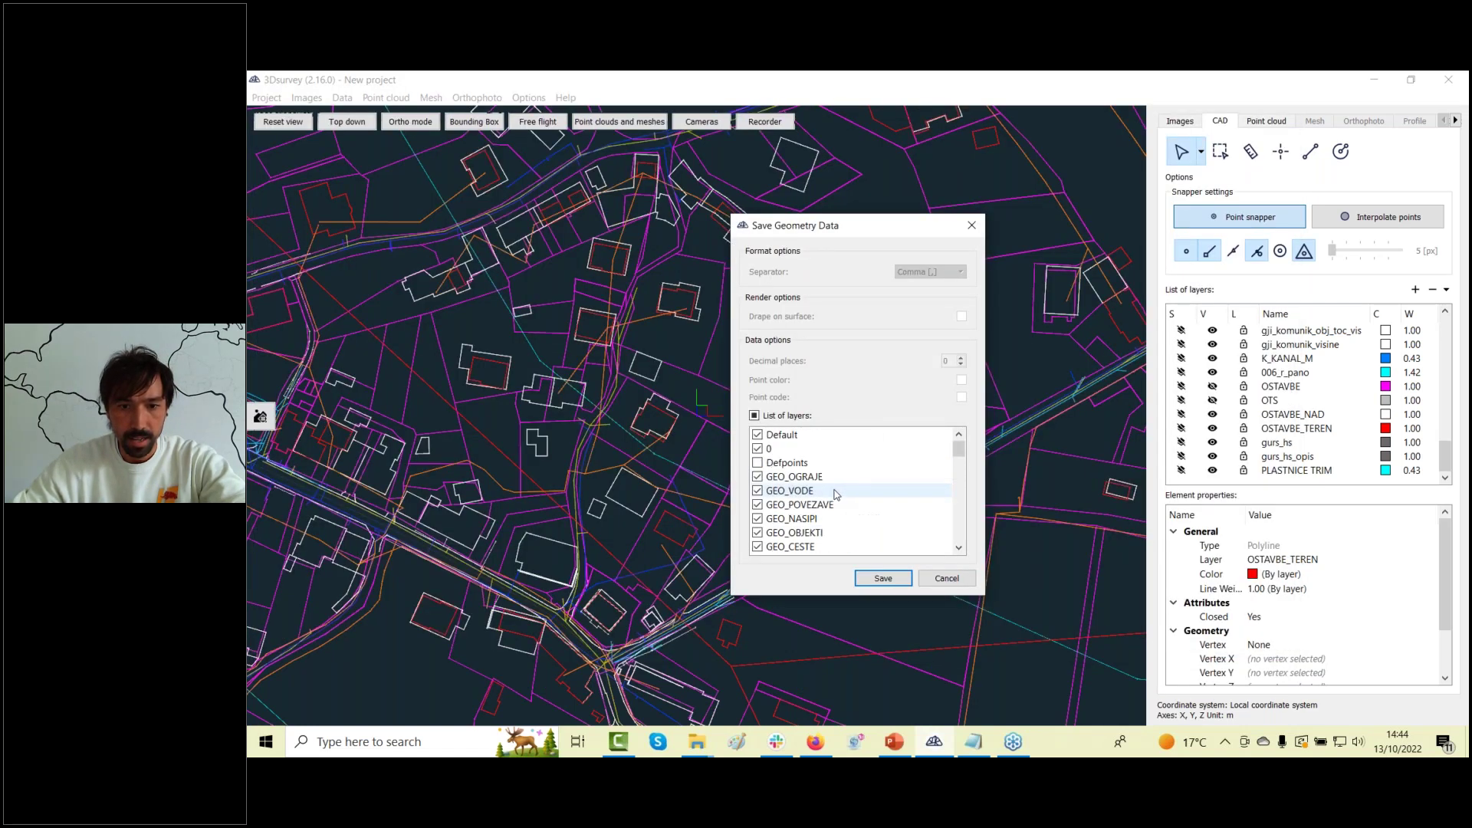
click(756, 418)
scroll(827, 500, down, 6)
scroll(826, 500, down, 5)
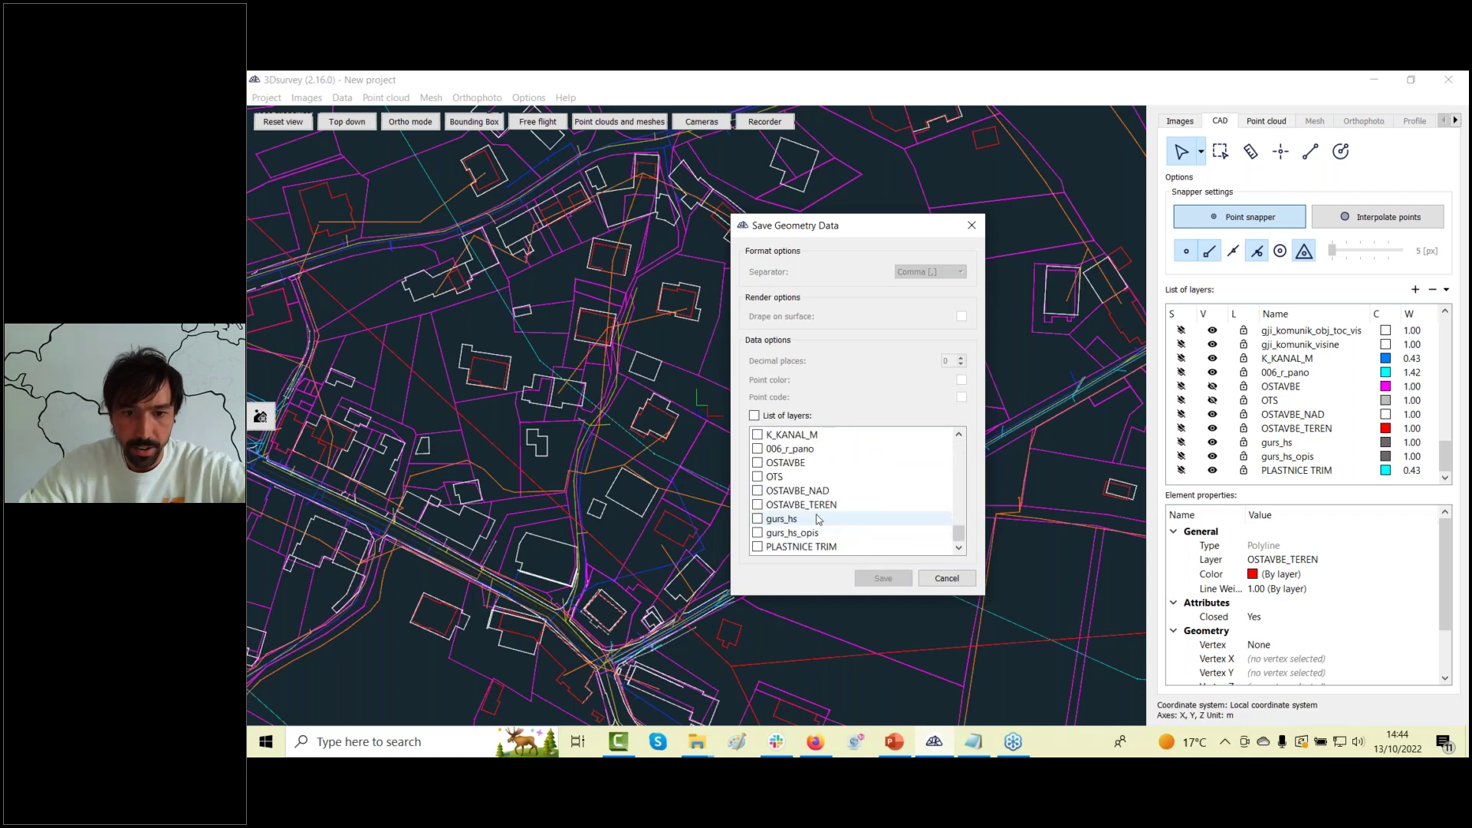
click(758, 505)
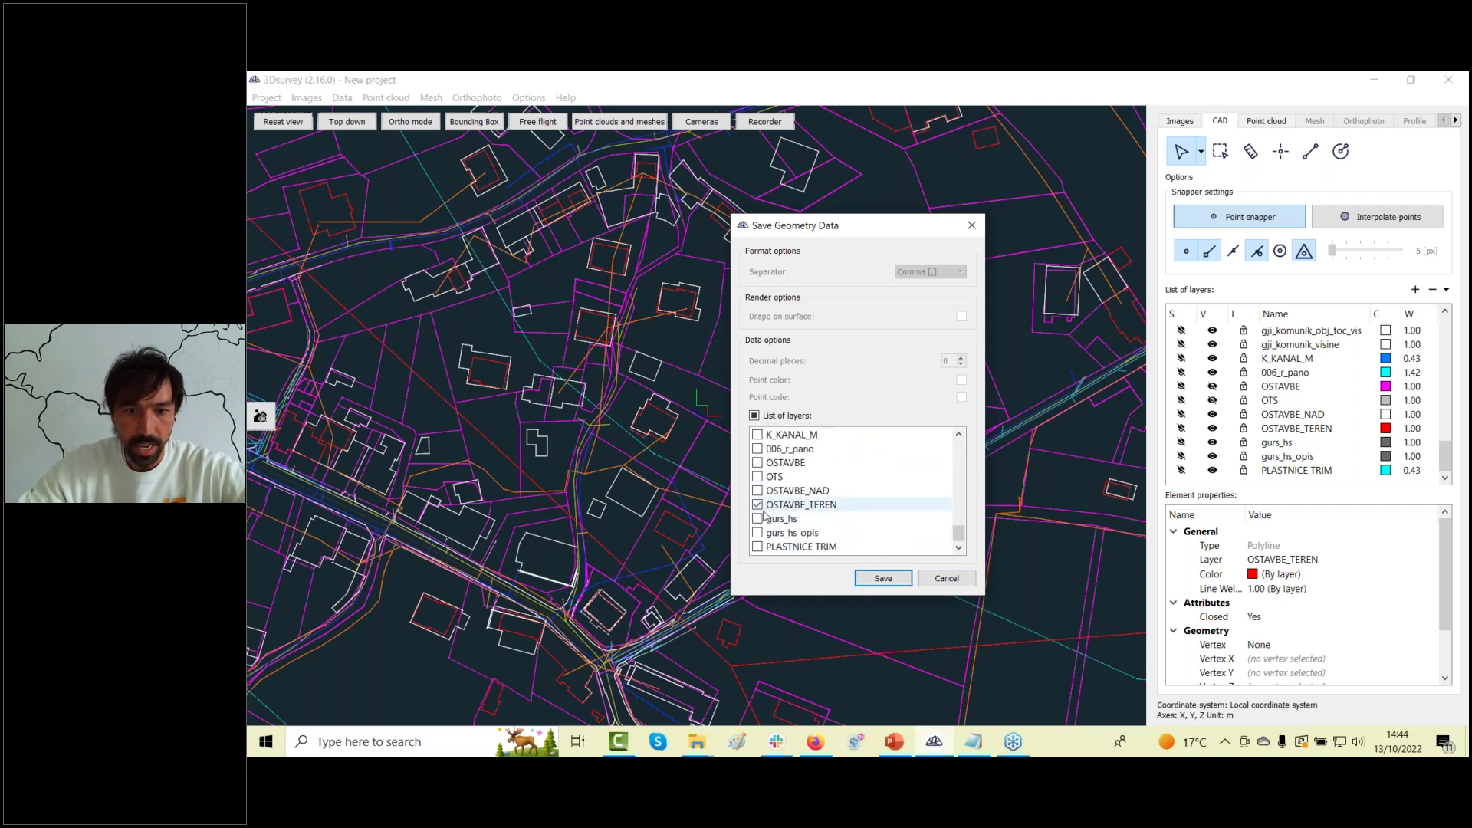
click(882, 579)
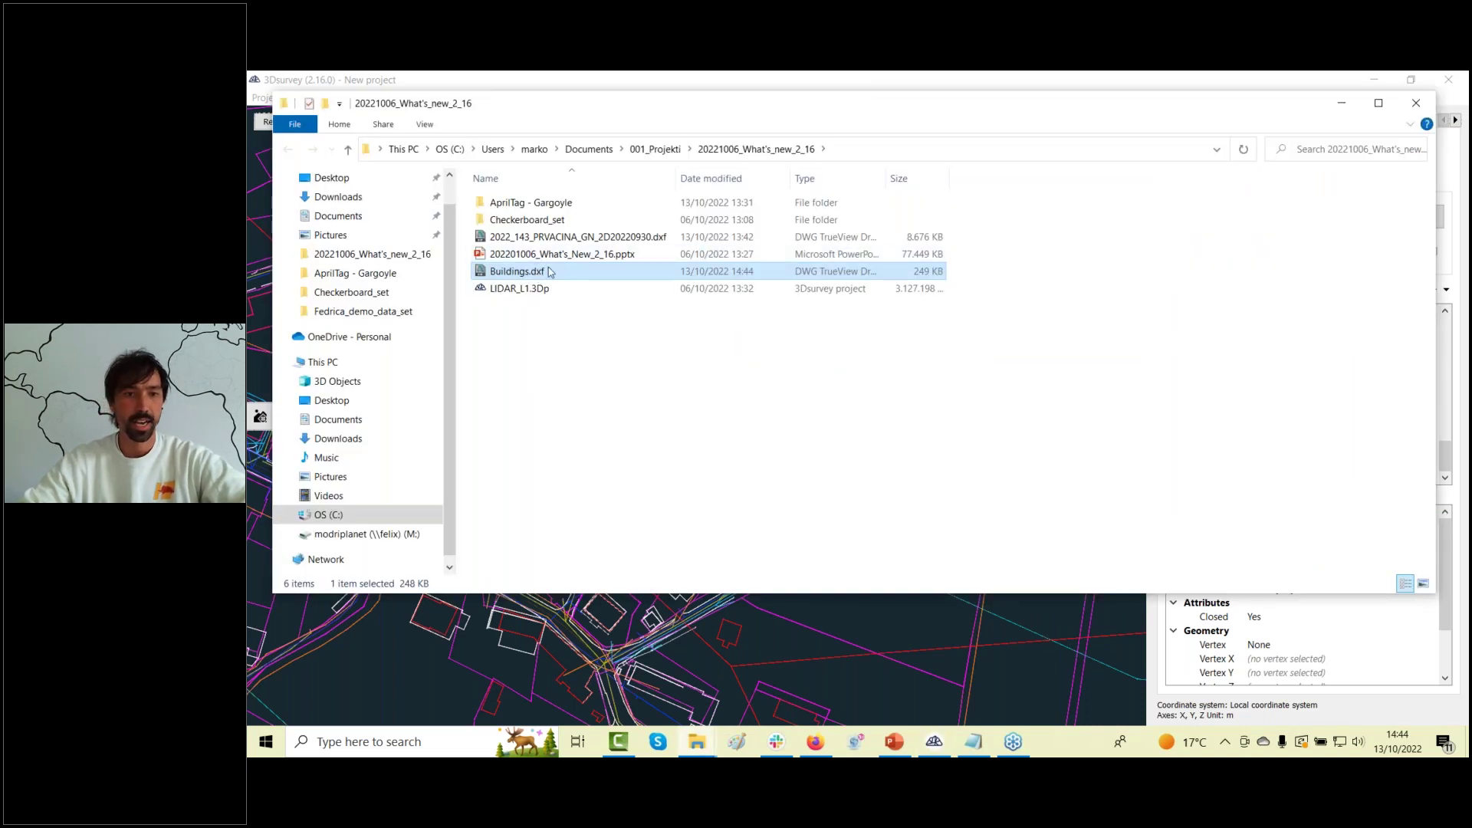
Open Buildings.dxf from File Explorer in DWG TrueView 2022.
double_click(552, 274)
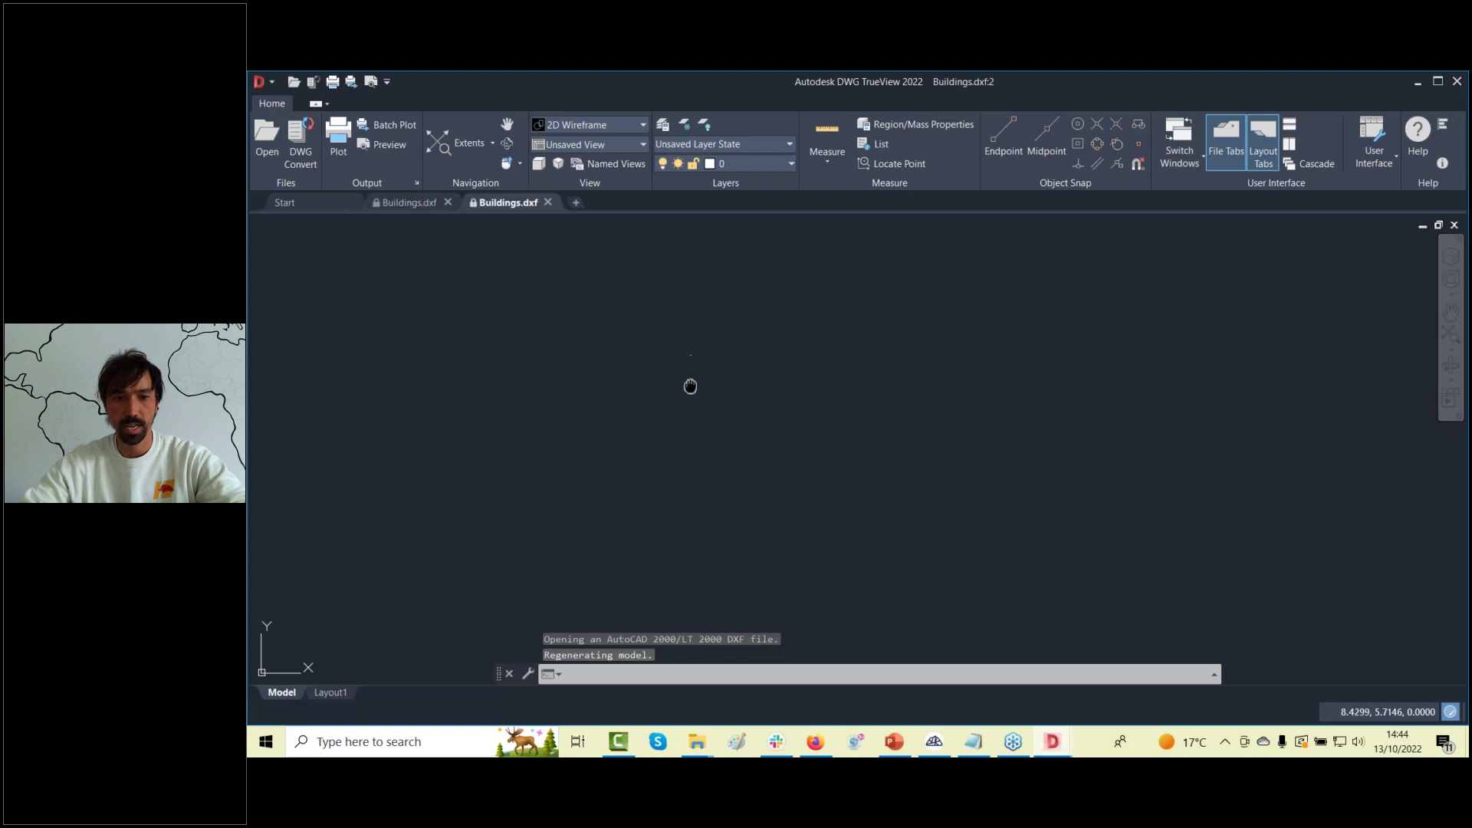
Zoom to extents and pan around the red building outlines, then close Buildings.dxf.
middle_click(687, 389)
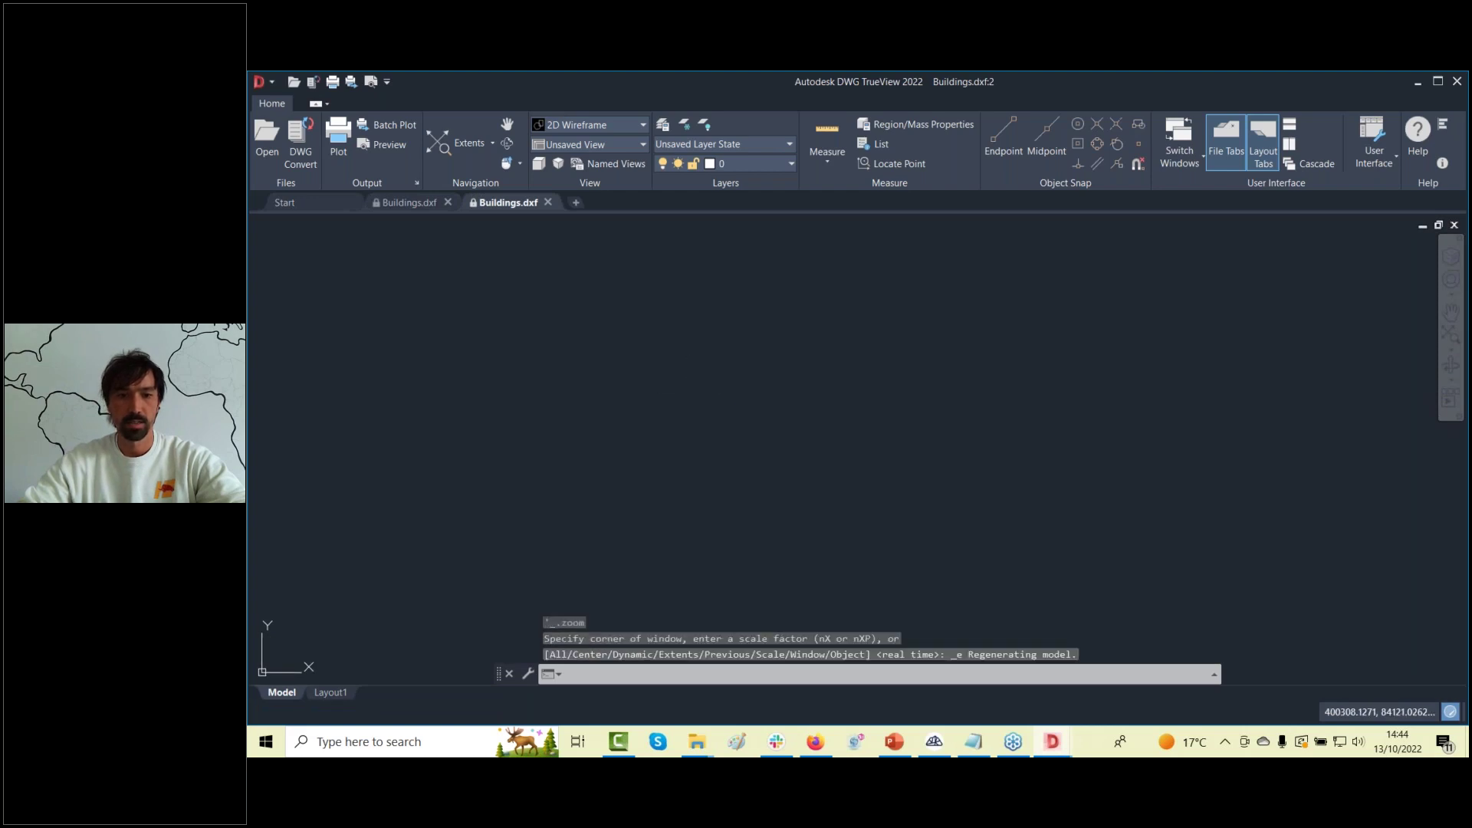
scroll(734, 433, up, 5)
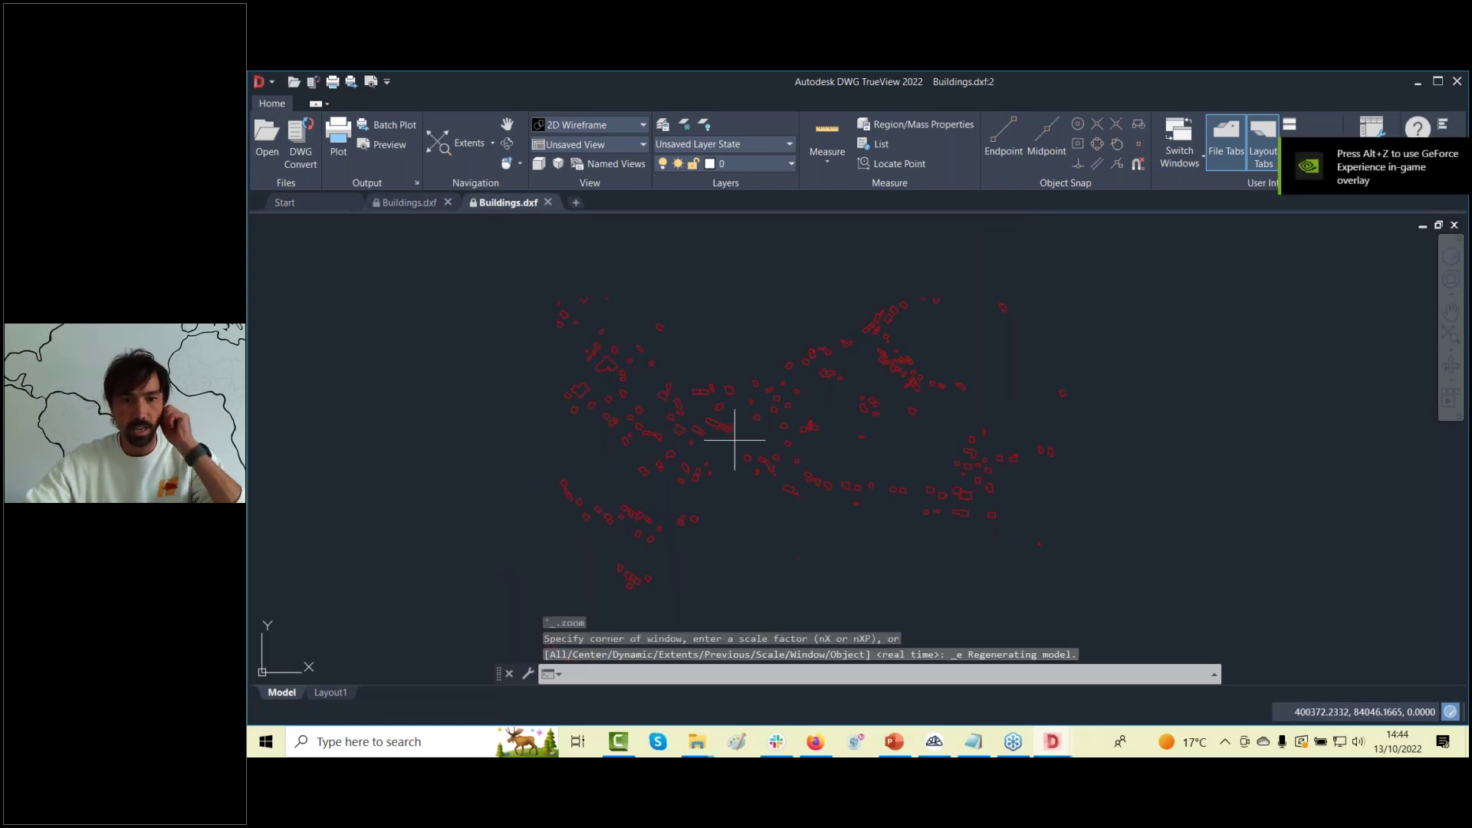
middle_drag(611, 394, 657, 396)
scroll(636, 406, down, 15)
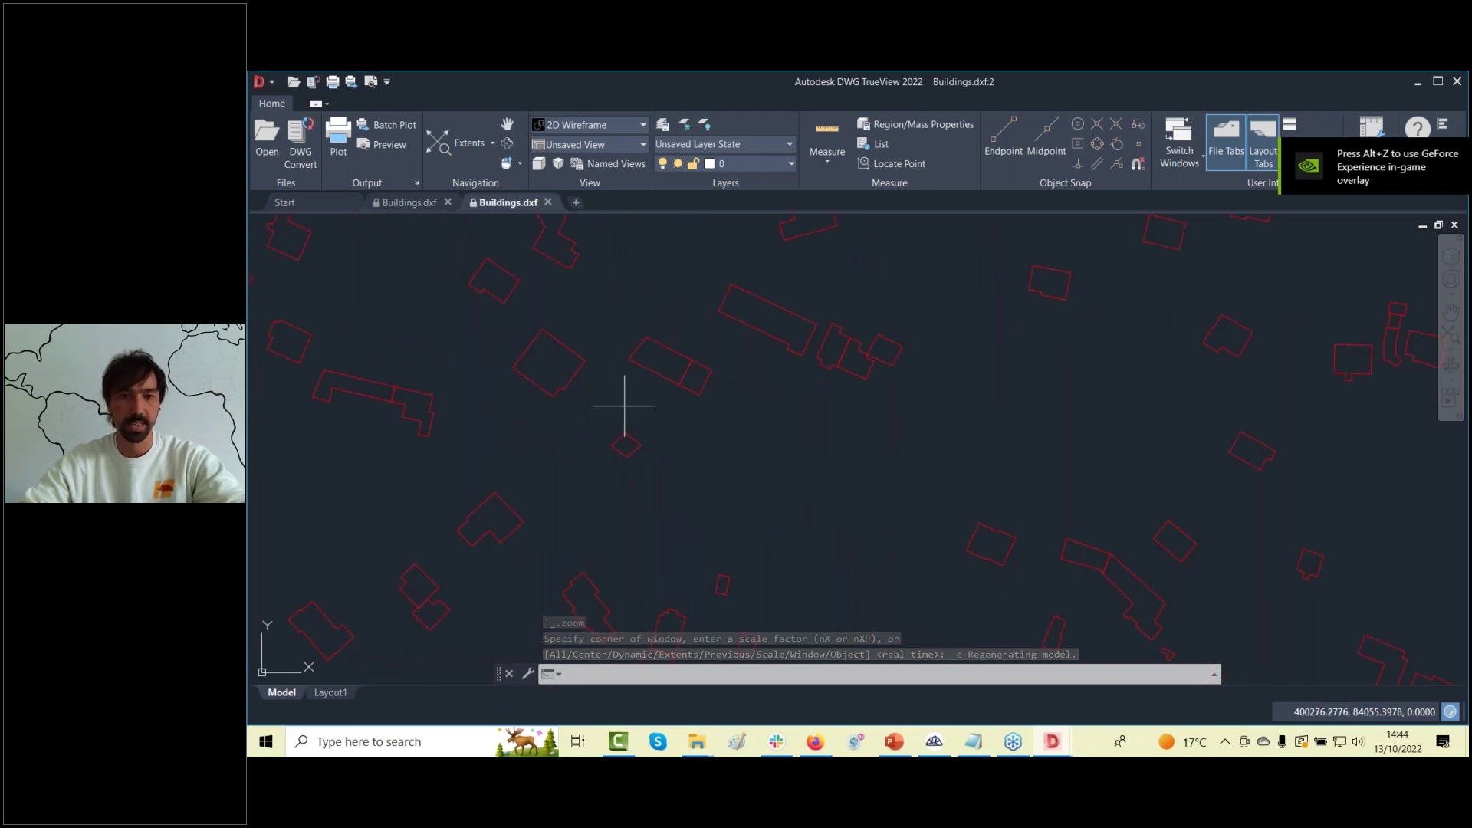
scroll(678, 422, up, 5)
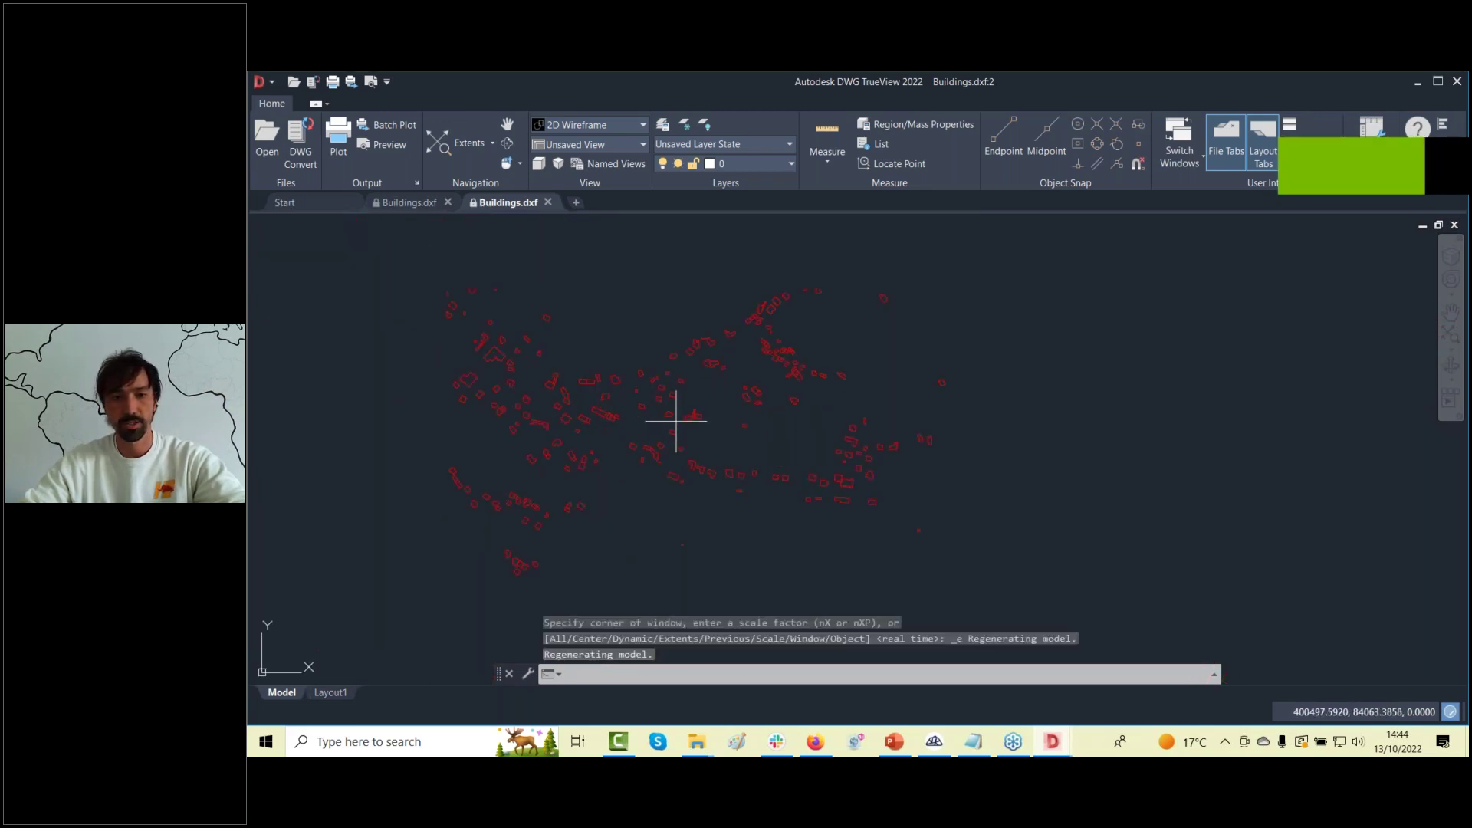
middle_drag(844, 401, 950, 404)
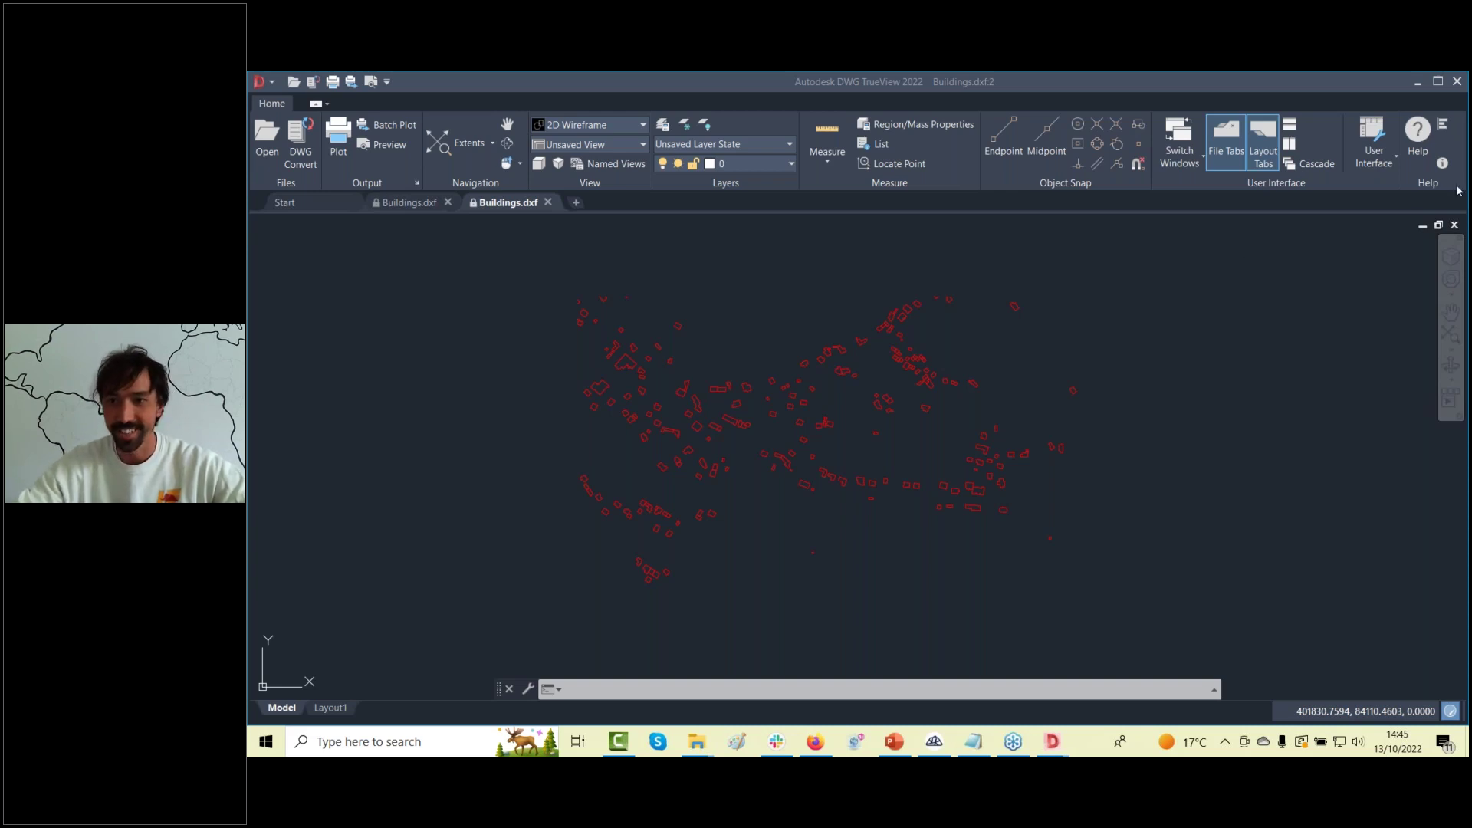
click(1420, 107)
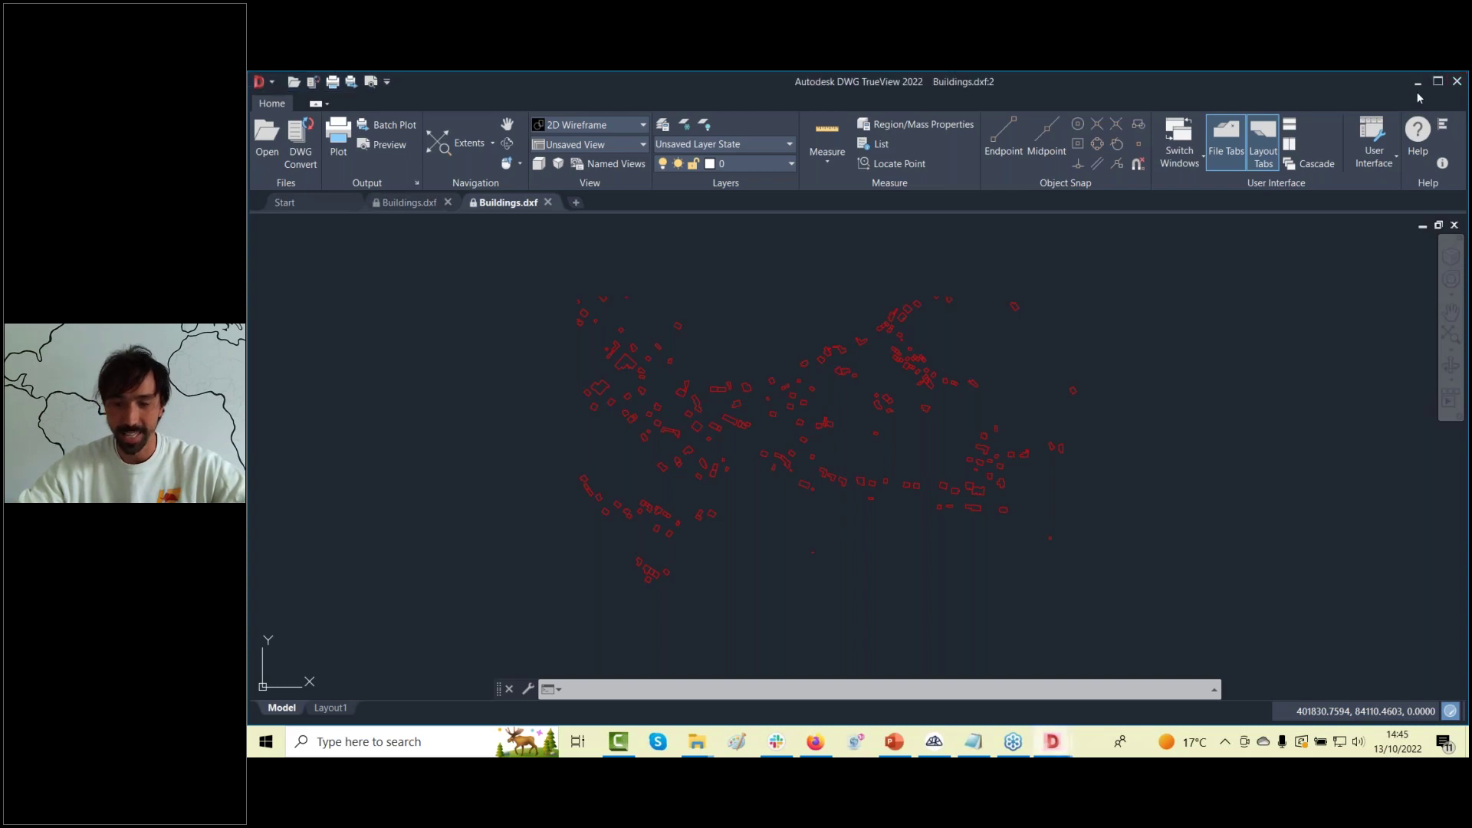
click(1458, 82)
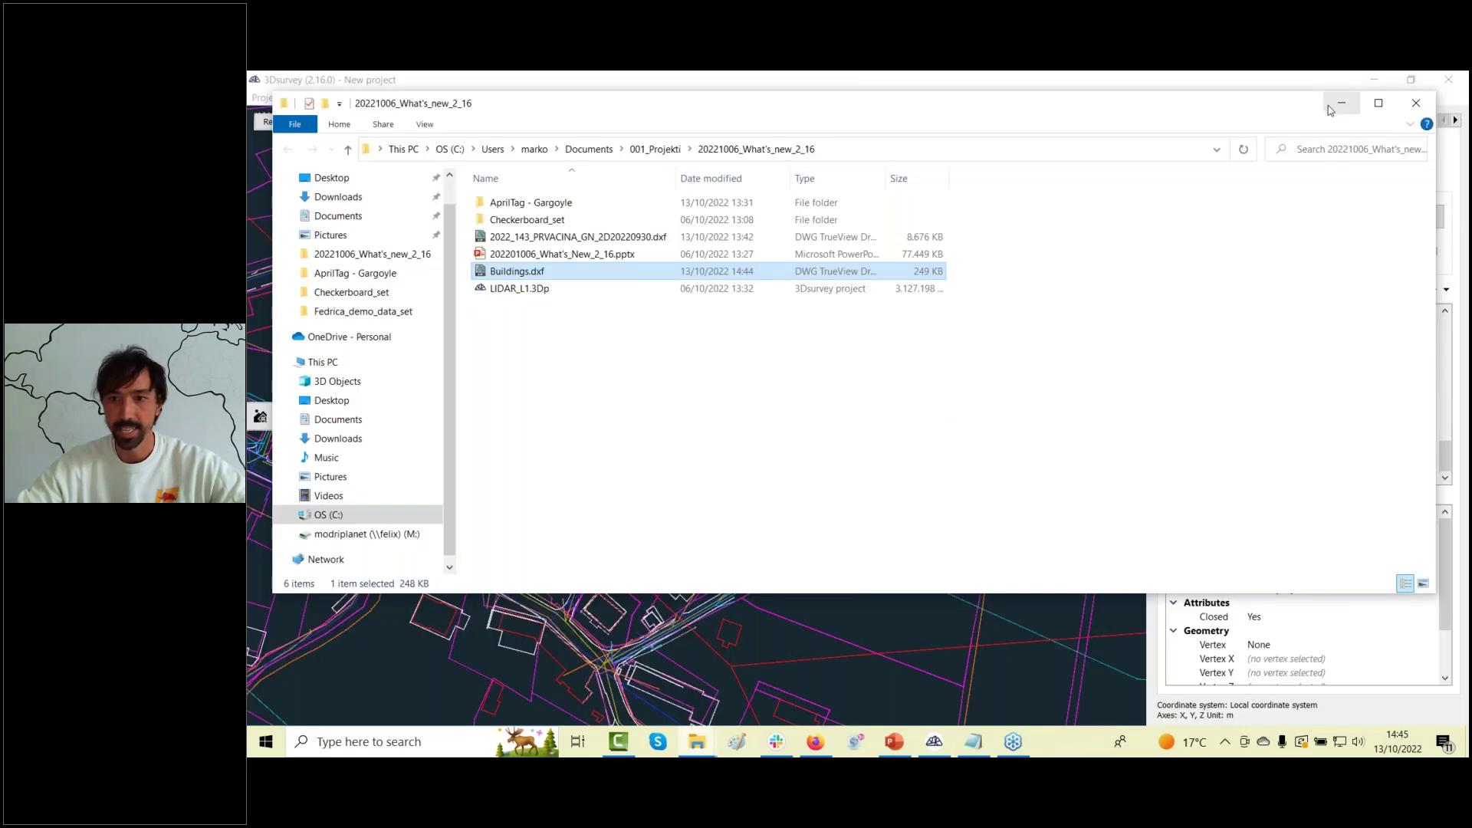
Back in 3Dsurvey, open recent project LIDAR_L1.3Dp without saving the current one.
click(1342, 103)
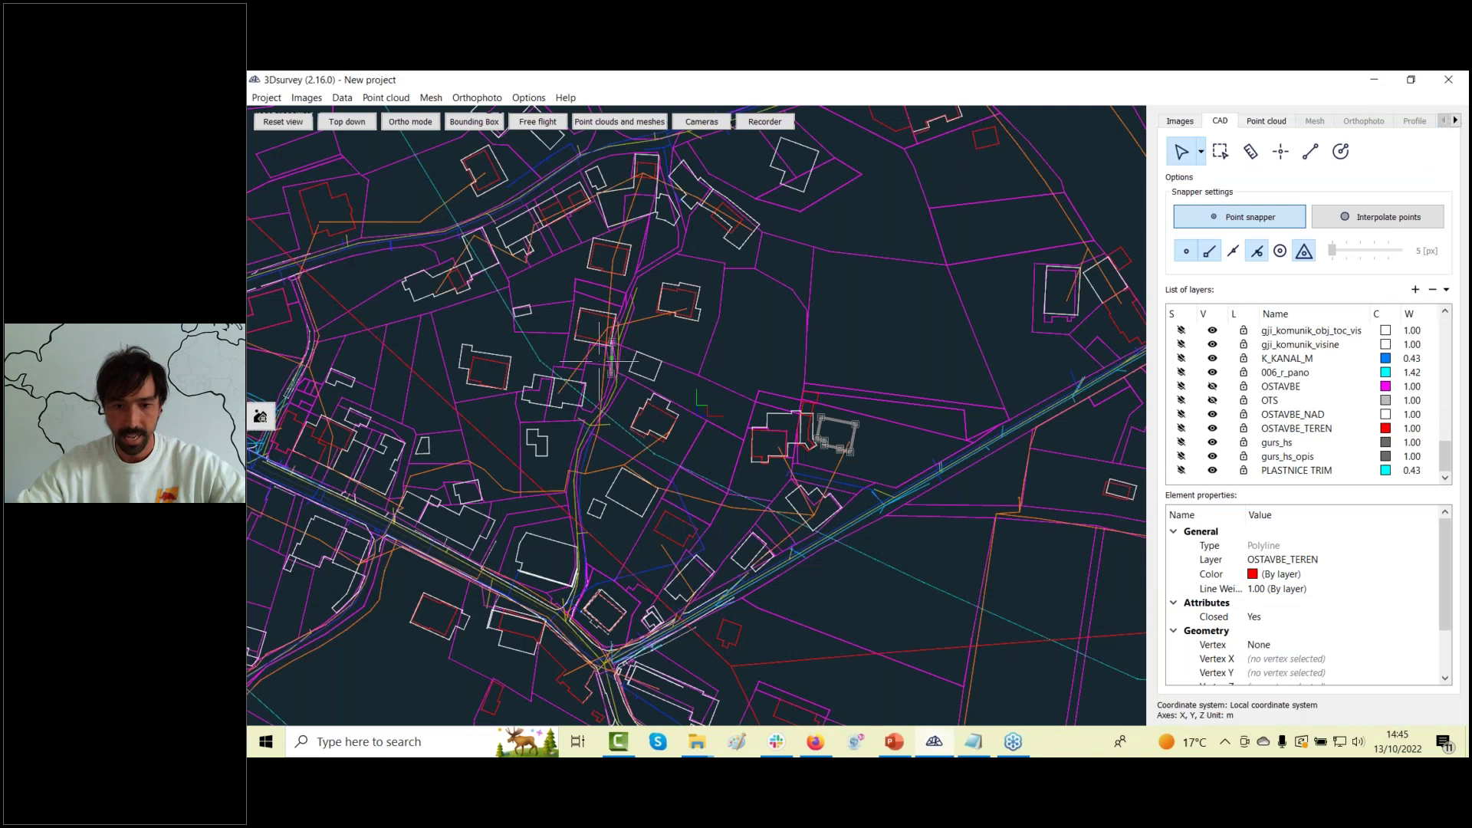
scroll(567, 393, down, 1)
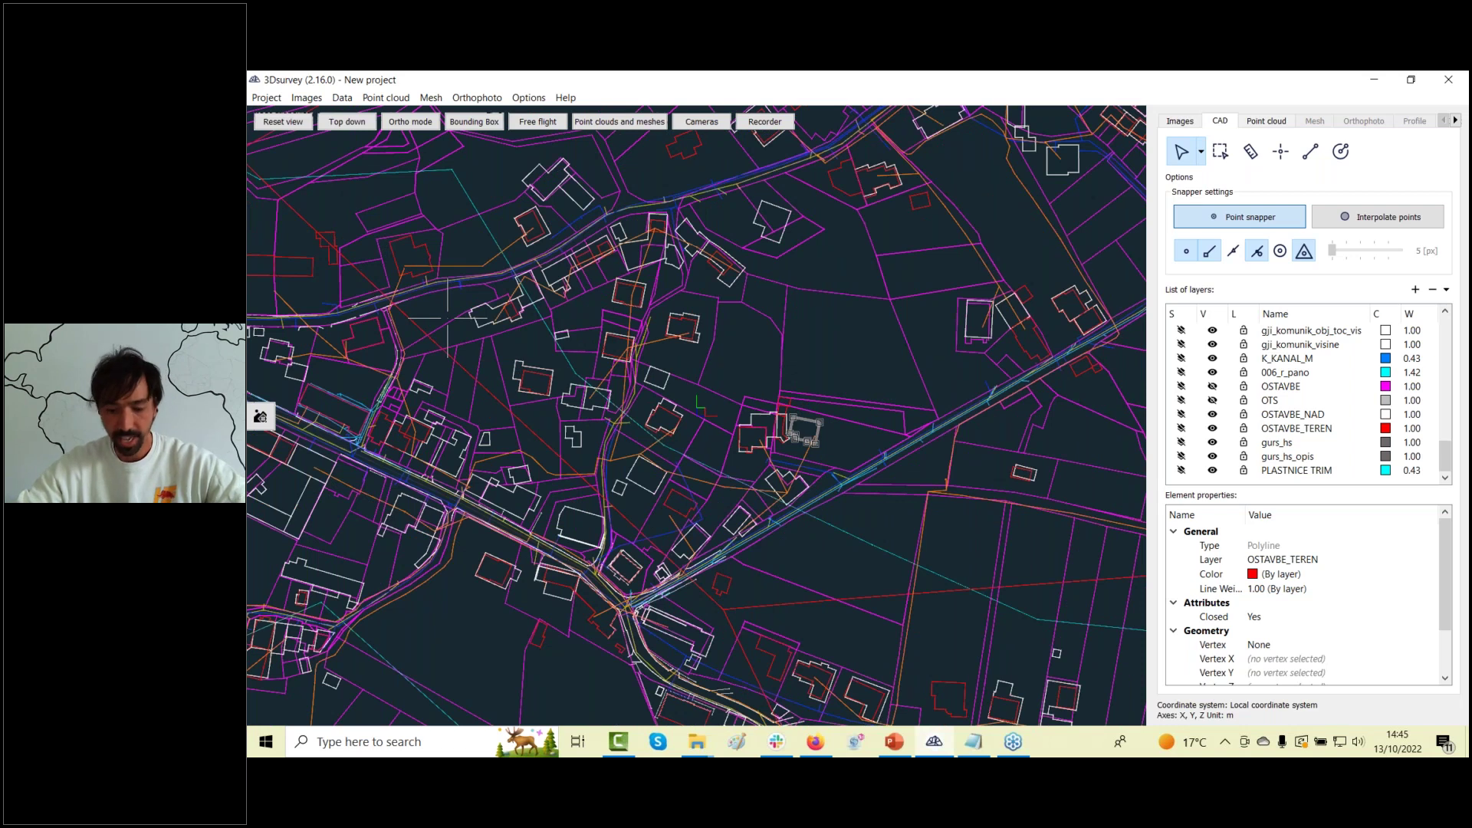
click(266, 98)
mouse_move(307, 151)
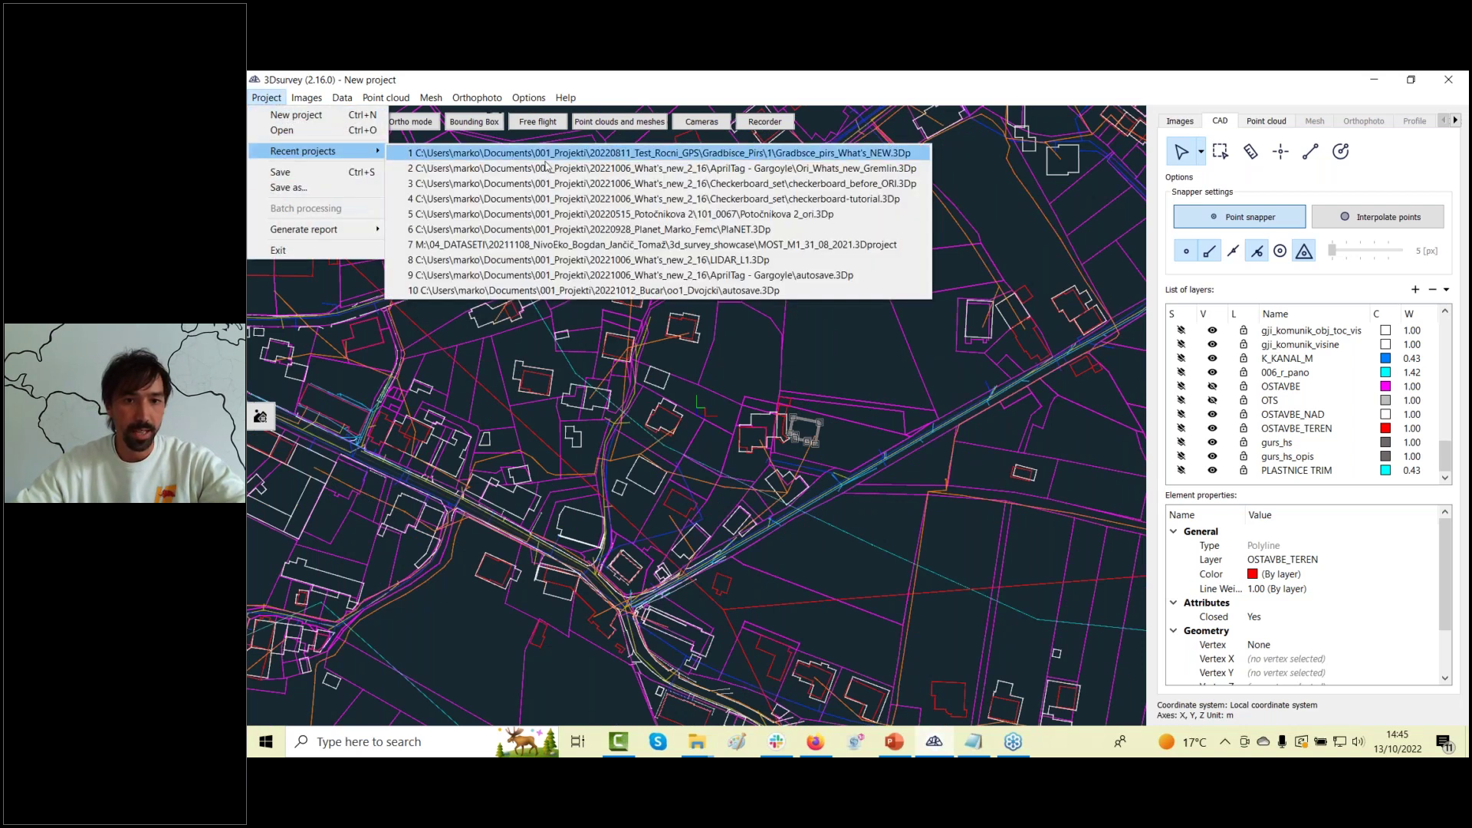
click(570, 261)
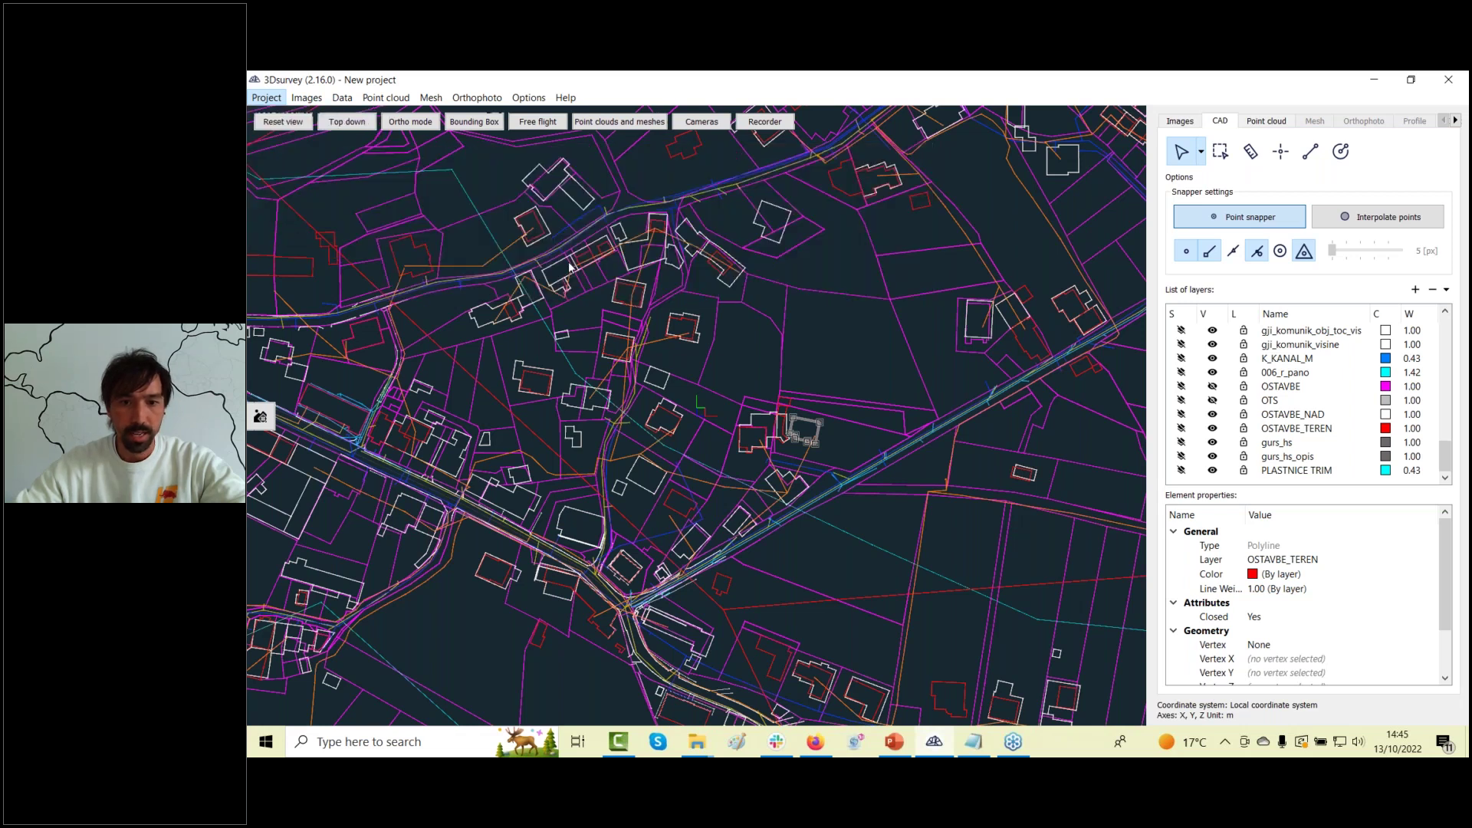
click(893, 435)
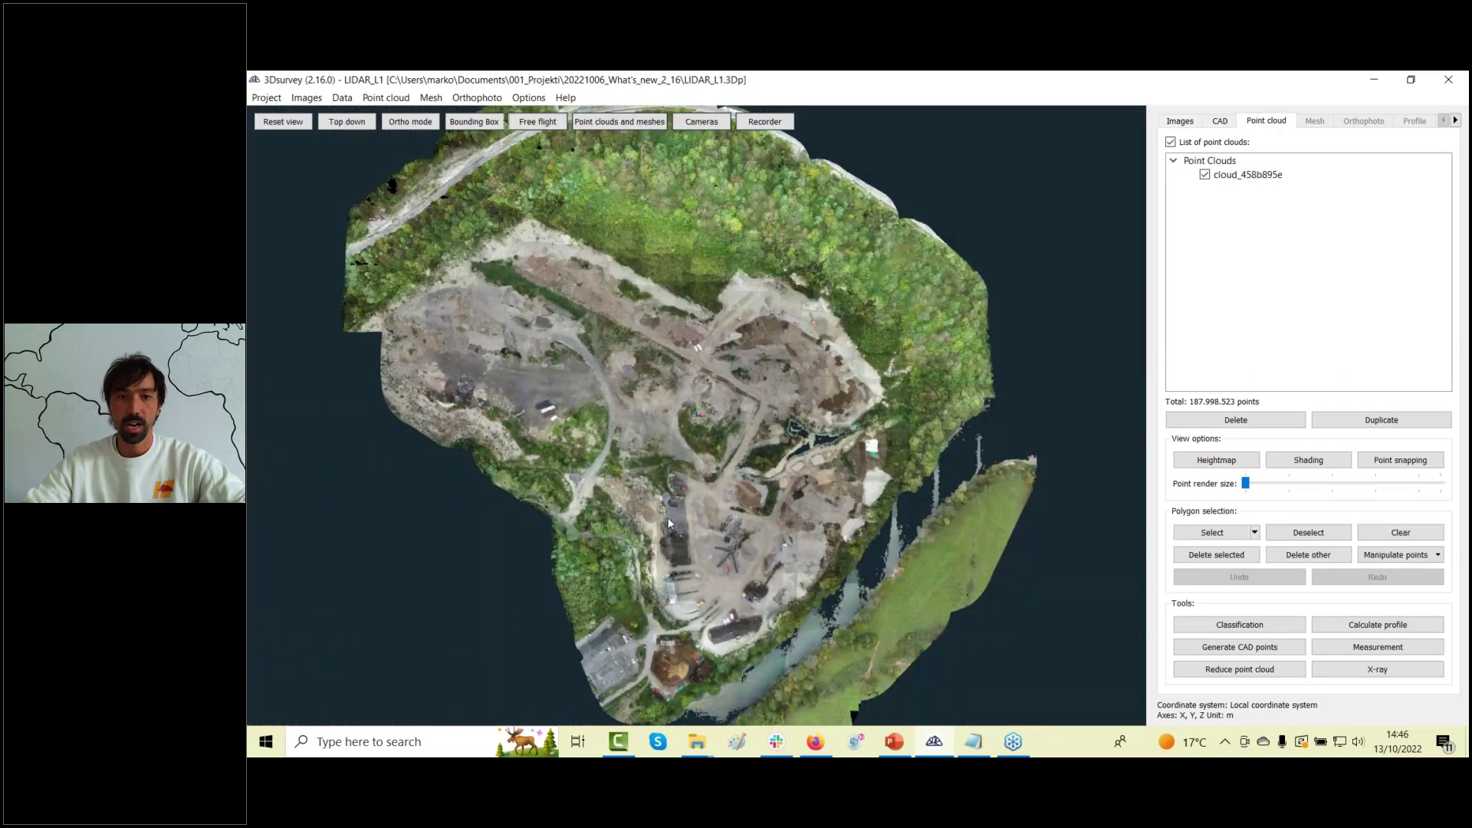
Enlarge the rendered points slightly and colour the cloud by elevation with Heightmap.
scroll(698, 351, up, 5)
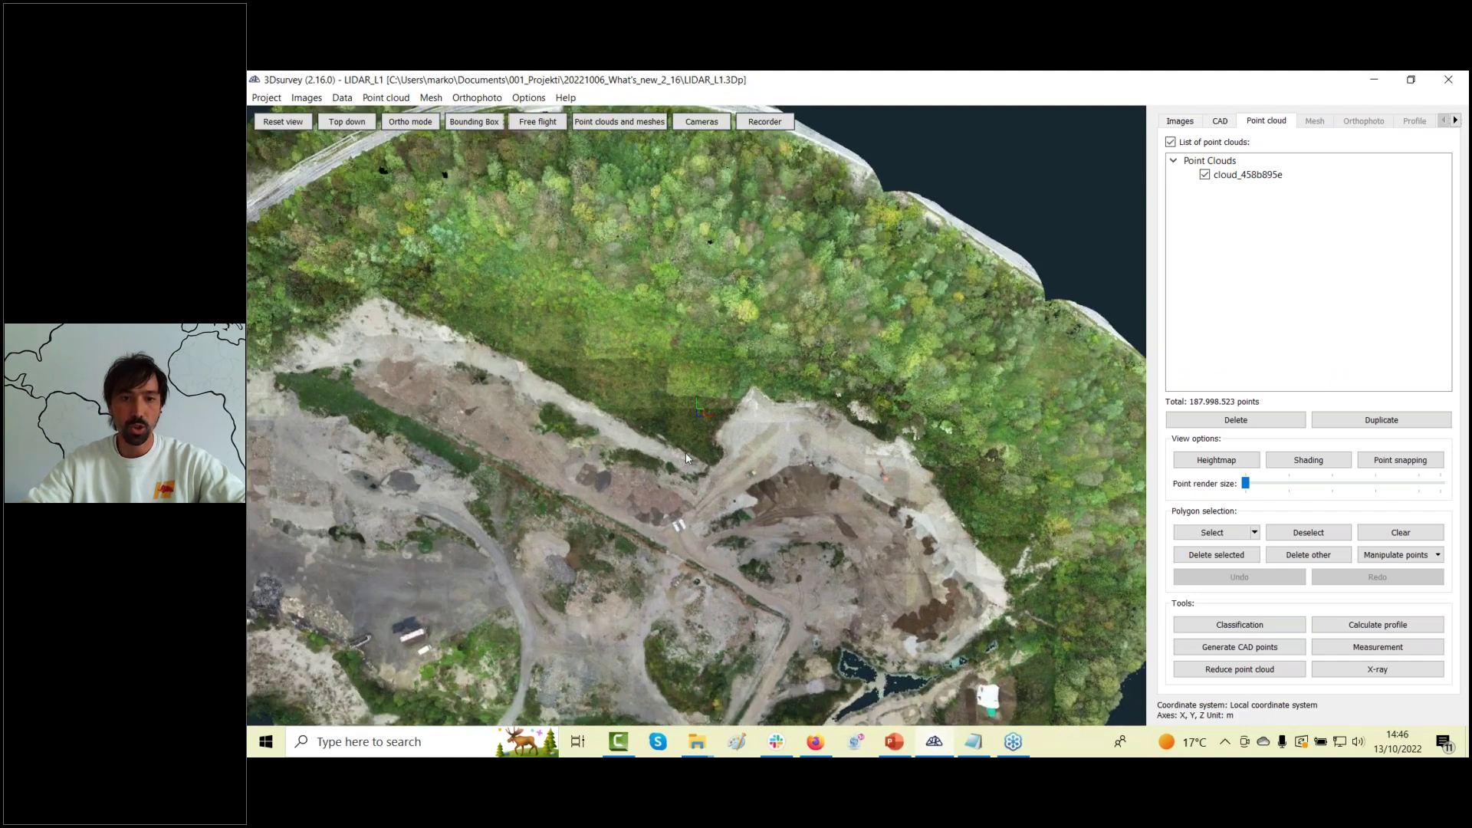
right_drag(686, 452, 742, 340)
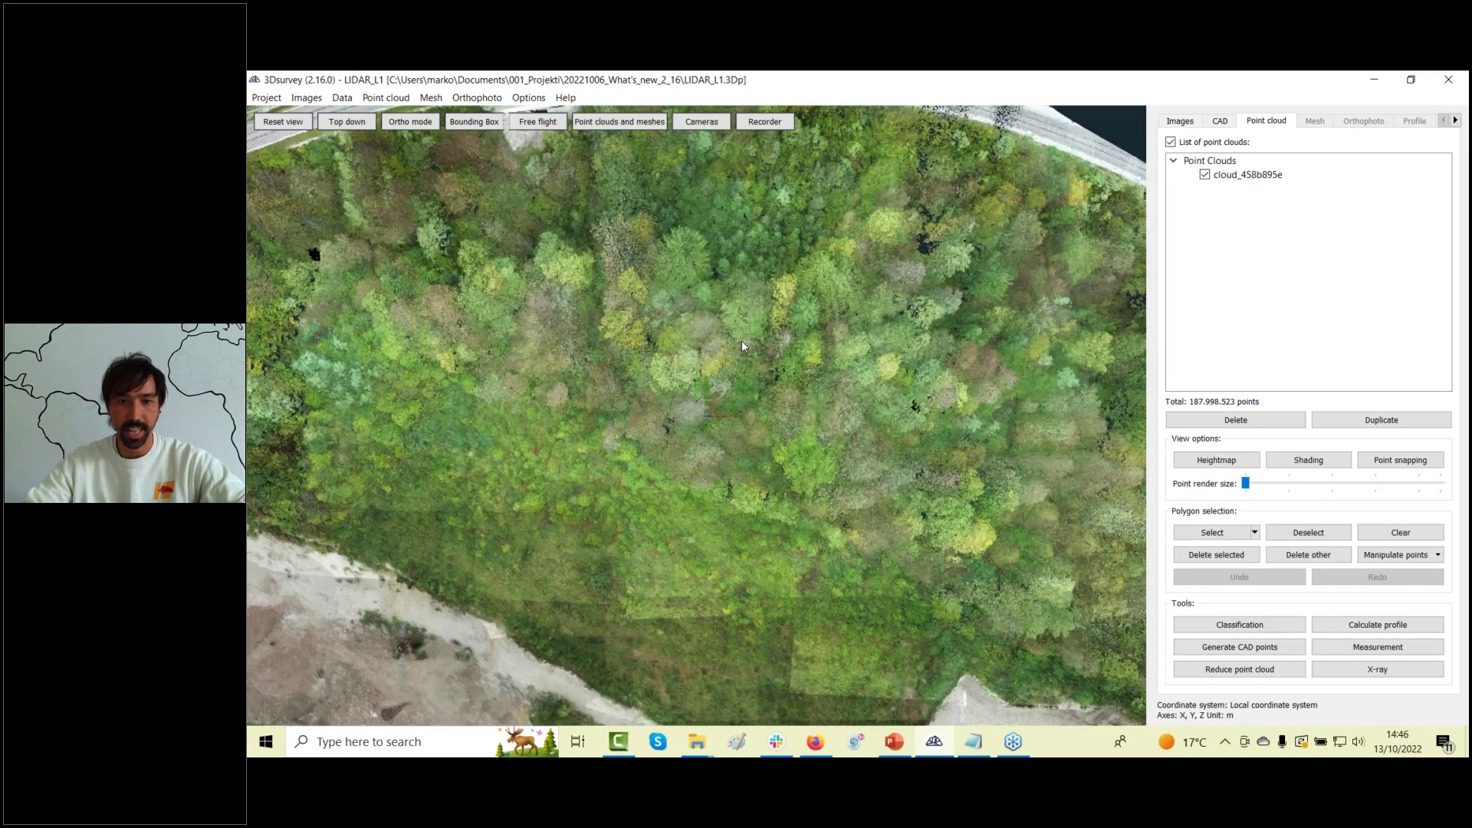
drag(743, 345, 720, 516)
drag(1246, 484, 1266, 485)
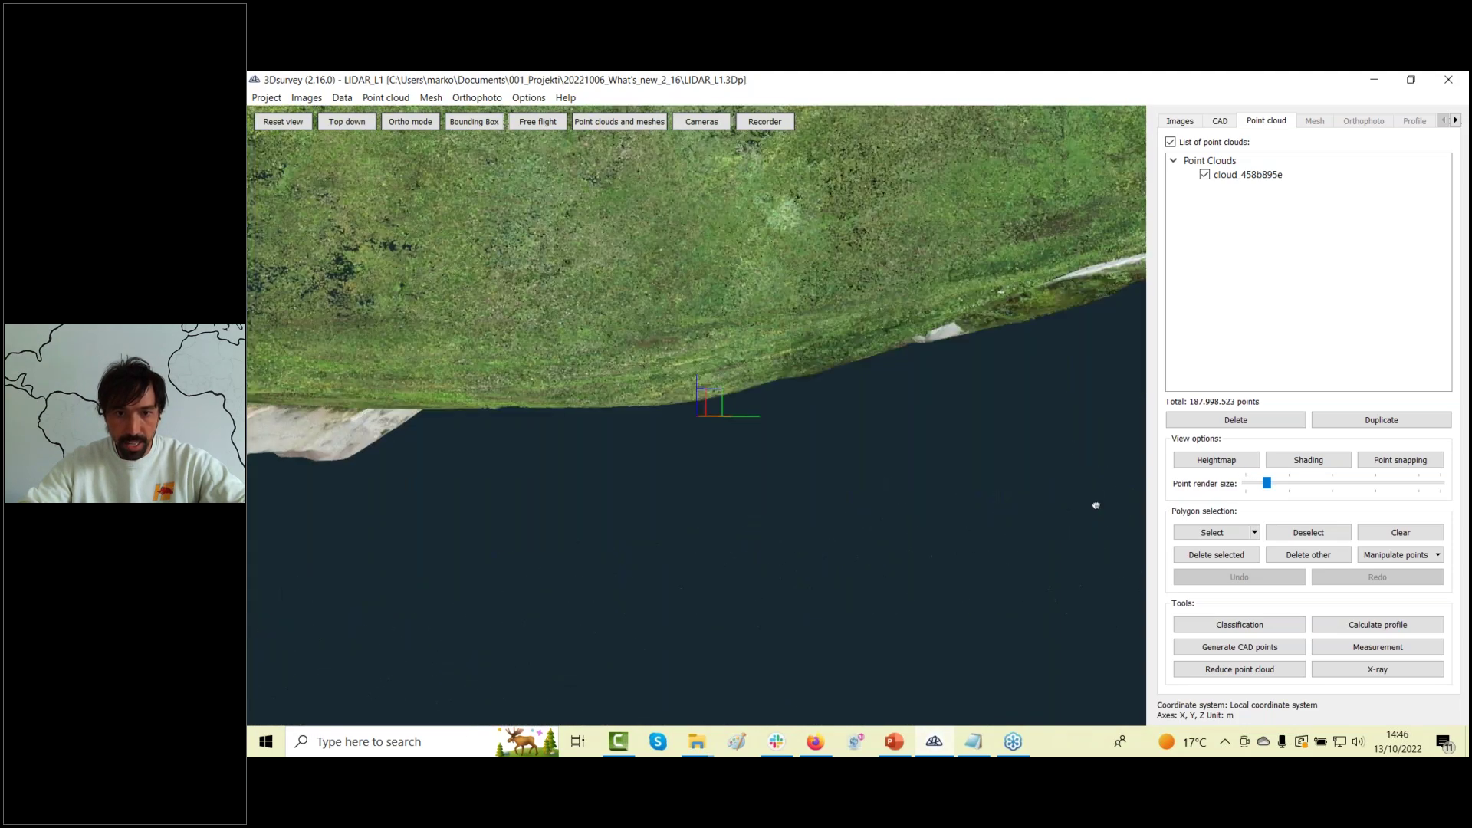
click(1216, 460)
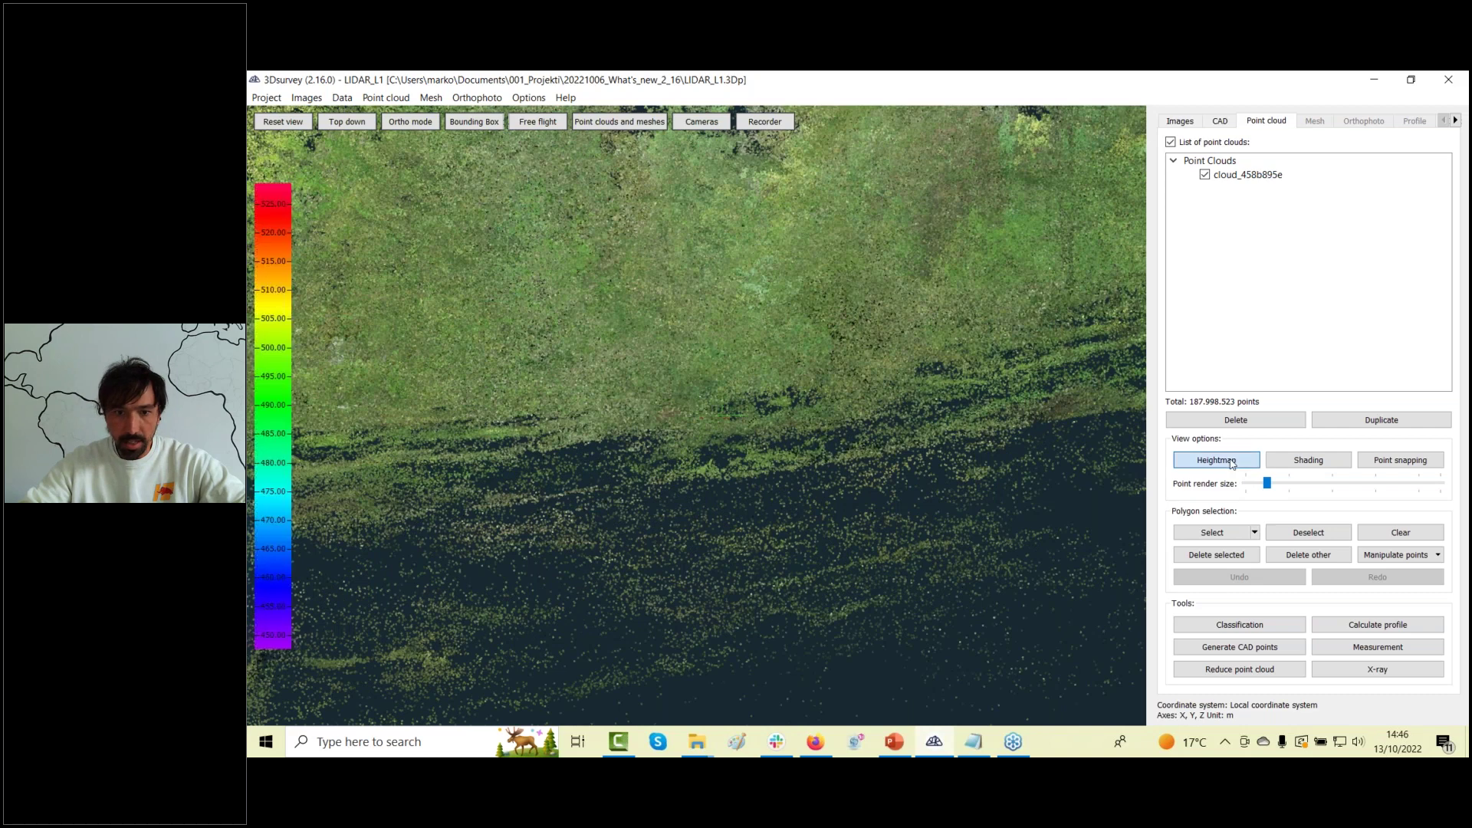
Show the bounding box, orbit side-on, then reset the view and turn Heightmap off.
drag(751, 537, 581, 181)
click(474, 122)
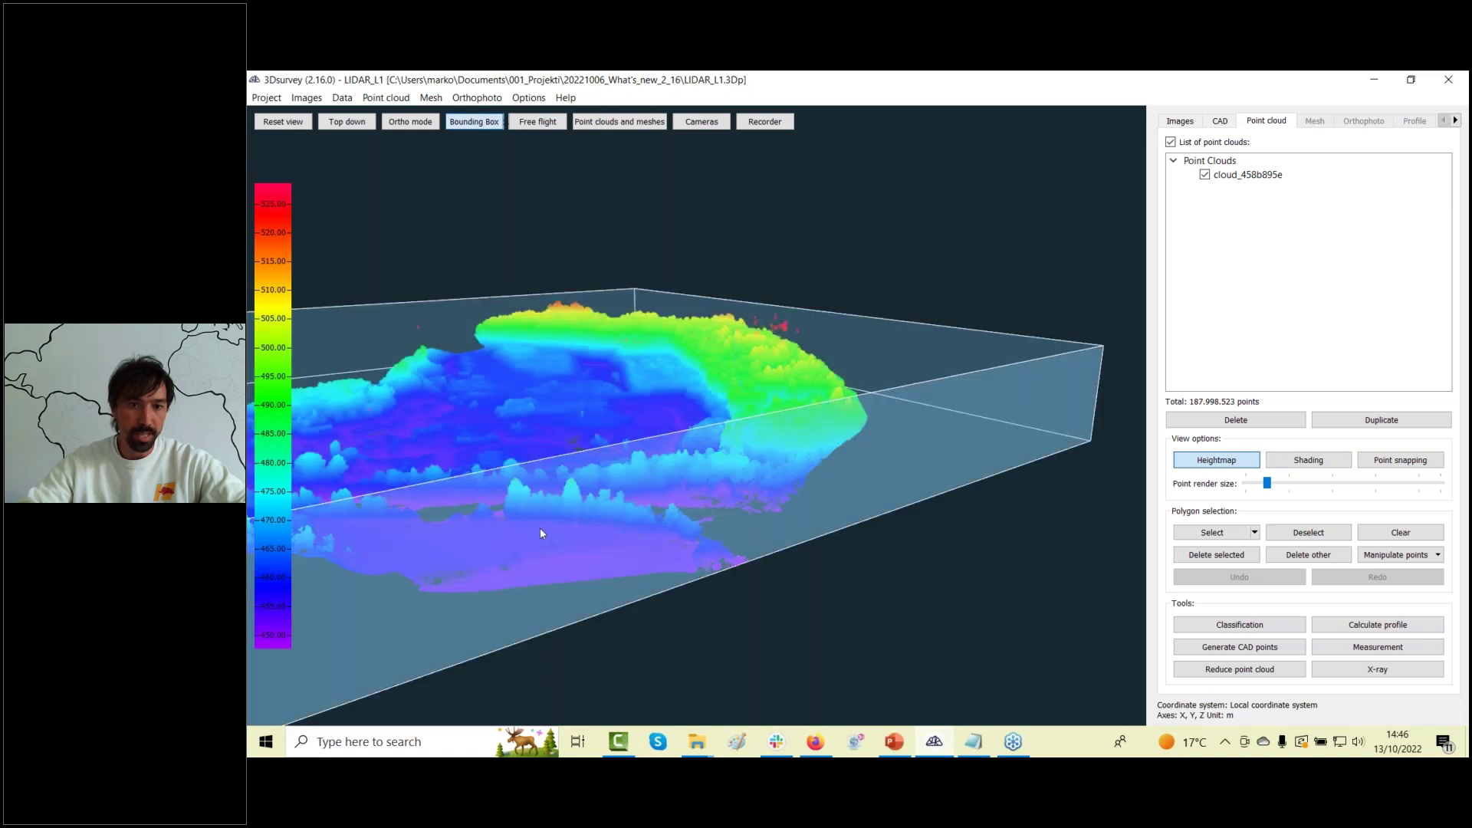
drag(393, 475, 1015, 325)
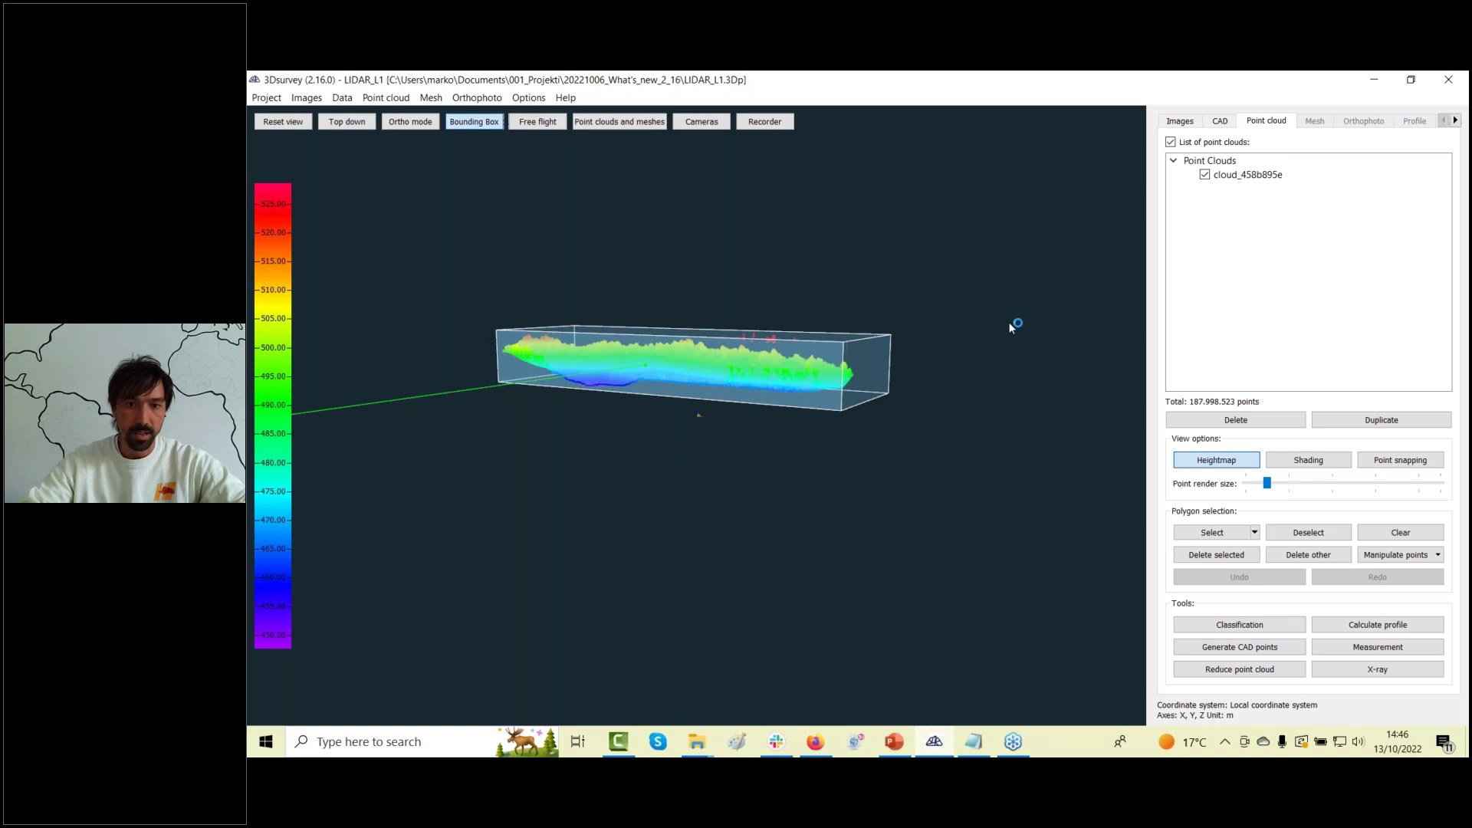
click(287, 123)
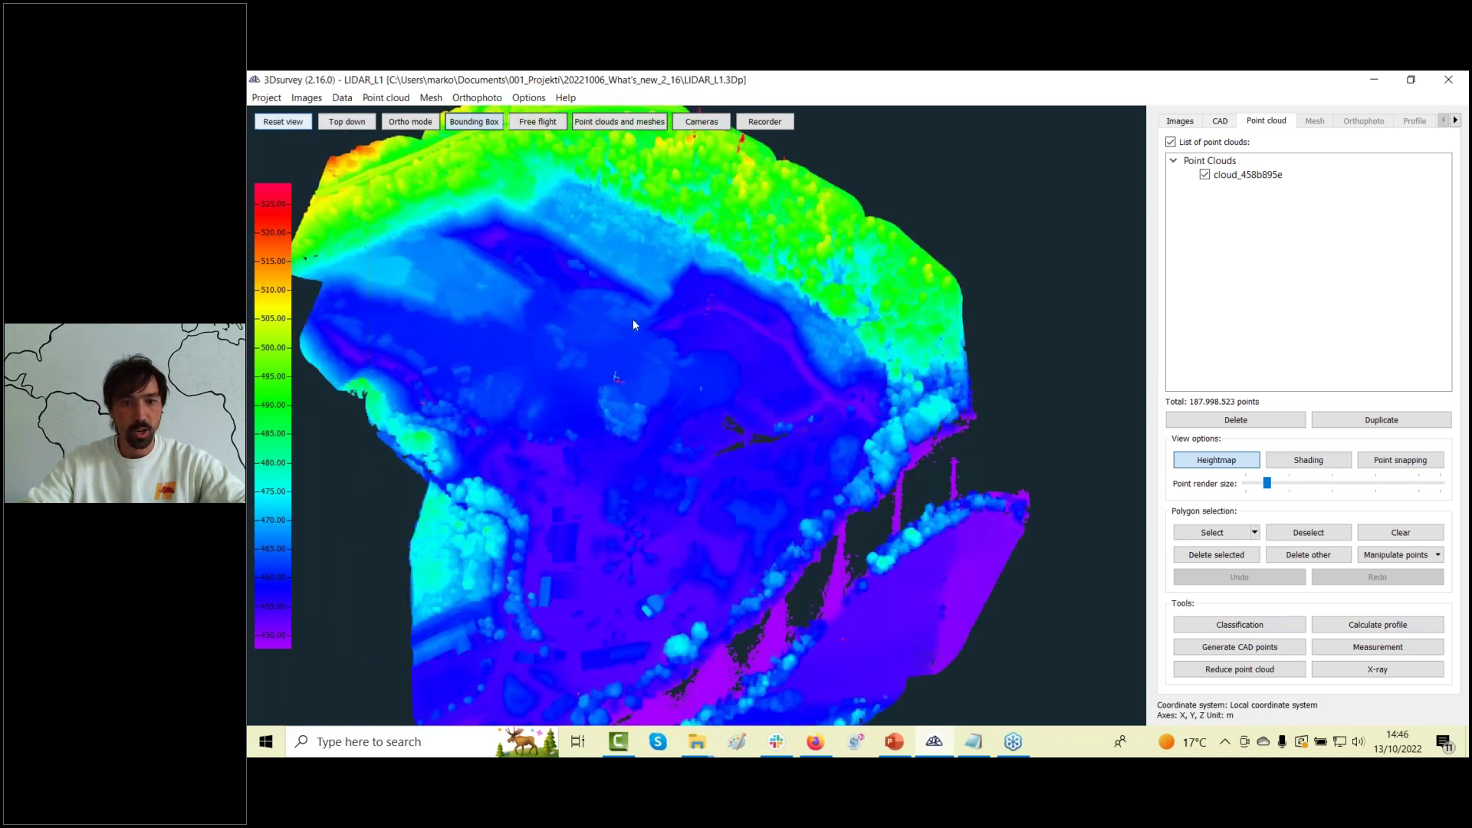
click(1219, 466)
Orbit around the quarry and recentre into a low close view of the conveyors.
scroll(725, 241, up, 5)
scroll(690, 508, up, 10)
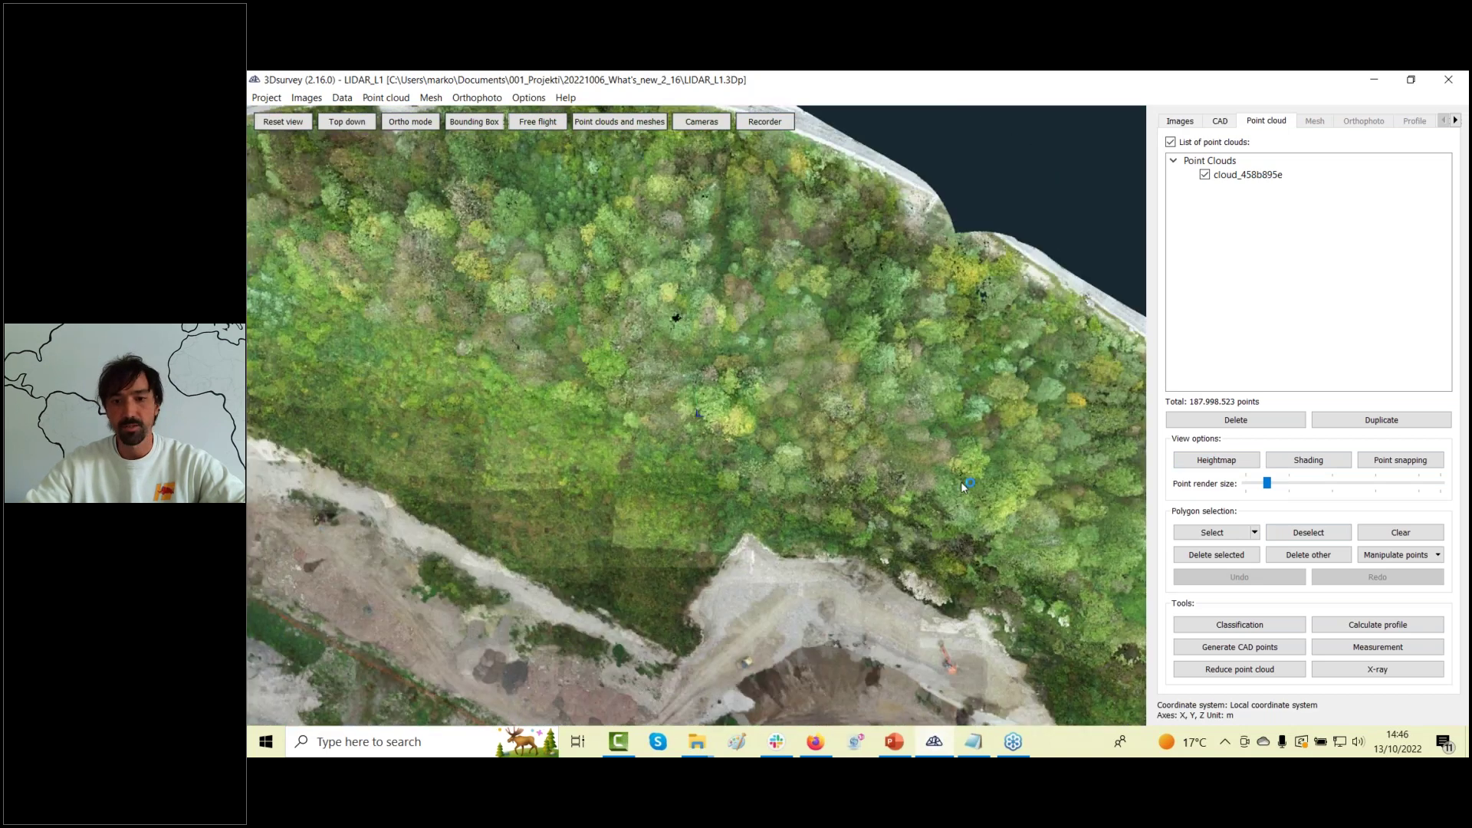
scroll(827, 310, up, 2)
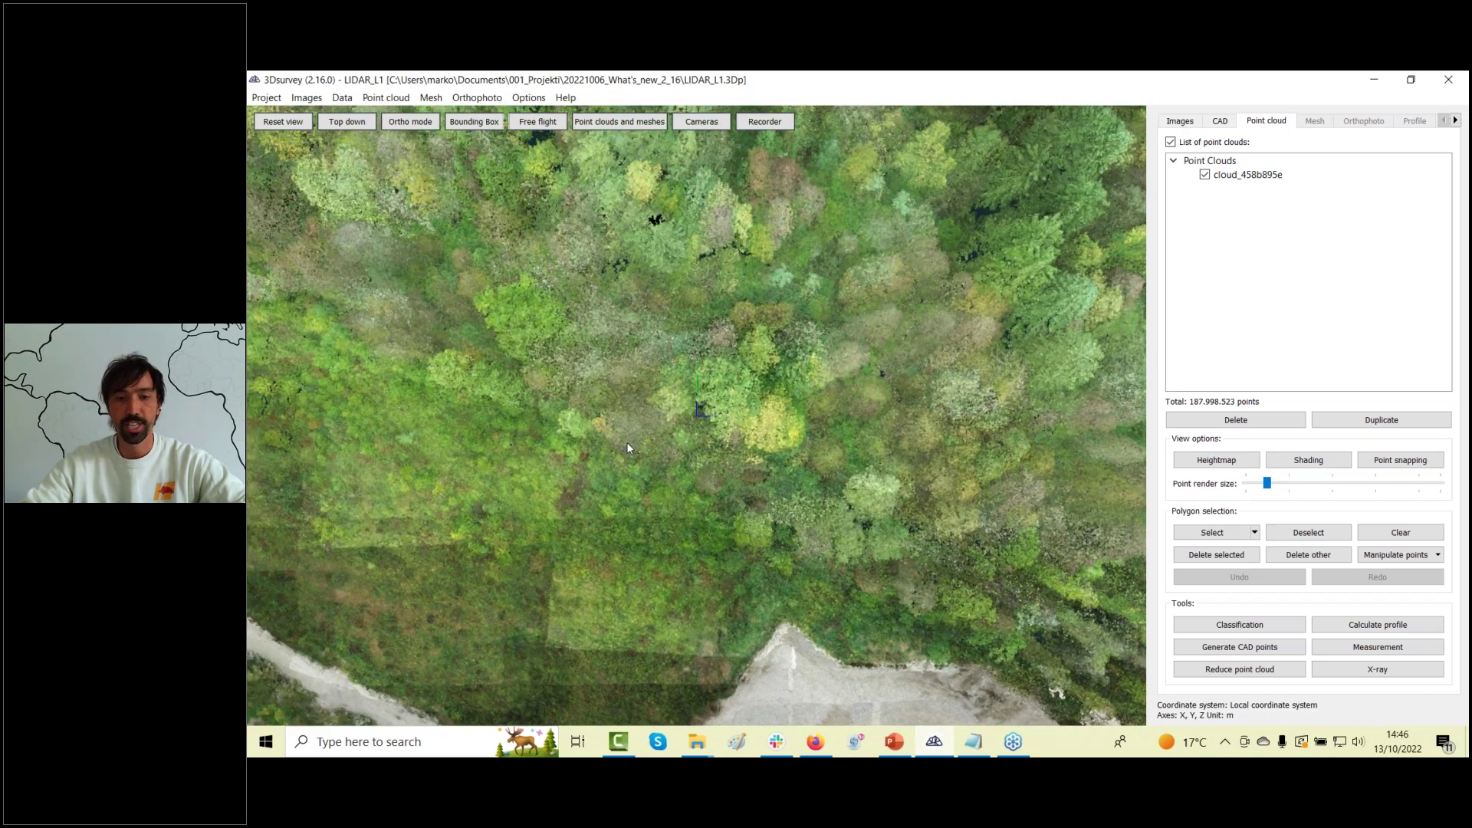
scroll(627, 448, down, 6)
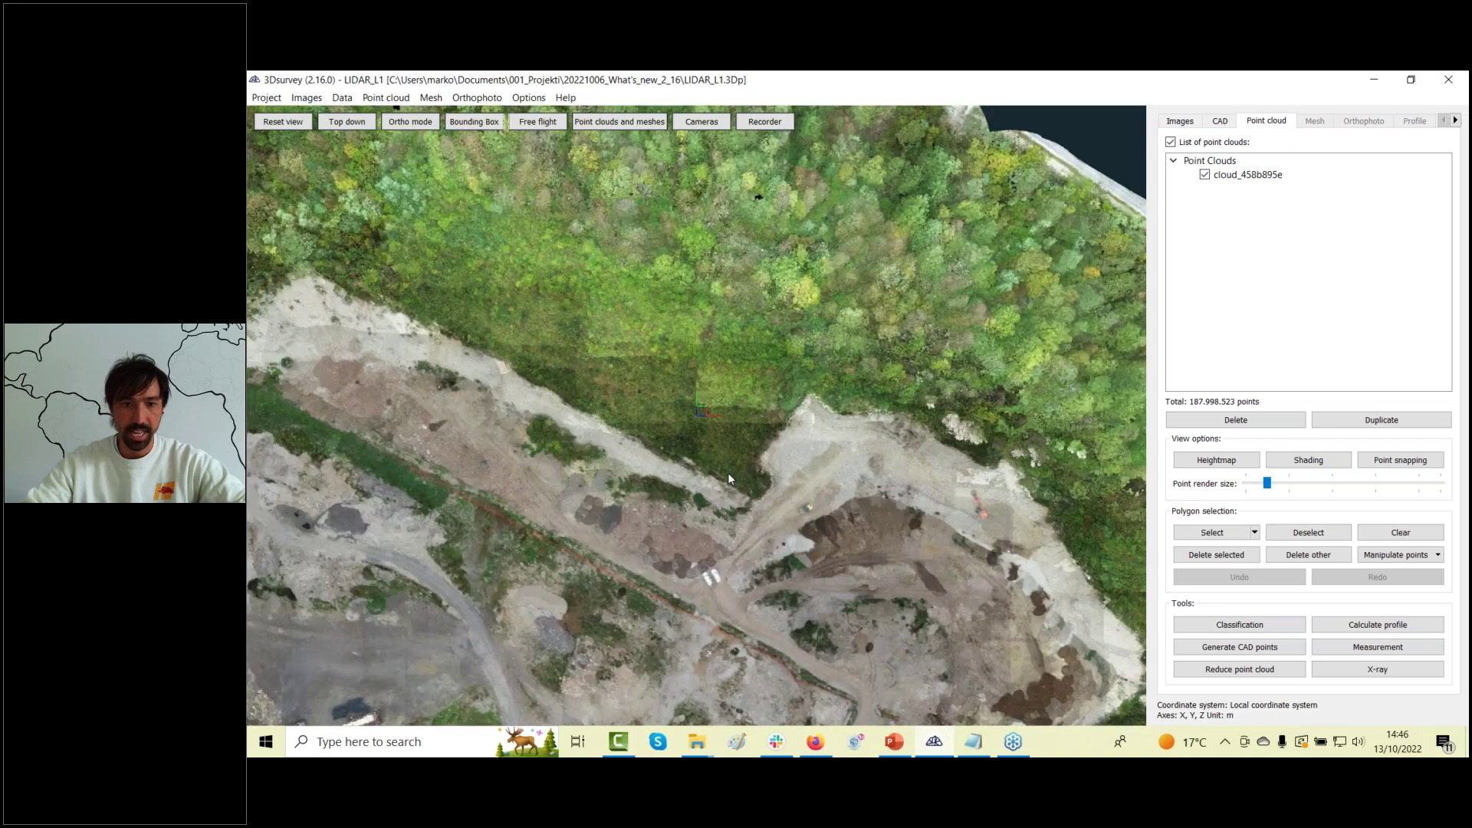
drag(728, 479, 895, 529)
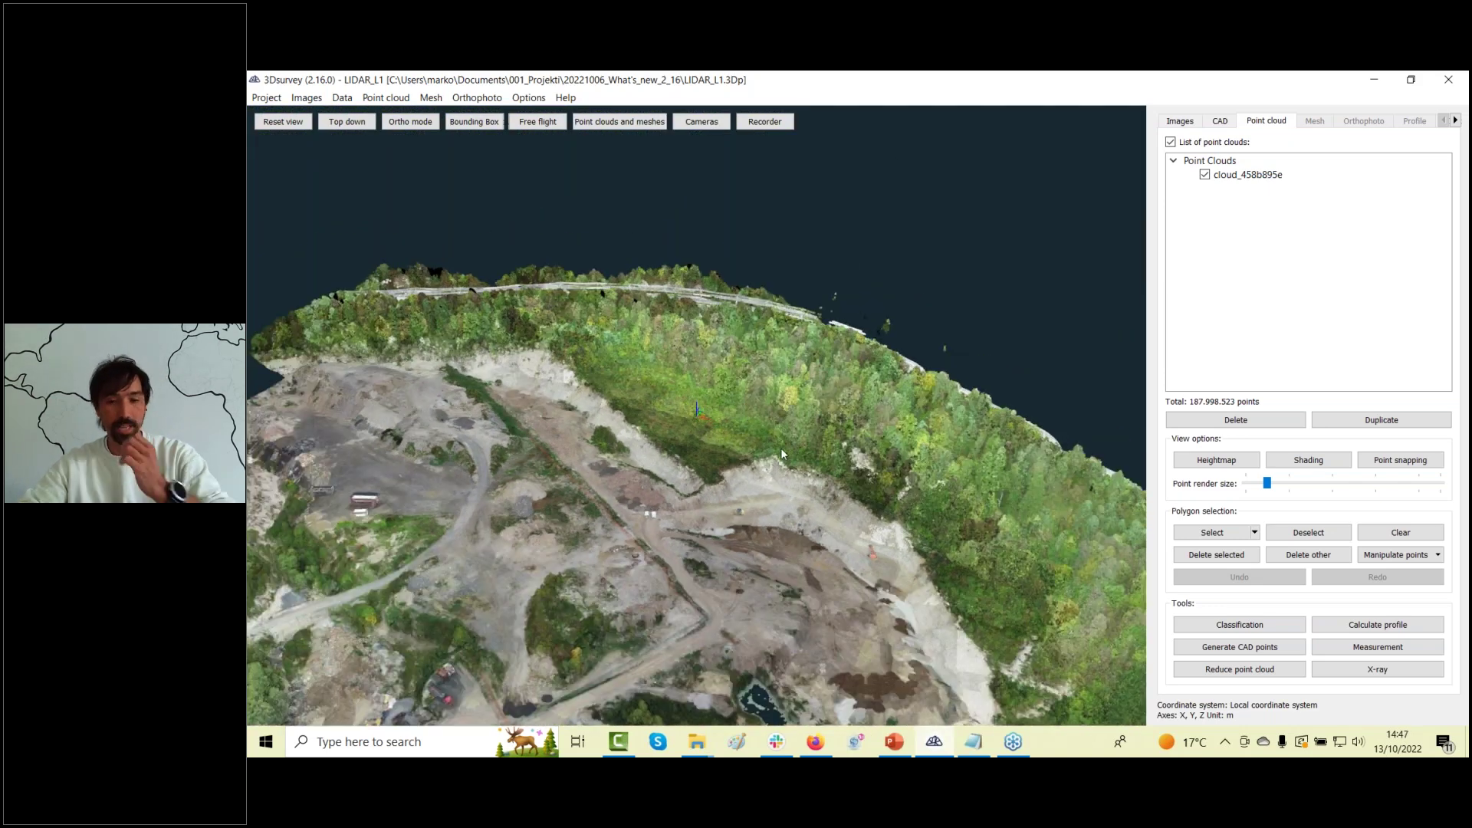
scroll(771, 436, down, 3)
drag(758, 519, 767, 381)
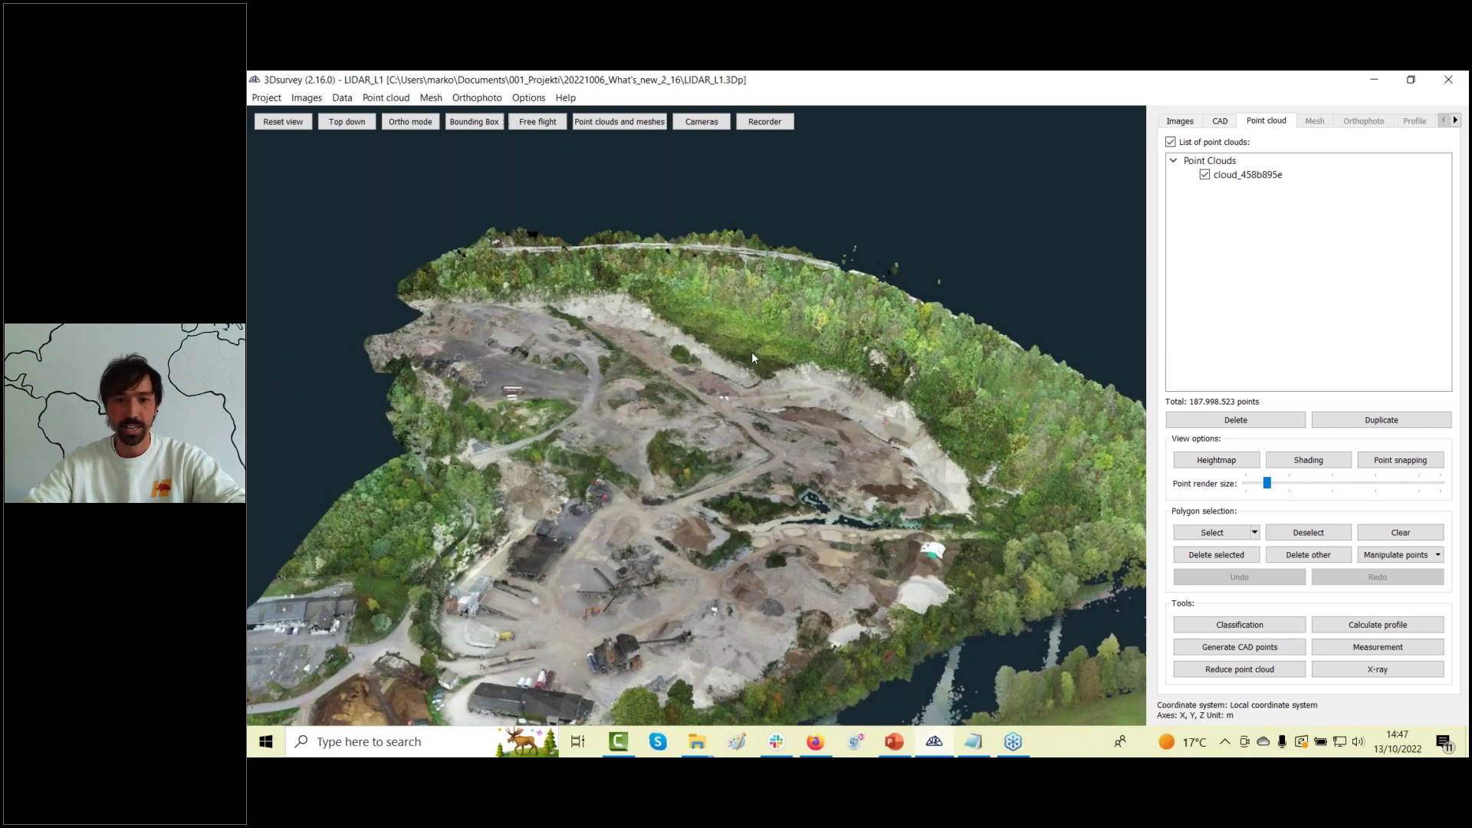
scroll(752, 351, up, 2)
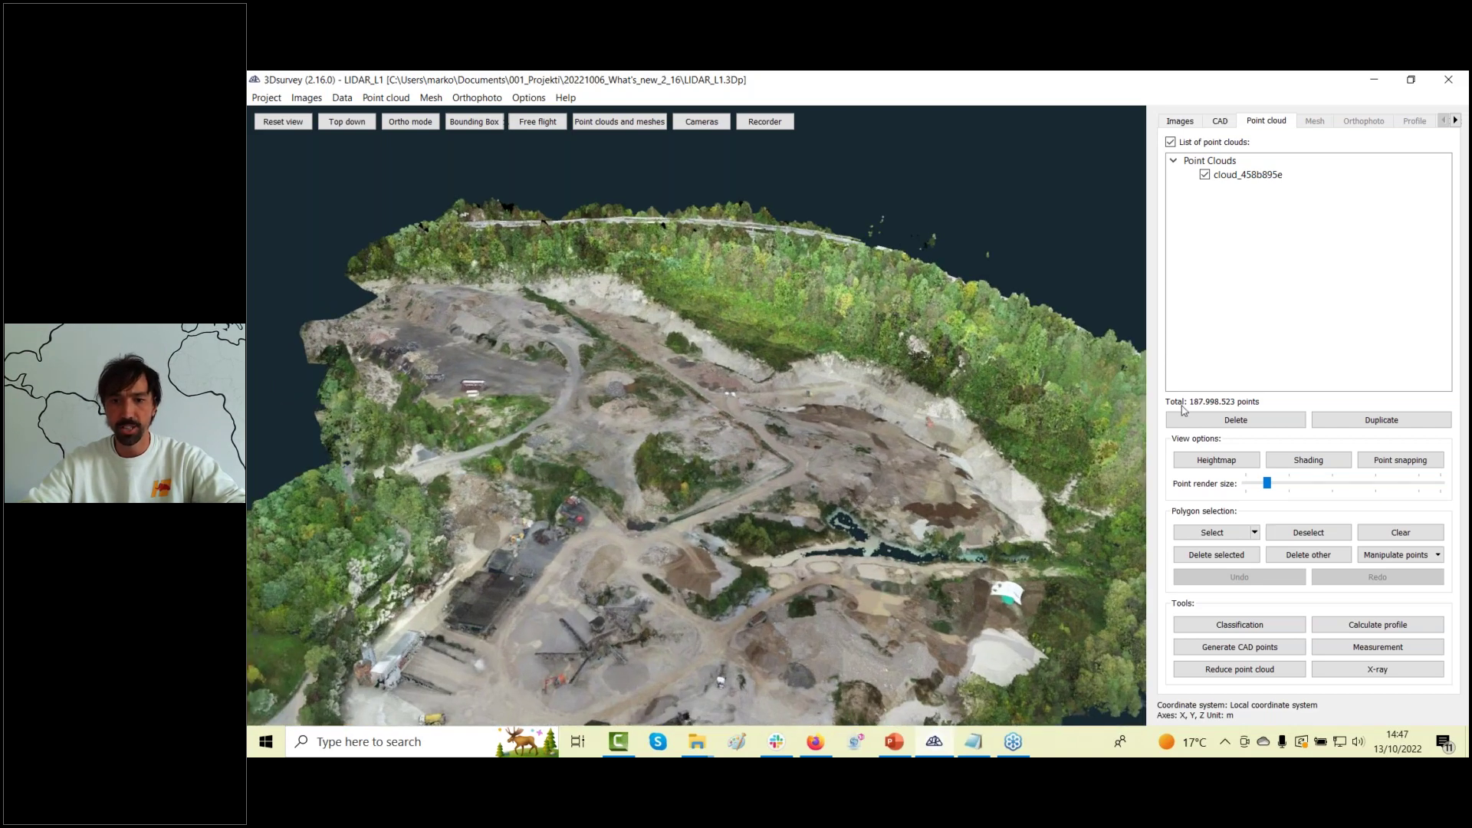
drag(727, 403, 889, 604)
double_click(890, 619)
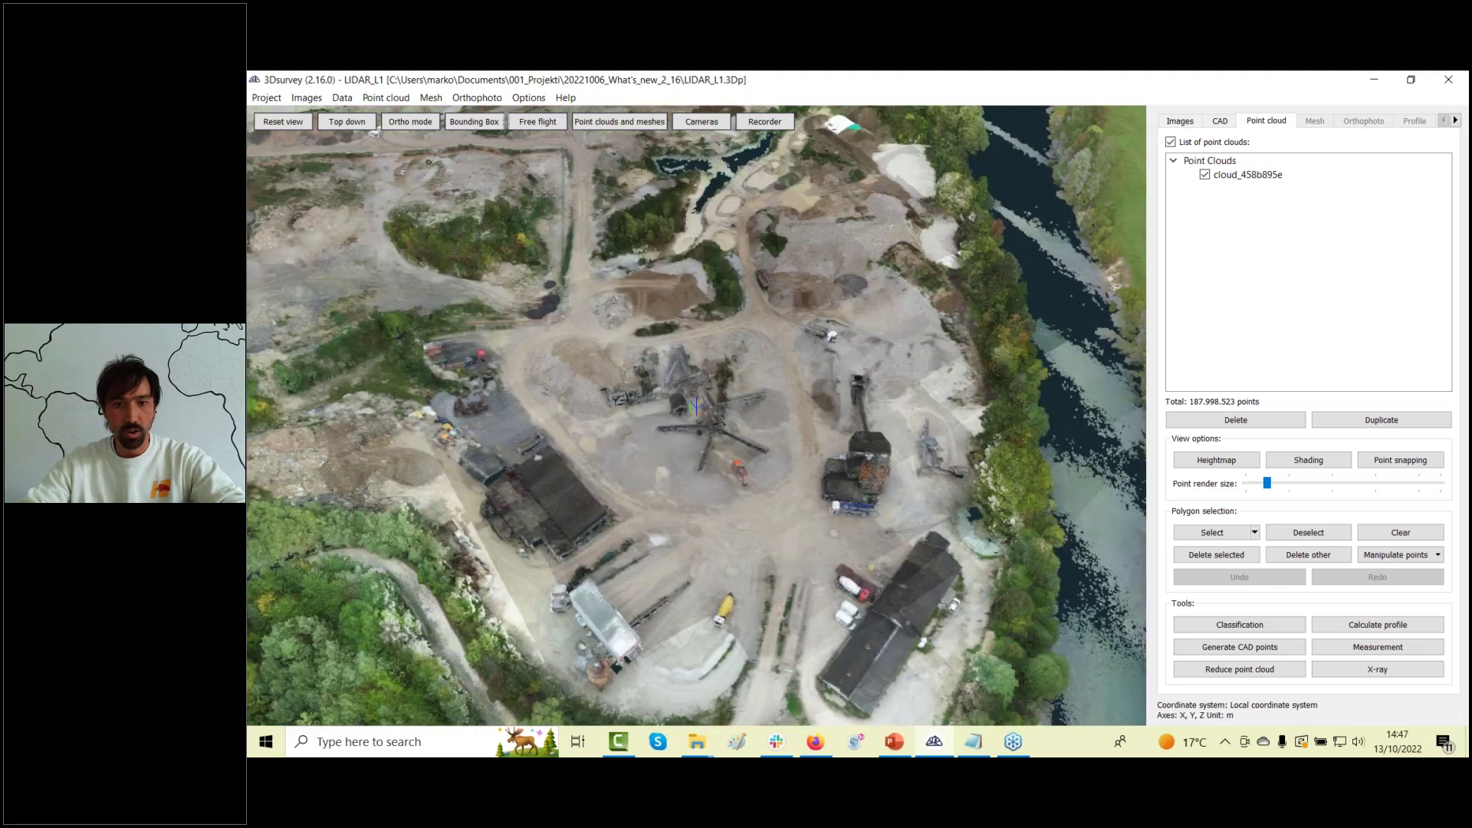
scroll(837, 618, up, 5)
drag(837, 618, 979, 552)
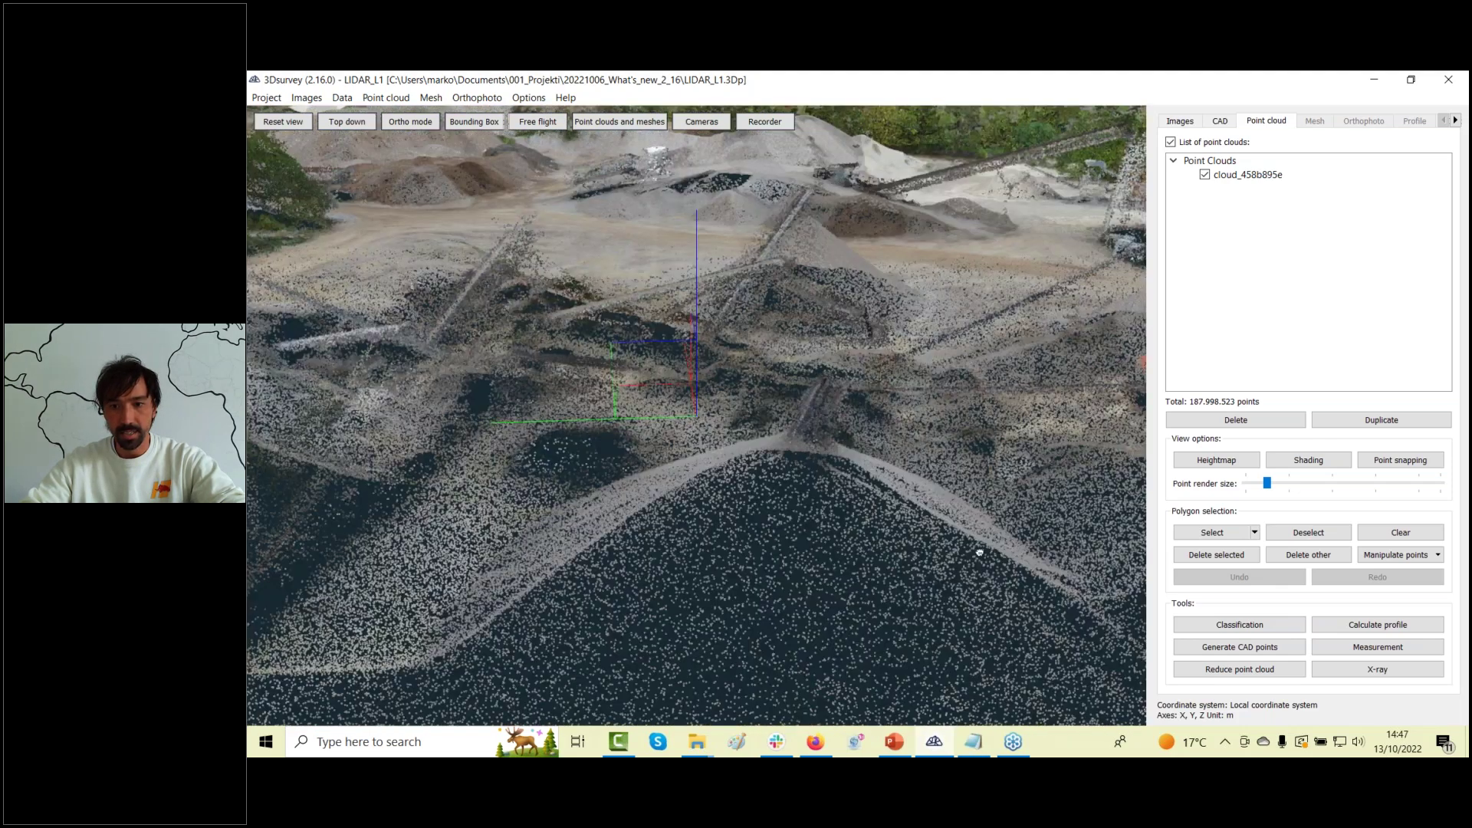
Enlarge the rendered points to inspect the excavator and riverside trees, then return to minimum size top-down.
drag(1267, 483, 1300, 490)
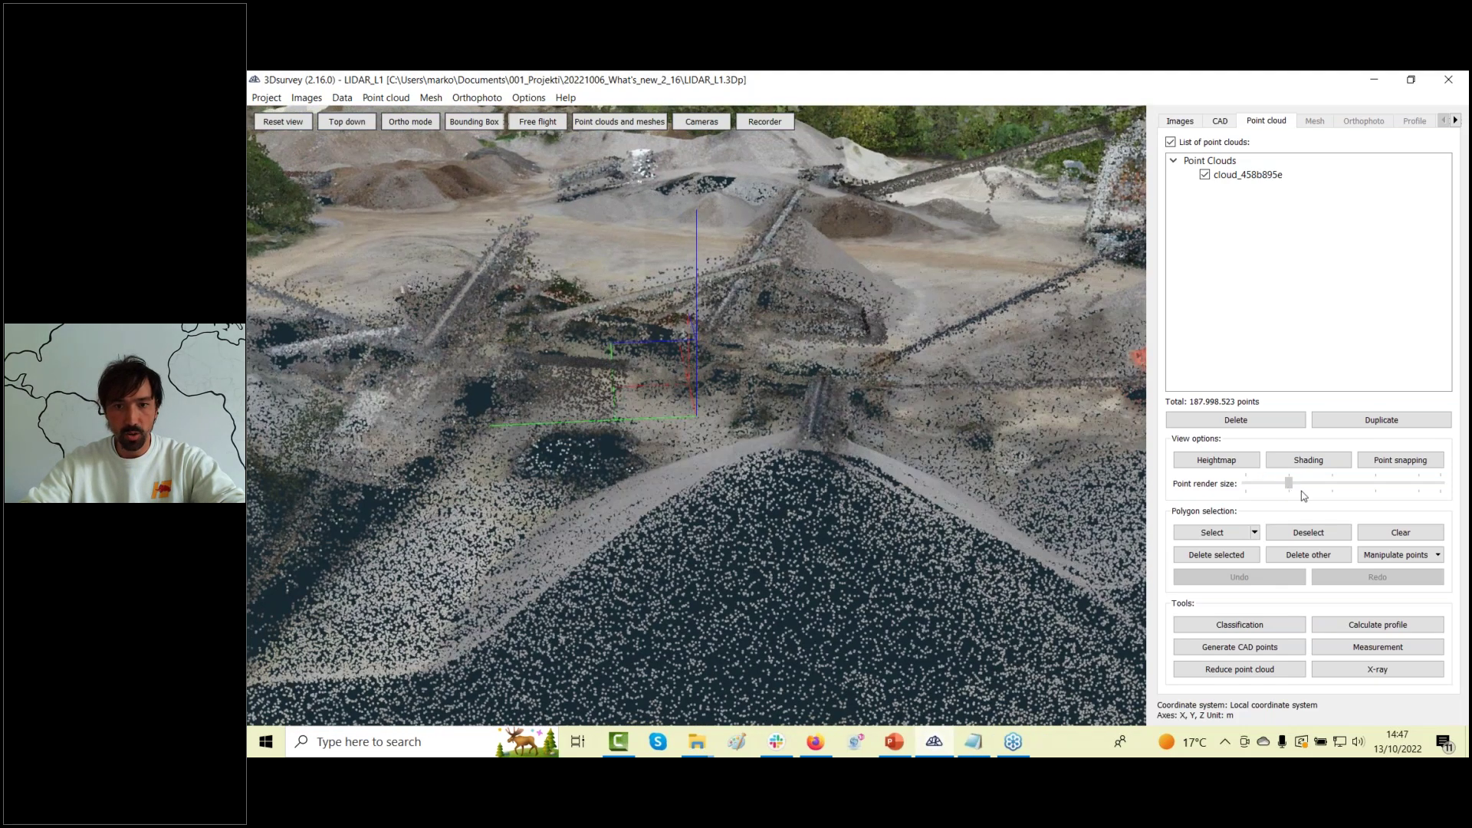
drag(872, 446, 837, 503)
drag(969, 638, 828, 529)
drag(791, 490, 678, 475)
scroll(679, 475, down, 5)
drag(1311, 483, 1246, 484)
drag(1020, 490, 970, 460)
scroll(969, 460, up, 3)
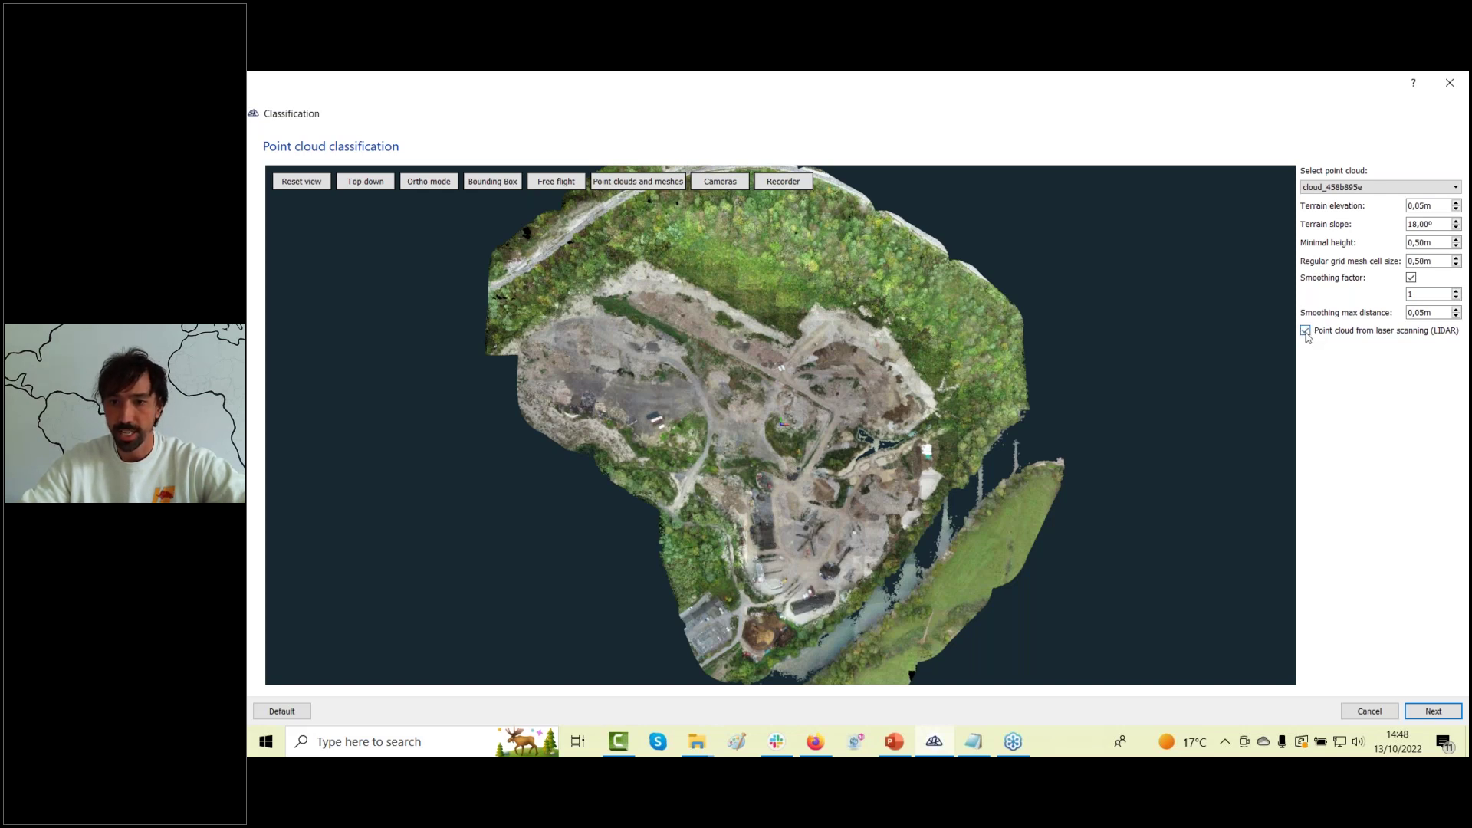
Mark the large terrain region and the grassy strip as ground, then advance to step 2.
click(1433, 712)
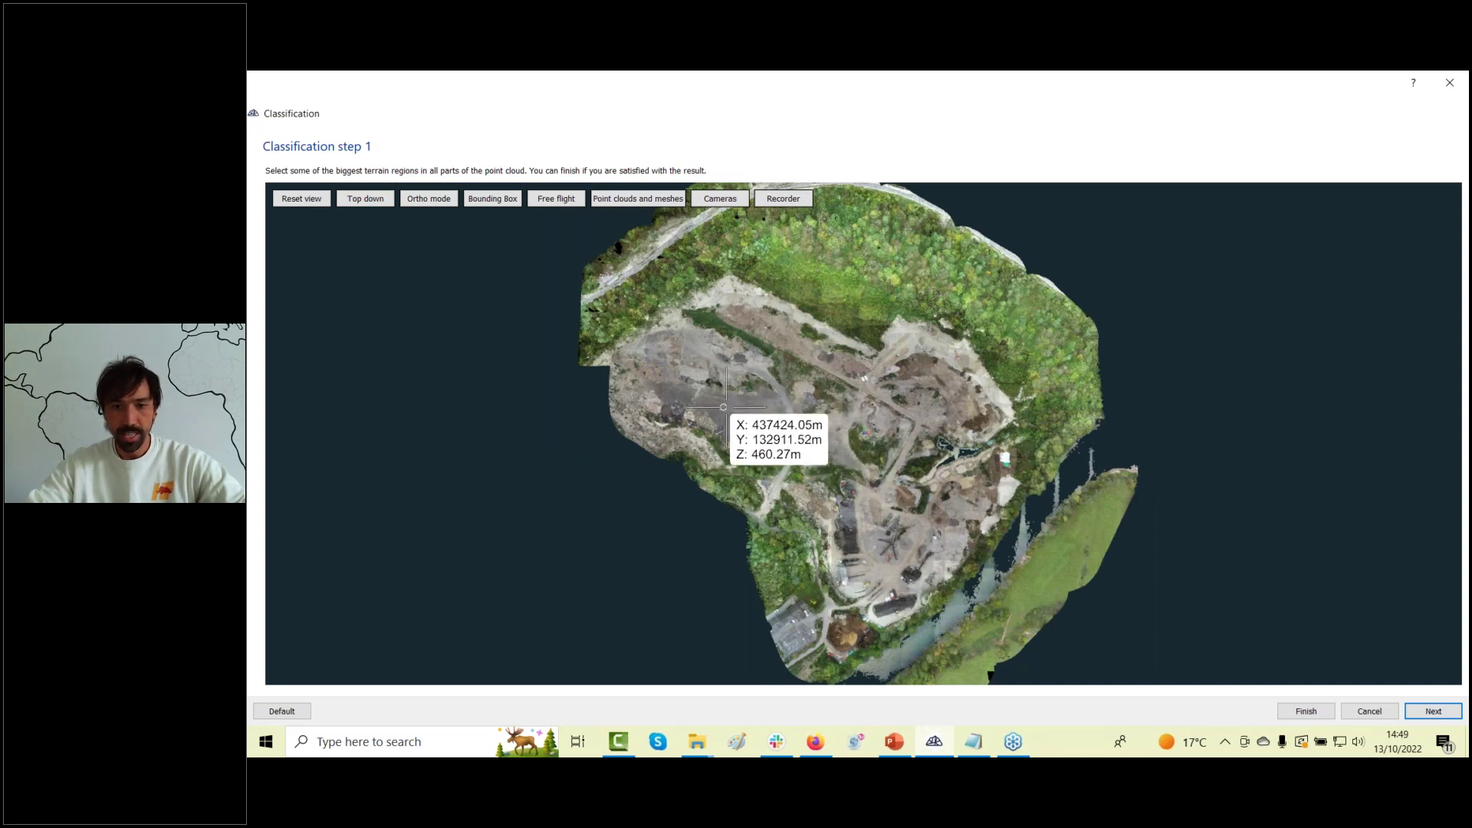
click(724, 407)
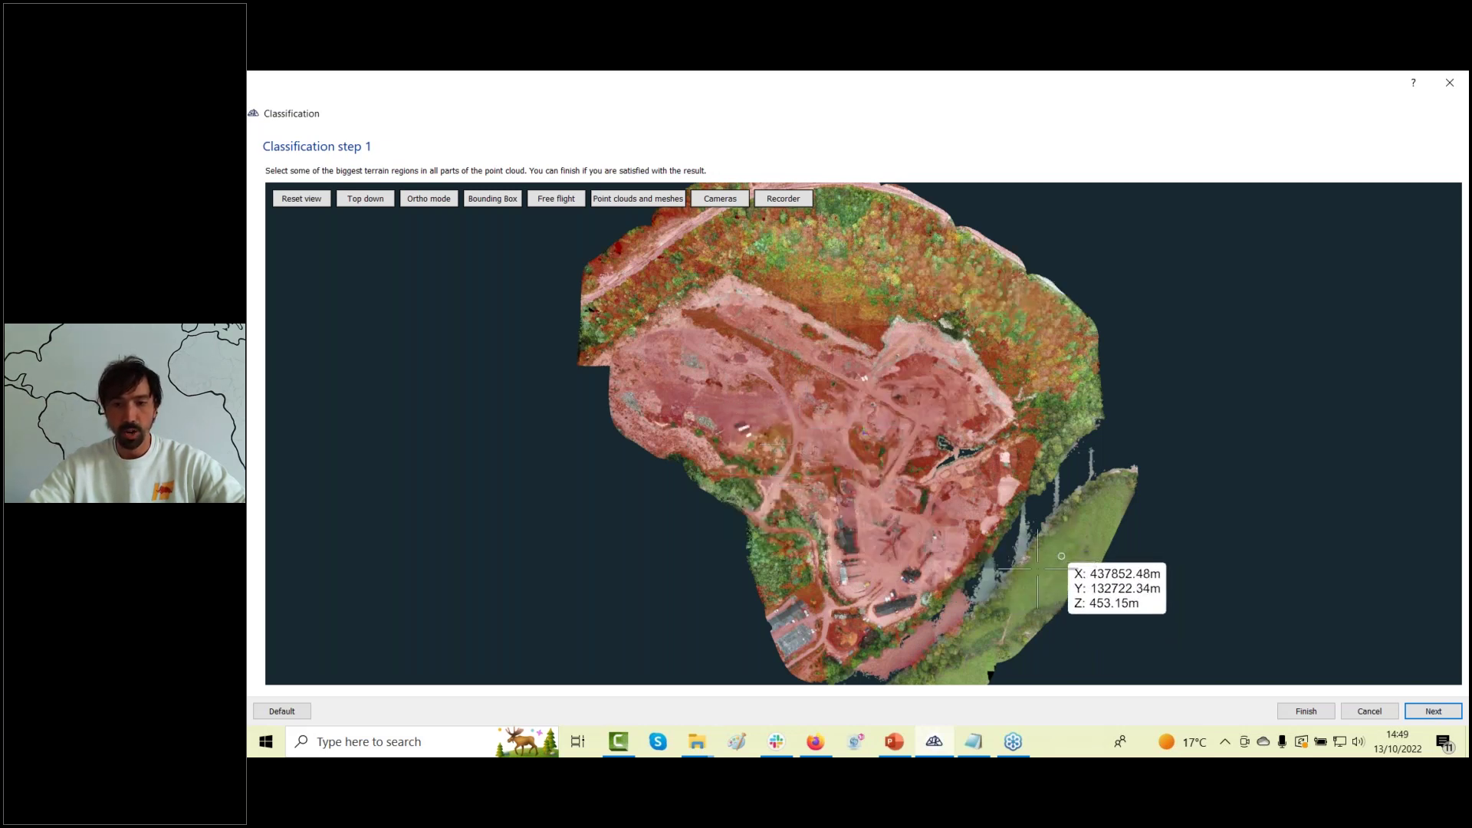
click(1037, 569)
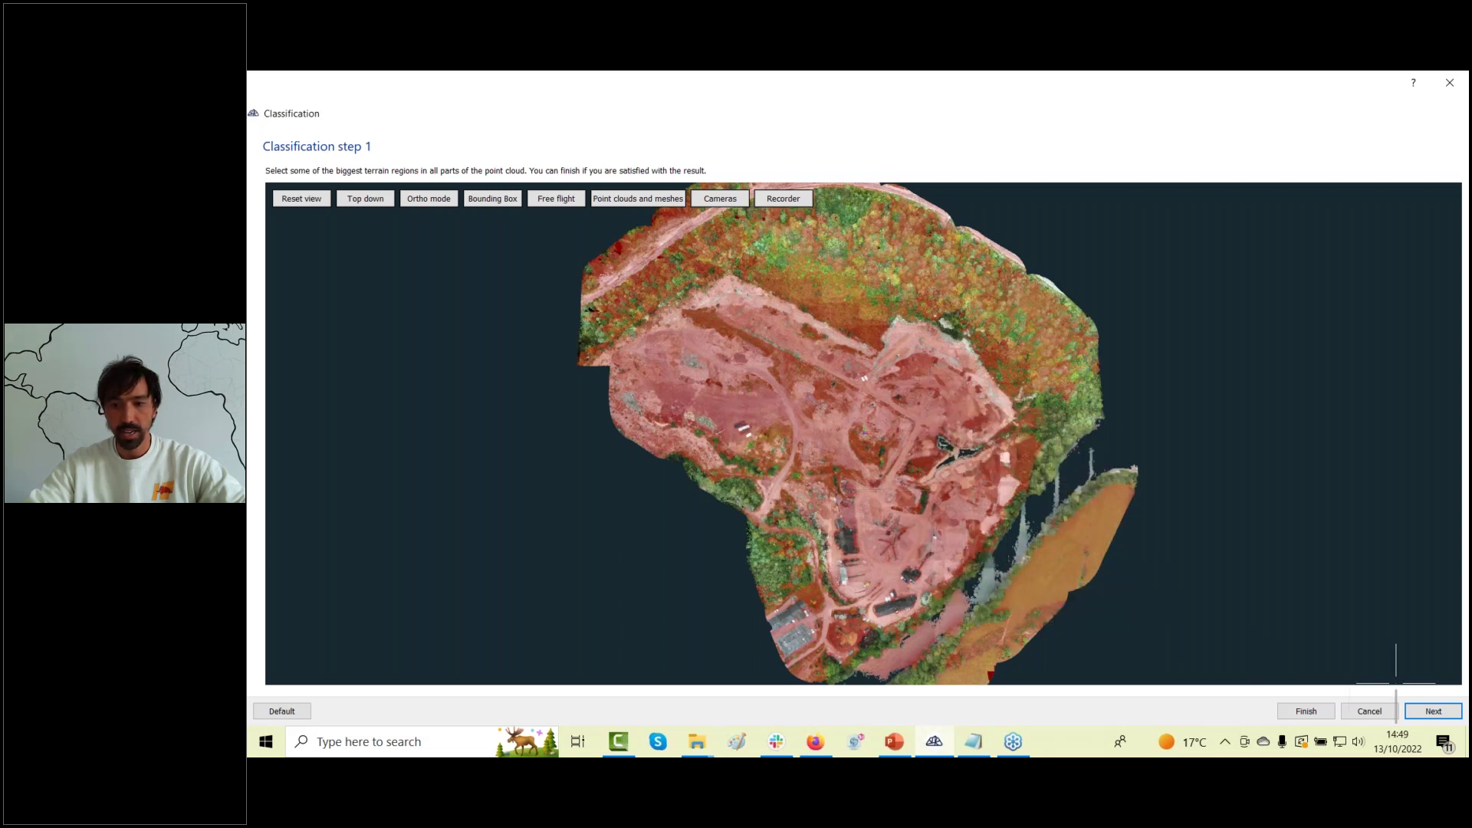
click(1424, 714)
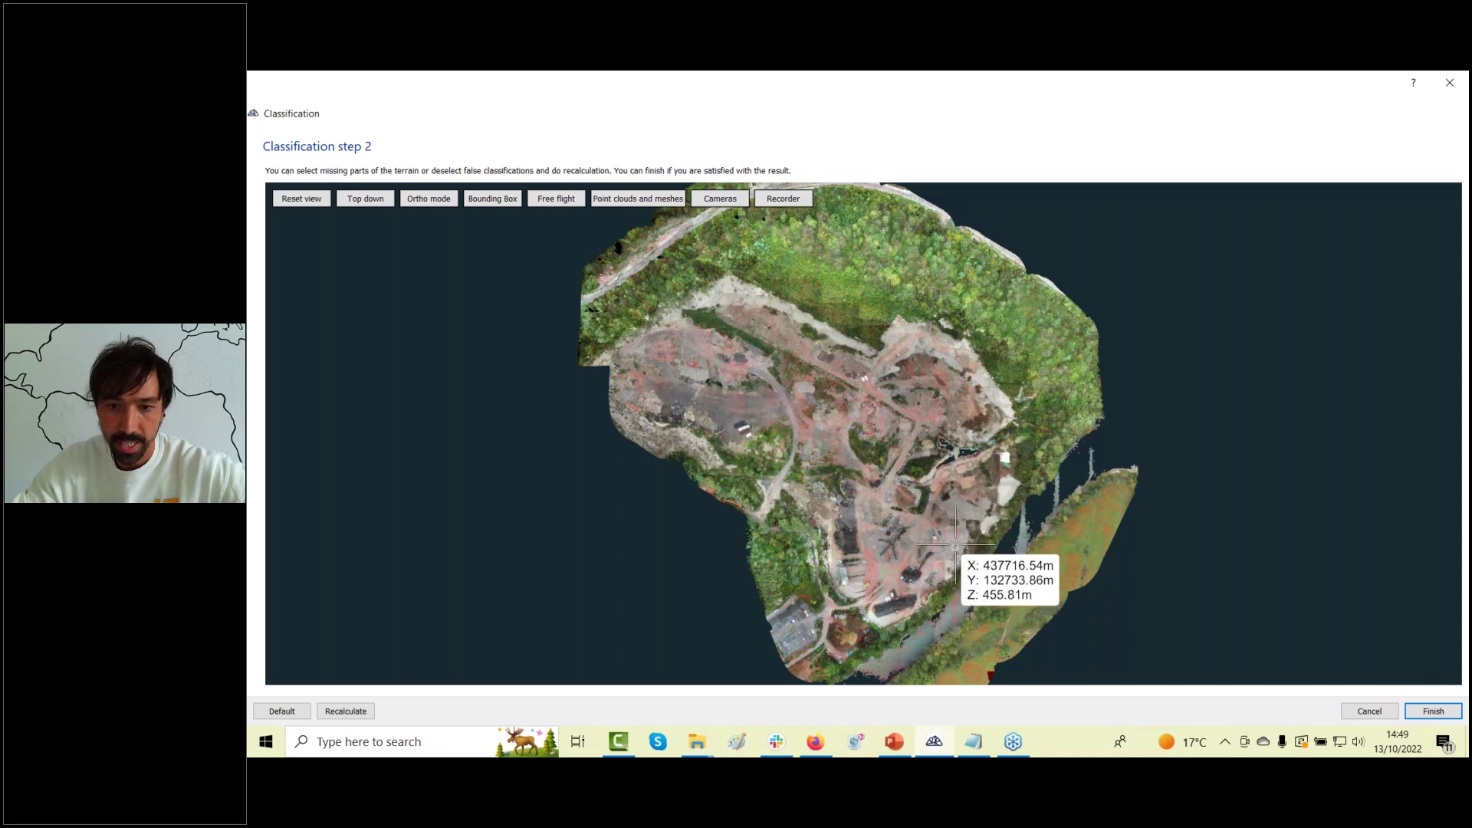
Zoom in and tilt the classified terrain into an oblique view to check the result.
scroll(956, 546, up, 3)
scroll(956, 545, up, 5)
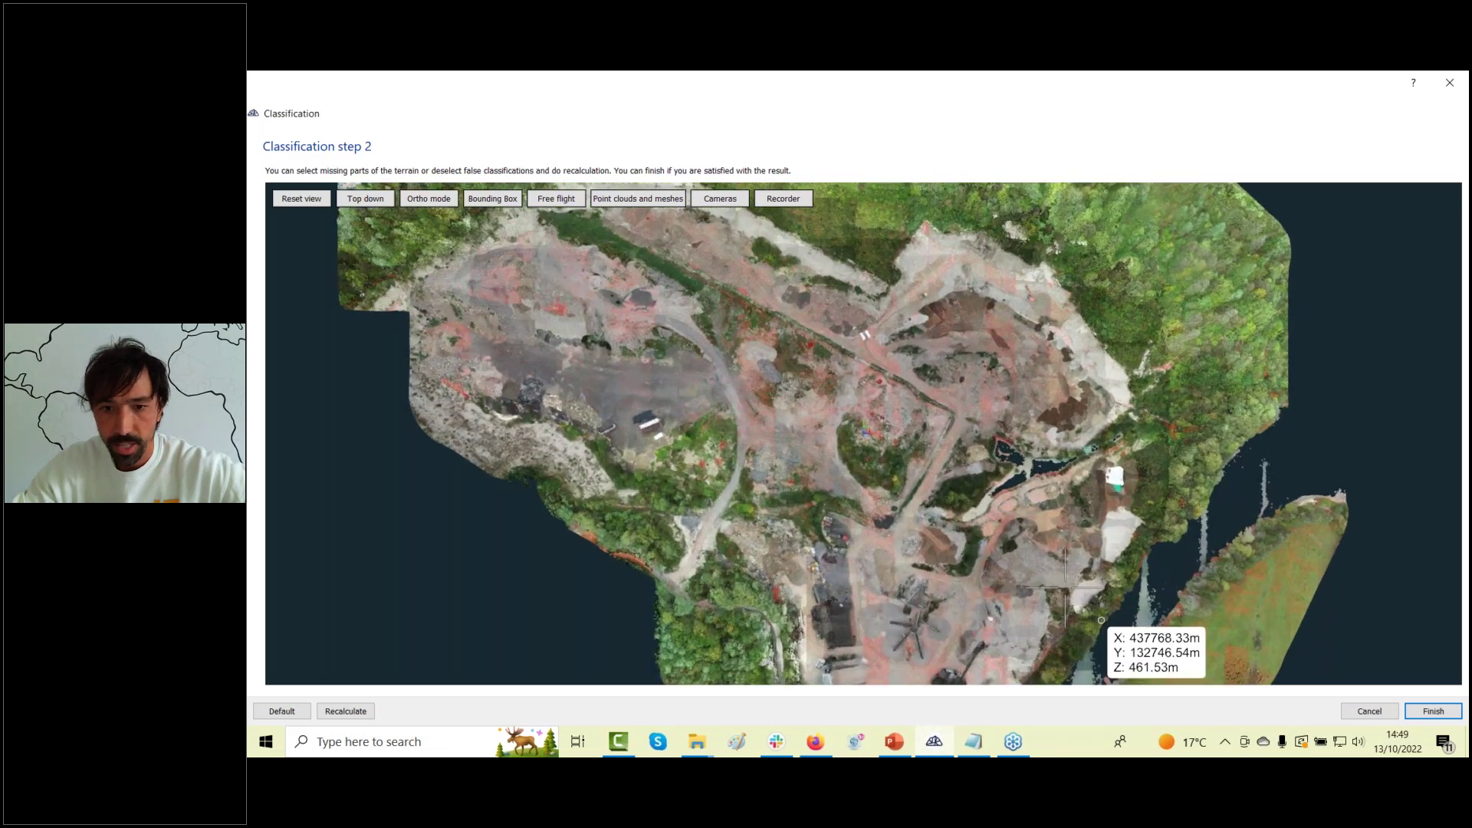
scroll(976, 536, up, 3)
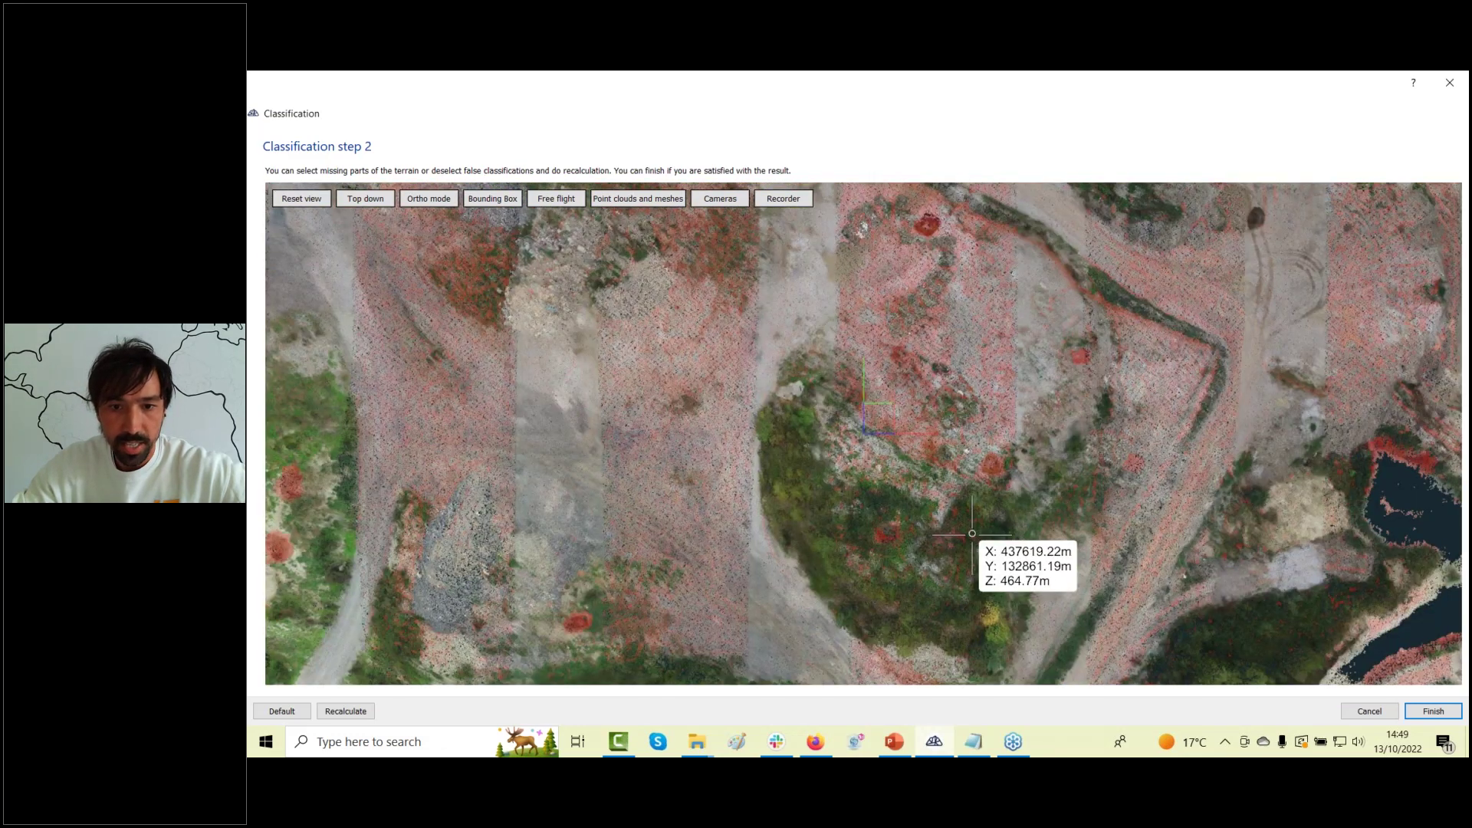
scroll(833, 439, up, 3)
drag(833, 440, 1265, 606)
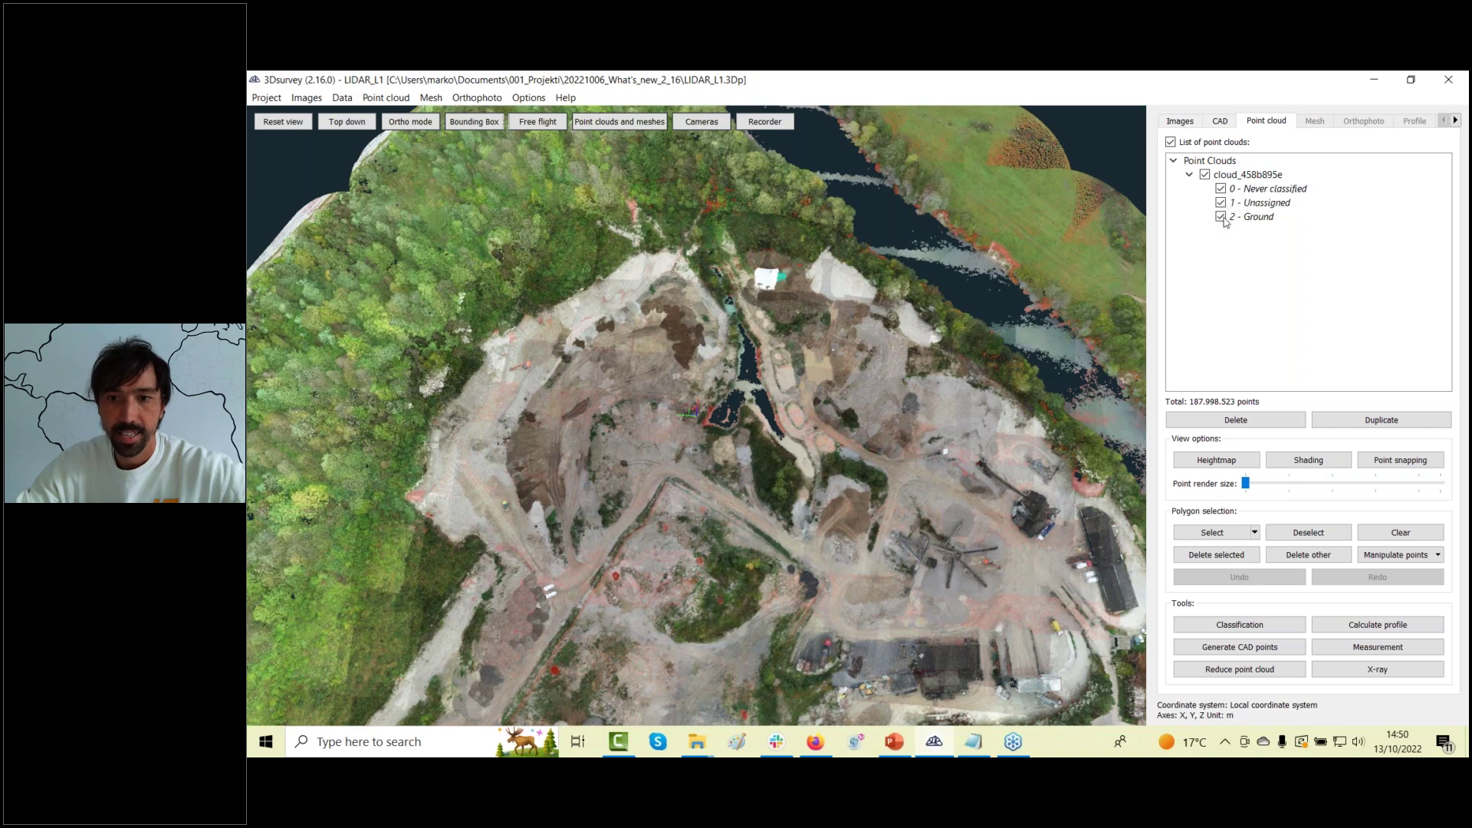
Hide the 0 - Never classified and 1 - Unassigned classes so only 2 - Ground shows, then orbit over the terrain.
click(1224, 205)
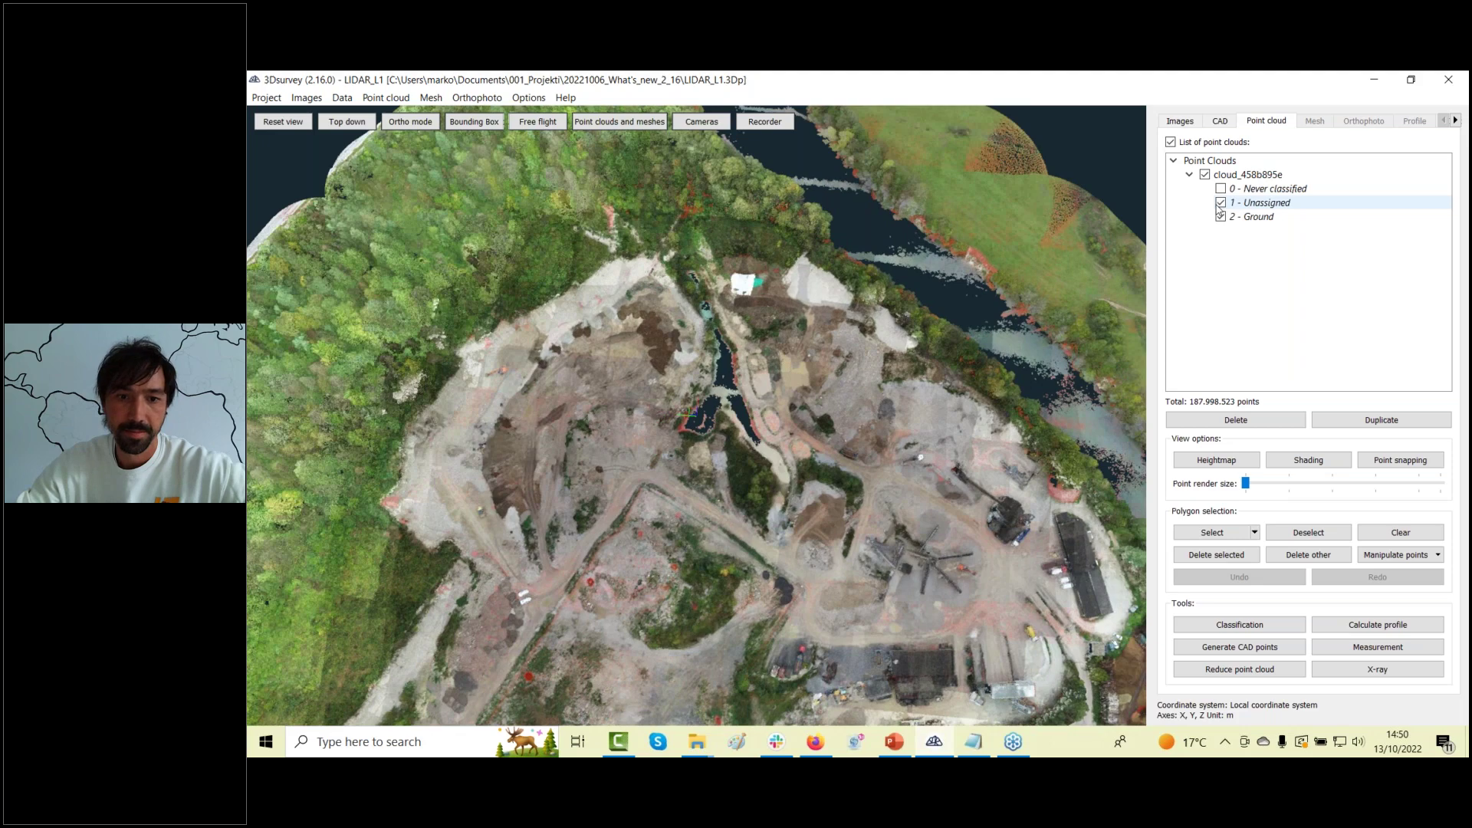
click(1220, 203)
scroll(729, 415, up, 5)
drag(729, 415, 674, 356)
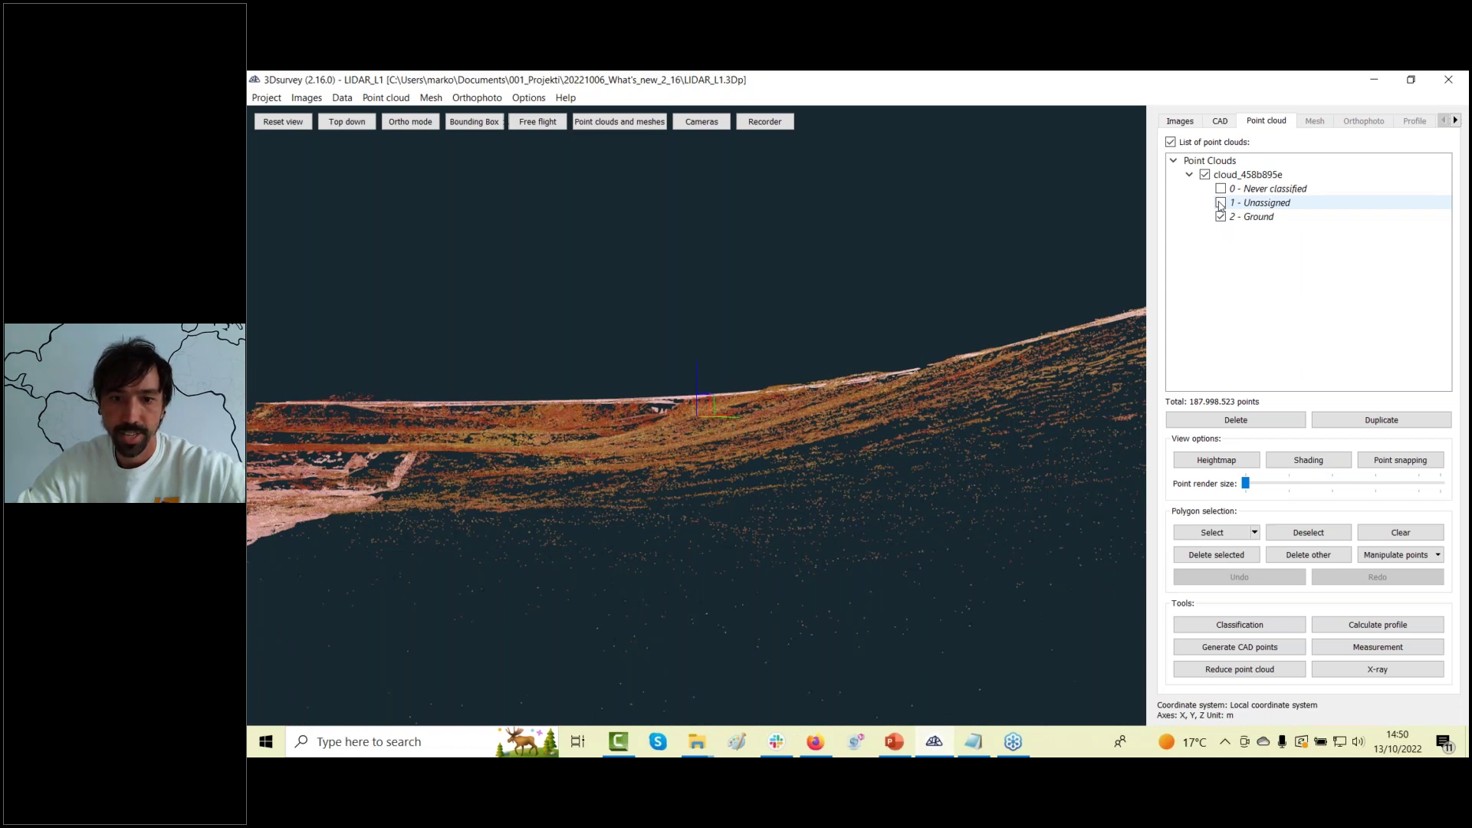
click(1221, 203)
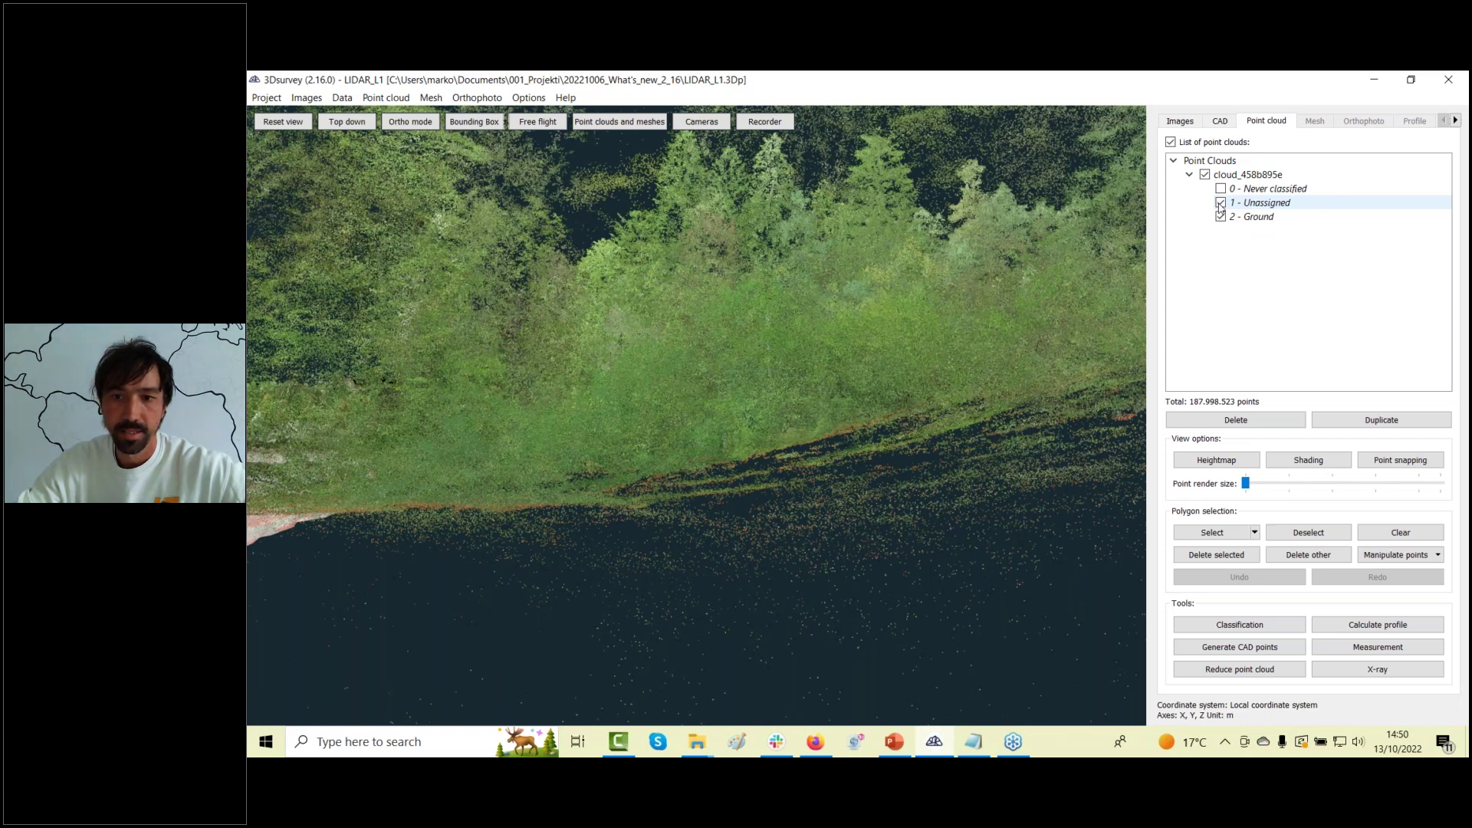
click(1221, 203)
drag(595, 444, 694, 583)
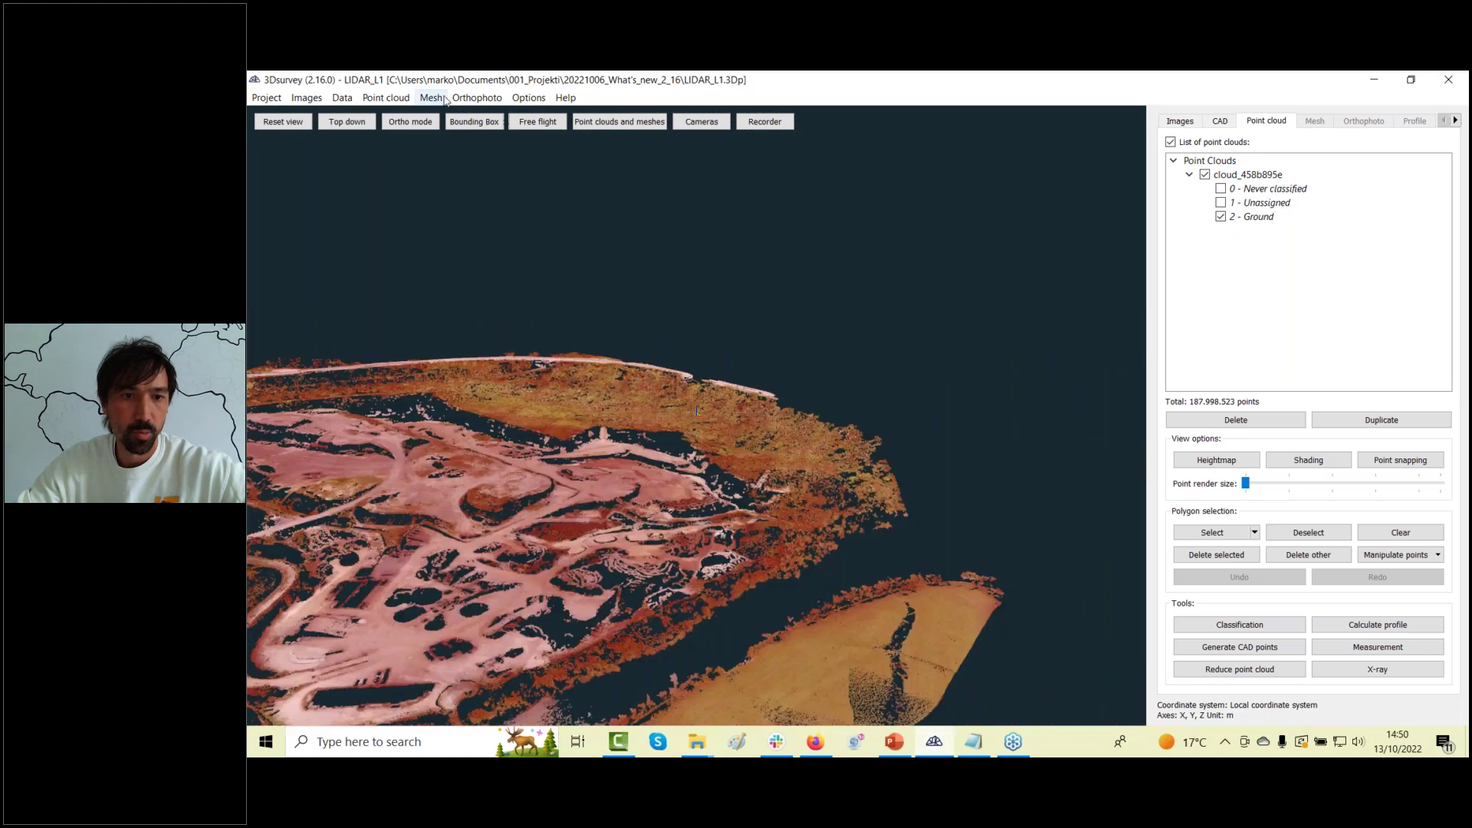
Calculate a regular grid DSM mesh from the Ground class with 0.50 m cells.
click(431, 98)
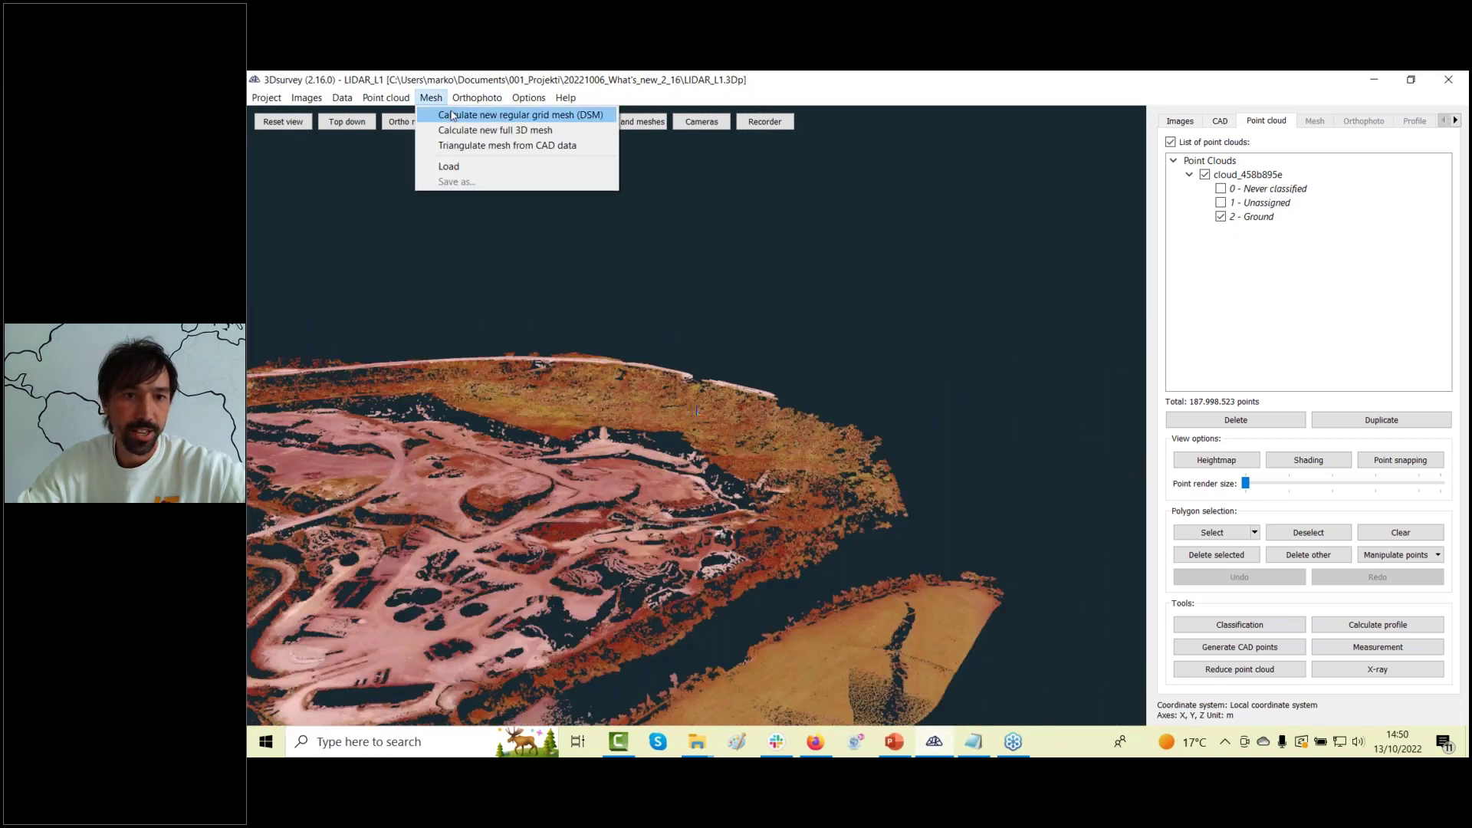
click(451, 115)
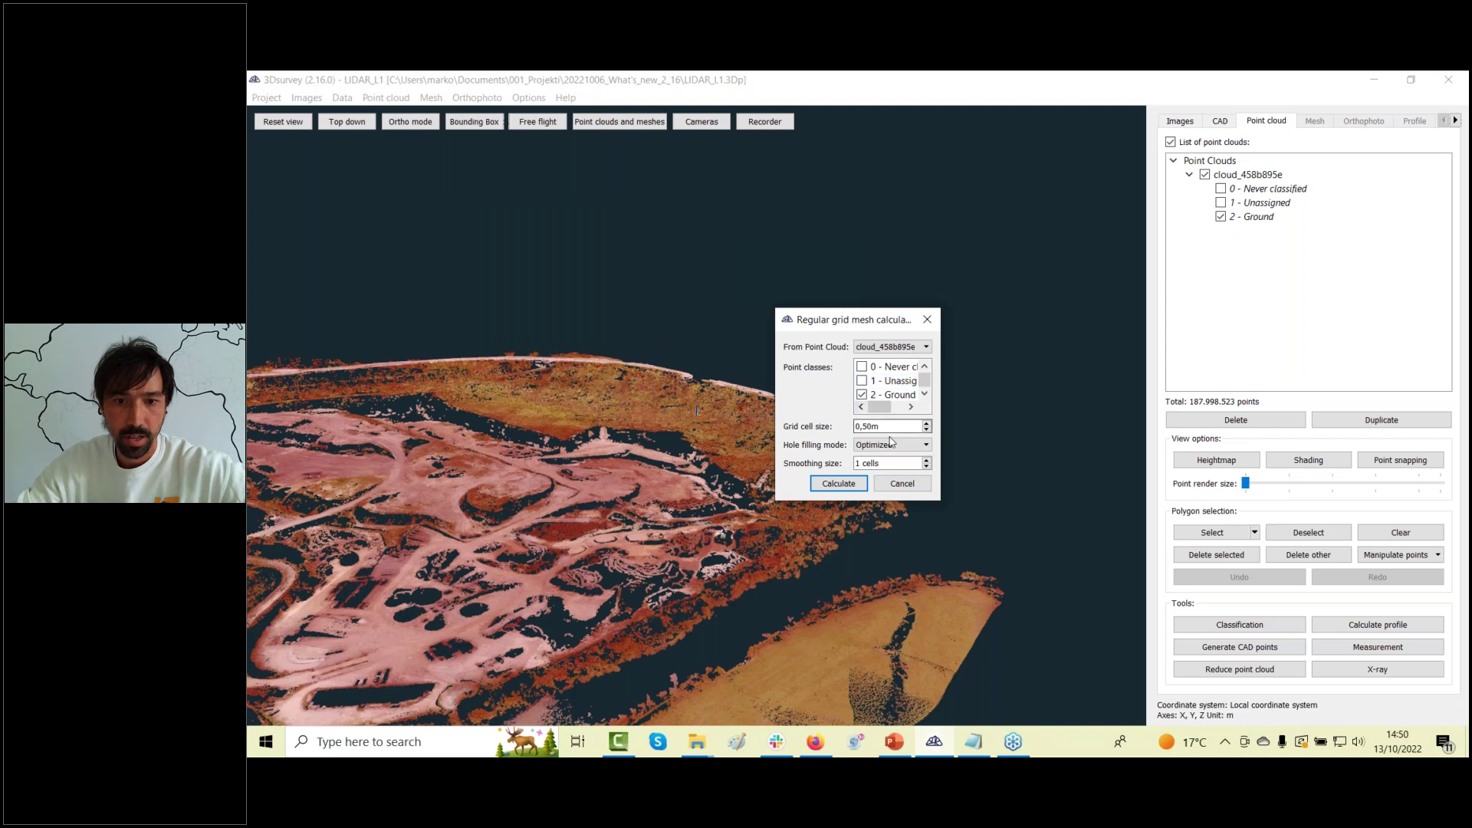
click(864, 485)
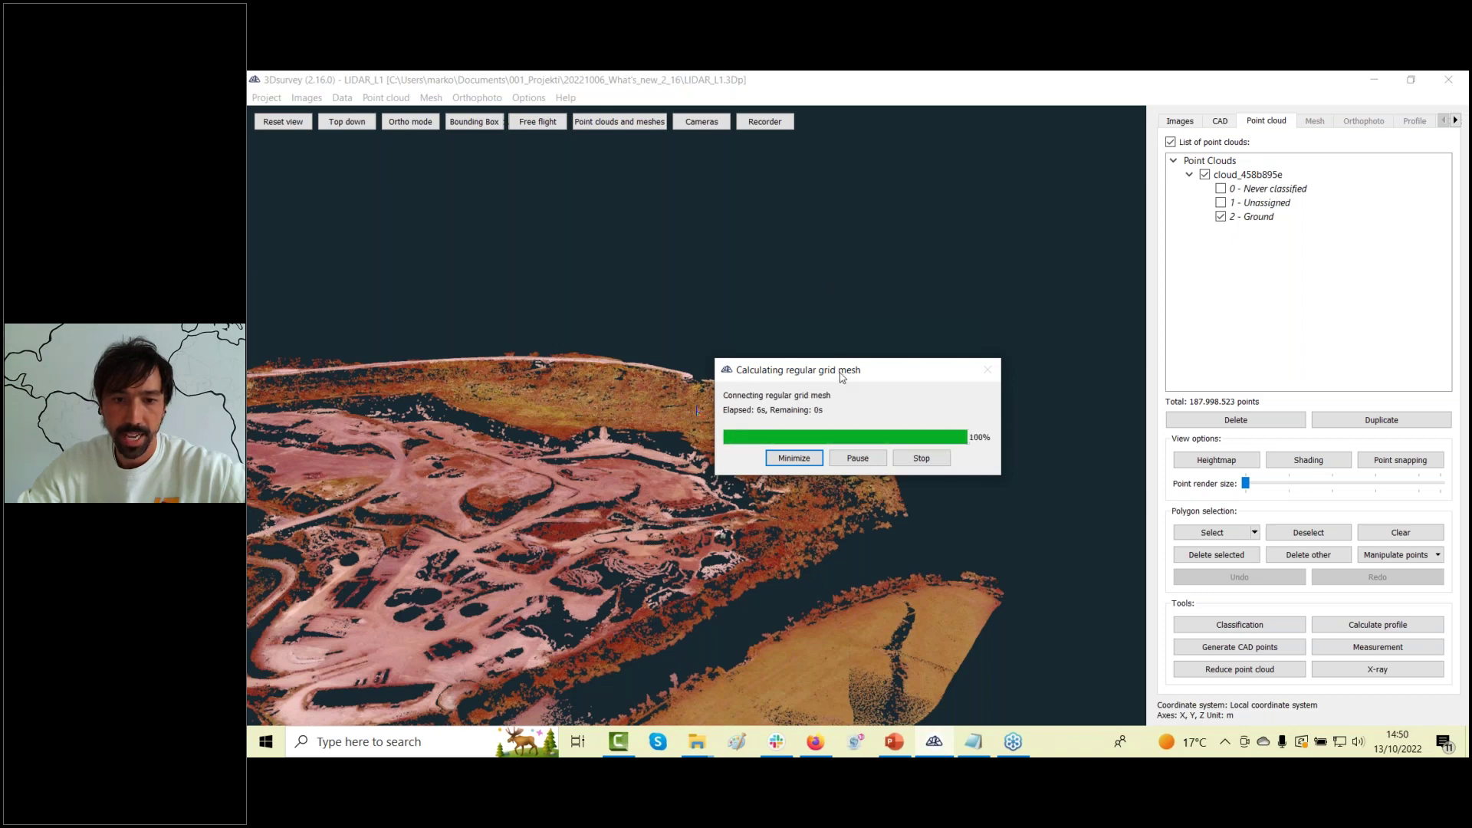
drag(840, 371, 793, 457)
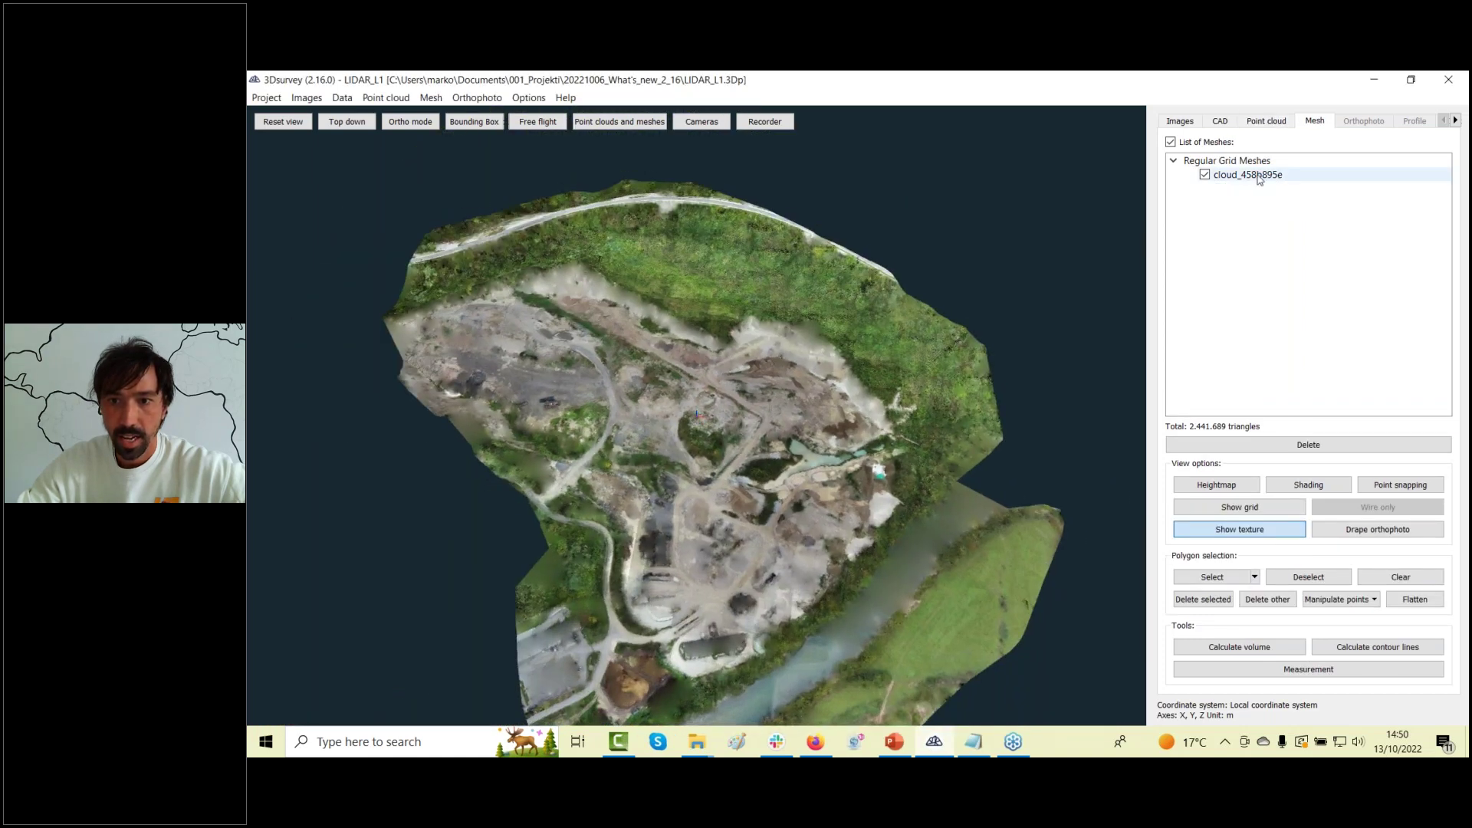
right_click(1258, 176)
Set the mesh's custom surface colour to orange.
mouse_move(1285, 273)
click(1420, 284)
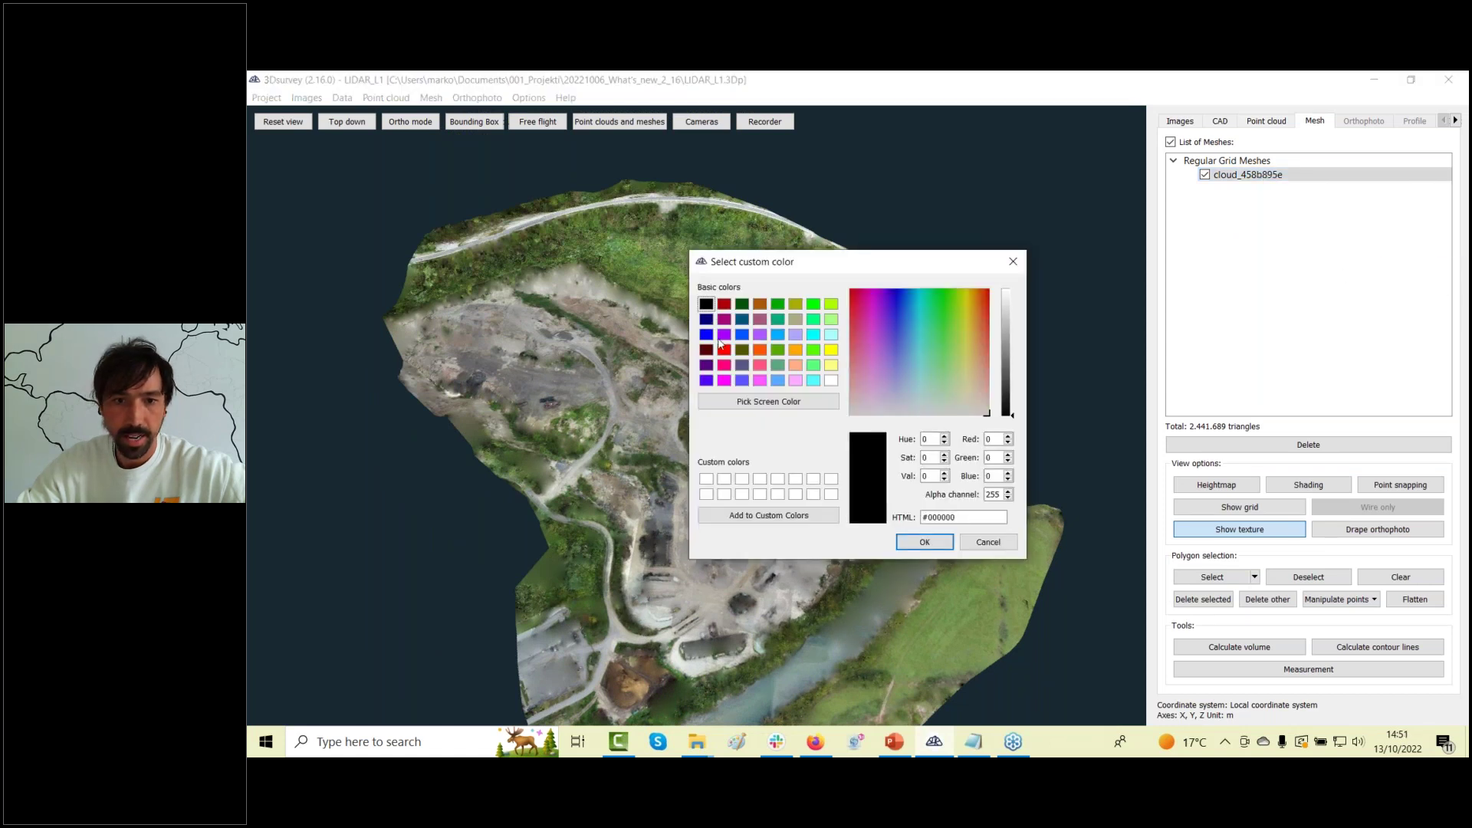
click(760, 350)
click(920, 544)
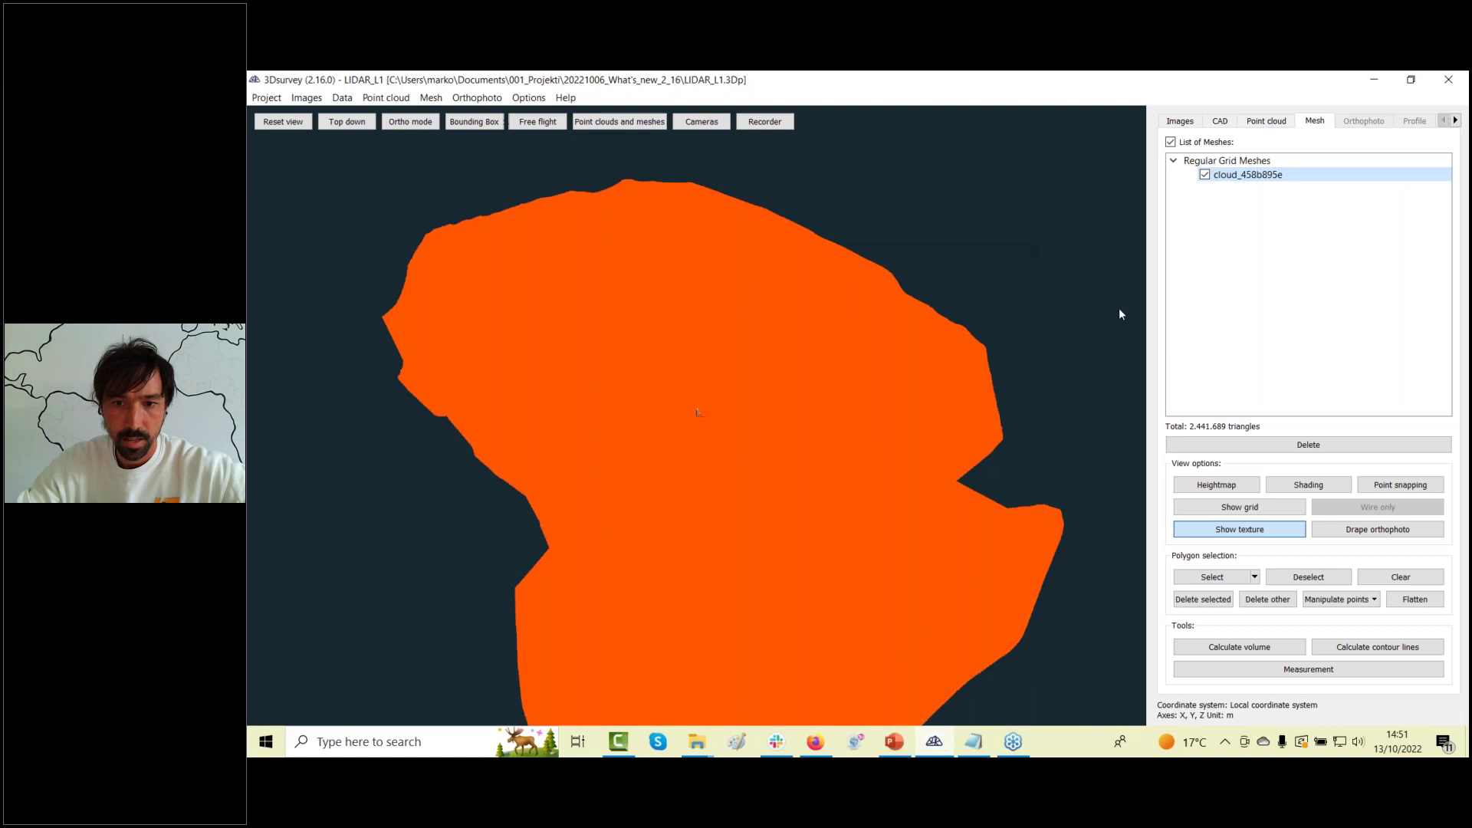
Turn on shading for the mesh to reveal the terrain relief.
right_click(1273, 173)
click(1297, 202)
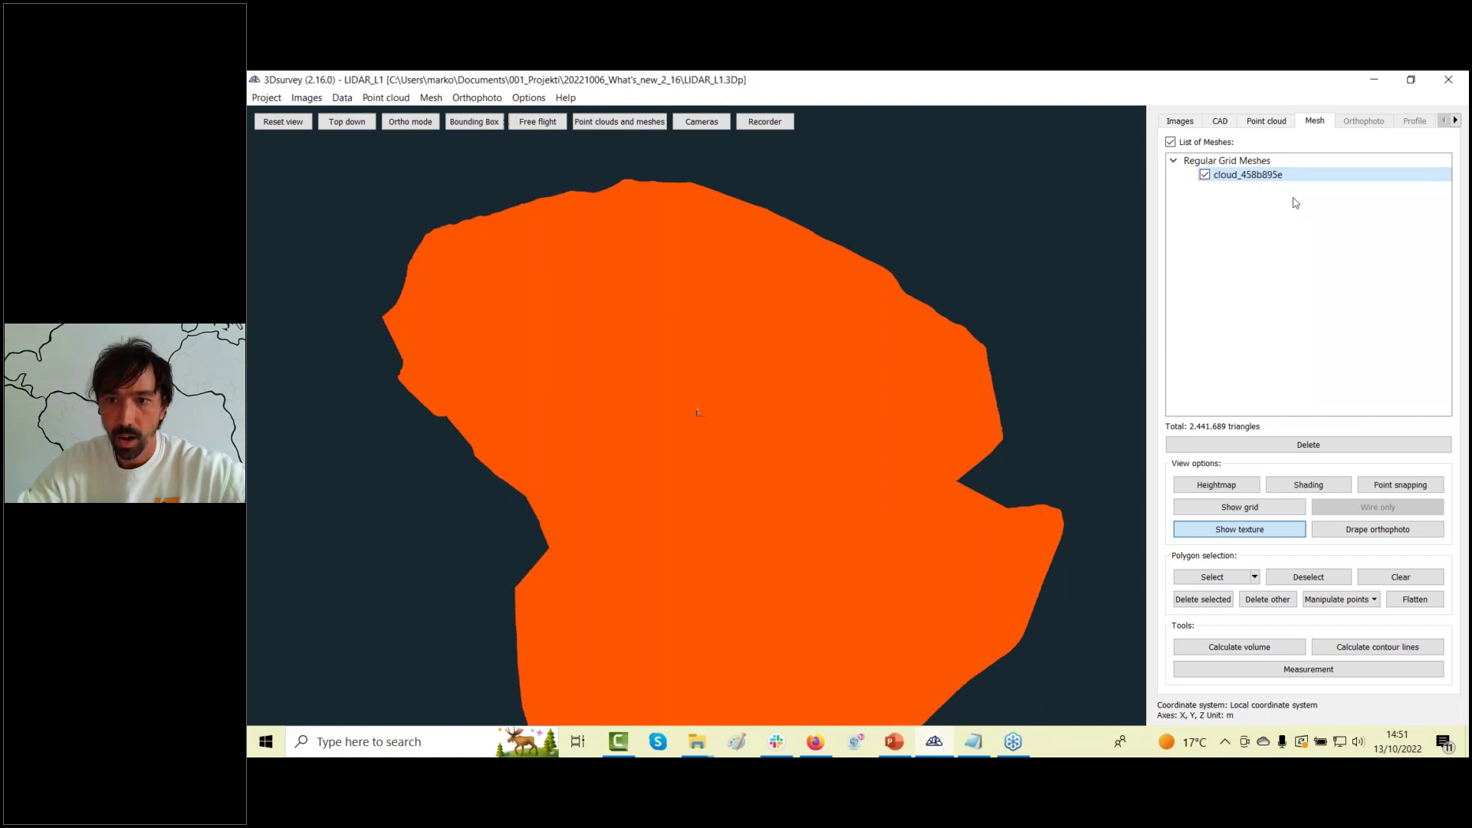
right_click(1288, 177)
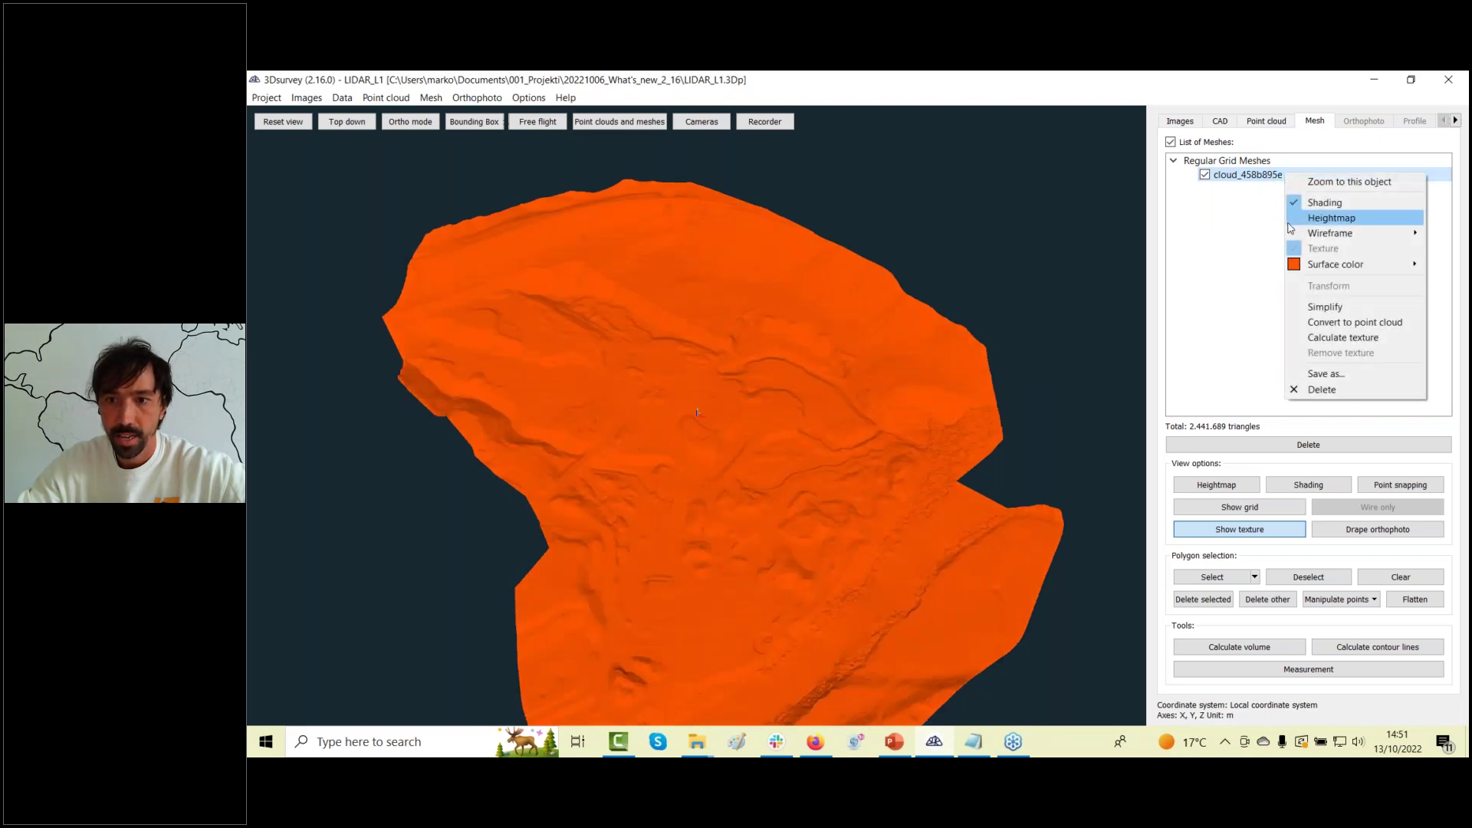
mouse_move(1292, 237)
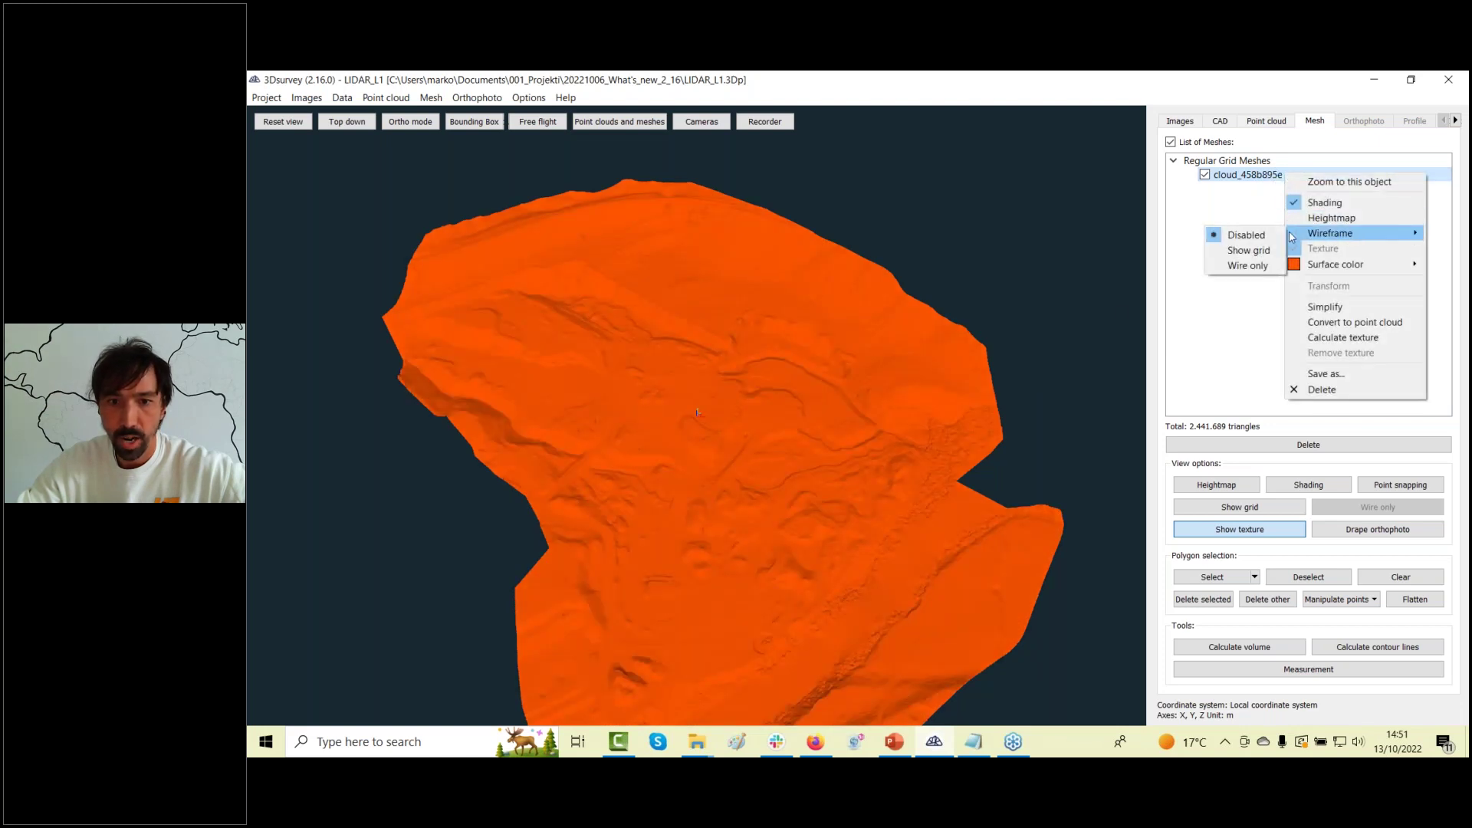
click(1254, 251)
scroll(629, 319, up, 2)
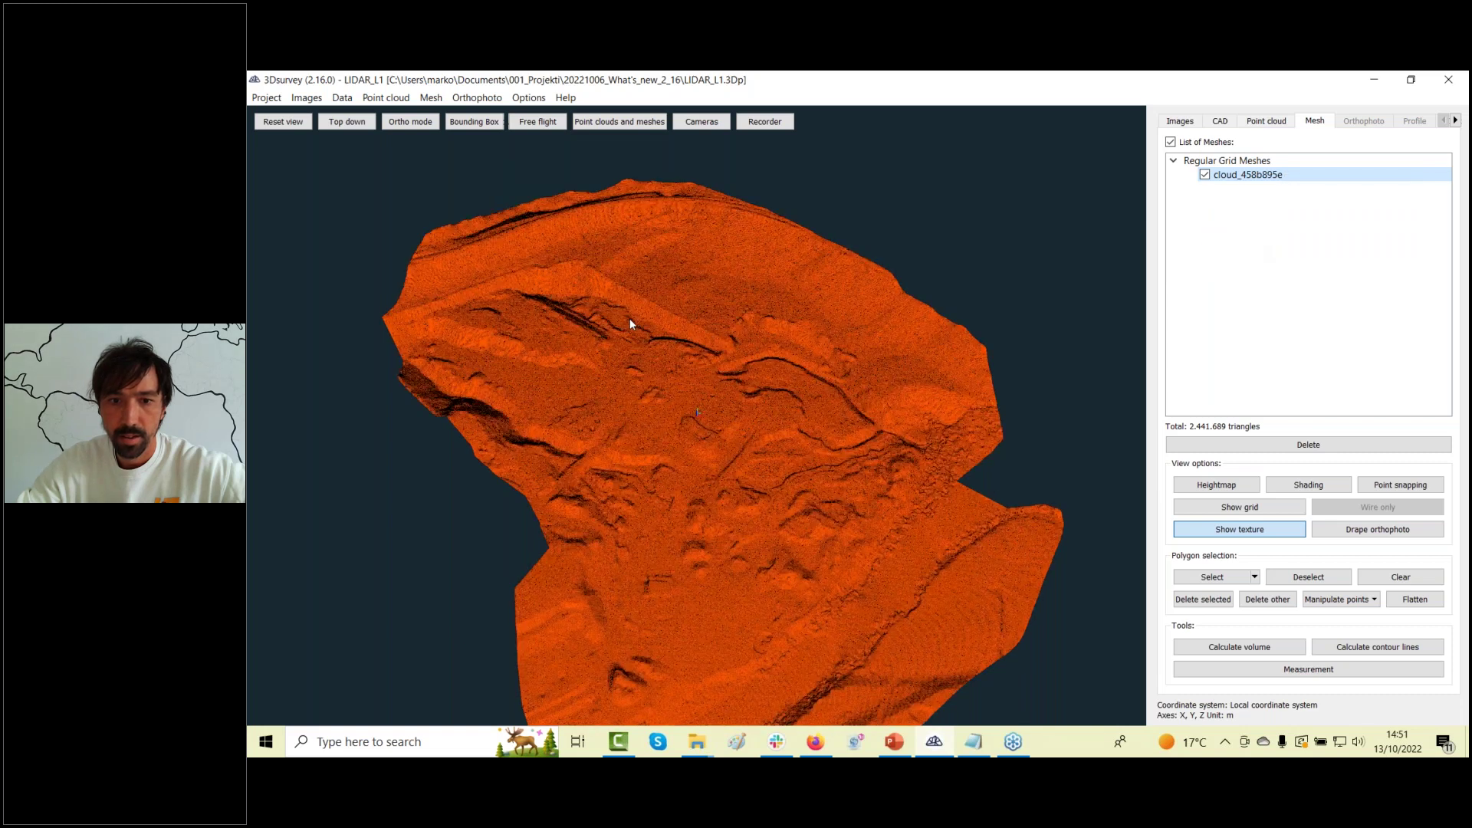
scroll(630, 318, up, 3)
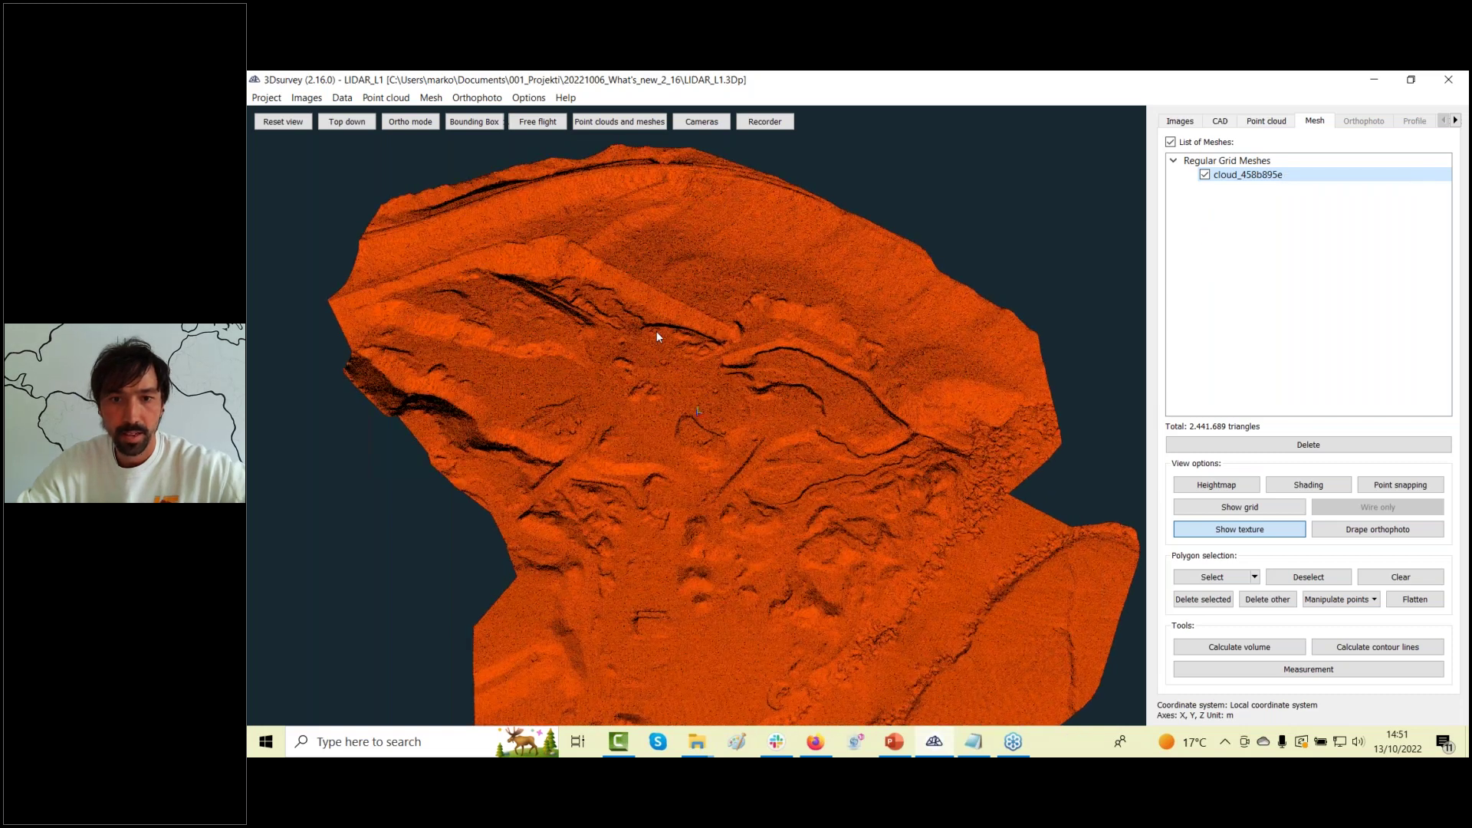
scroll(656, 329, up, 3)
drag(848, 253, 637, 529)
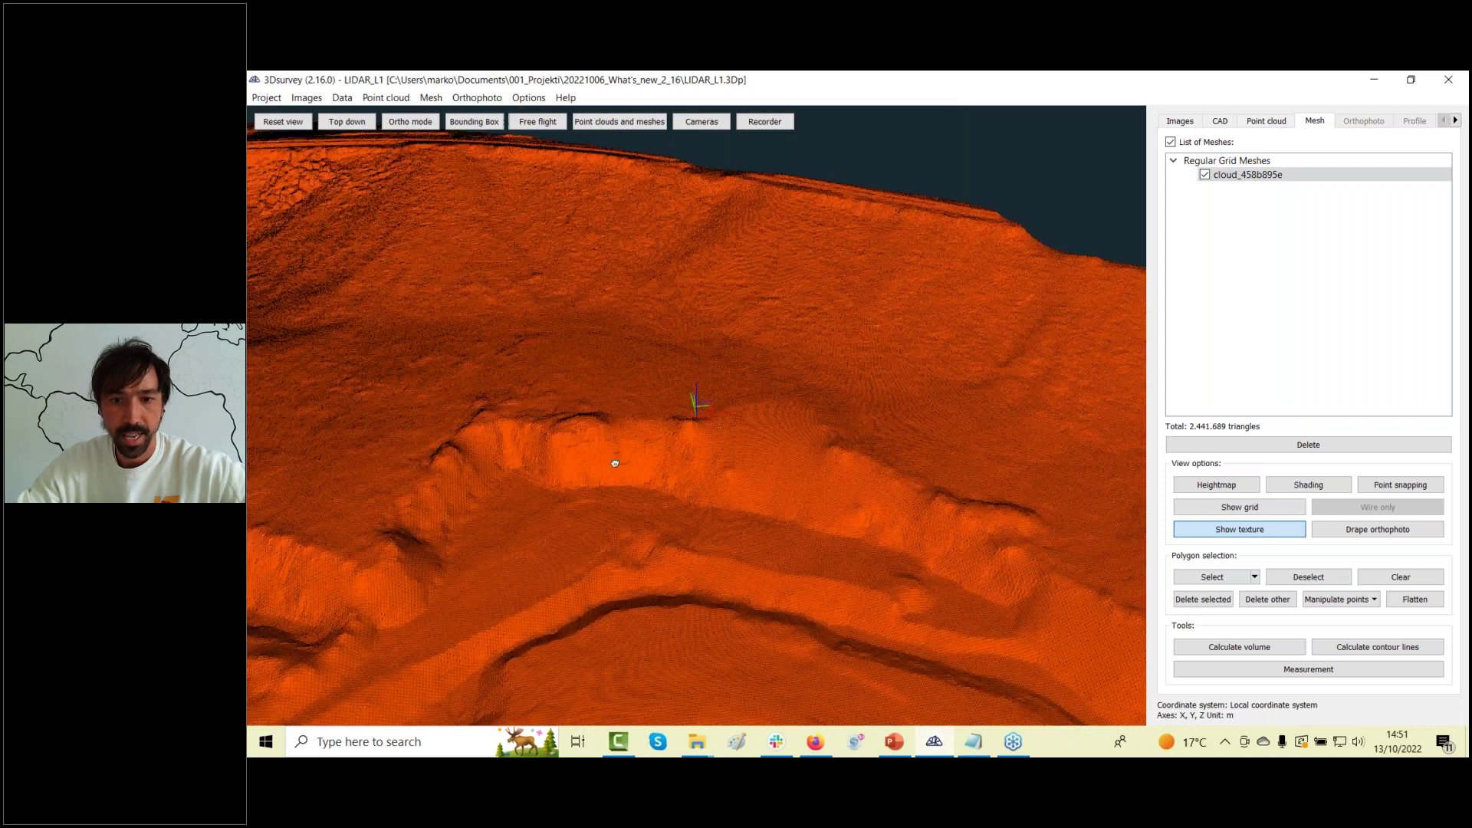
right_click(1250, 175)
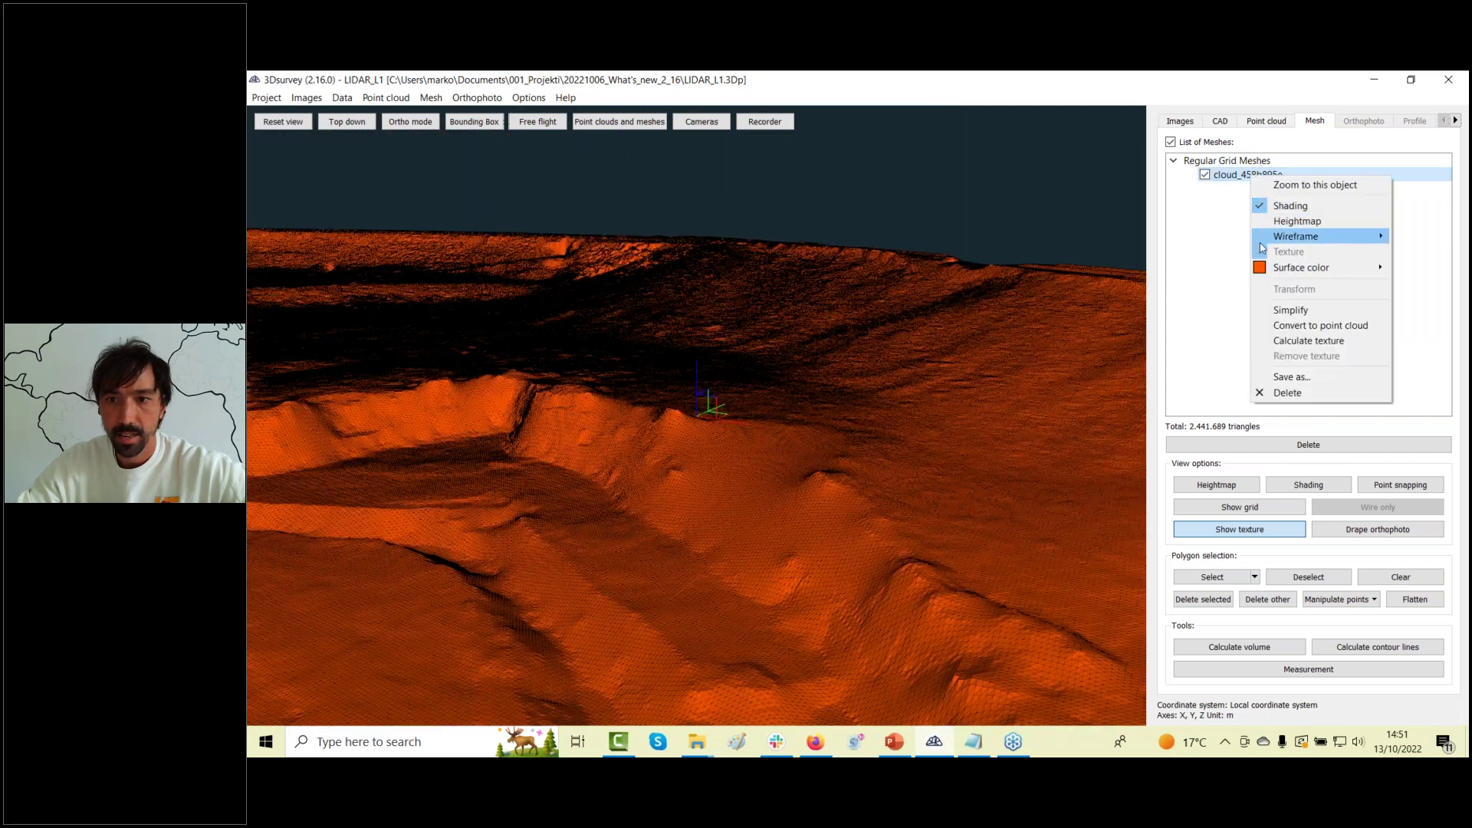
mouse_move(1275, 240)
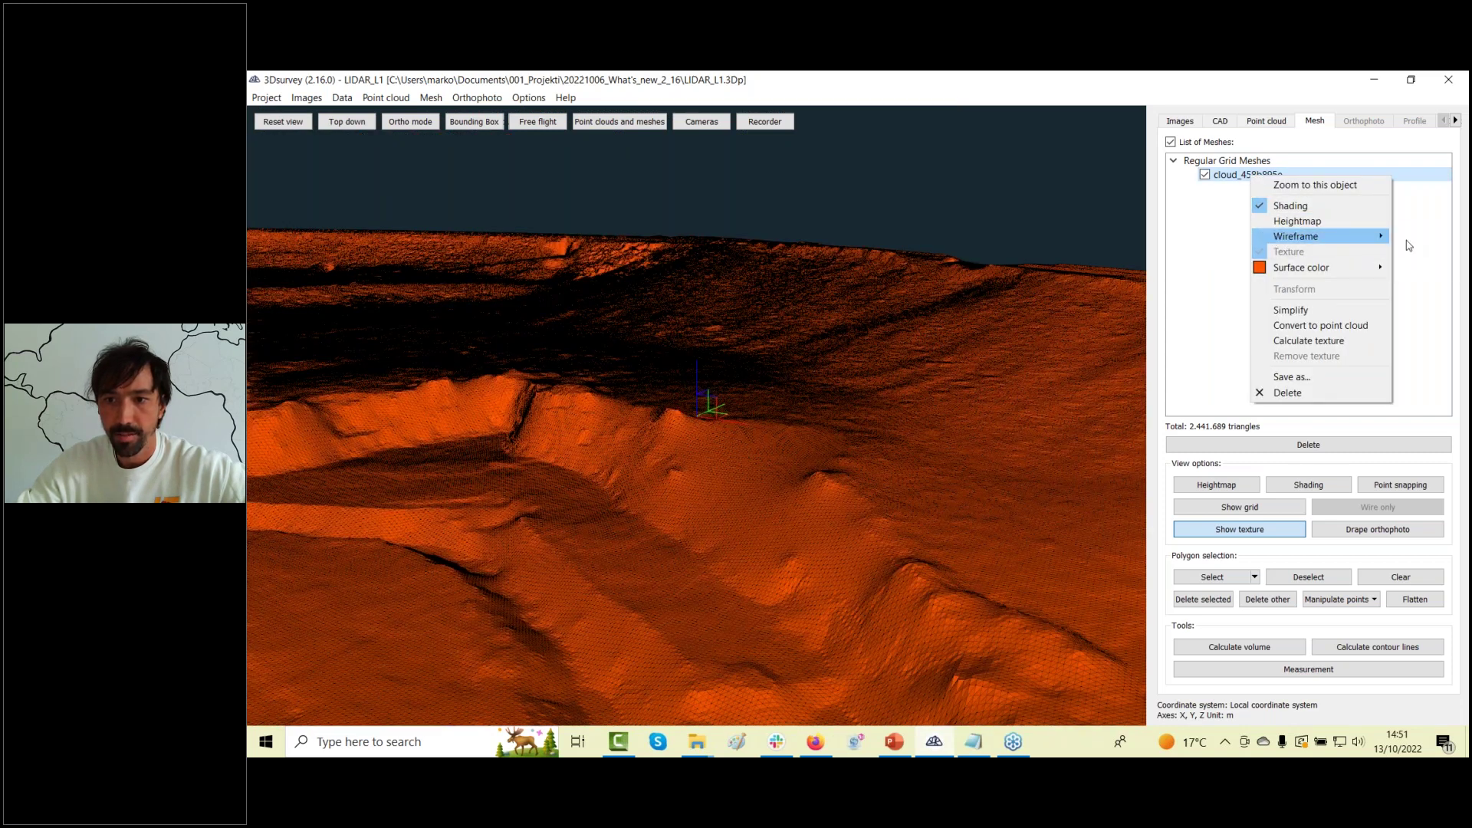
click(1411, 240)
drag(758, 420, 1074, 276)
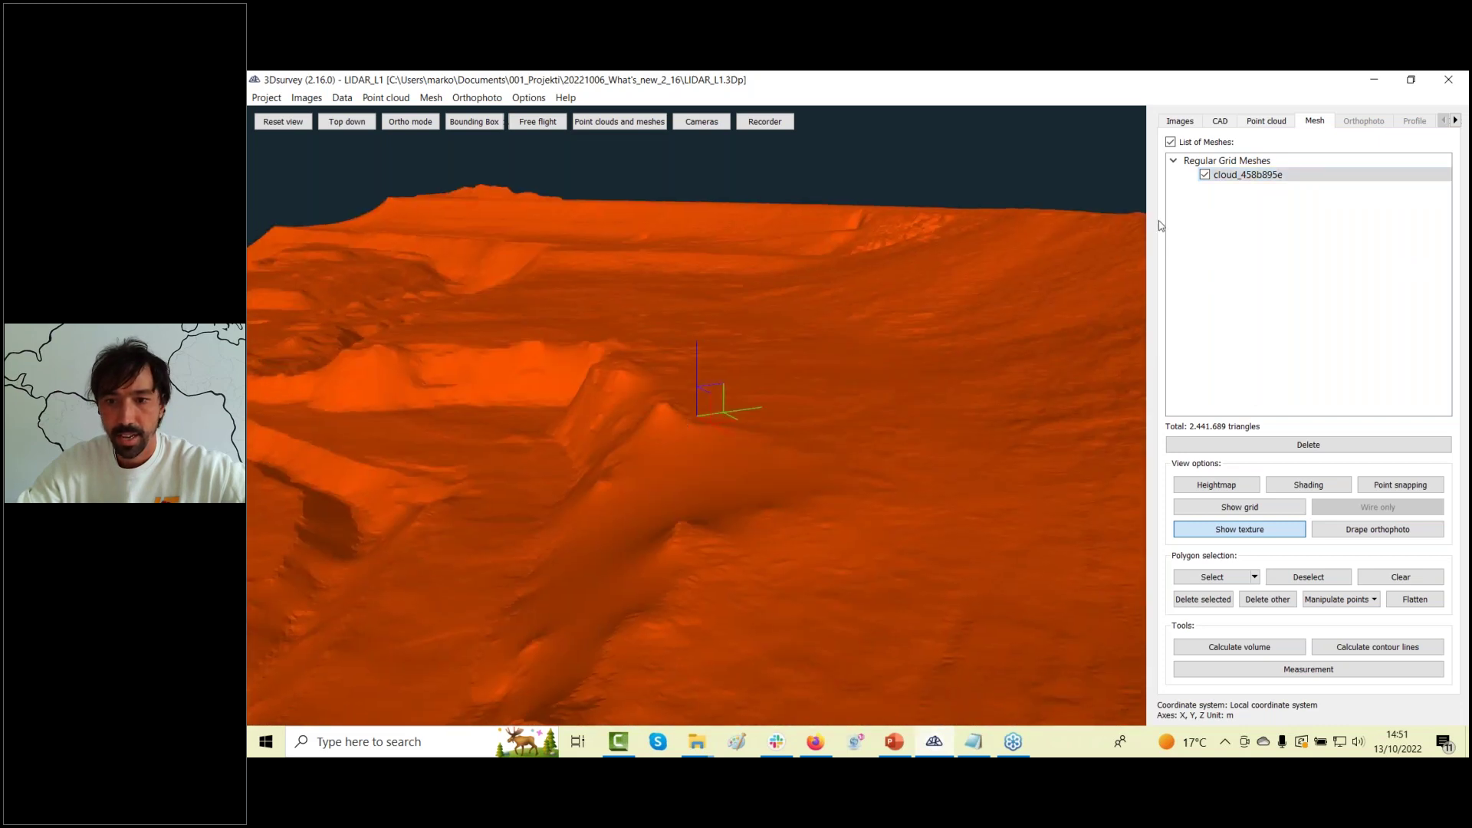
click(1261, 123)
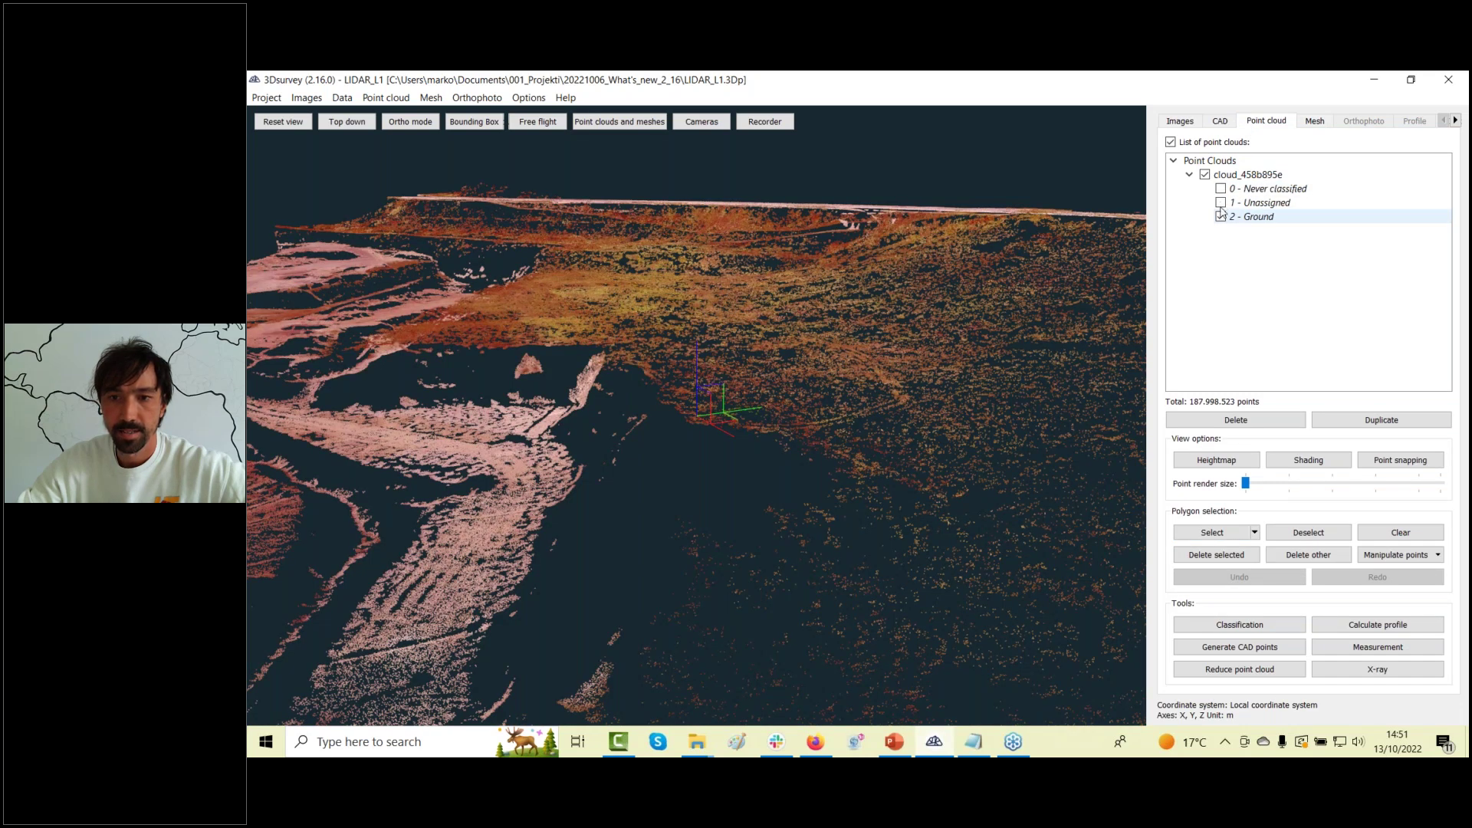
Hide the Ground class, show the Unassigned points, and zoom out to the whole quarry cloud.
click(1221, 215)
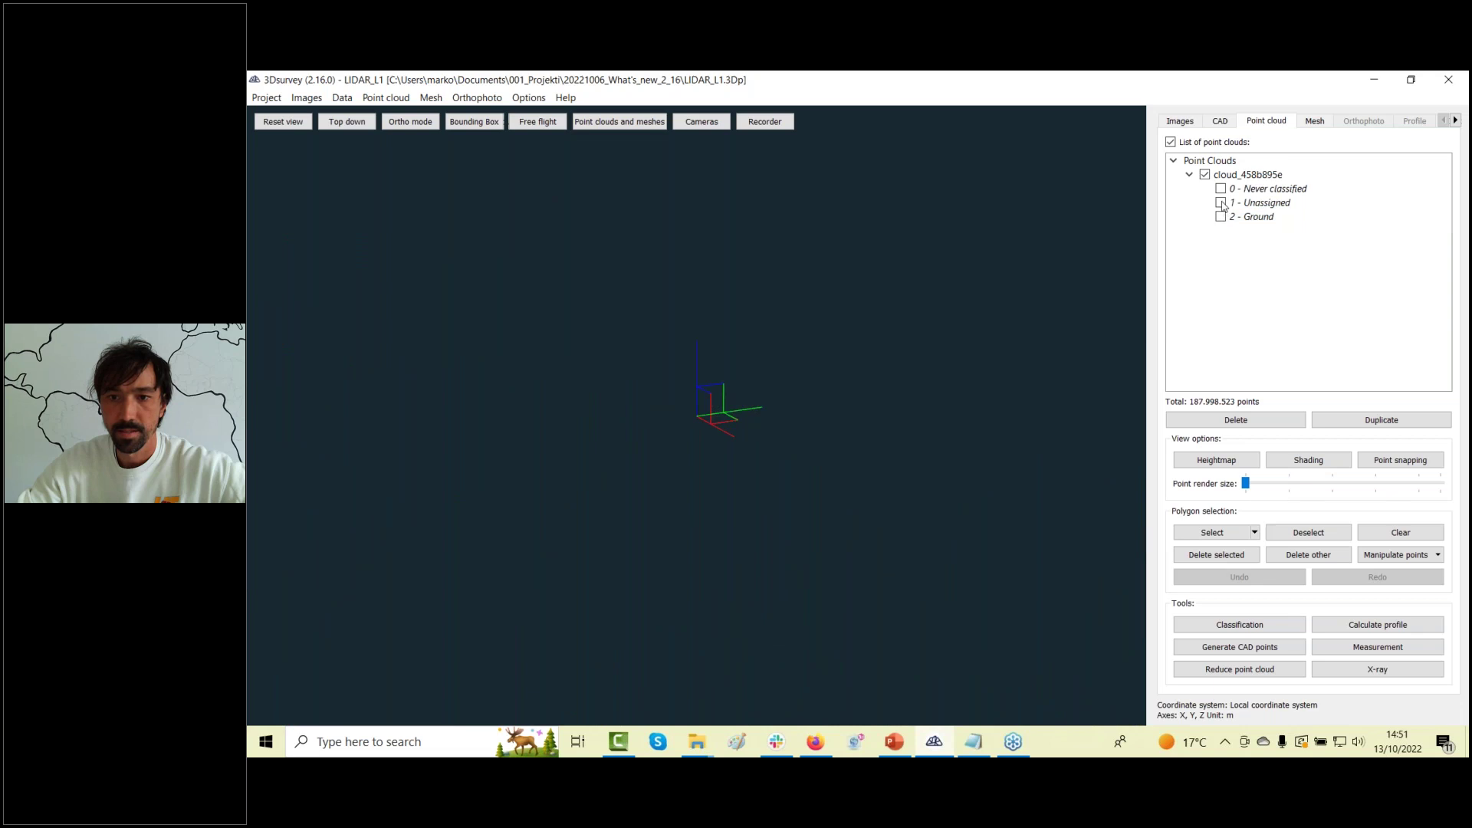
click(1221, 203)
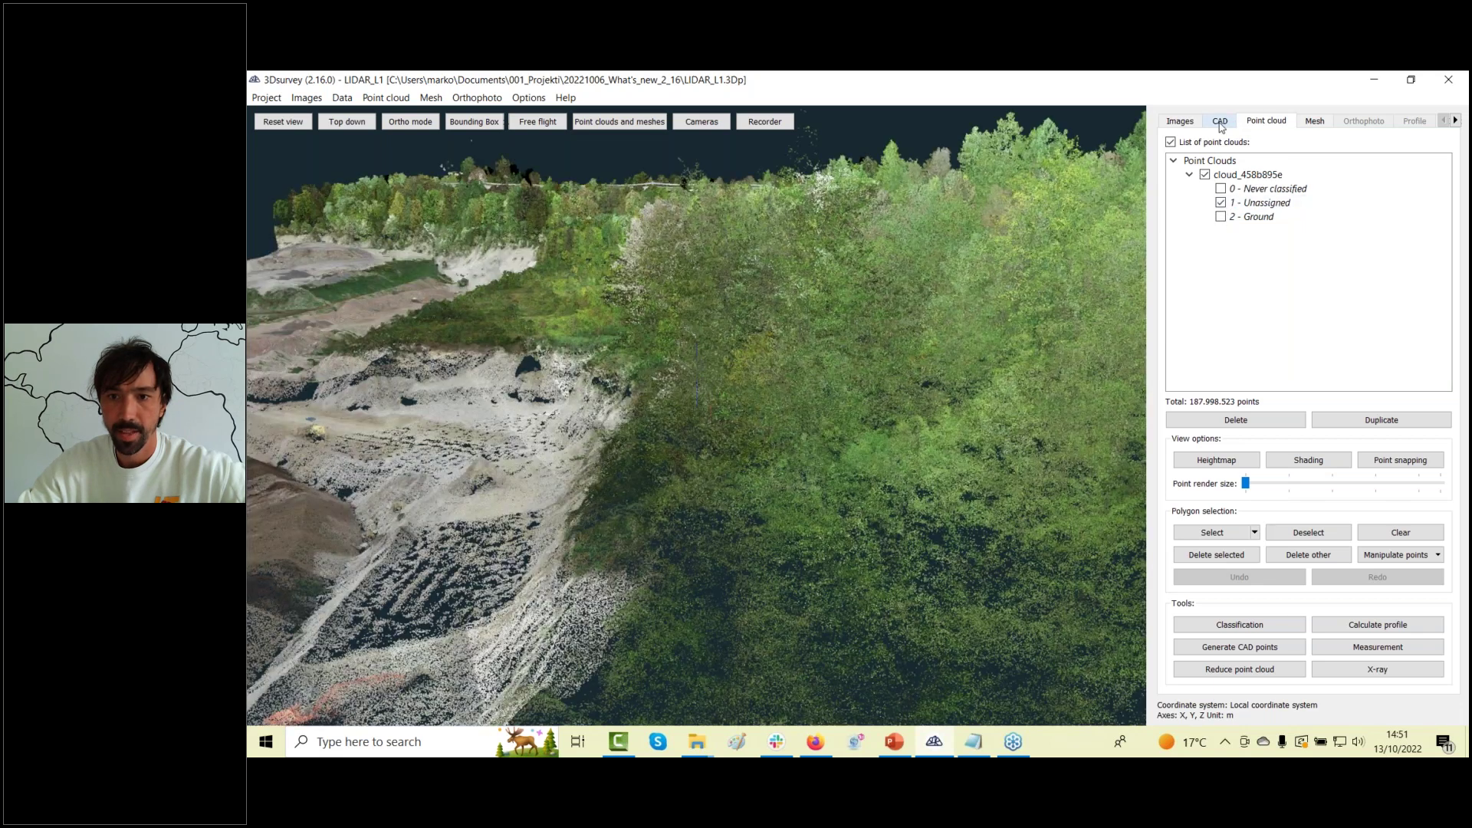
click(1220, 121)
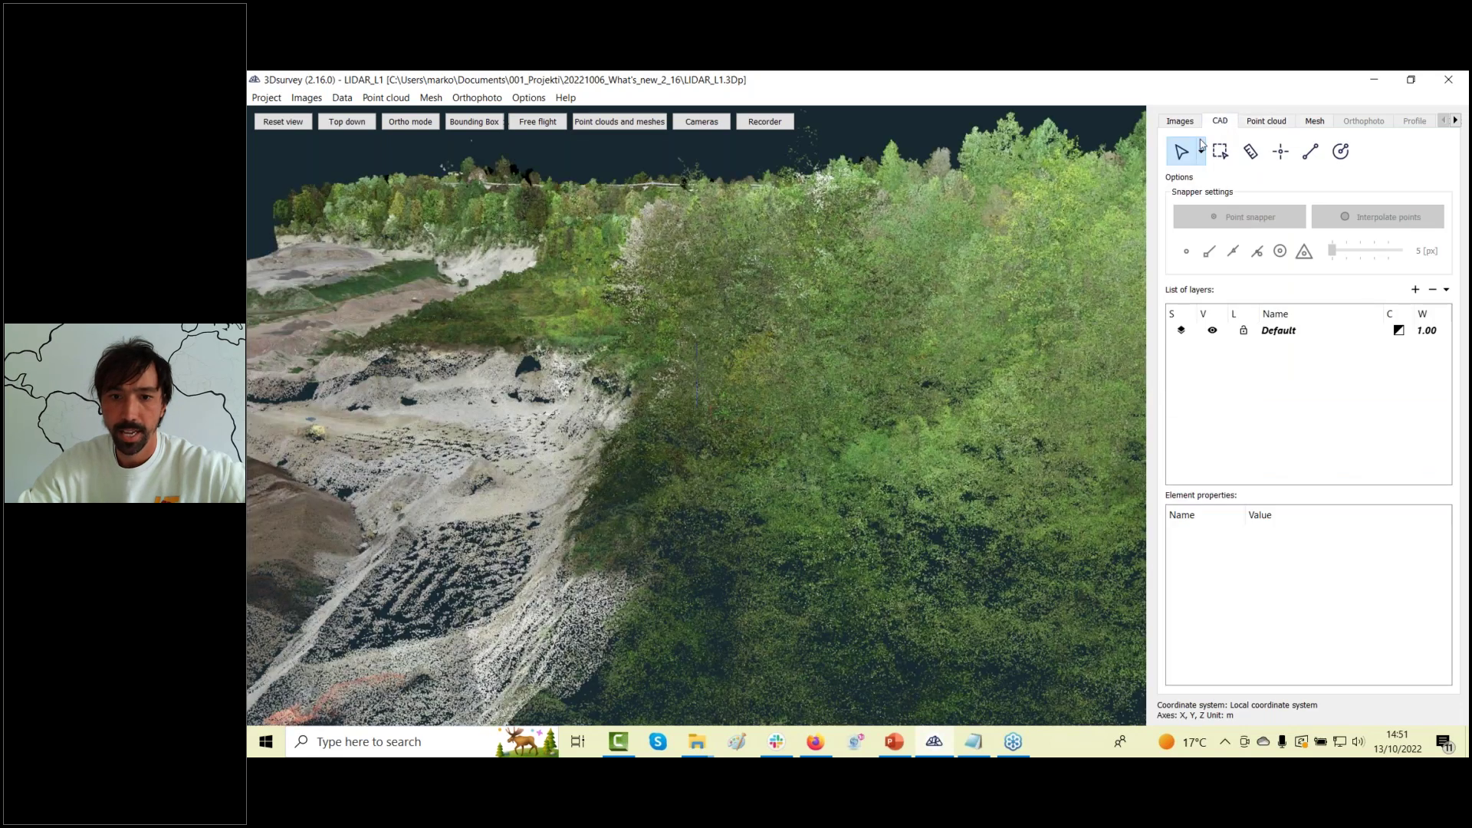
scroll(739, 553, up, 2)
drag(738, 554, 739, 636)
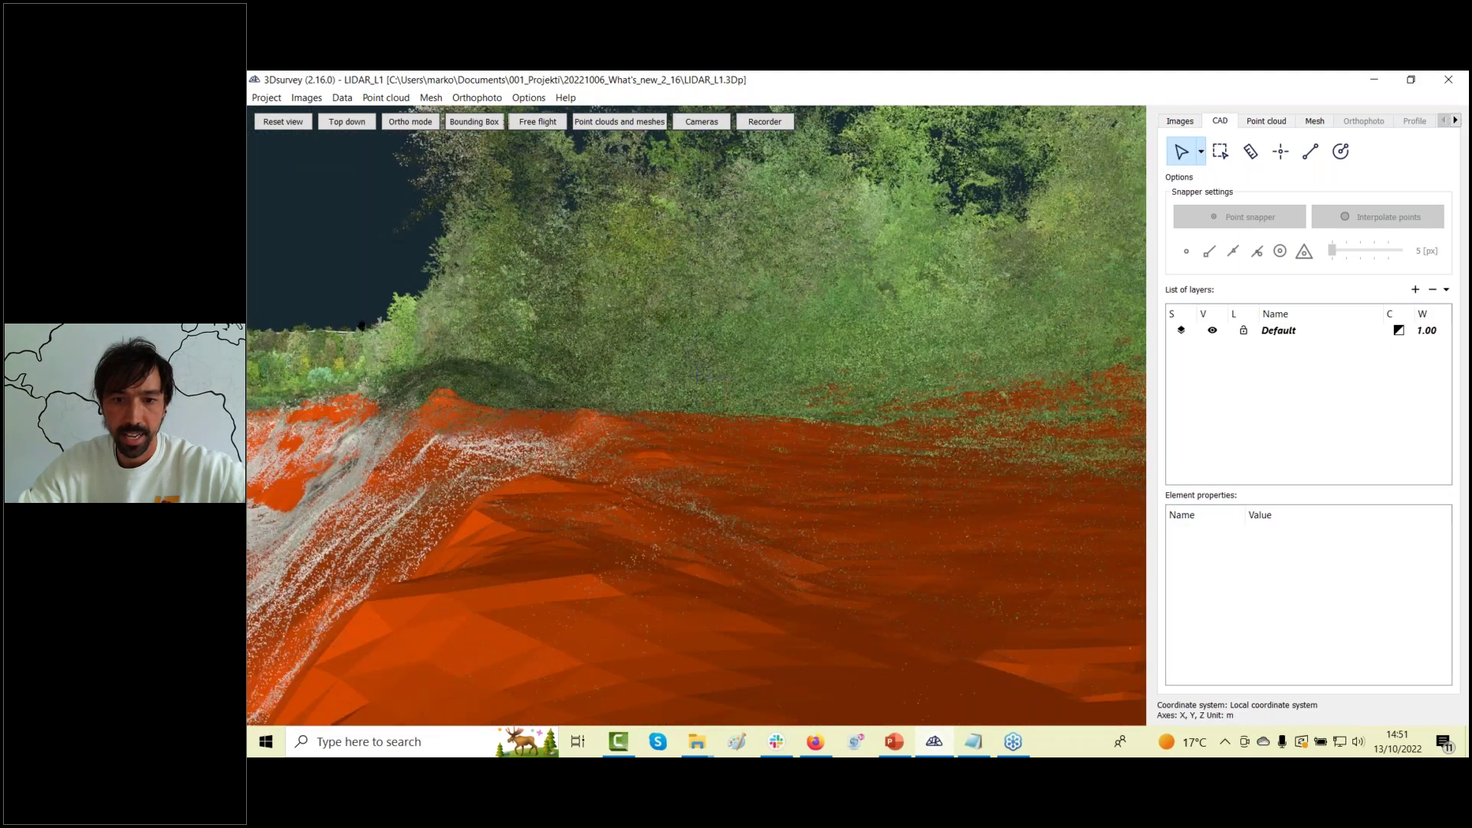
scroll(681, 372, up, 3)
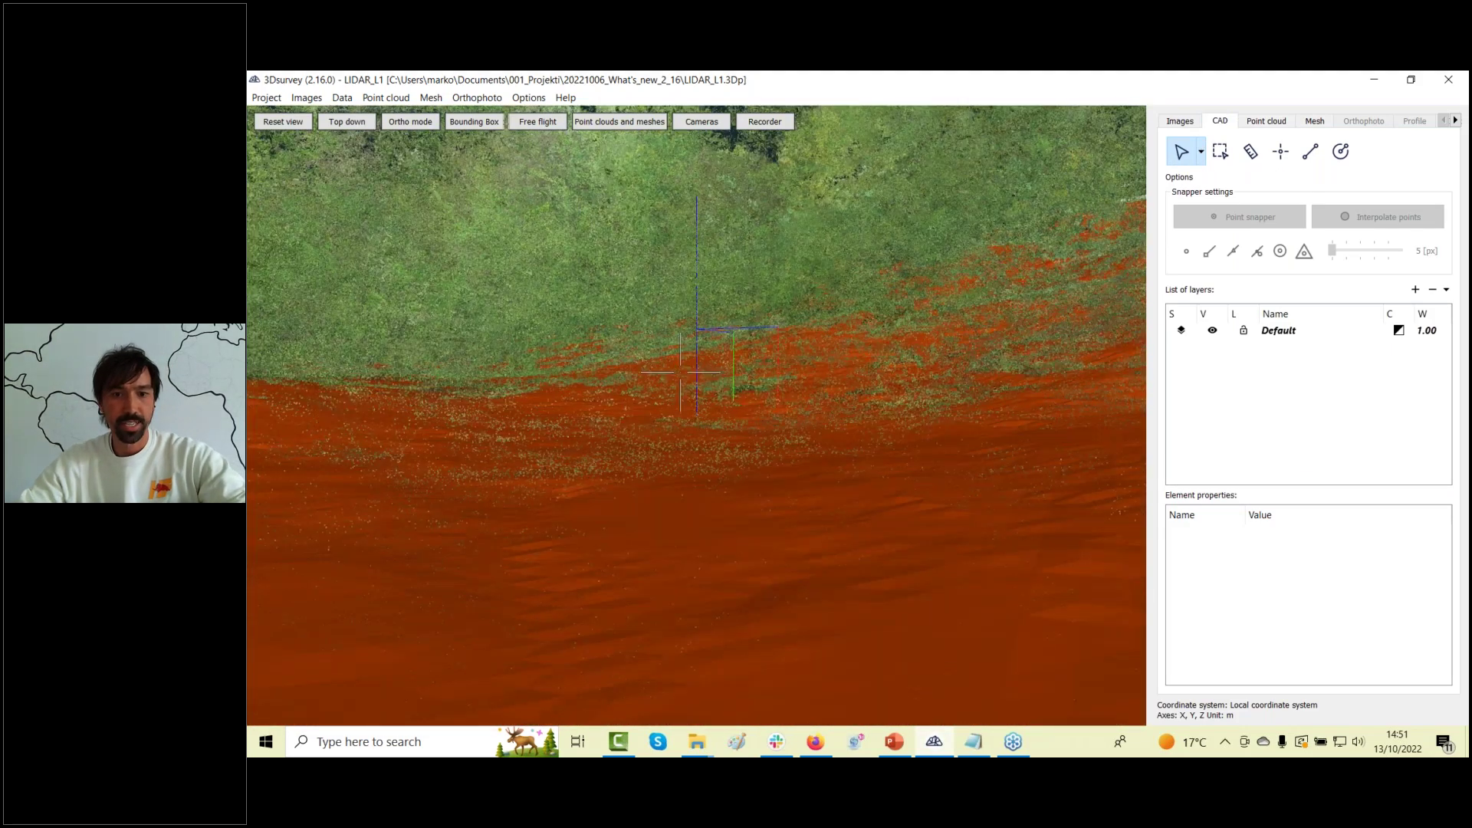
drag(798, 460, 644, 500)
scroll(644, 500, down, 10)
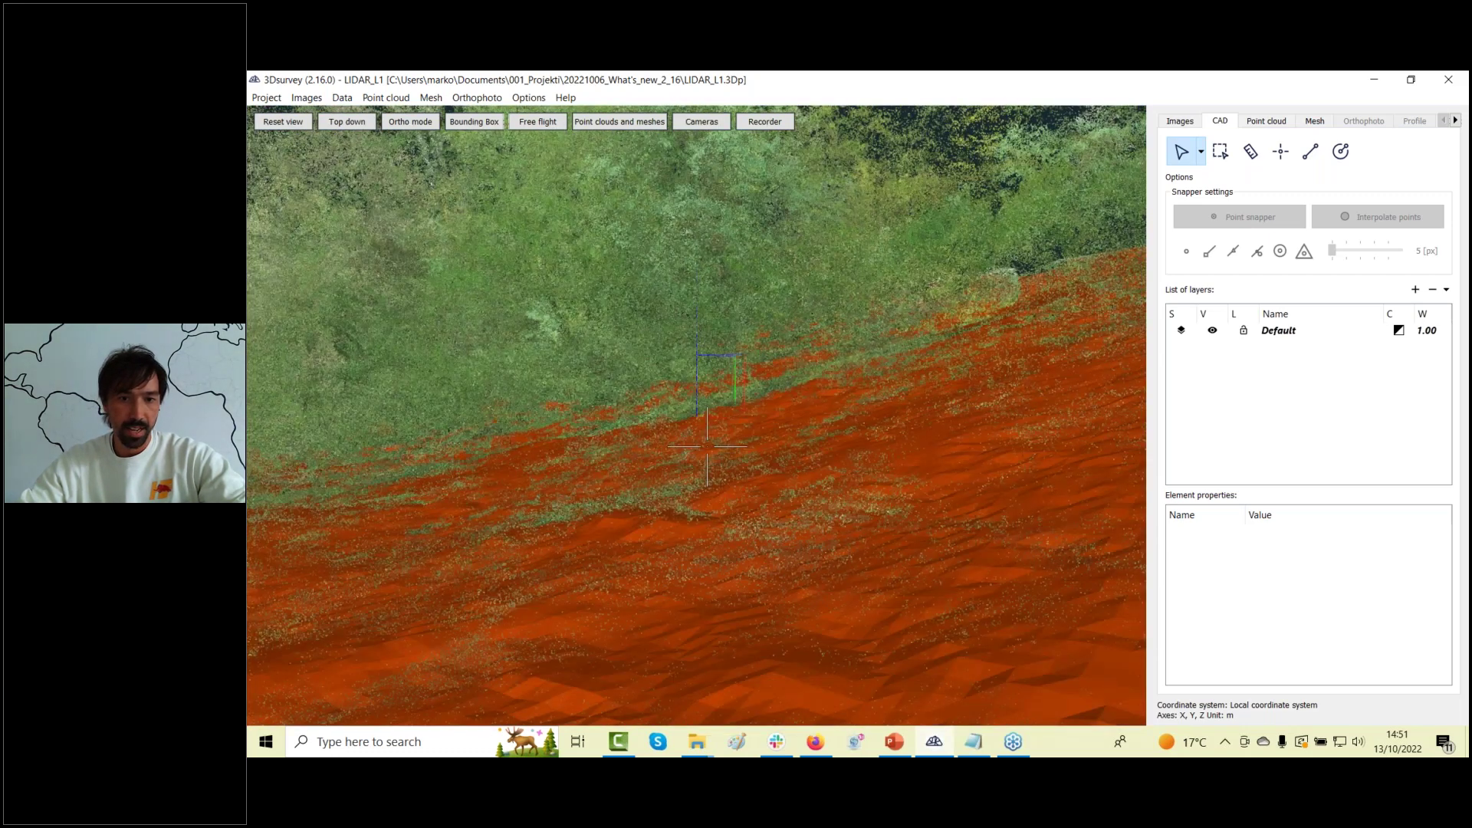
scroll(800, 535, down, 8)
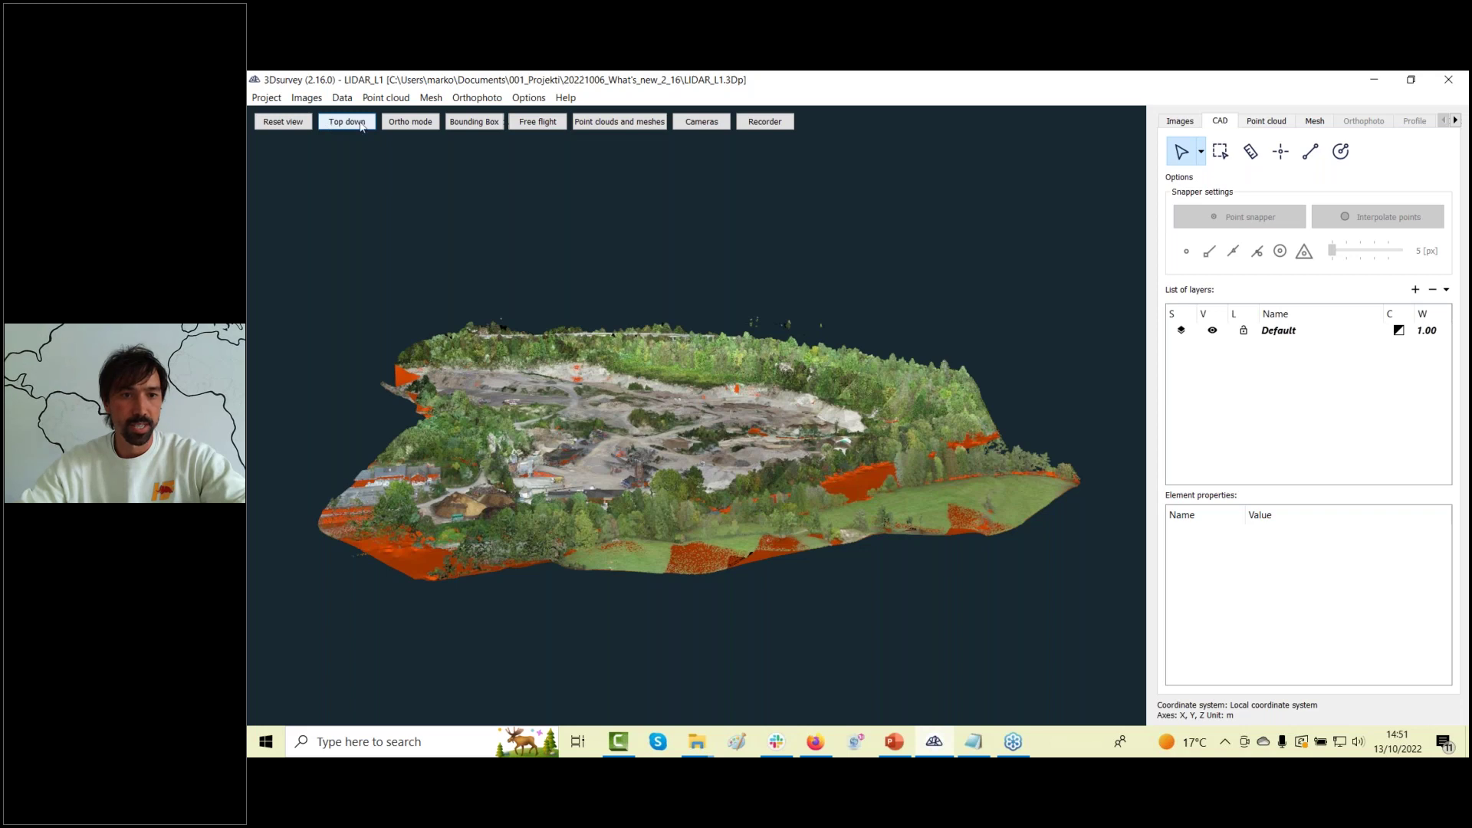
Show the point cloud's bounding box, orbit to a side view of the trees, then turn it off.
click(474, 121)
drag(882, 537, 700, 451)
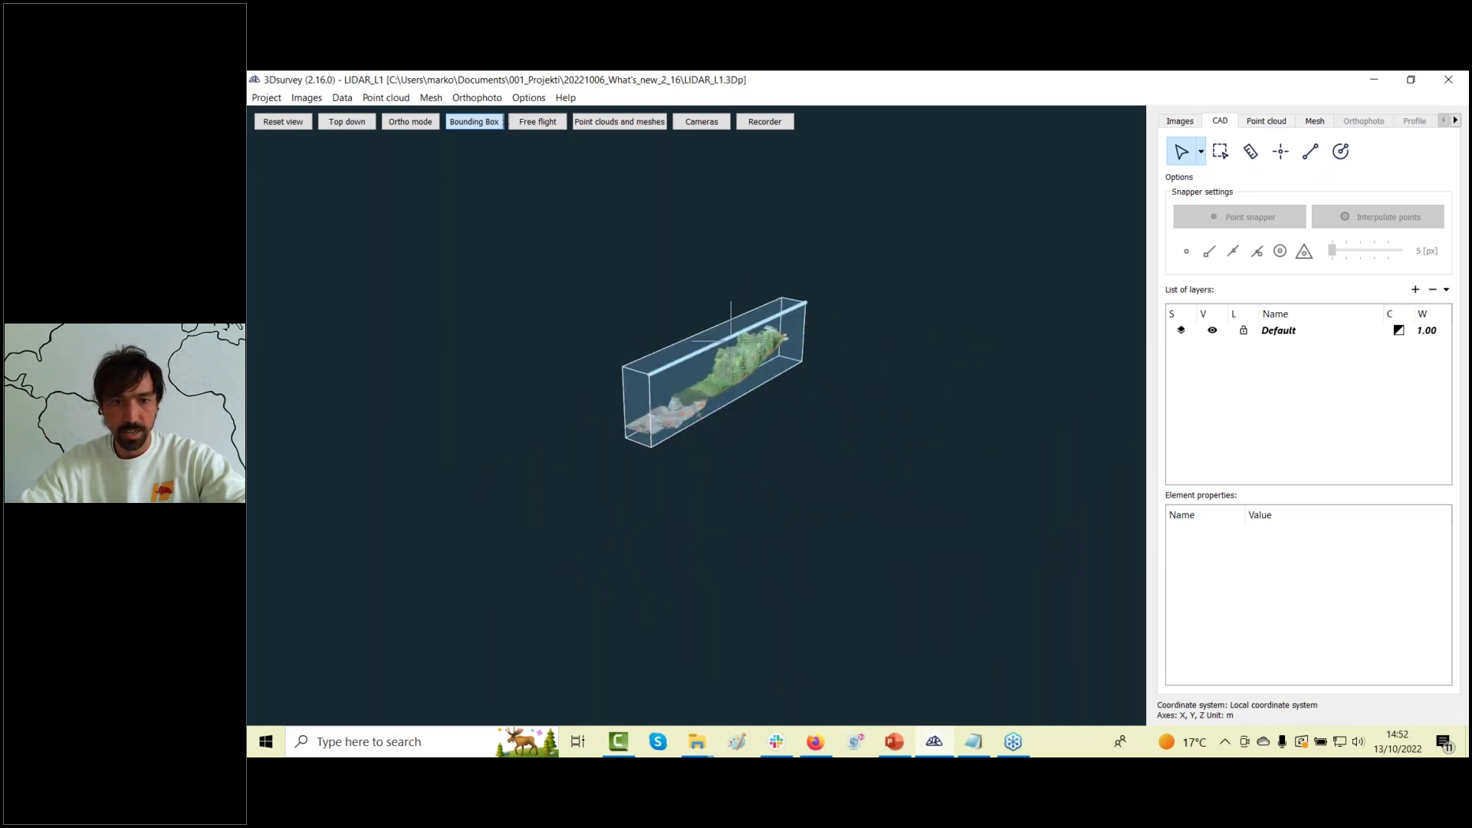
scroll(730, 335, up, 6)
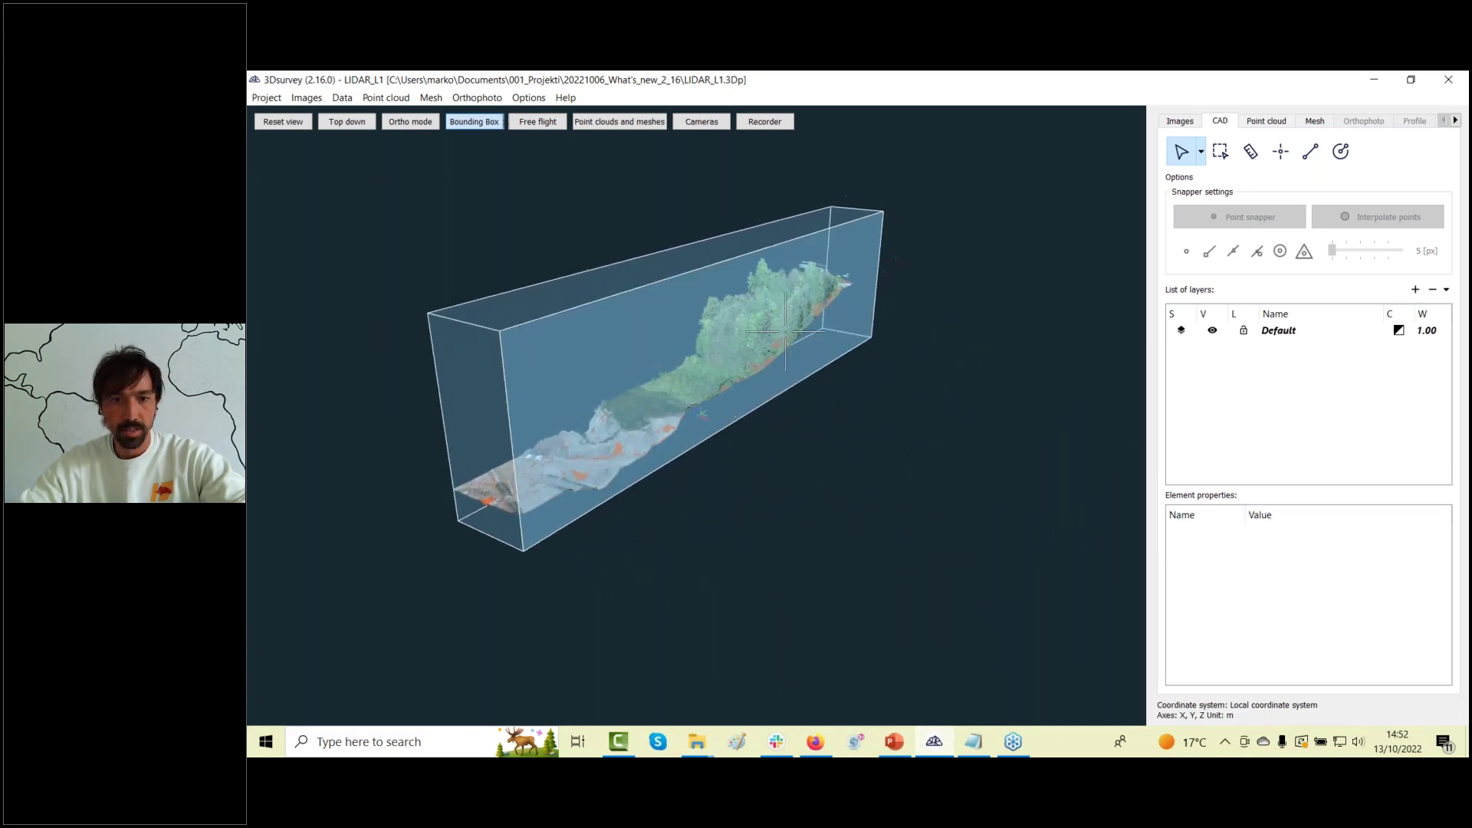
scroll(786, 332, up, 10)
drag(933, 417, 559, 548)
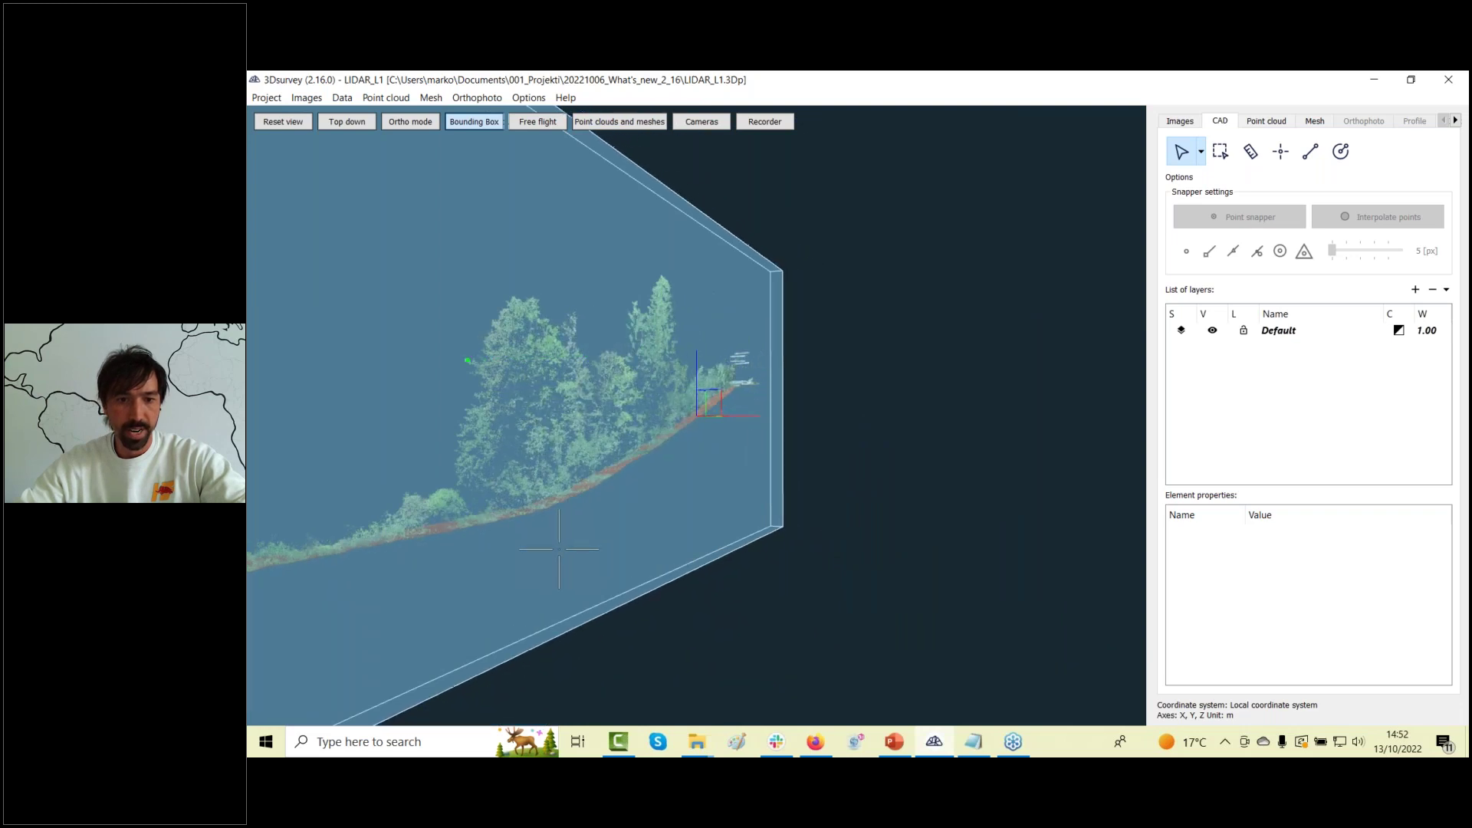
key(b)
key(b)
key(b)
drag(676, 523, 740, 476)
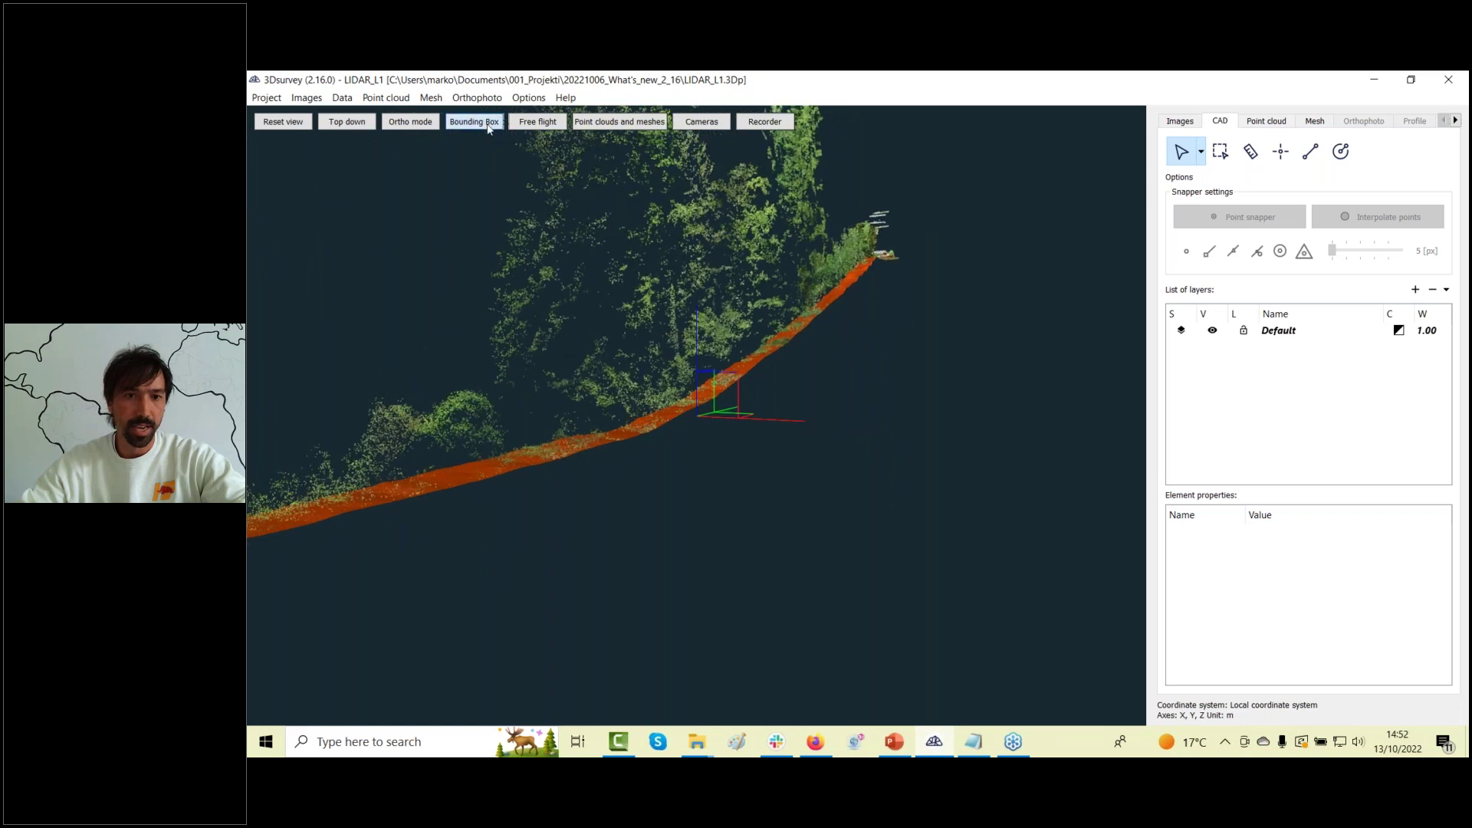
Show the bounding box again, rotate it to face the viewer, then hide it.
click(488, 122)
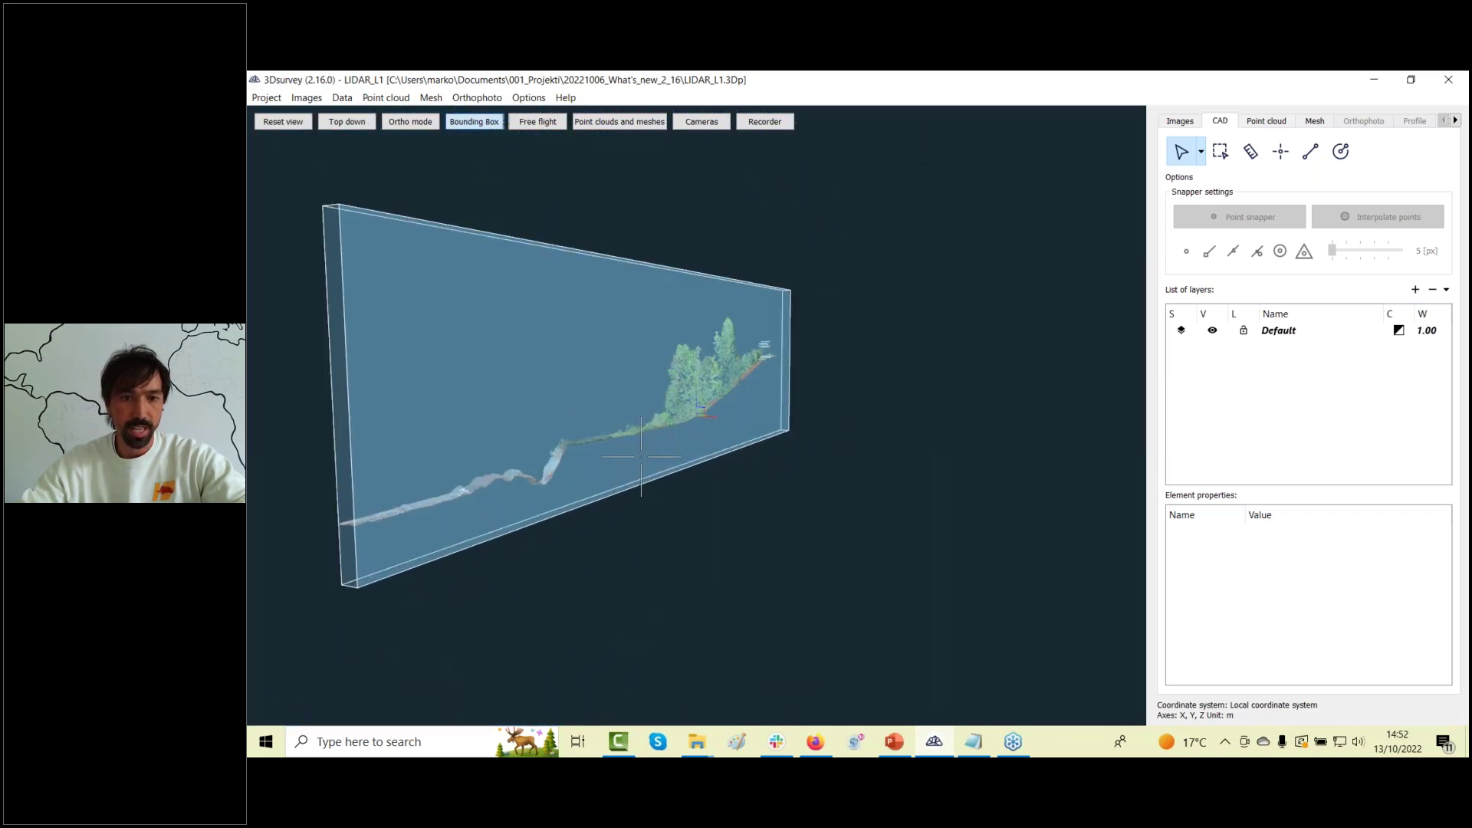
drag(600, 441, 747, 461)
drag(571, 477, 1127, 319)
drag(897, 441, 429, 460)
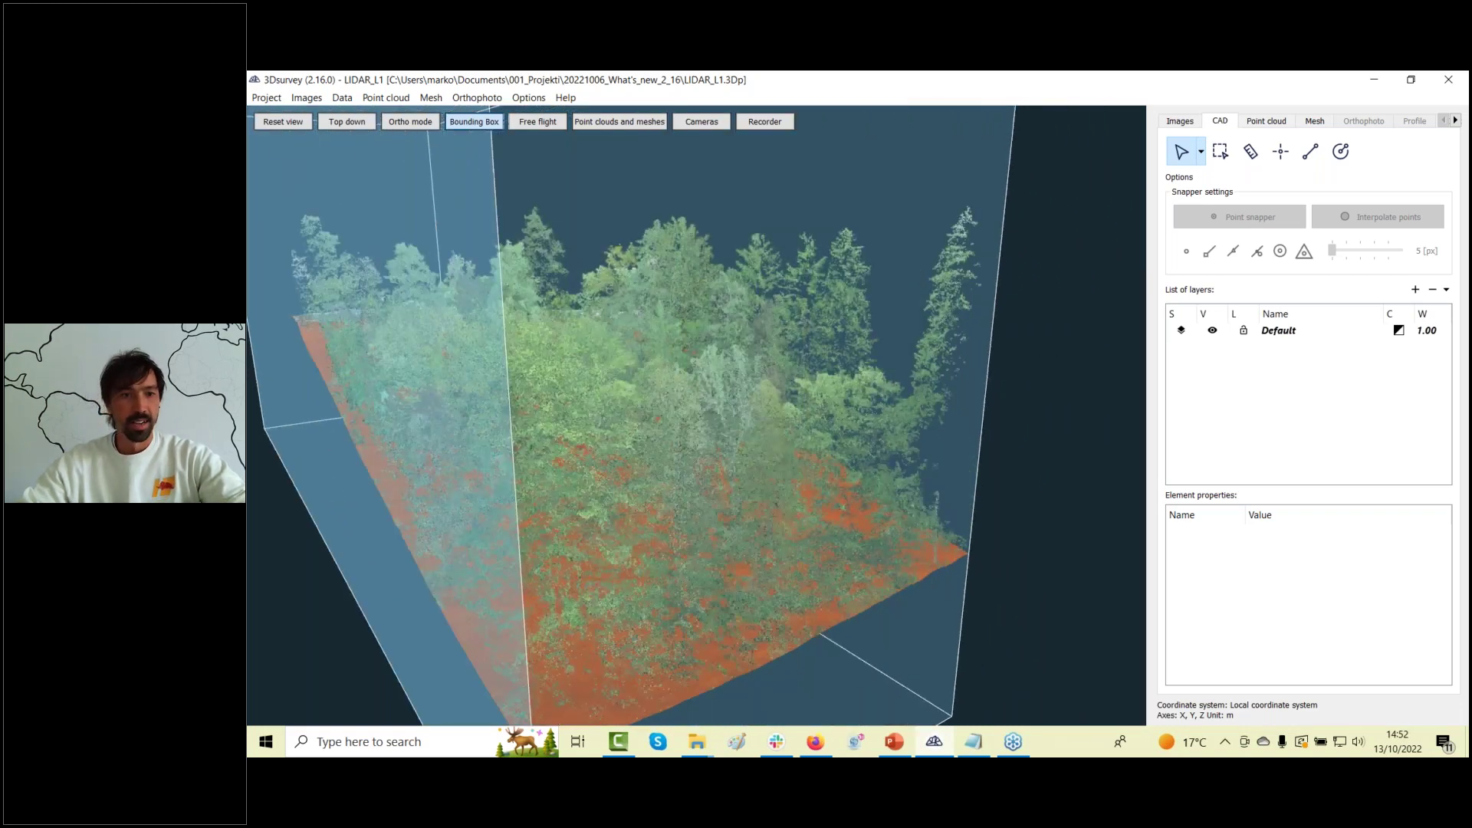
click(474, 122)
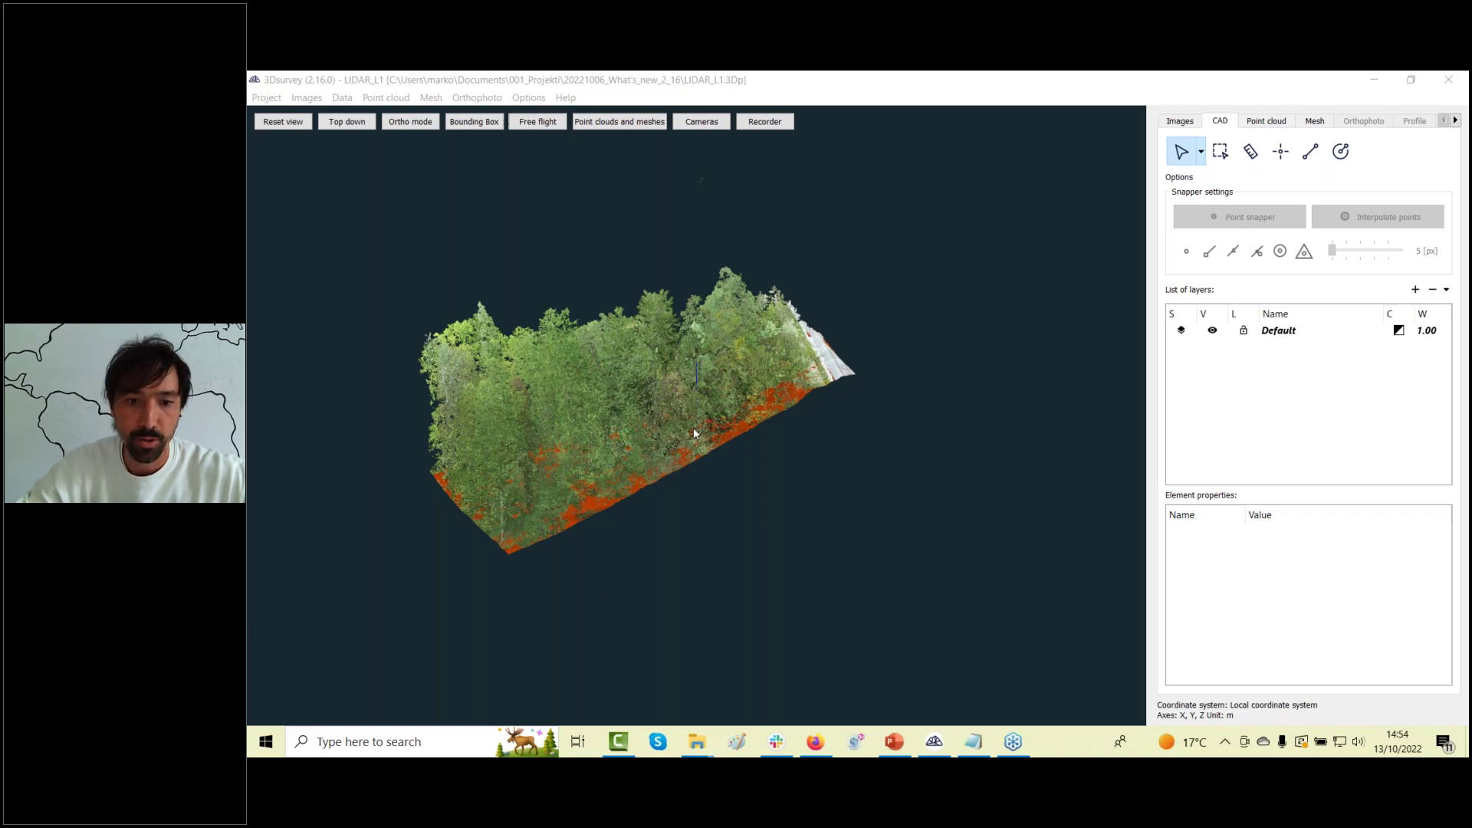
Switch to the Firefox window showing the 3Dsurvey downloads page.
key(alt+Tab)
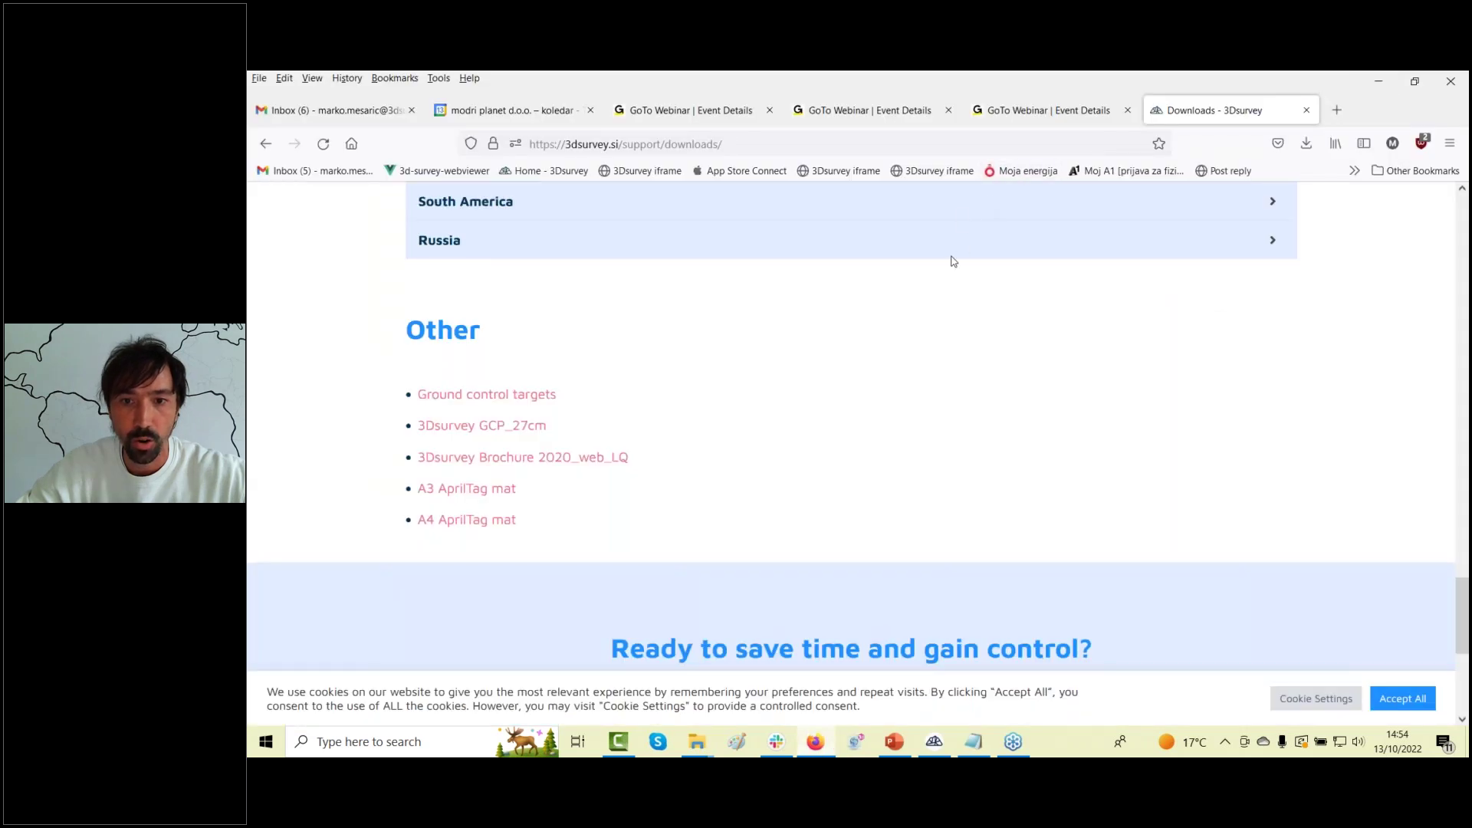
Open Support > Webinars from the Downloads page, browse the webinar cards, then return to 3Dsurvey.
click(1117, 247)
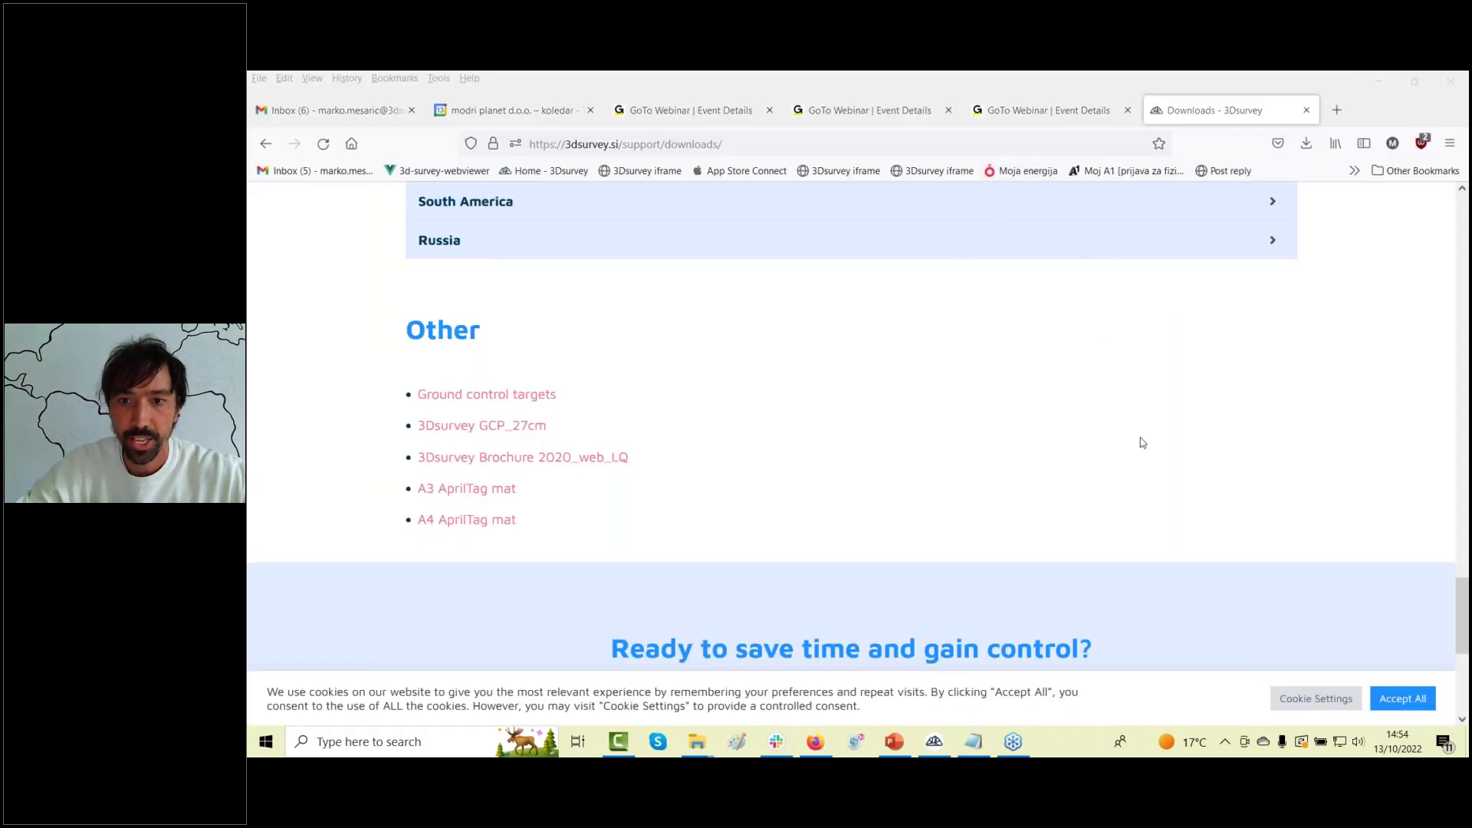
scroll(834, 276, up, 20)
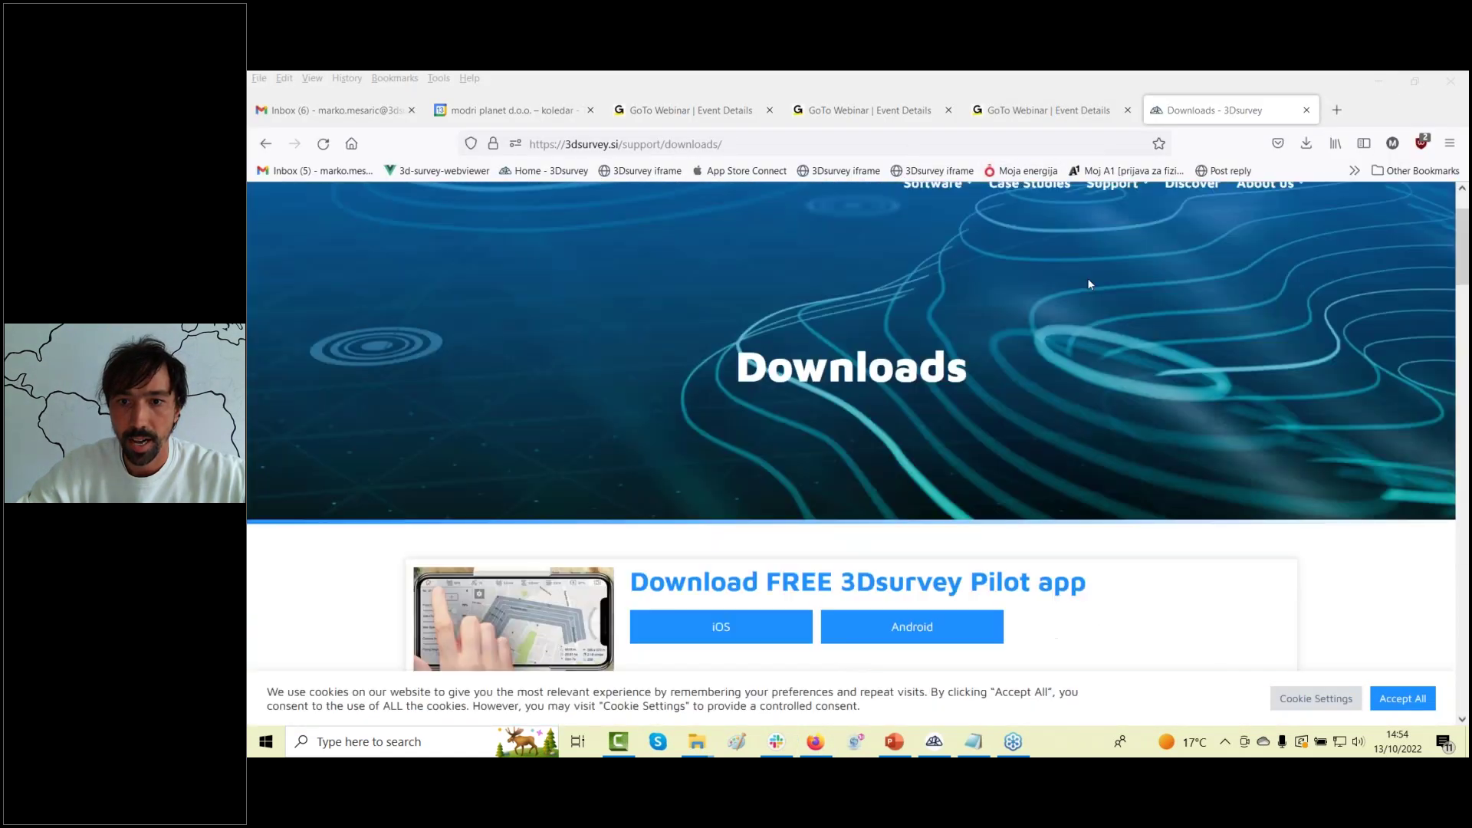
scroll(1089, 284, up, 2)
mouse_move(1099, 278)
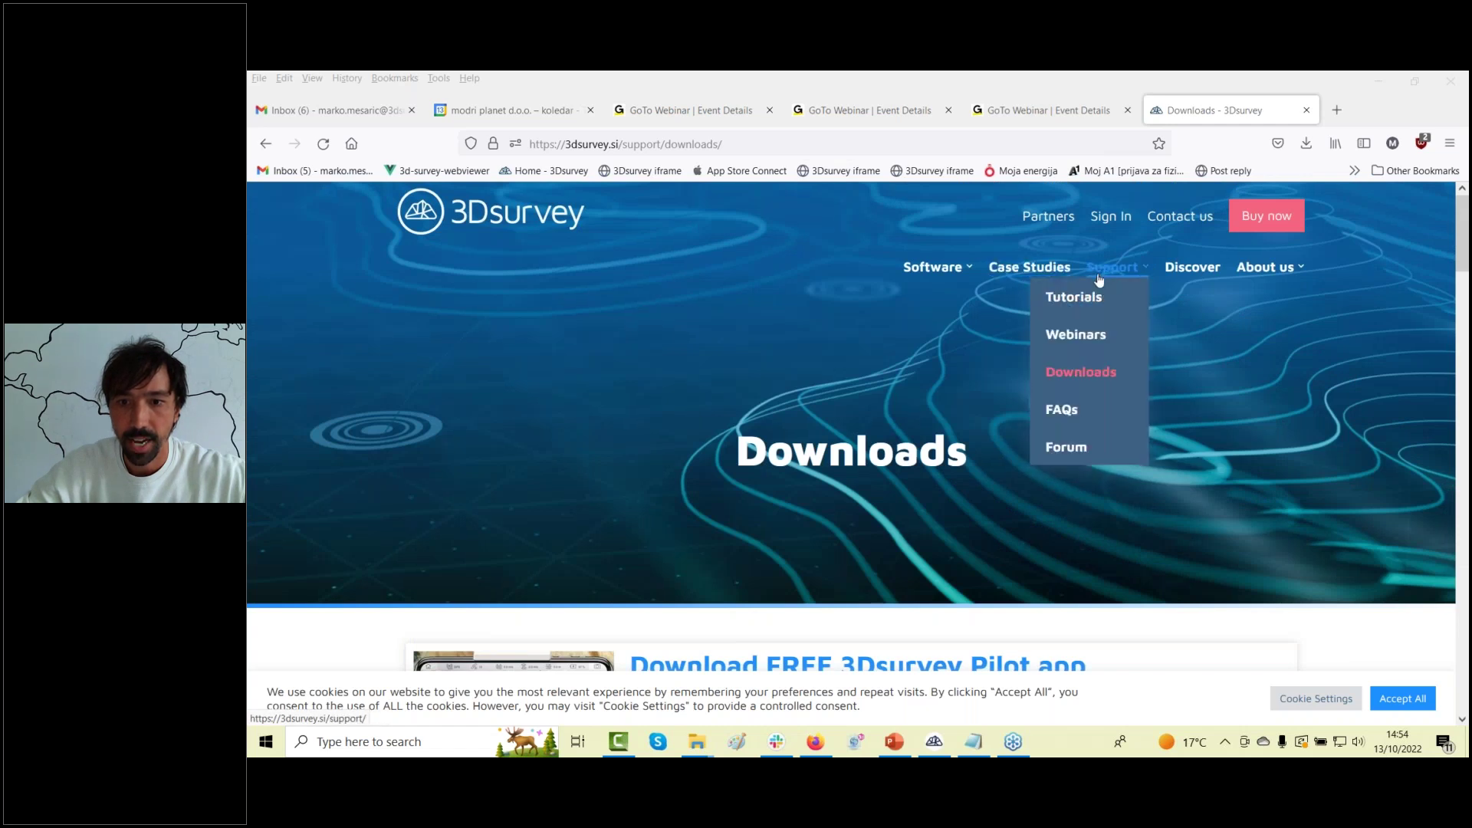
click(1089, 336)
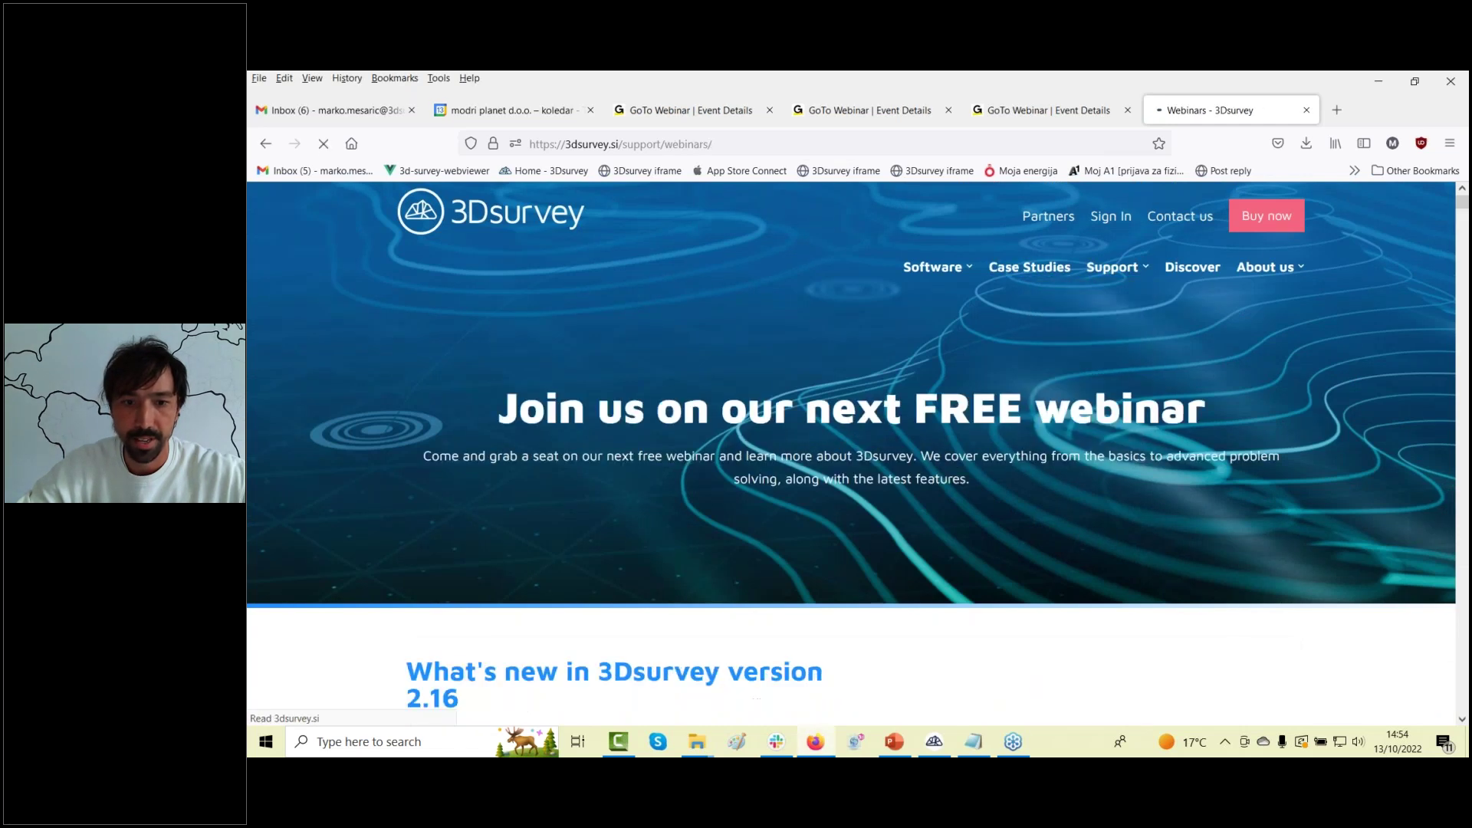
scroll(367, 467, down, 15)
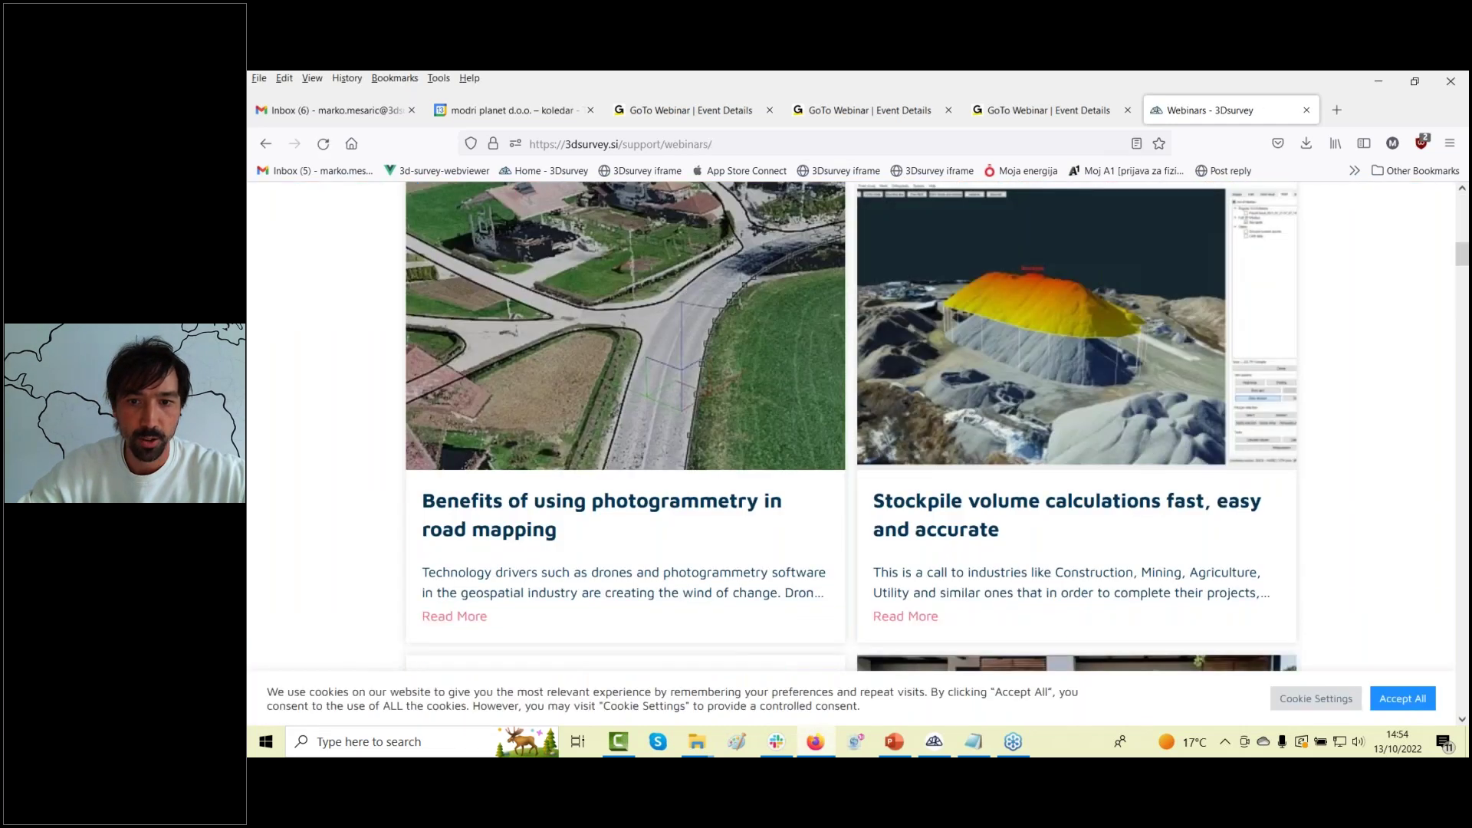
scroll(851, 426, down, 4)
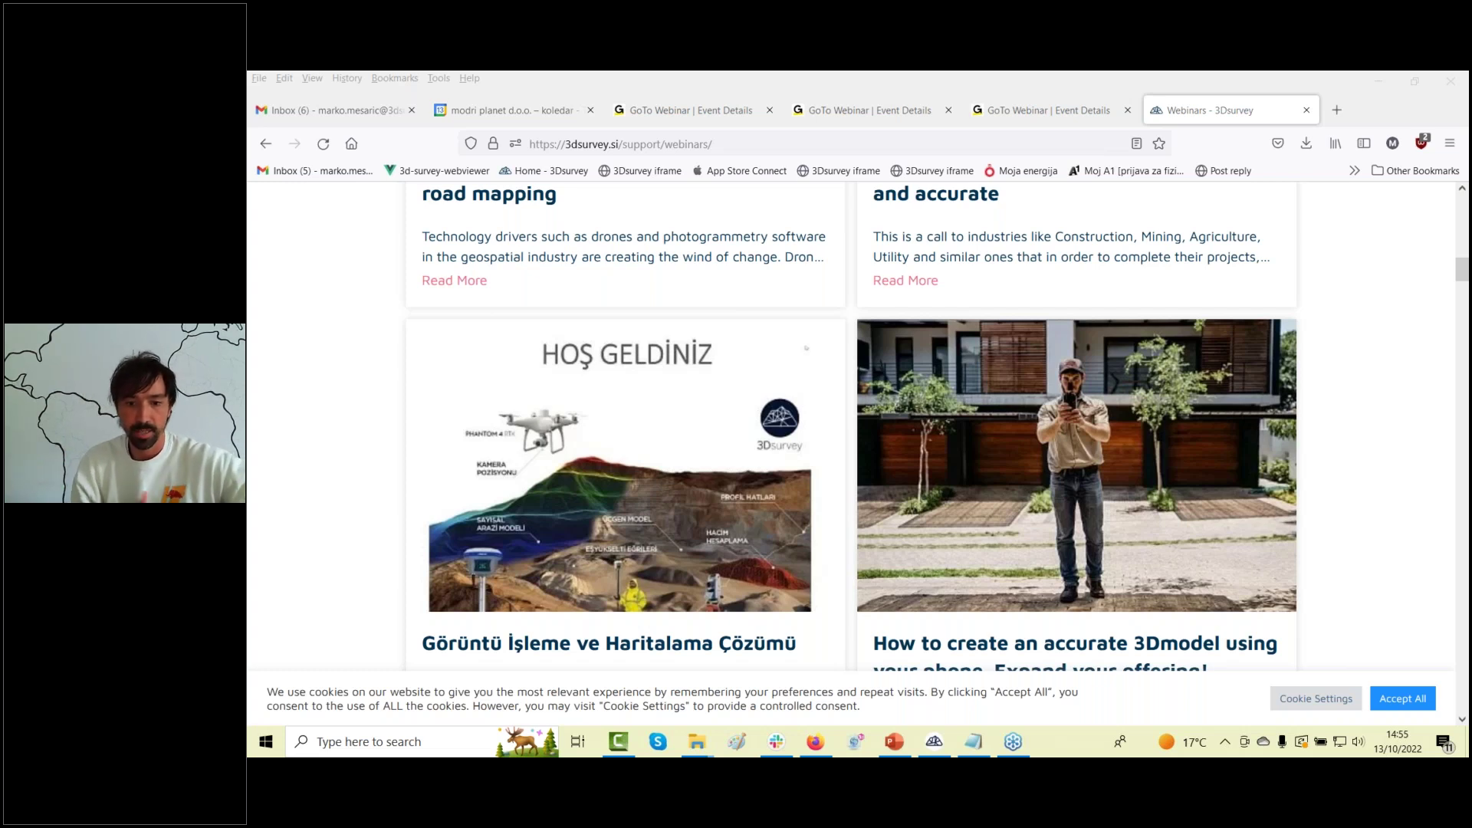
click(936, 743)
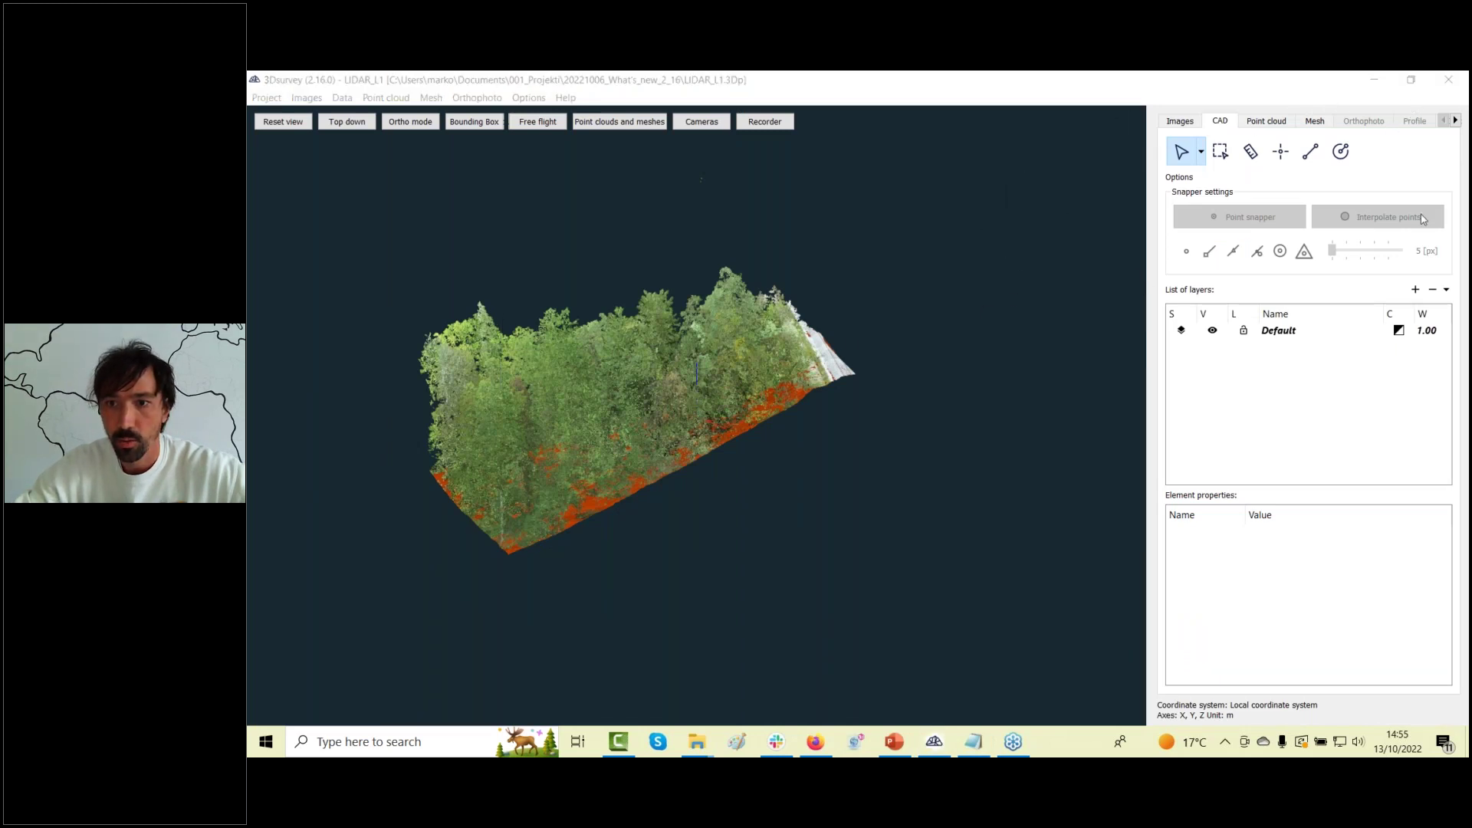
Reset to the top-down quarry overview in the Point cloud tab and zoom toward the shed.
click(1249, 120)
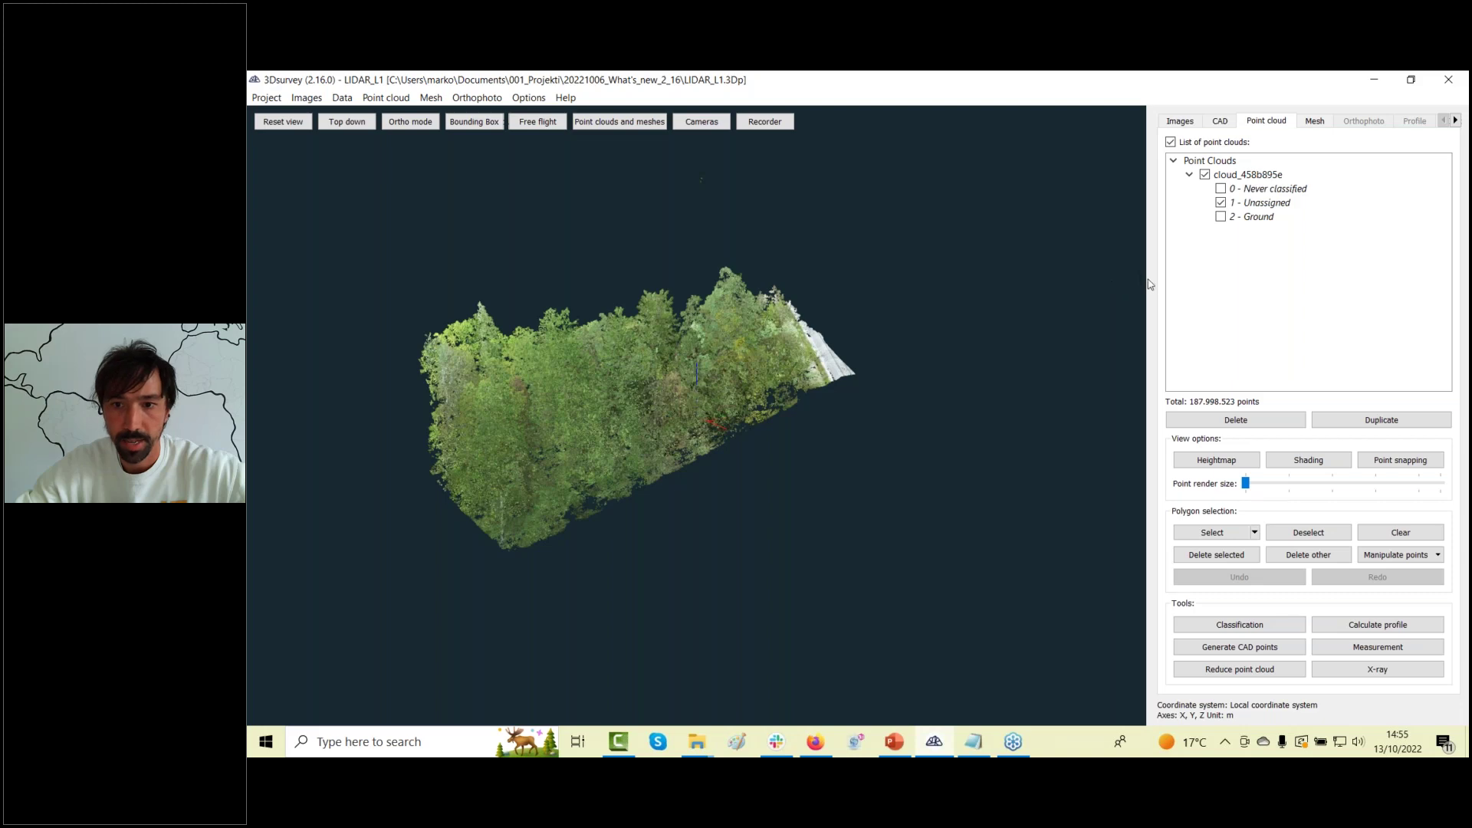
click(282, 121)
scroll(553, 431, up, 3)
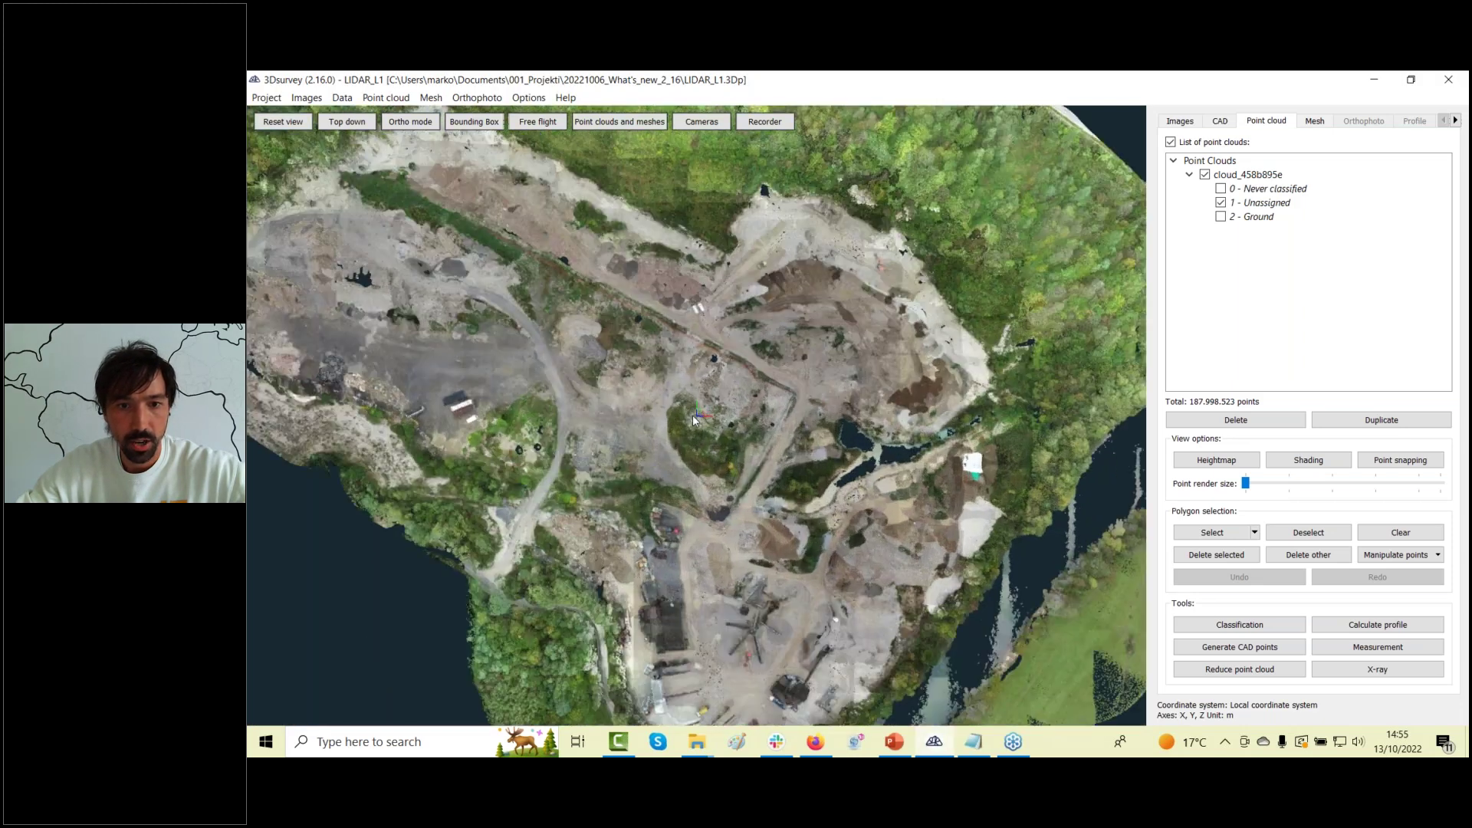
drag(701, 420, 692, 274)
scroll(692, 274, down, 5)
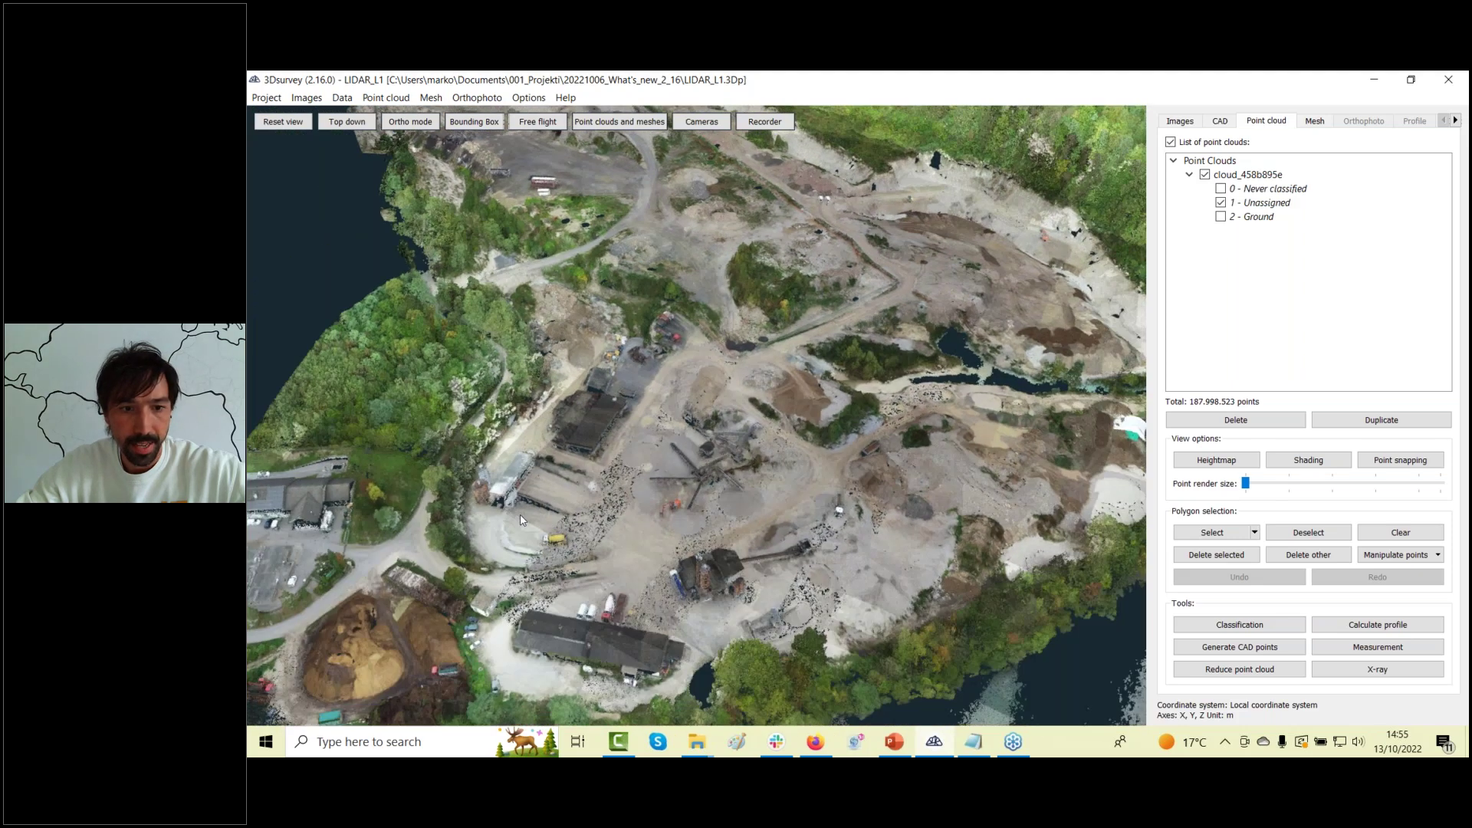
scroll(638, 476, up, 5)
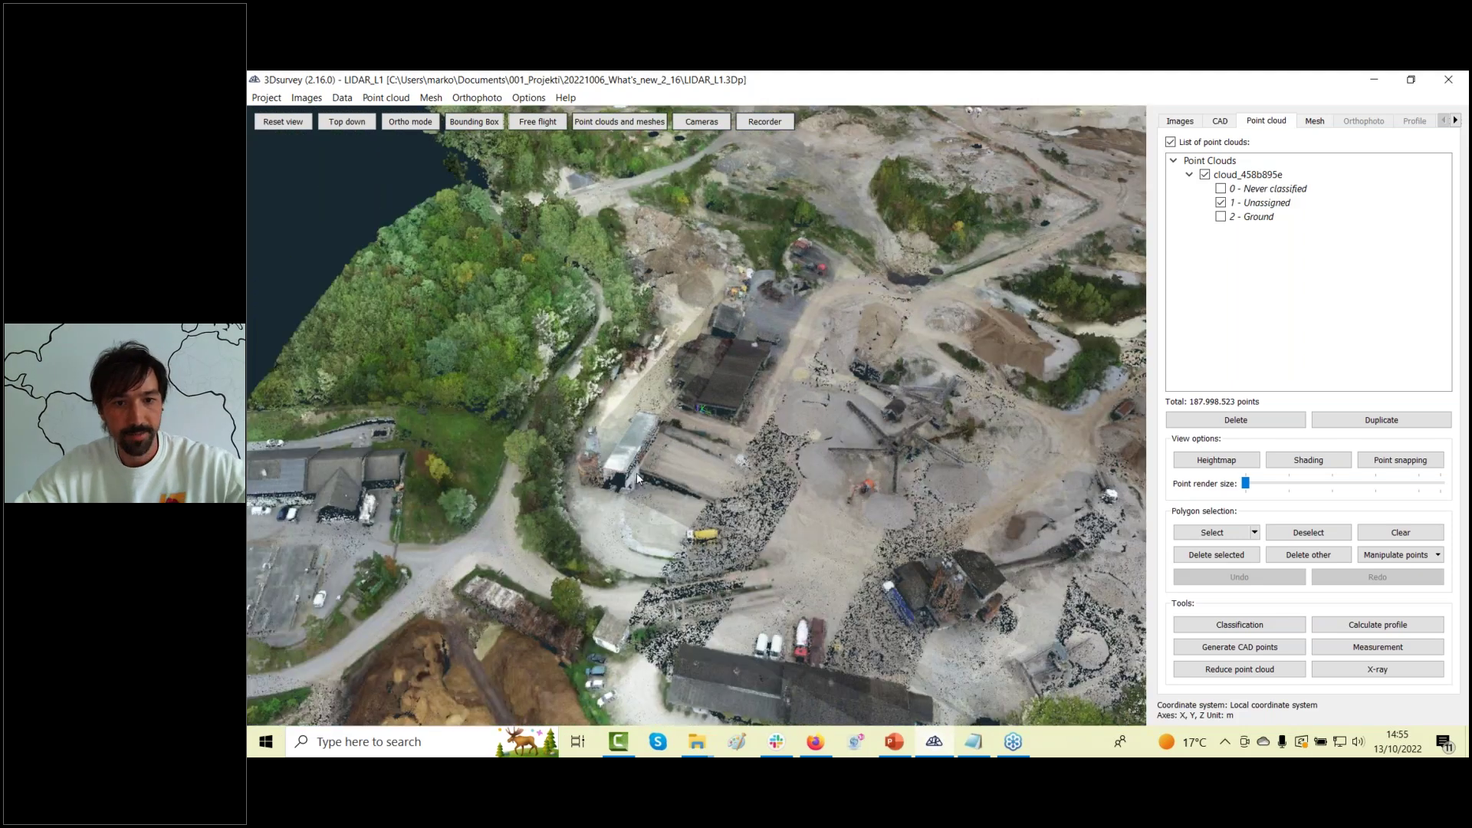
scroll(637, 477, up, 3)
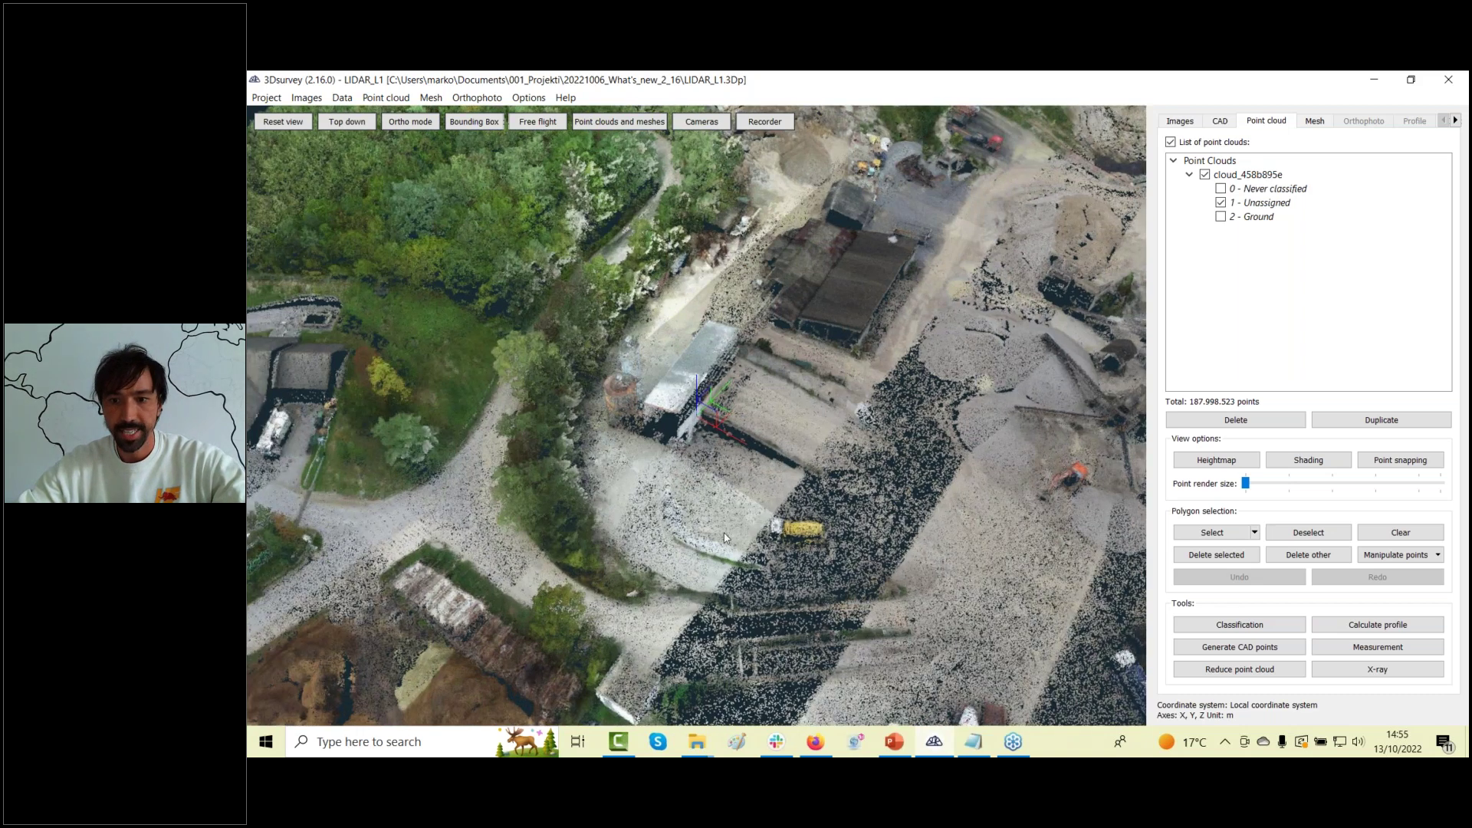
scroll(725, 537, up, 4)
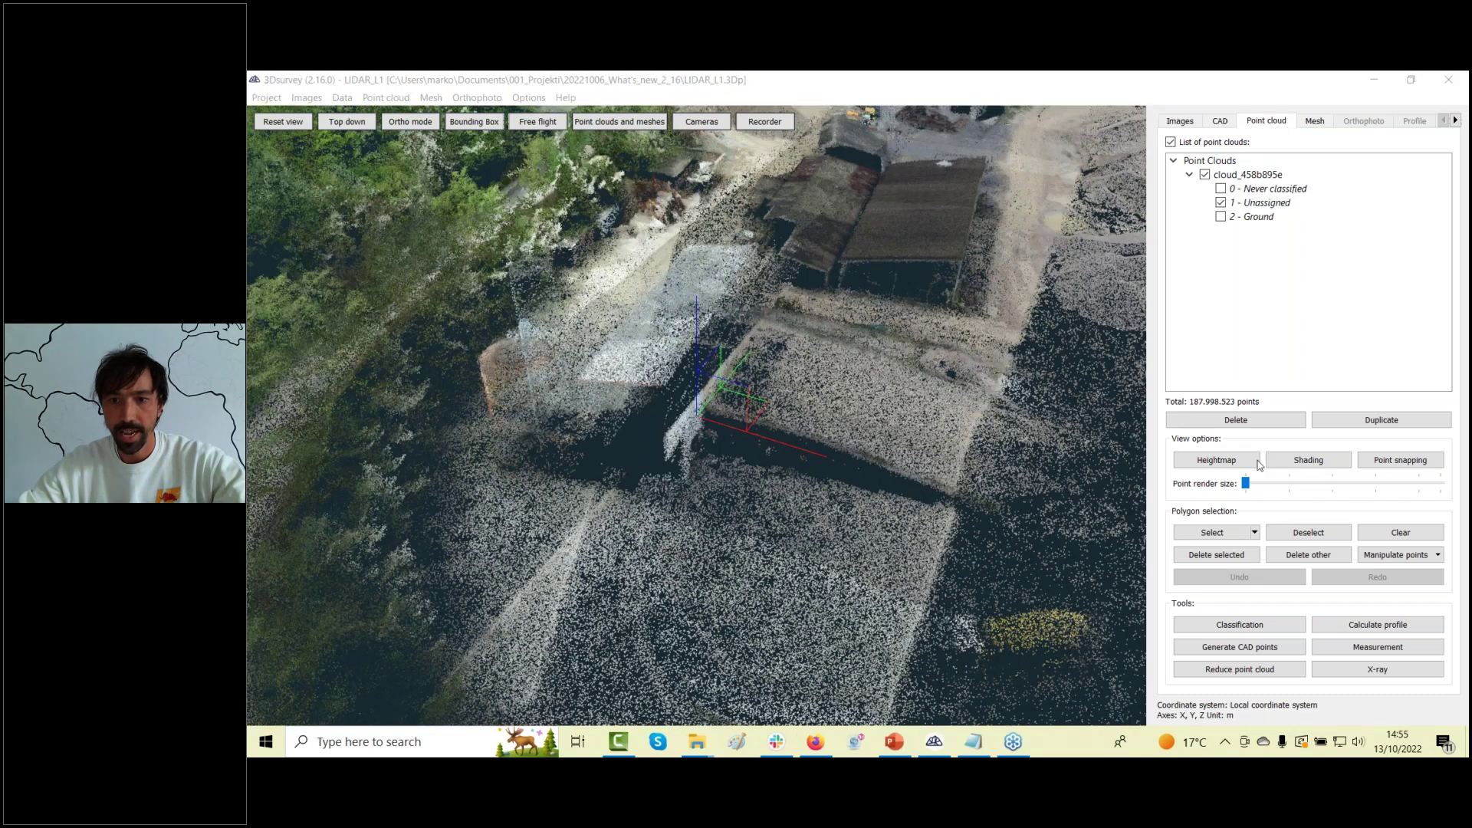
Enlarge the point render size, inspect the shed from several angles, then show the DSM mesh page.
drag(1247, 484, 1311, 484)
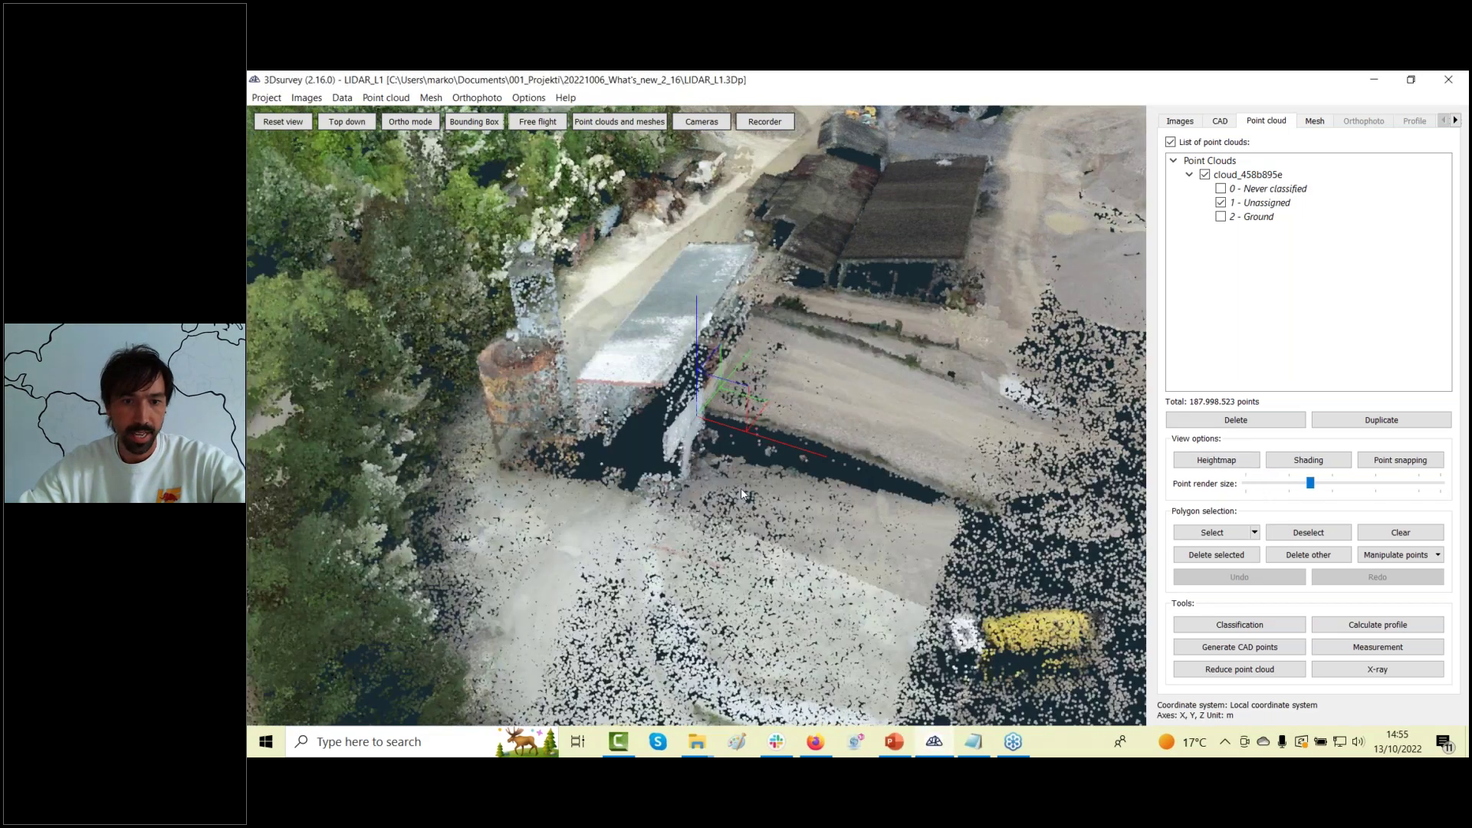
drag(771, 477, 605, 507)
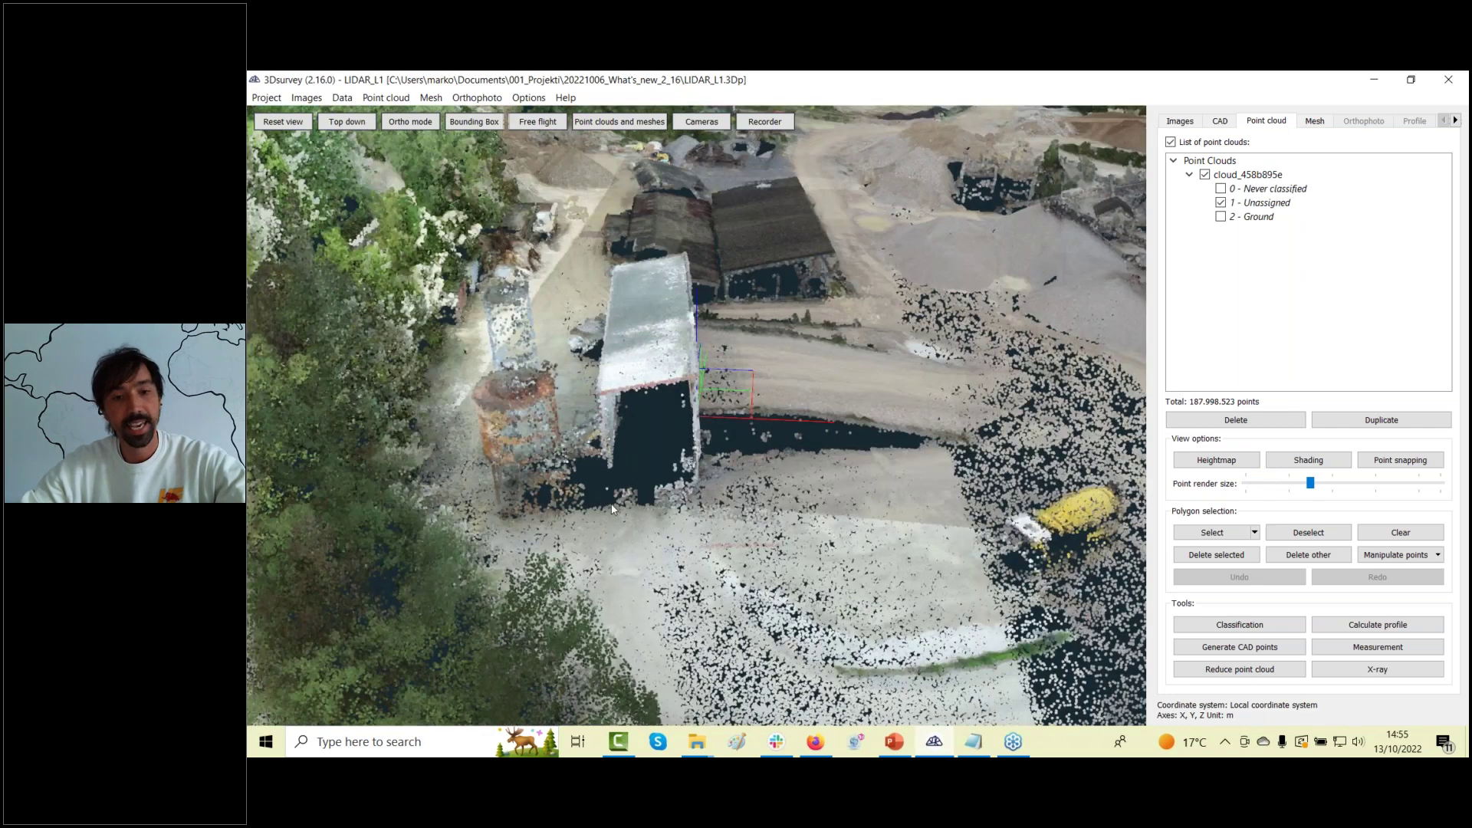
drag(669, 449, 581, 538)
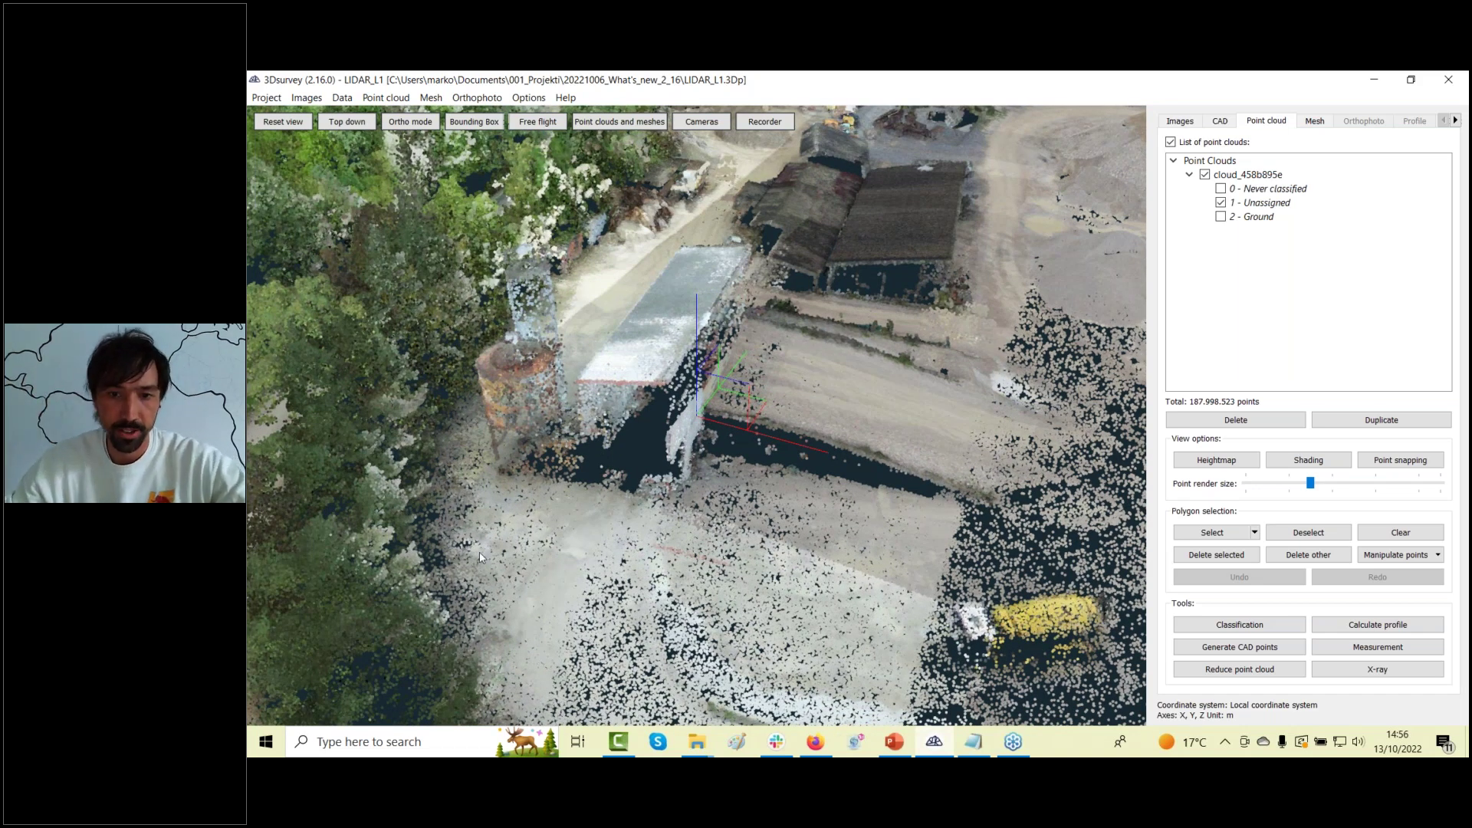
drag(604, 469, 608, 475)
scroll(609, 480, up, 3)
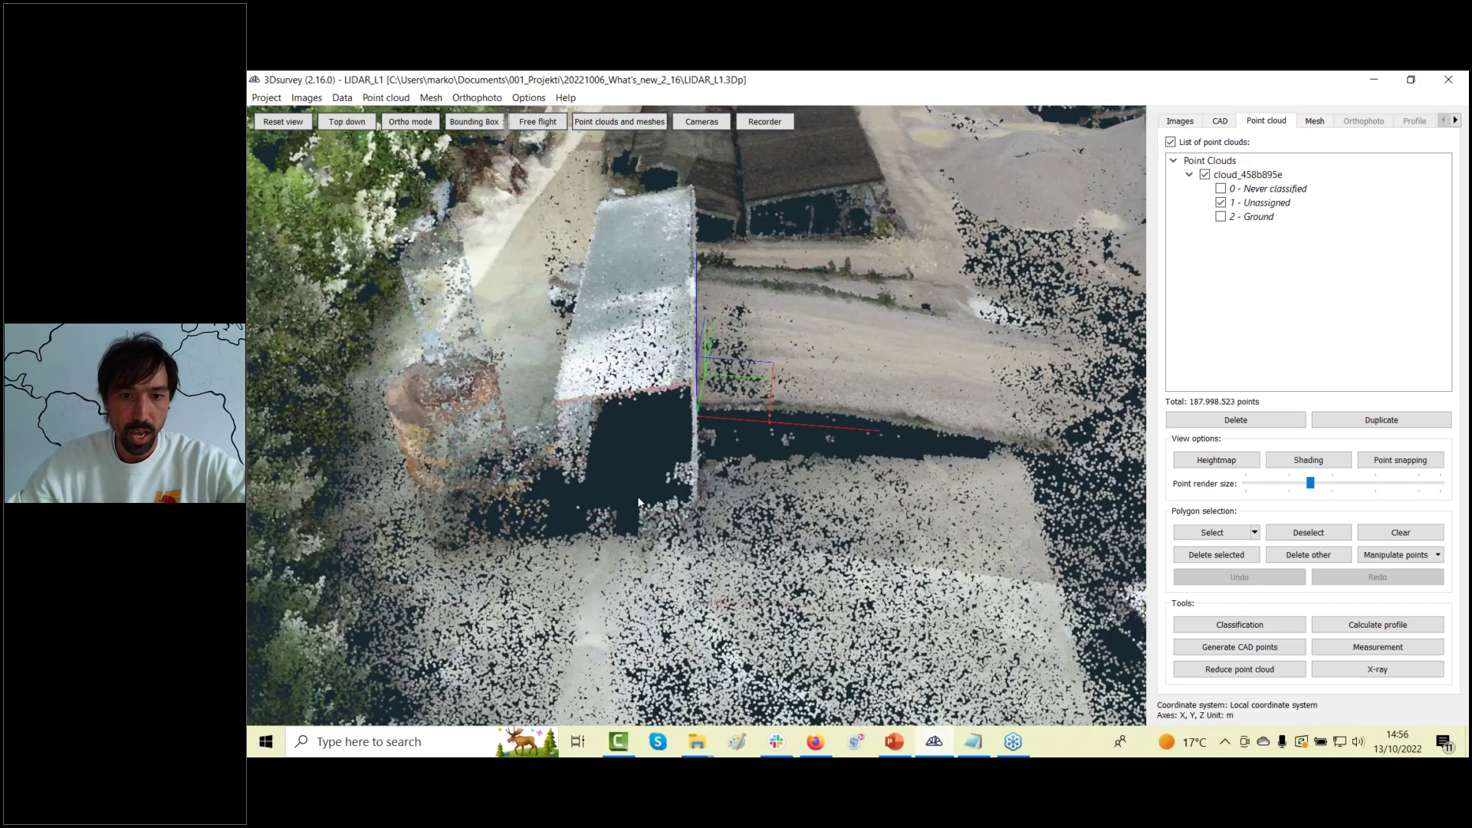
scroll(638, 503, down, 3)
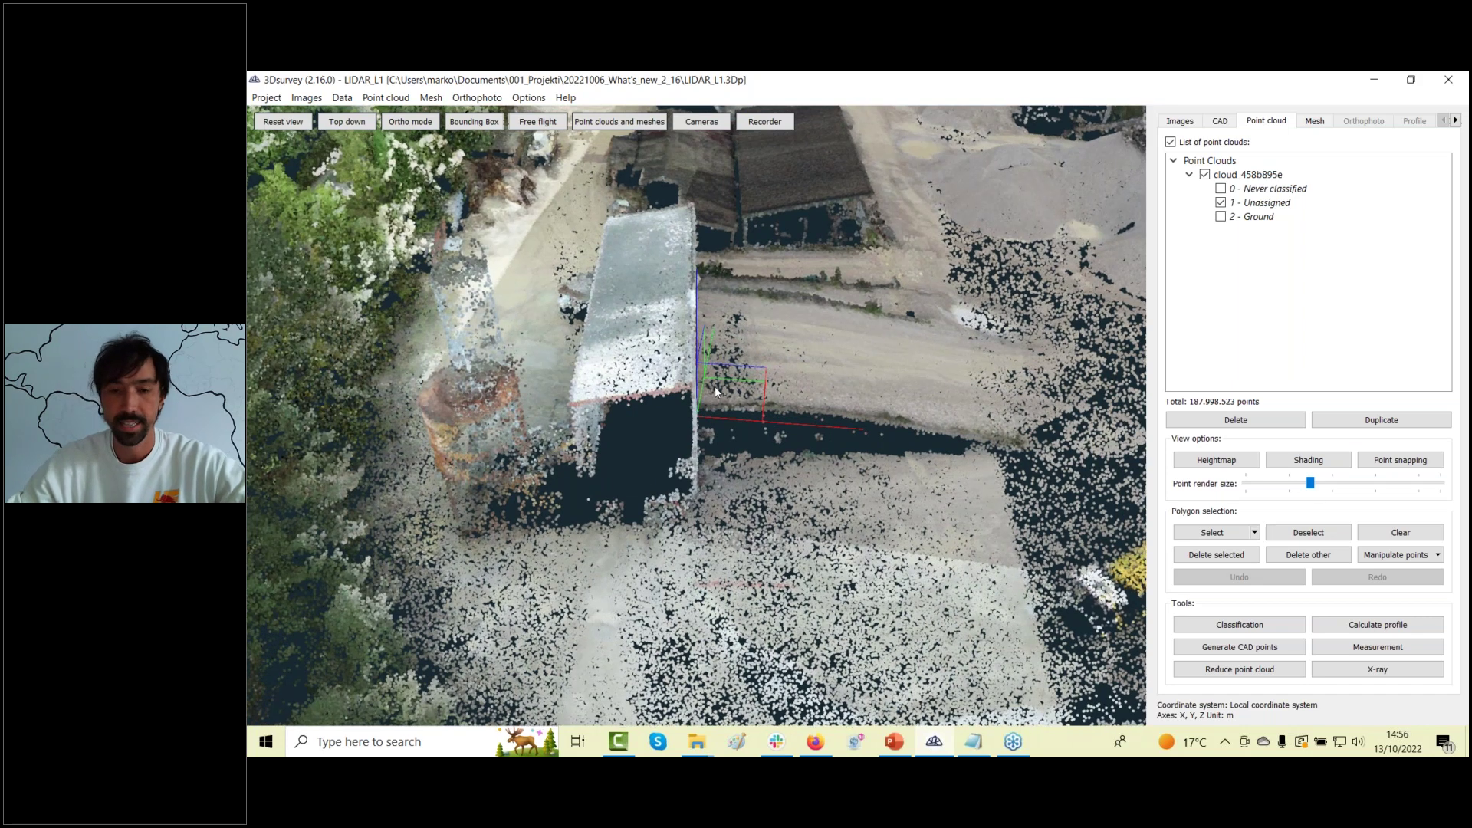
scroll(711, 486, down, 3)
click(1223, 121)
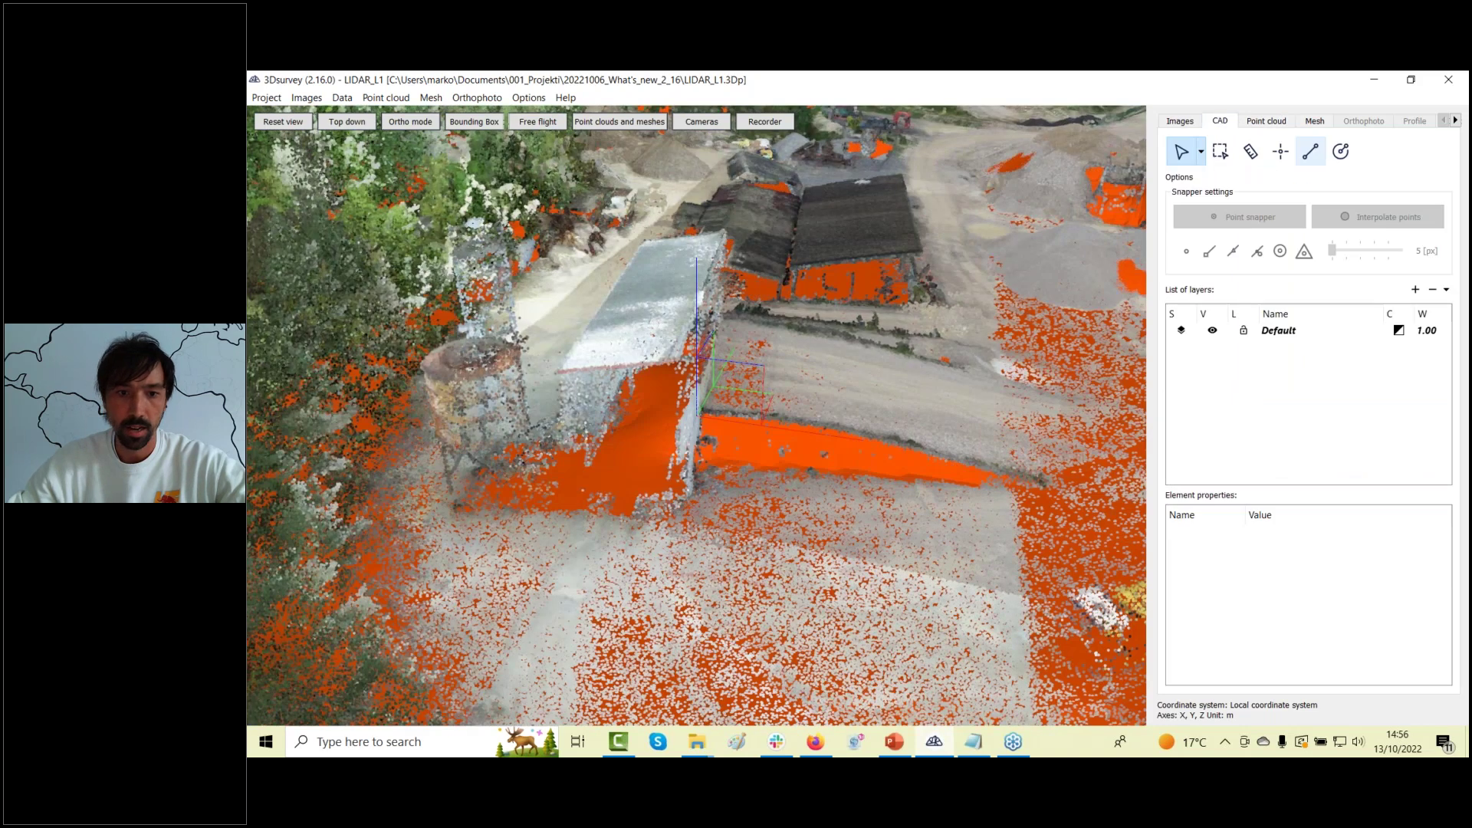
click(1315, 121)
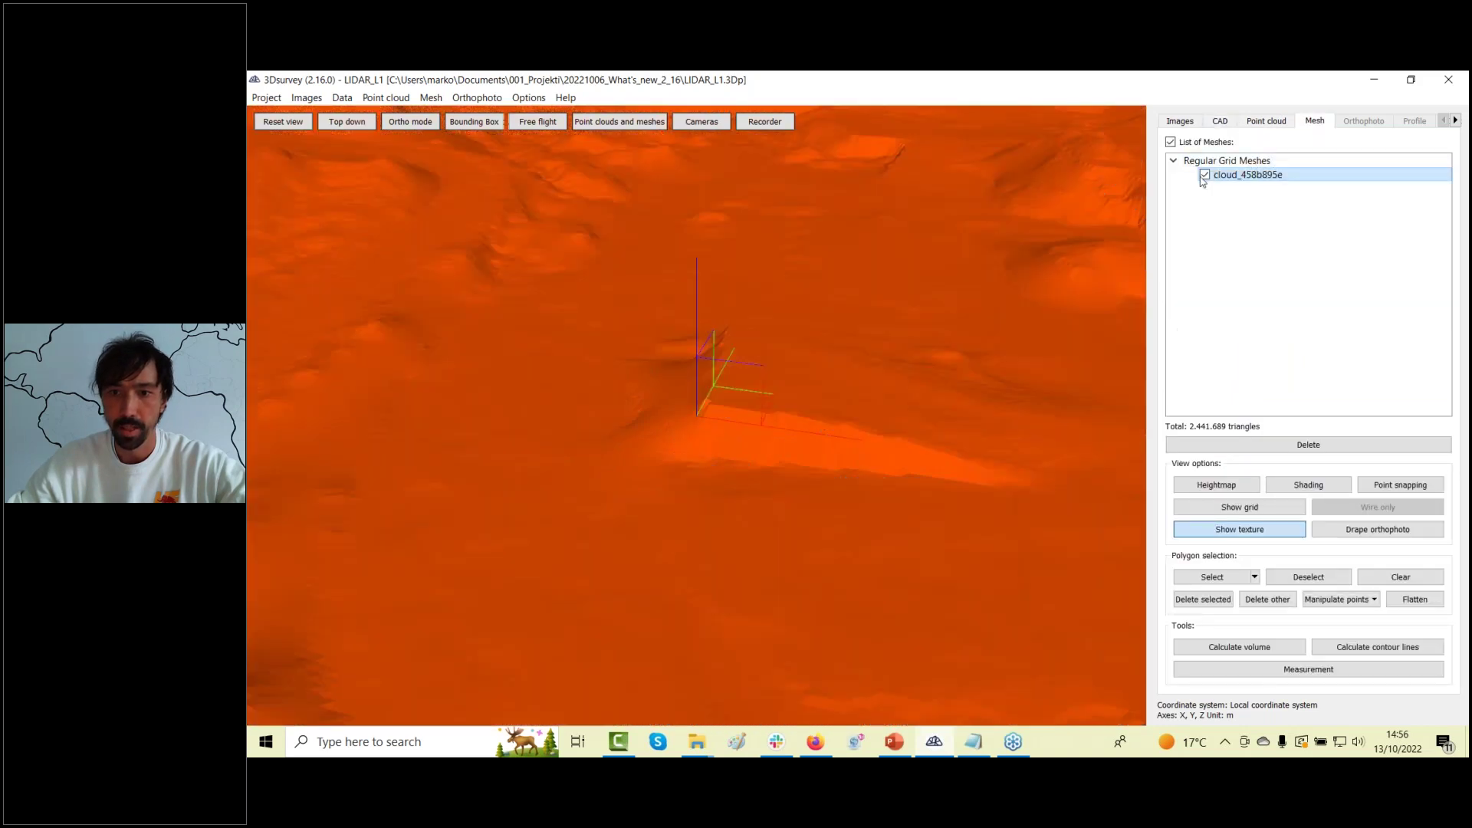
Hide the orange mesh, place two CAD points on the building, and launch a second 3Dsurvey window.
click(1205, 174)
click(1220, 121)
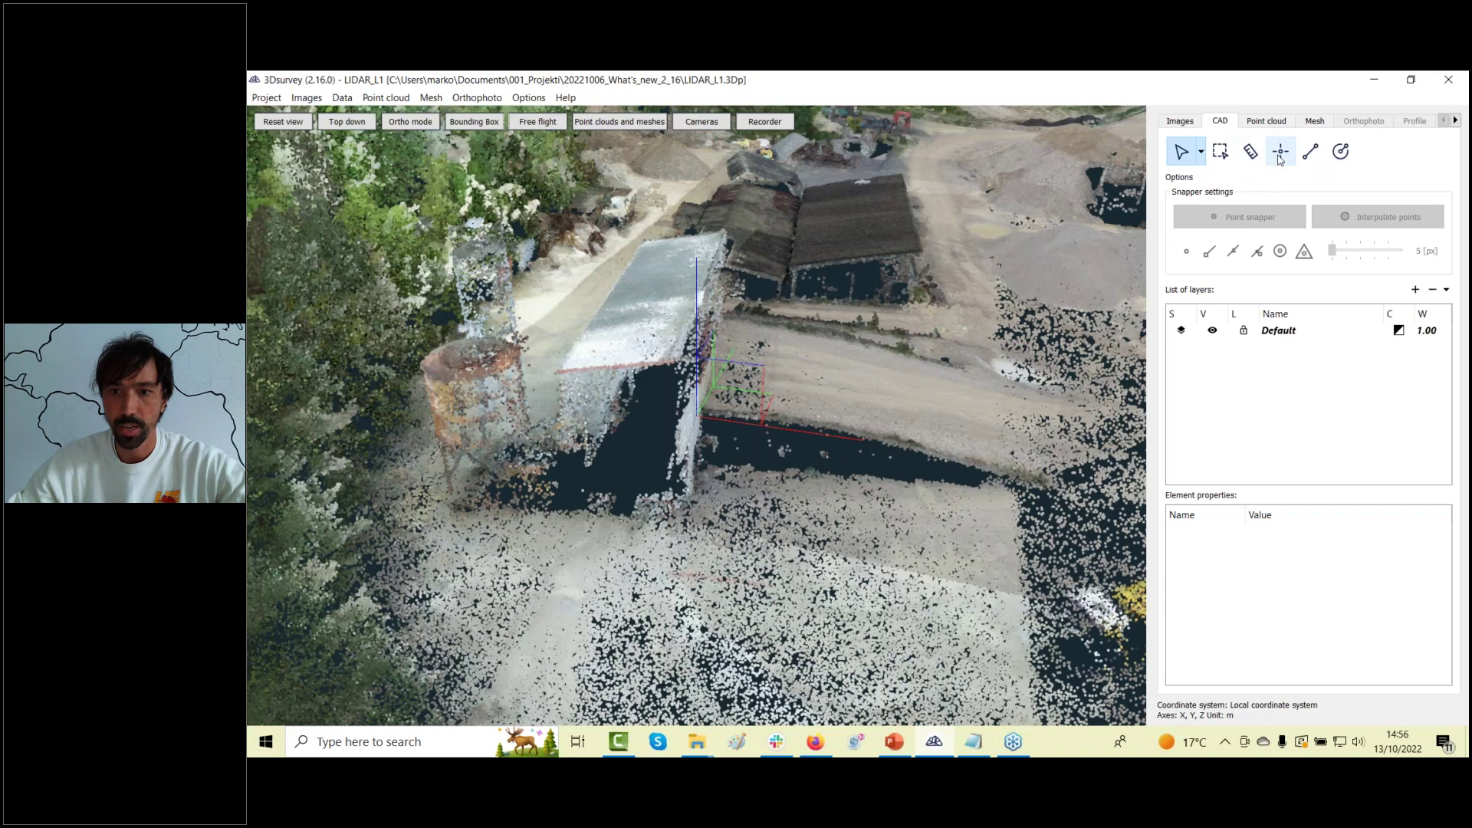
click(1281, 154)
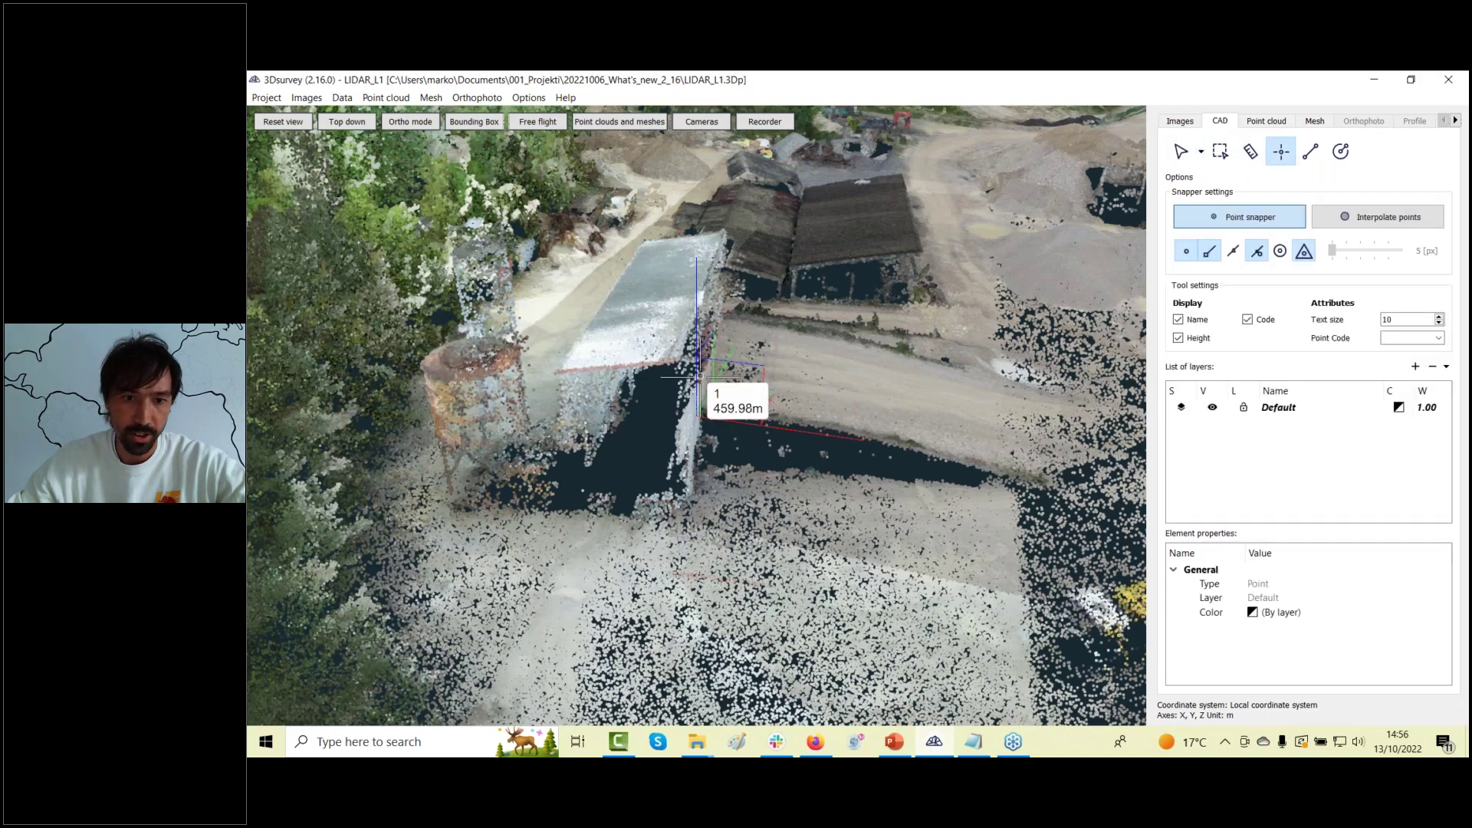
drag(656, 375, 599, 395)
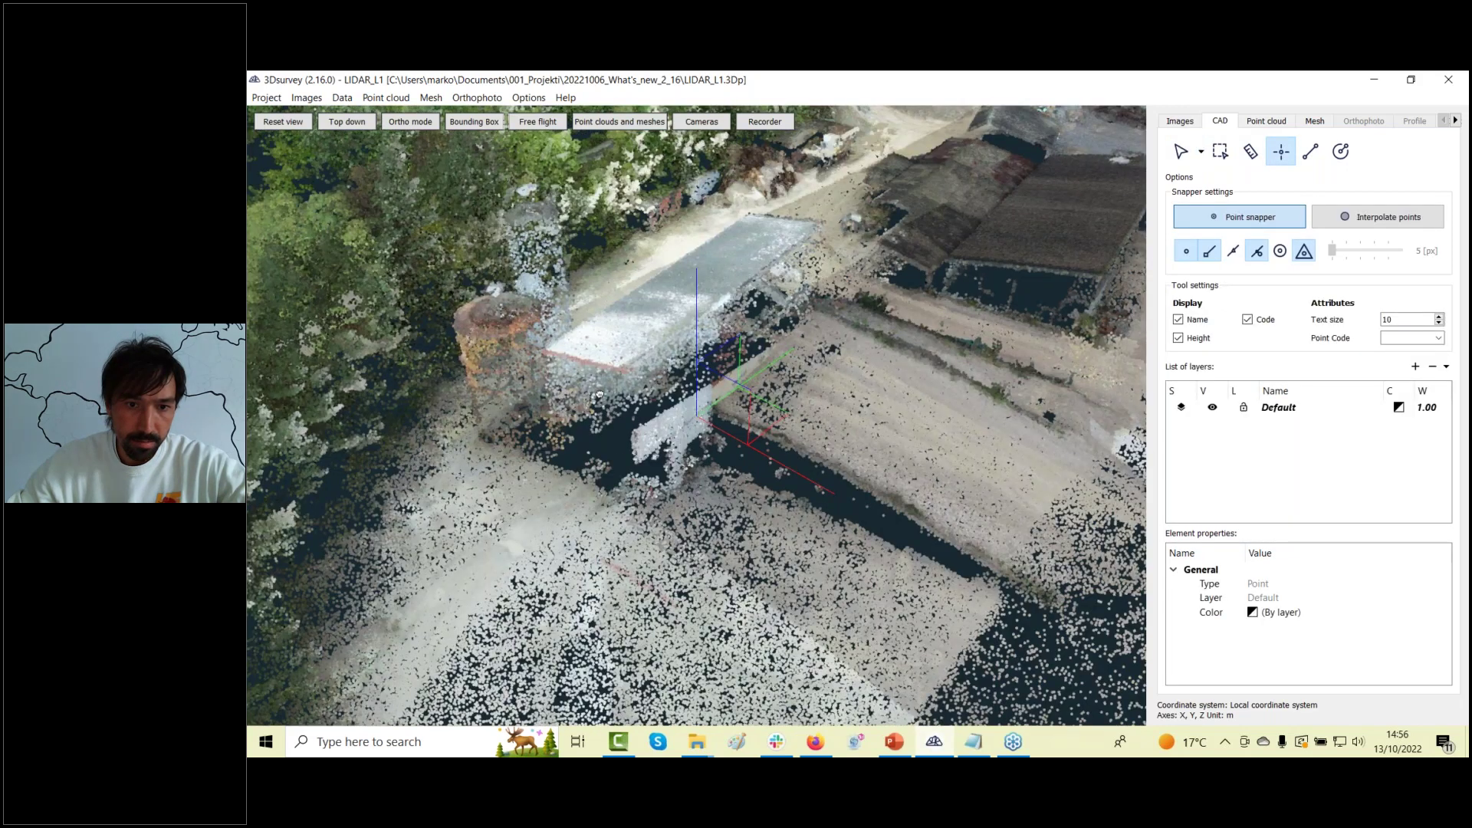
click(627, 373)
drag(696, 414, 556, 422)
click(644, 418)
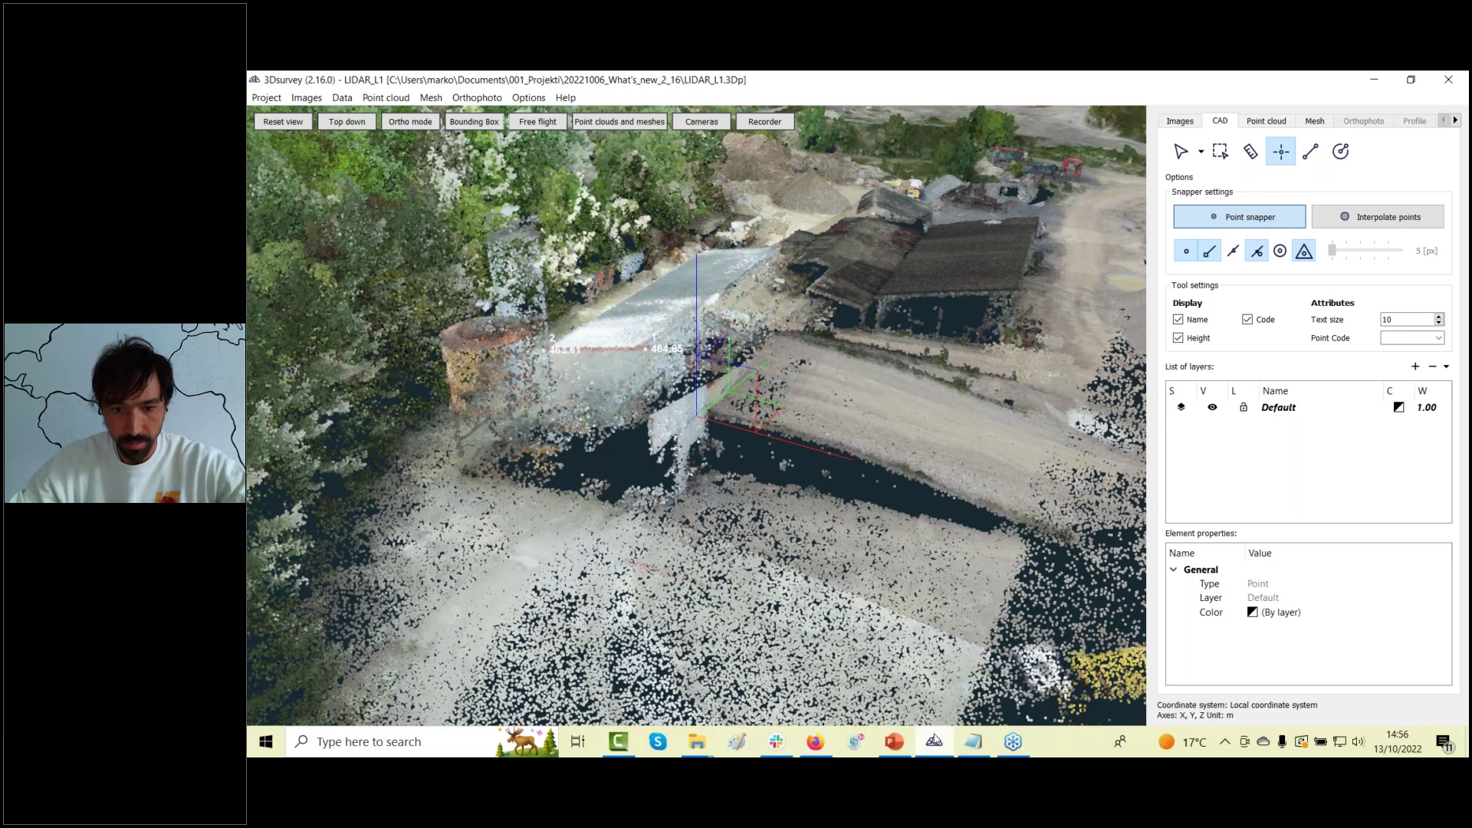
middle_click(934, 741)
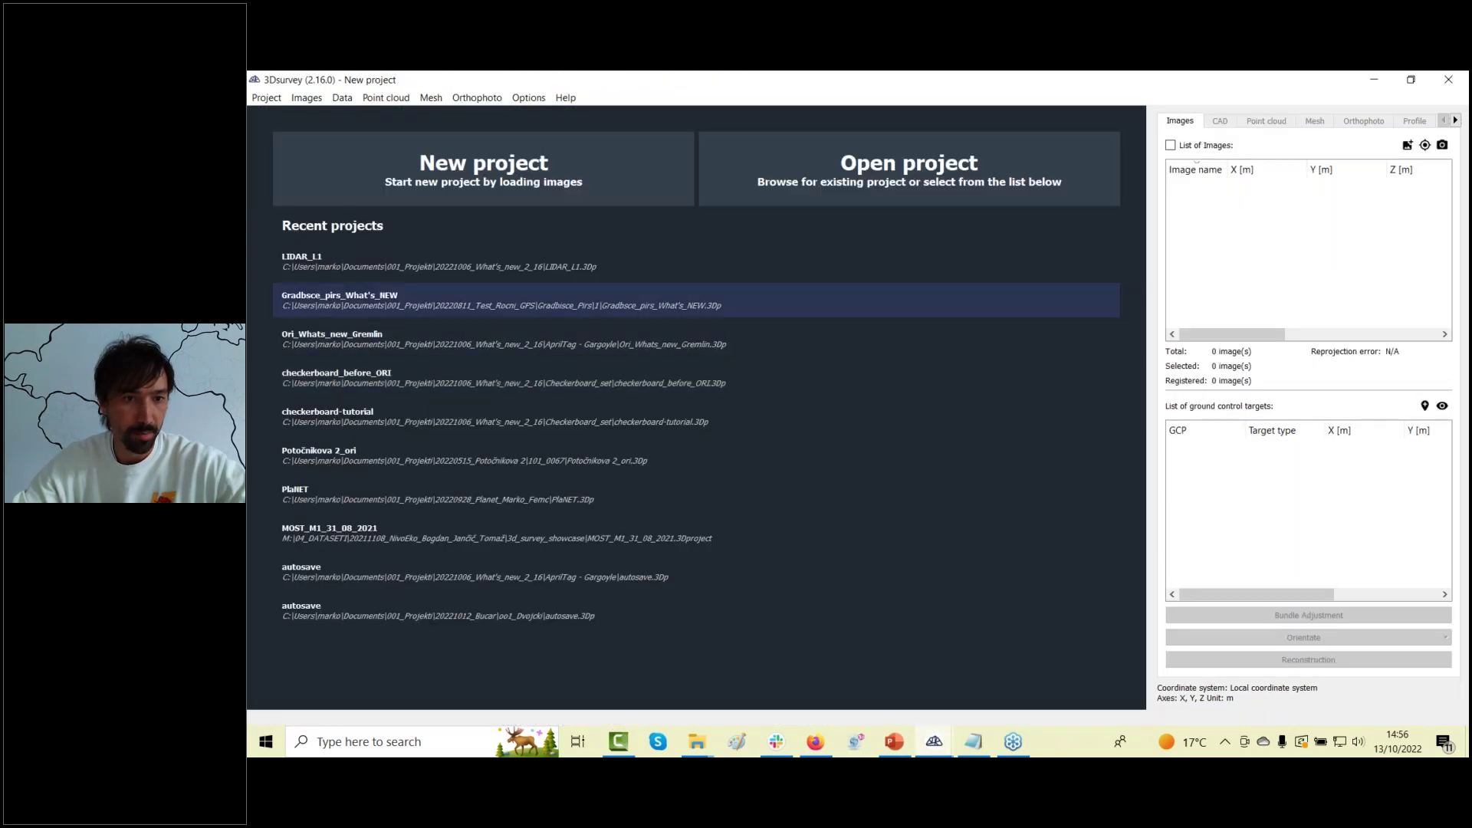
Open the PlaNET project from Recent projects and orbit around the solar-roof site.
click(374, 496)
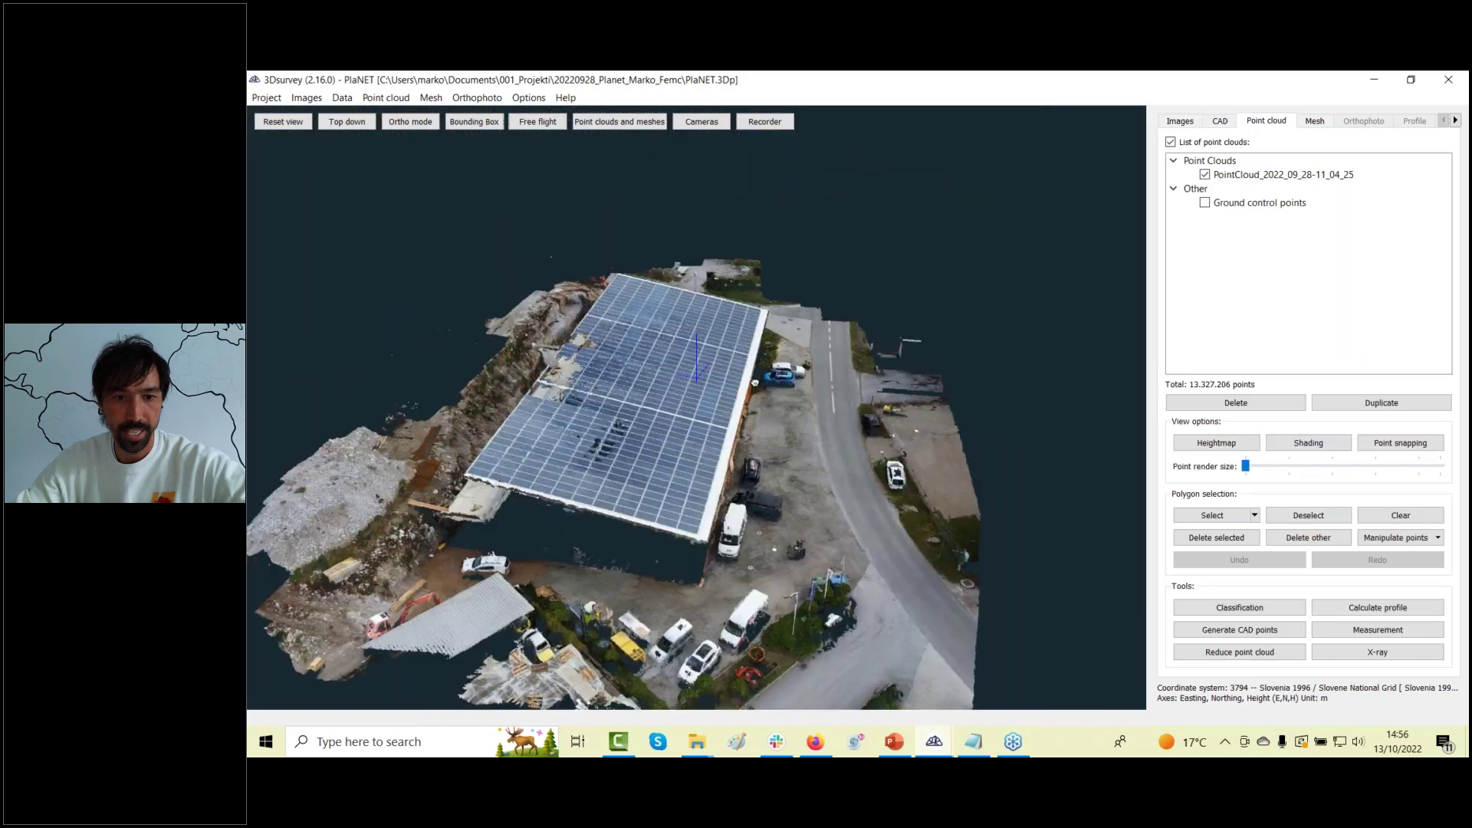
drag(713, 368, 821, 362)
drag(658, 499, 537, 494)
scroll(537, 516, up, 2)
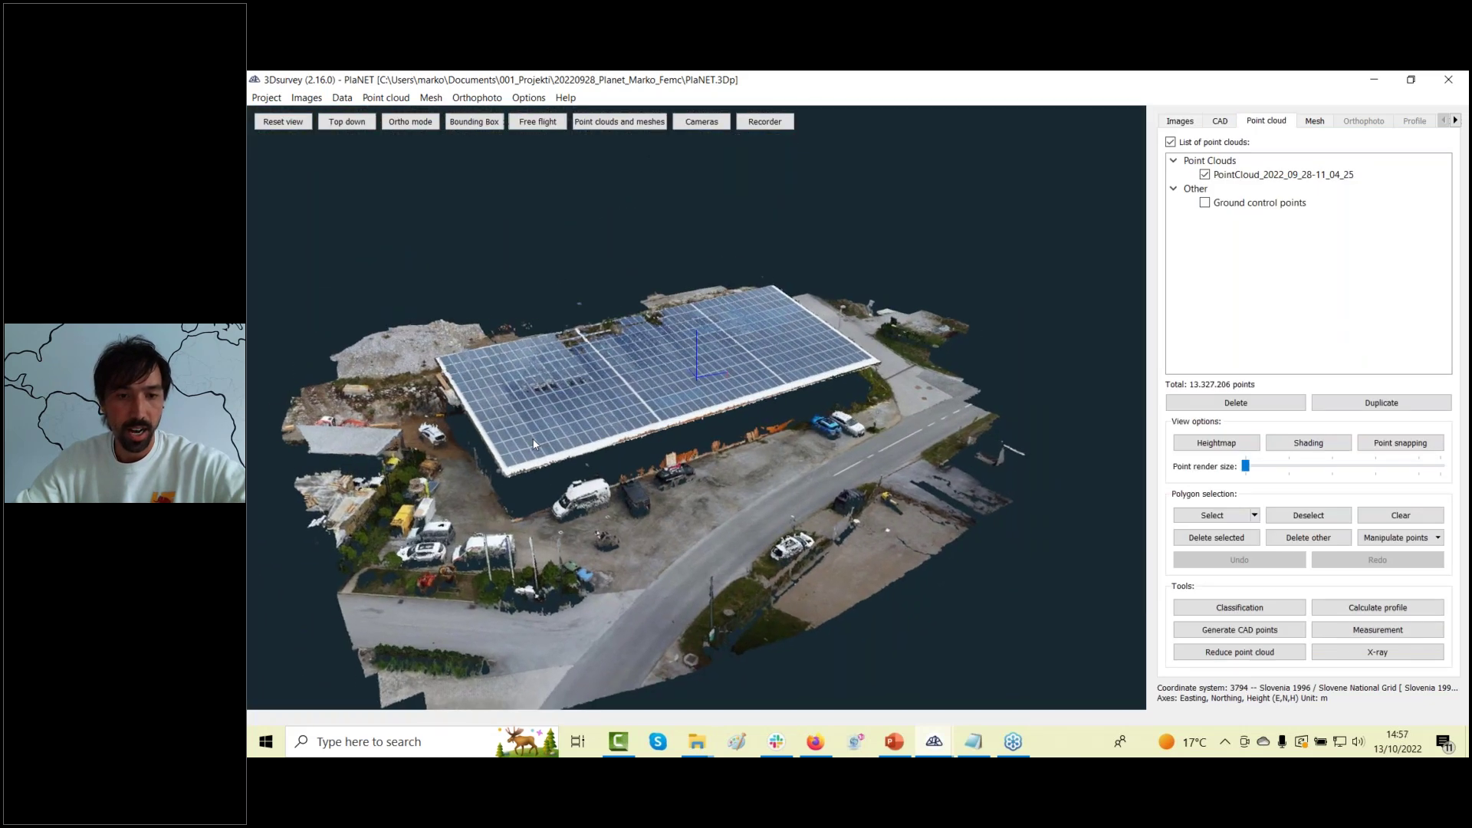
scroll(396, 413, up, 2)
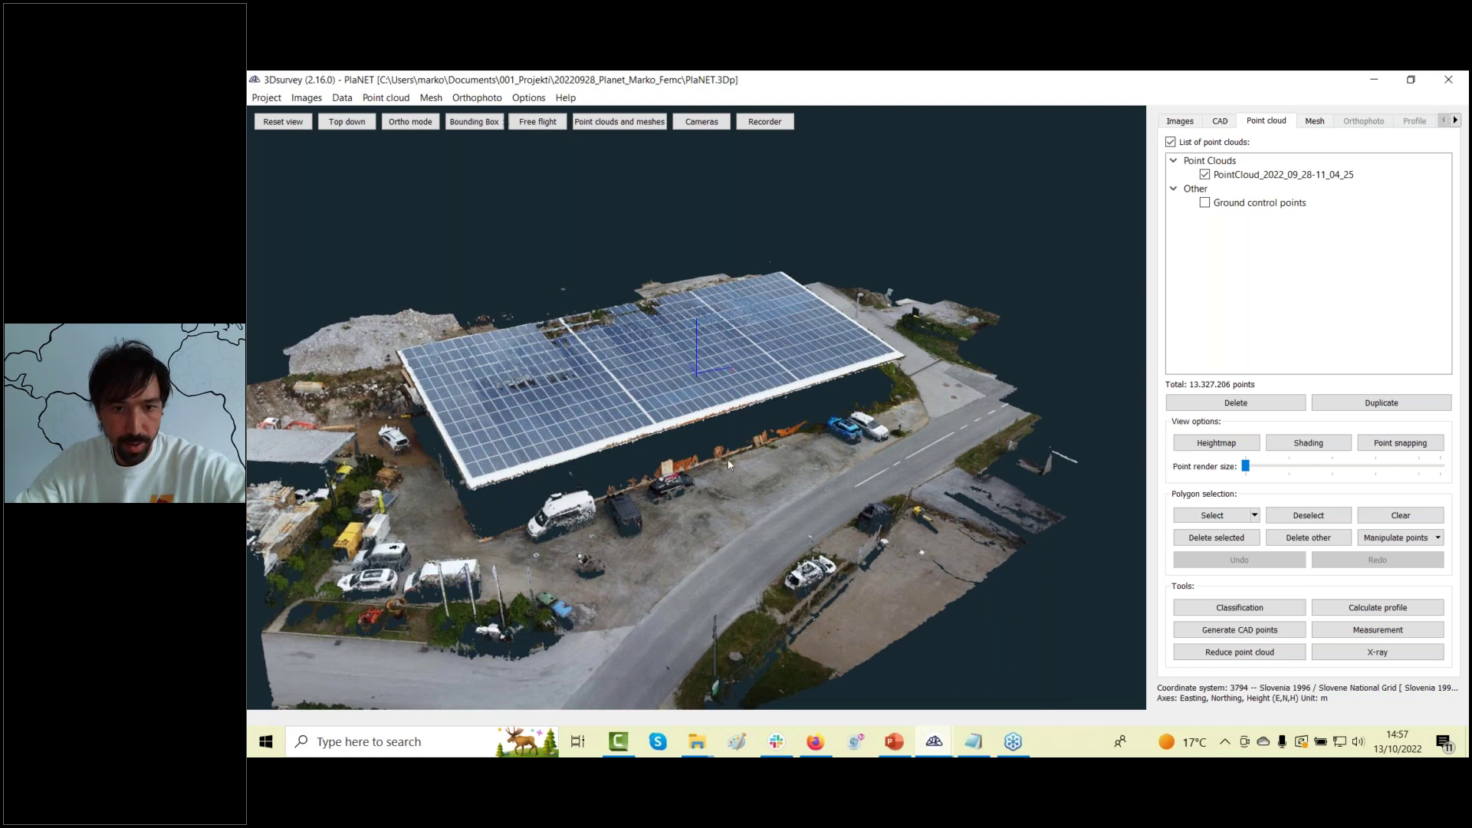
drag(435, 462, 391, 463)
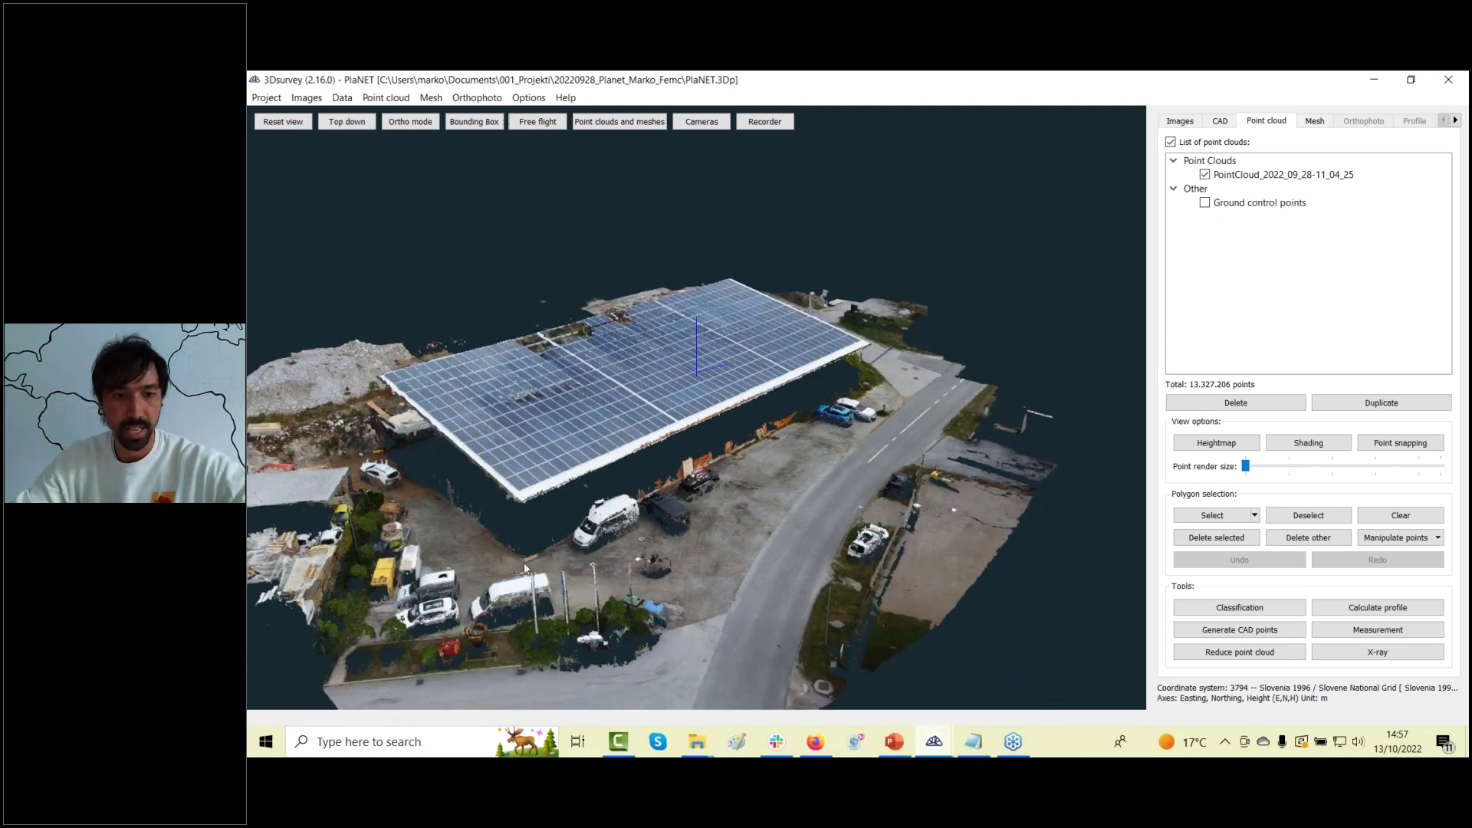
Zoom in and display the building as its textured 999,999-triangle mesh.
scroll(727, 402, up, 2)
click(1227, 124)
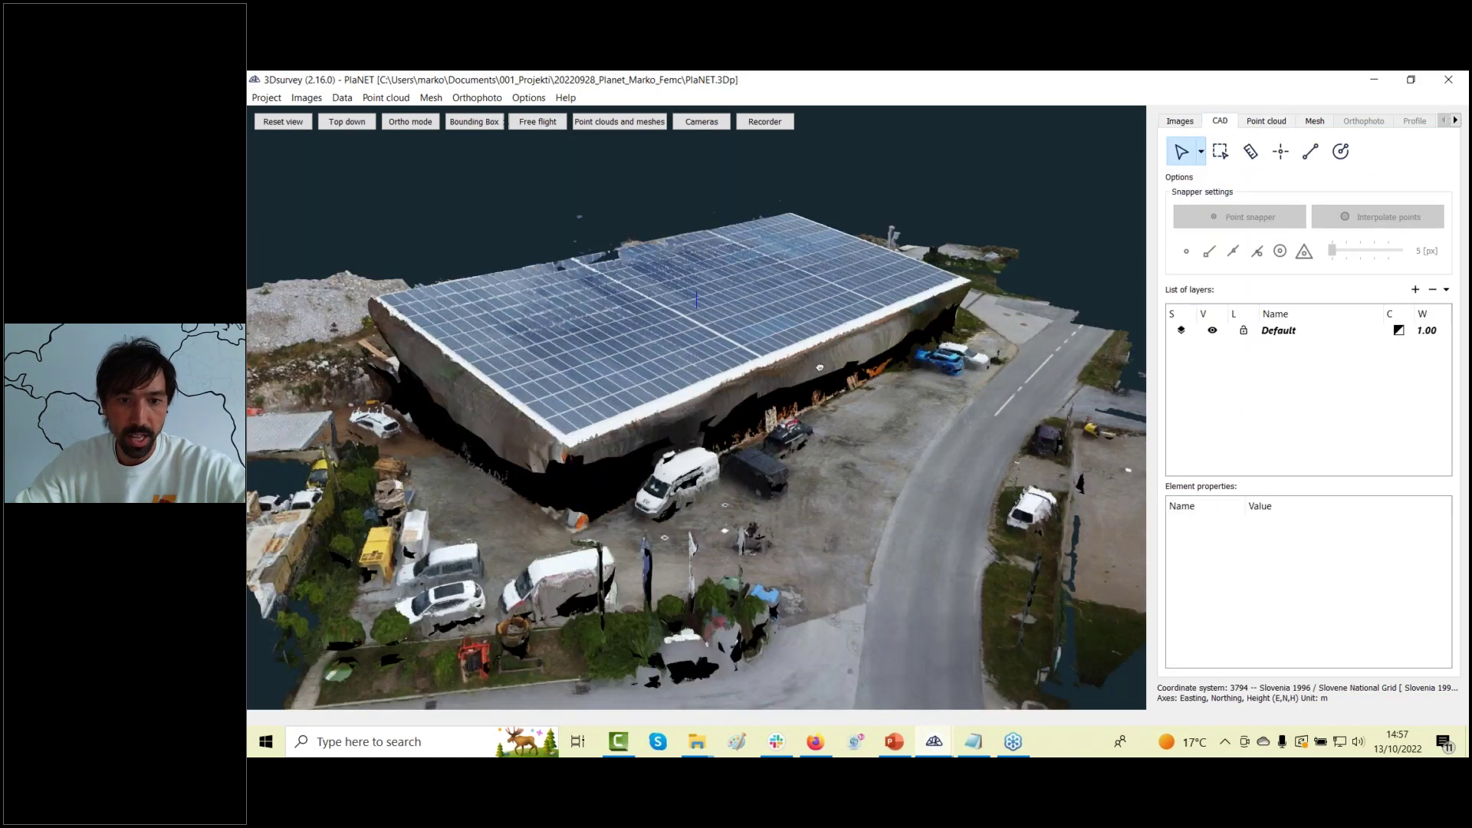
click(1314, 121)
Return from the Plannet mesh to the point cloud and activate the CAD Point tool.
click(1222, 176)
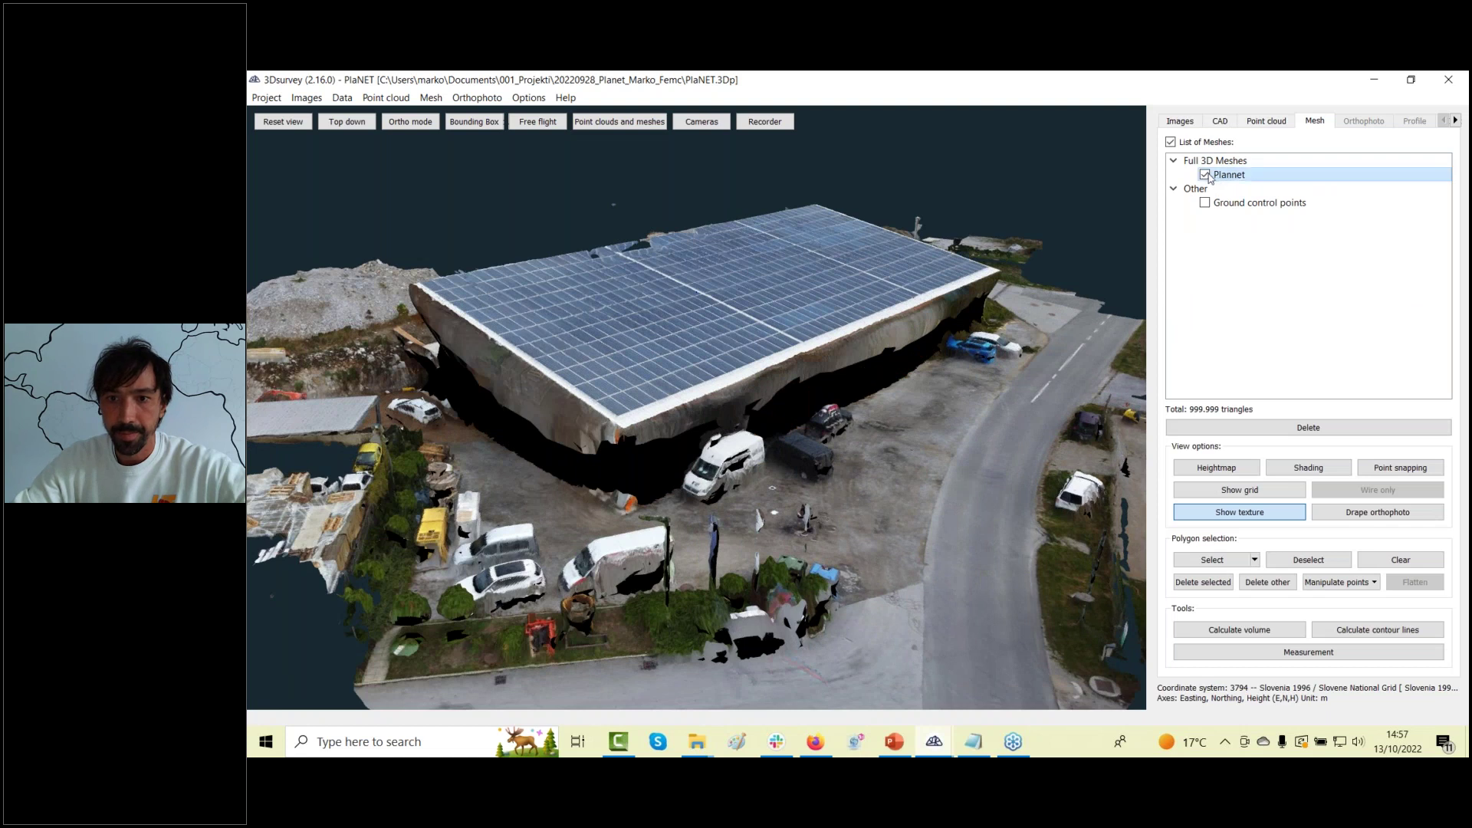
click(1266, 121)
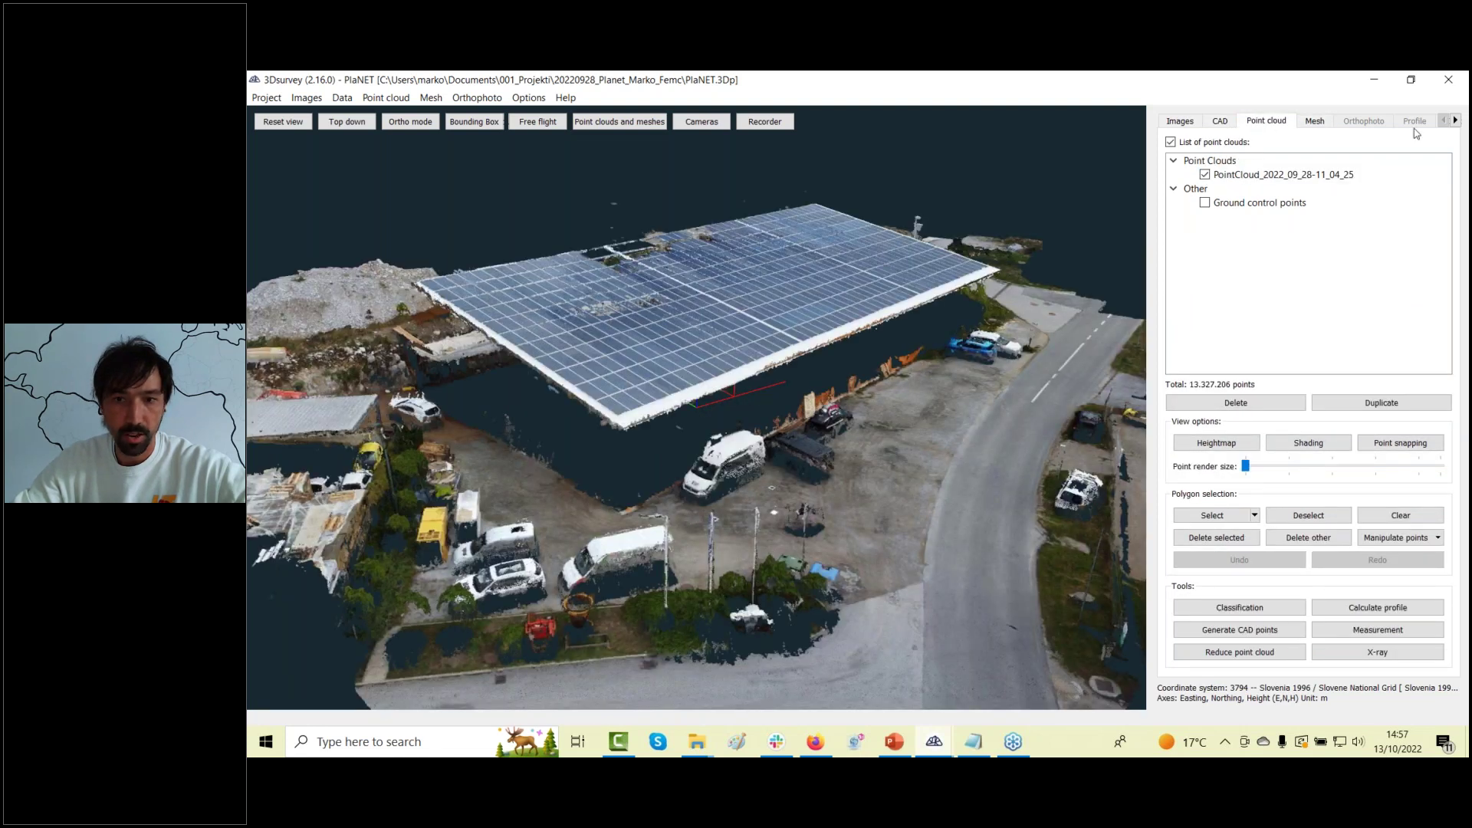
click(1221, 122)
click(1281, 151)
scroll(621, 443, up, 5)
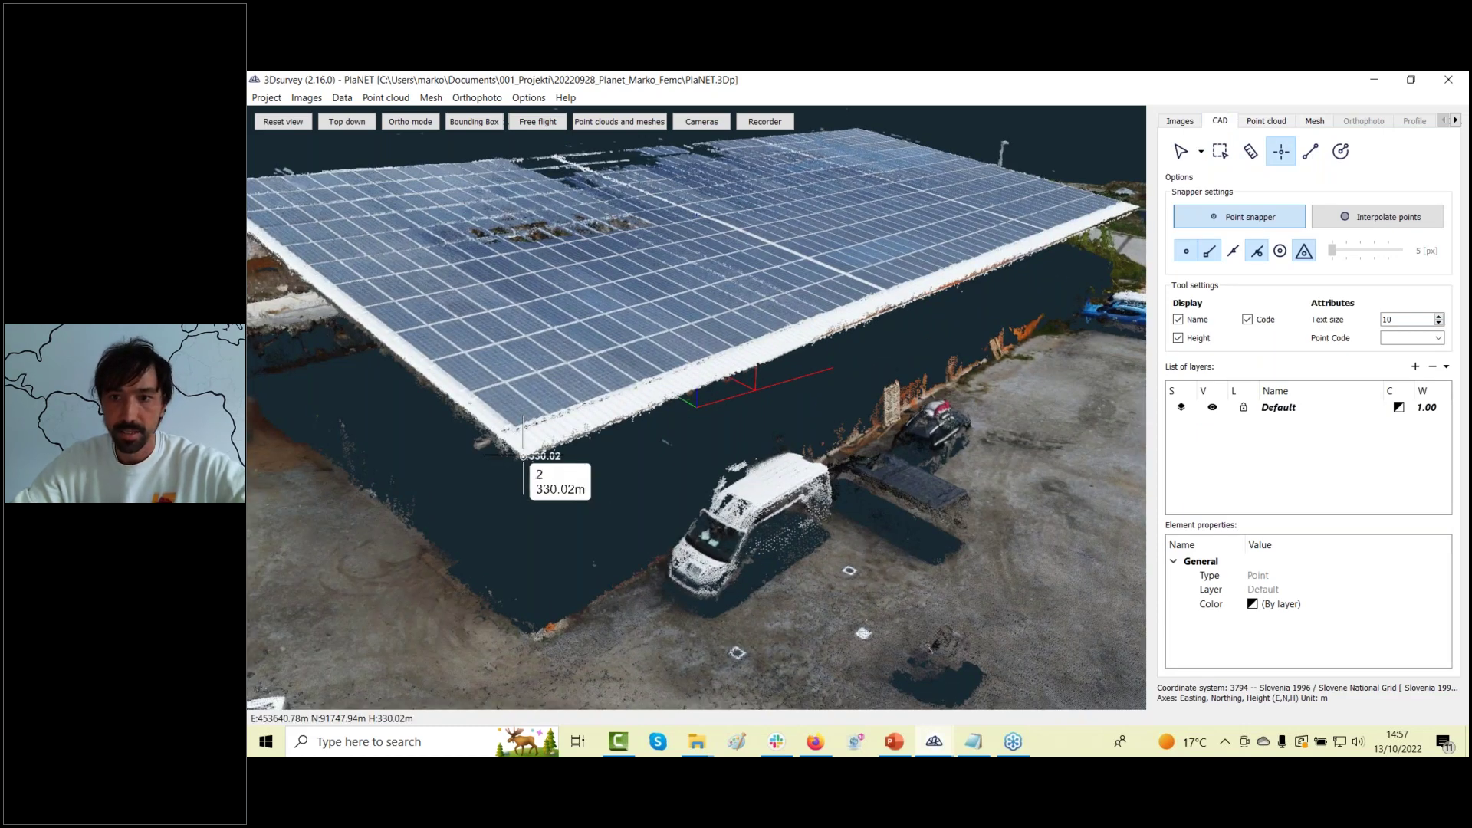
key(Escape)
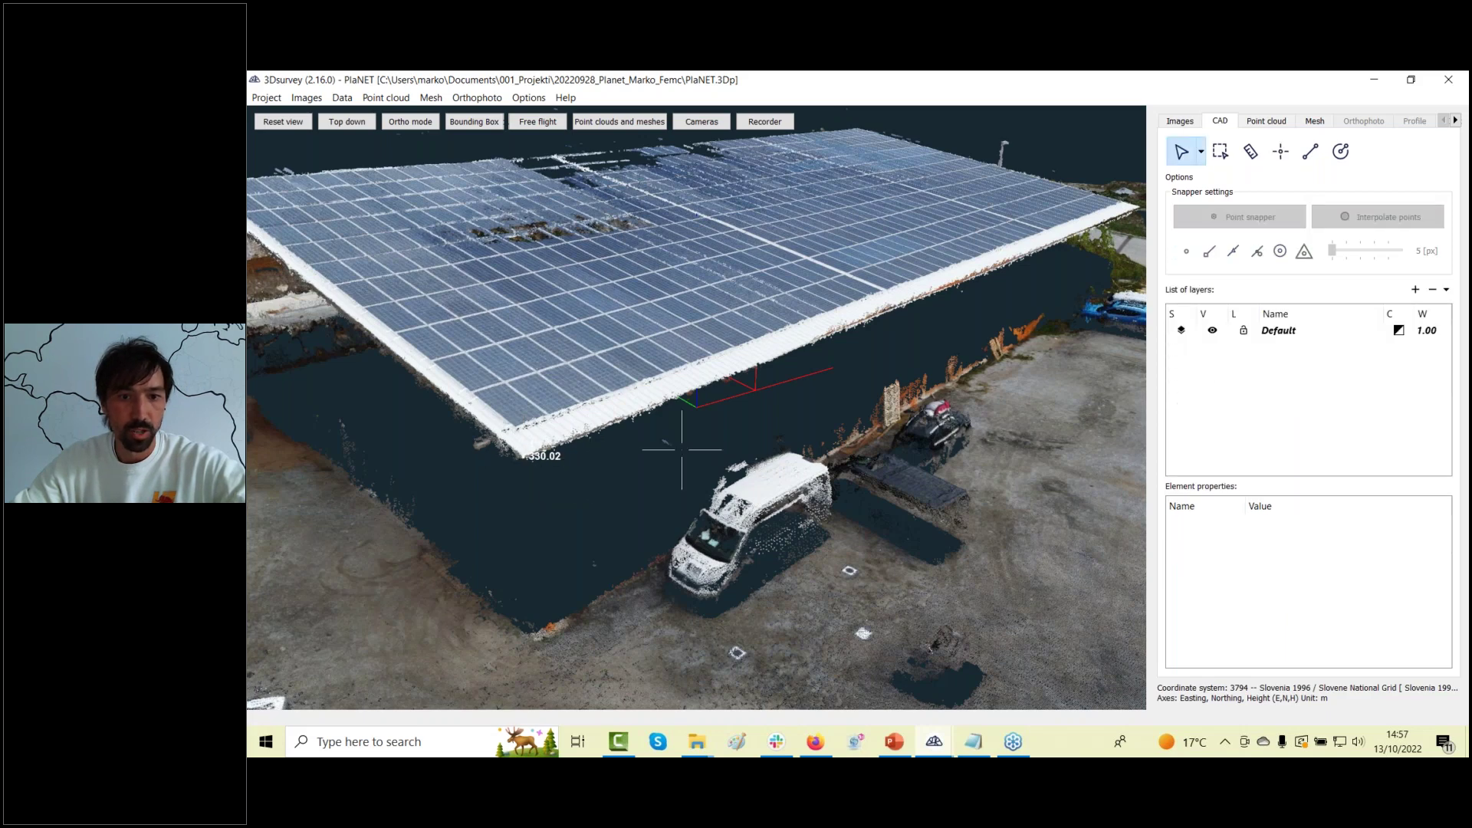
Place CAD point 2 on the solar-roof edge and bring up its source photos (19 of 74).
drag(667, 472, 562, 400)
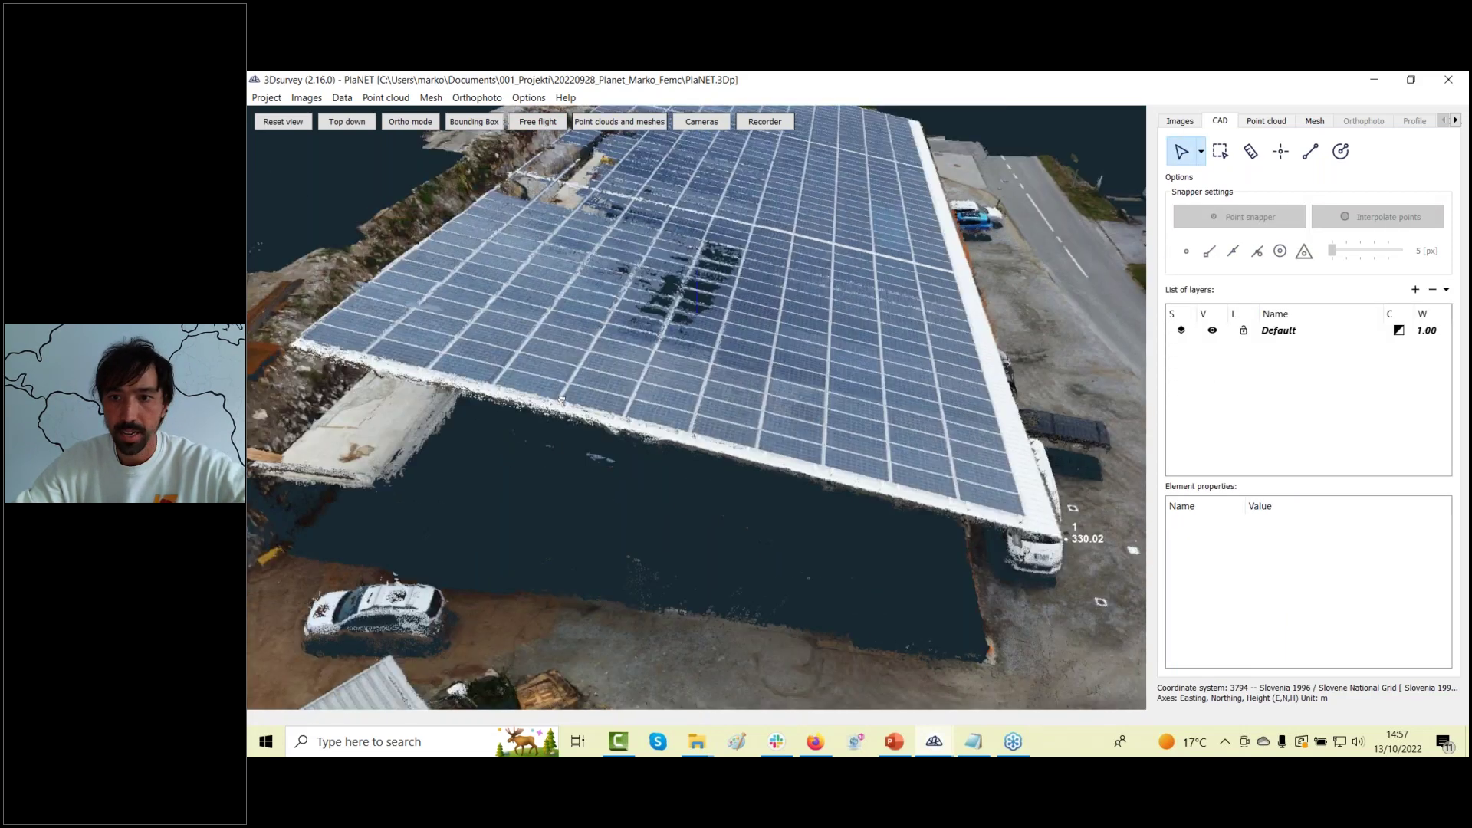
click(1280, 151)
click(334, 377)
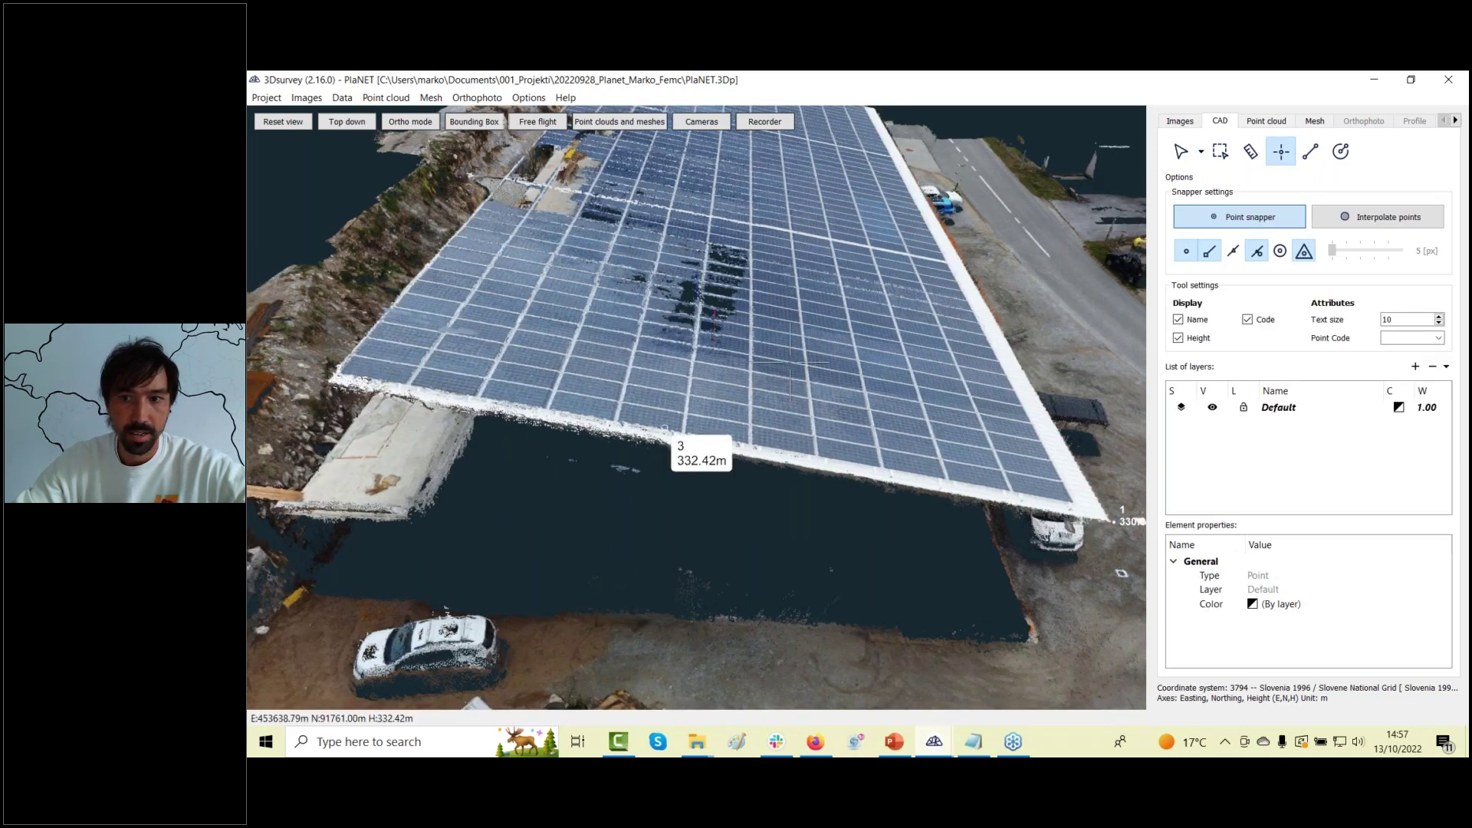
click(1303, 155)
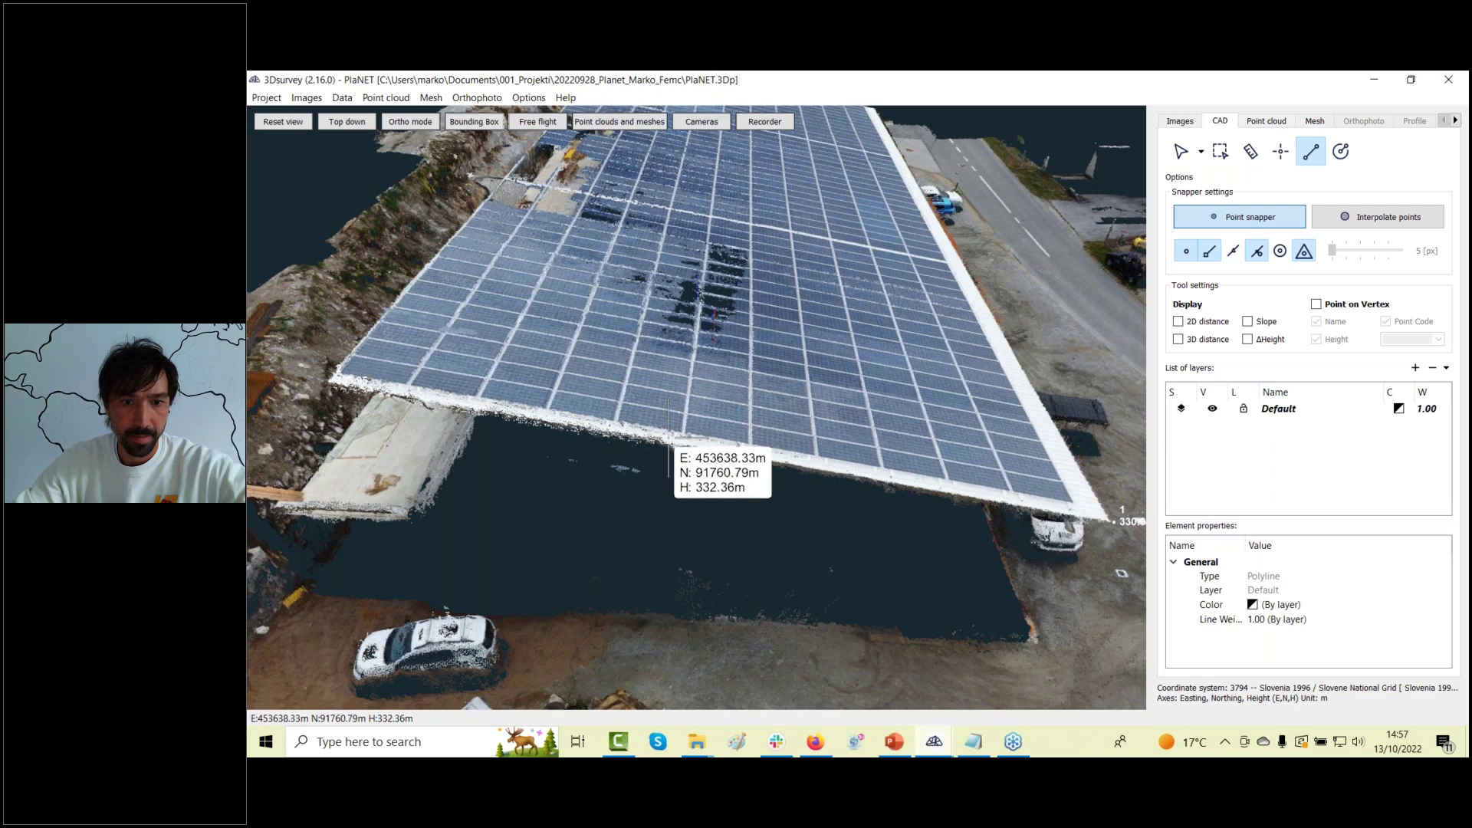
click(674, 459)
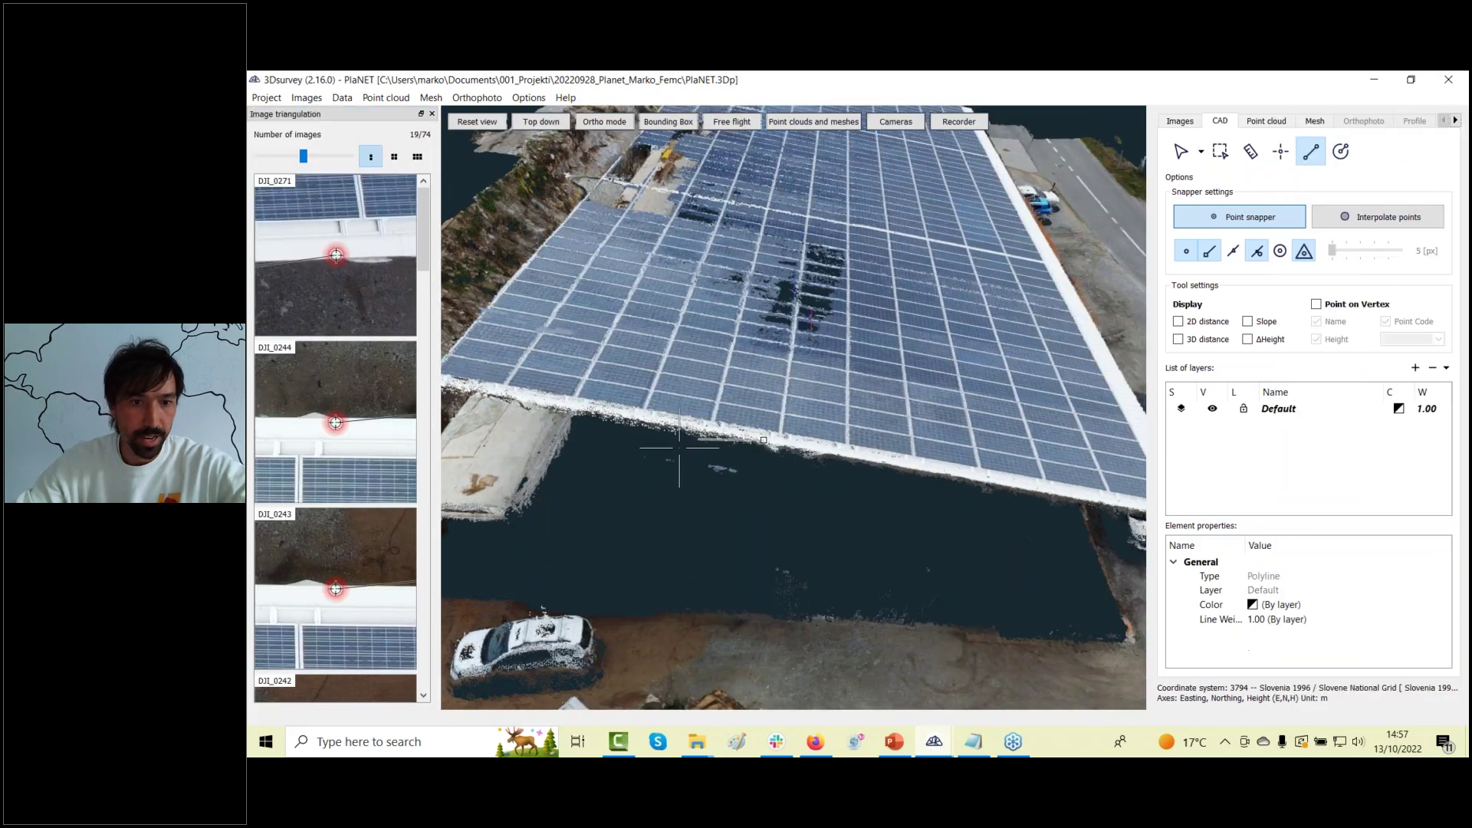
key(Escape)
Move point 2's markers onto the roof corner in DJI_0271 and DJI_0272, raising it to 333.904 m.
drag(452, 429, 633, 399)
click(633, 383)
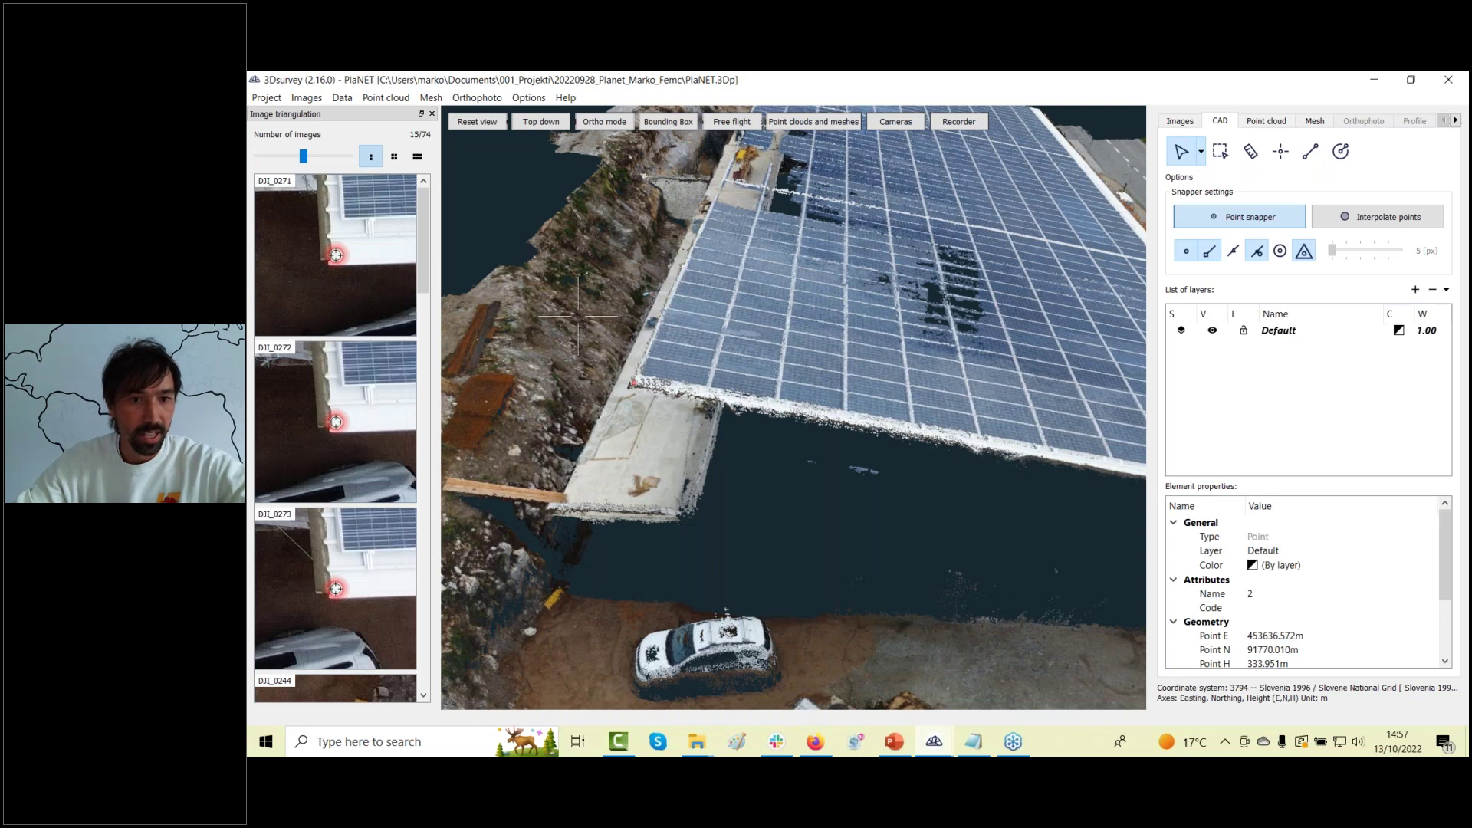
key(Escape)
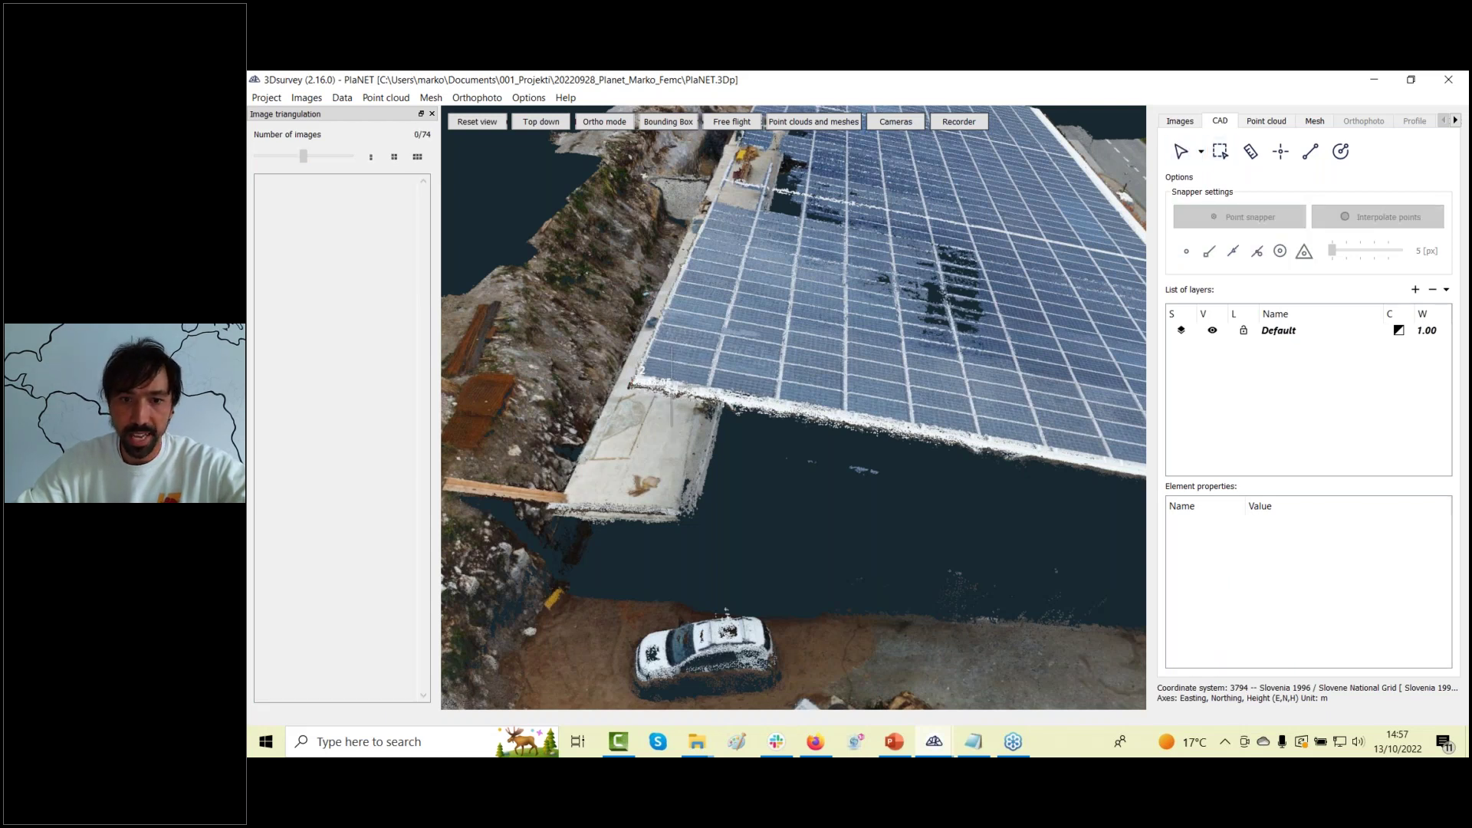
click(636, 381)
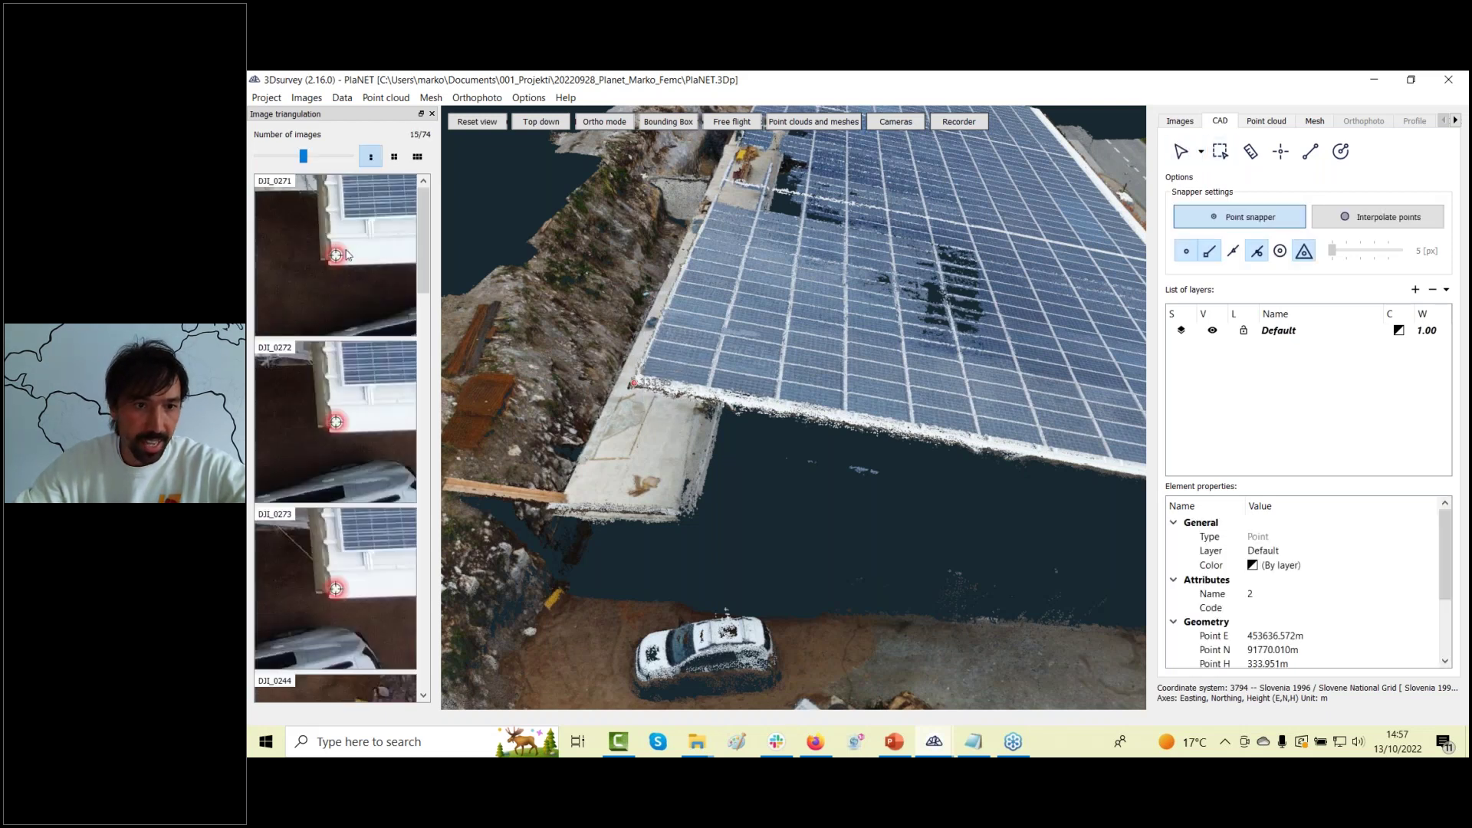
drag(336, 259, 331, 263)
drag(336, 426, 331, 430)
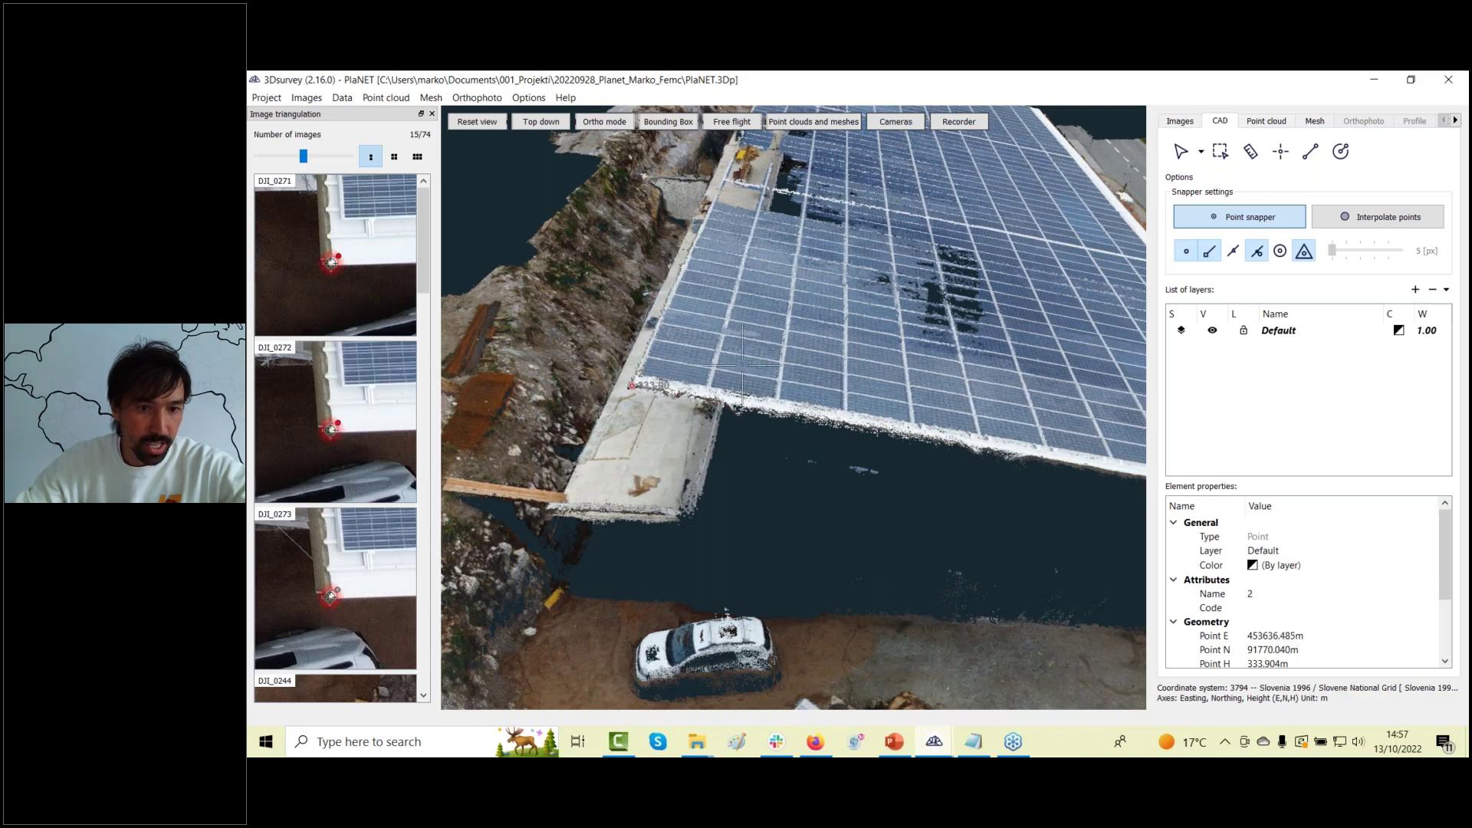
click(731, 400)
Zoom and orbit around the roof corner to check point 2's refined position.
scroll(731, 400, down, 5)
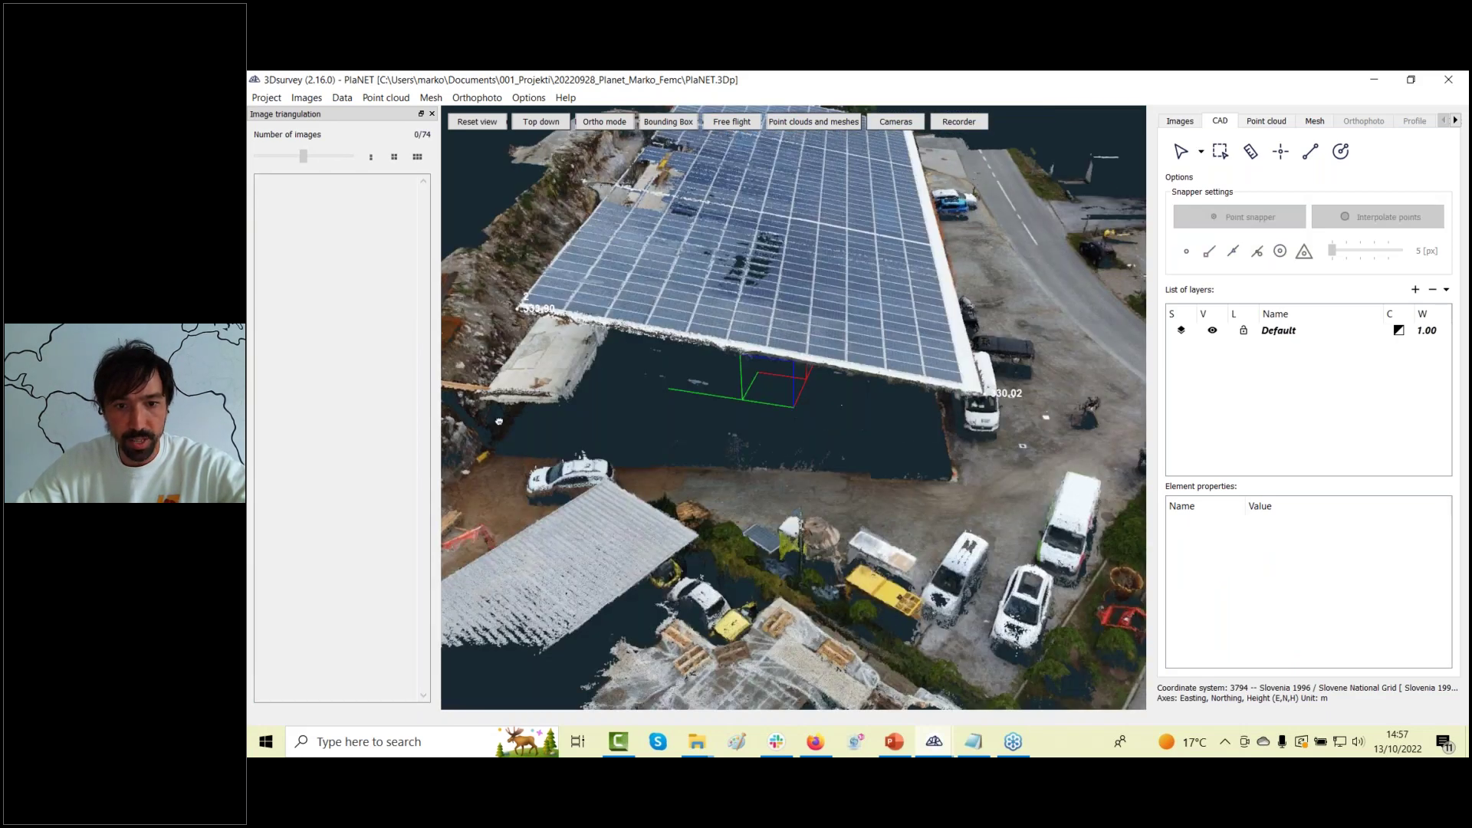
drag(731, 400, 794, 483)
scroll(795, 483, up, 3)
scroll(718, 492, up, 8)
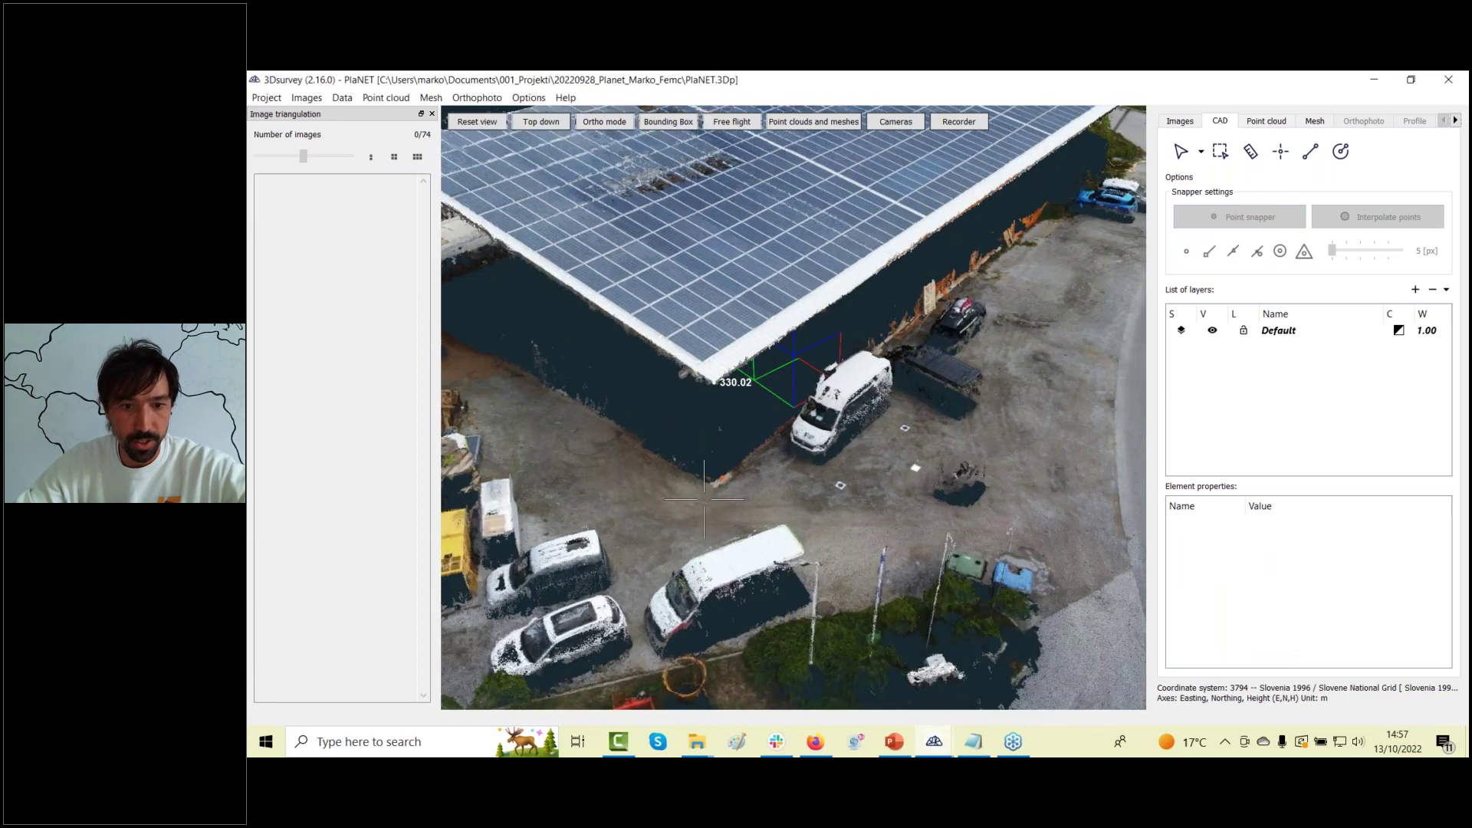
scroll(740, 485, down, 4)
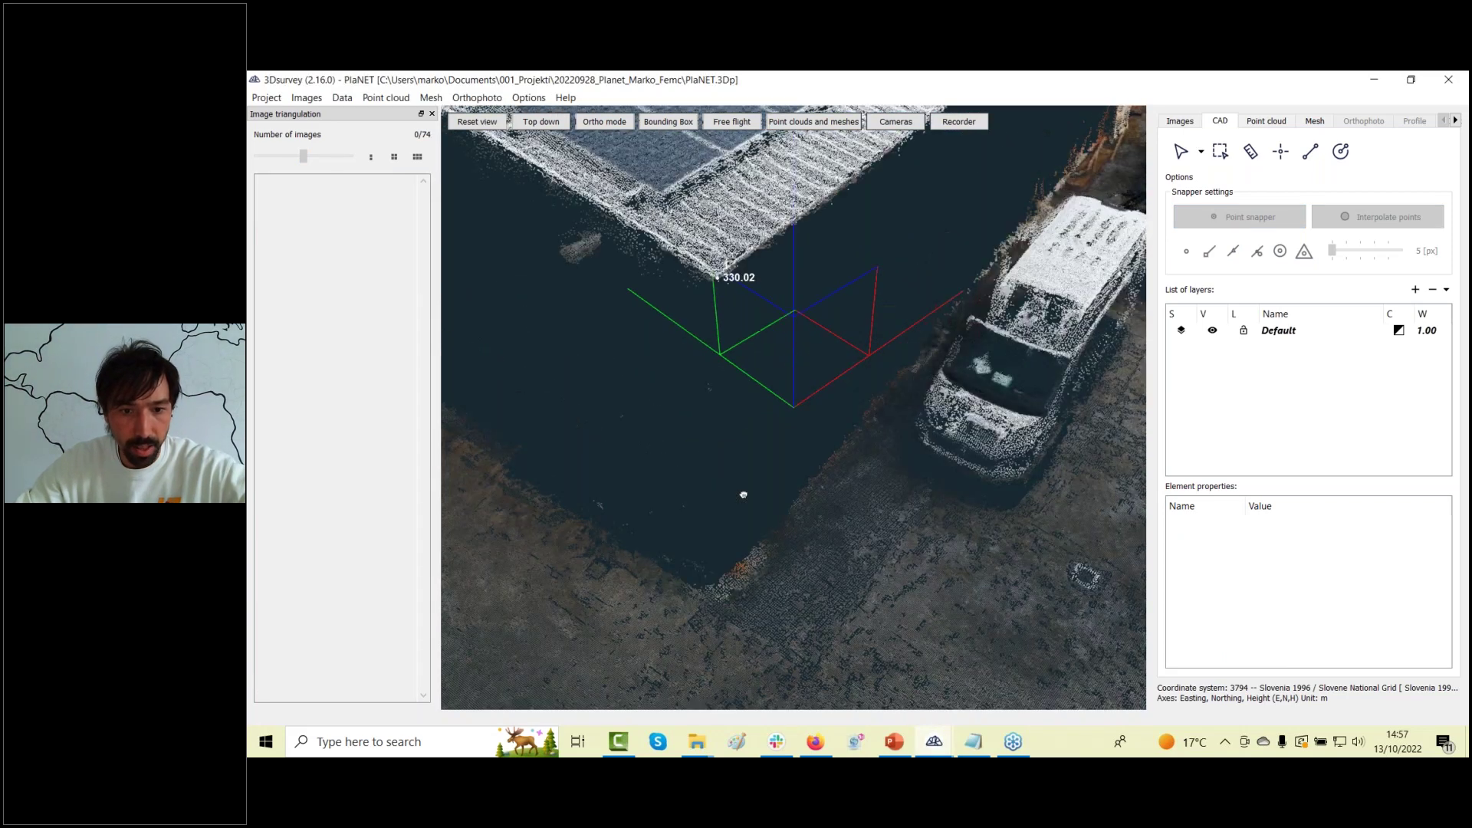
scroll(756, 486, up, 4)
scroll(759, 481, down, 3)
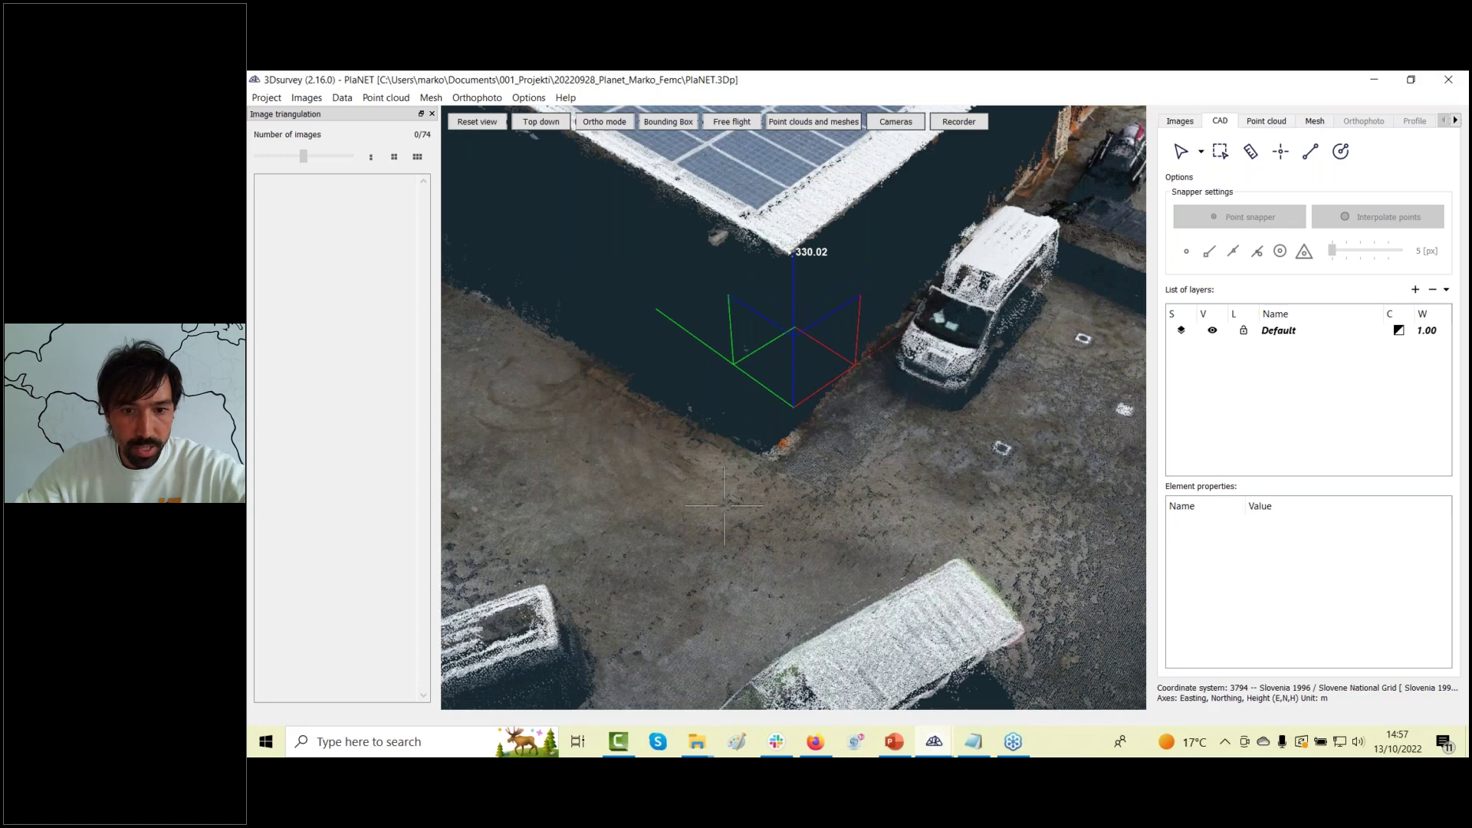
scroll(725, 505, down, 5)
scroll(759, 495, up, 5)
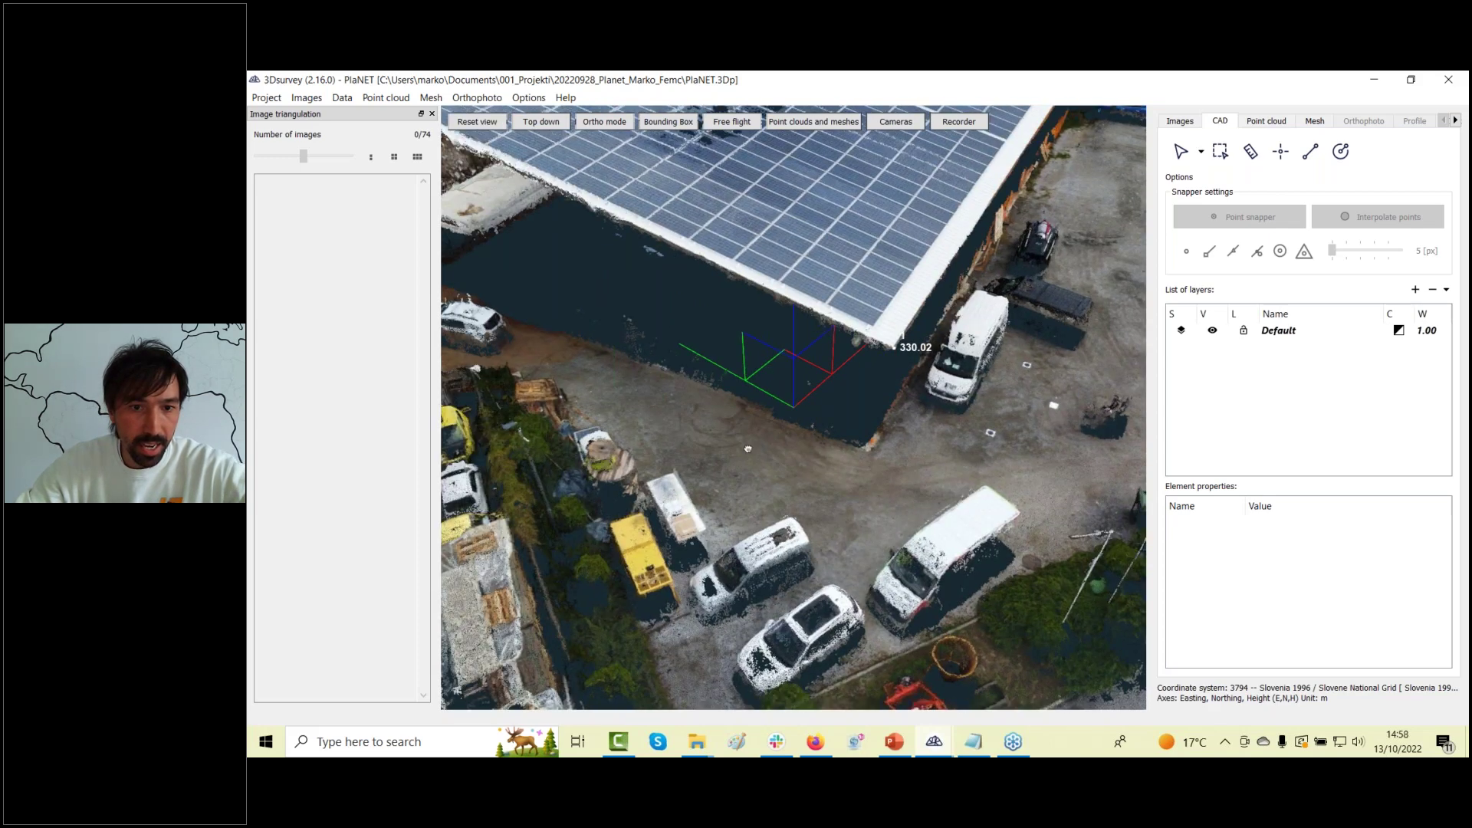
scroll(766, 492, up, 5)
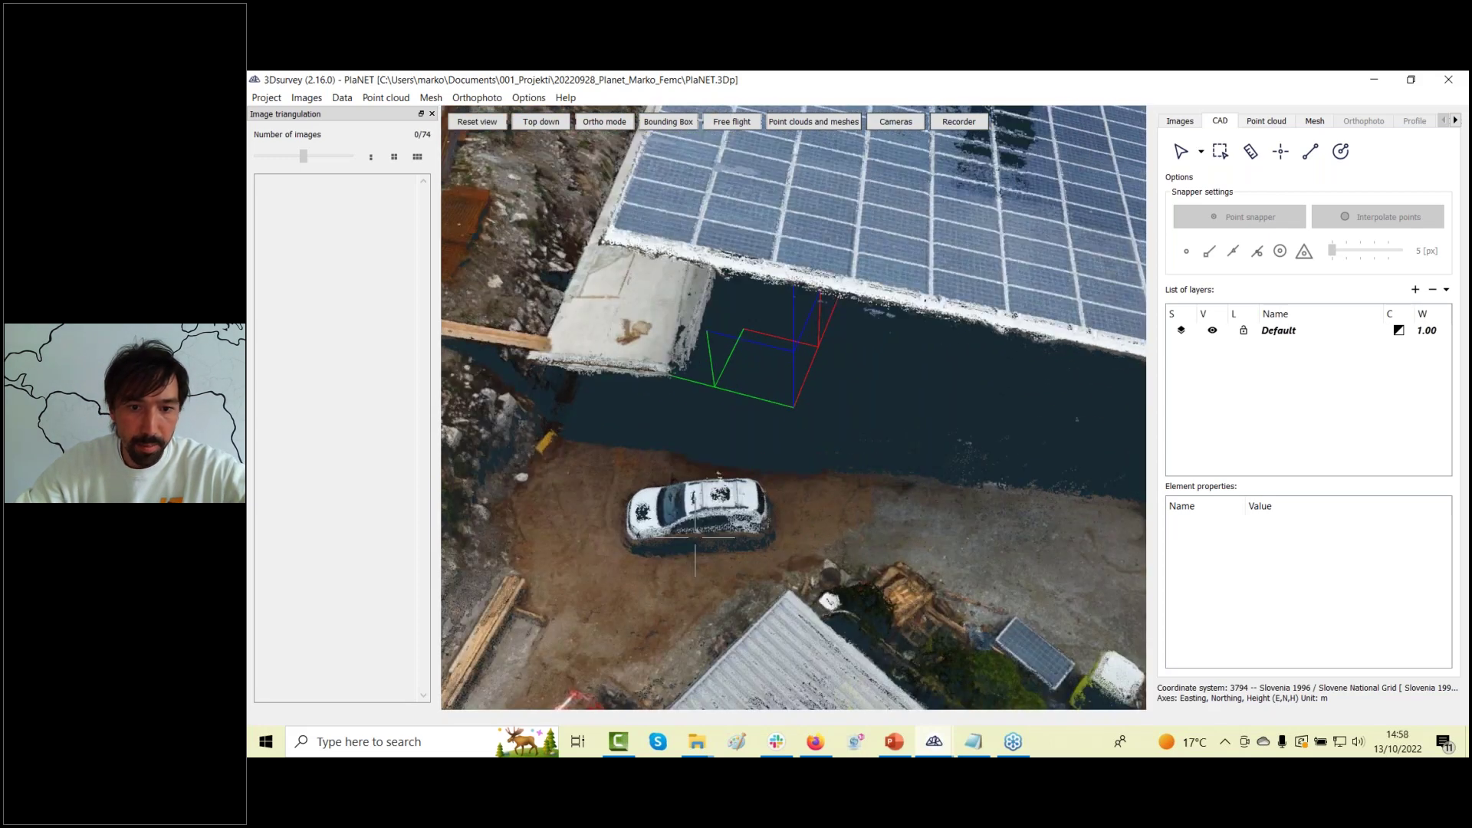
scroll(624, 516, up, 5)
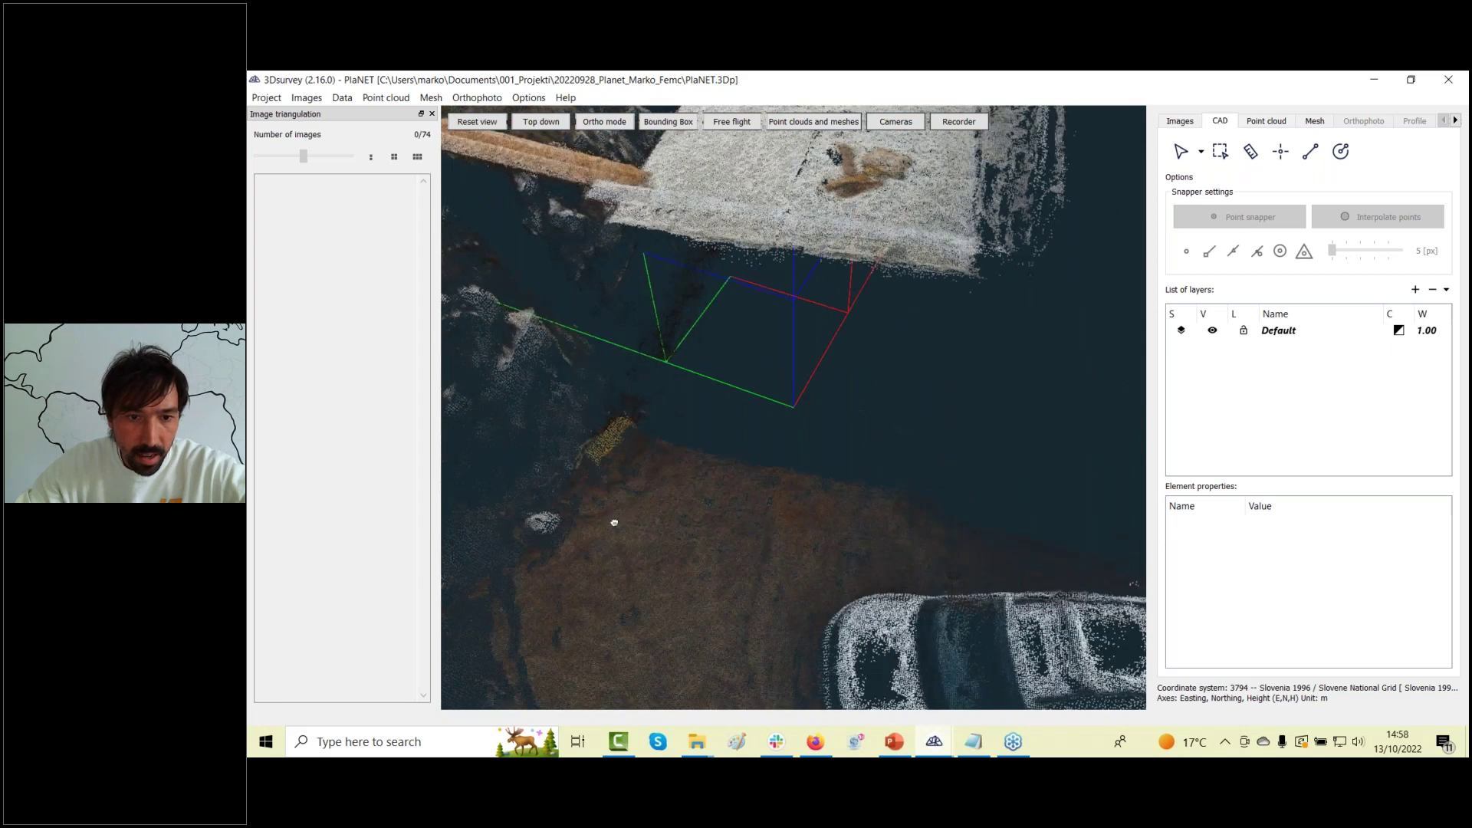
Place CAD point 3 on the road edge at the yellow ground marker.
click(1311, 151)
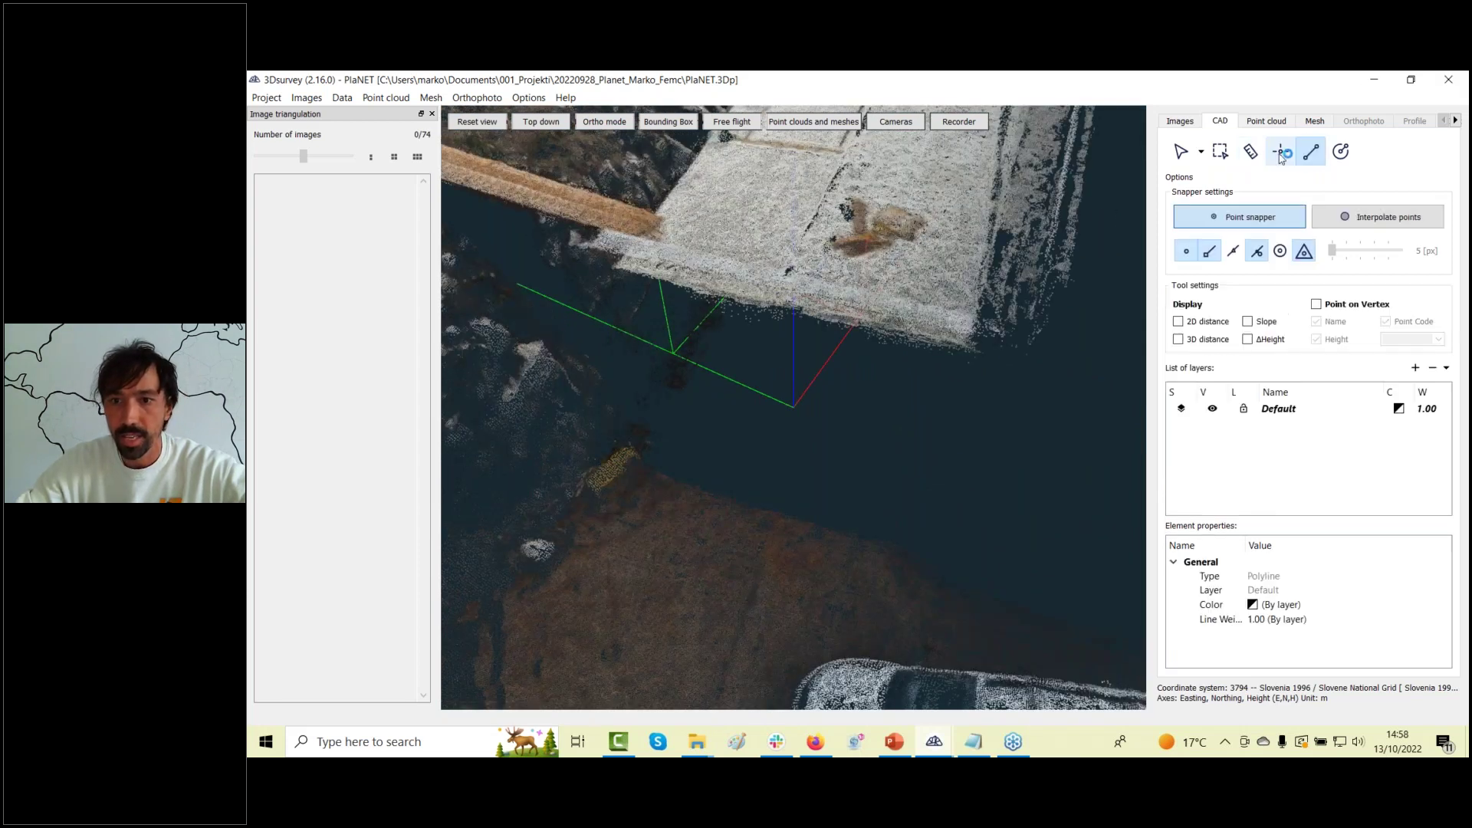
click(602, 503)
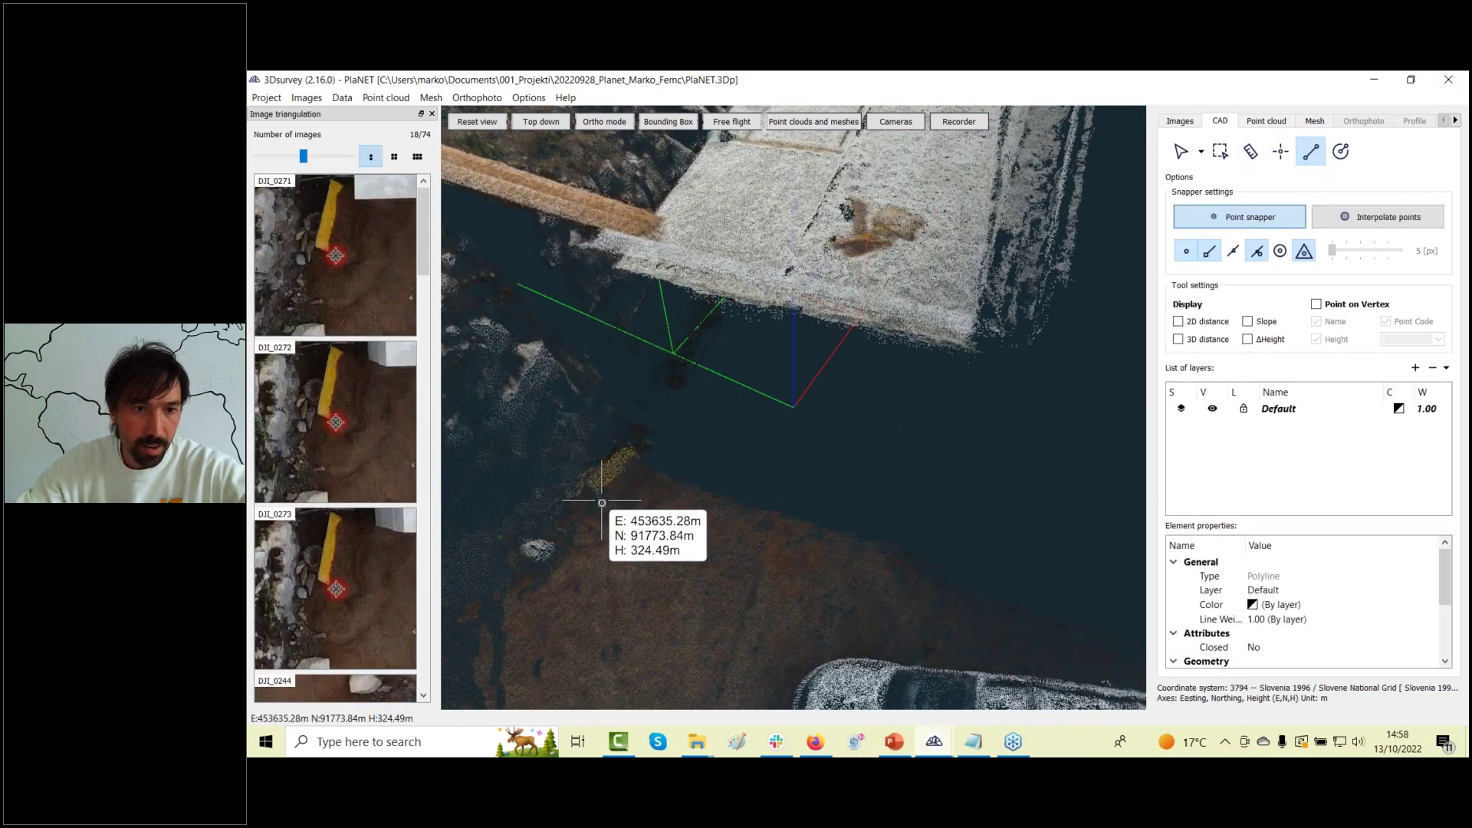
key(Escape)
click(1279, 152)
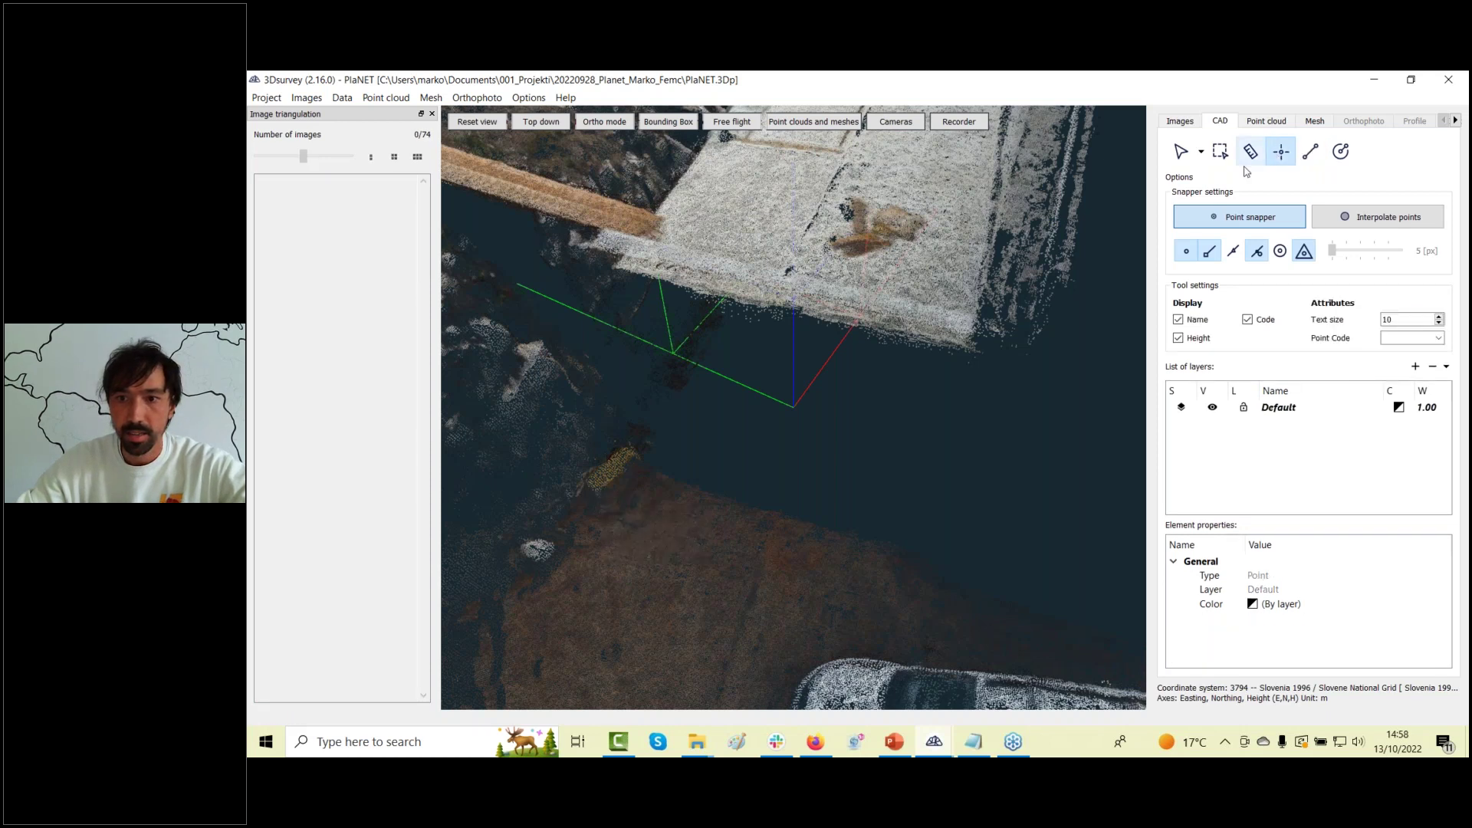
click(595, 496)
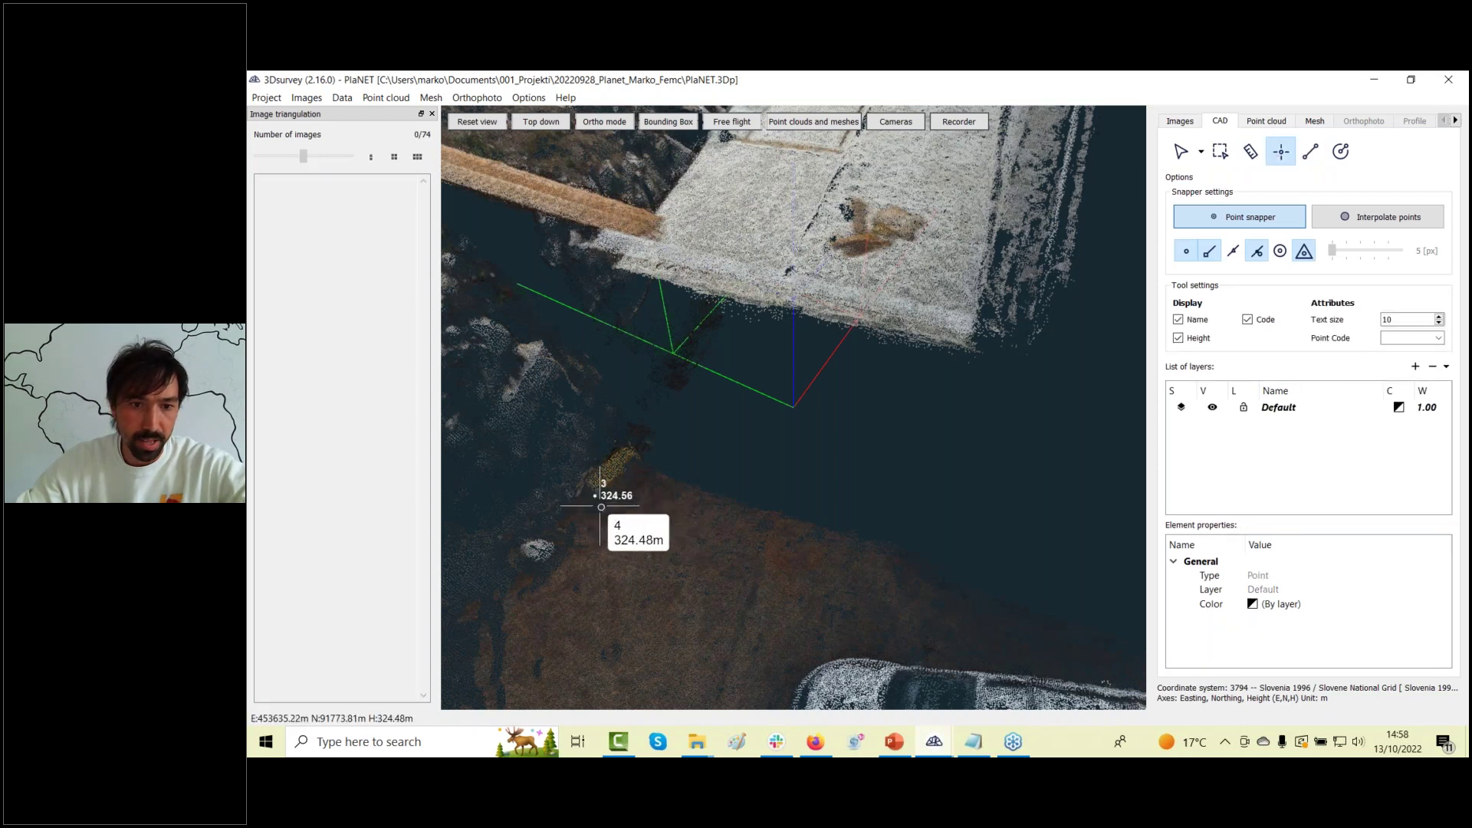
key(Escape)
click(1310, 151)
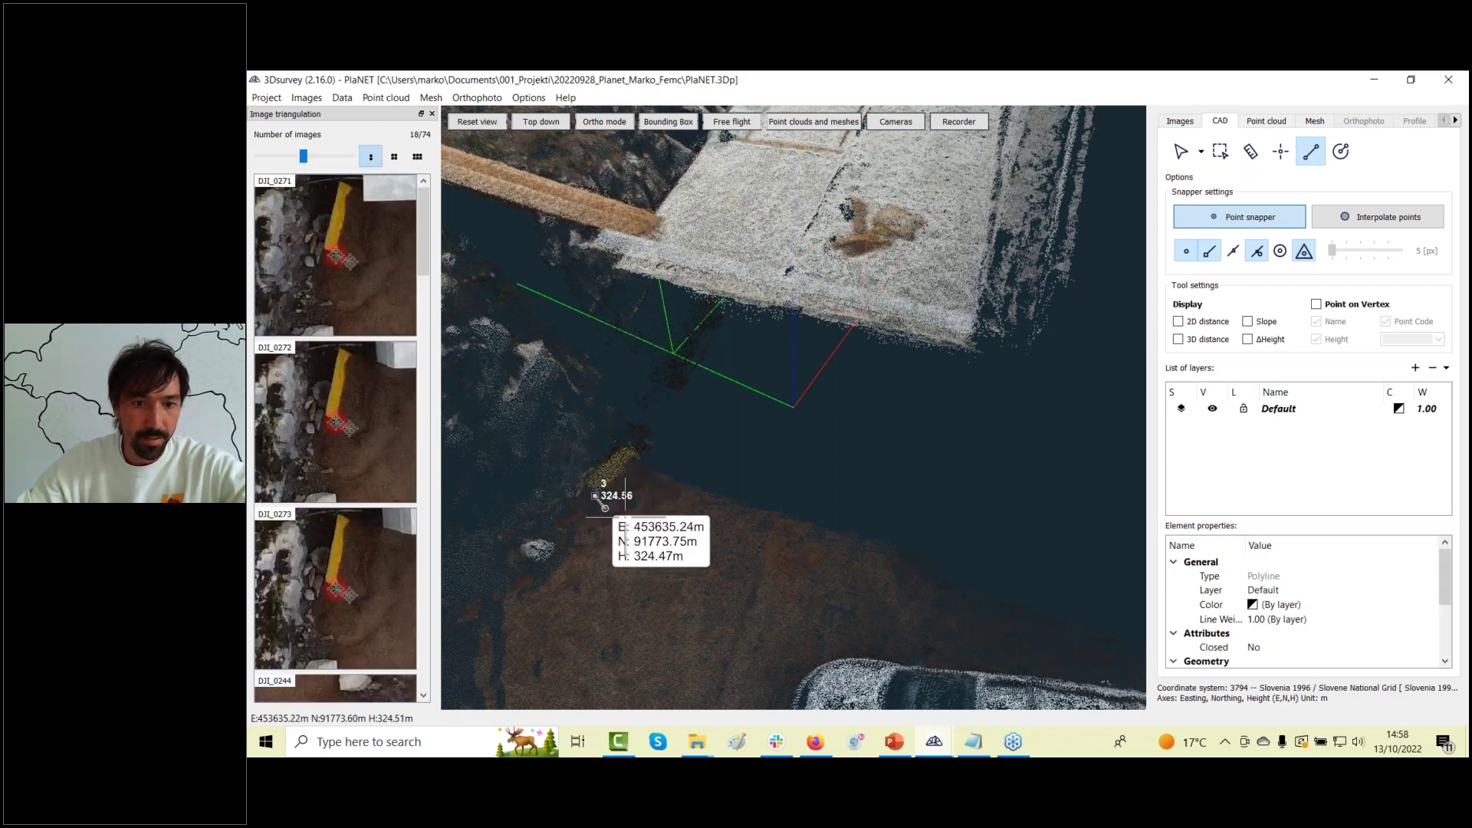
key(Escape)
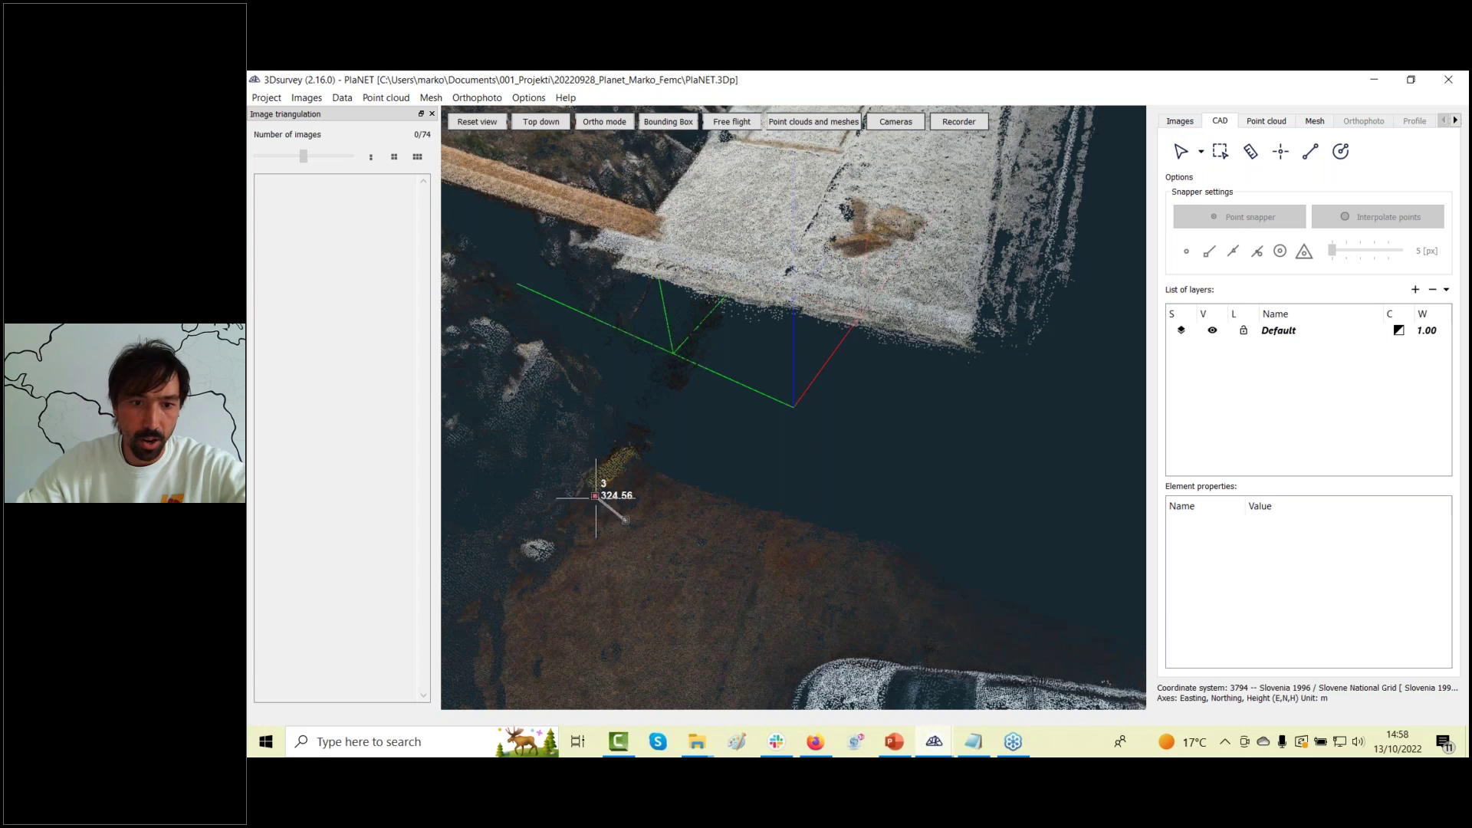
Re-mark point 3 in photos DJI_0271 and DJI_0272, refining its height from 324.56 to 324.68.
click(596, 496)
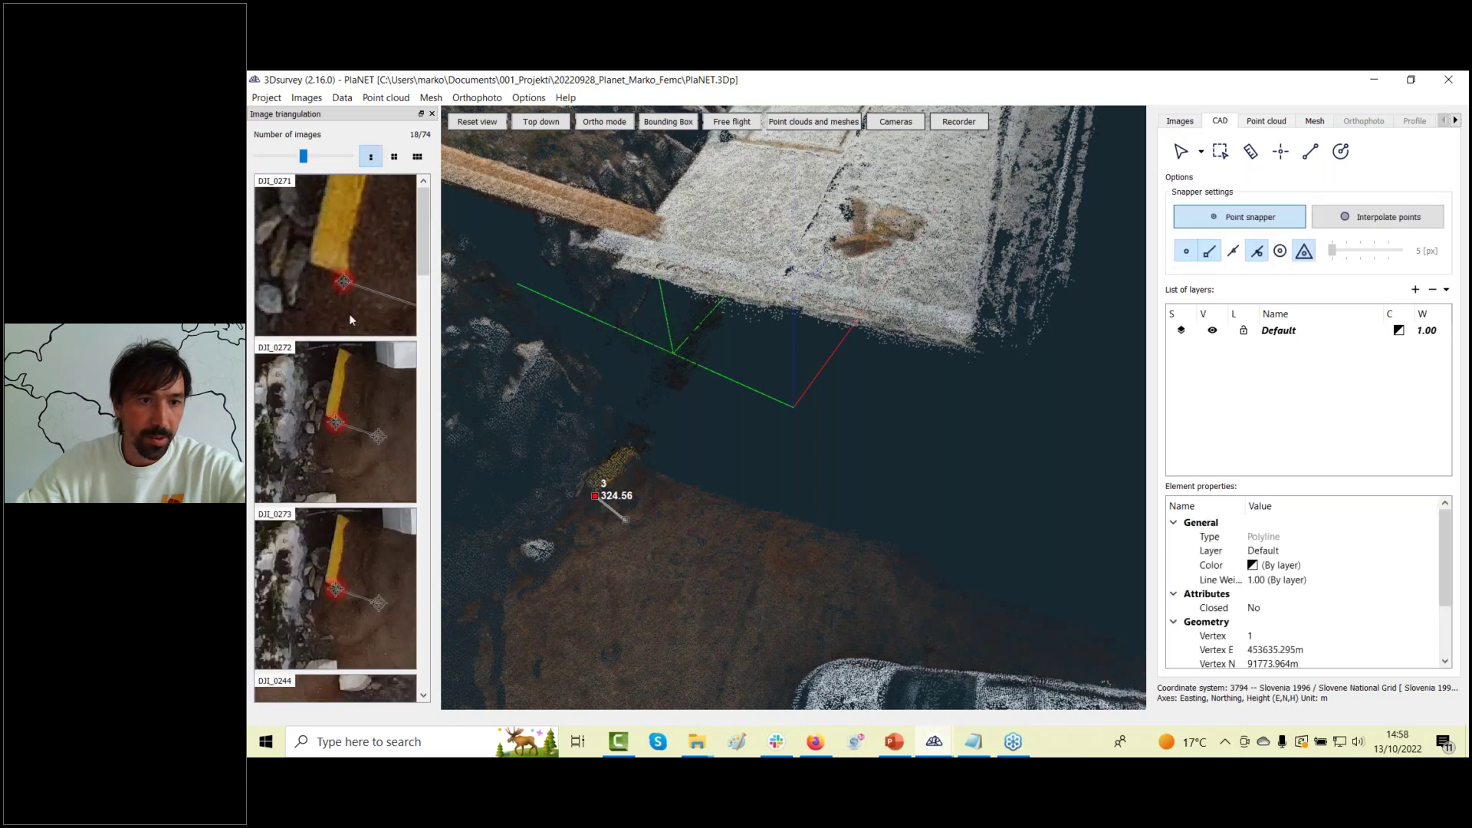
click(345, 274)
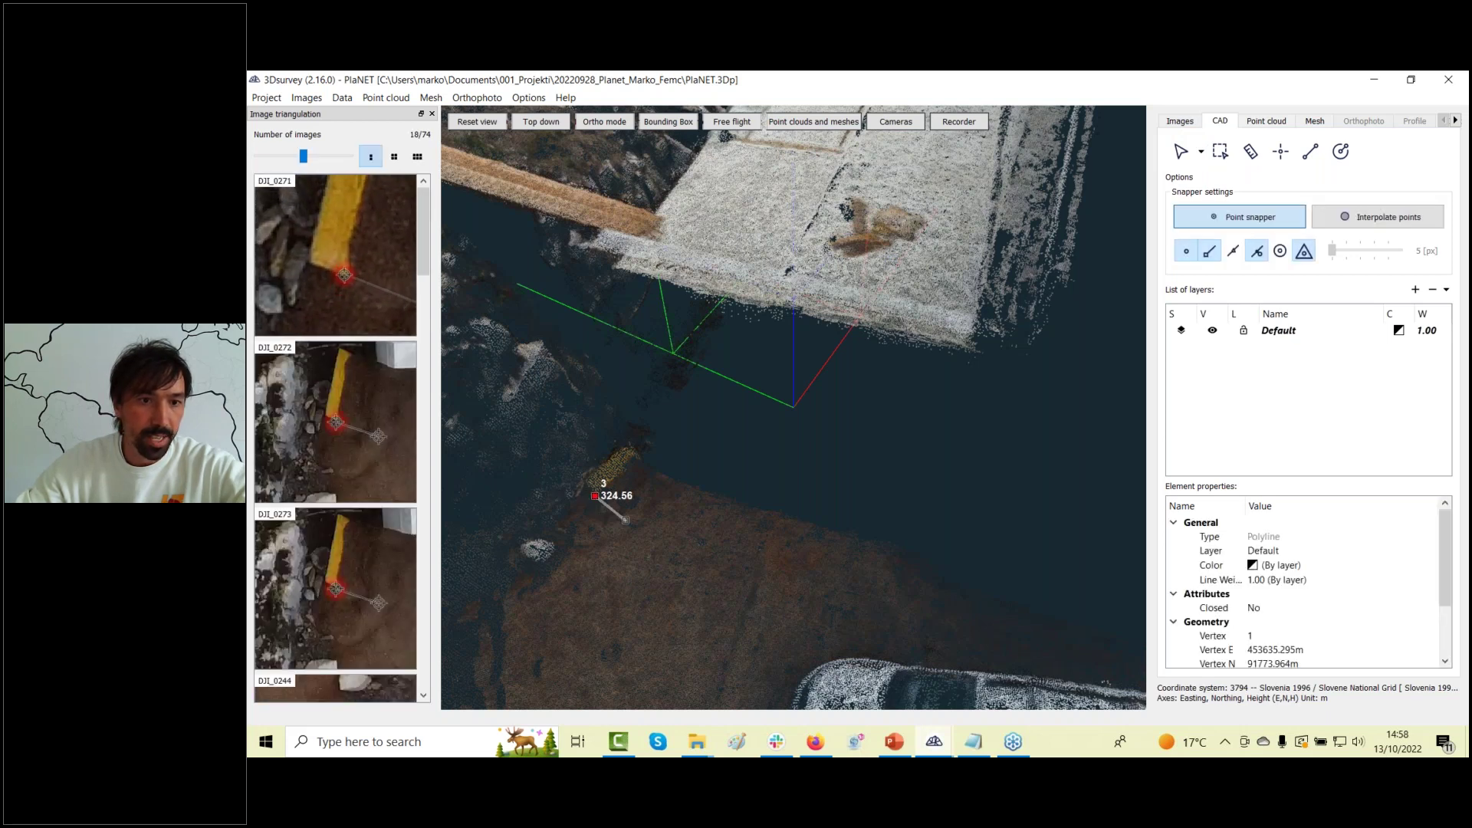
click(340, 422)
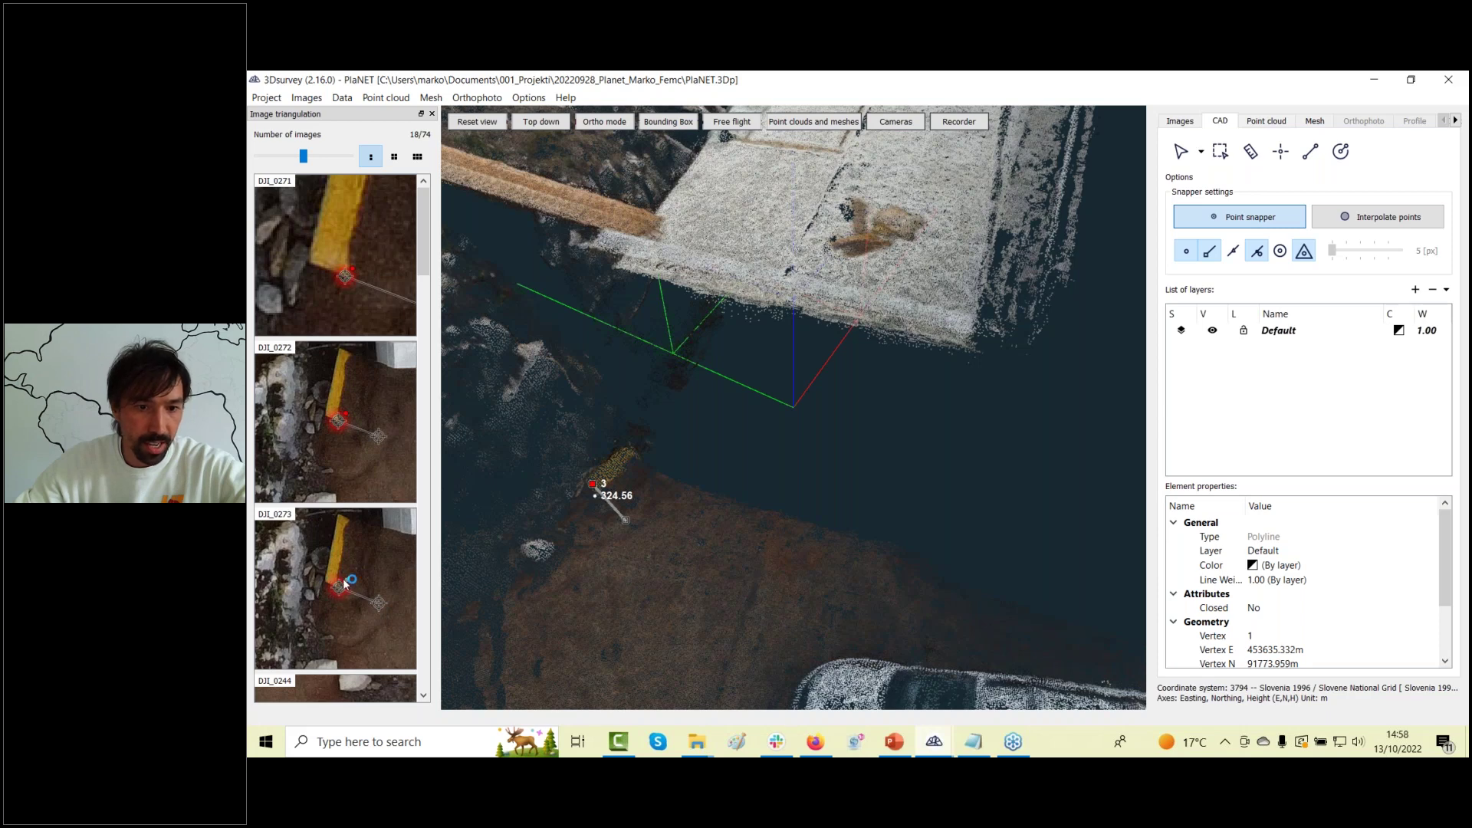
scroll(591, 510, up, 2)
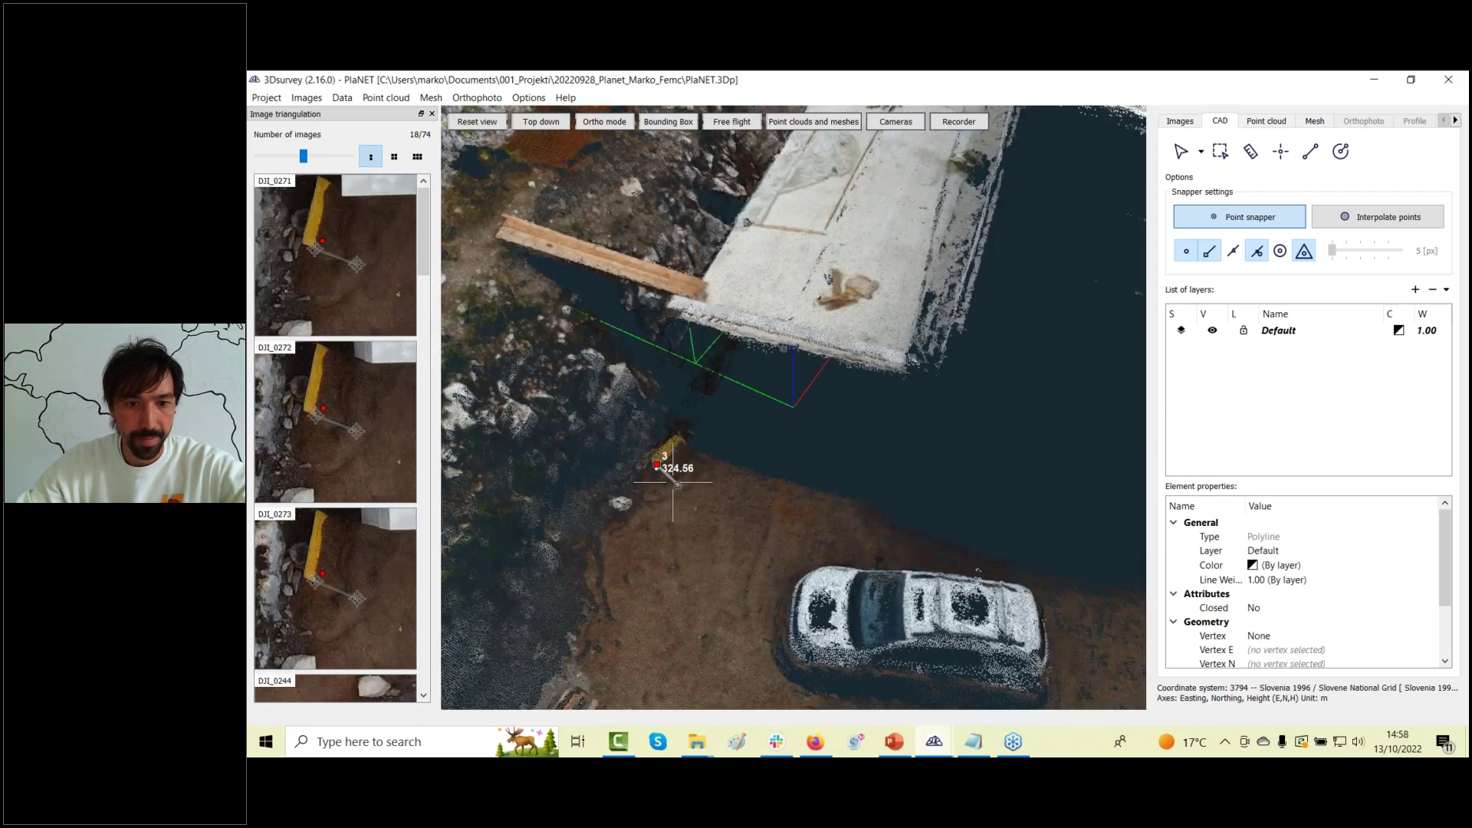
key(Escape)
key(Escape)
click(563, 506)
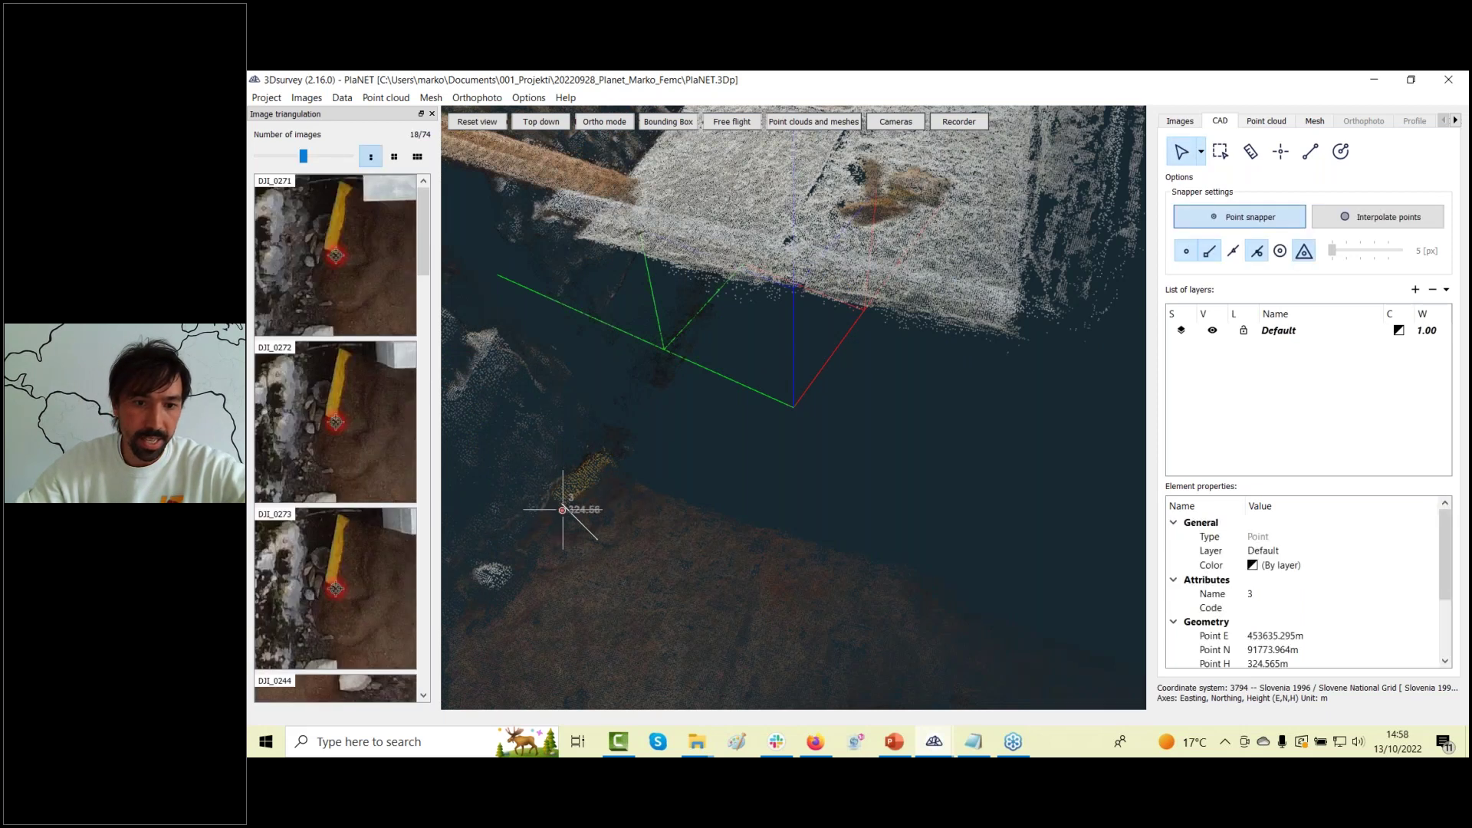
key(Escape)
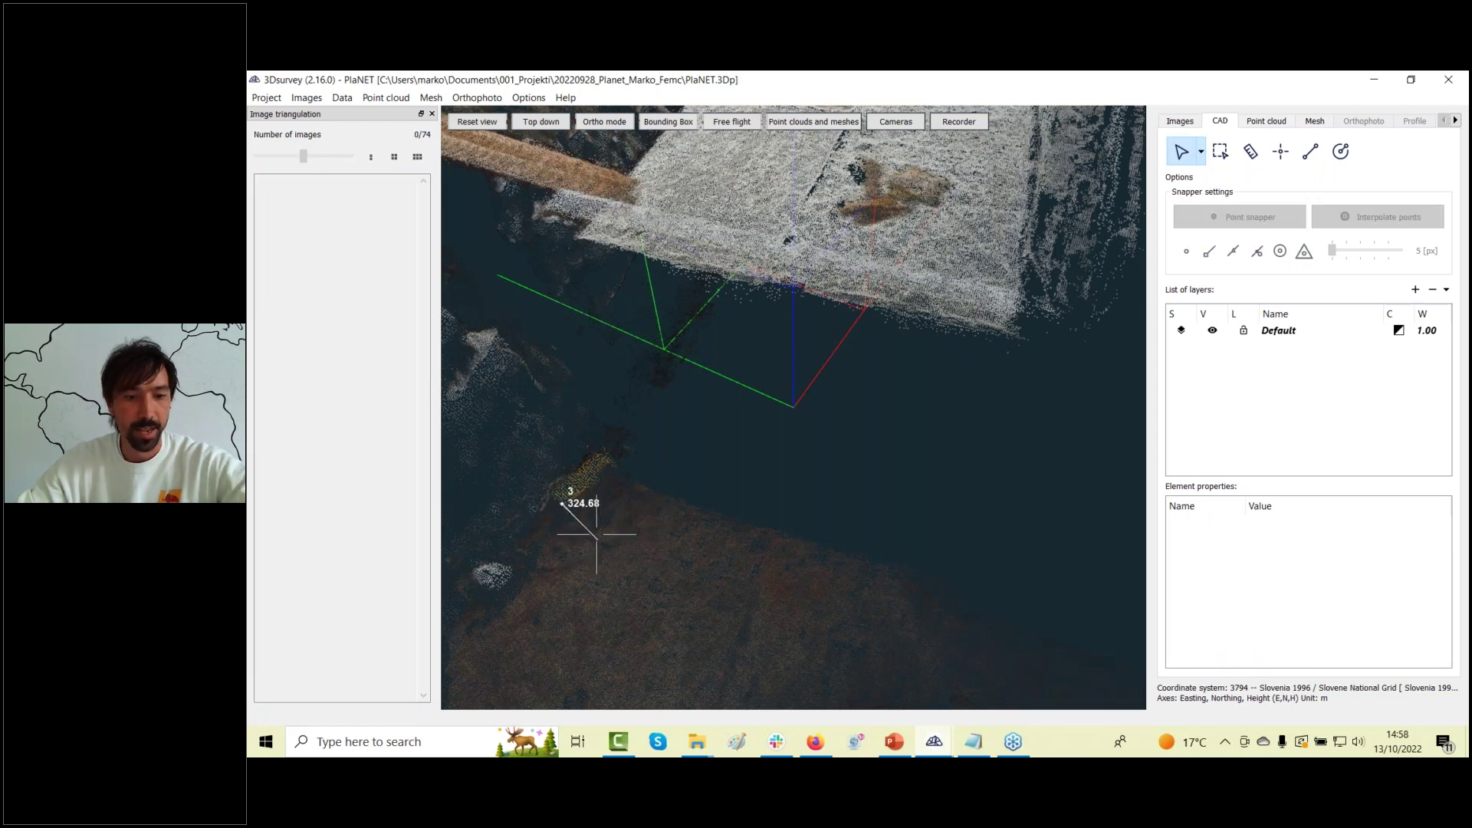
click(595, 535)
Deselect point 3 and pull back to a site overview showing points 2 (333.90) and 3 (324.68).
key(Escape)
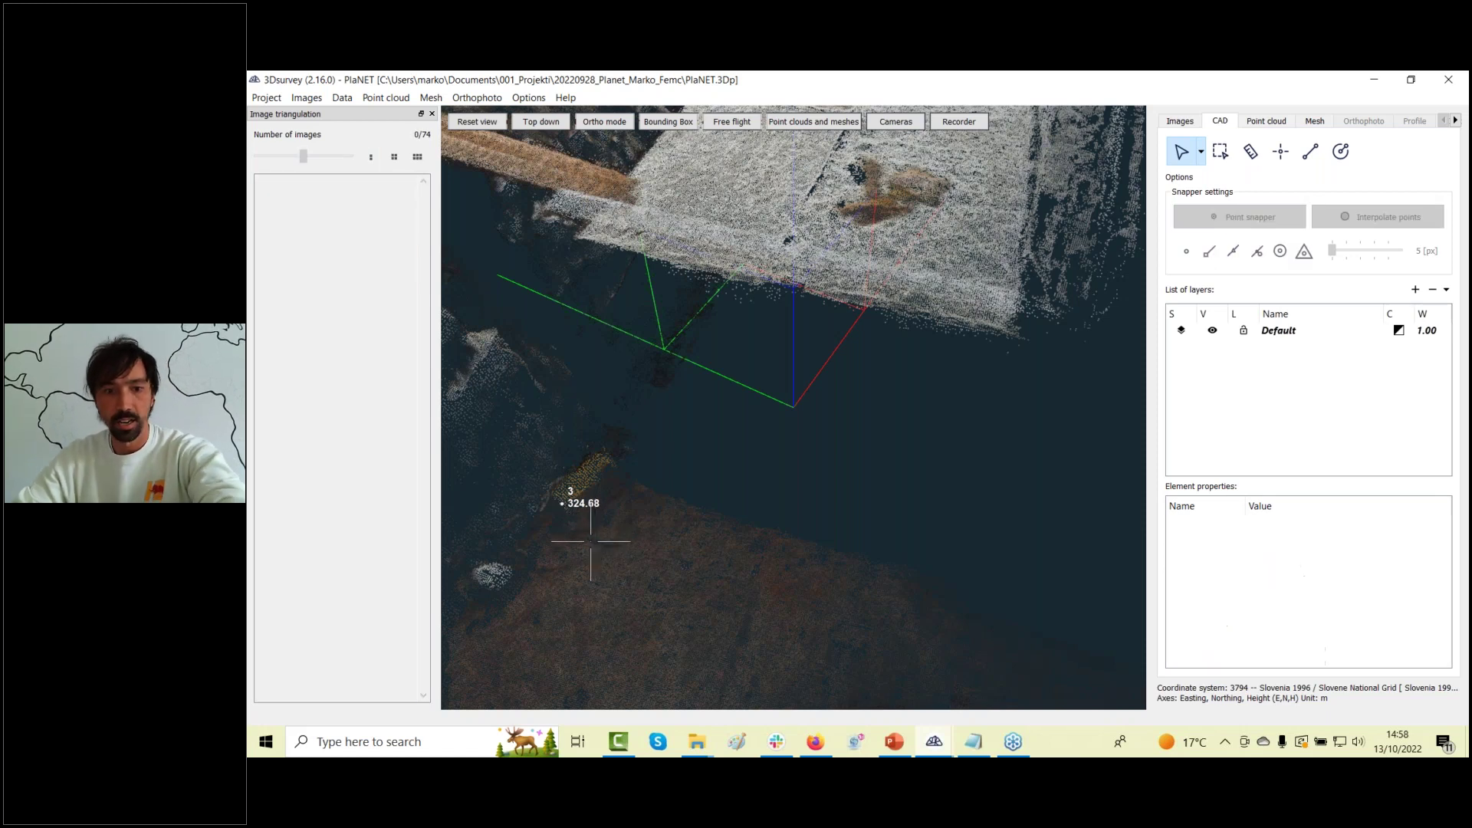
scroll(595, 575, down, 3)
drag(596, 575, 899, 325)
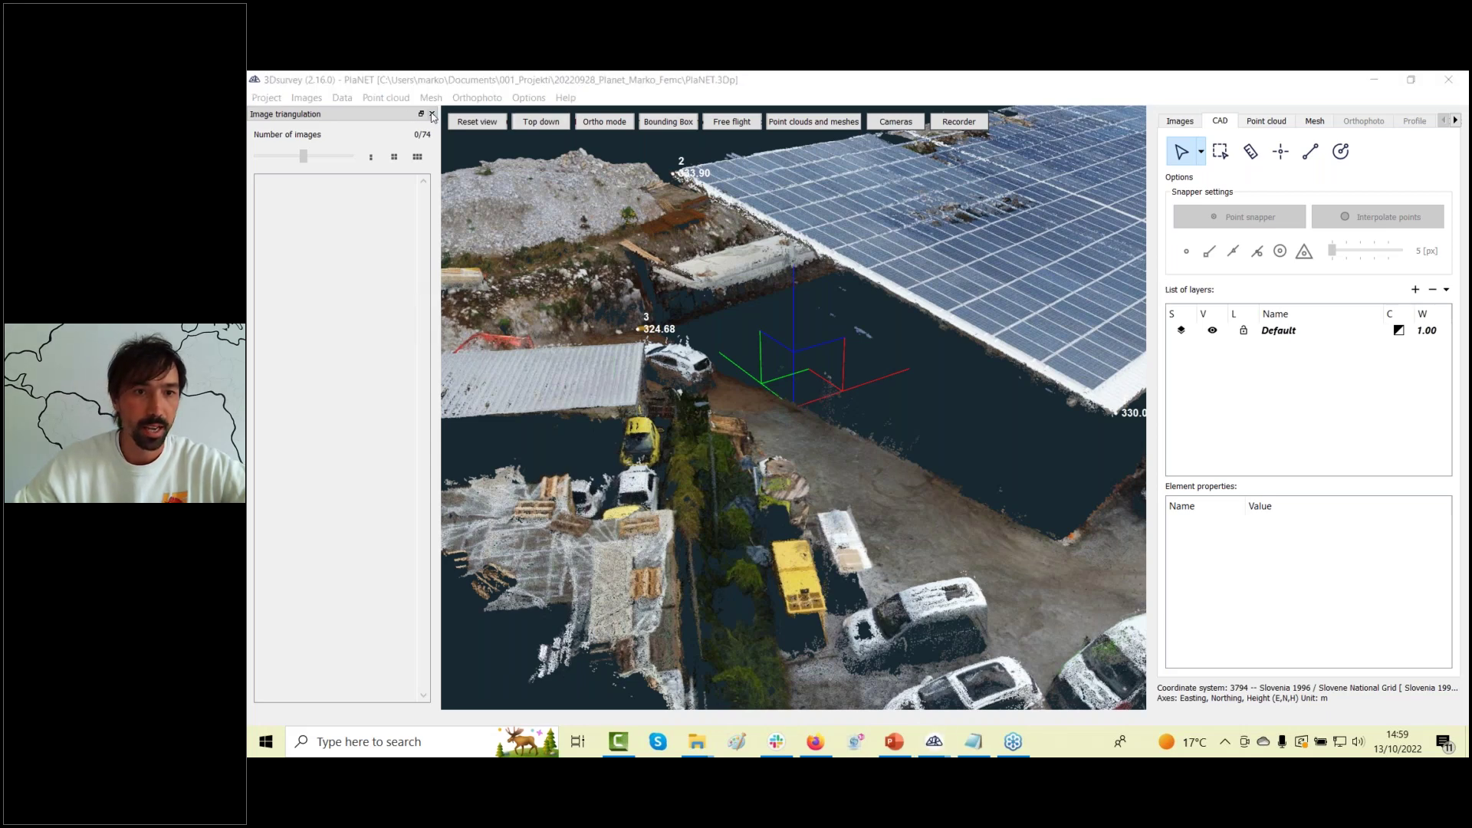
Hide the photo thumbnails, browse the Load mesh file formats, and cancel without loading.
click(432, 114)
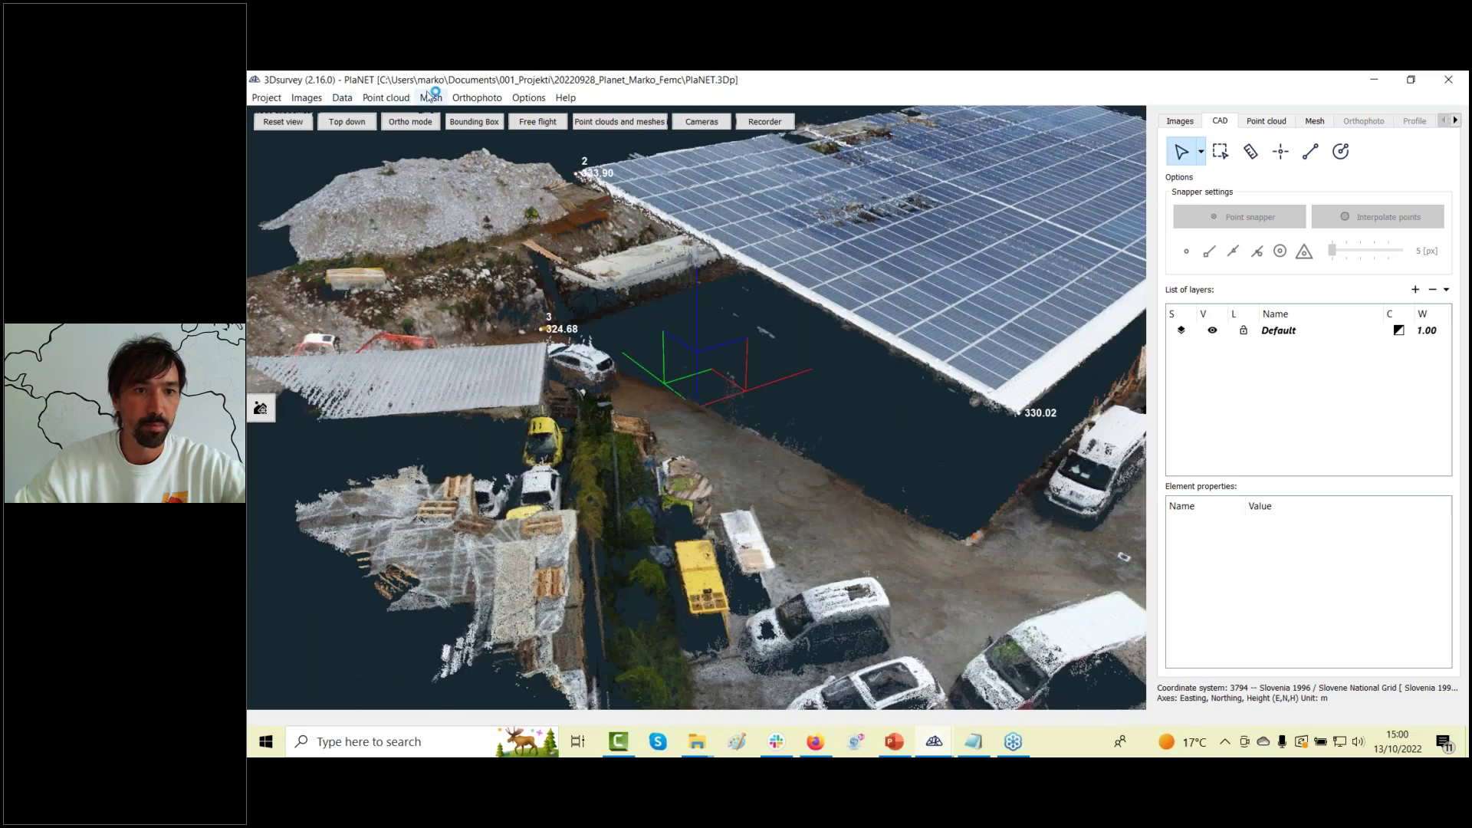
click(430, 98)
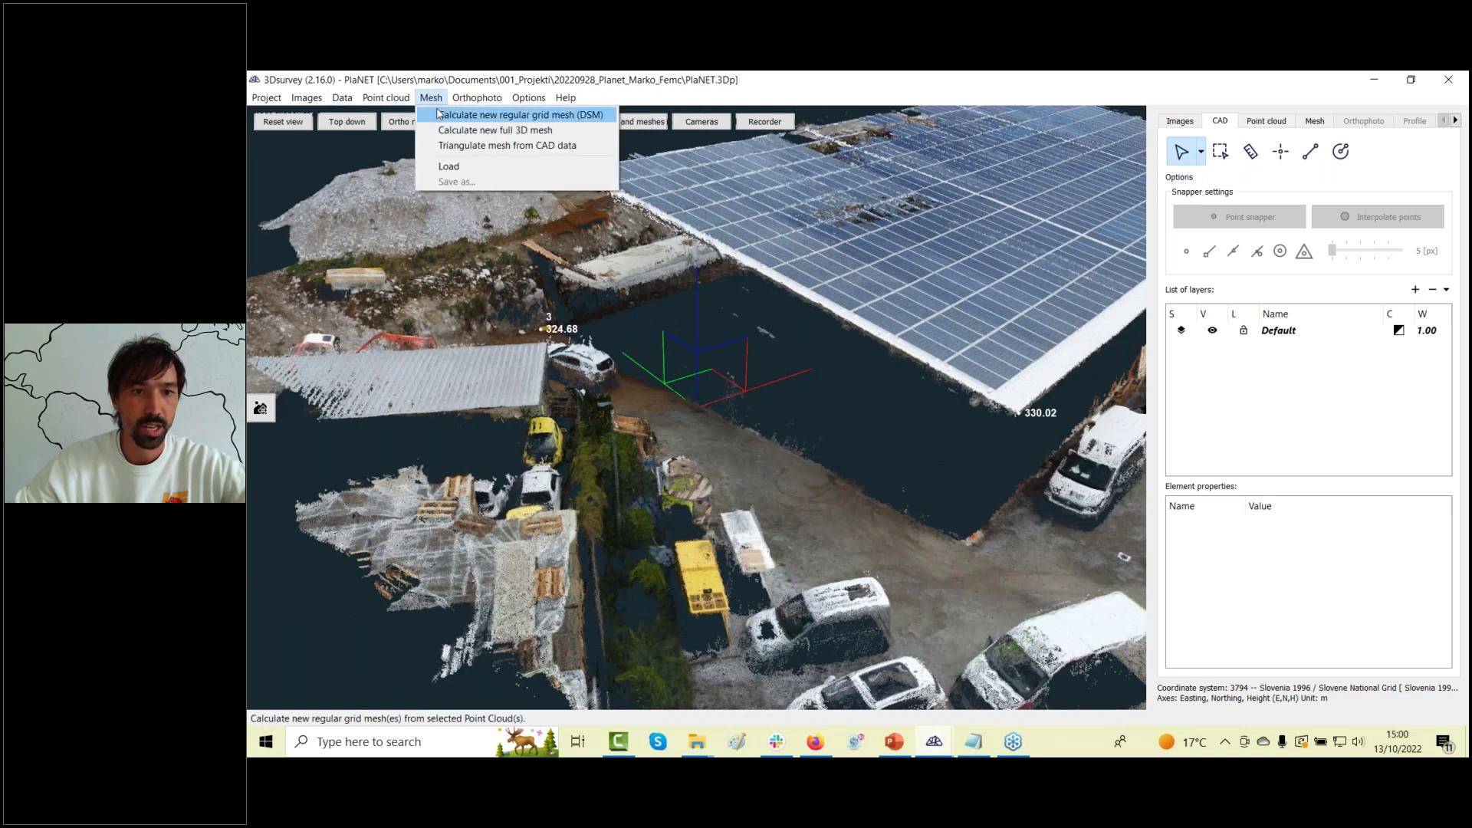
click(443, 170)
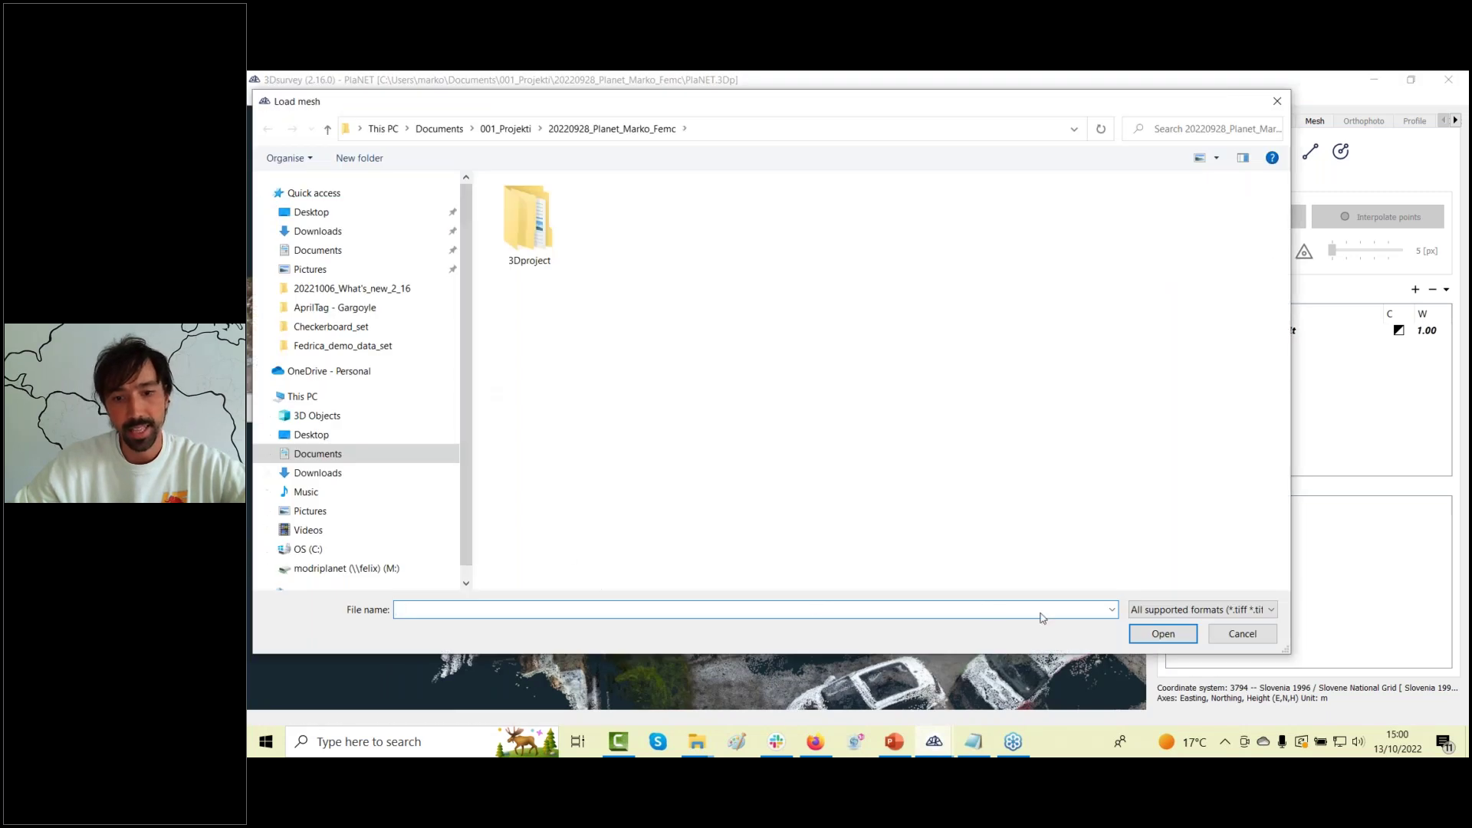
click(1166, 611)
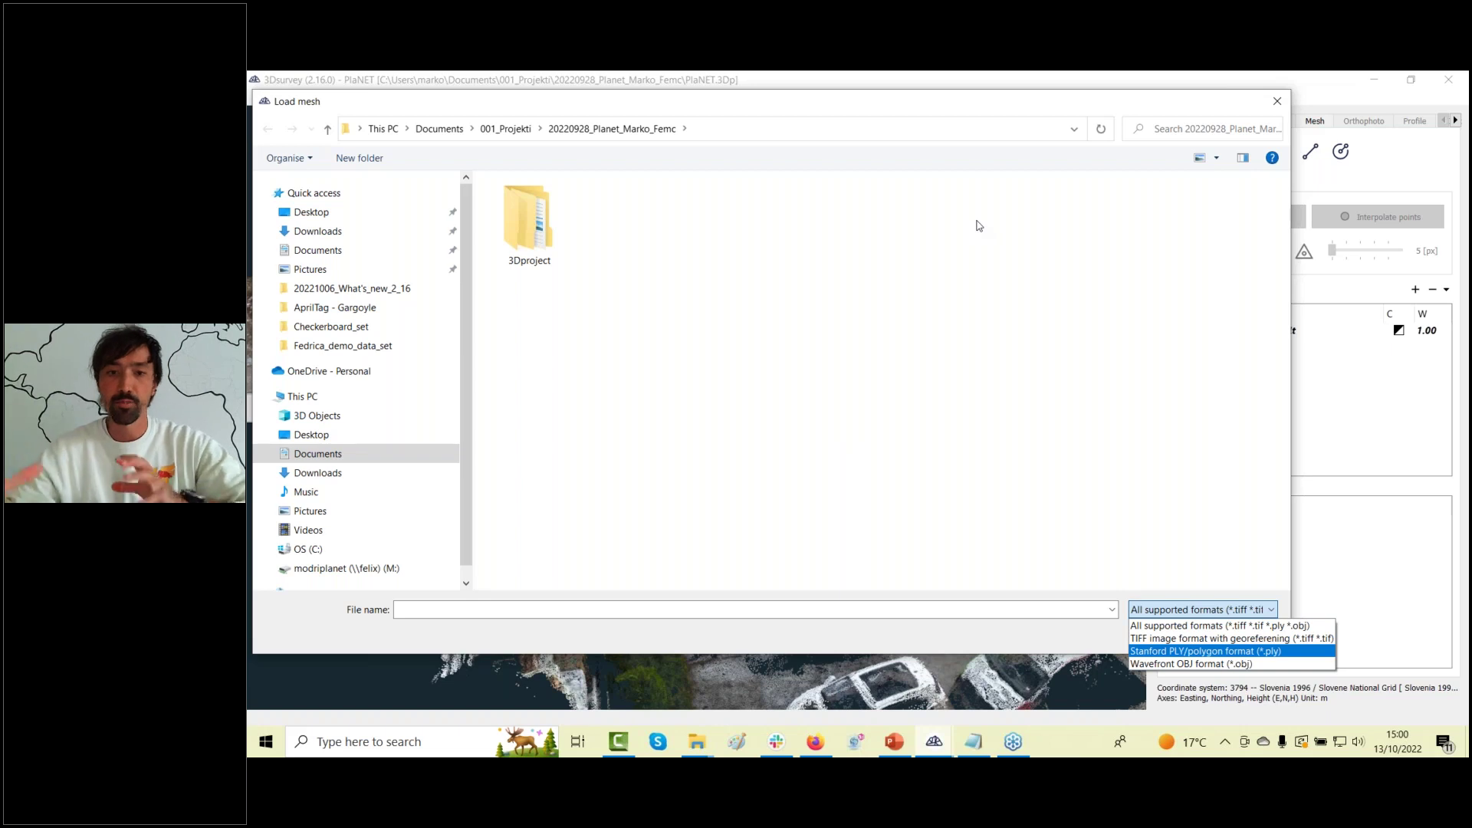
click(1216, 116)
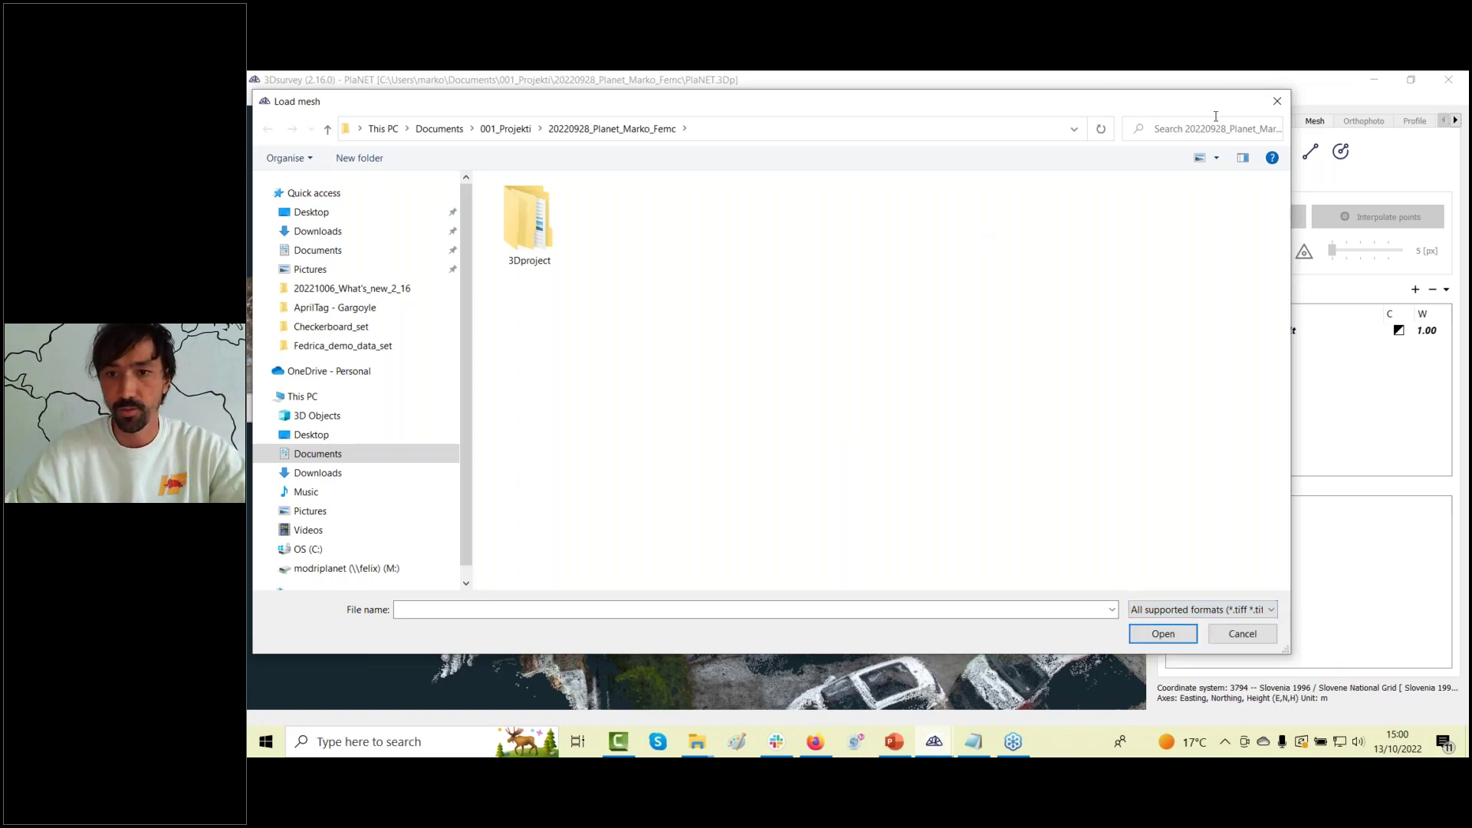
click(1277, 101)
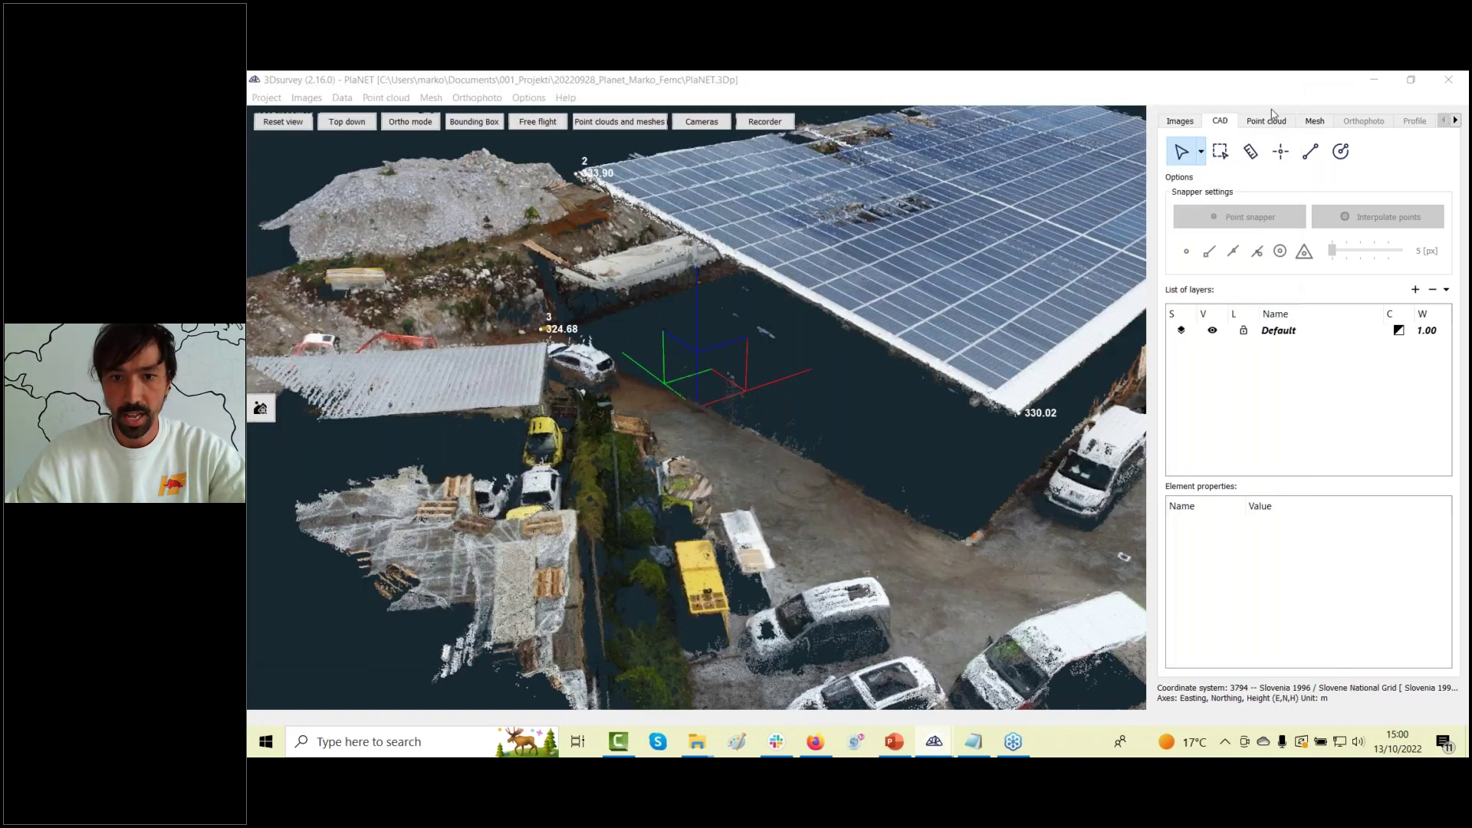
Scroll through past recordings on the 3Dsurvey webinars page and back to the FREE webinar banner.
click(815, 741)
scroll(660, 468, up, 5)
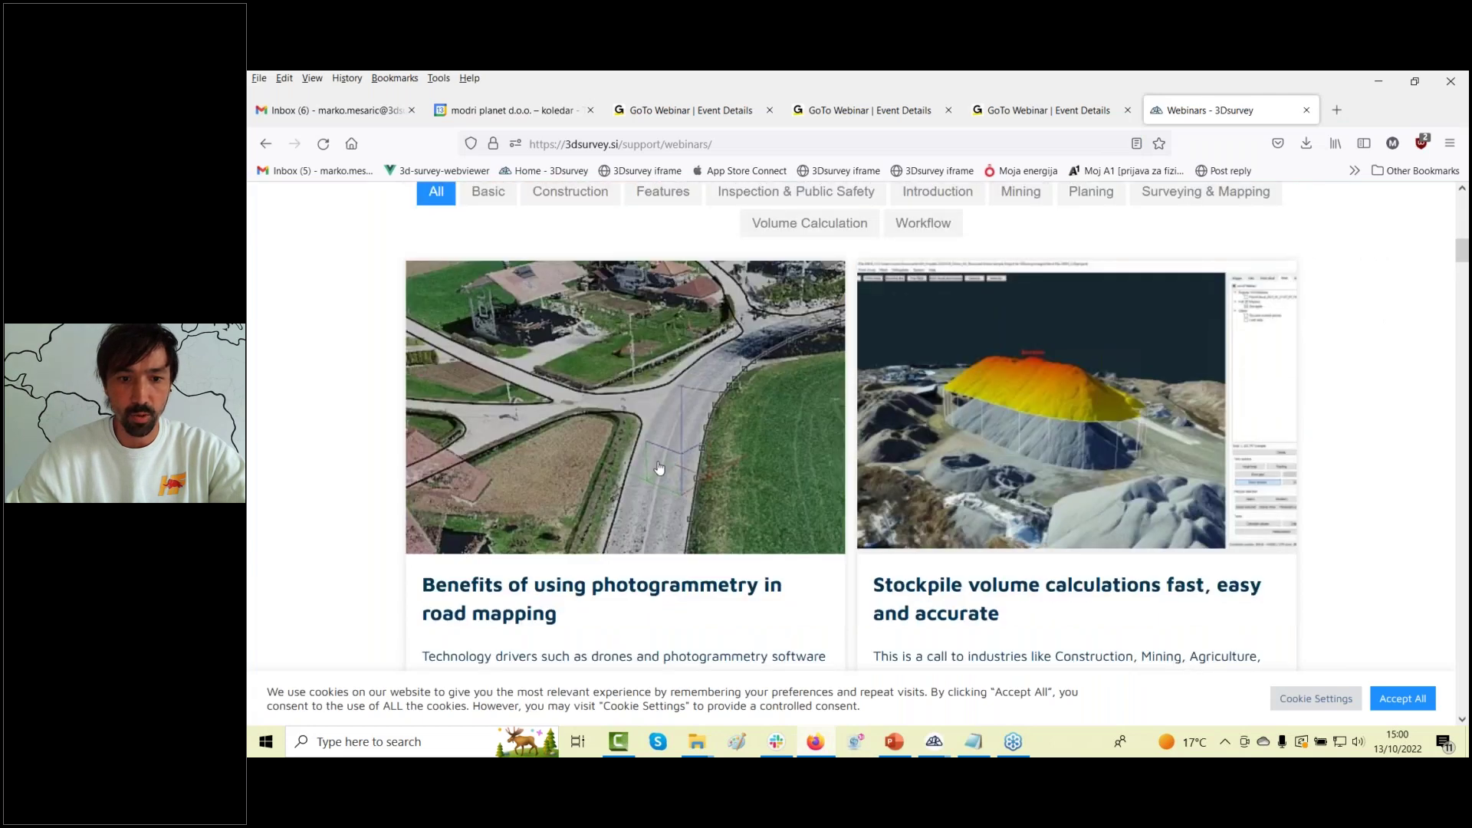
scroll(659, 468, down, 10)
scroll(644, 464, up, 3)
scroll(653, 467, down, 6)
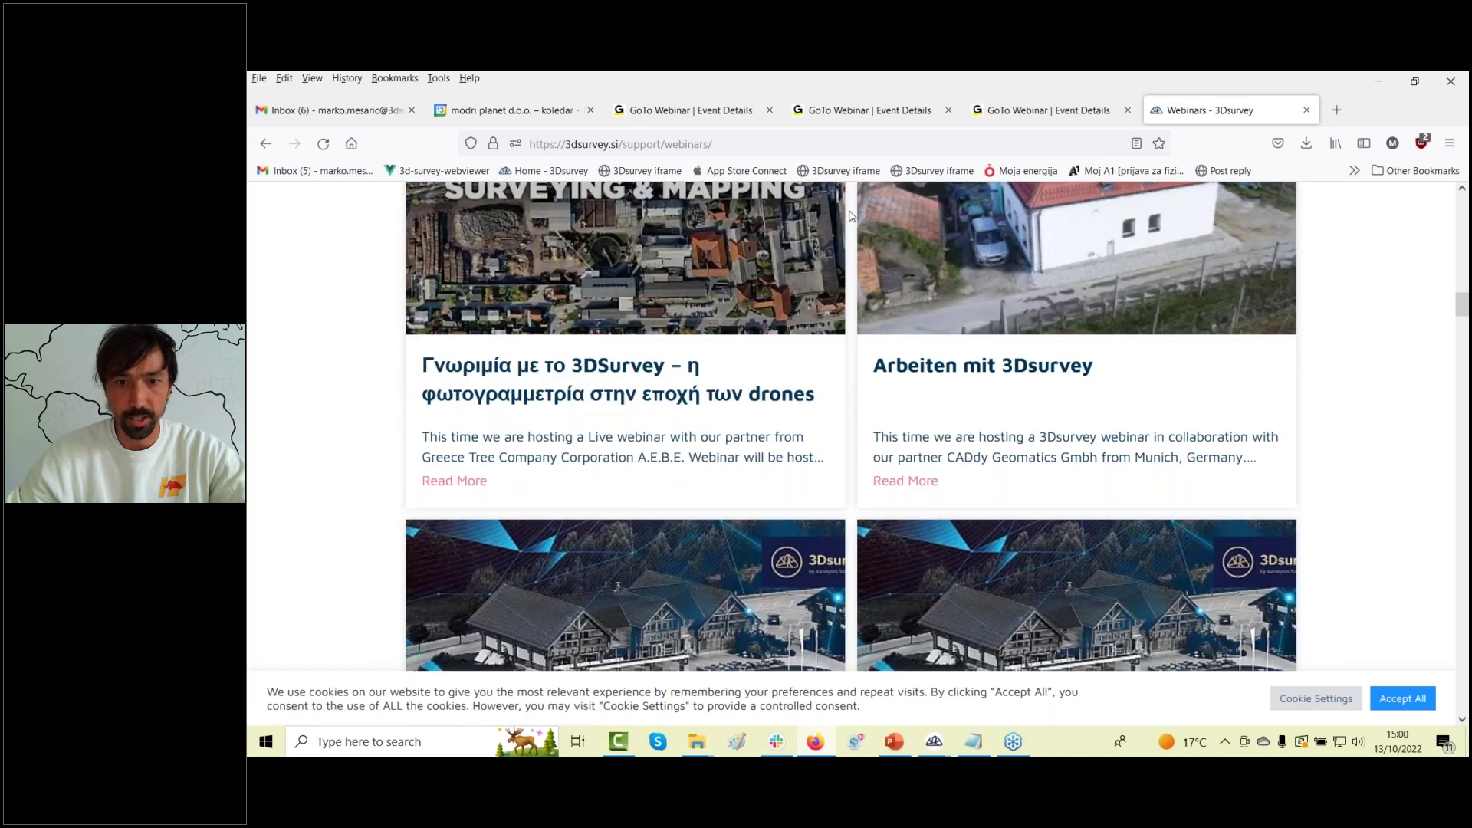
scroll(955, 410, down, 2)
scroll(954, 407, down, 12)
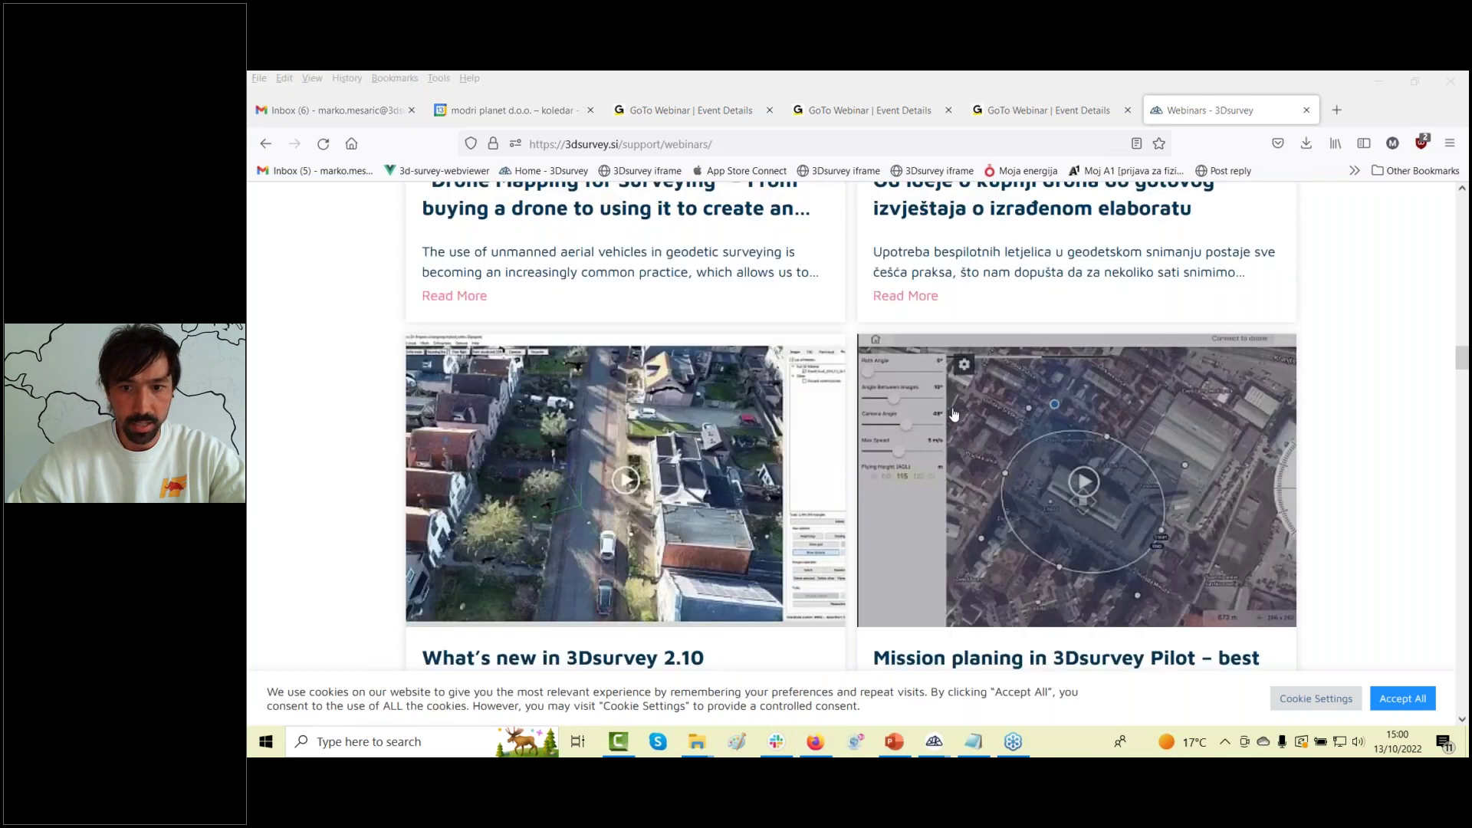
scroll(954, 414, down, 3)
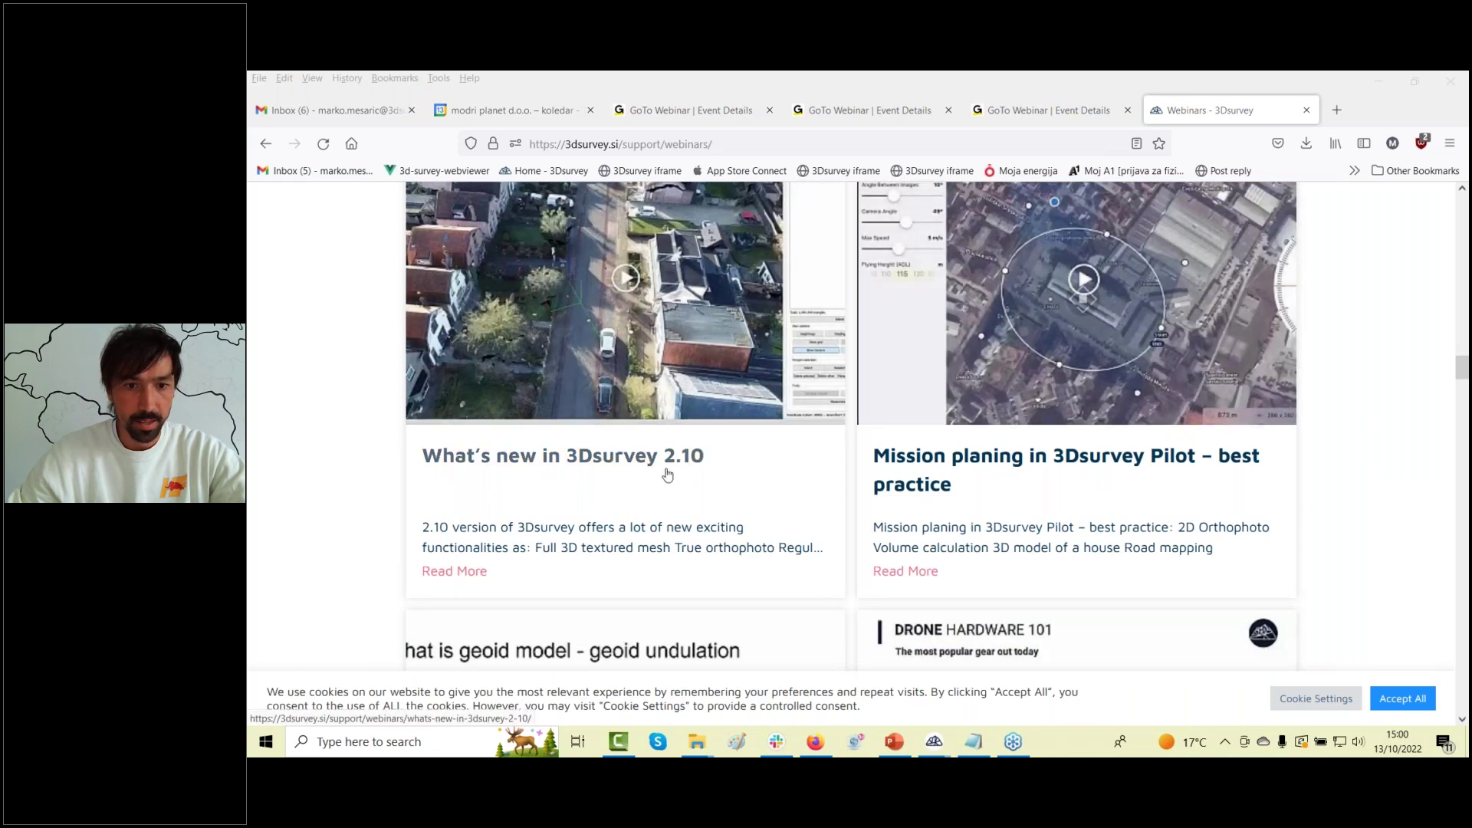
scroll(668, 476, down, 4)
scroll(674, 476, up, 10)
scroll(675, 482, up, 13)
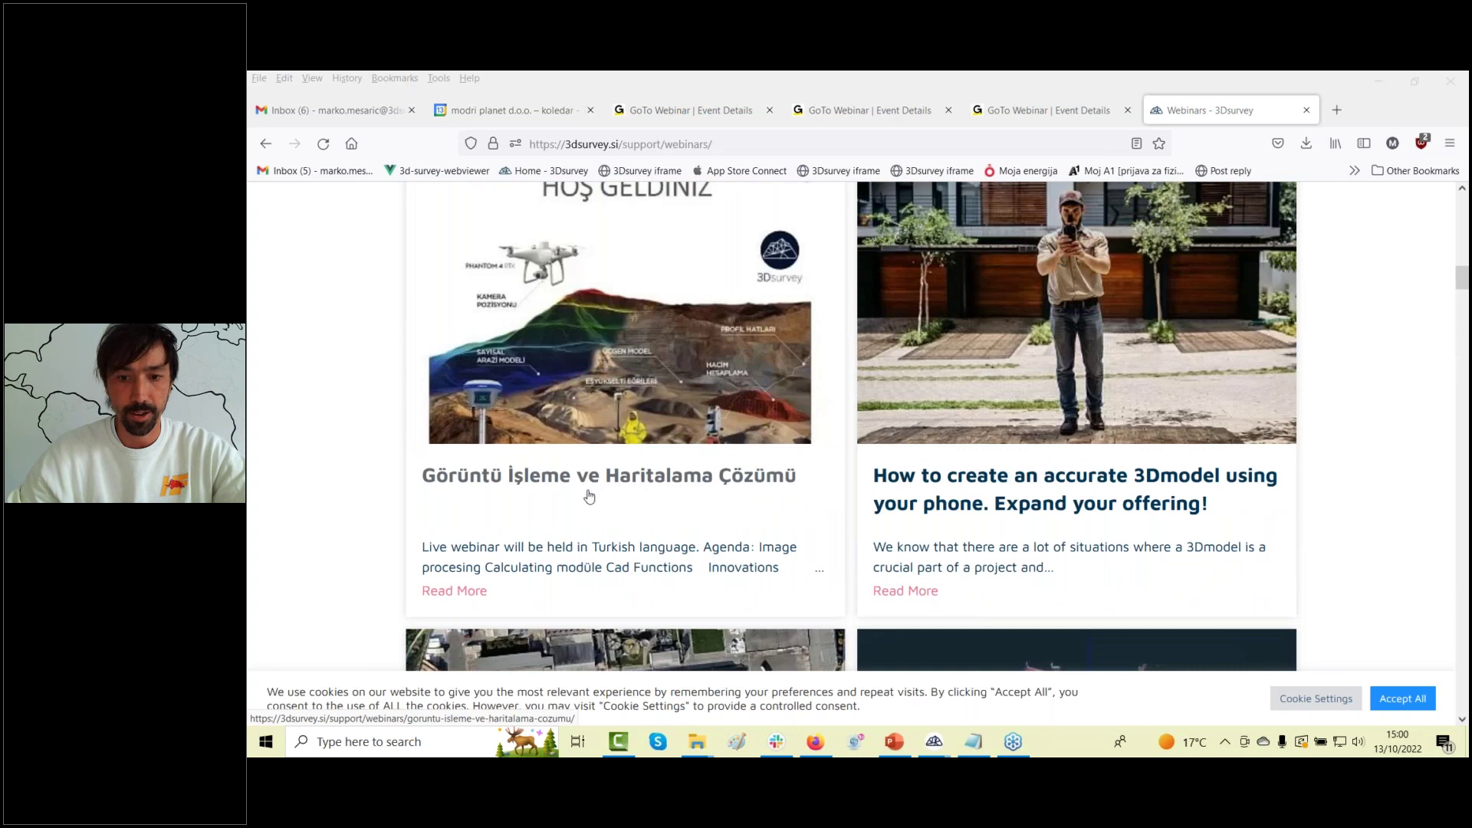
scroll(591, 497, up, 10)
scroll(859, 242, up, 6)
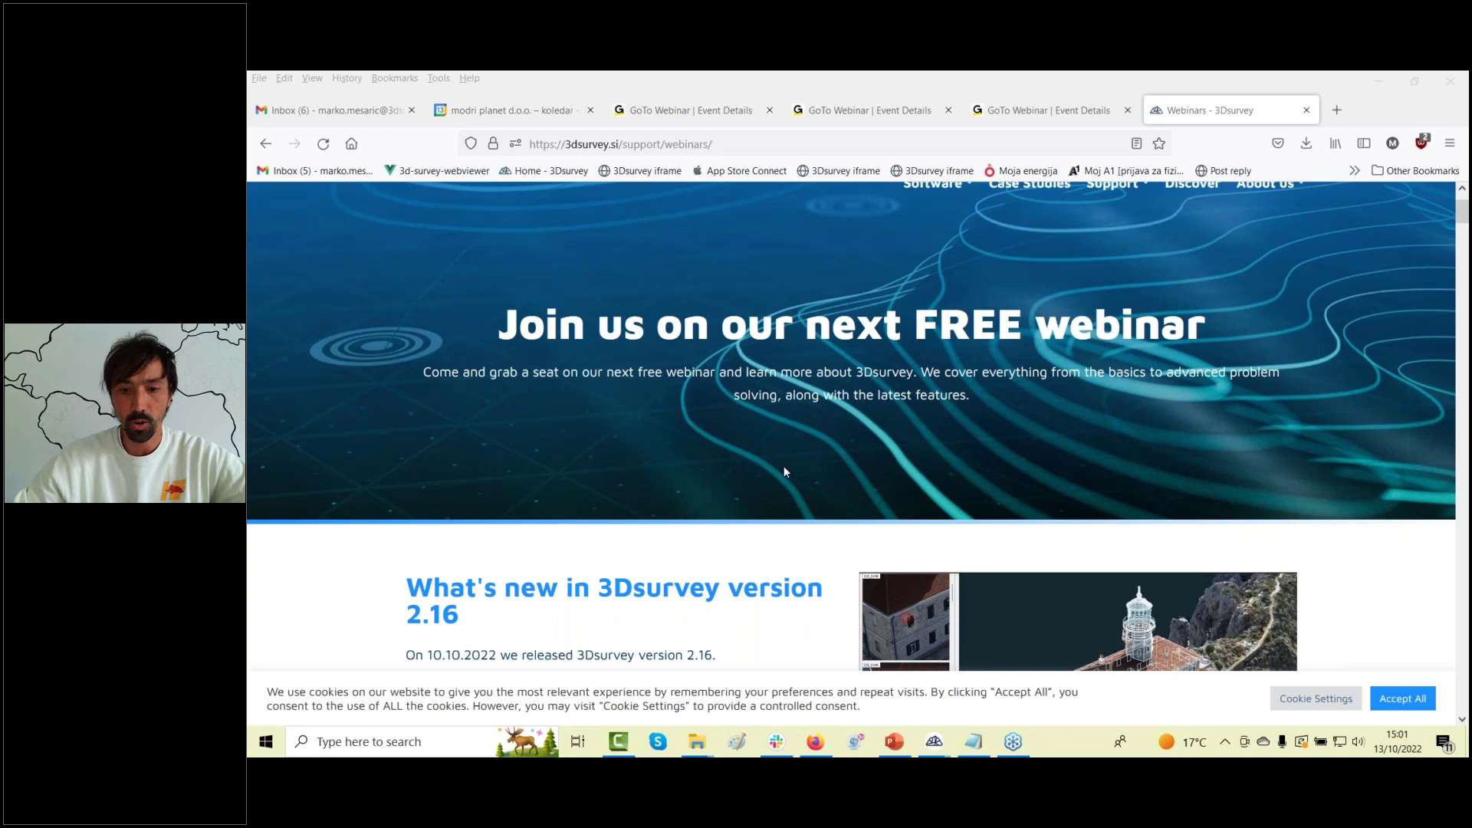
Back in 3Dsurvey, select the Polyline tool and toggle the source-photo thumbnails back on.
mouse_move(934, 741)
click(1000, 686)
click(1314, 161)
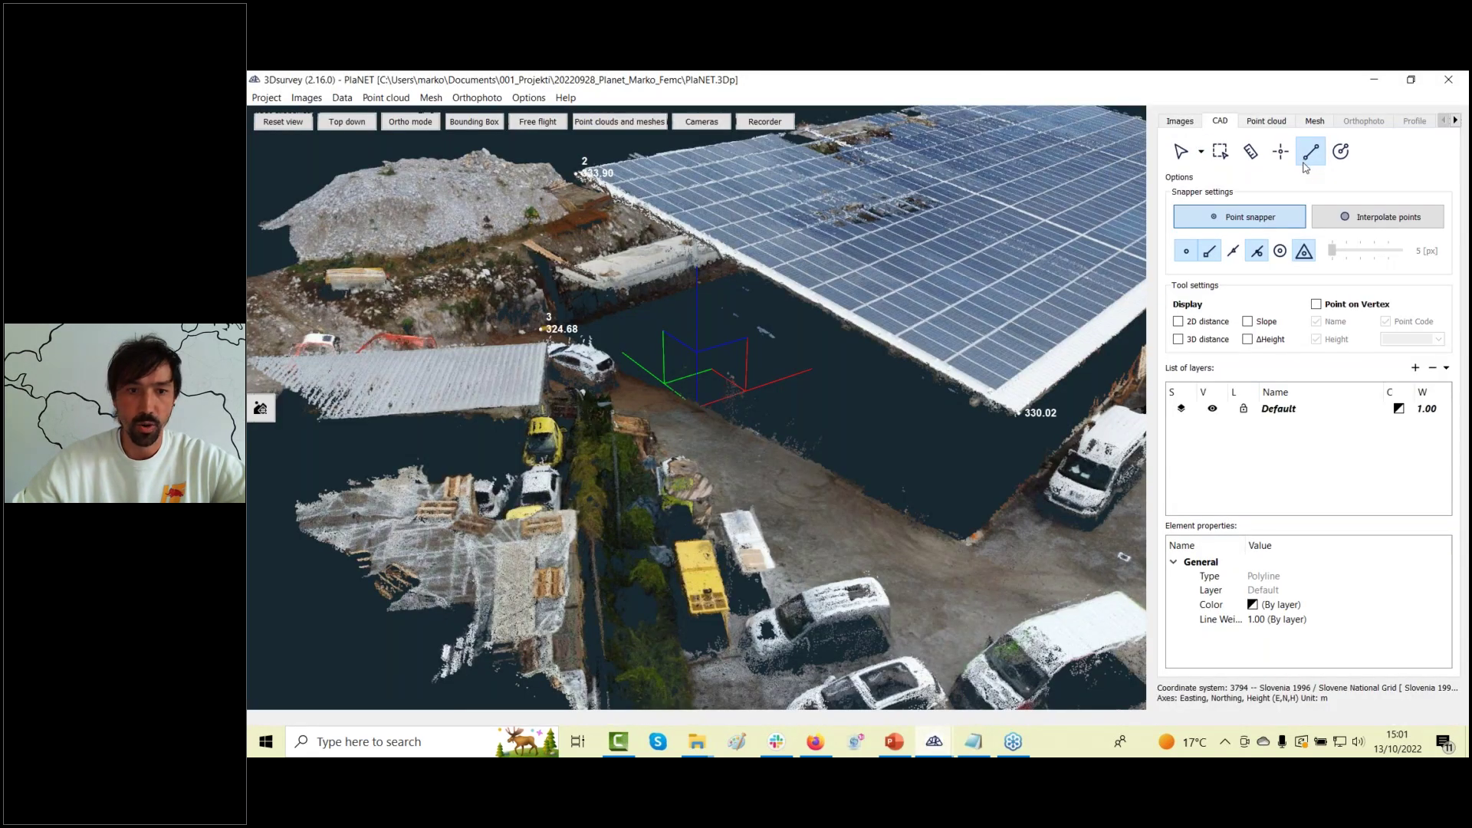
click(261, 409)
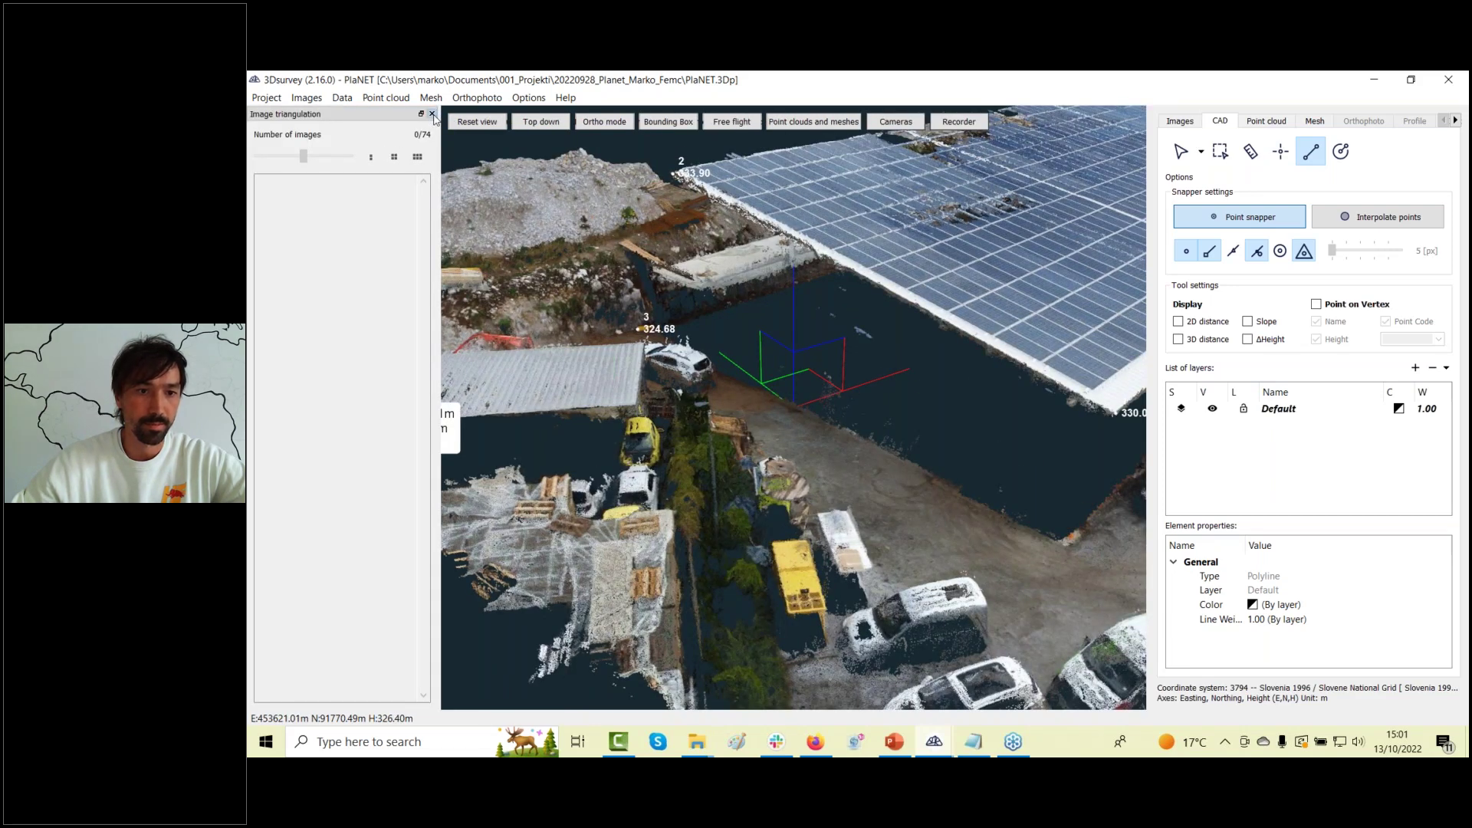
click(433, 114)
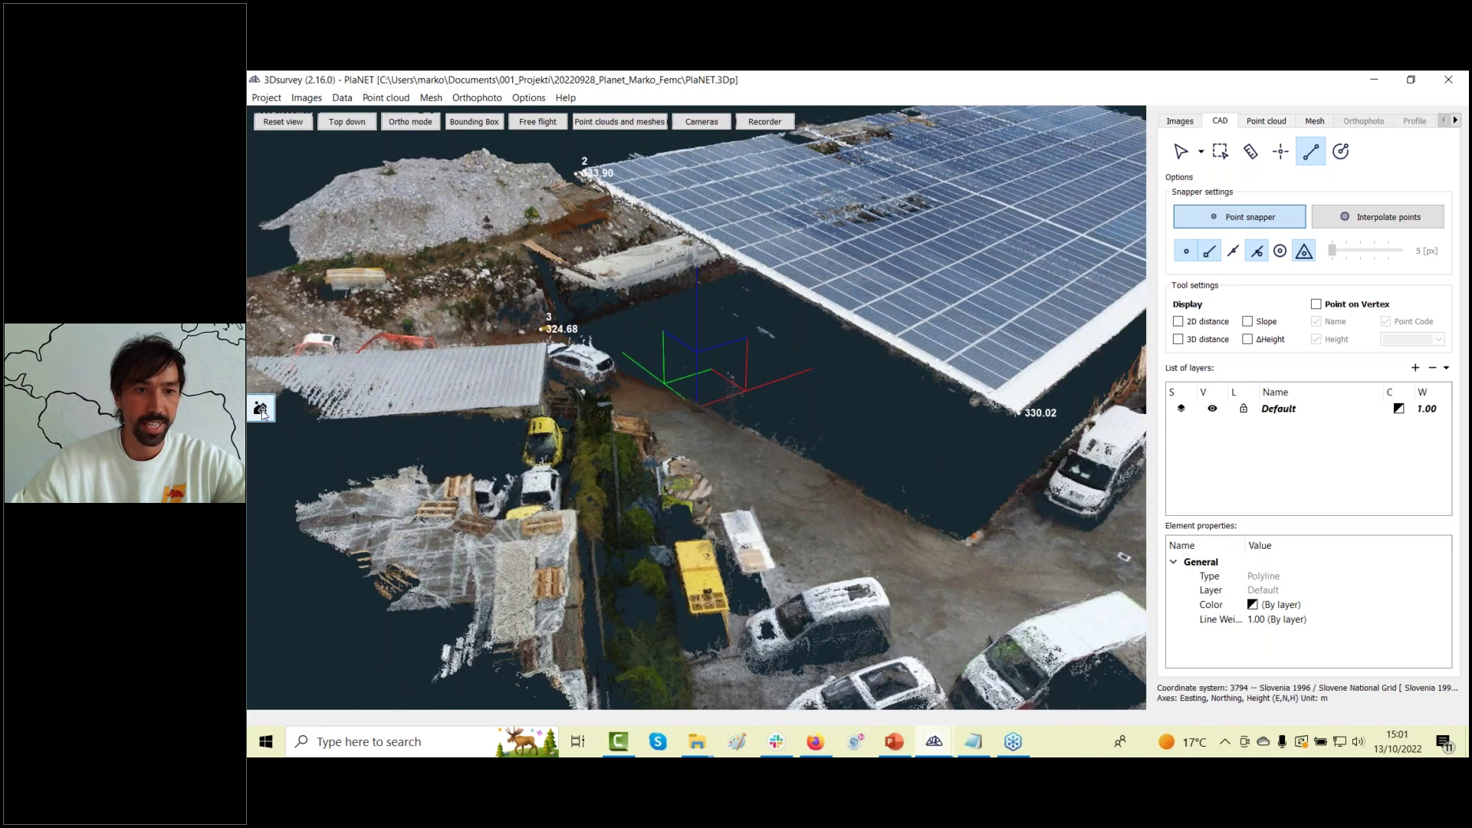
click(261, 409)
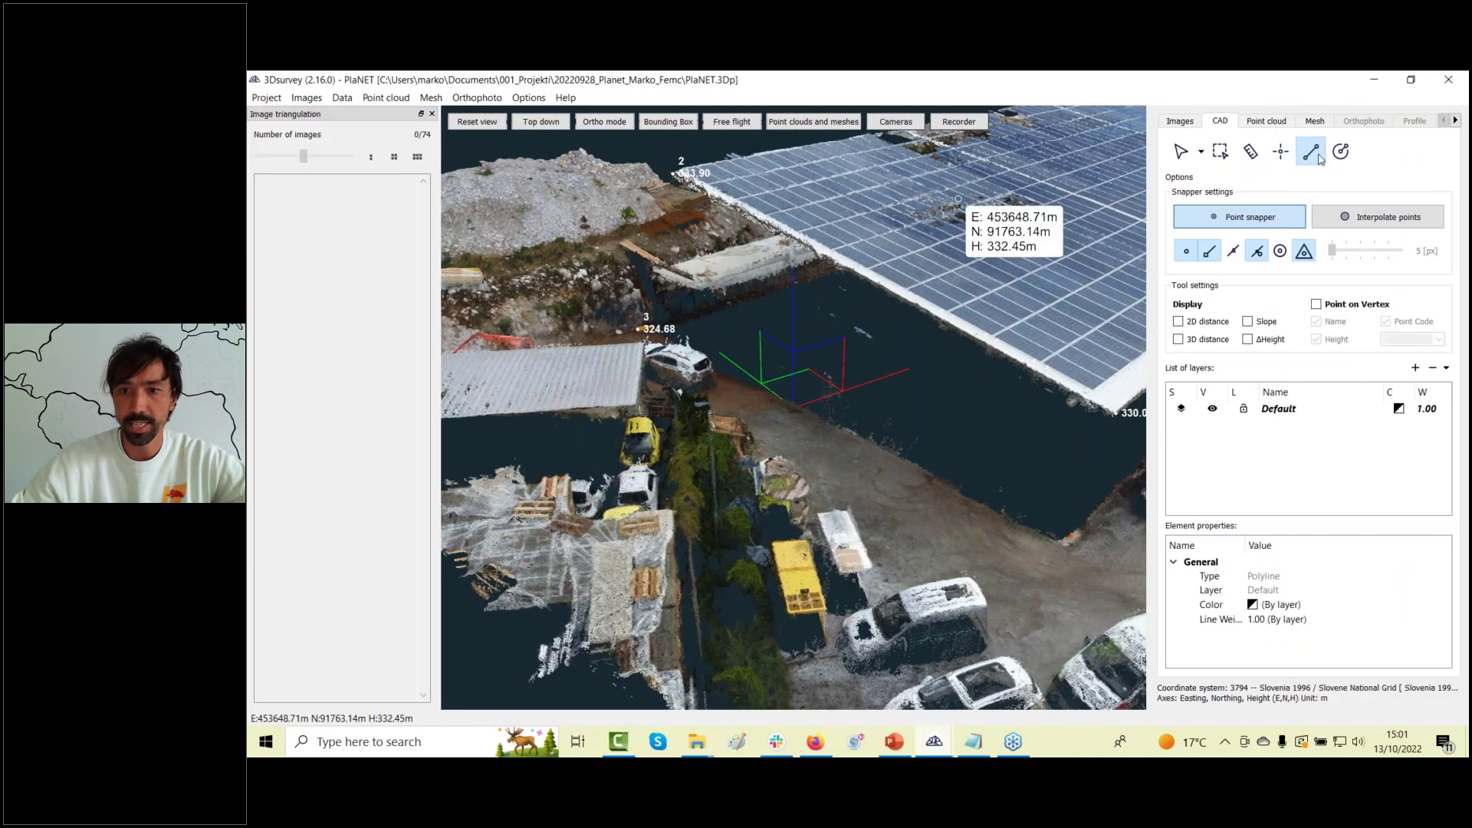
Reopen PlaNET.3Dp from Recent projects, declining to save changes.
click(266, 97)
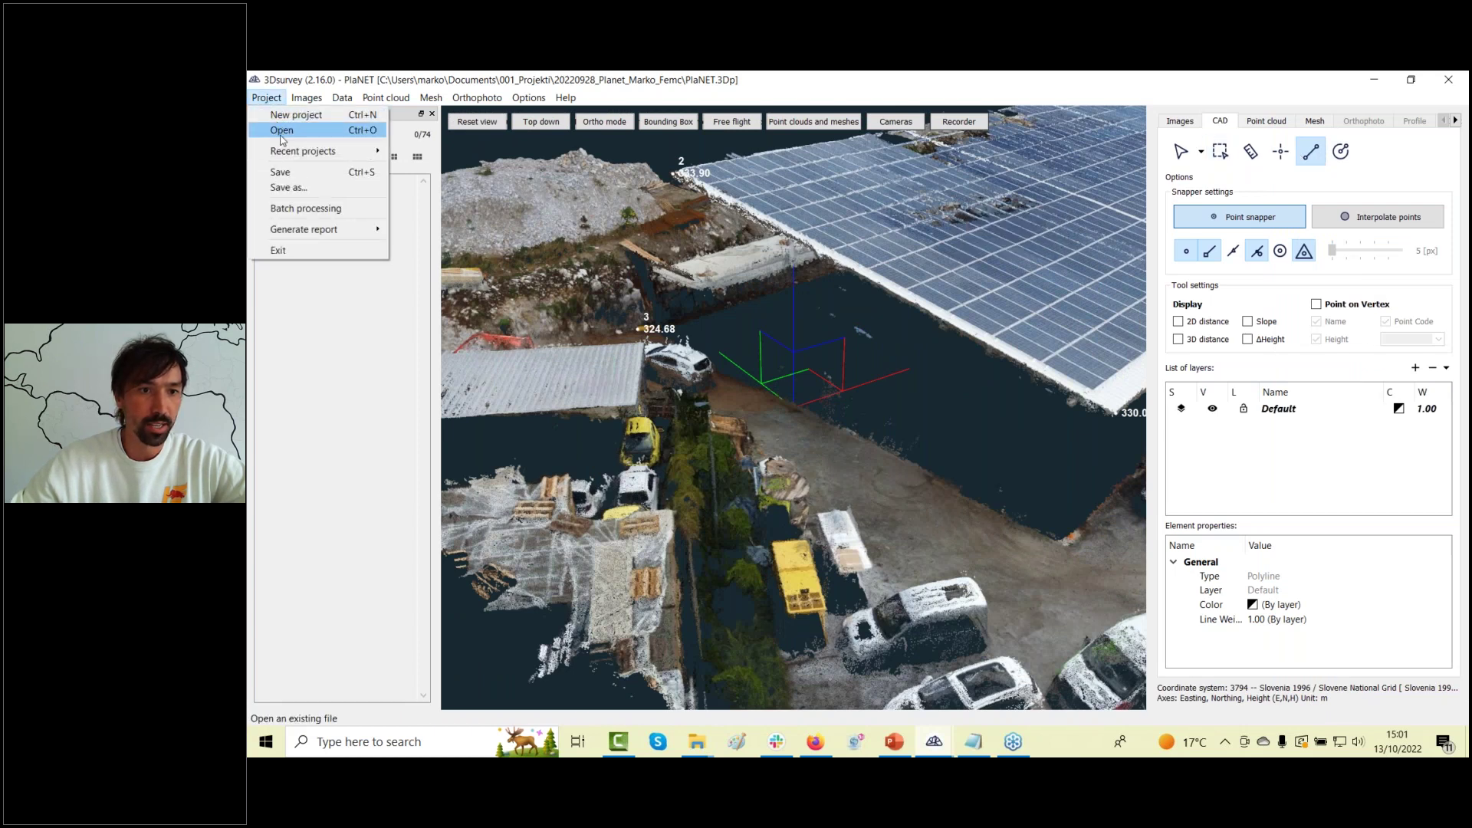
mouse_move(292, 151)
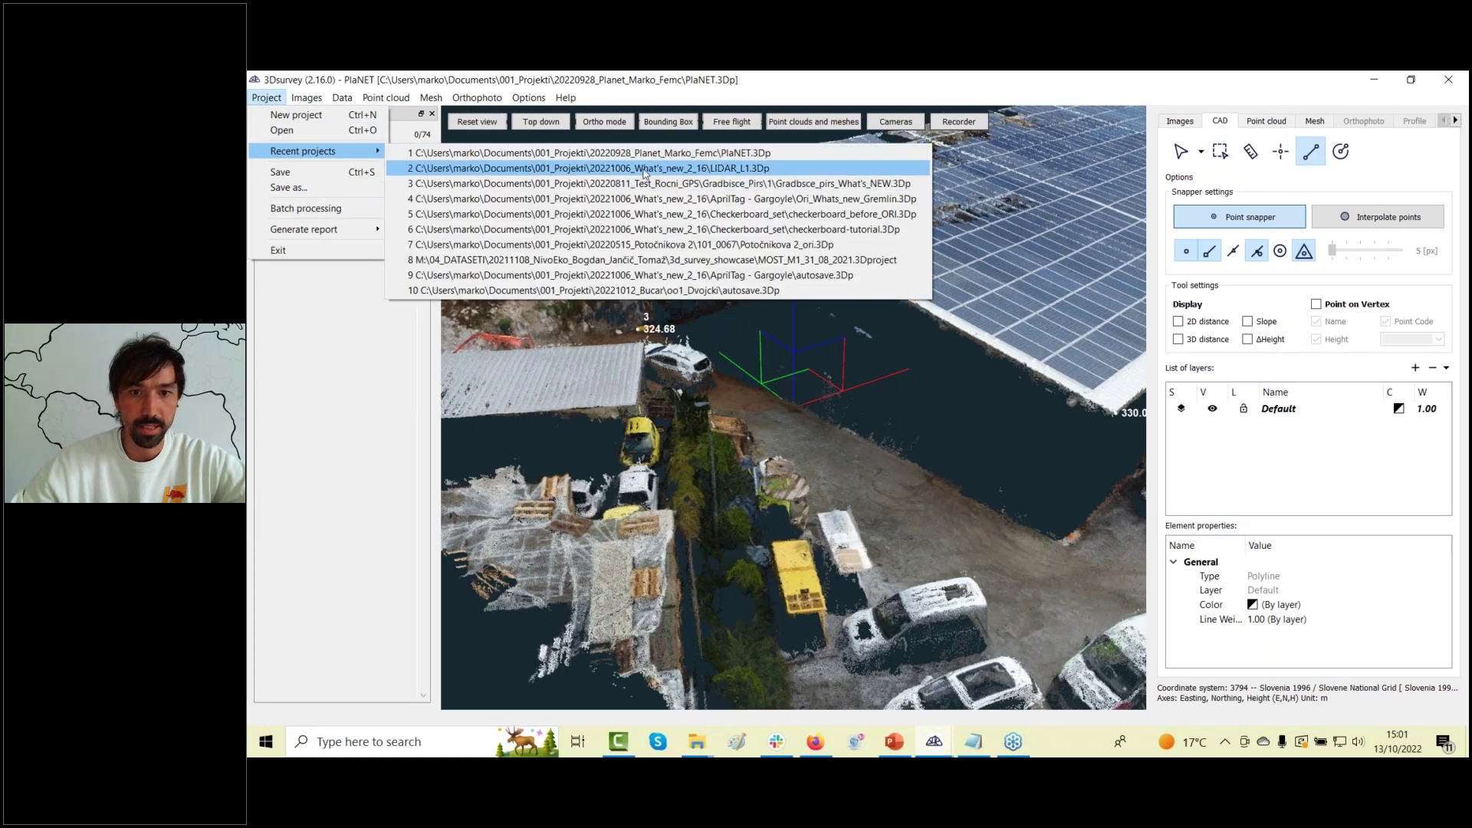
click(654, 155)
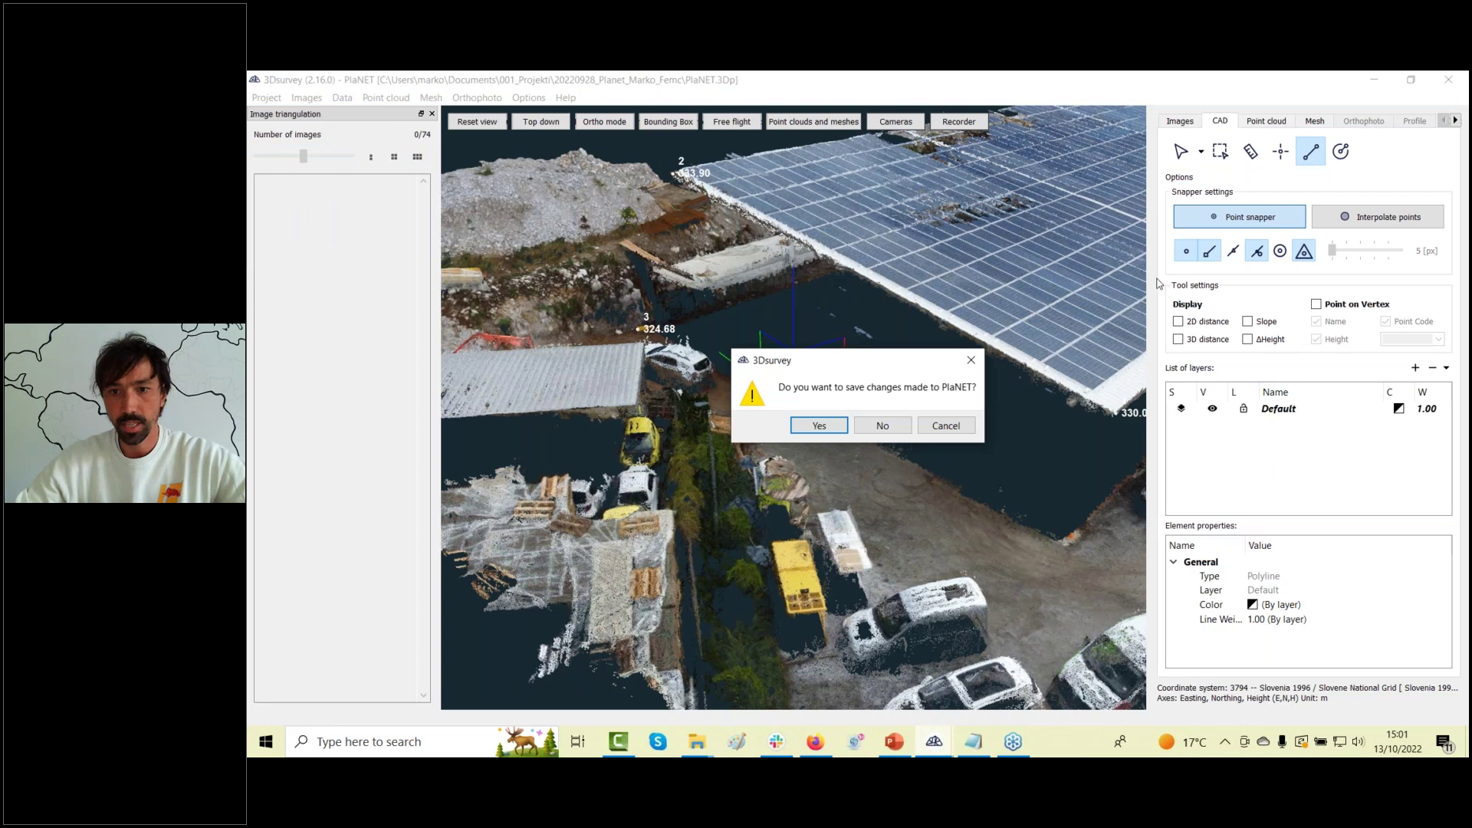
click(881, 427)
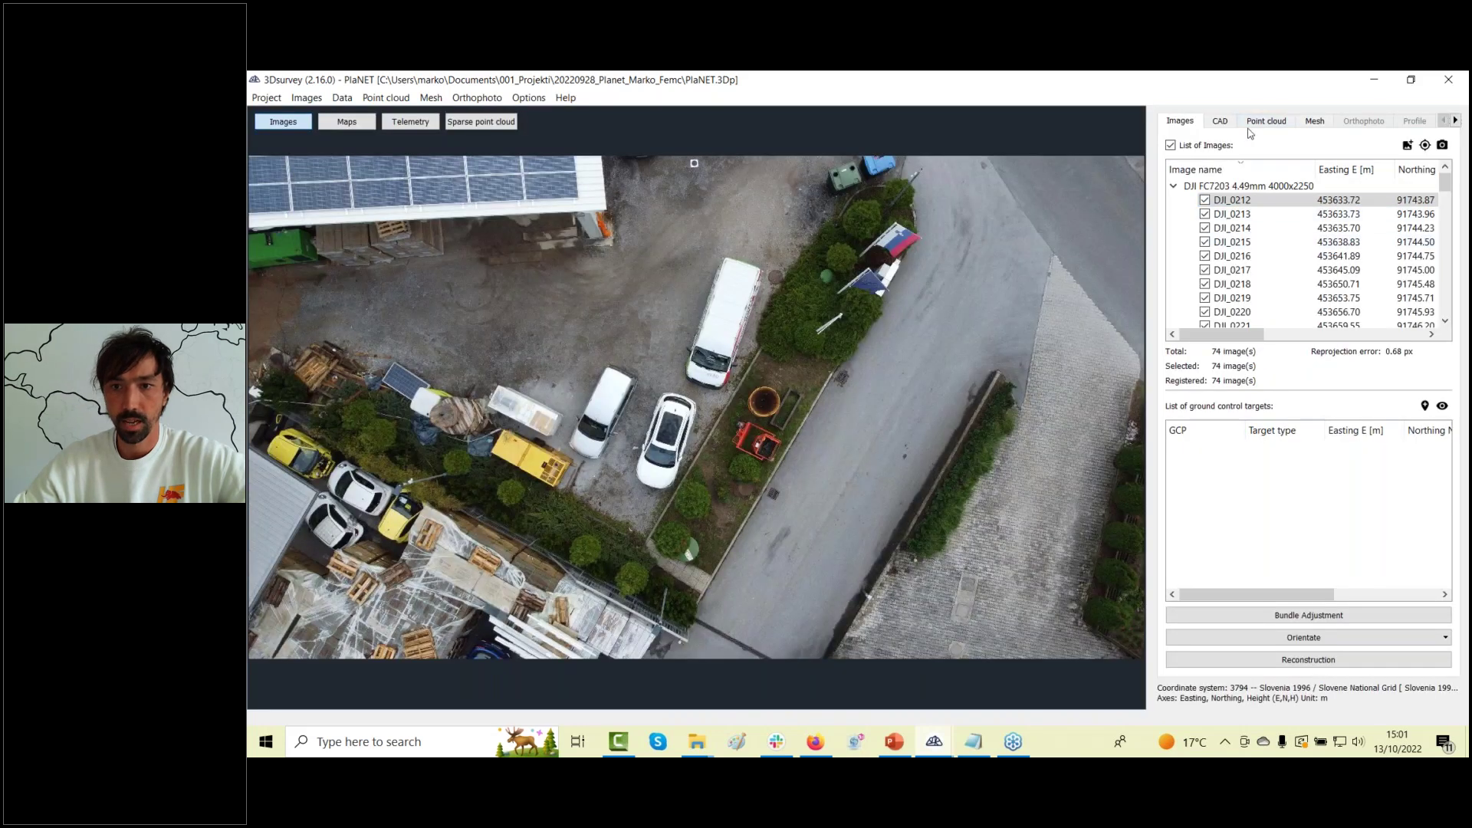
Start a CAD polyline with vertices along the road edge up to the roof corner.
click(1222, 122)
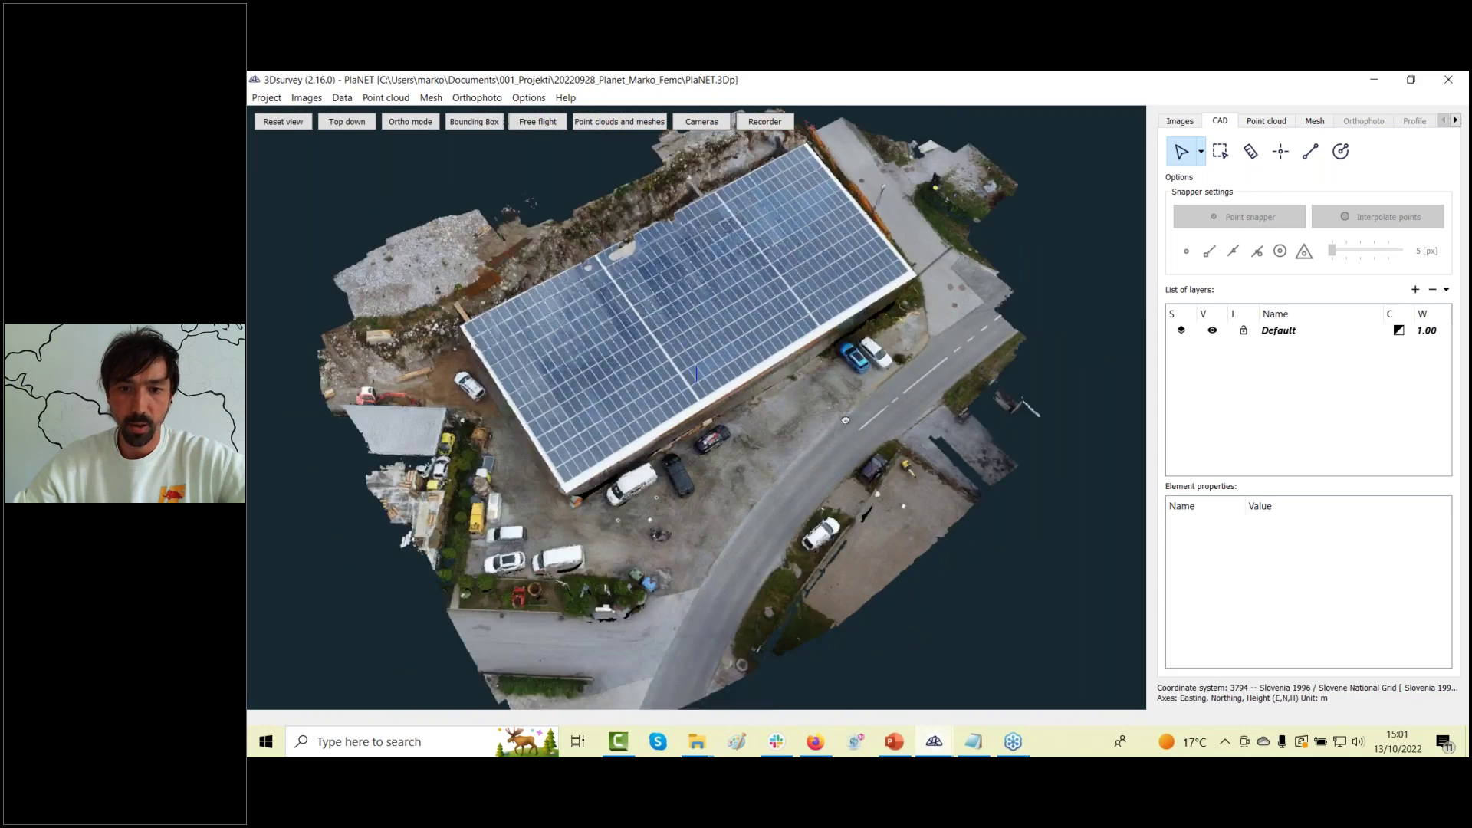
click(1313, 155)
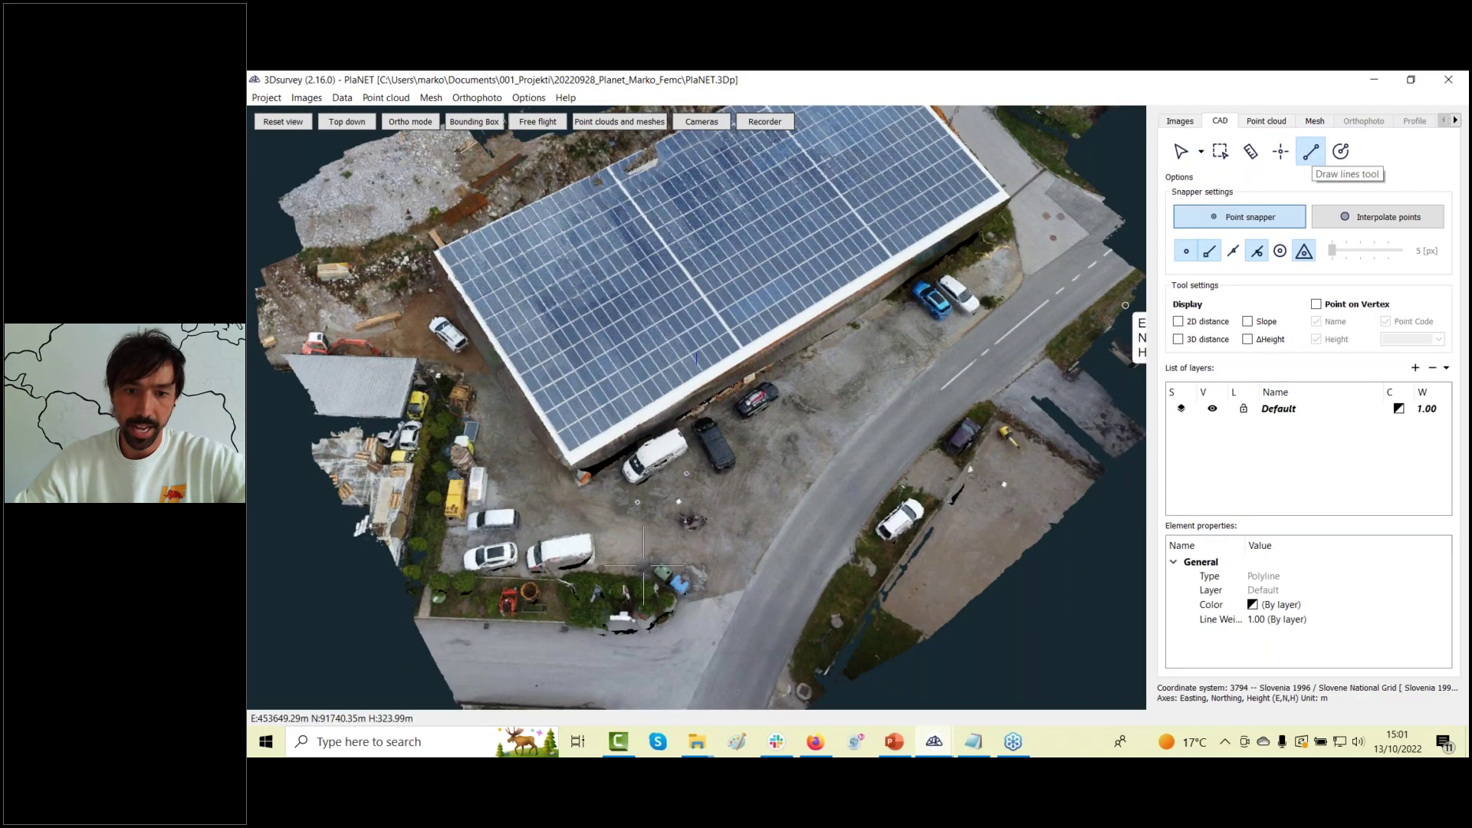
click(724, 633)
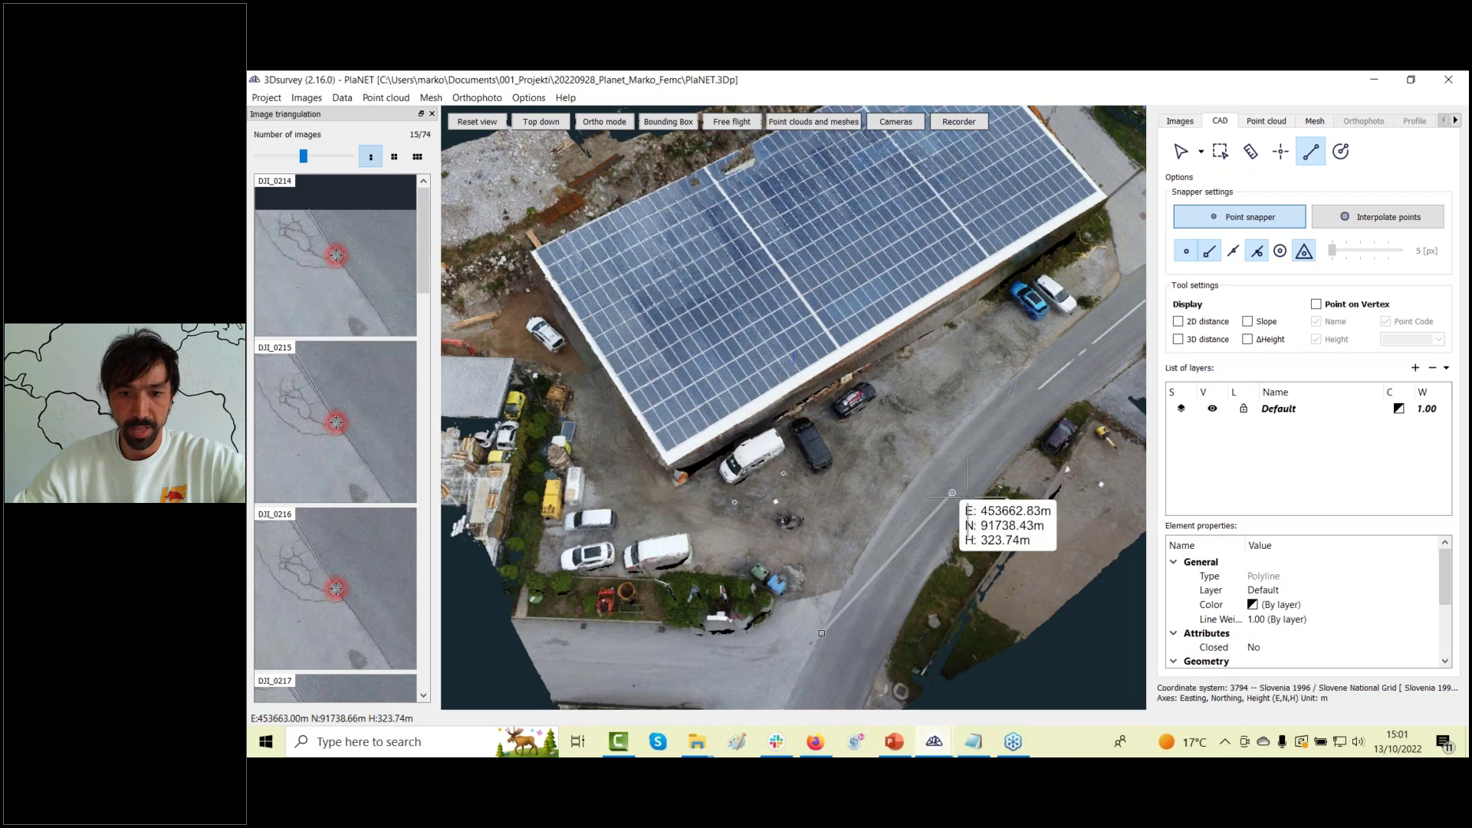
click(887, 511)
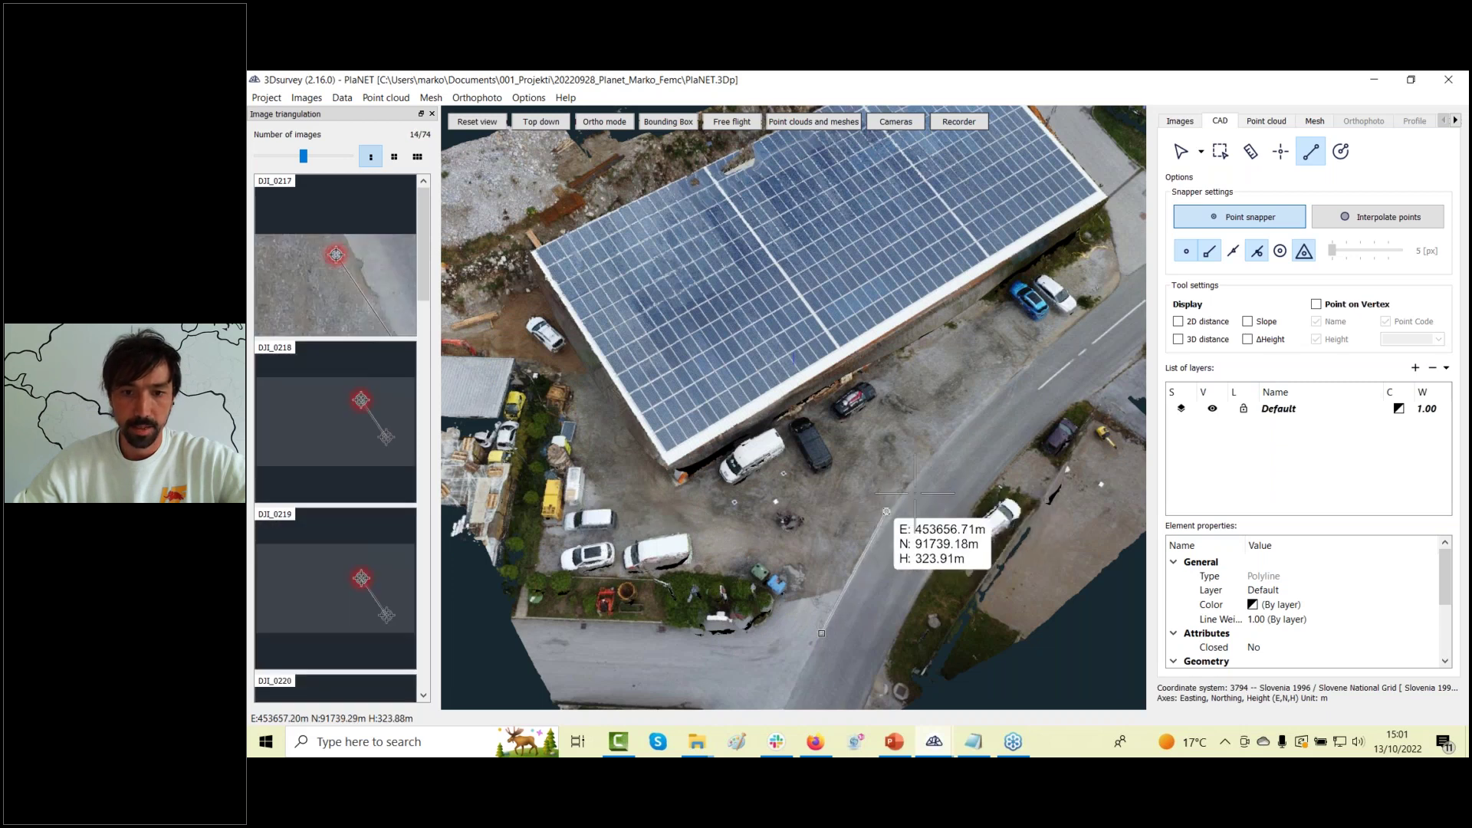
click(975, 413)
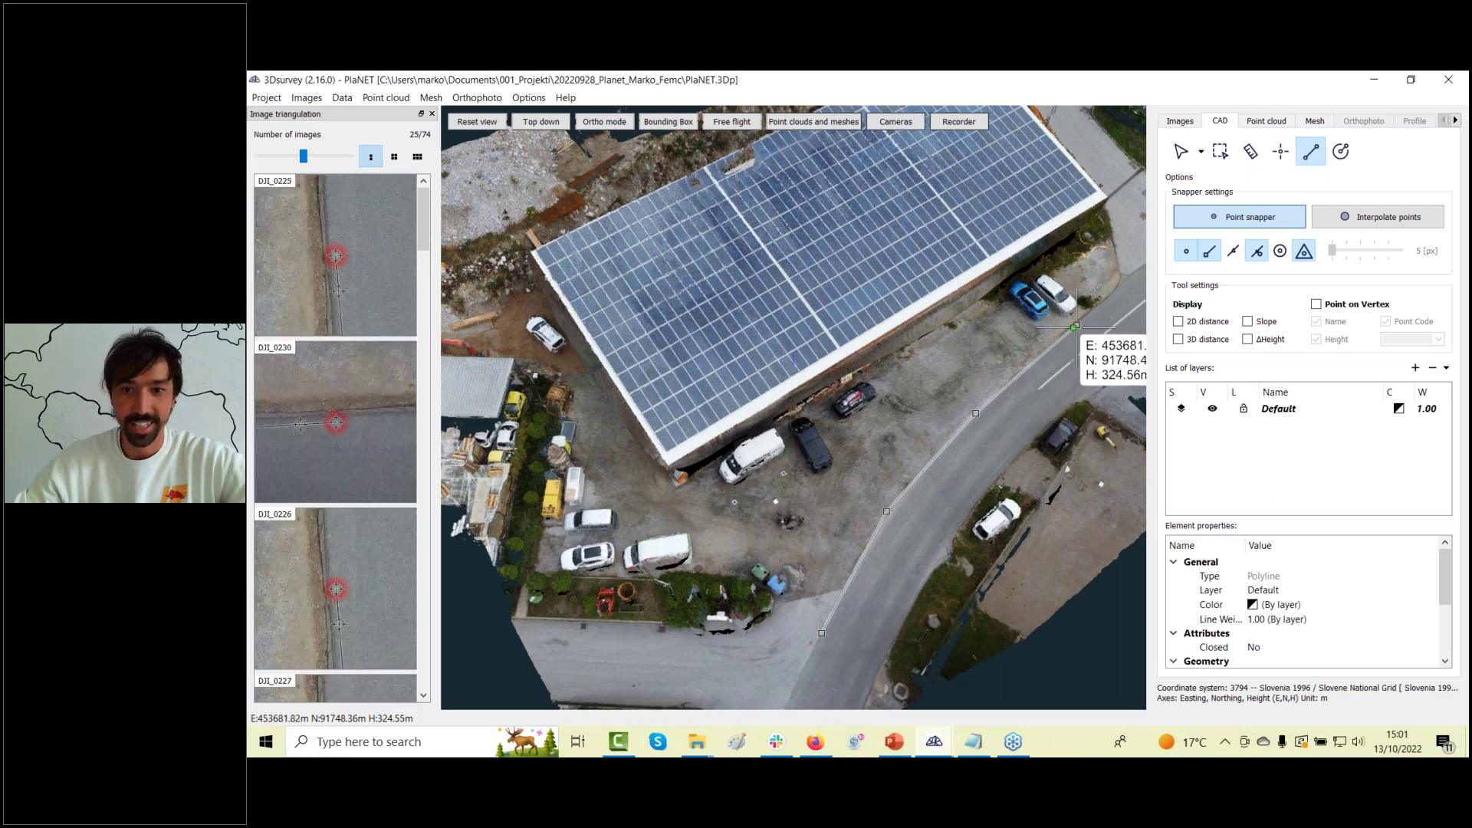
click(1076, 326)
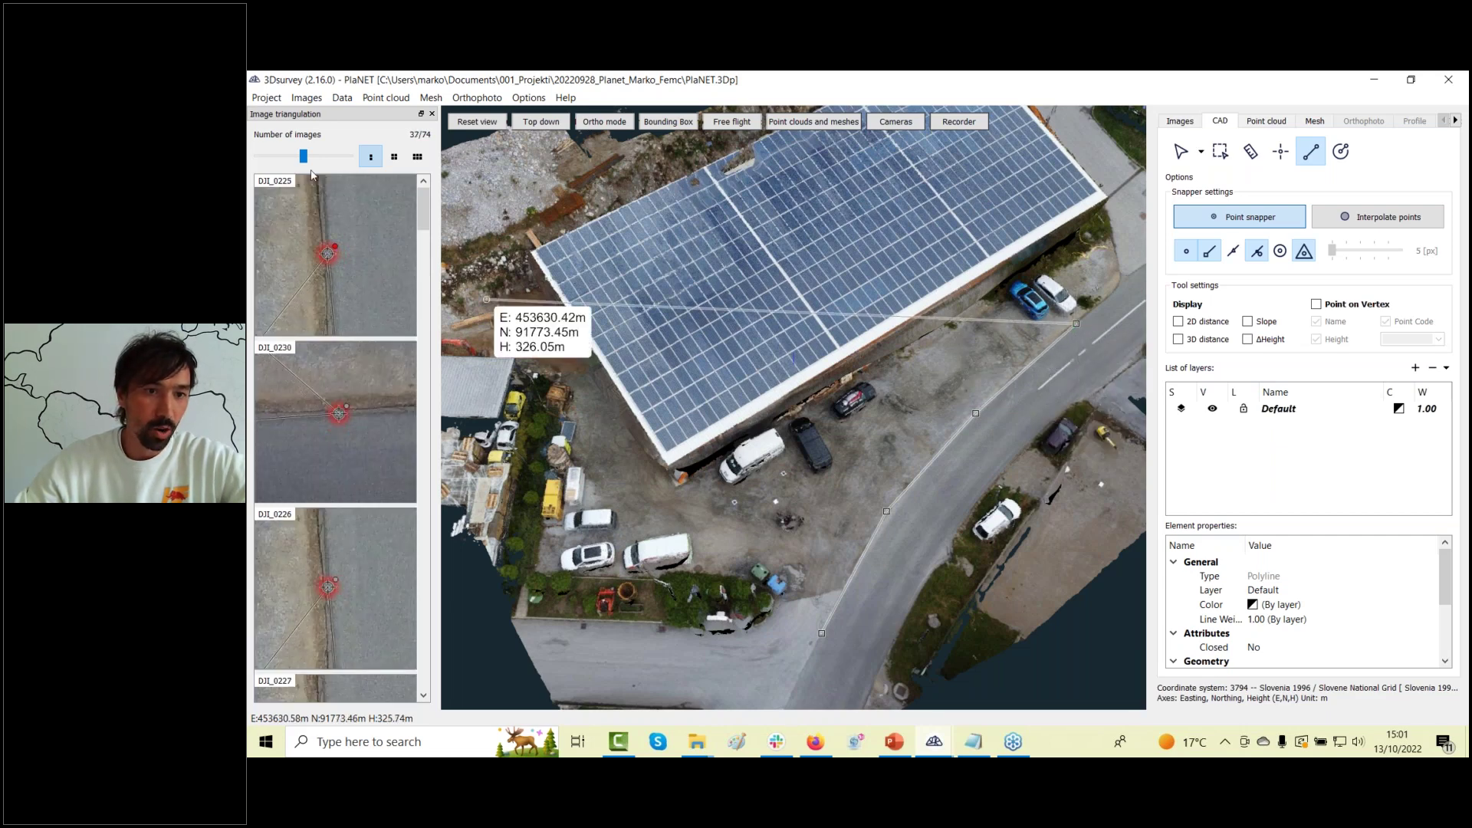
click(432, 113)
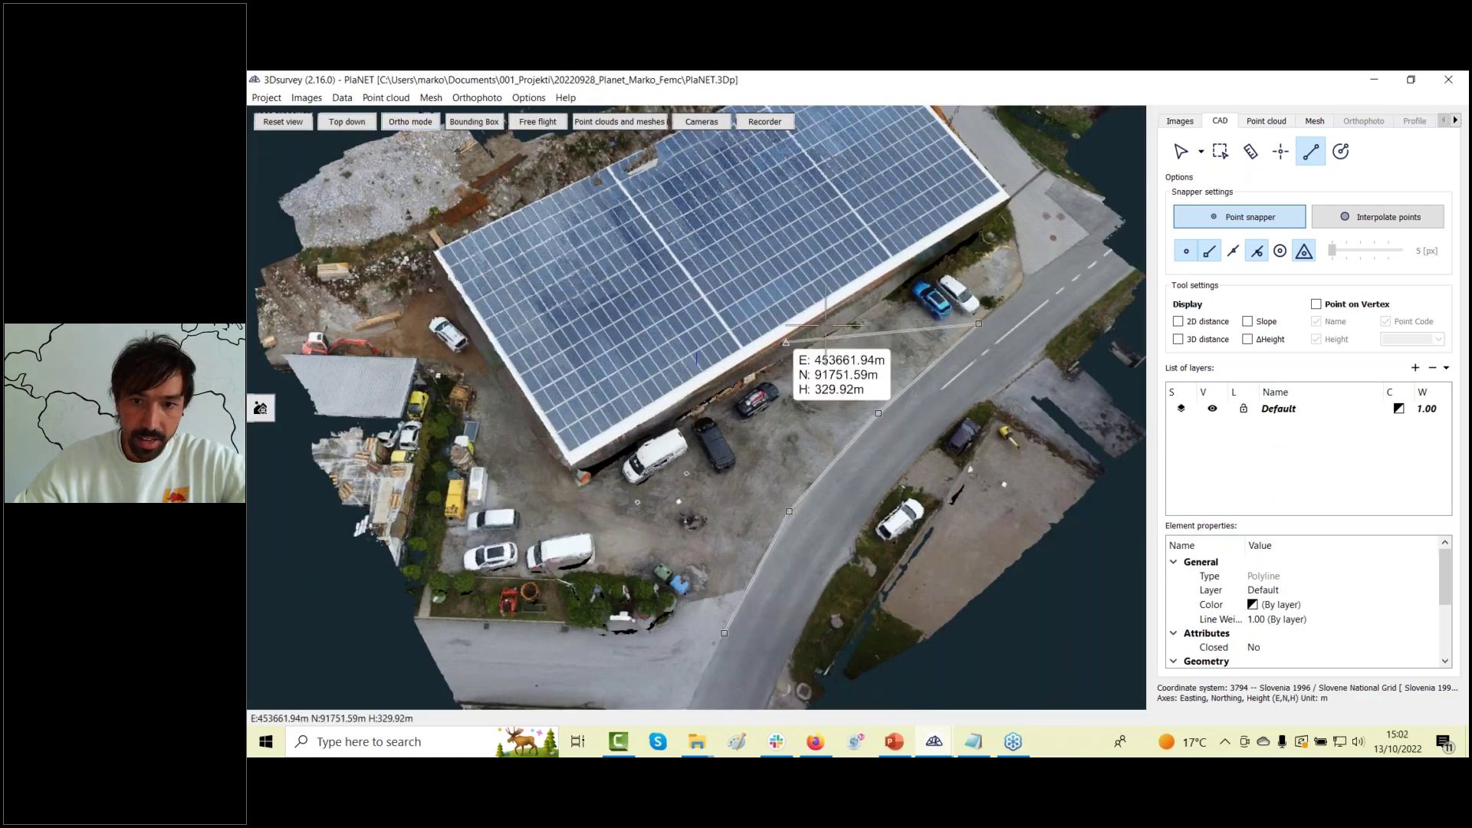
click(1013, 294)
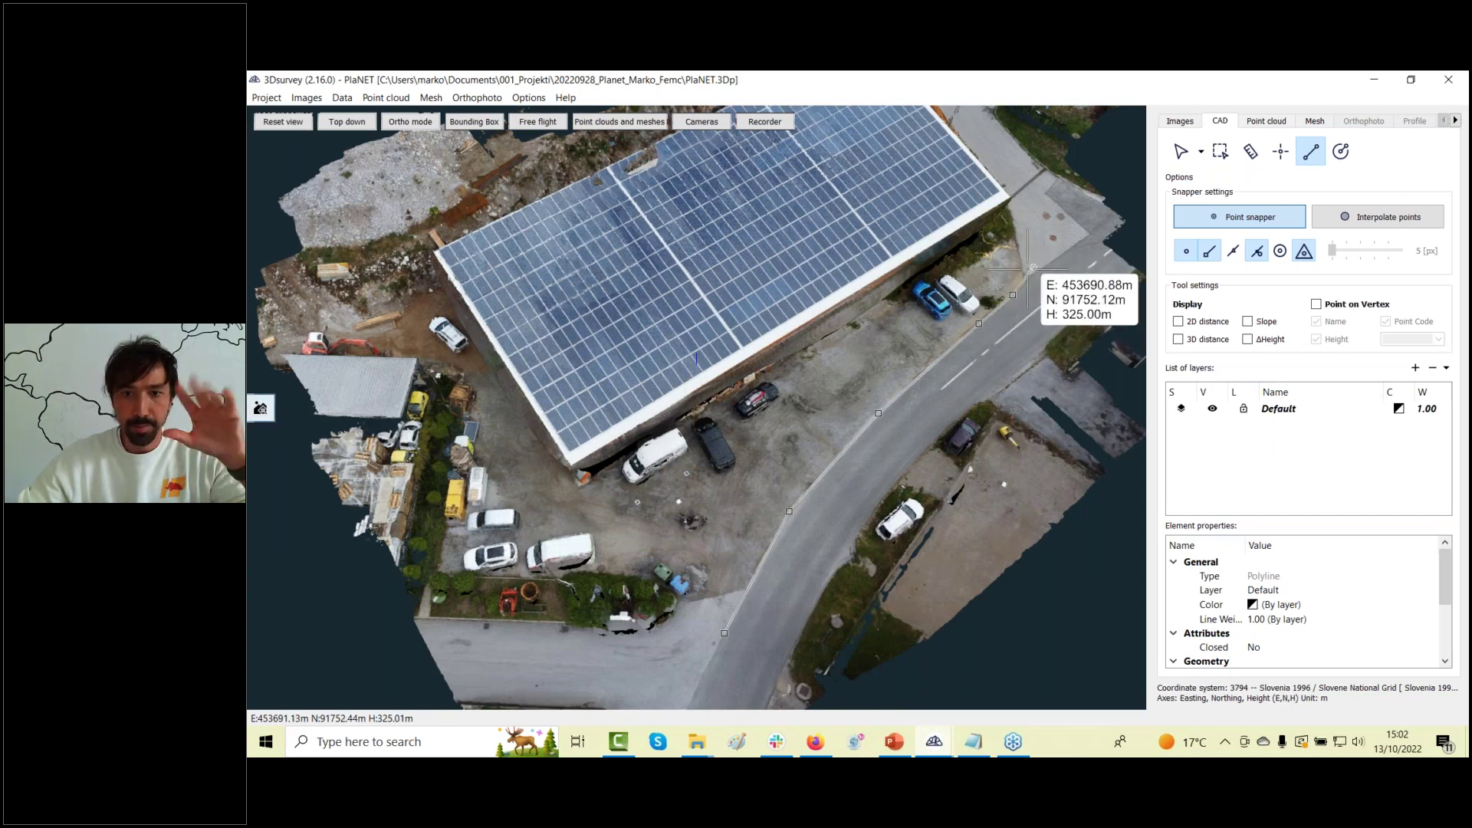
click(1026, 272)
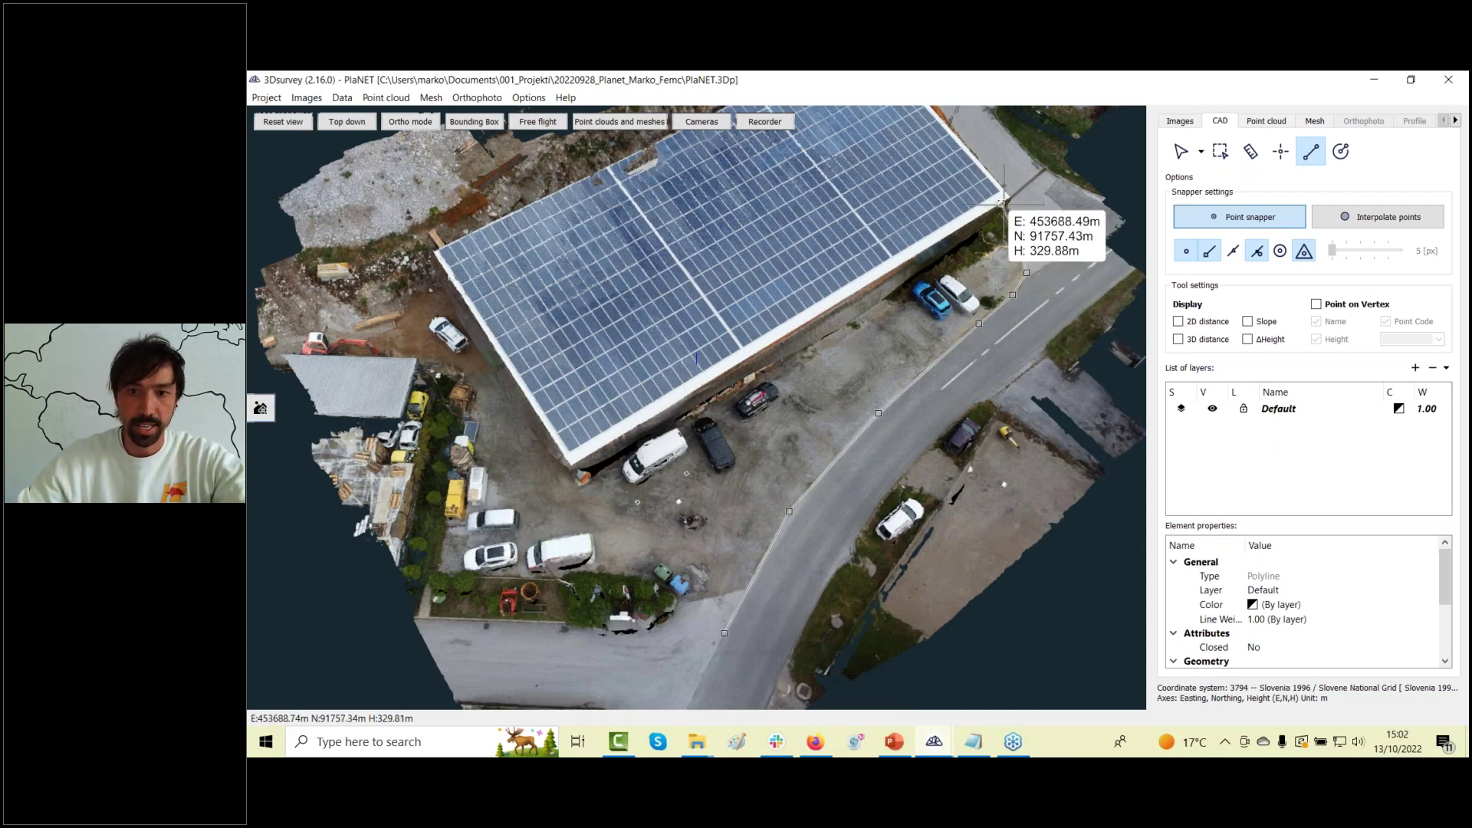
click(1002, 201)
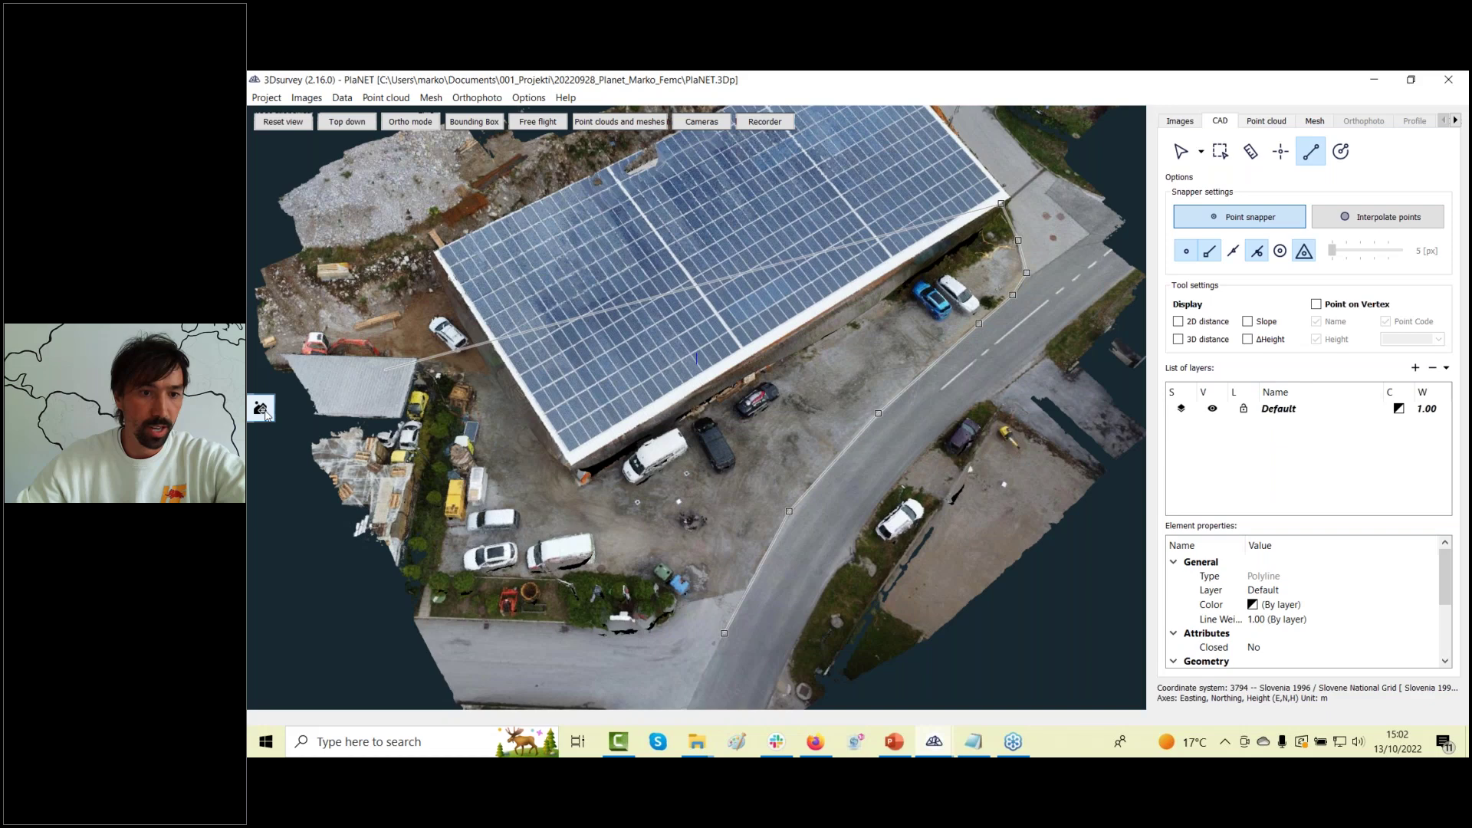
click(260, 409)
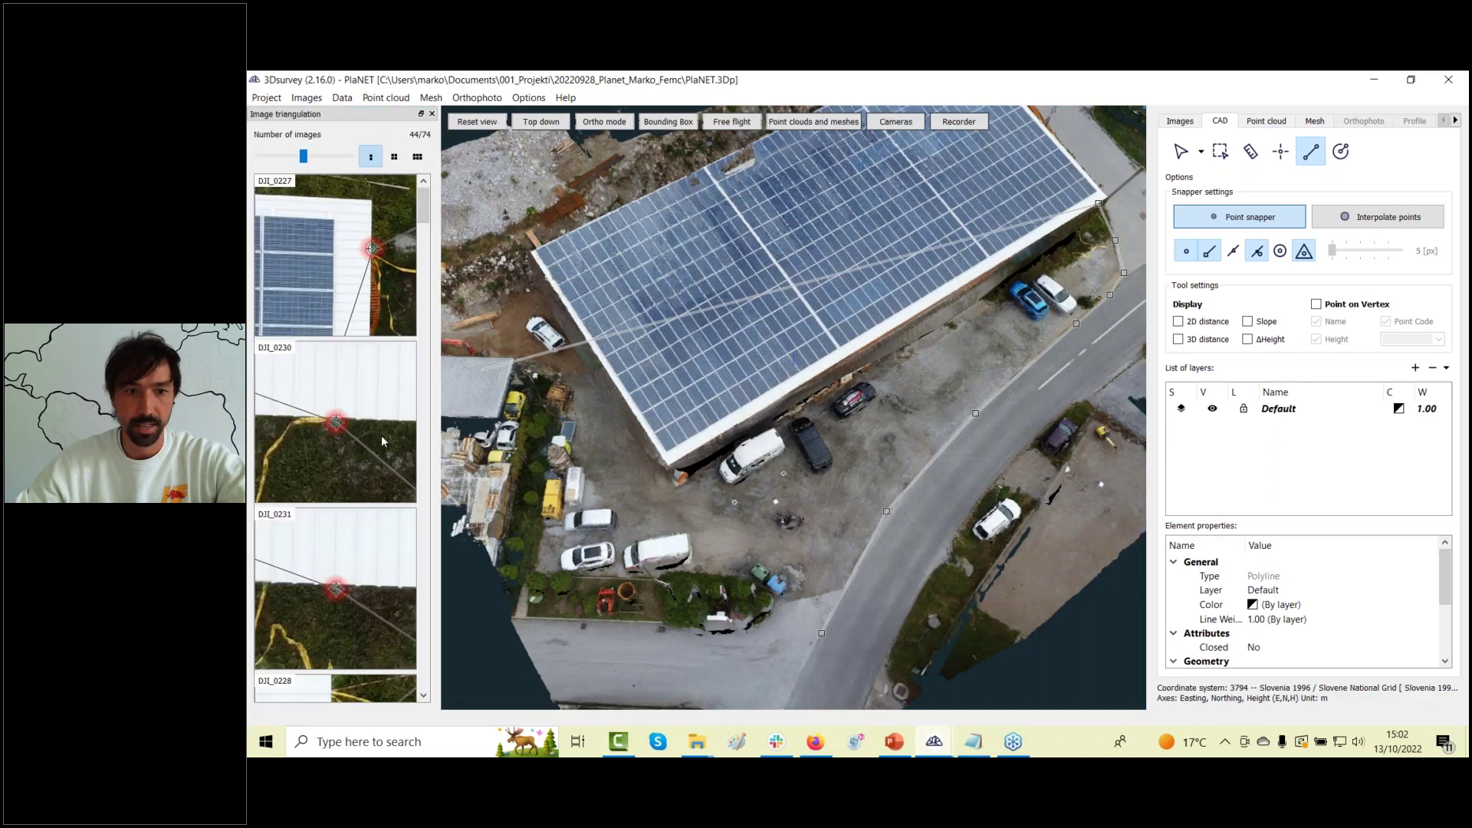
Undo the misplaced vertex, add three more around the road corner, and finish the polyline.
drag(451, 376, 372, 307)
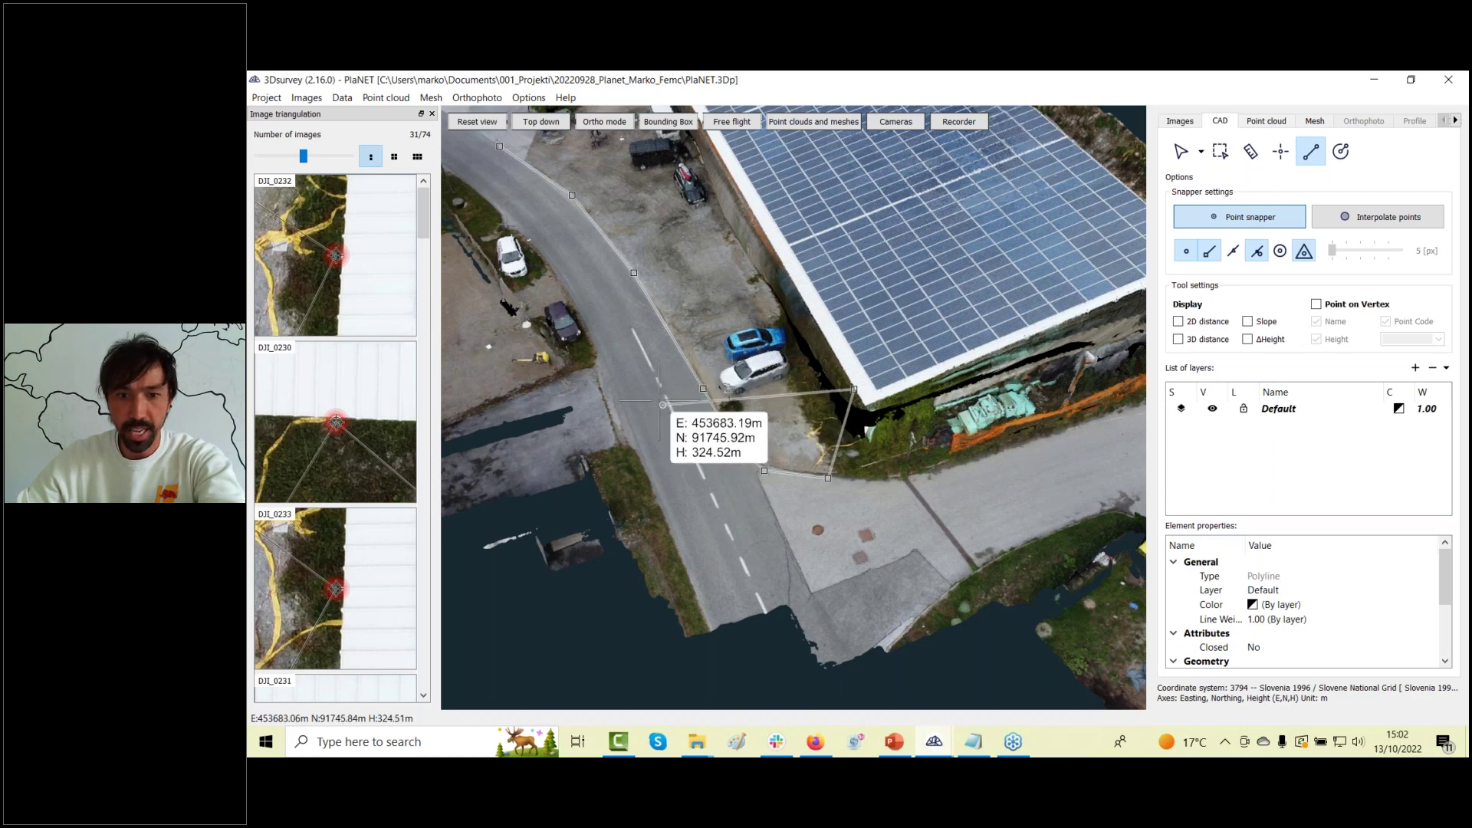
scroll(674, 434, up, 2)
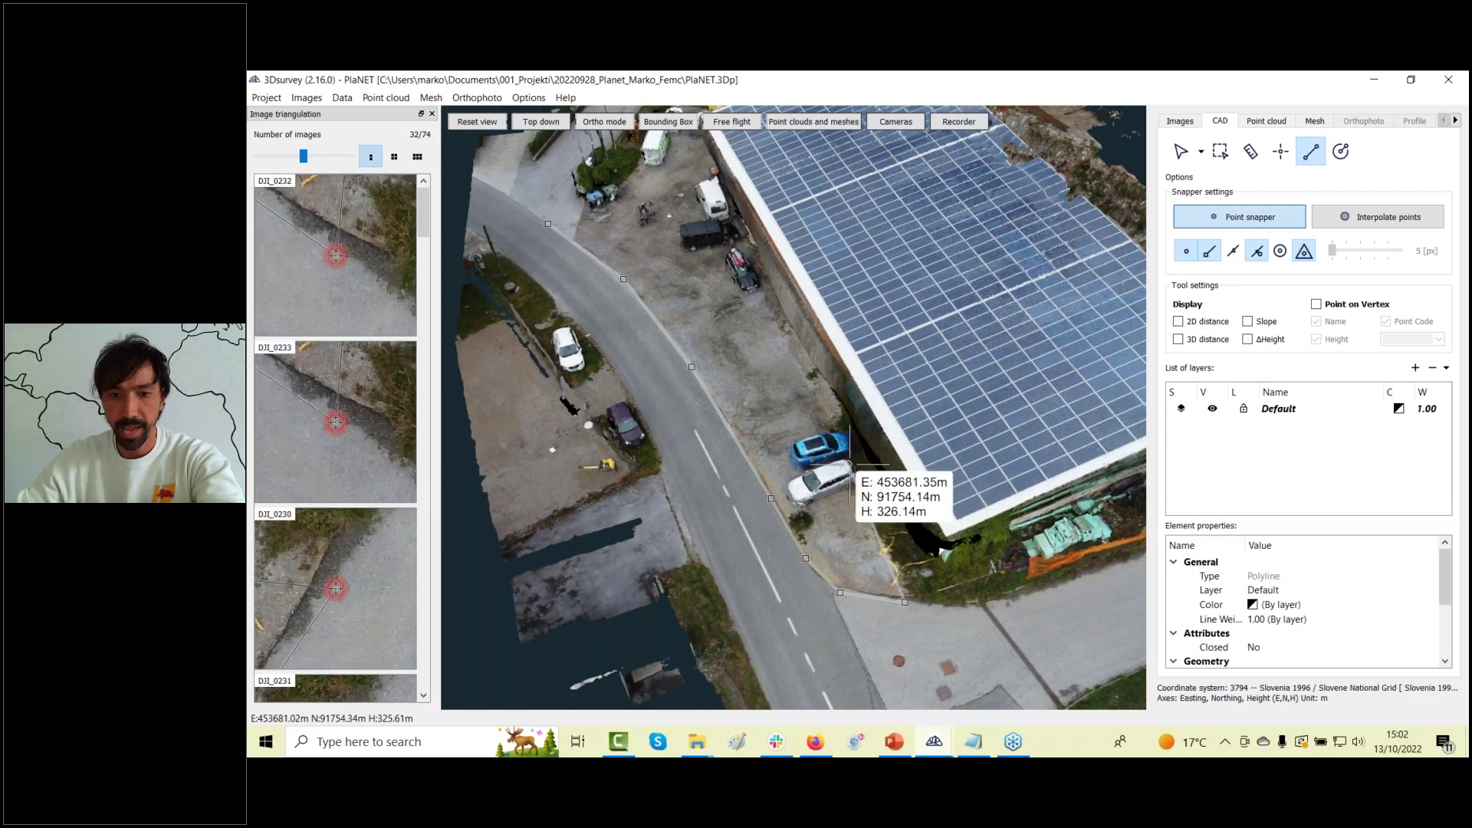
key(ctrl+z)
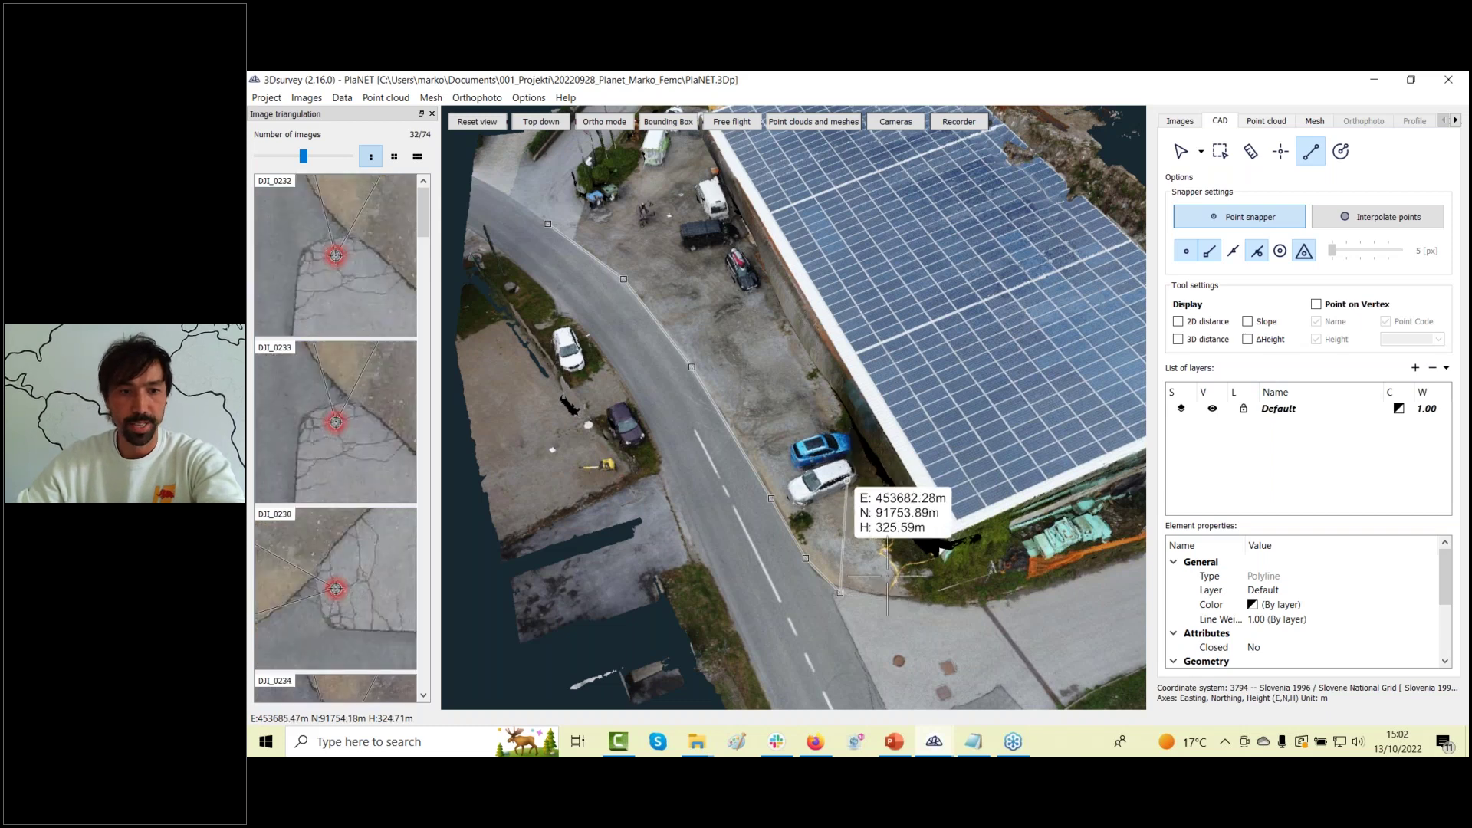
click(920, 604)
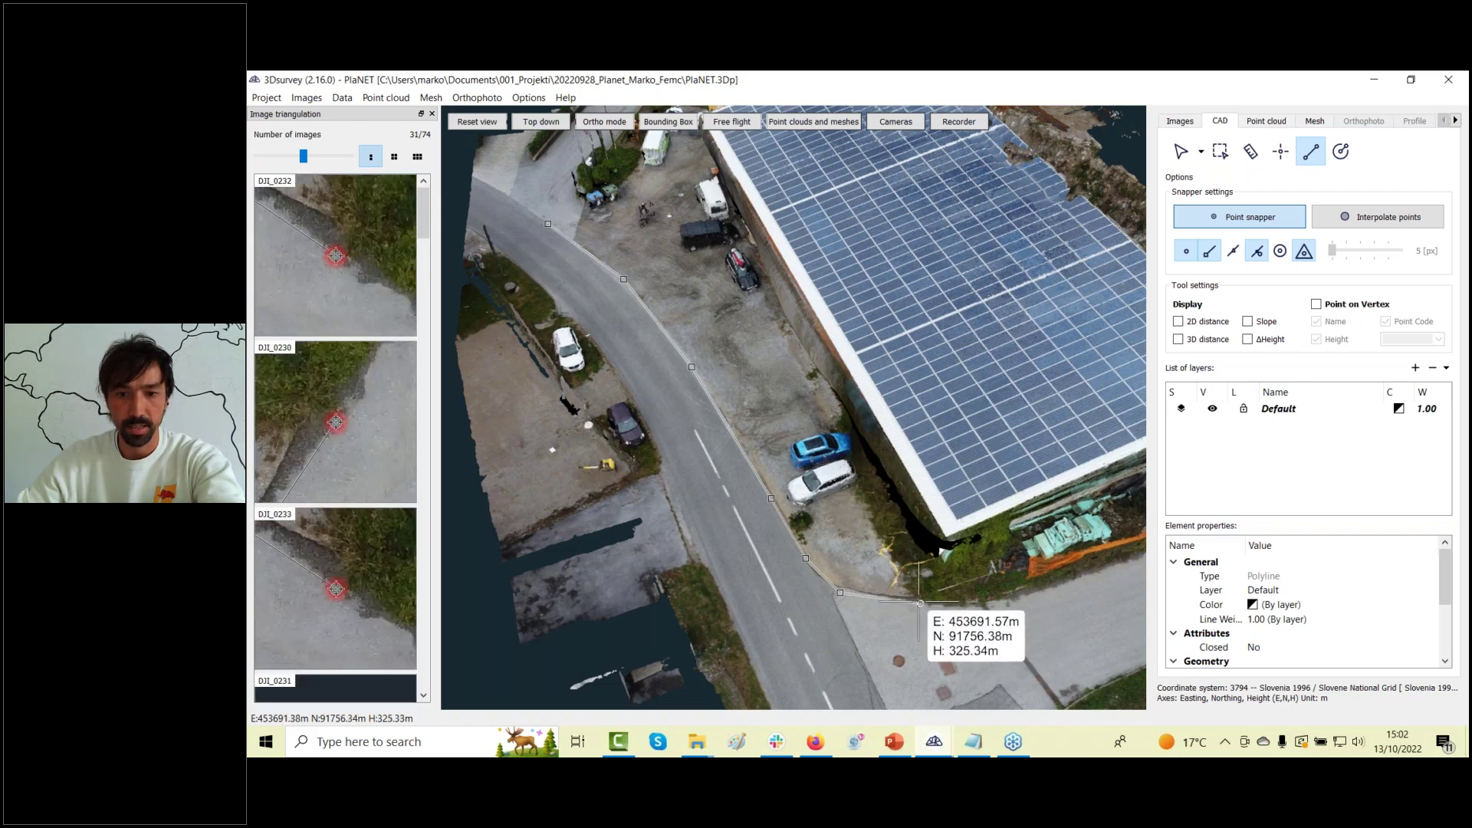
click(975, 603)
click(1069, 582)
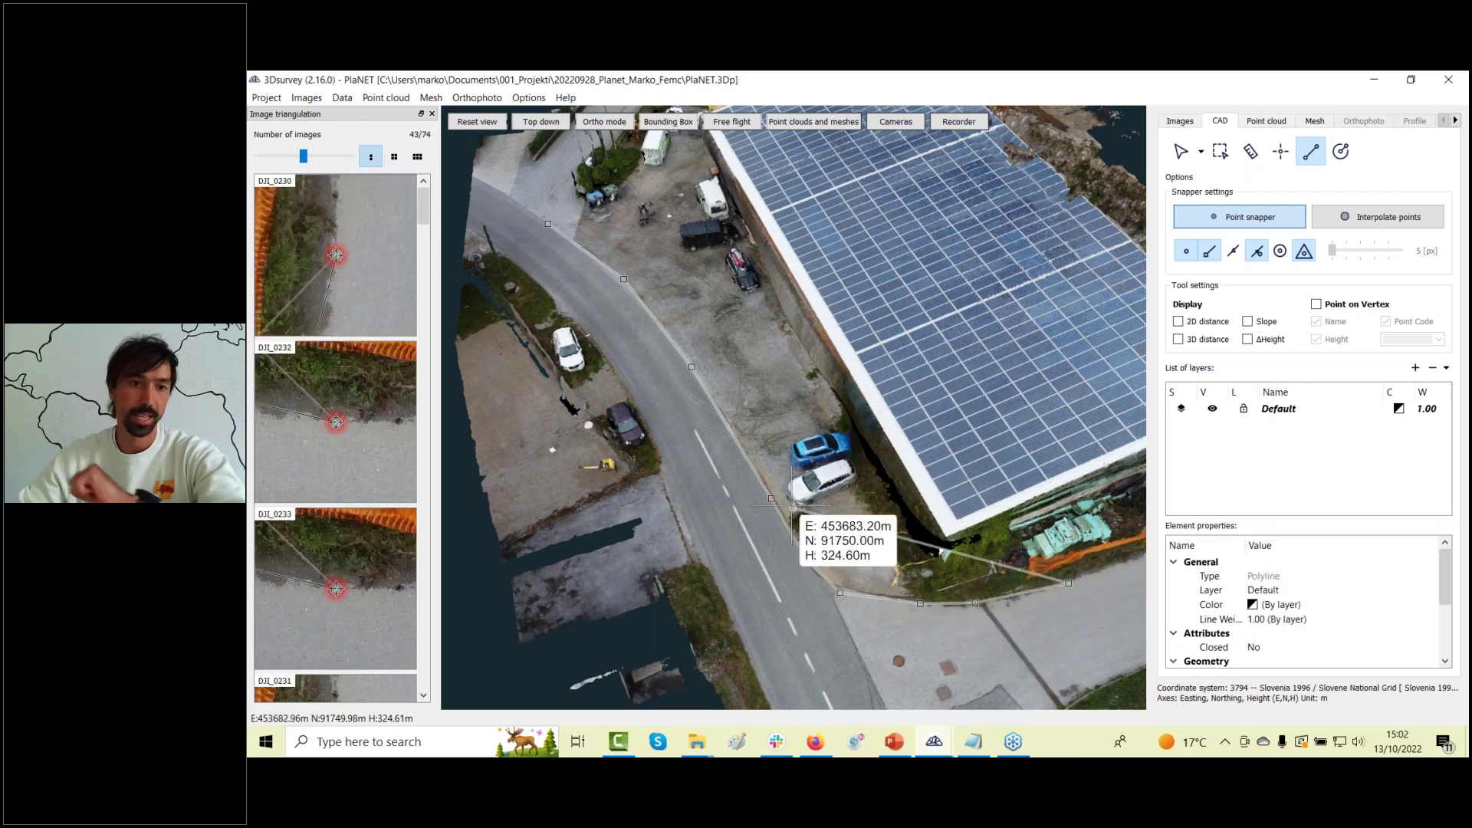
right_click(793, 507)
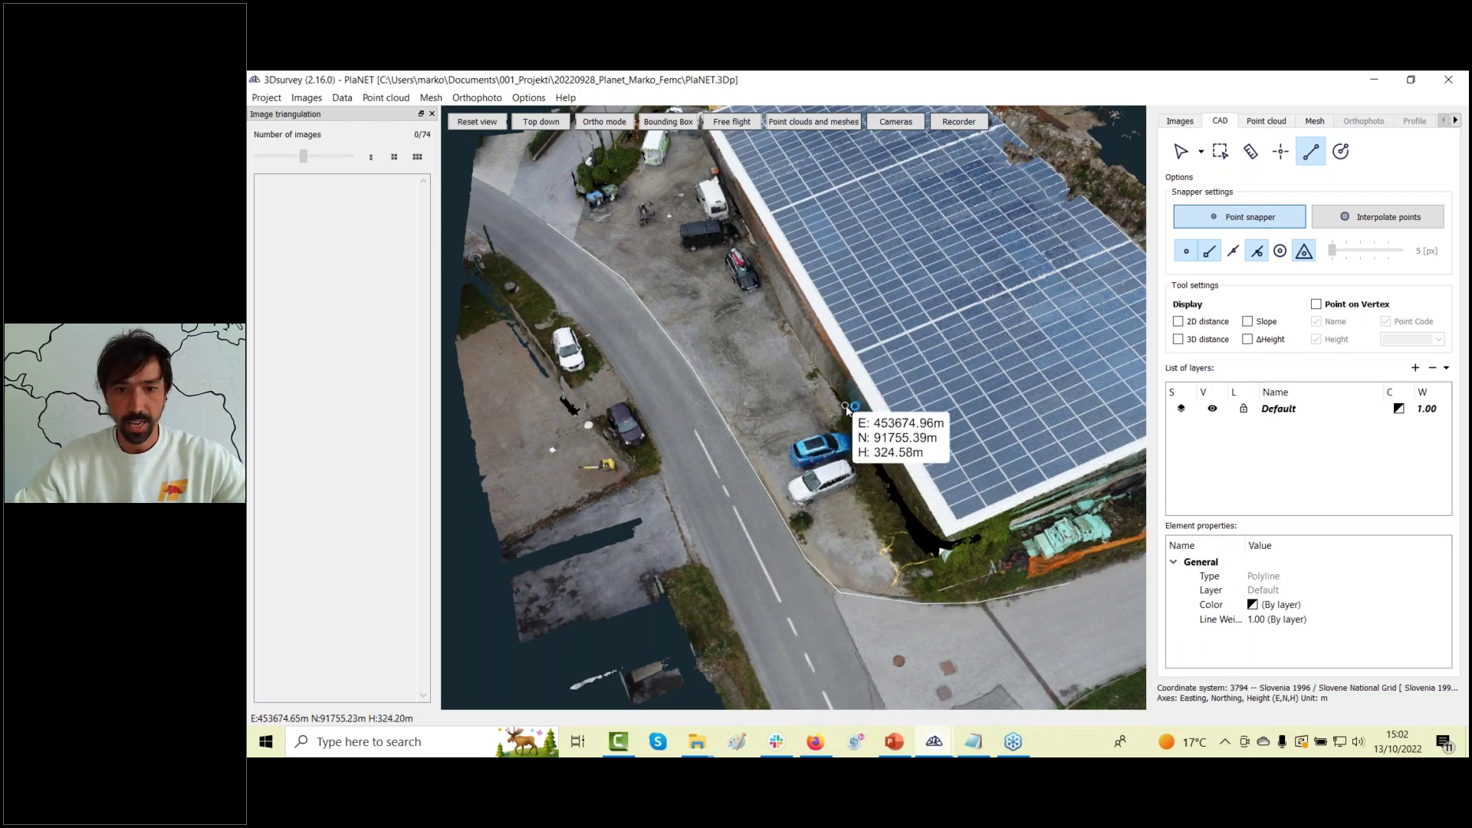